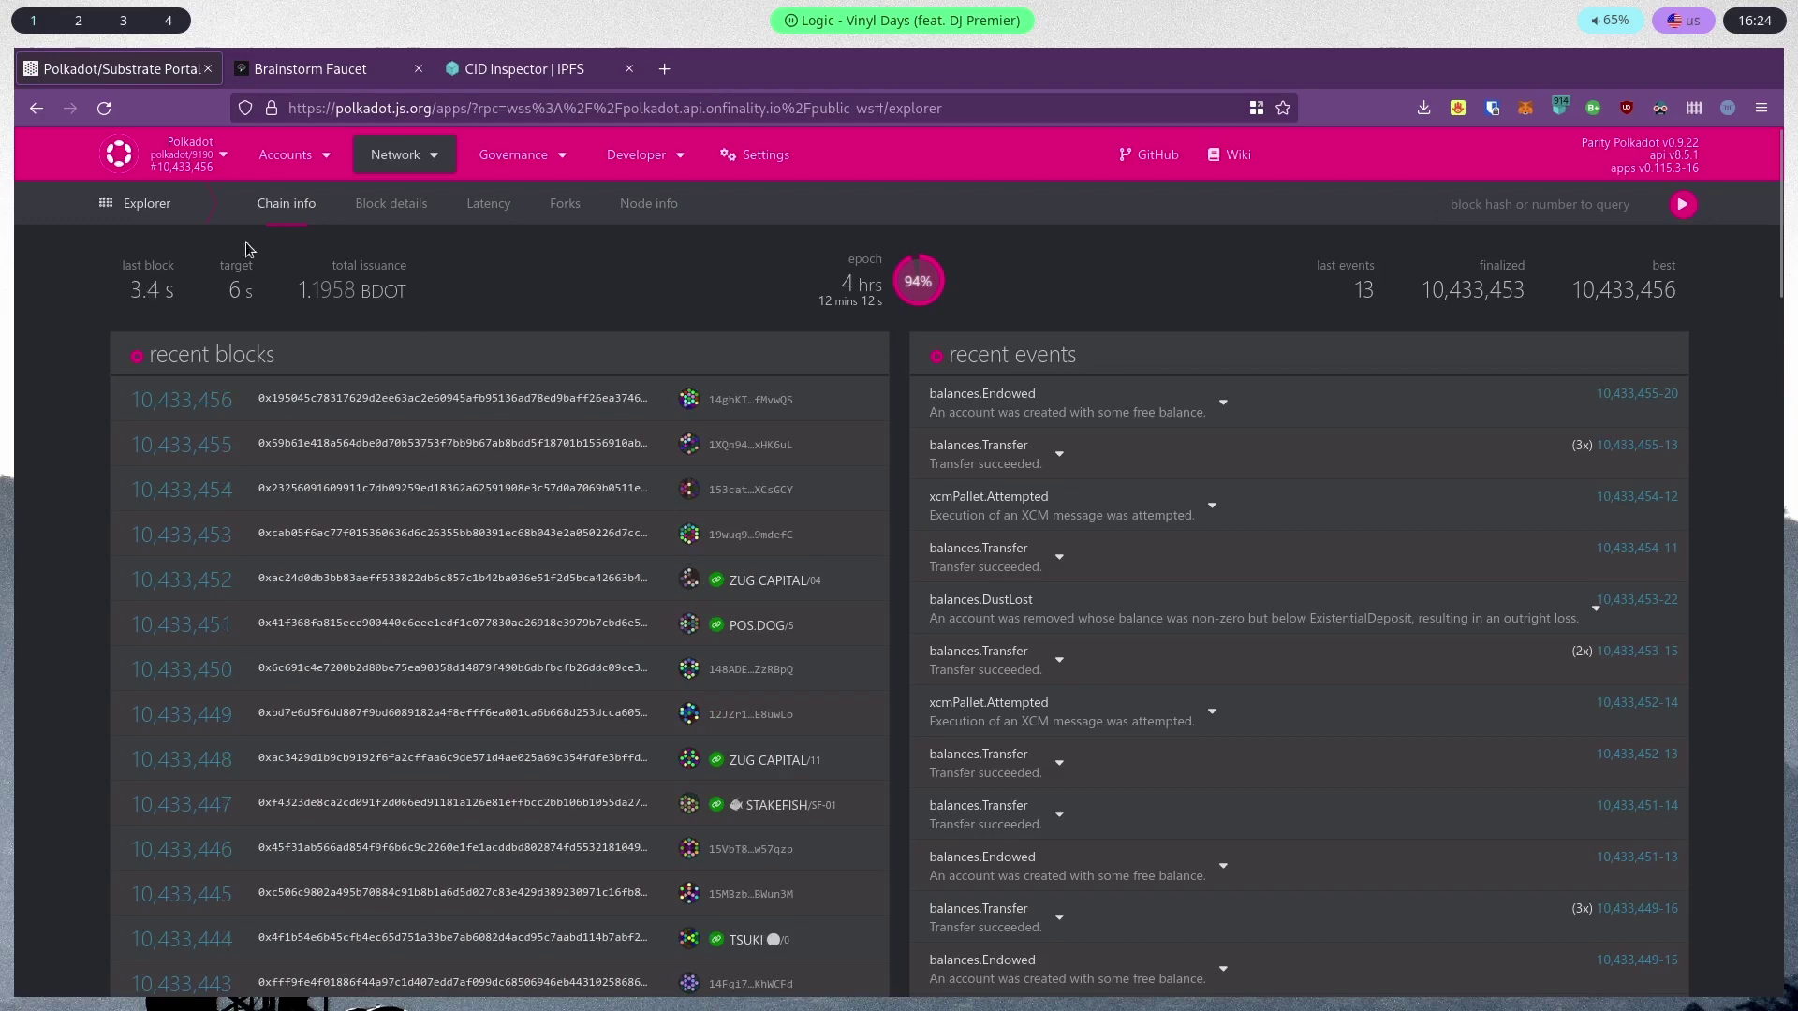
click(215, 162)
click(301, 154)
drag(469, 108, 1111, 116)
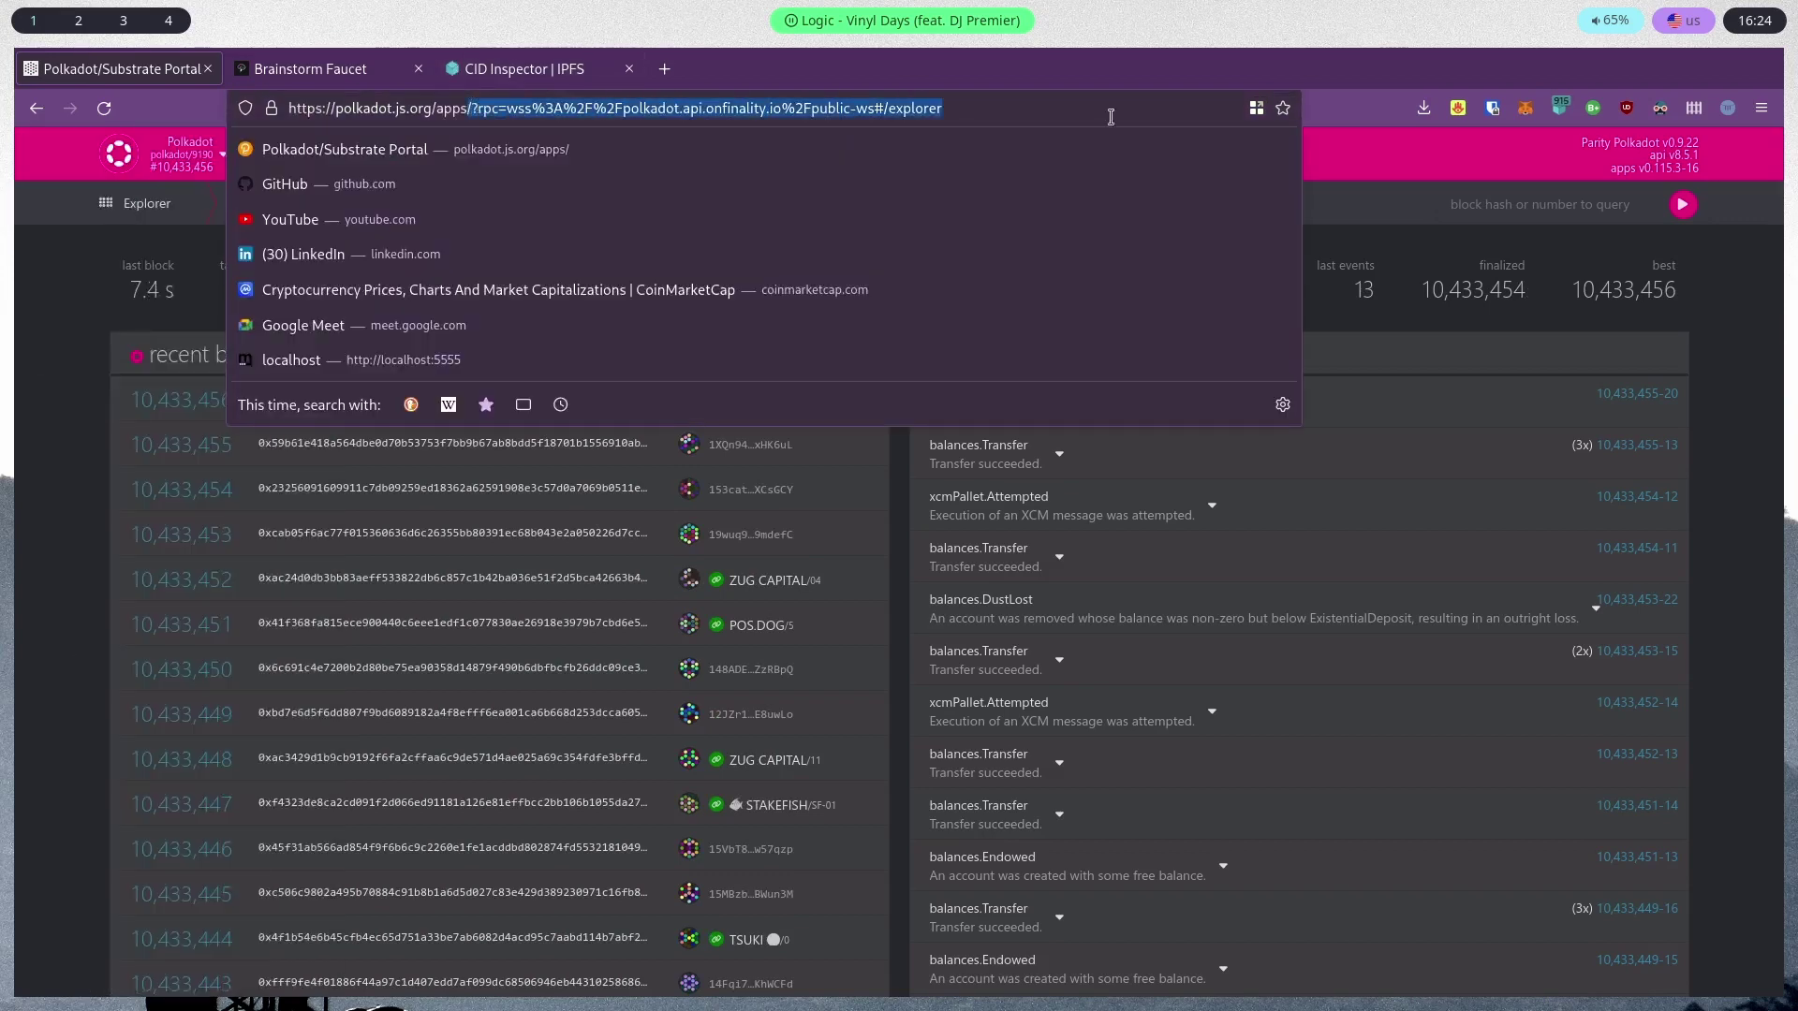
key(BackSpace)
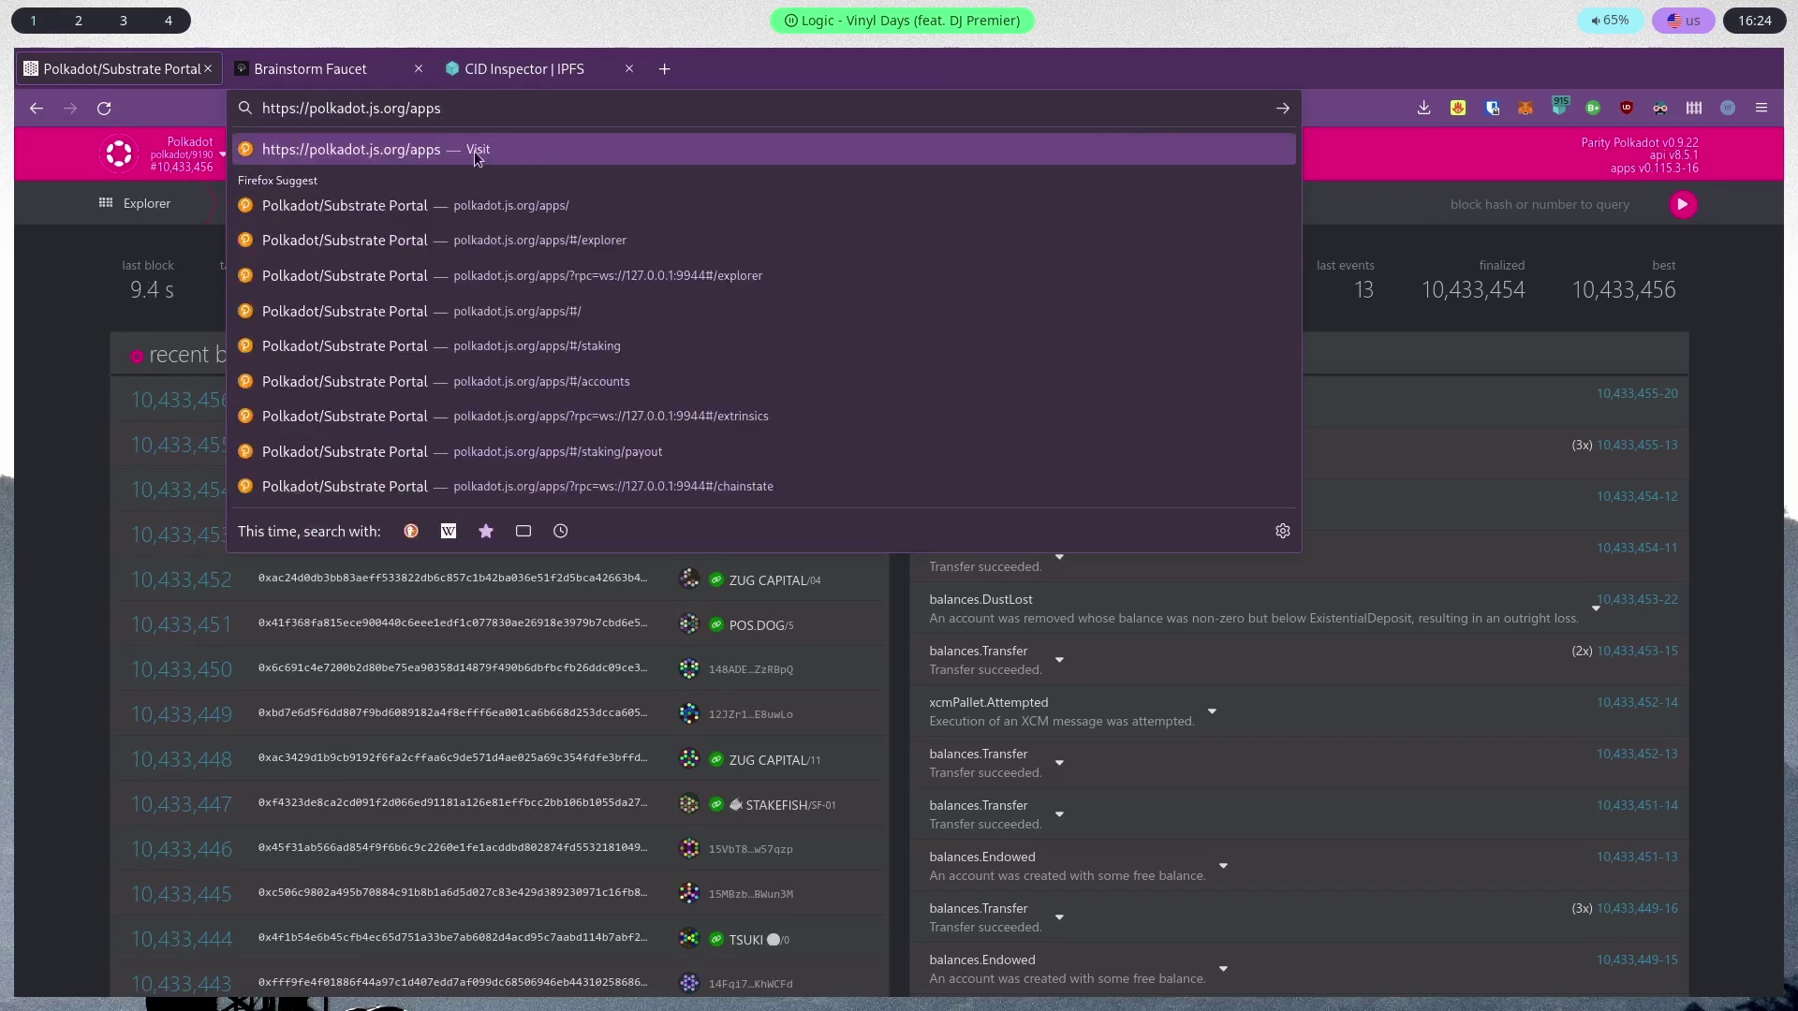
key(Return)
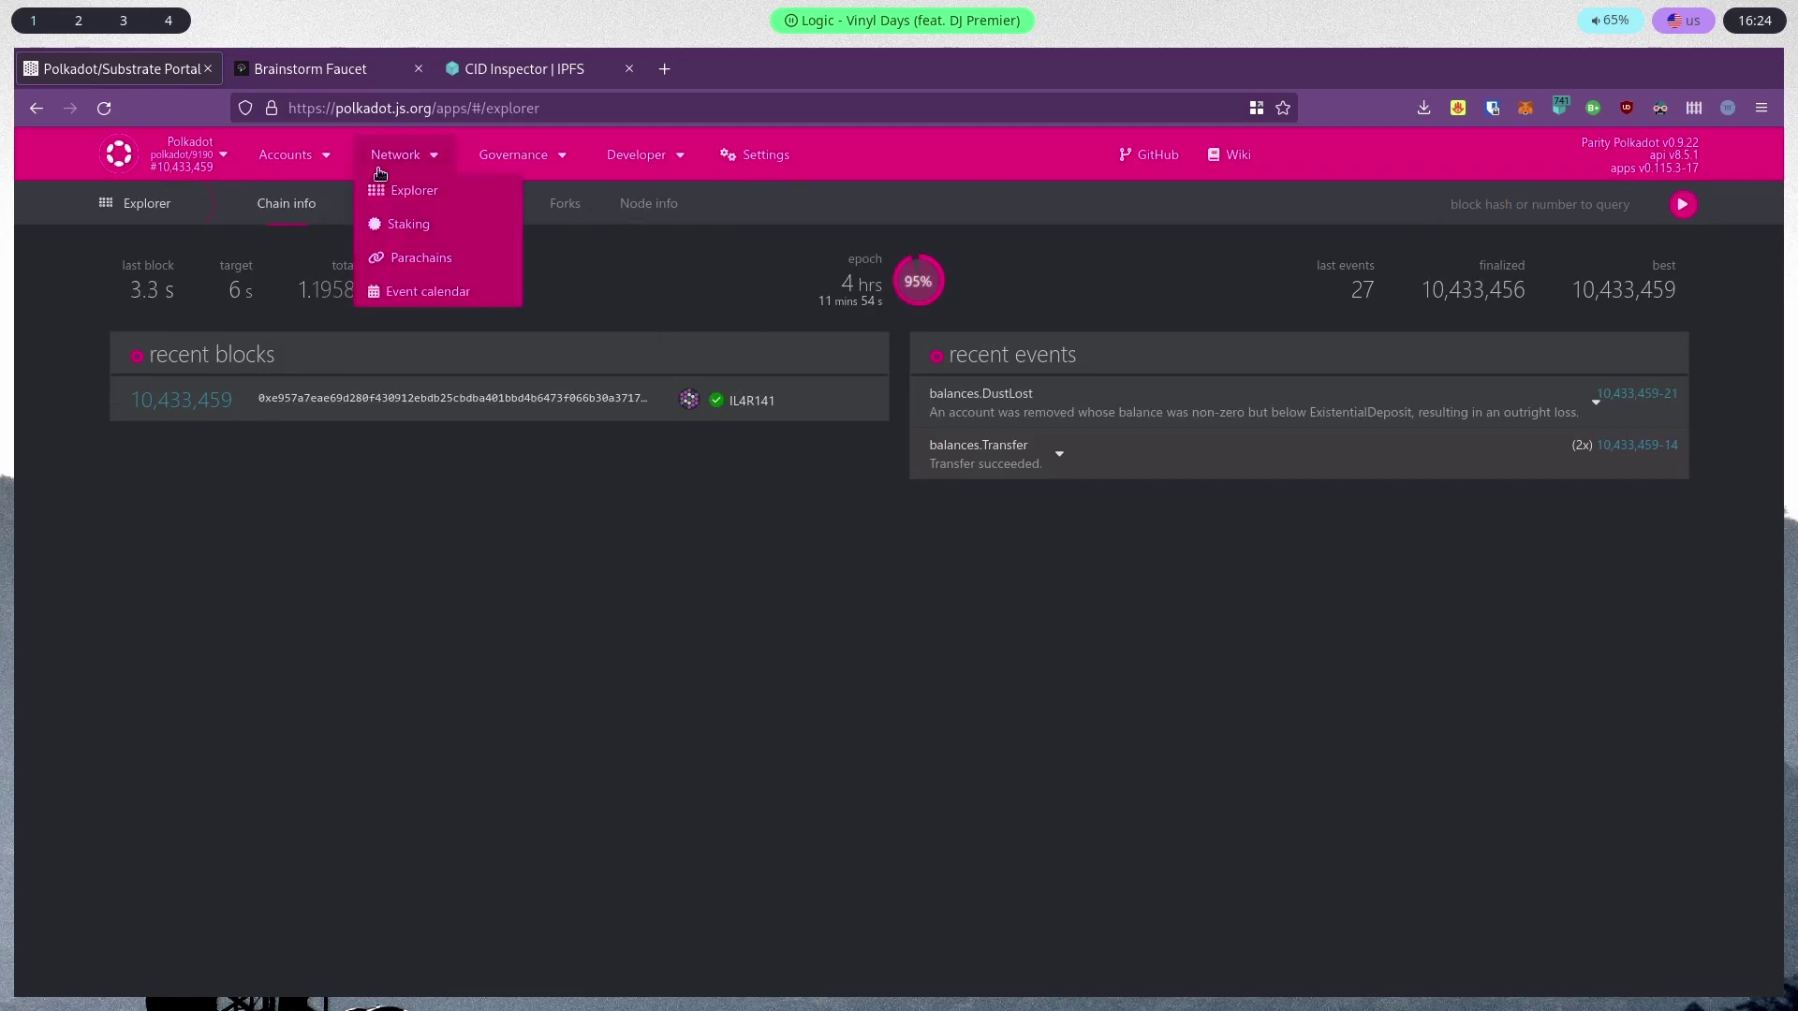
Switch the portal's network to InvArch Brainstorm Testnet, hosted via InvArch Team, from the Test Networks group
click(190, 167)
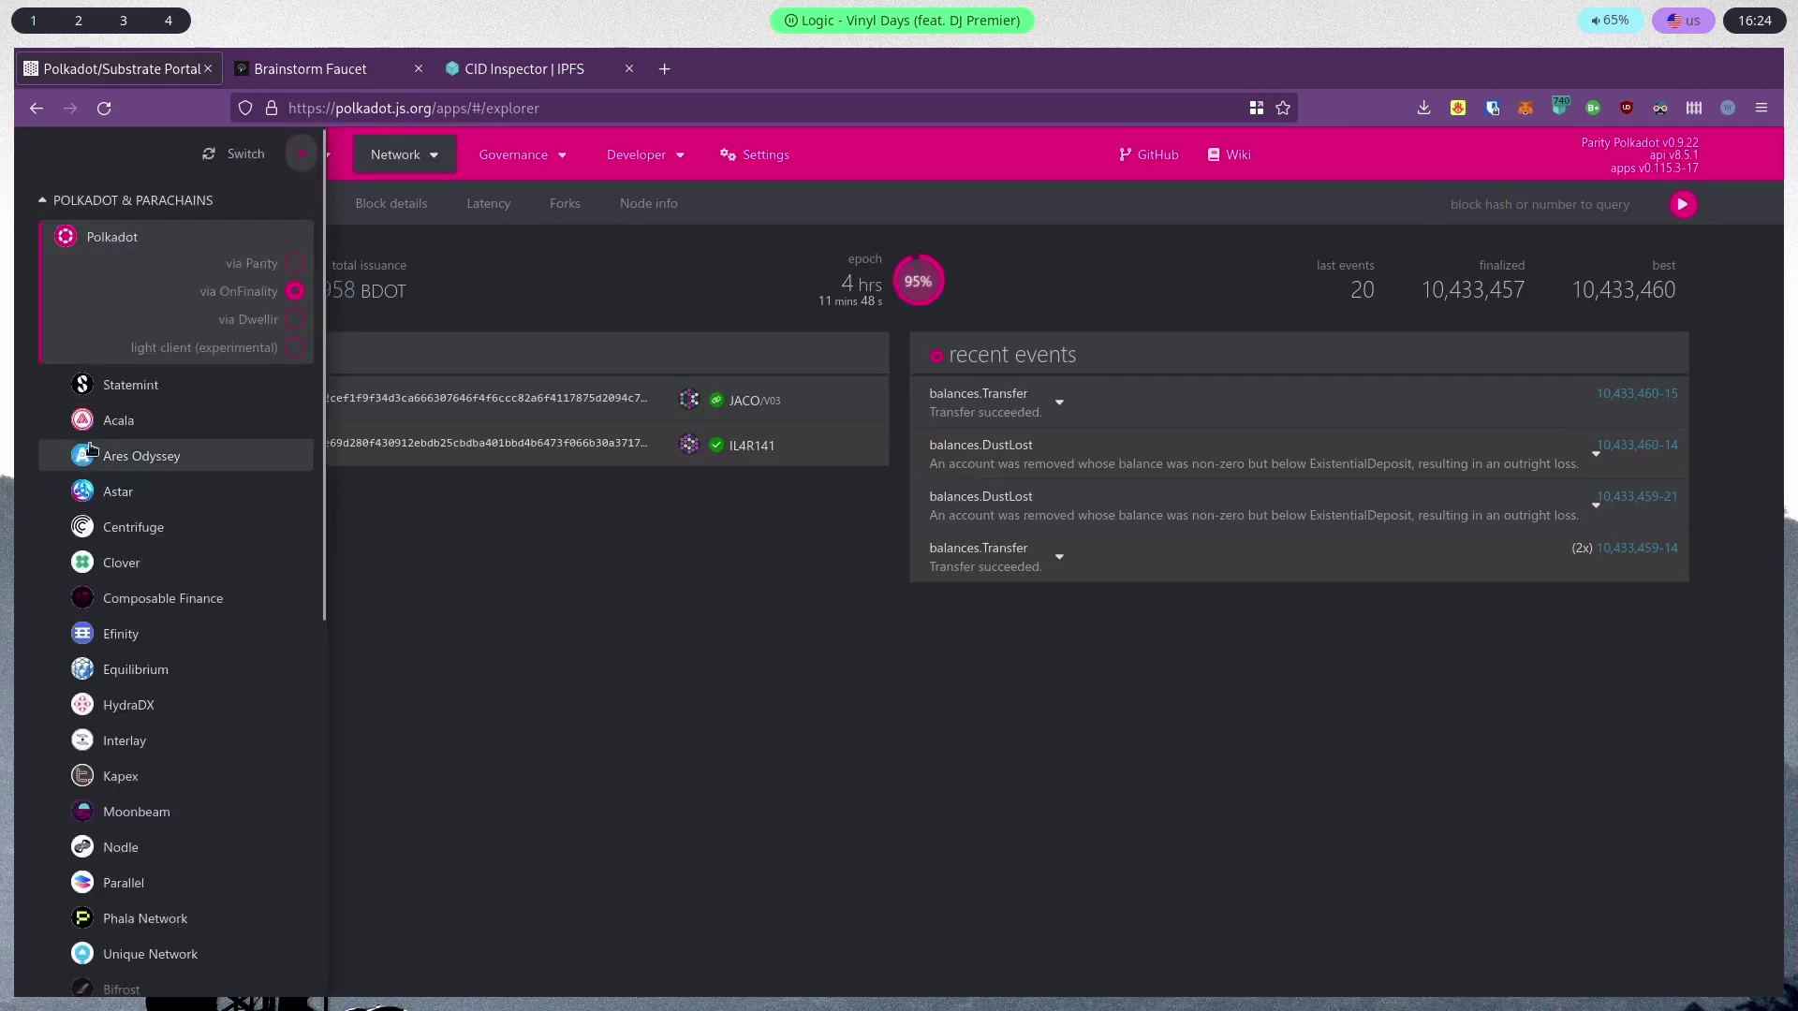
scroll(141, 215, down, 1)
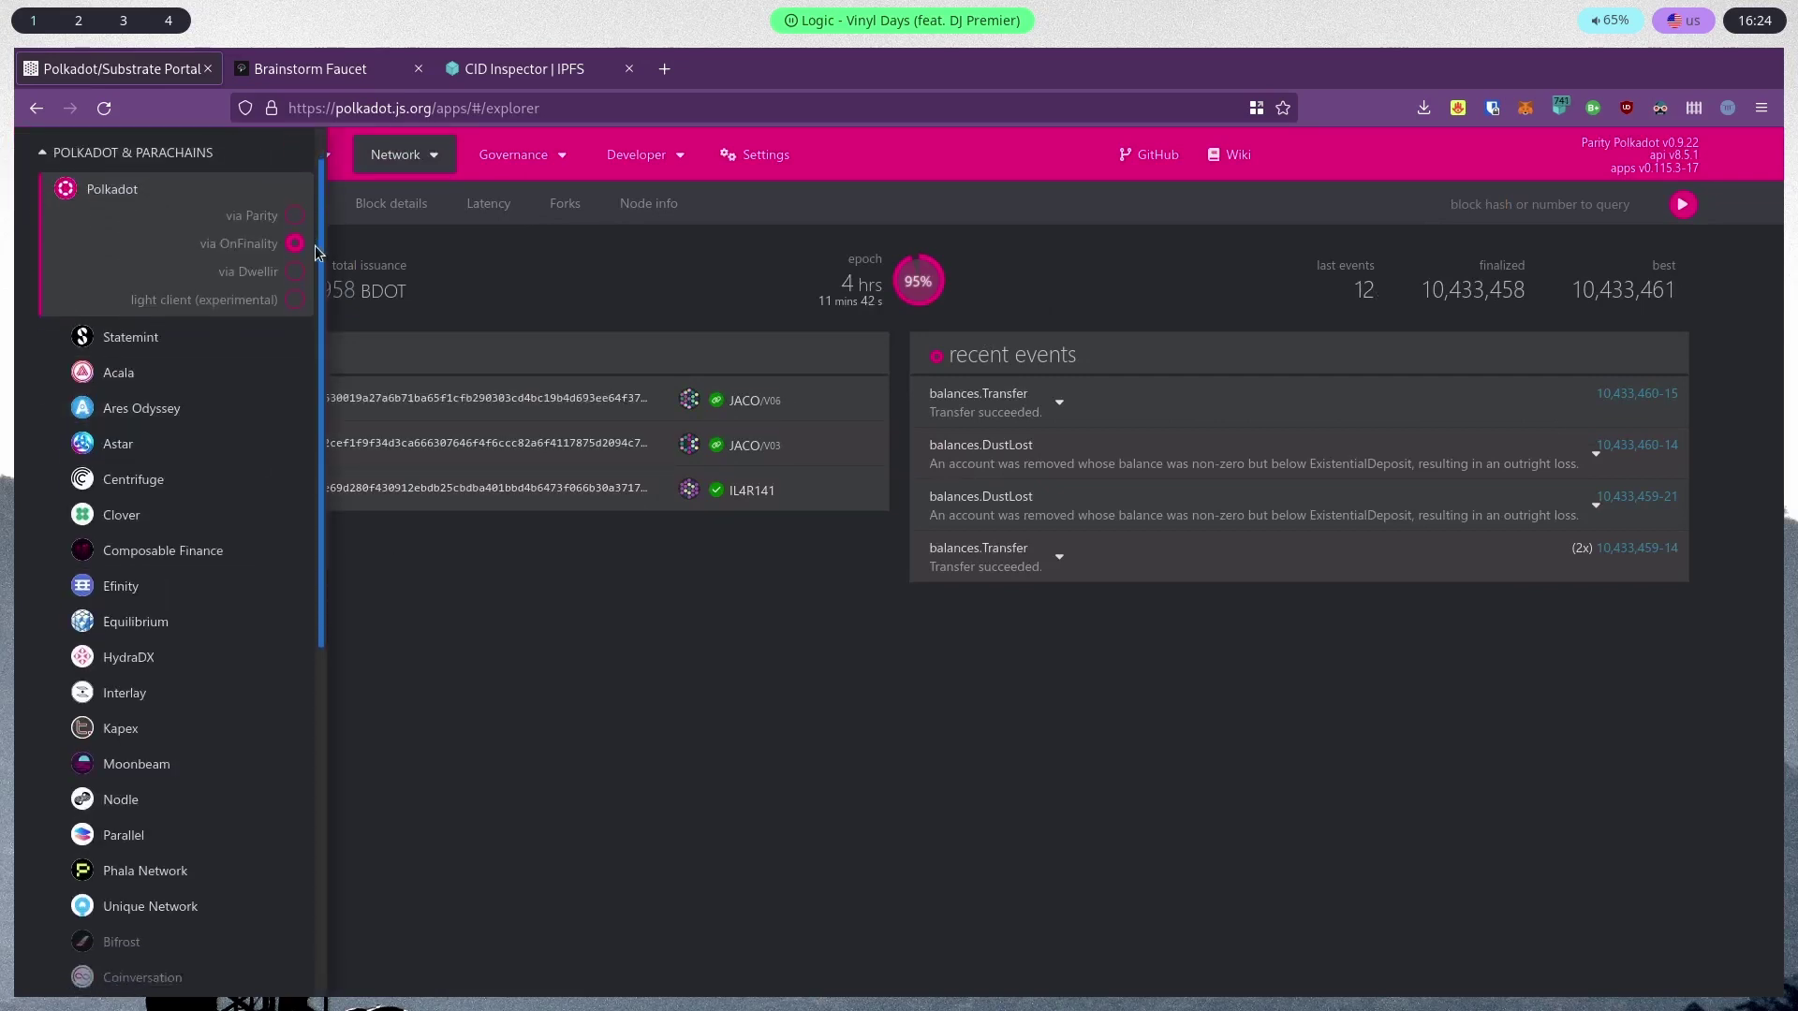
scroll(138, 213, up, 1)
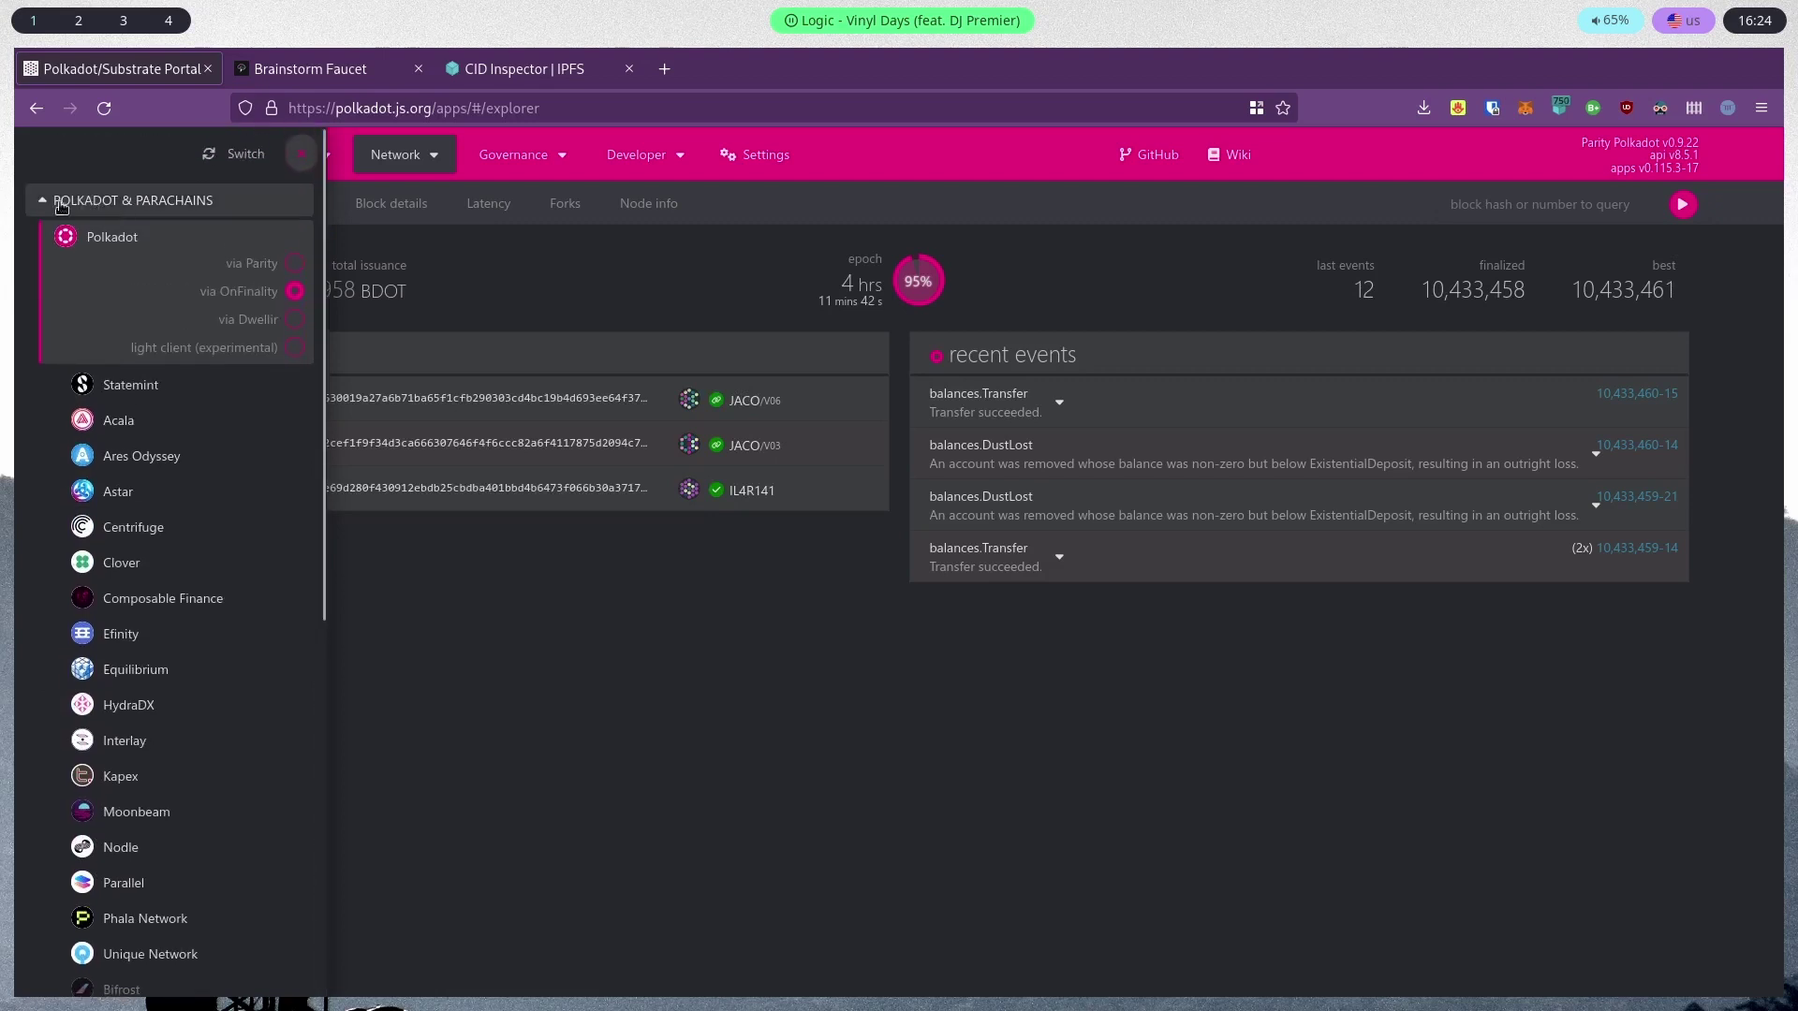
click(42, 204)
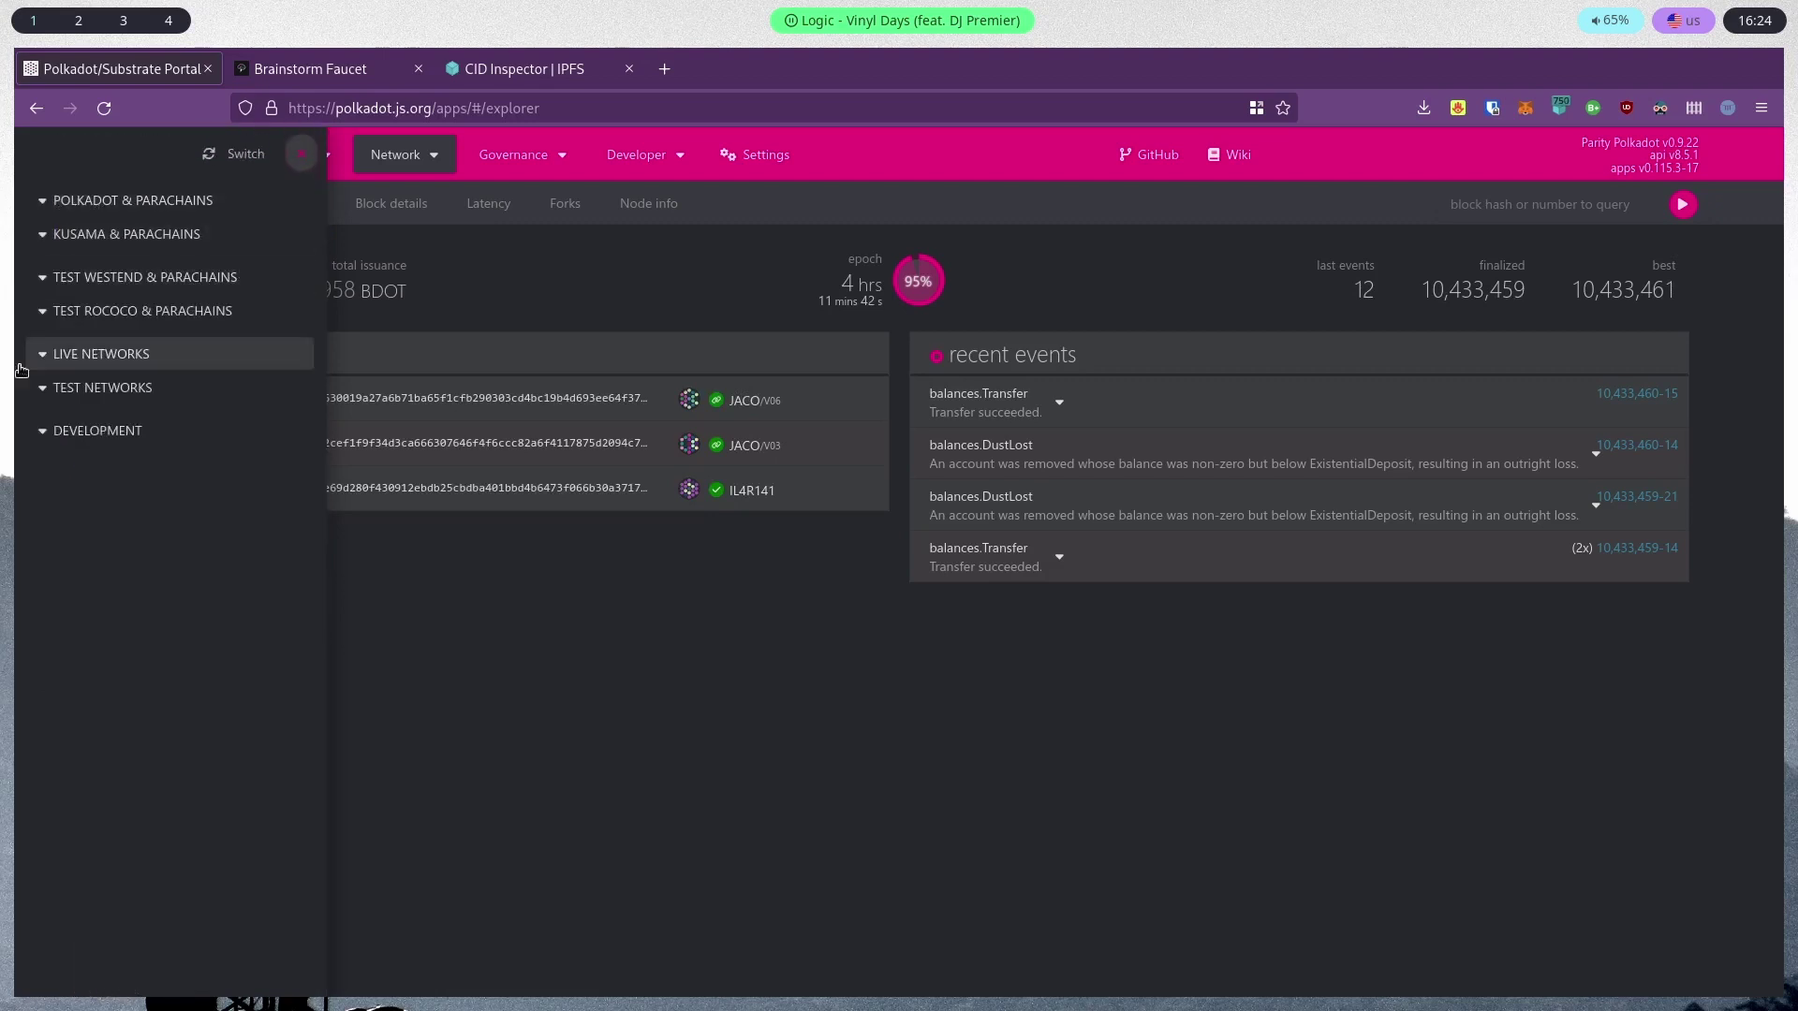
click(123, 397)
scroll(200, 487, down, 5)
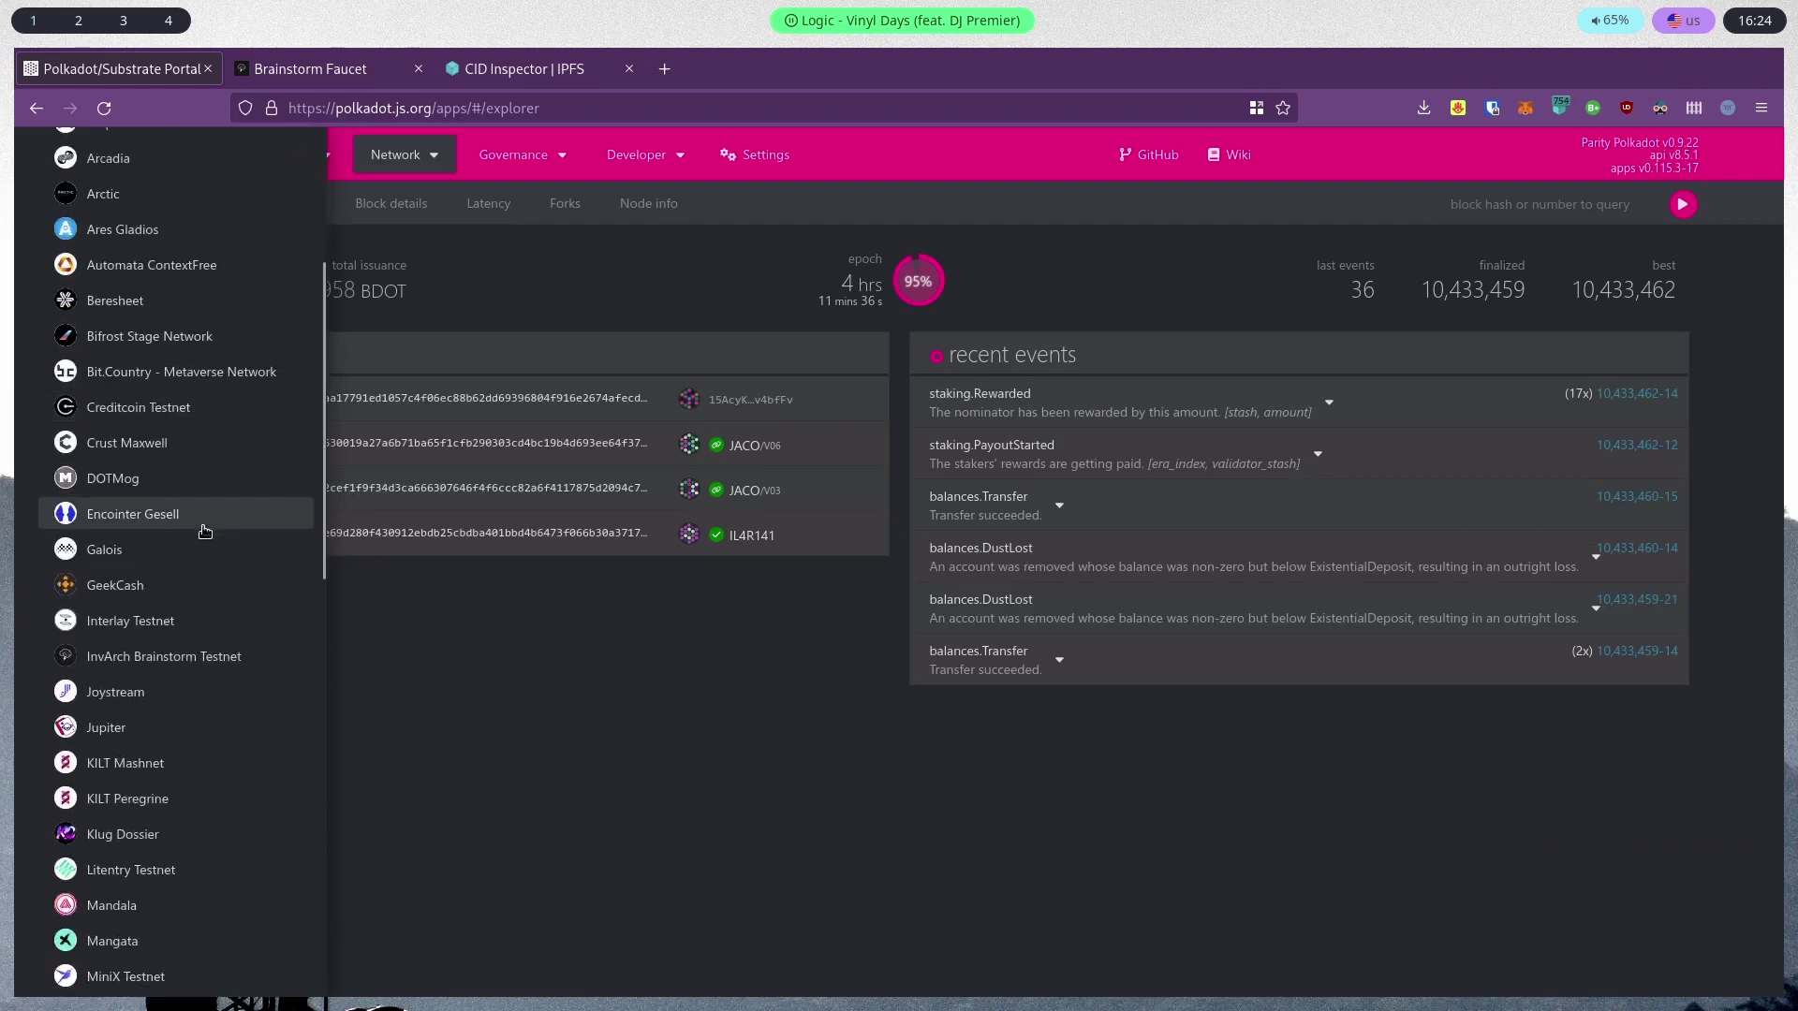
click(148, 660)
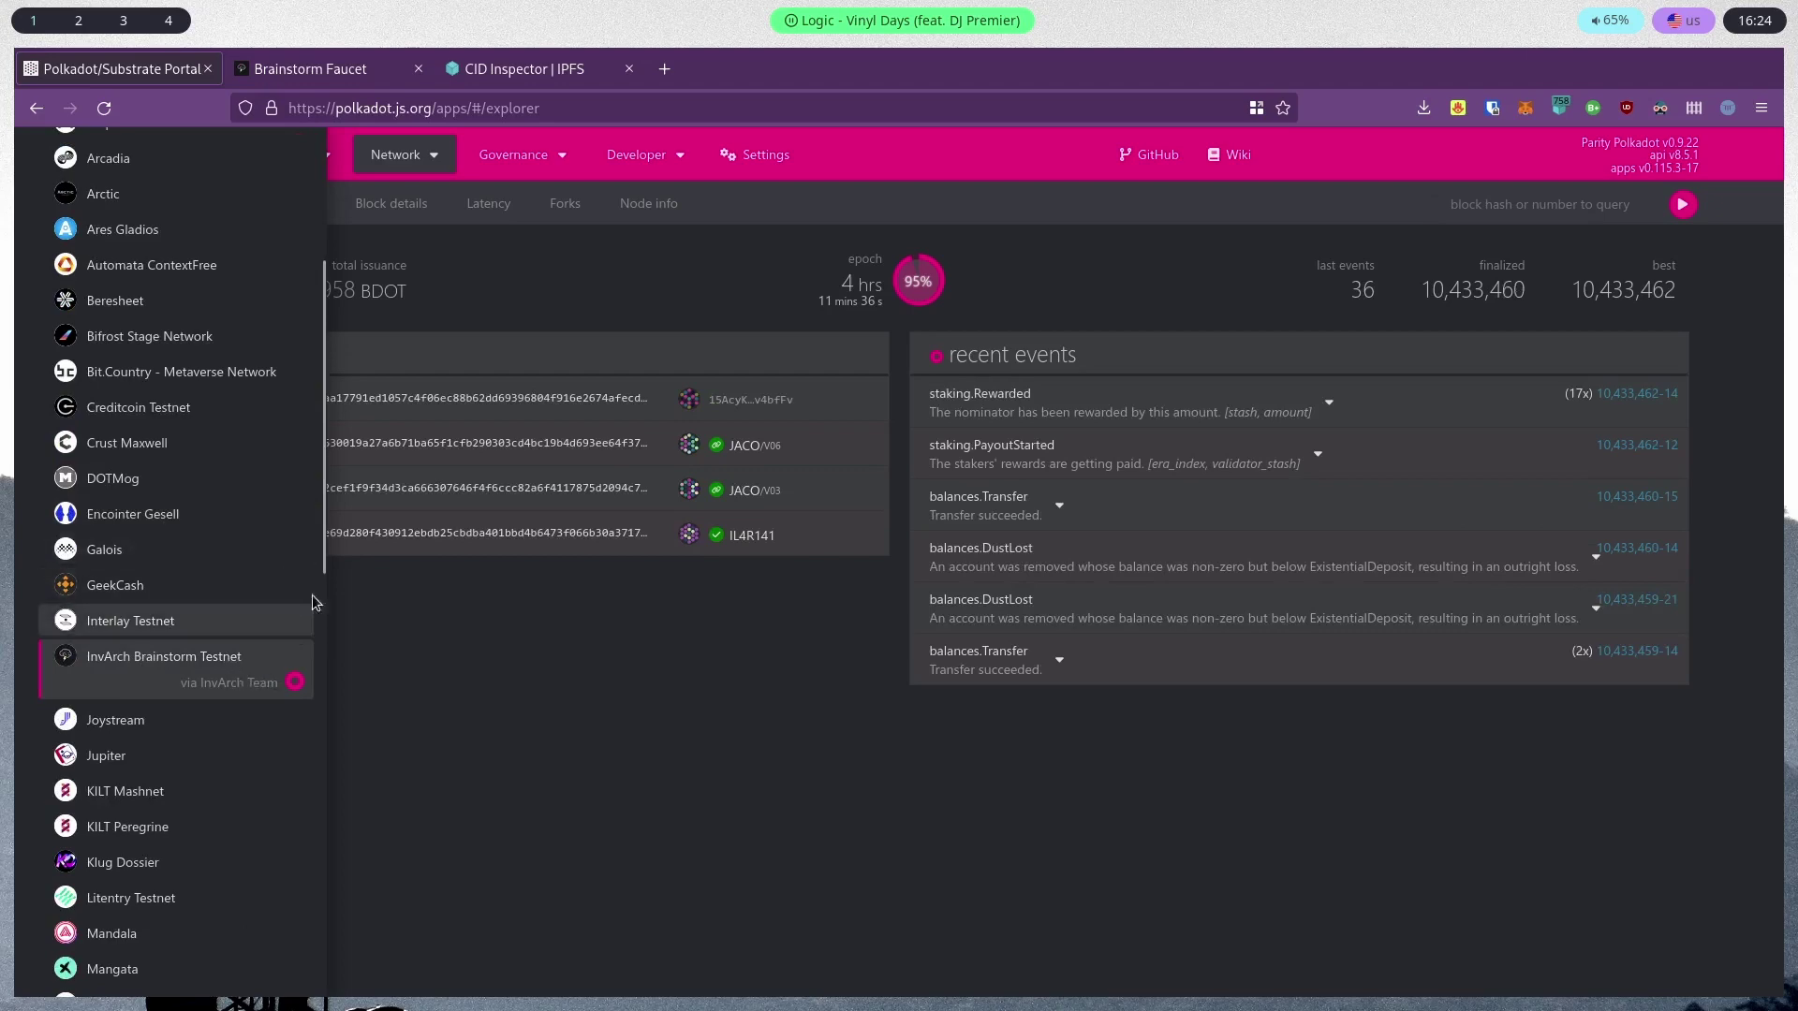
scroll(263, 375, up, 5)
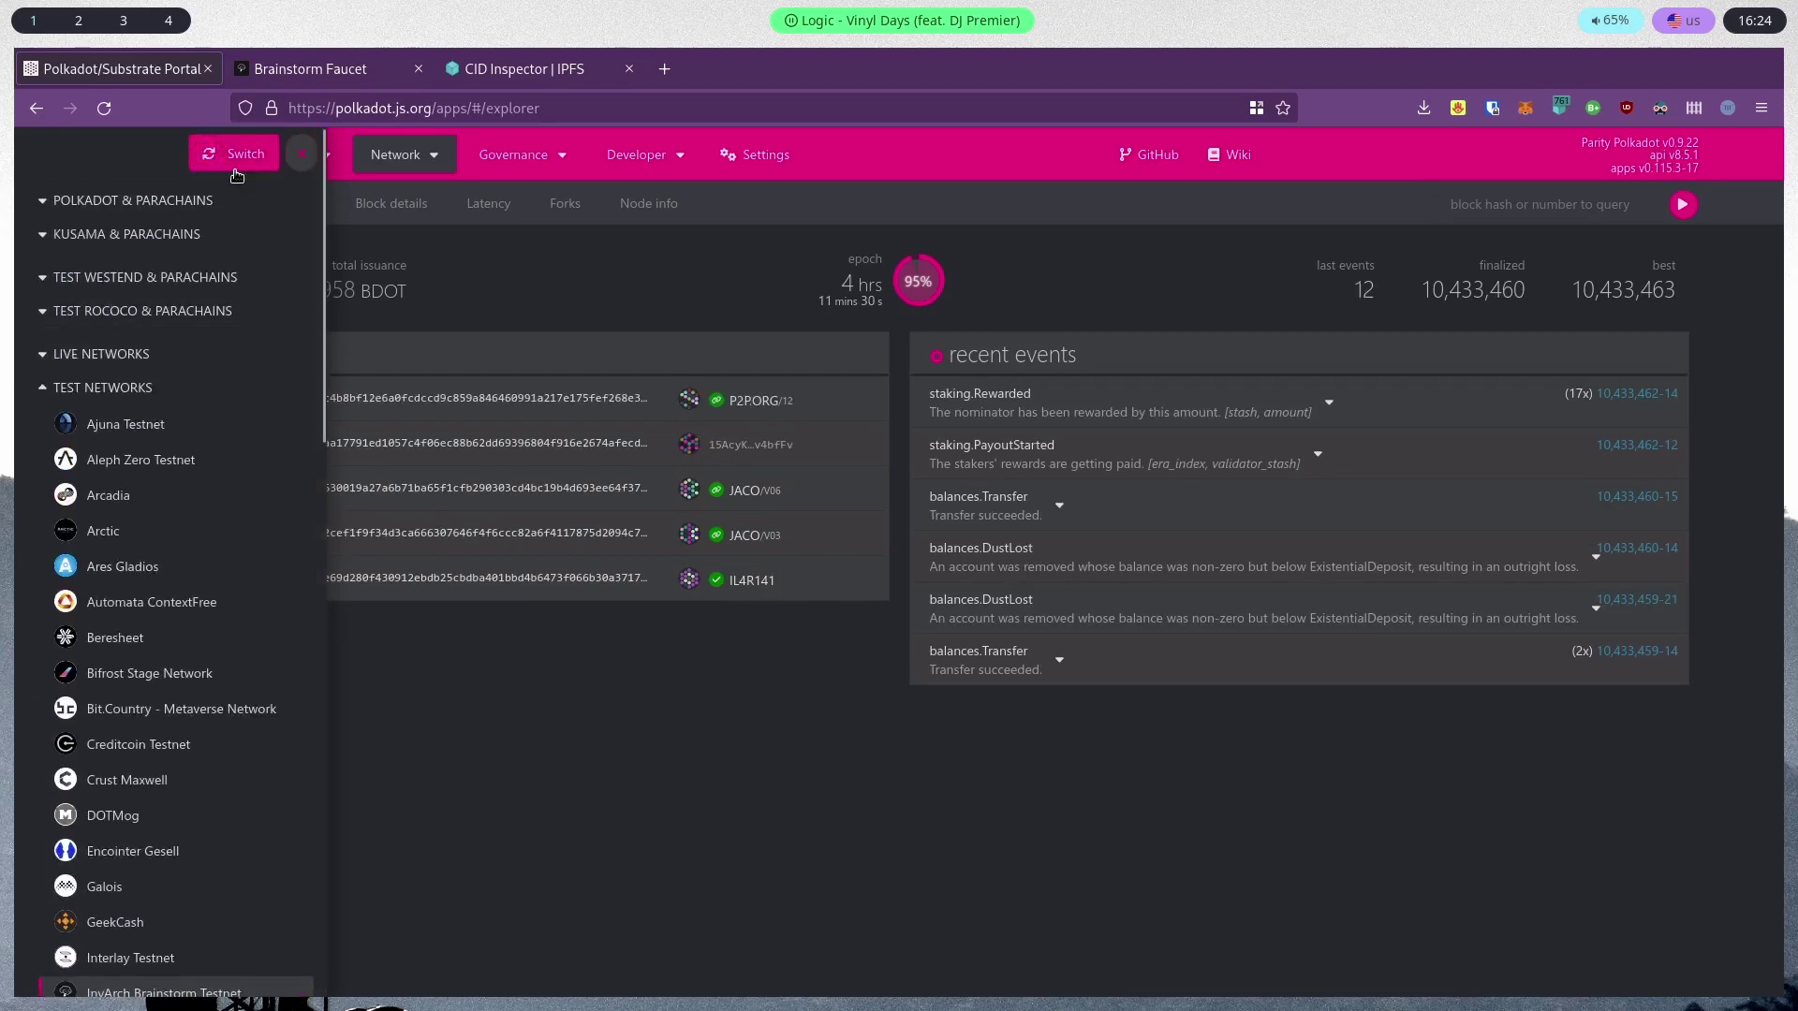
click(241, 159)
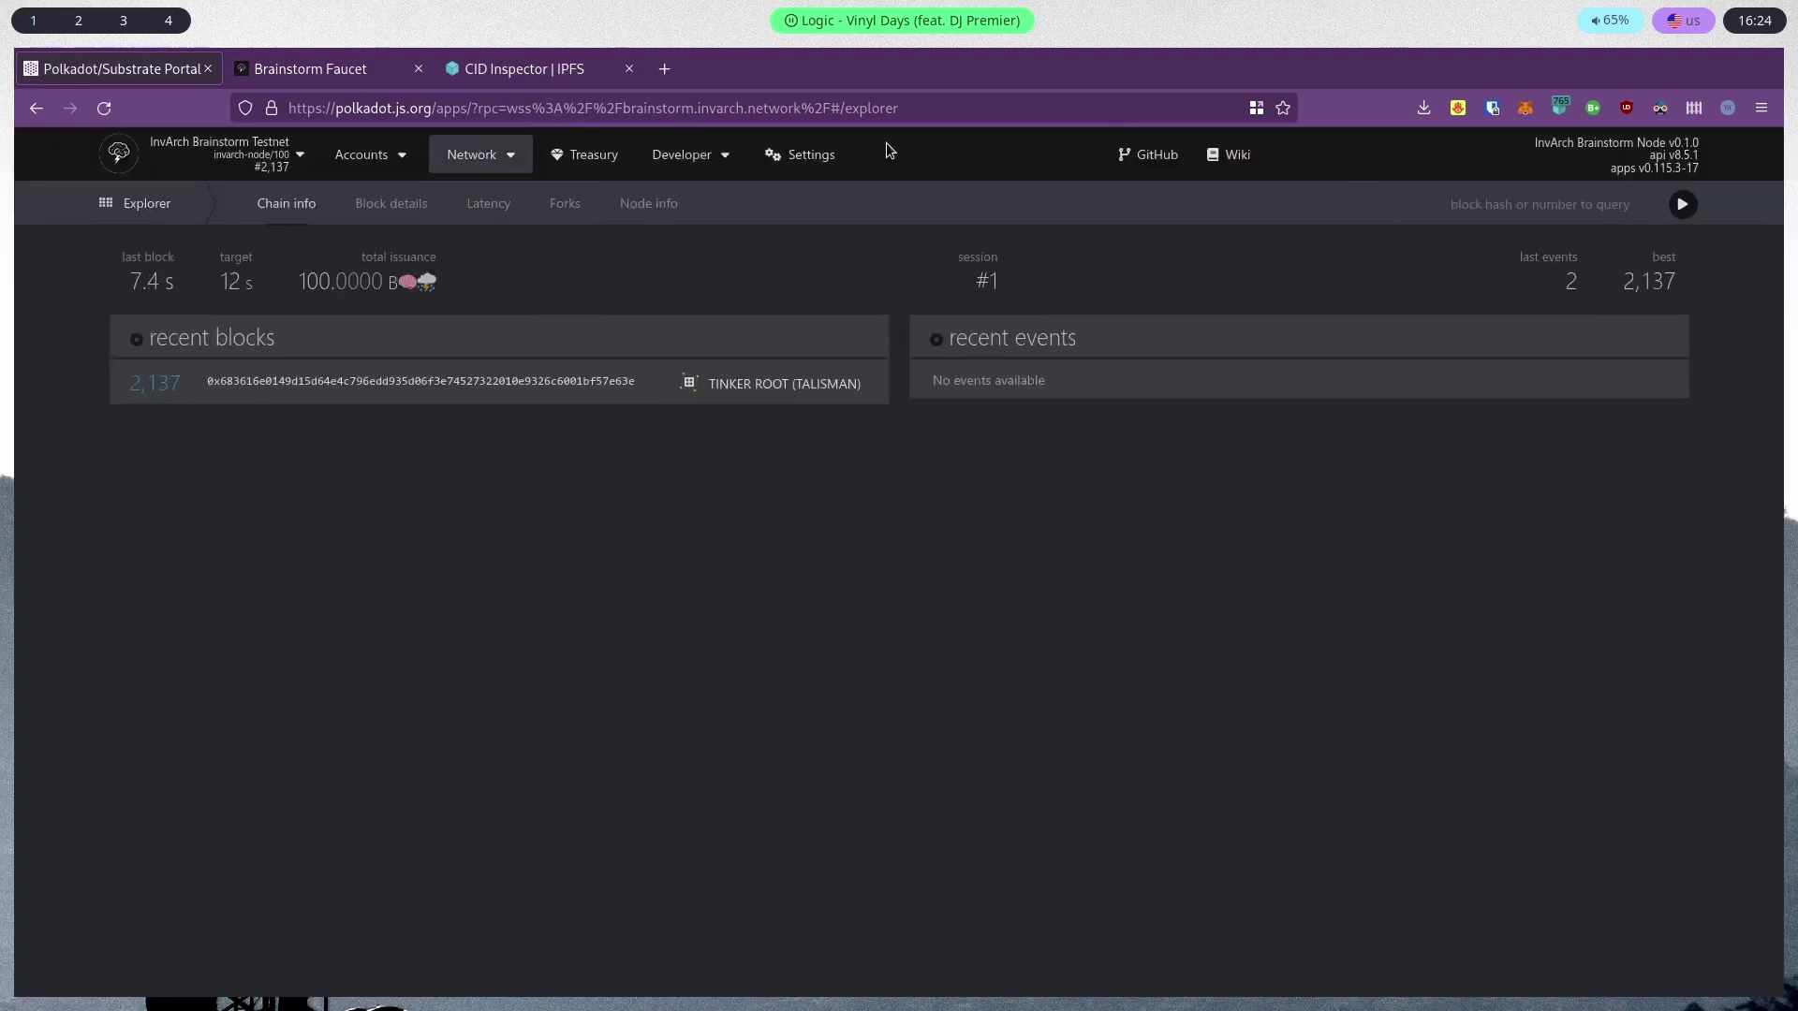
drag(901, 108, 465, 108)
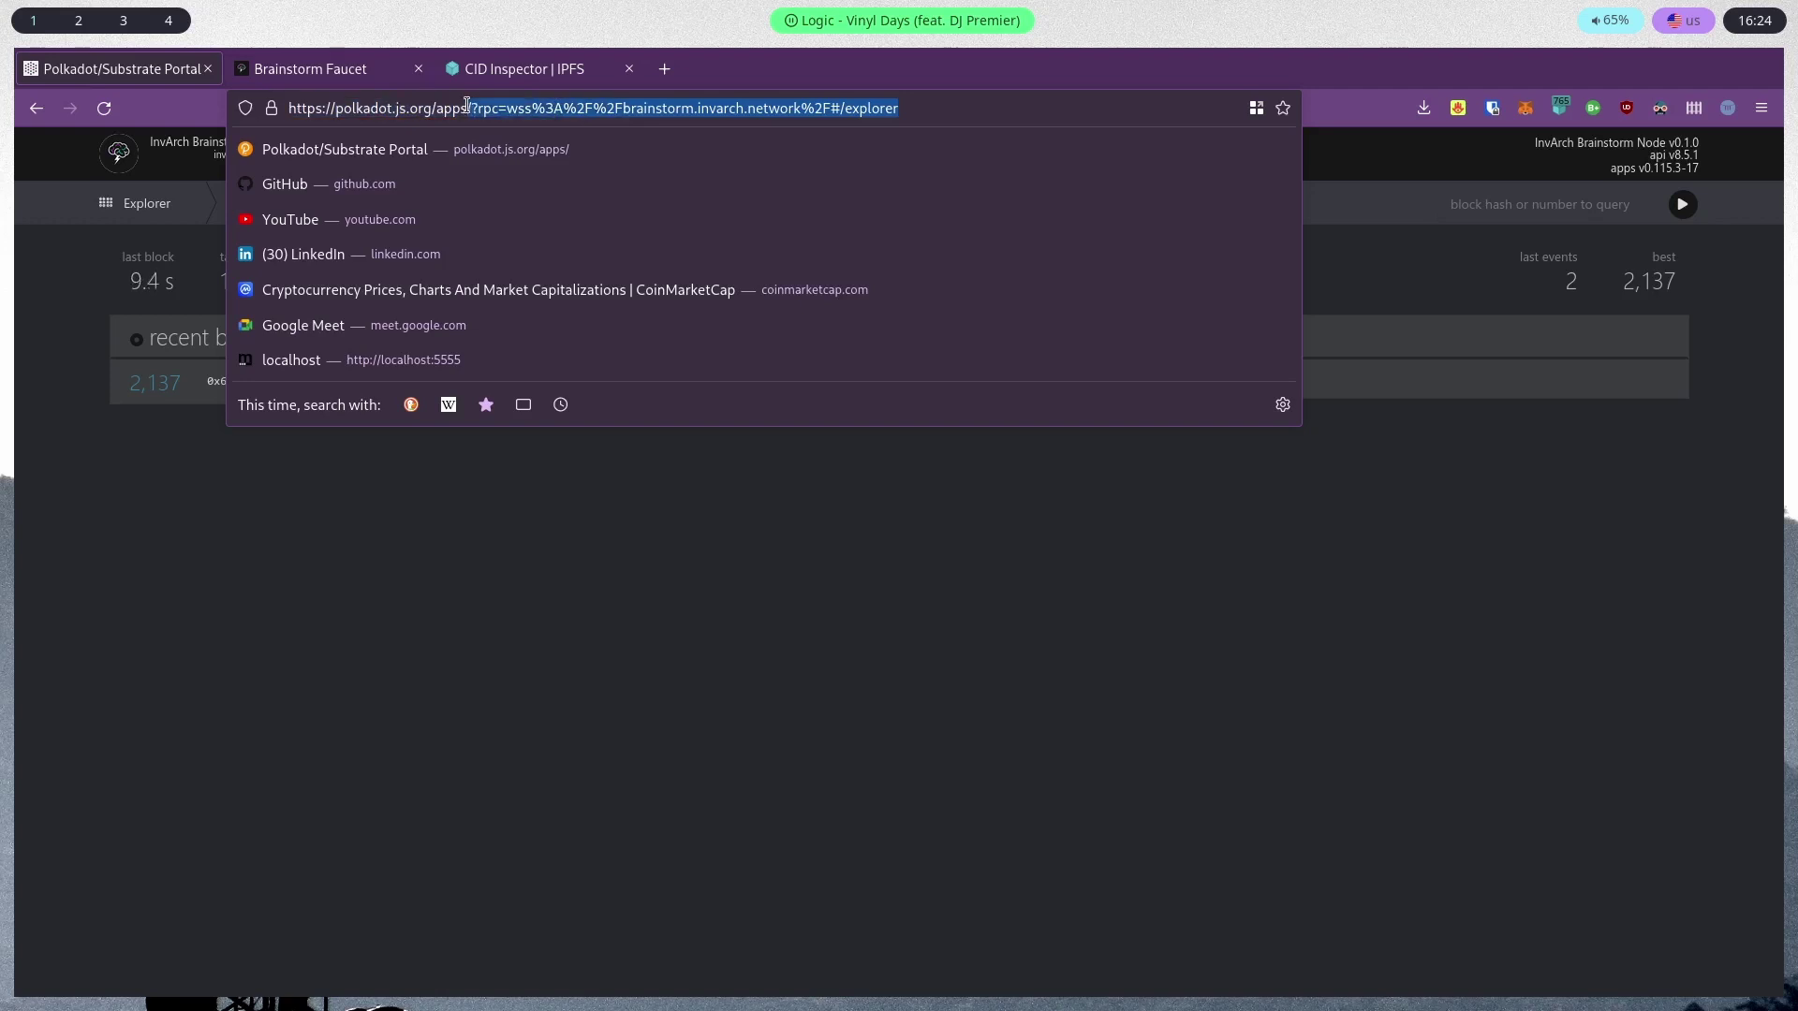
key(BackSpace)
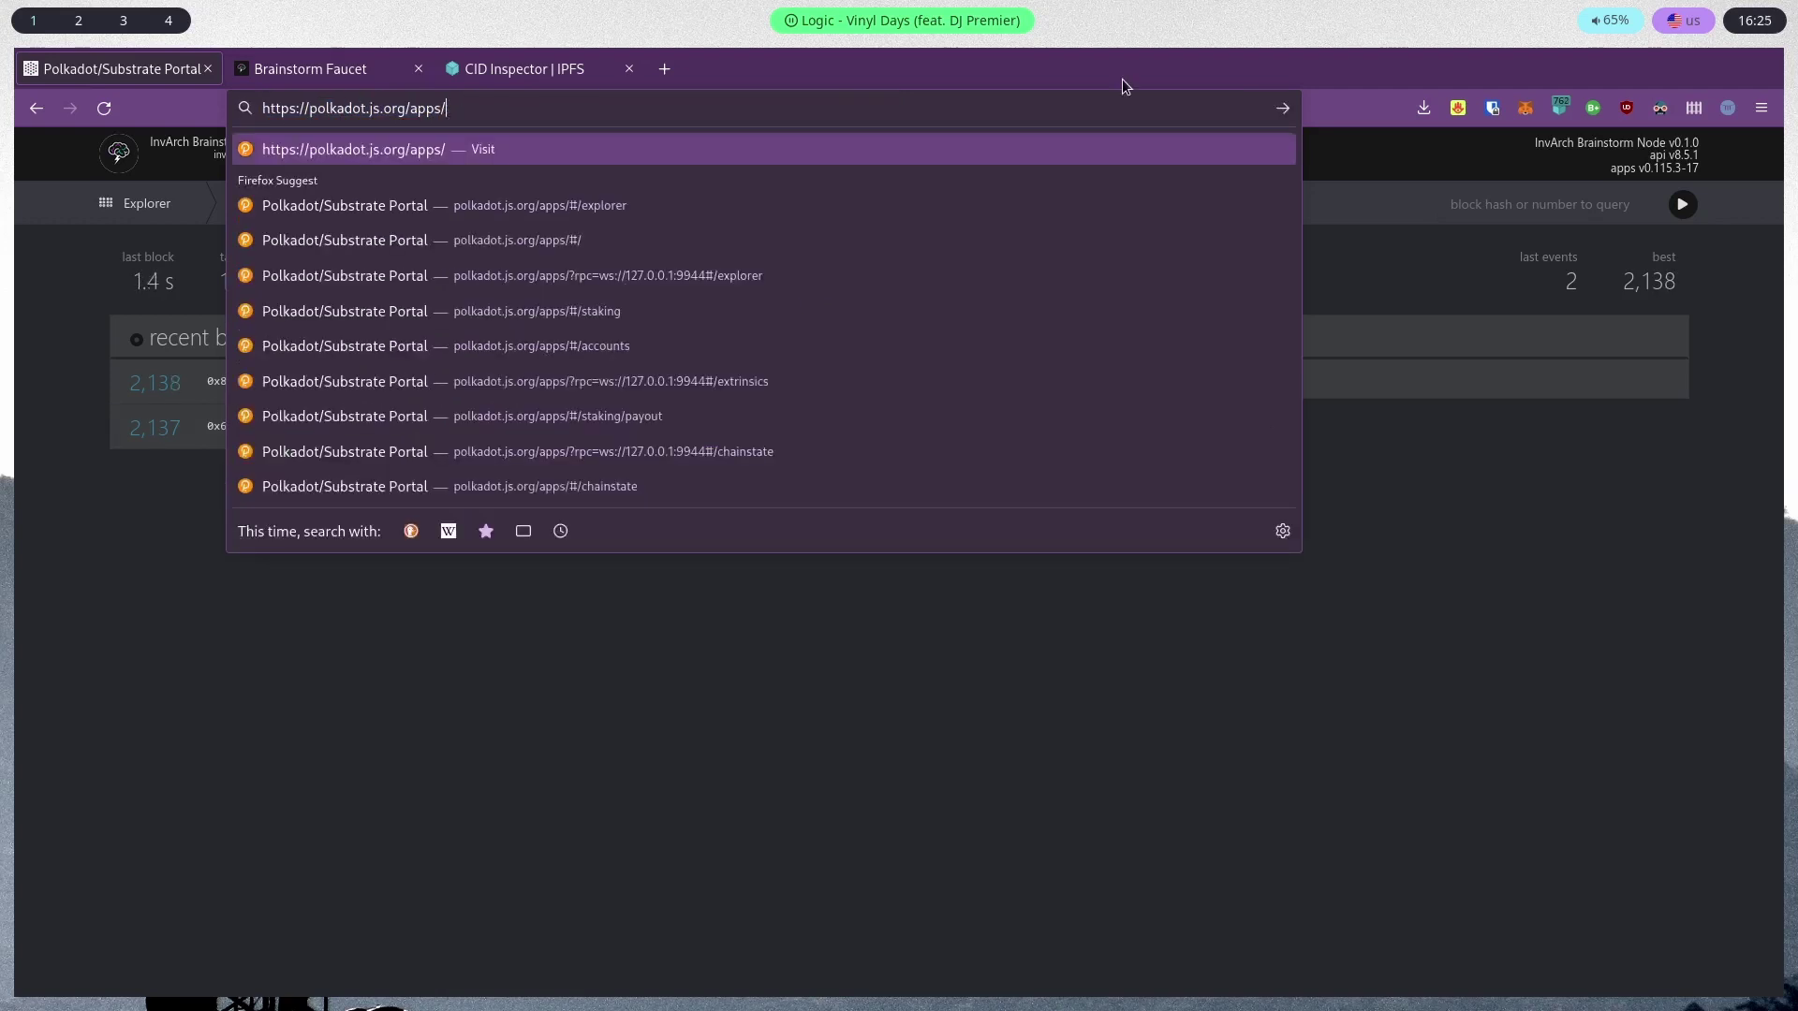
key(Return)
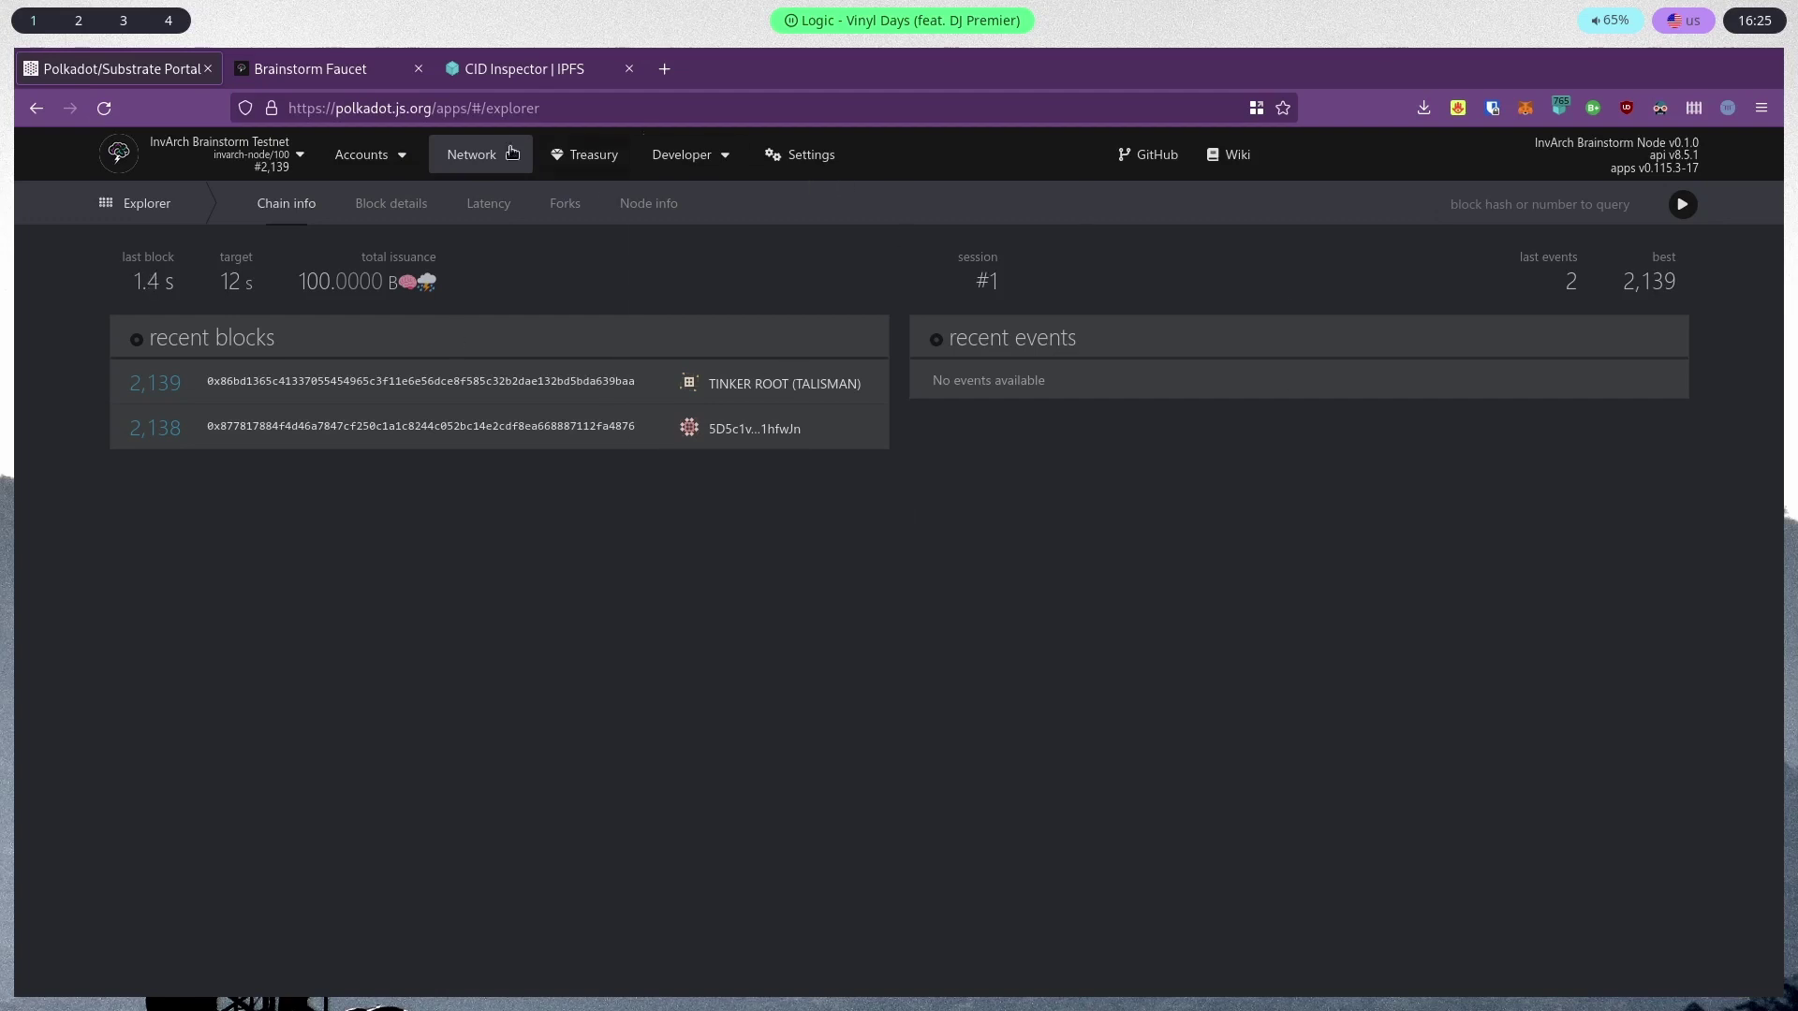
Open the testnet's accounts list and check which accounts are connected in the Talisman wallet extension
mouse_move(370, 156)
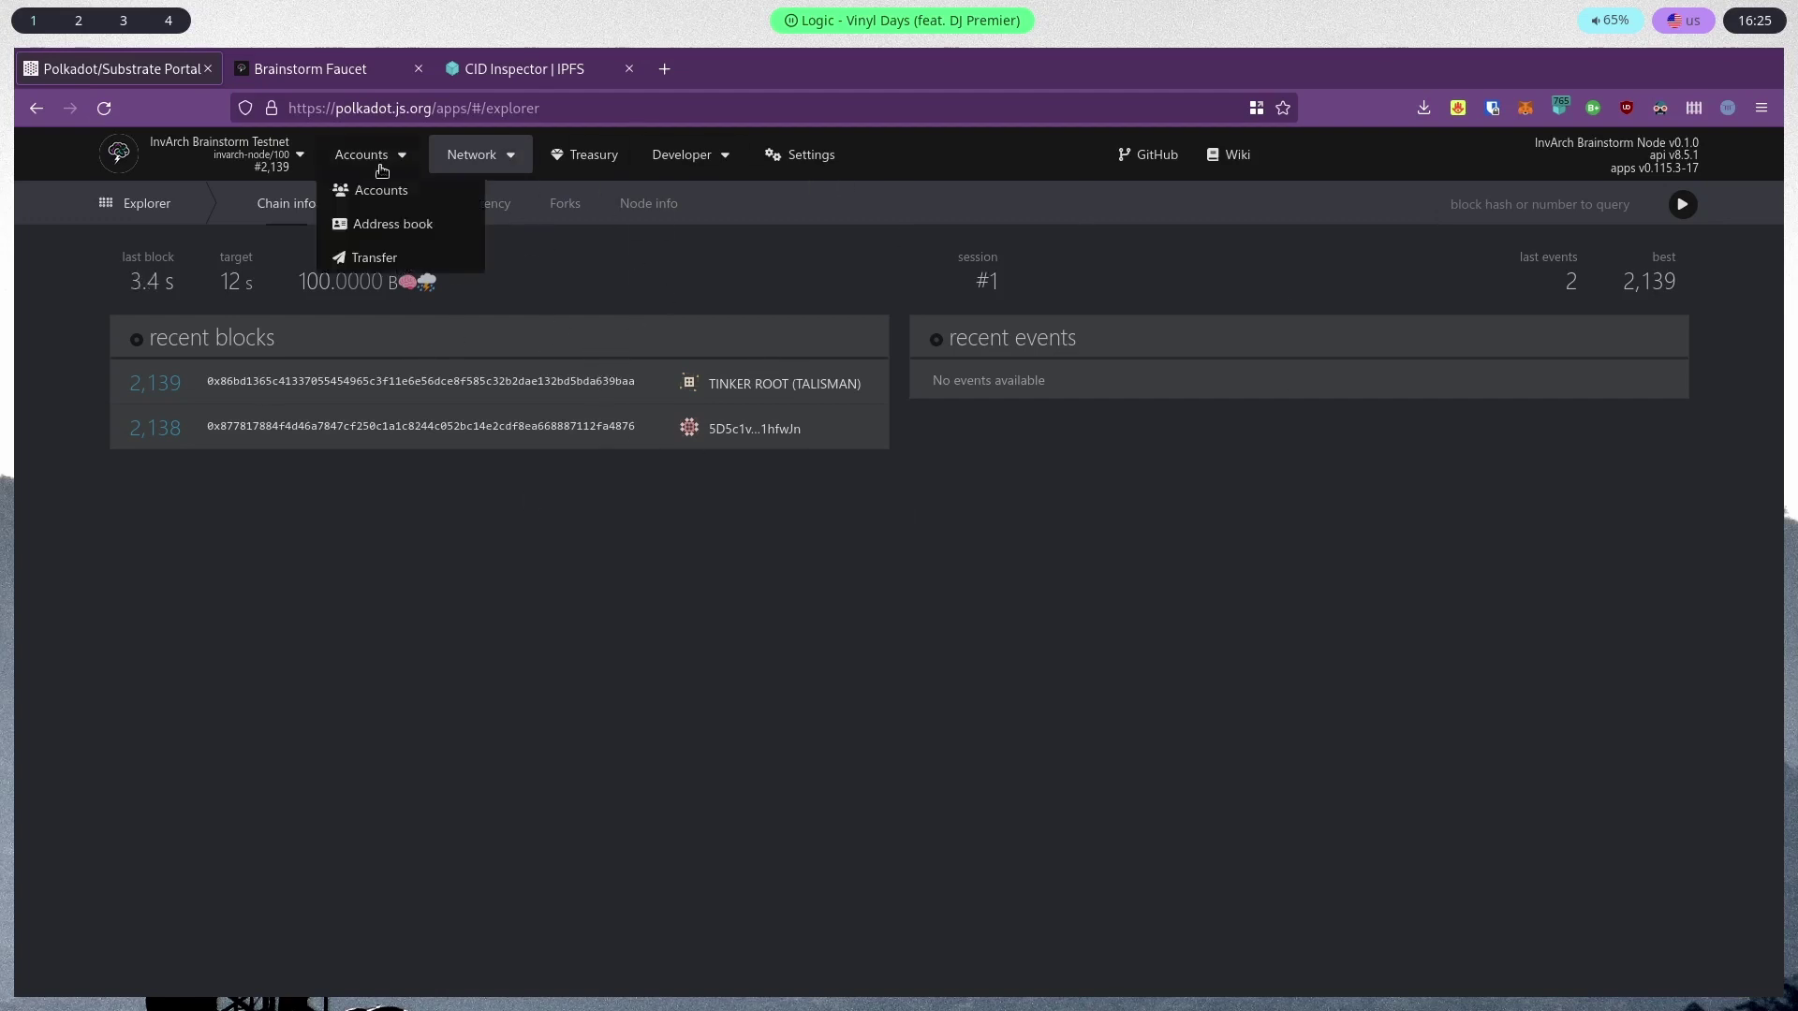
click(380, 192)
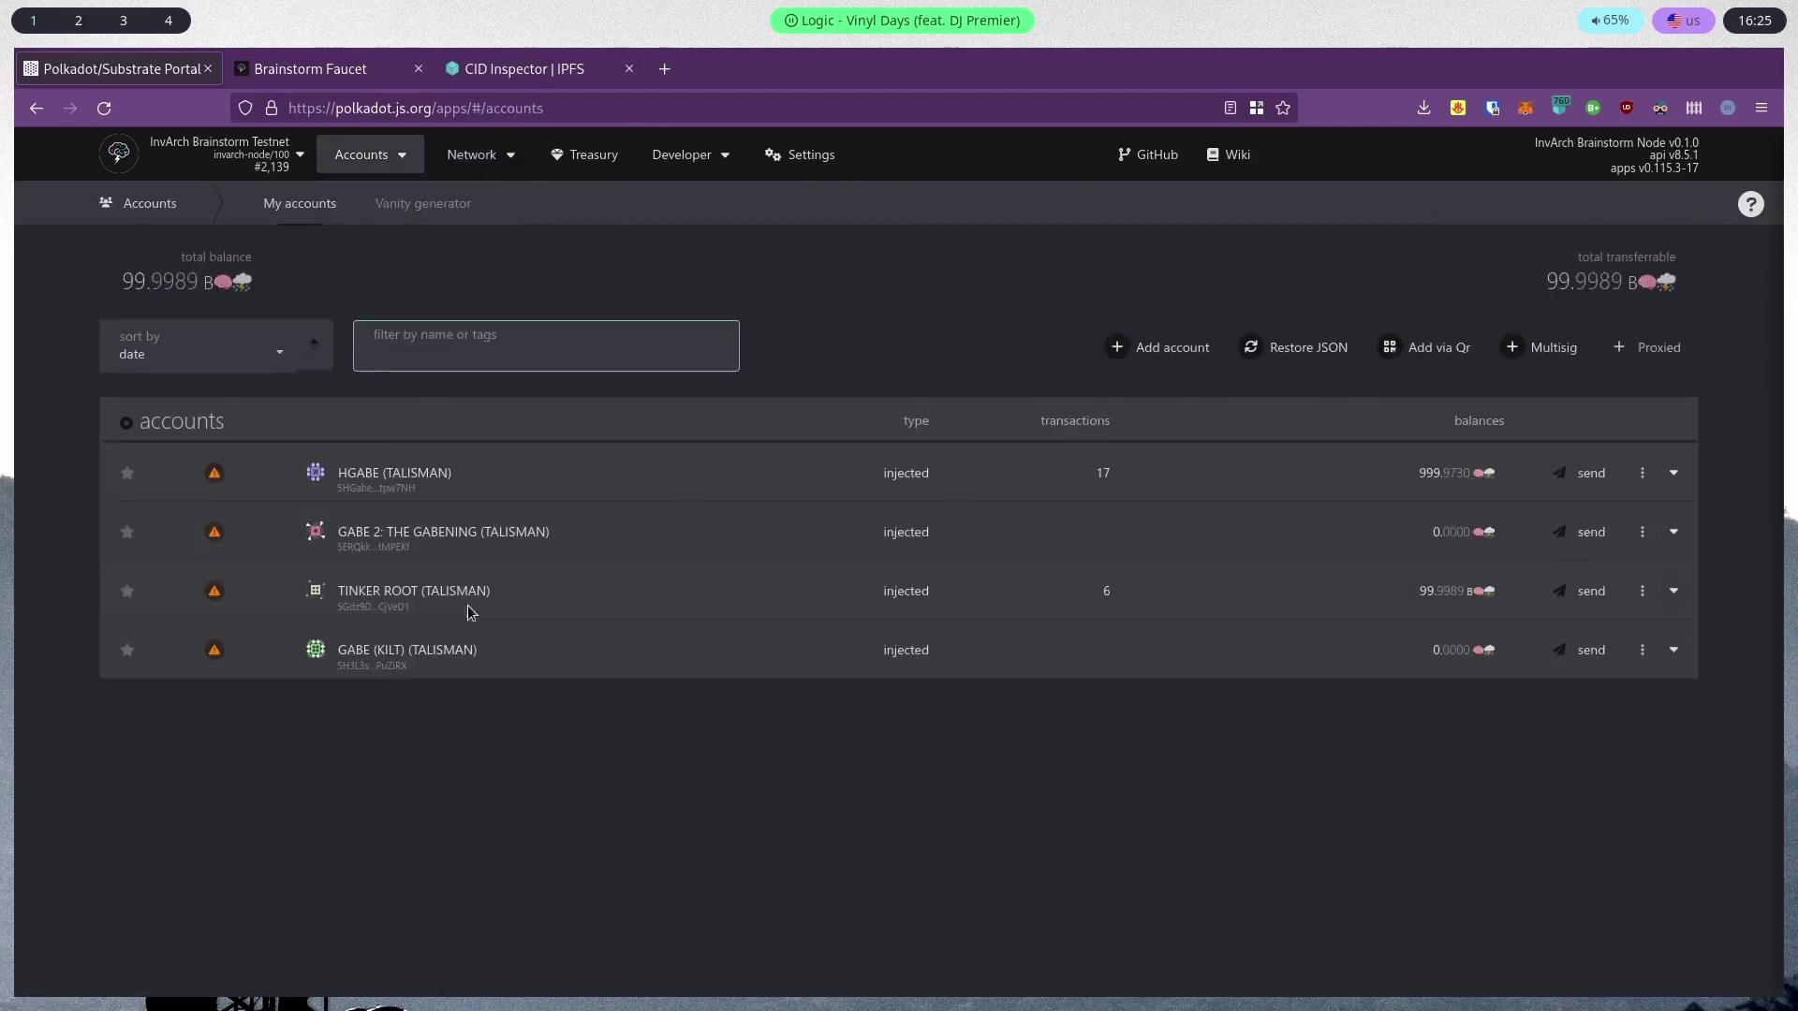
click(1458, 108)
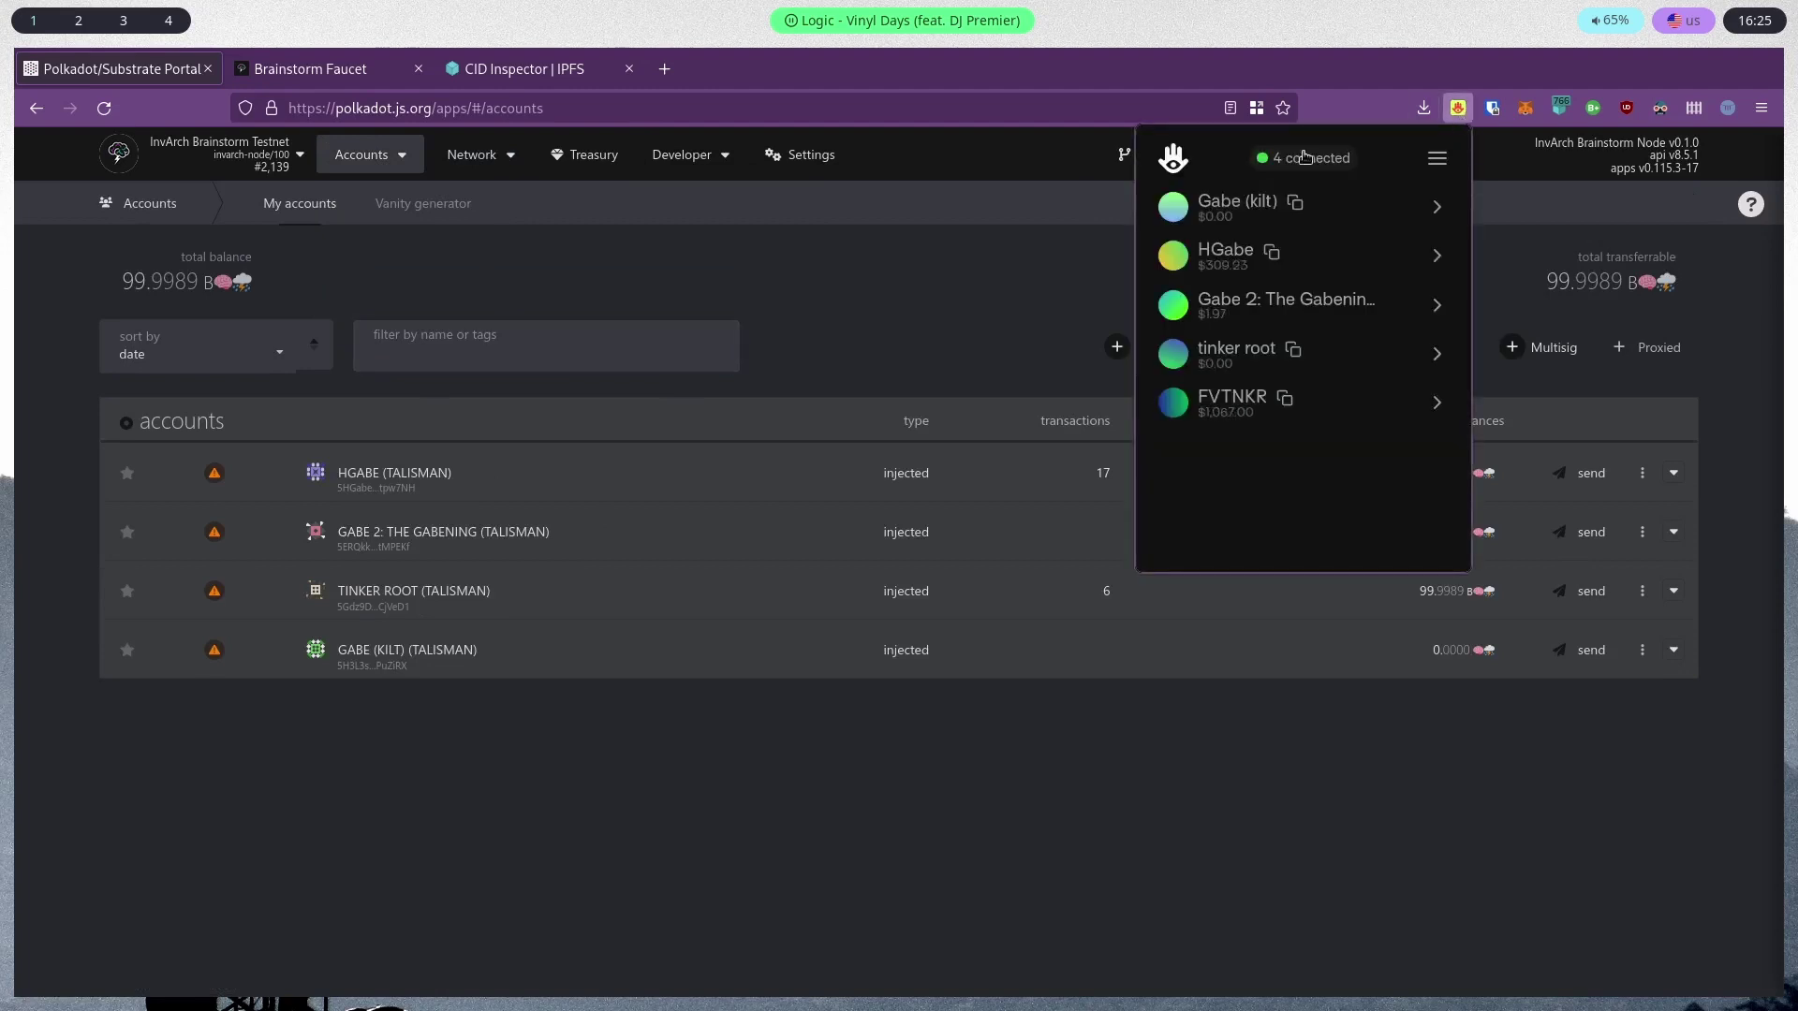
click(917, 262)
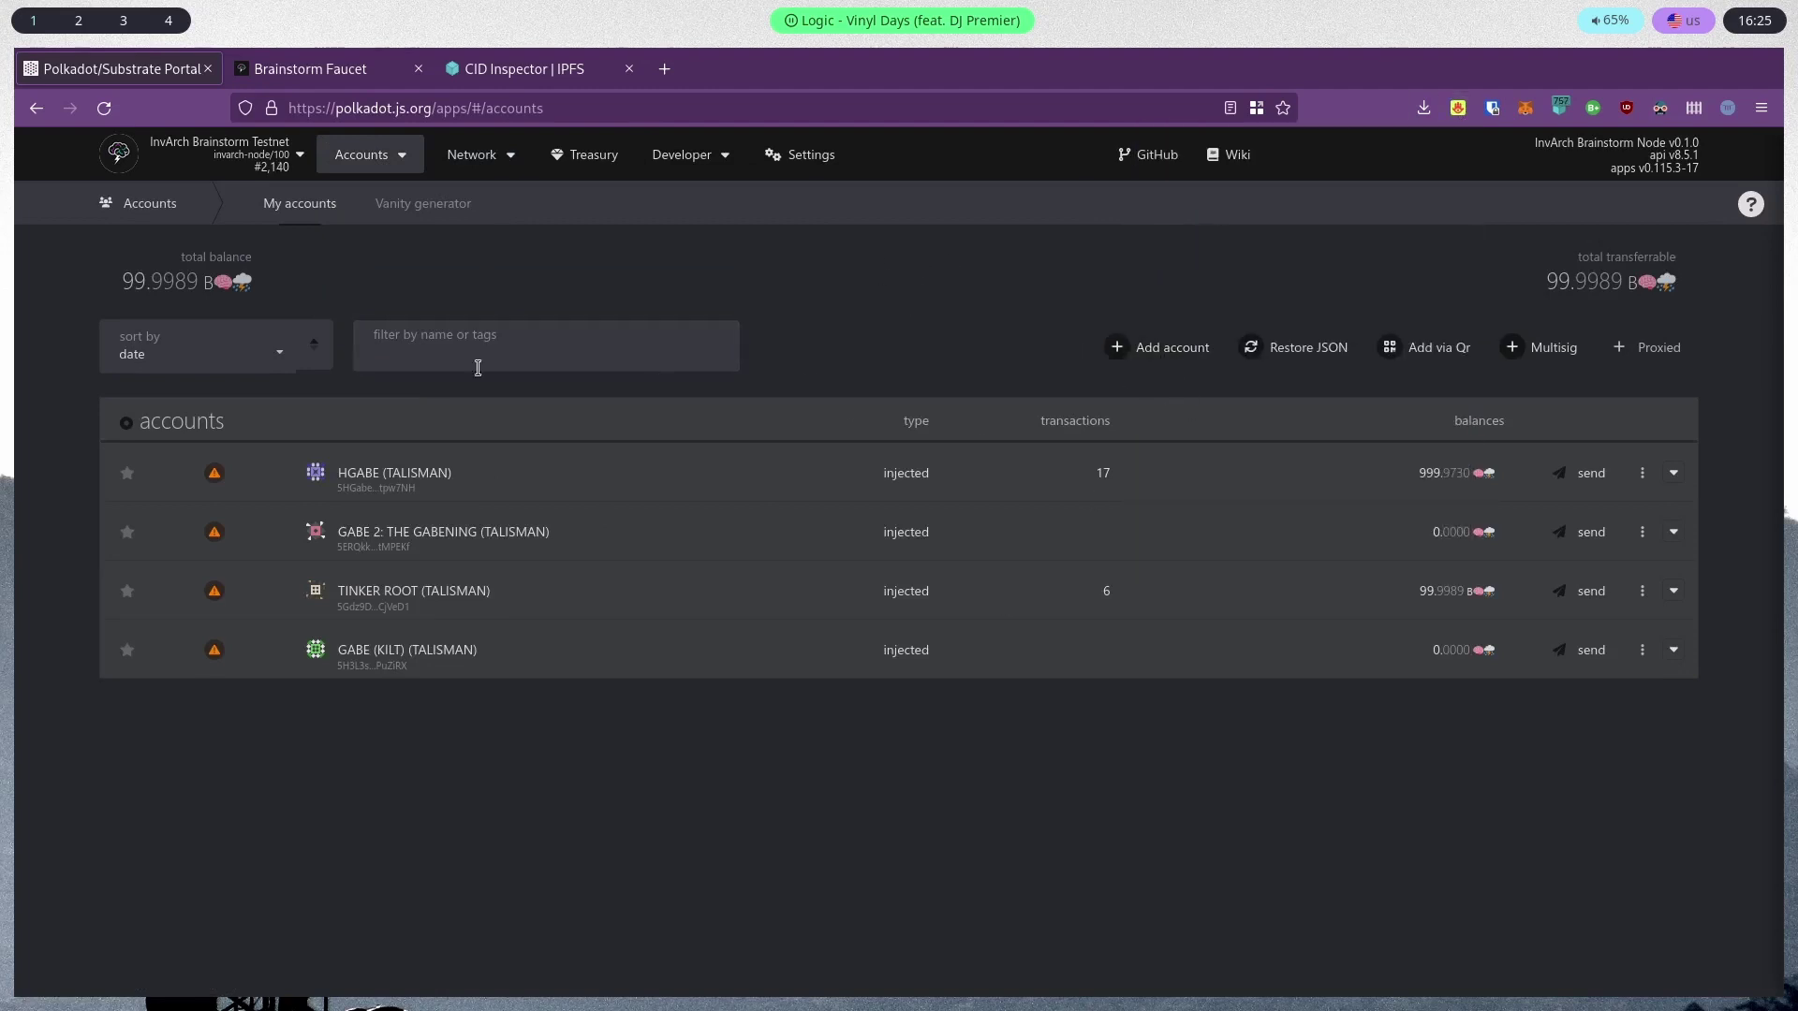
click(1458, 109)
click(1459, 114)
View the developer Chain state and Extrinsics pages and return to the accounts list
mouse_move(723, 162)
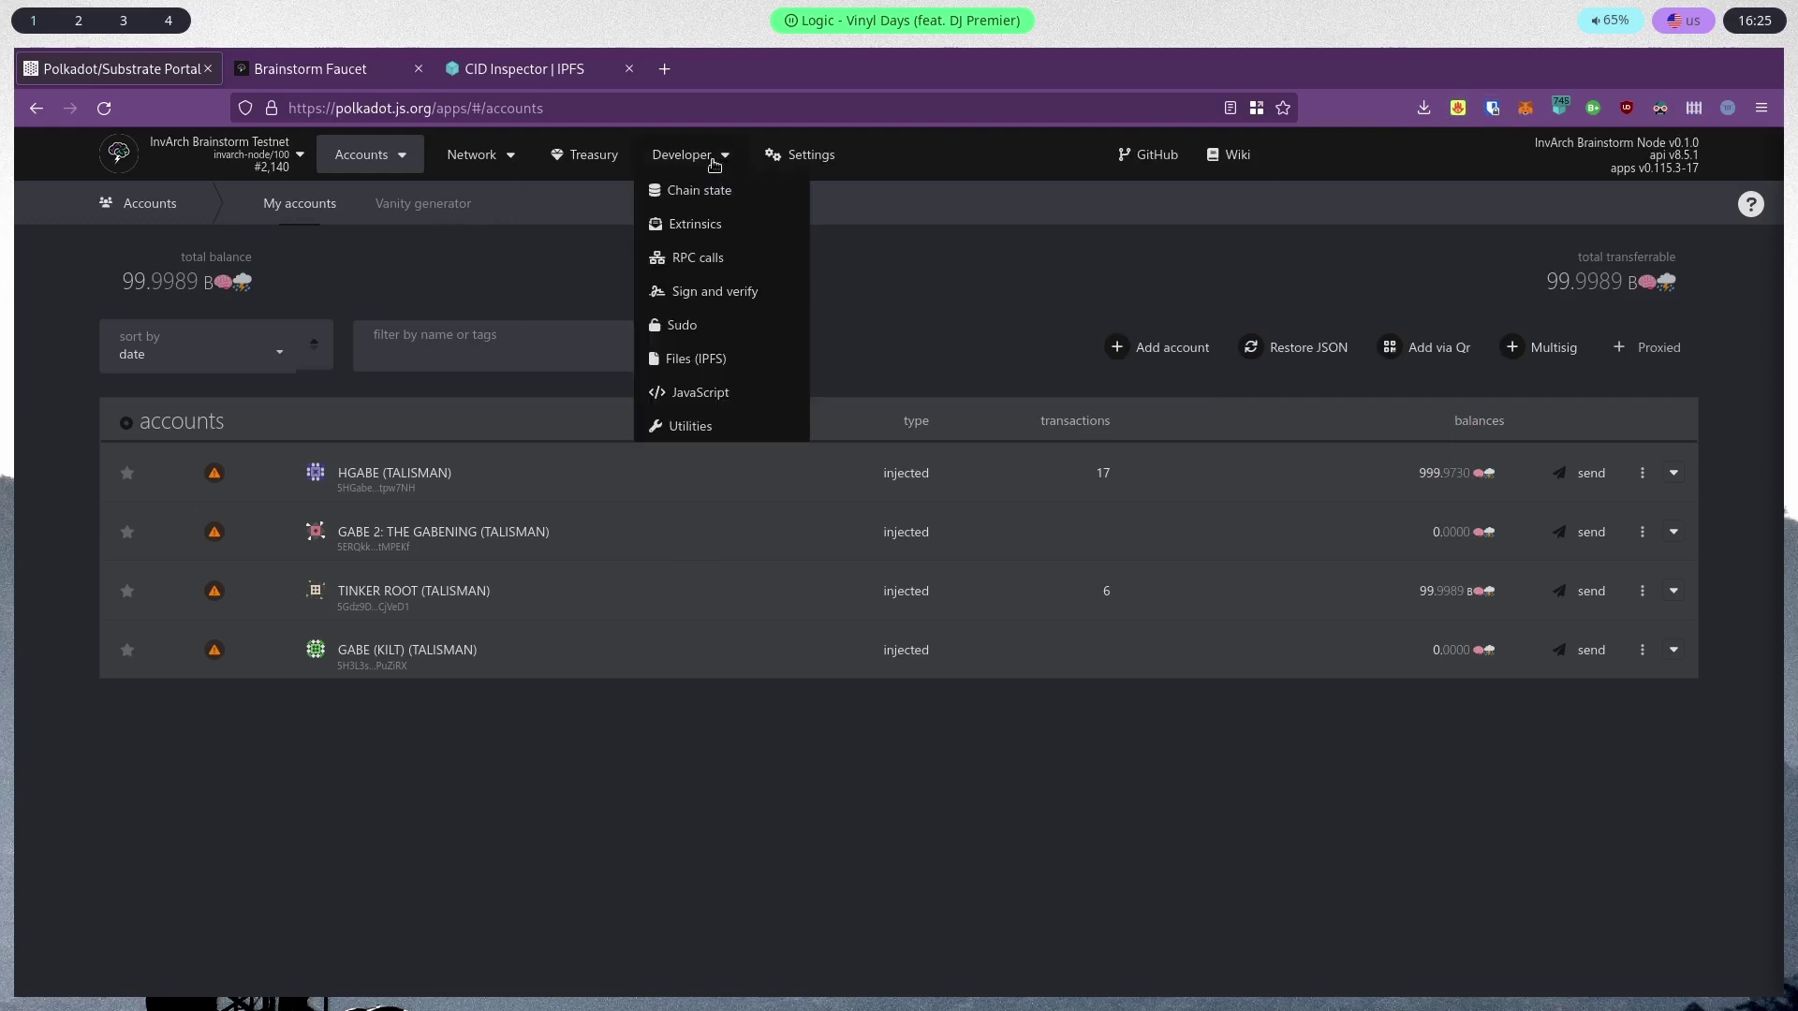
click(684, 190)
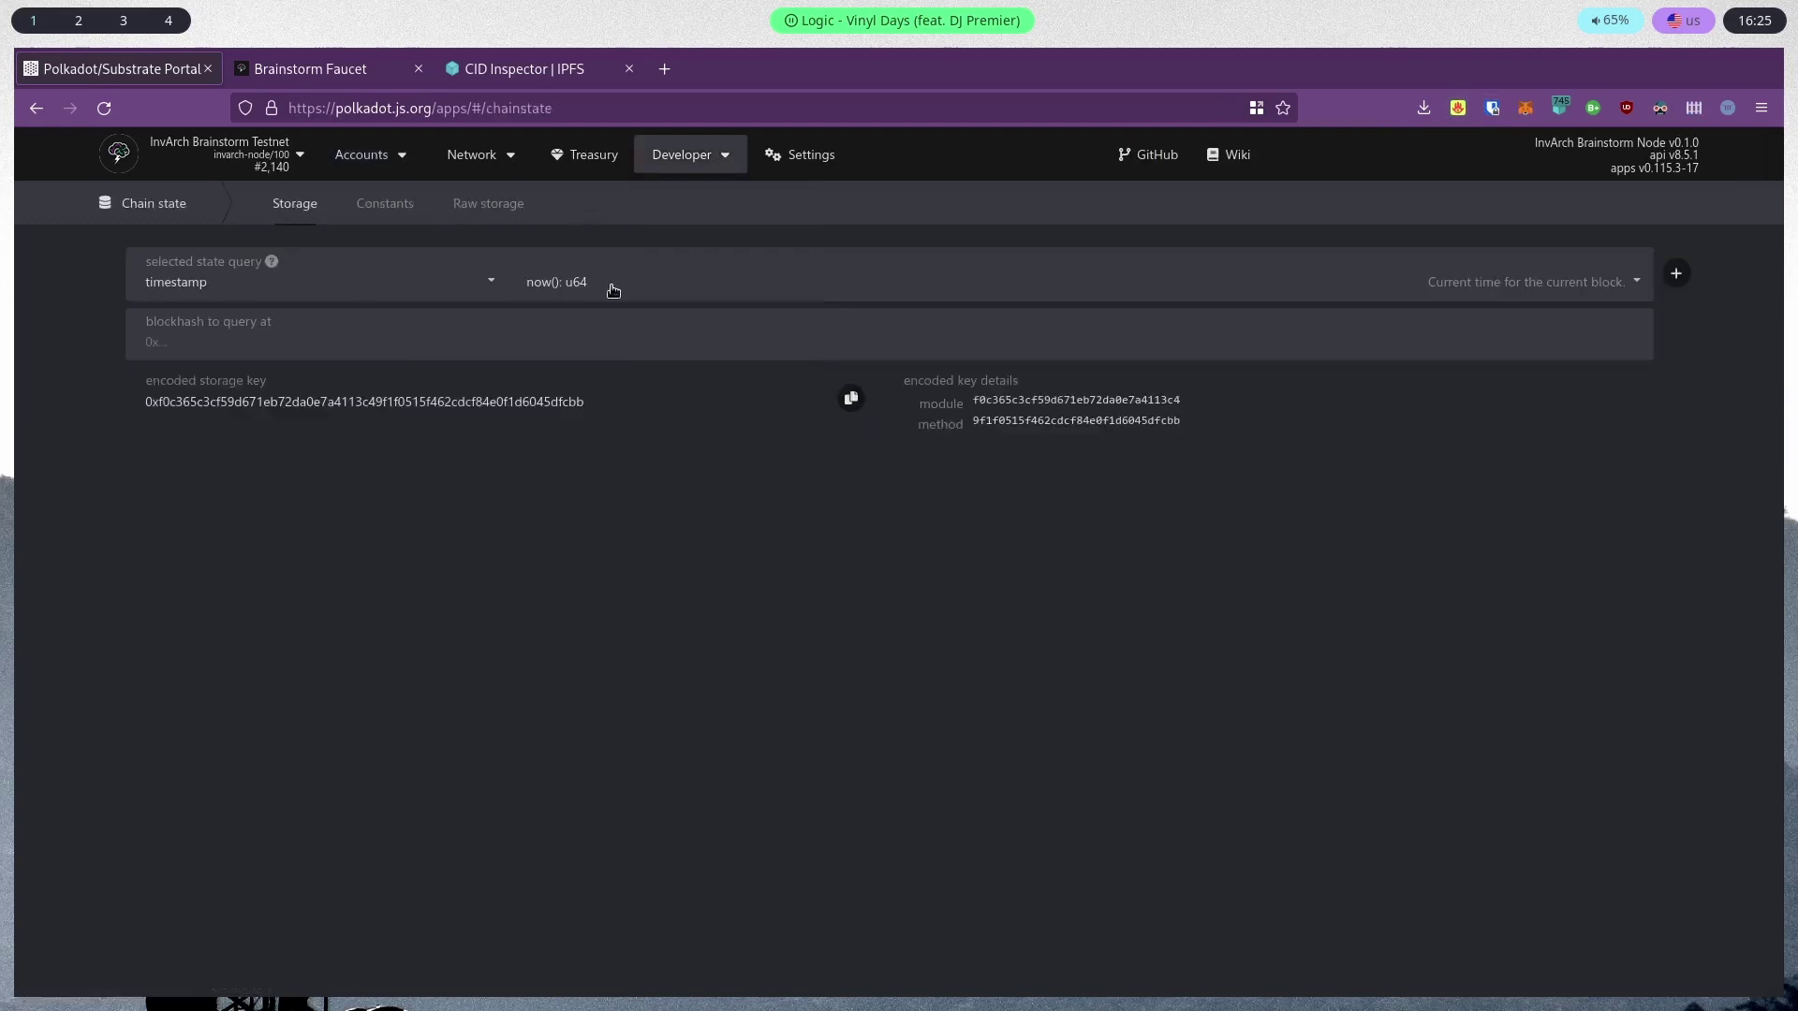
mouse_move(646, 167)
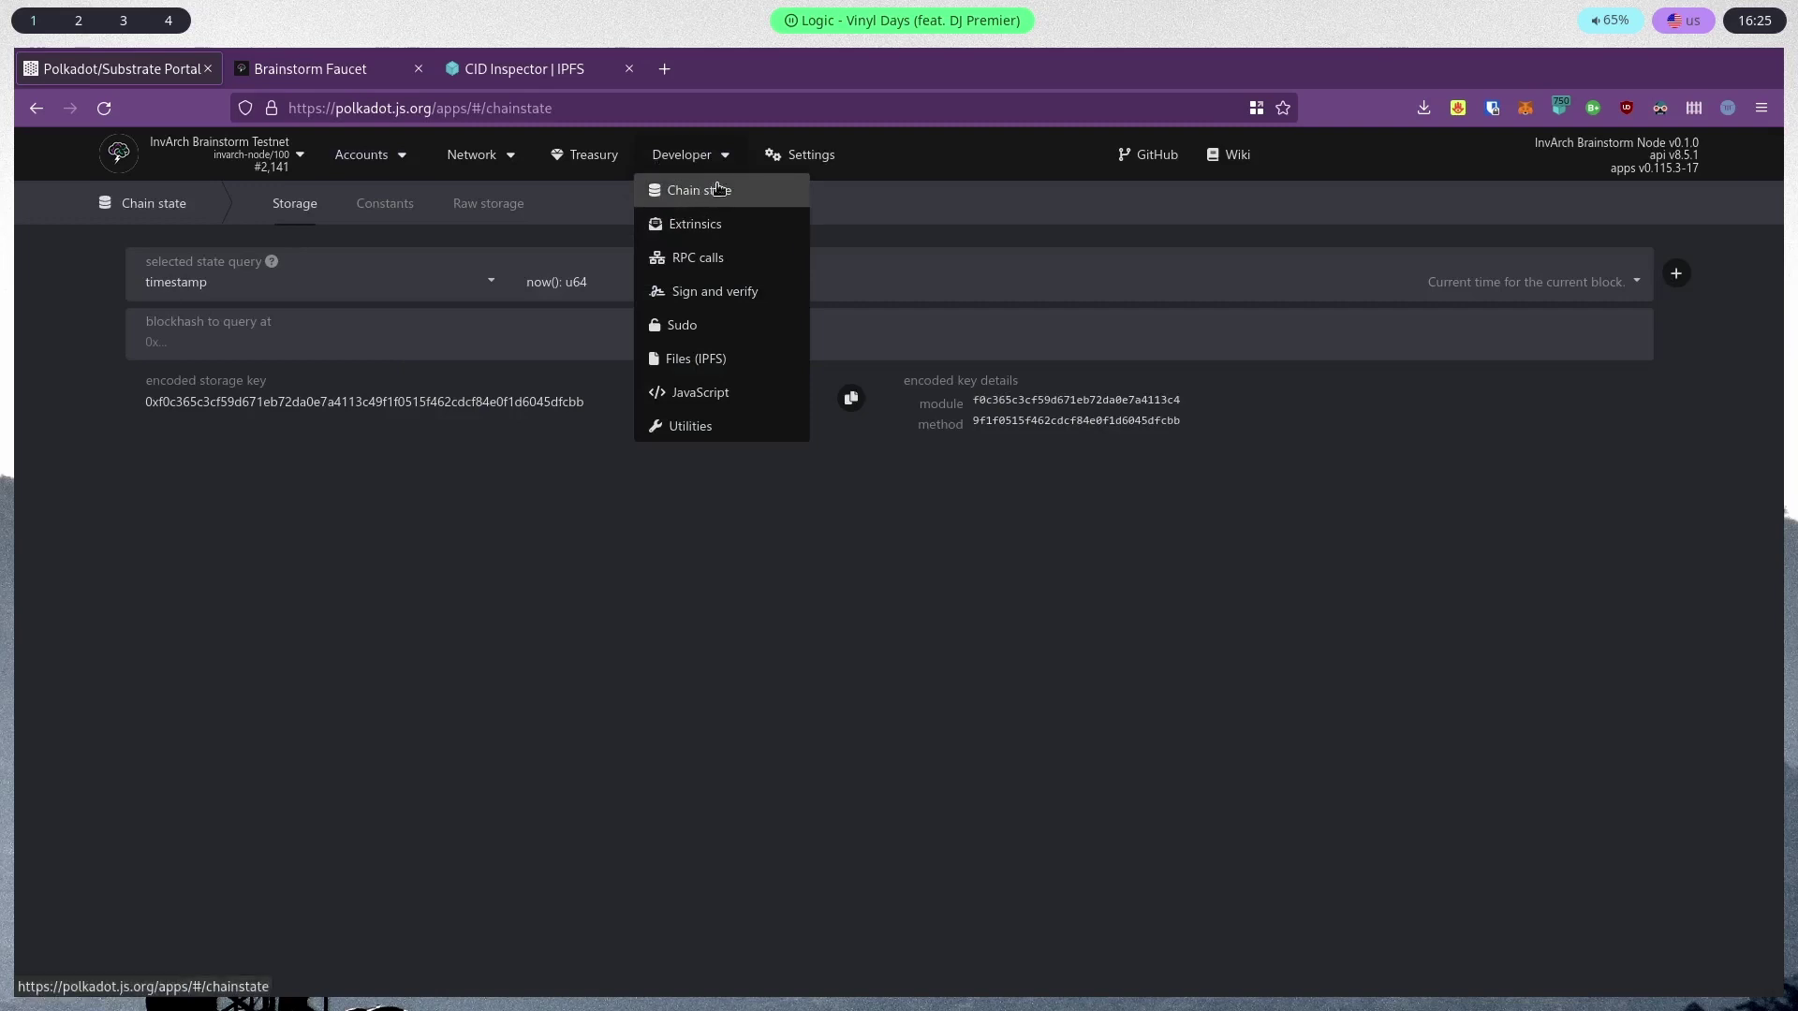
click(712, 224)
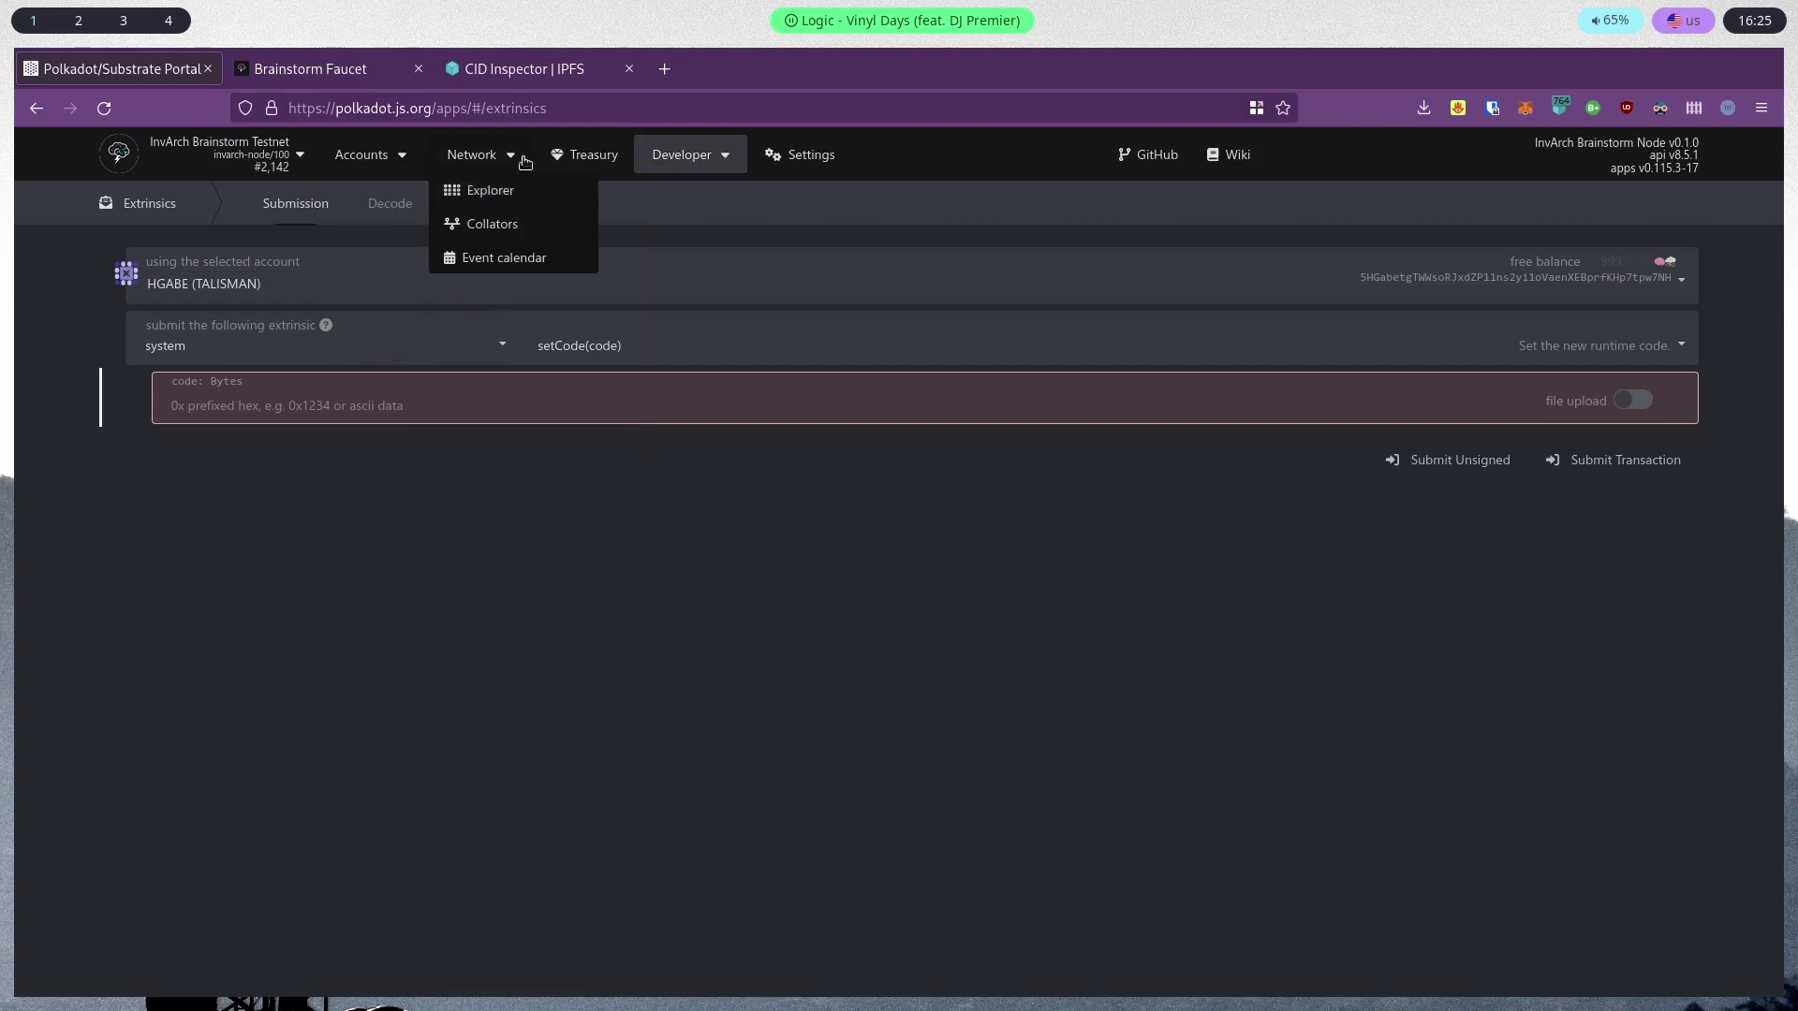
mouse_move(370, 157)
click(362, 189)
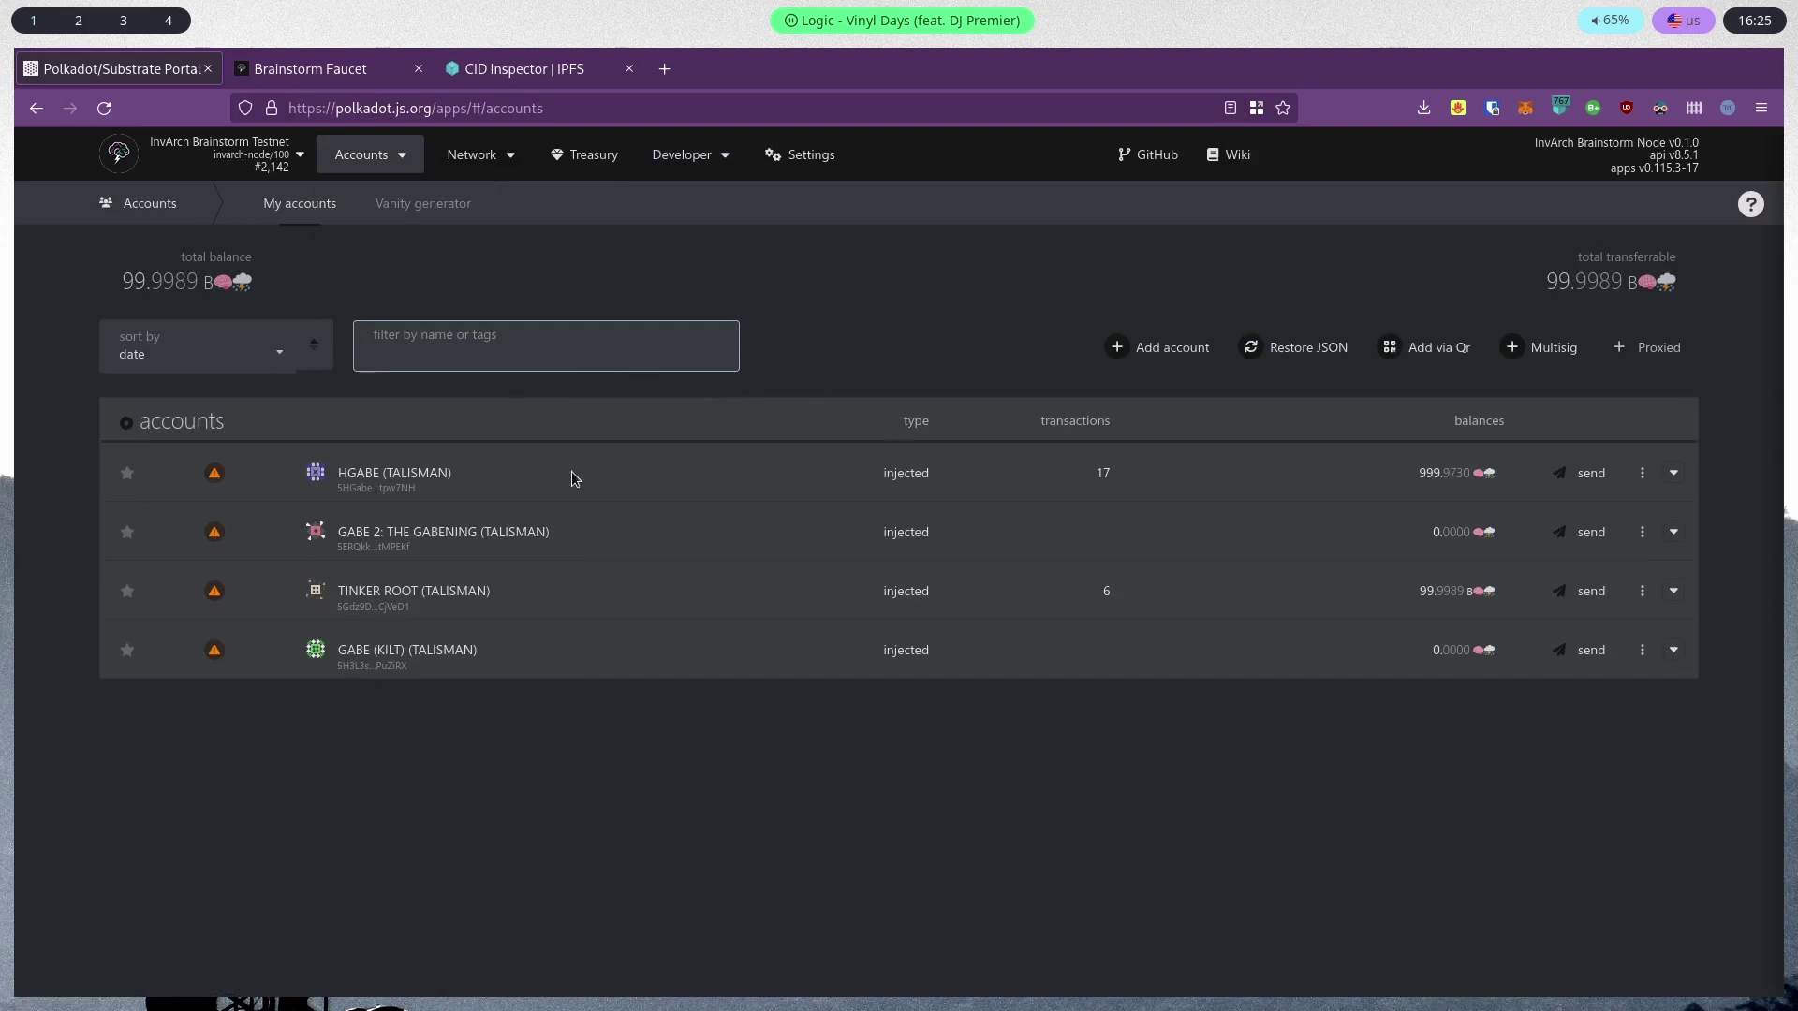
Switch to the Brainstorm Faucet page and check its web address, brainstorm.invarch.network
click(327, 83)
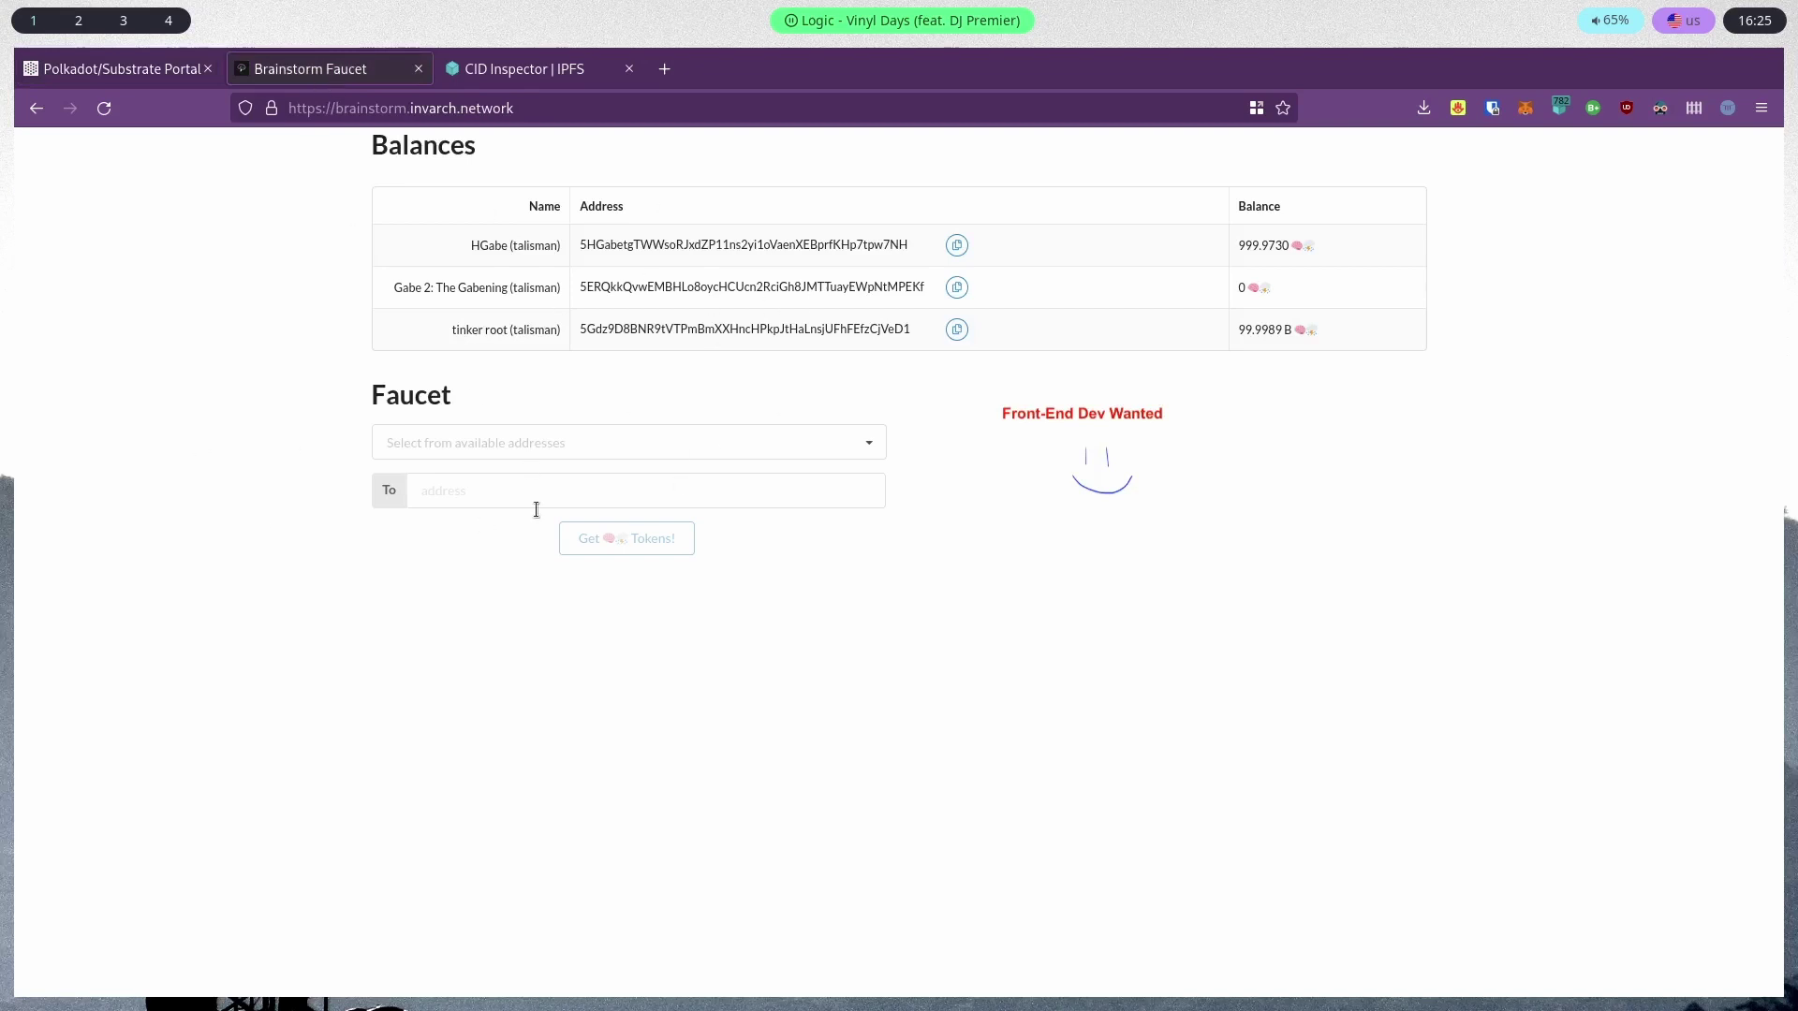
click(321, 113)
click(587, 108)
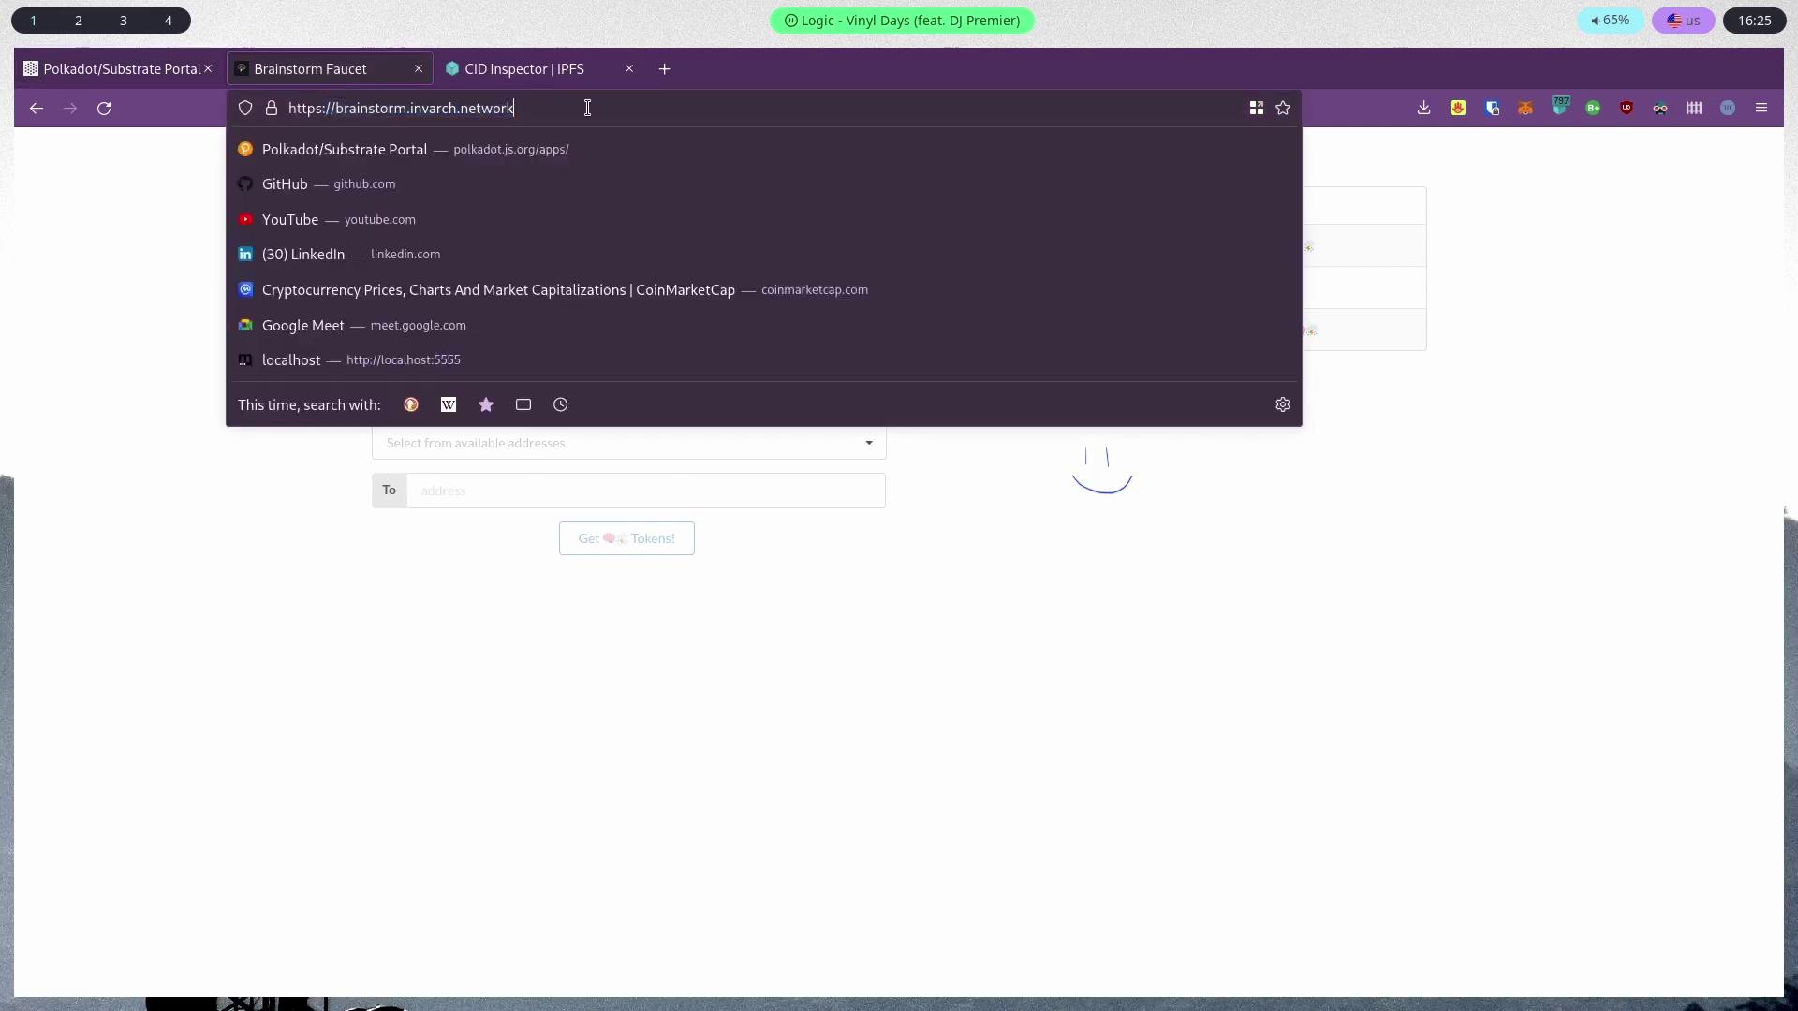
click(599, 625)
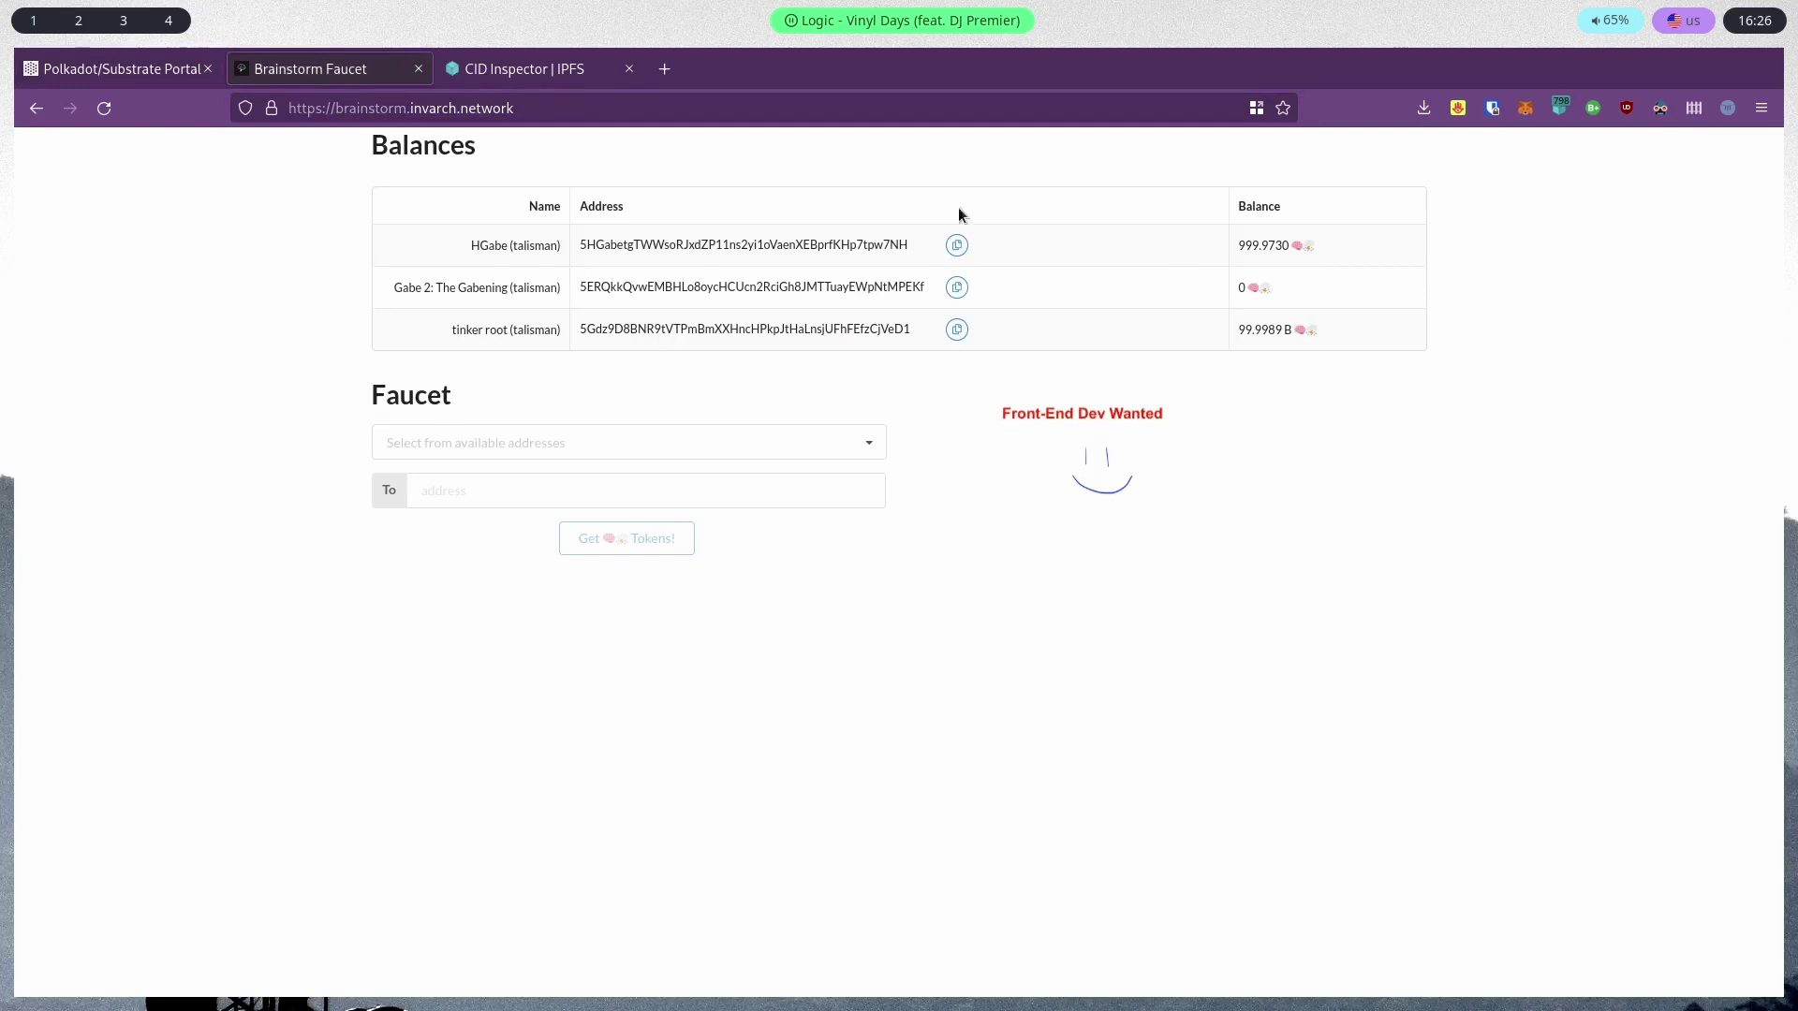
Go back to the portal, view the address book contacts and reopen the accounts list
click(143, 75)
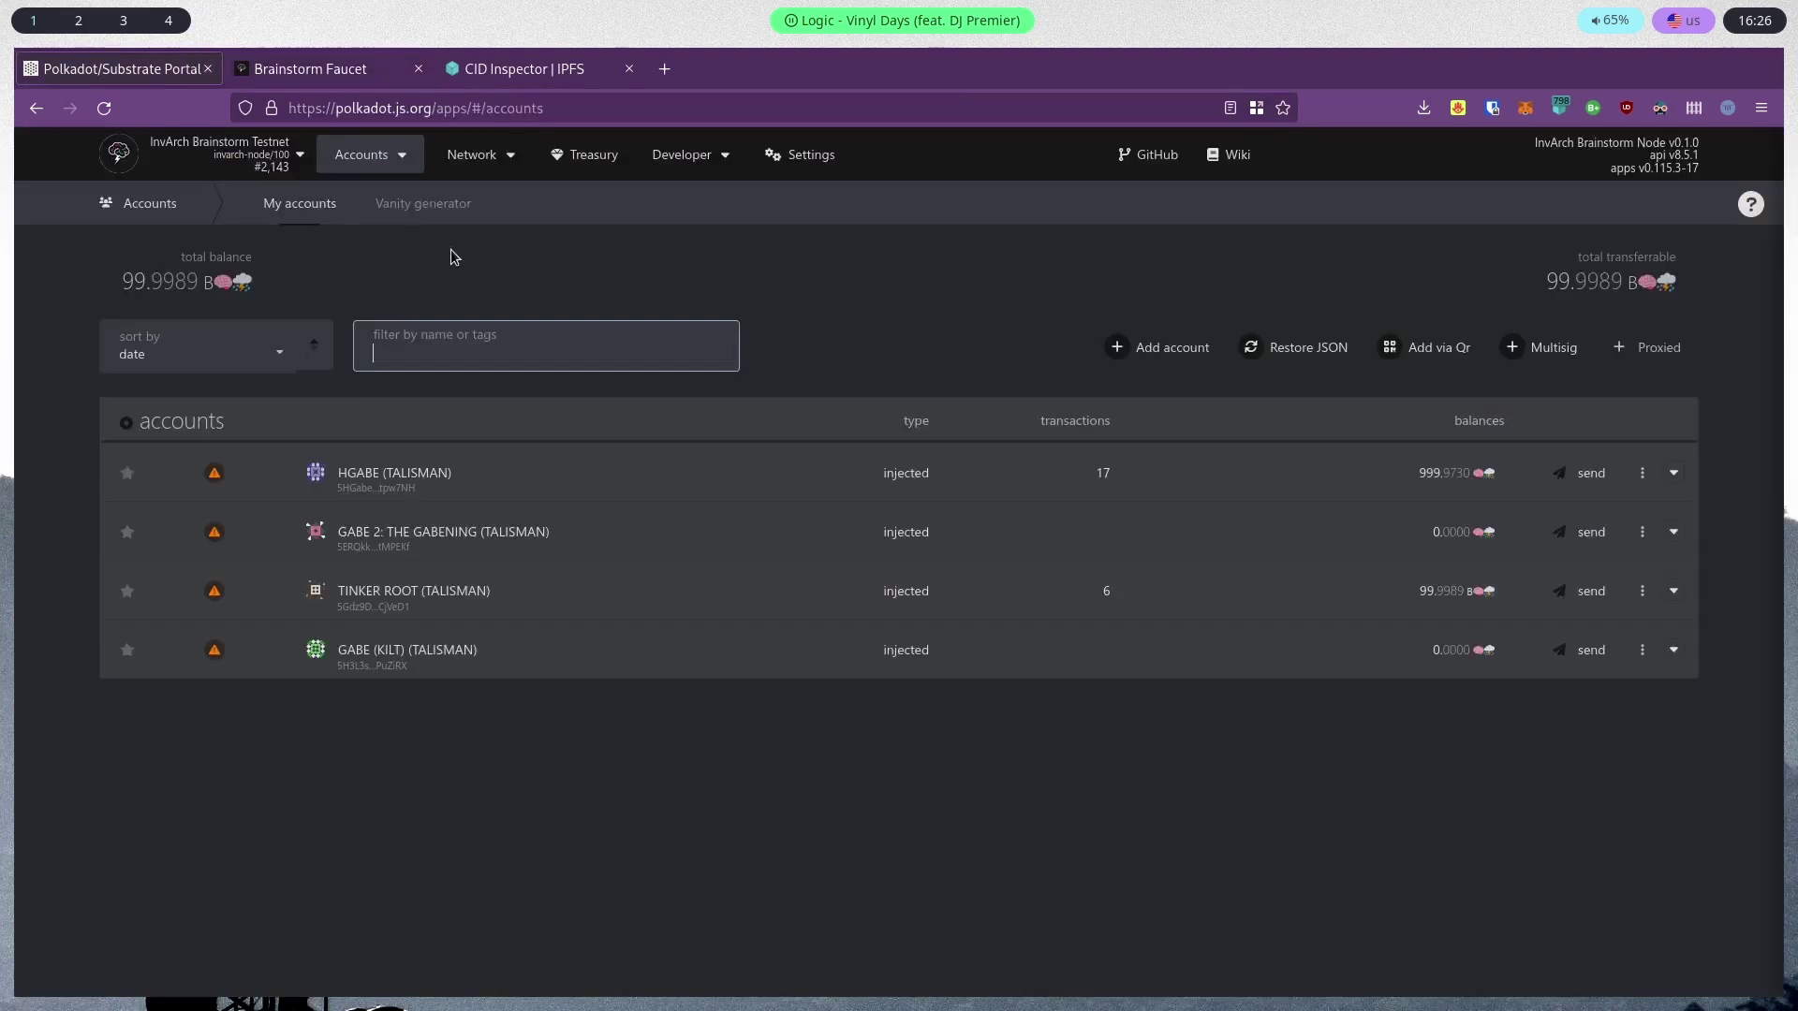
mouse_move(370, 155)
click(370, 221)
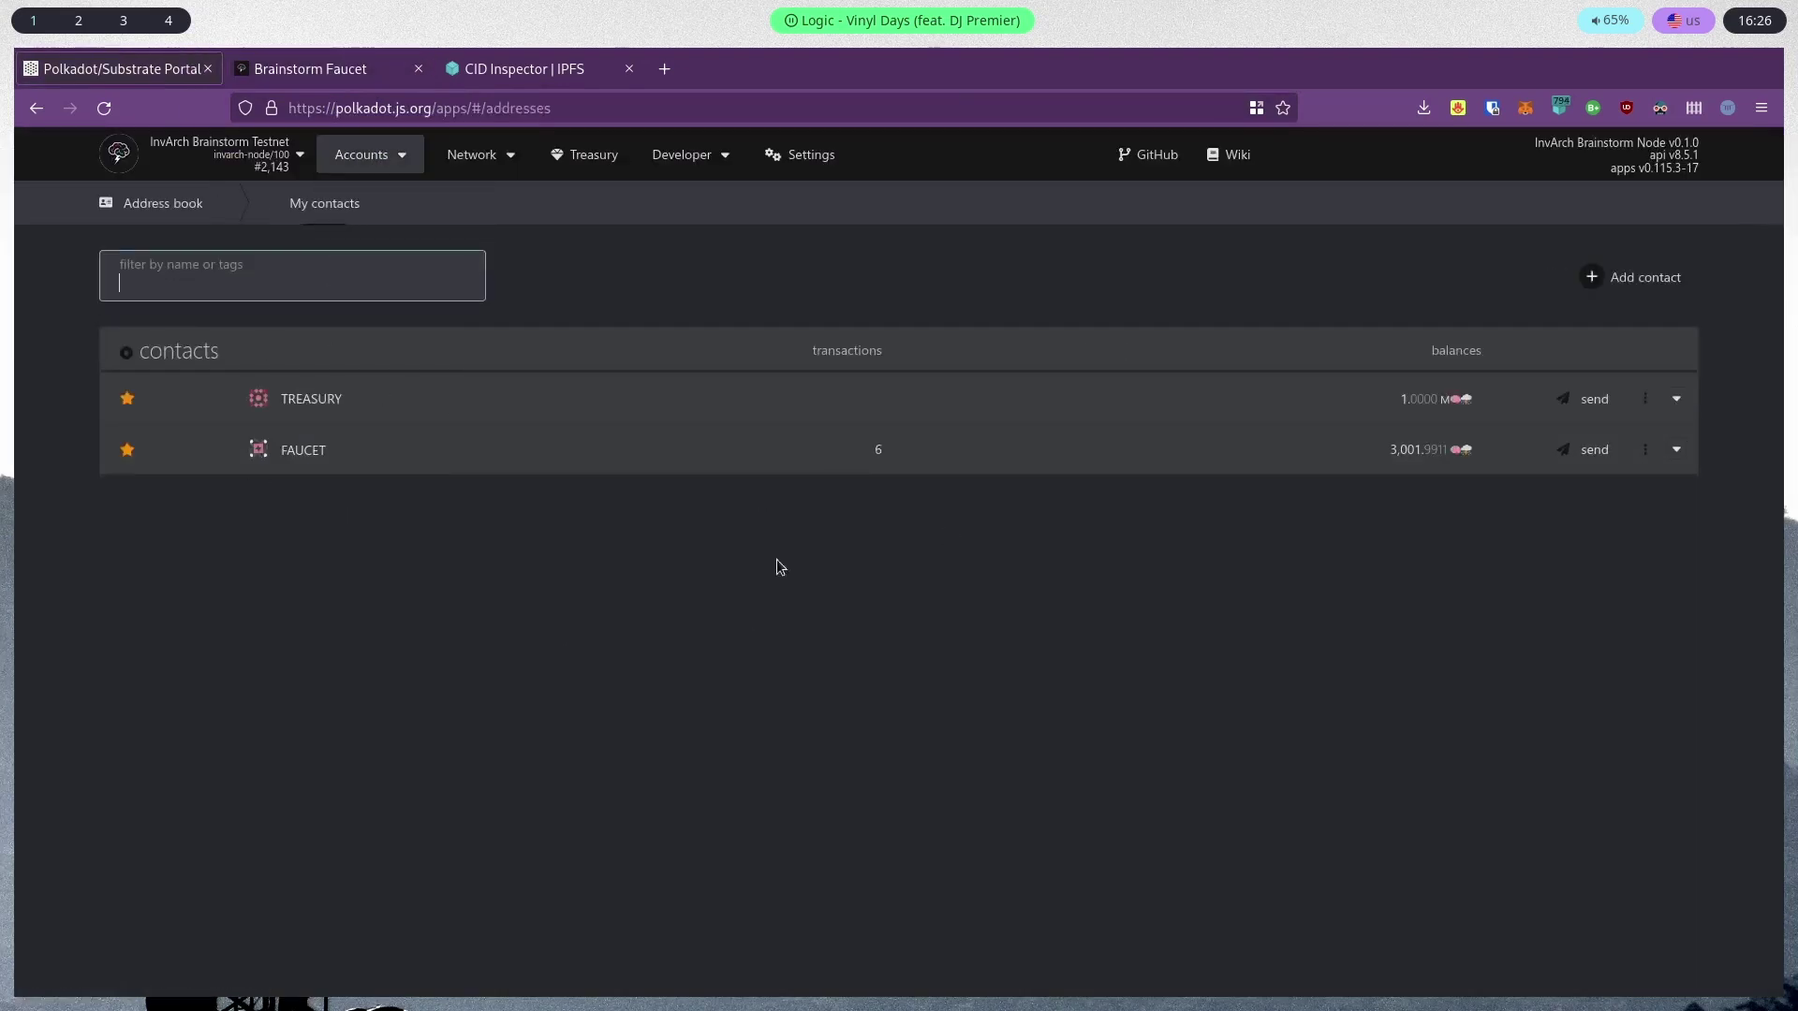
mouse_move(370, 155)
click(370, 189)
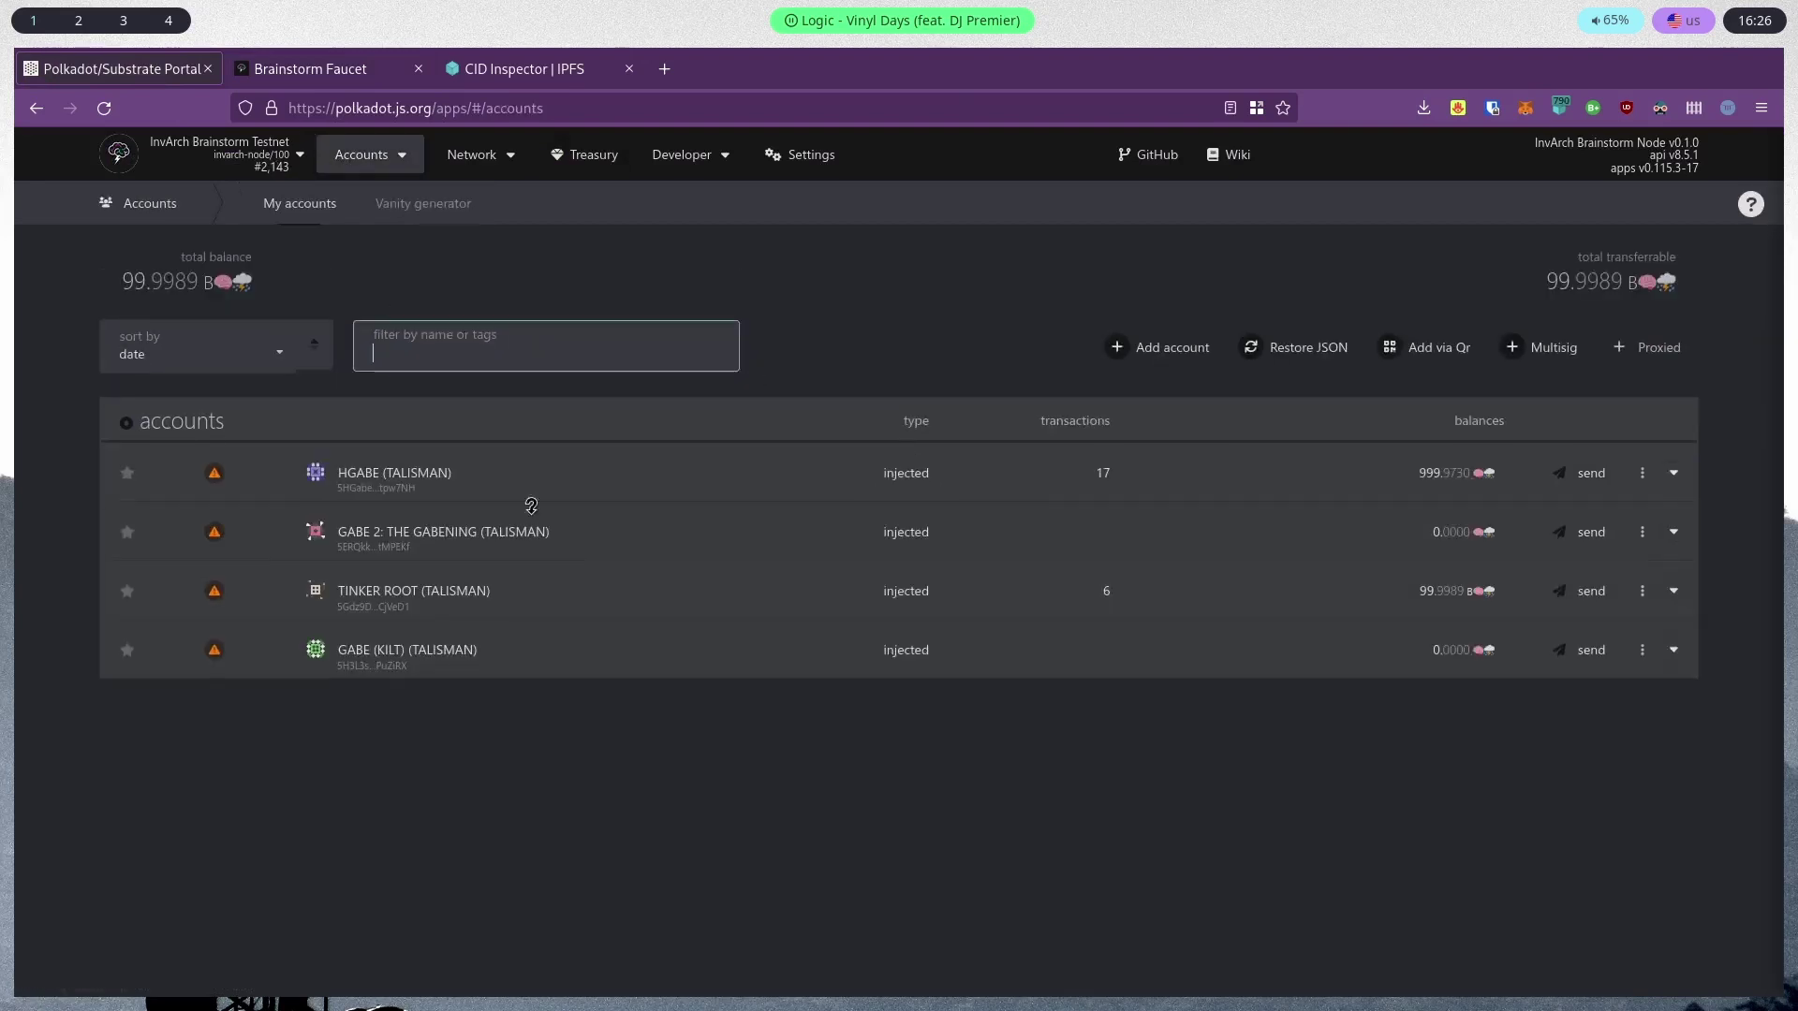
Compare the wallet accounts on the Brainstorm Faucet page with the portal's accounts list, ending on the faucet
click(309, 68)
click(1457, 108)
click(1629, 441)
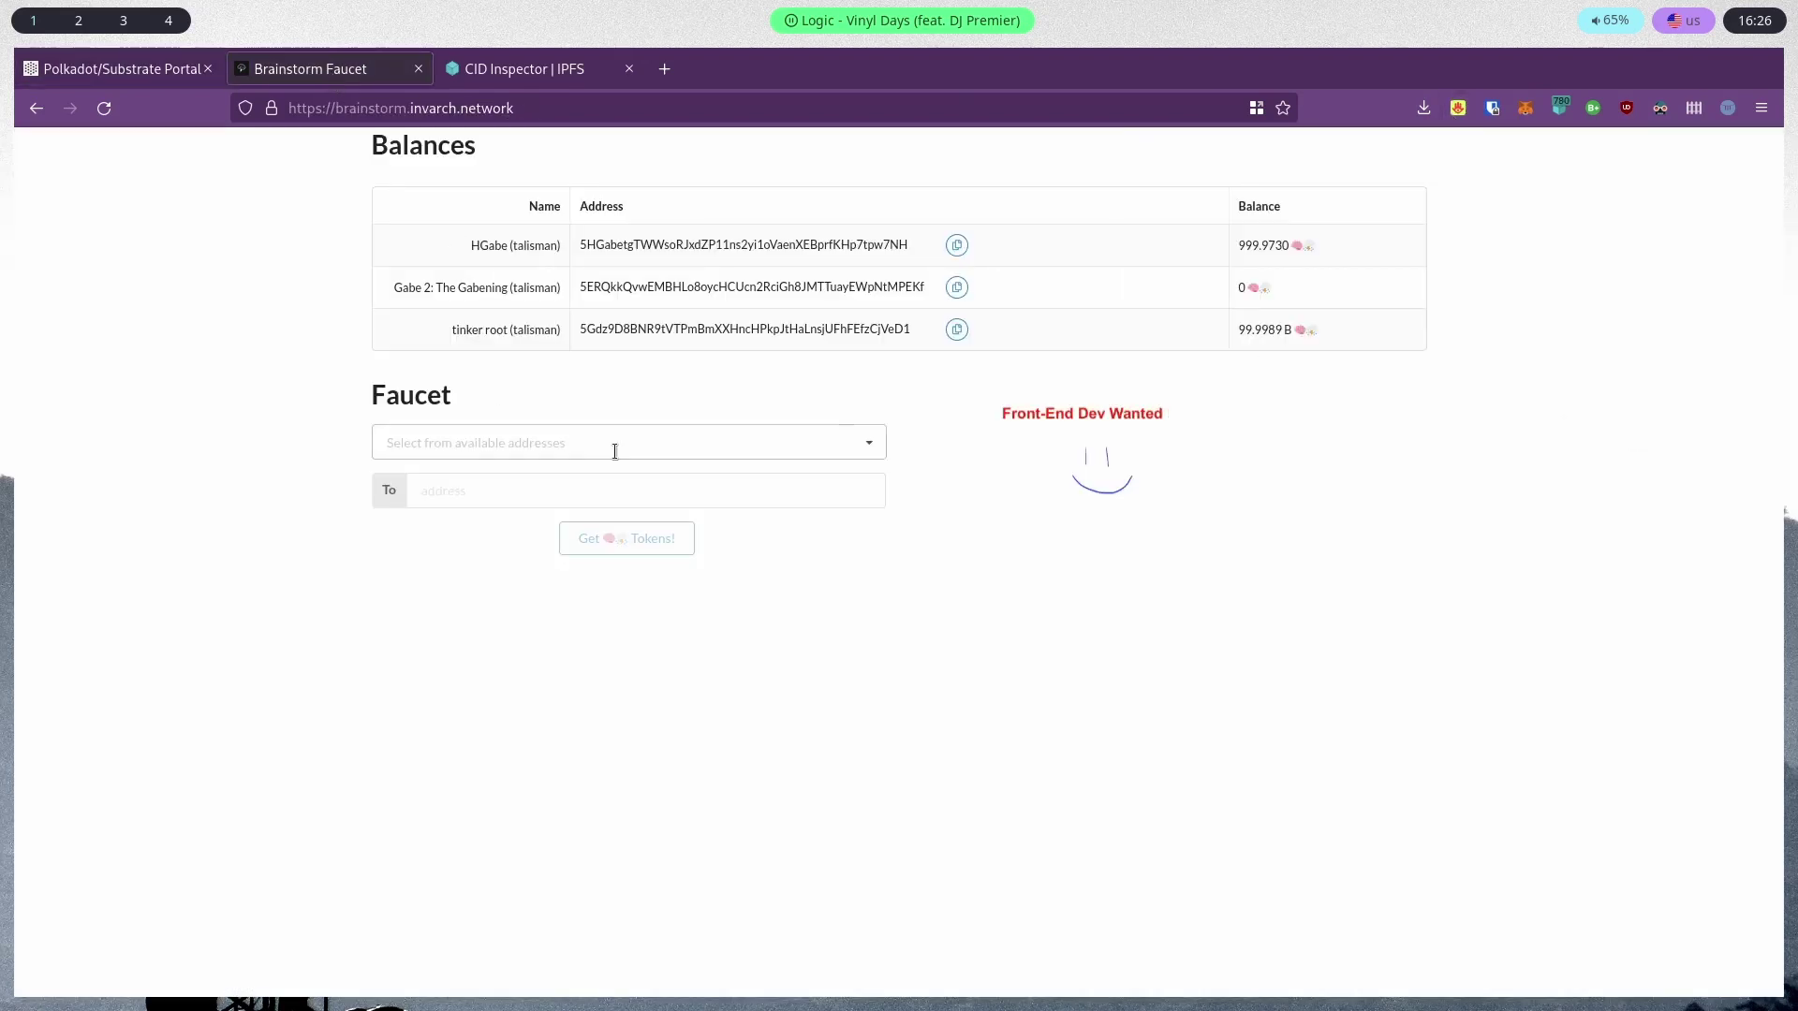
click(154, 80)
click(335, 70)
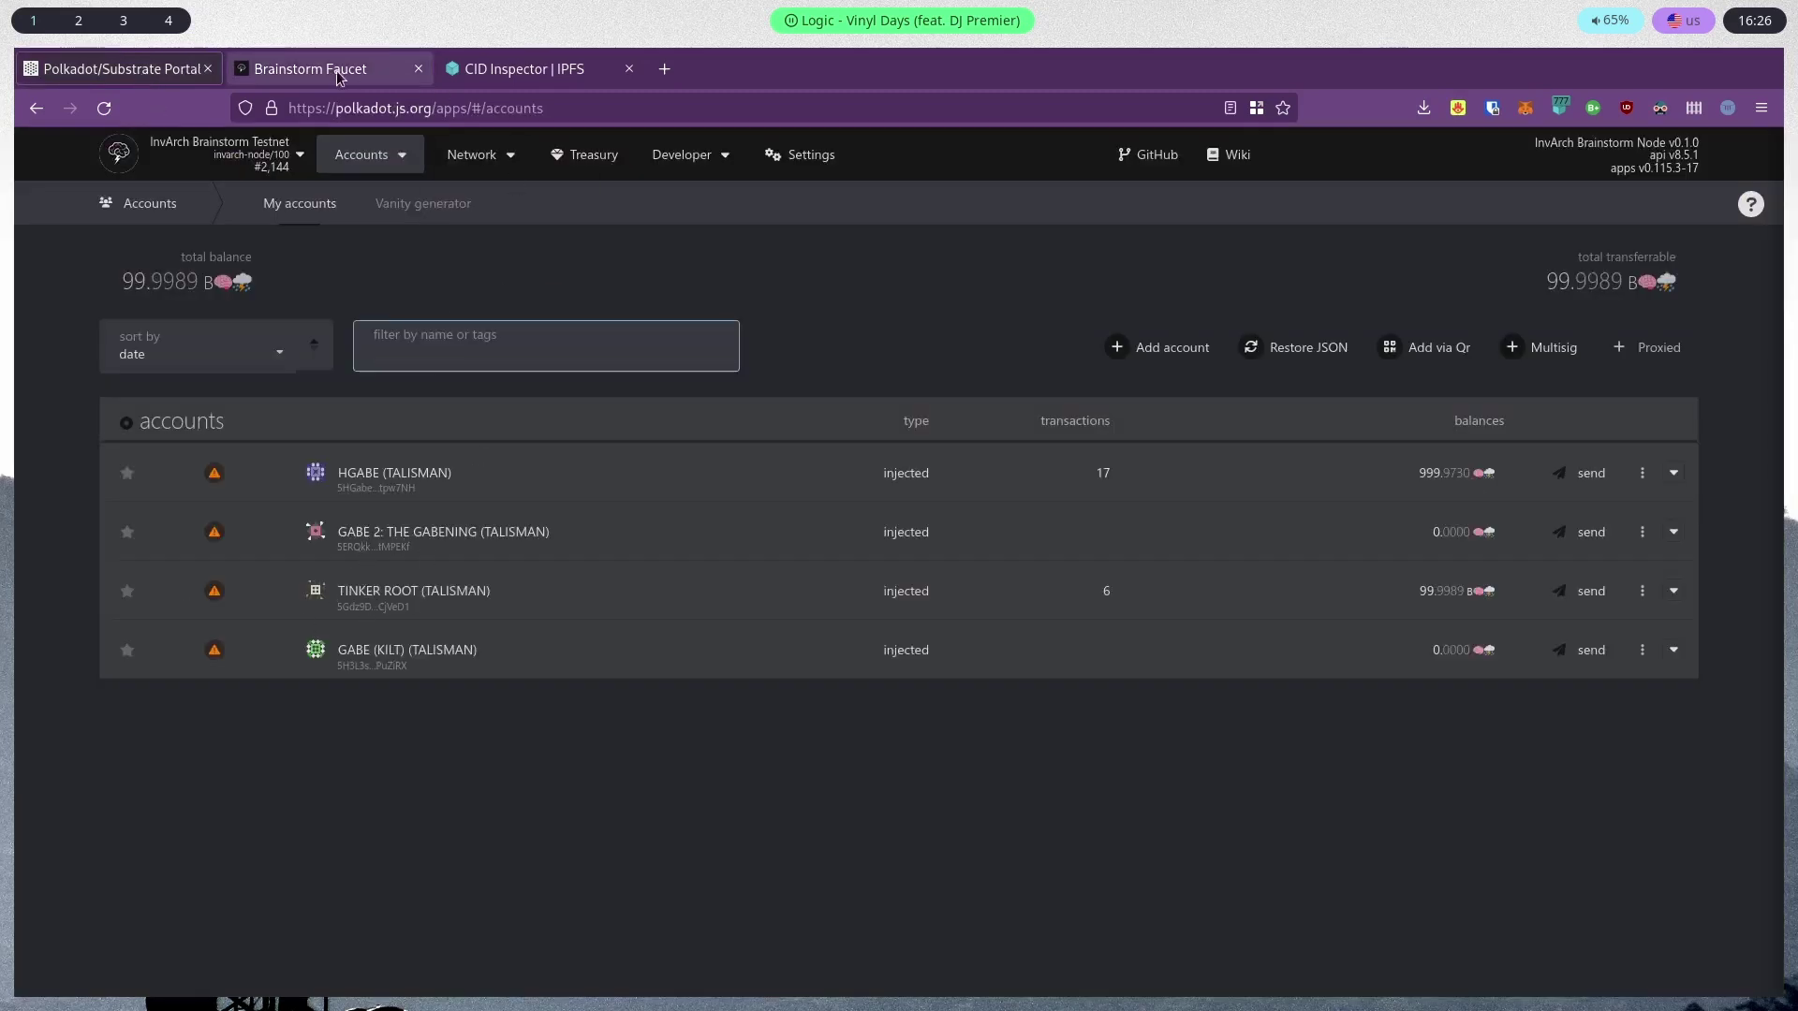
Choose the first listed Talisman account as the faucet's recipient and highlight the rows of the balances table
click(454, 484)
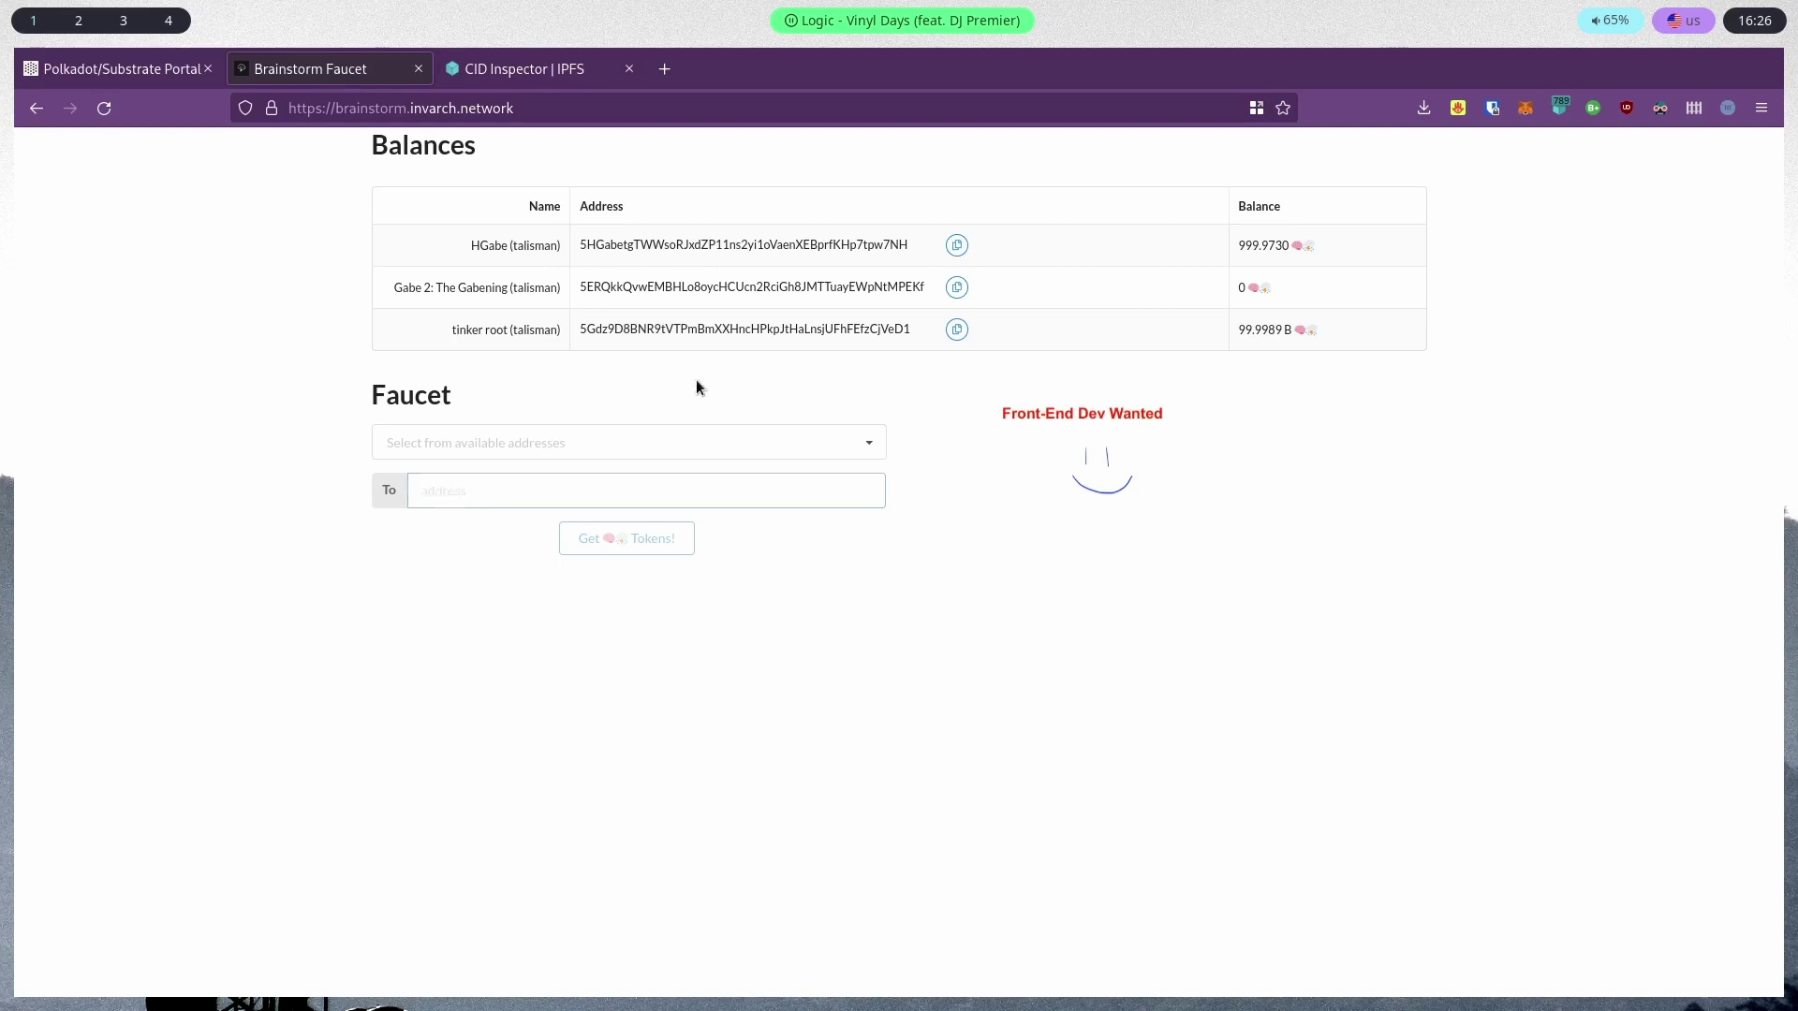
double_click(530, 392)
click(531, 392)
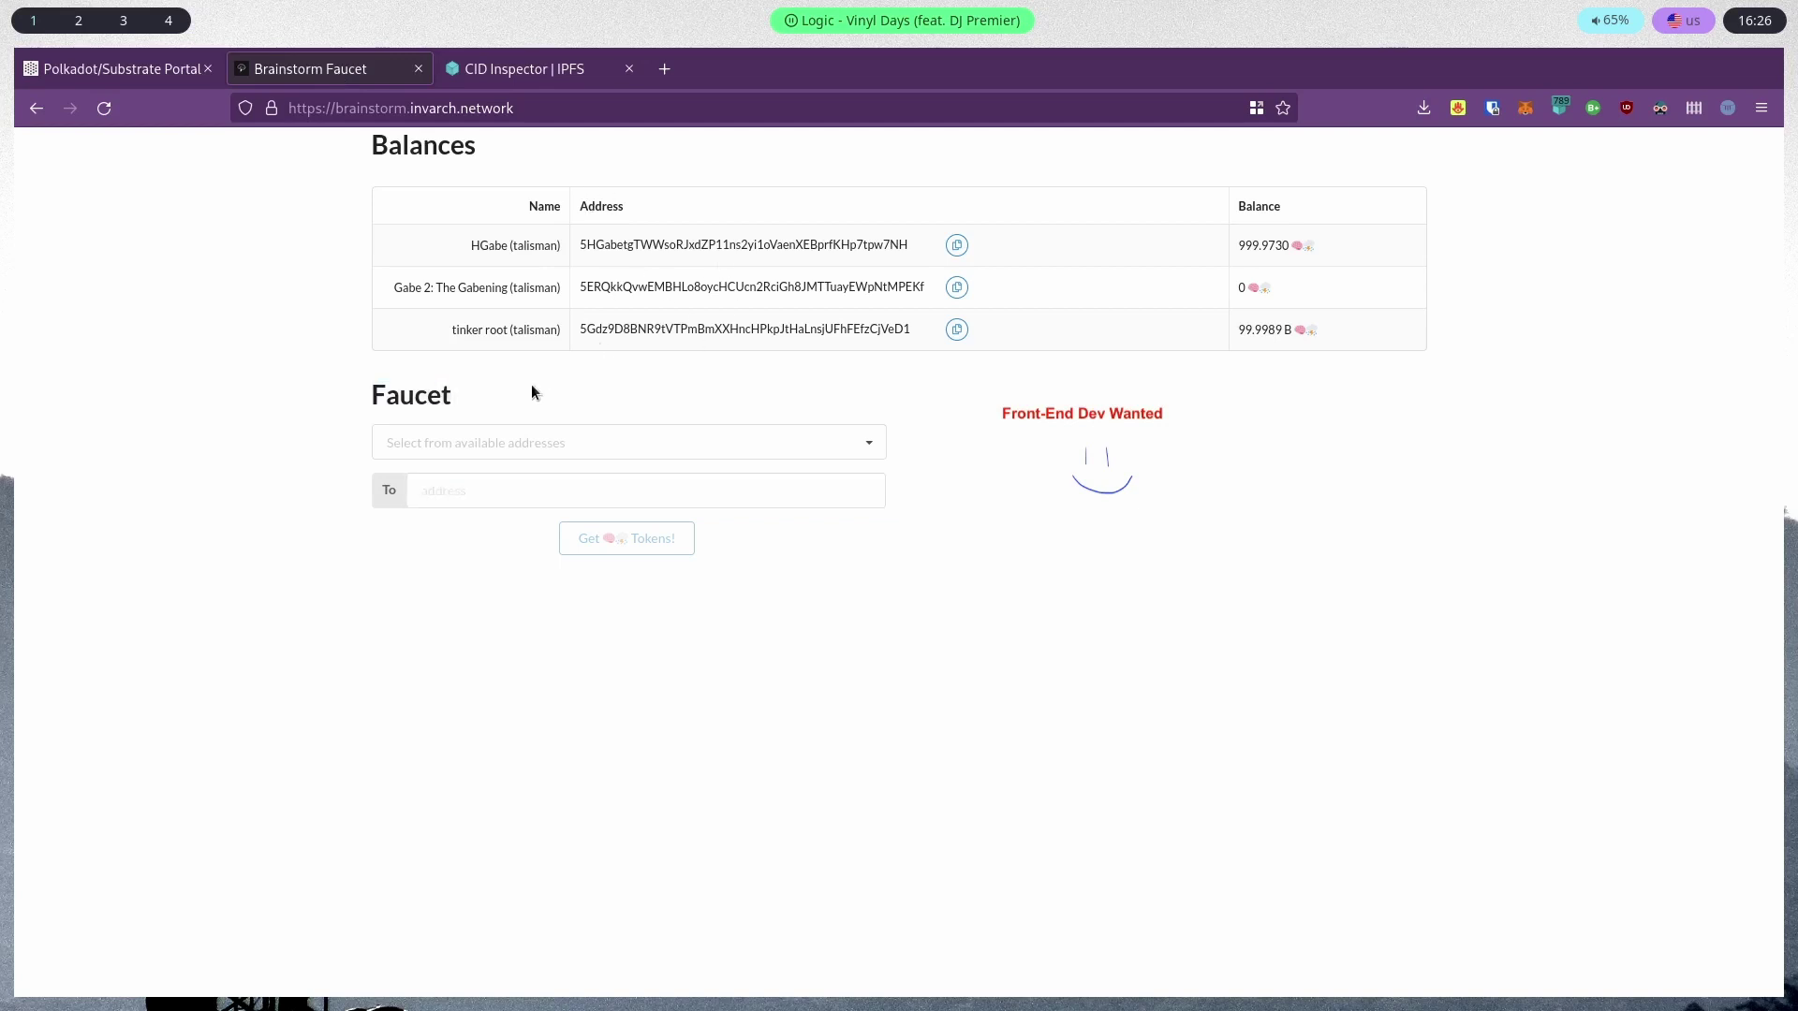
click(460, 442)
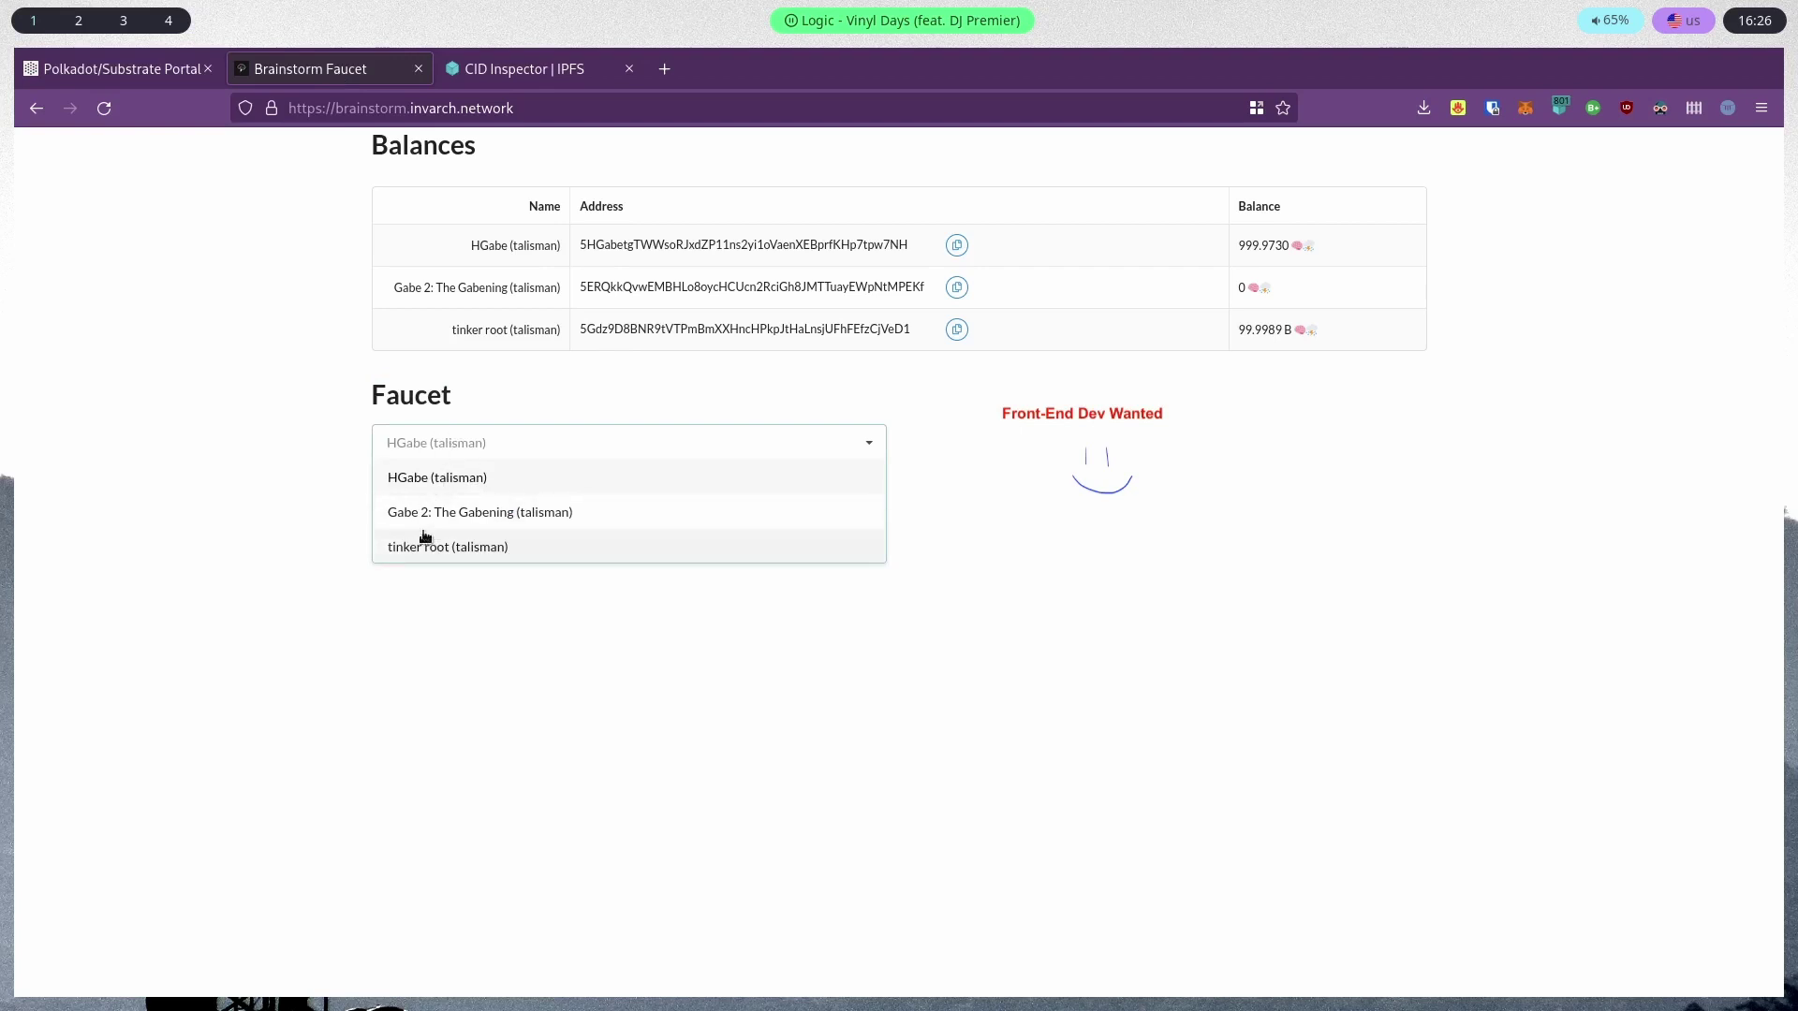
drag(553, 278, 1468, 347)
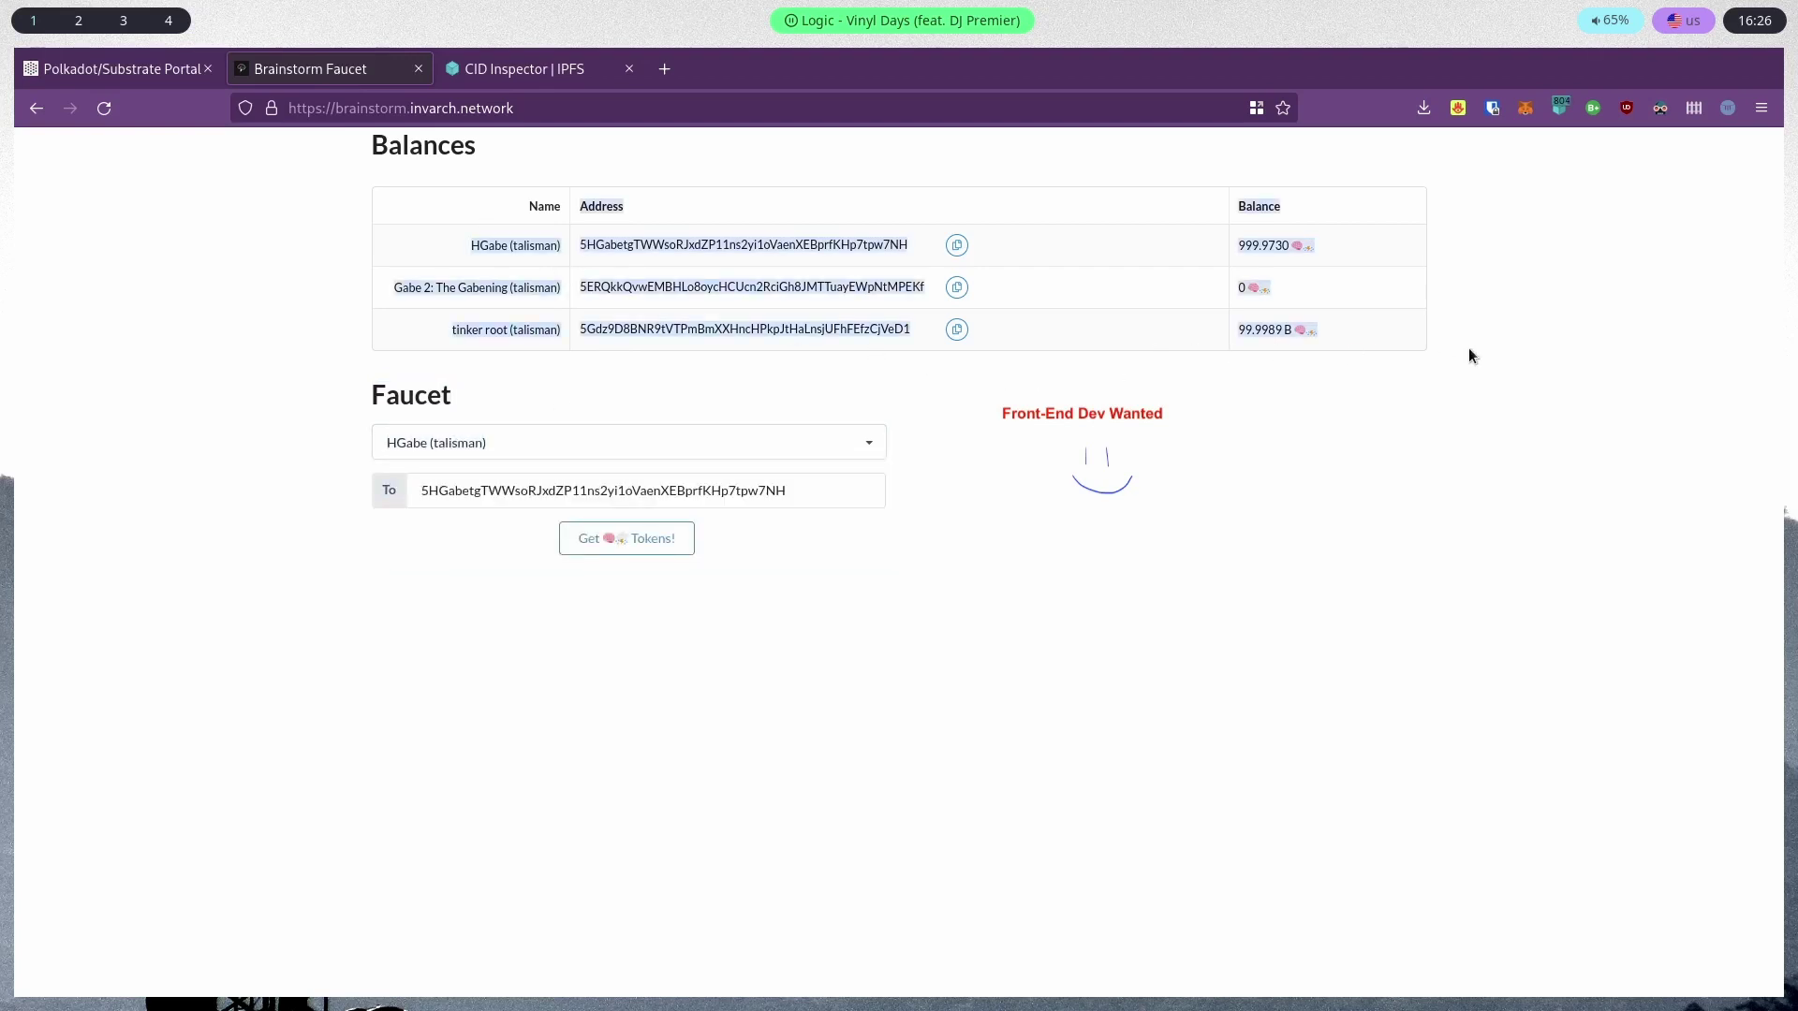
Choose the second listed Talisman account as the faucet's recipient and request test tokens for it
click(464, 506)
click(468, 442)
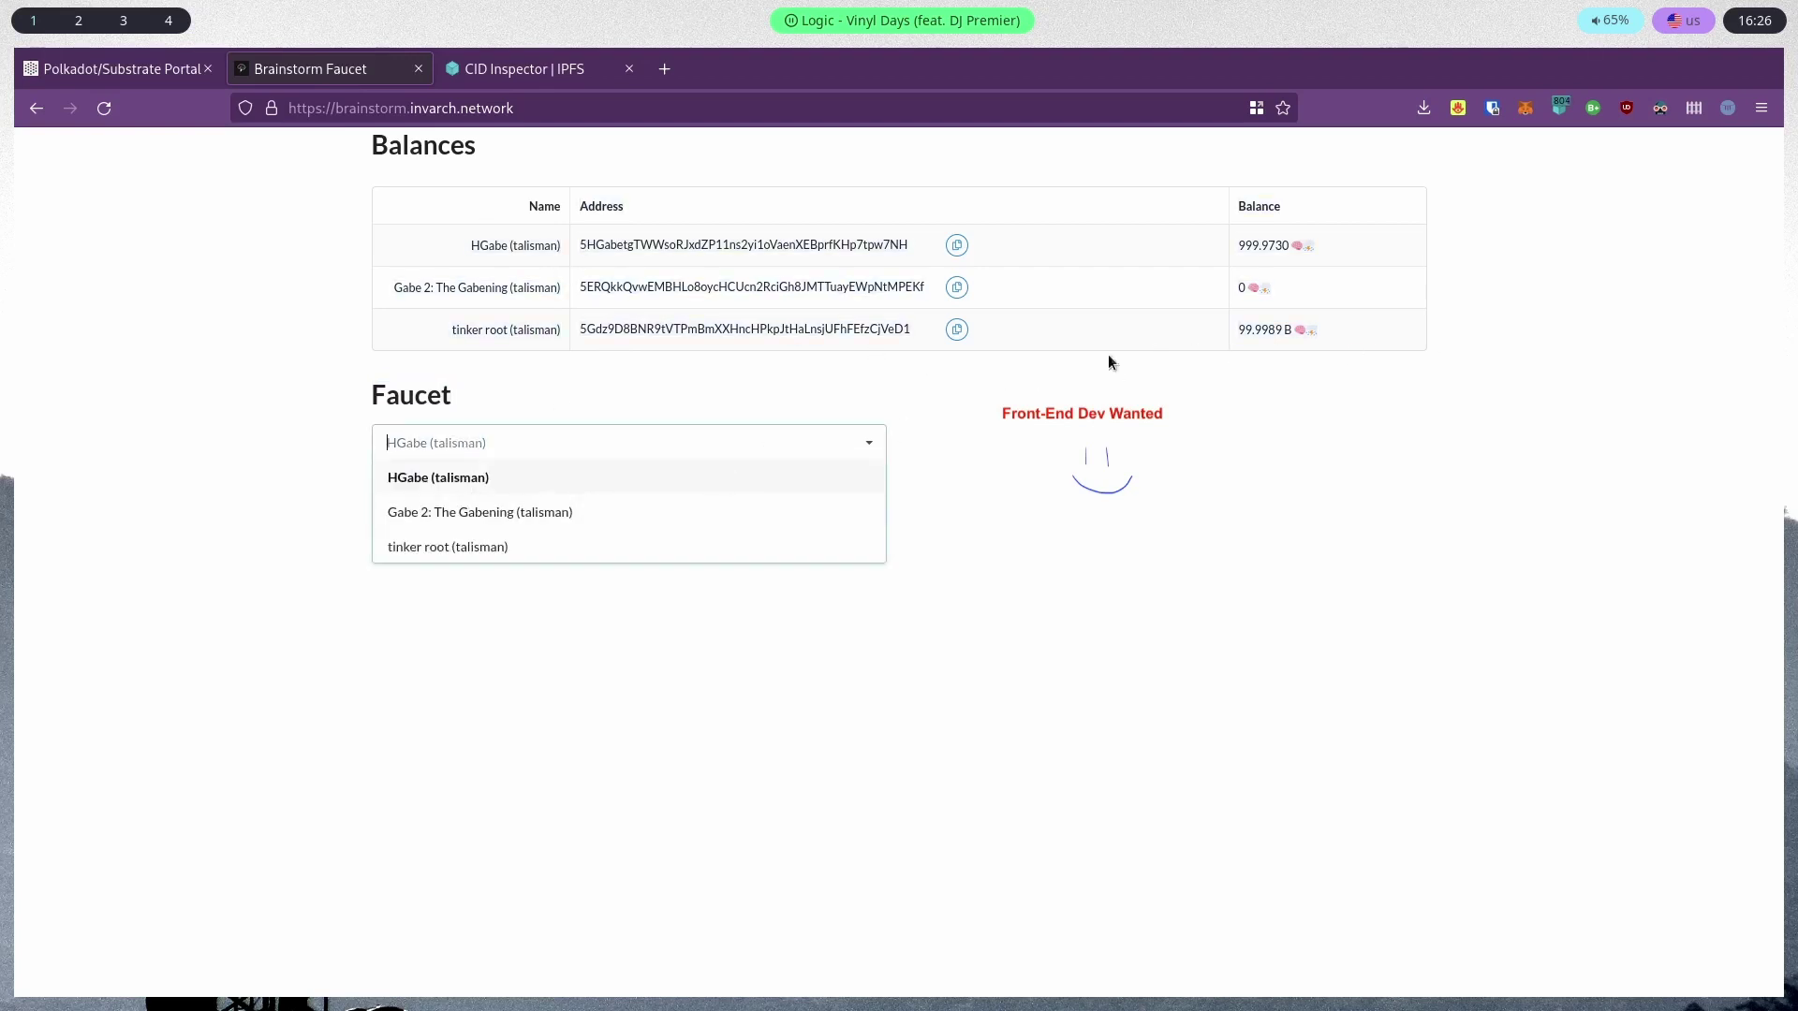
click(499, 512)
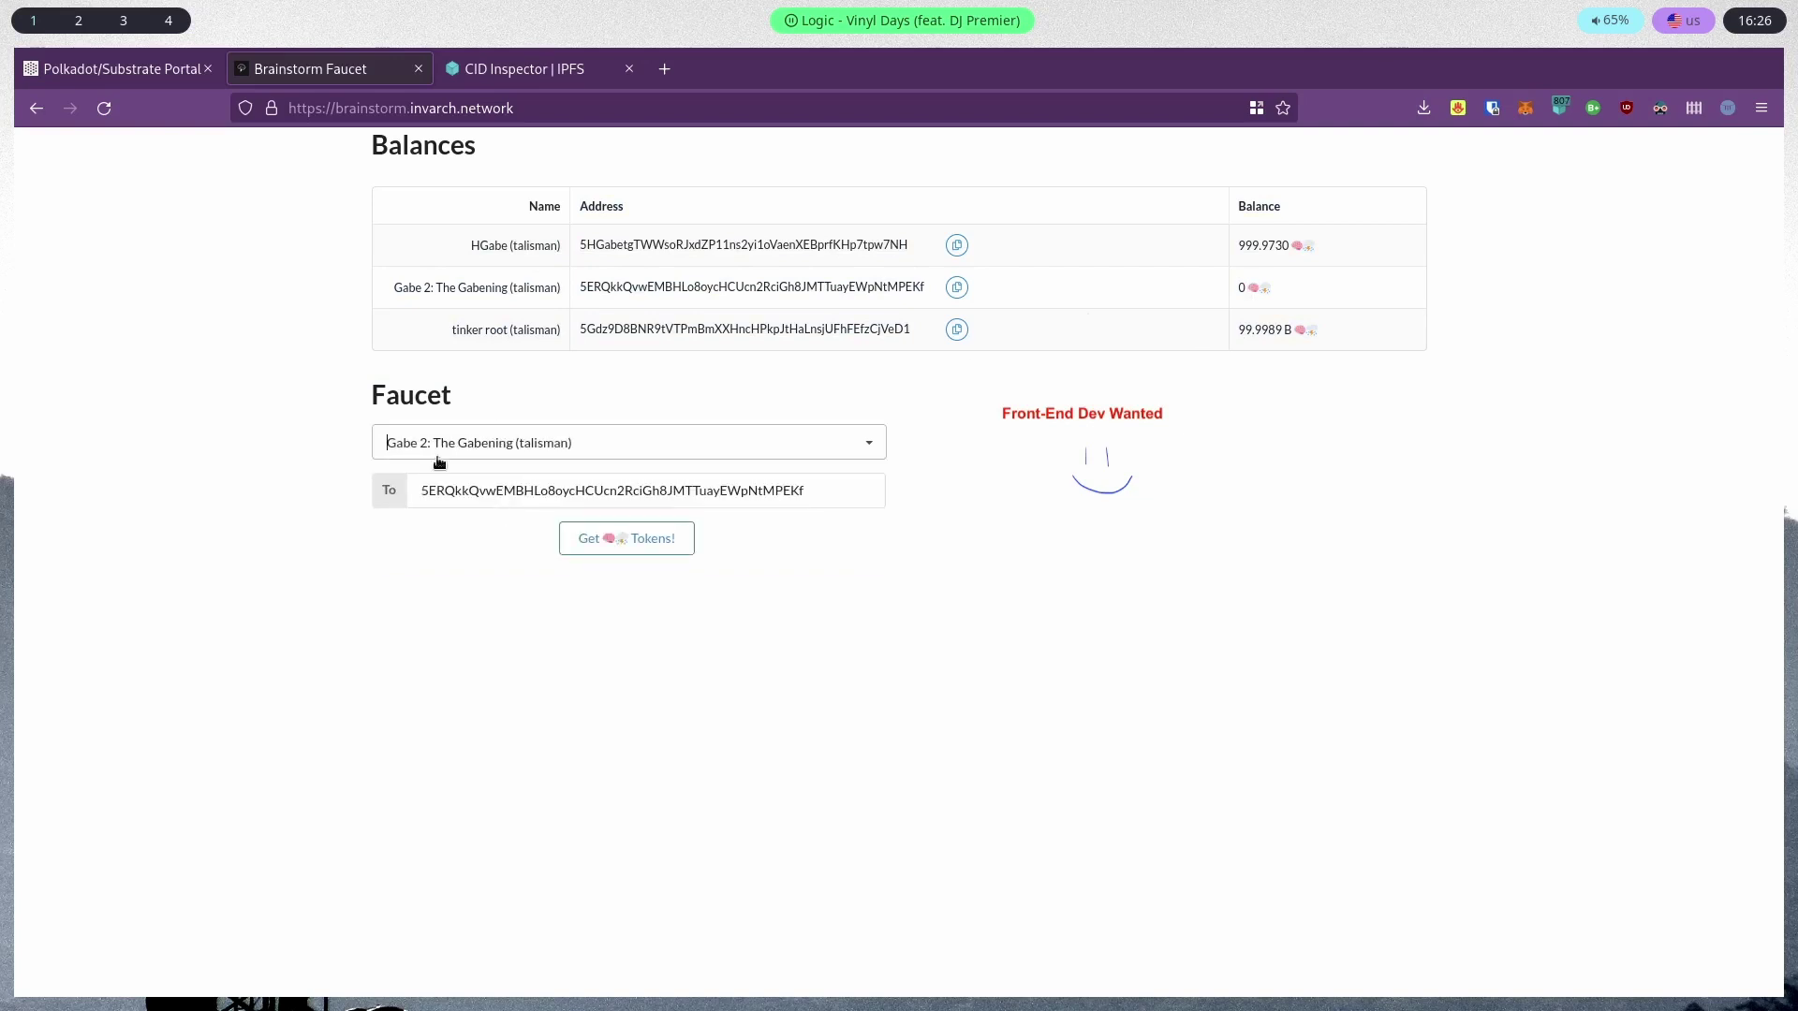
click(608, 543)
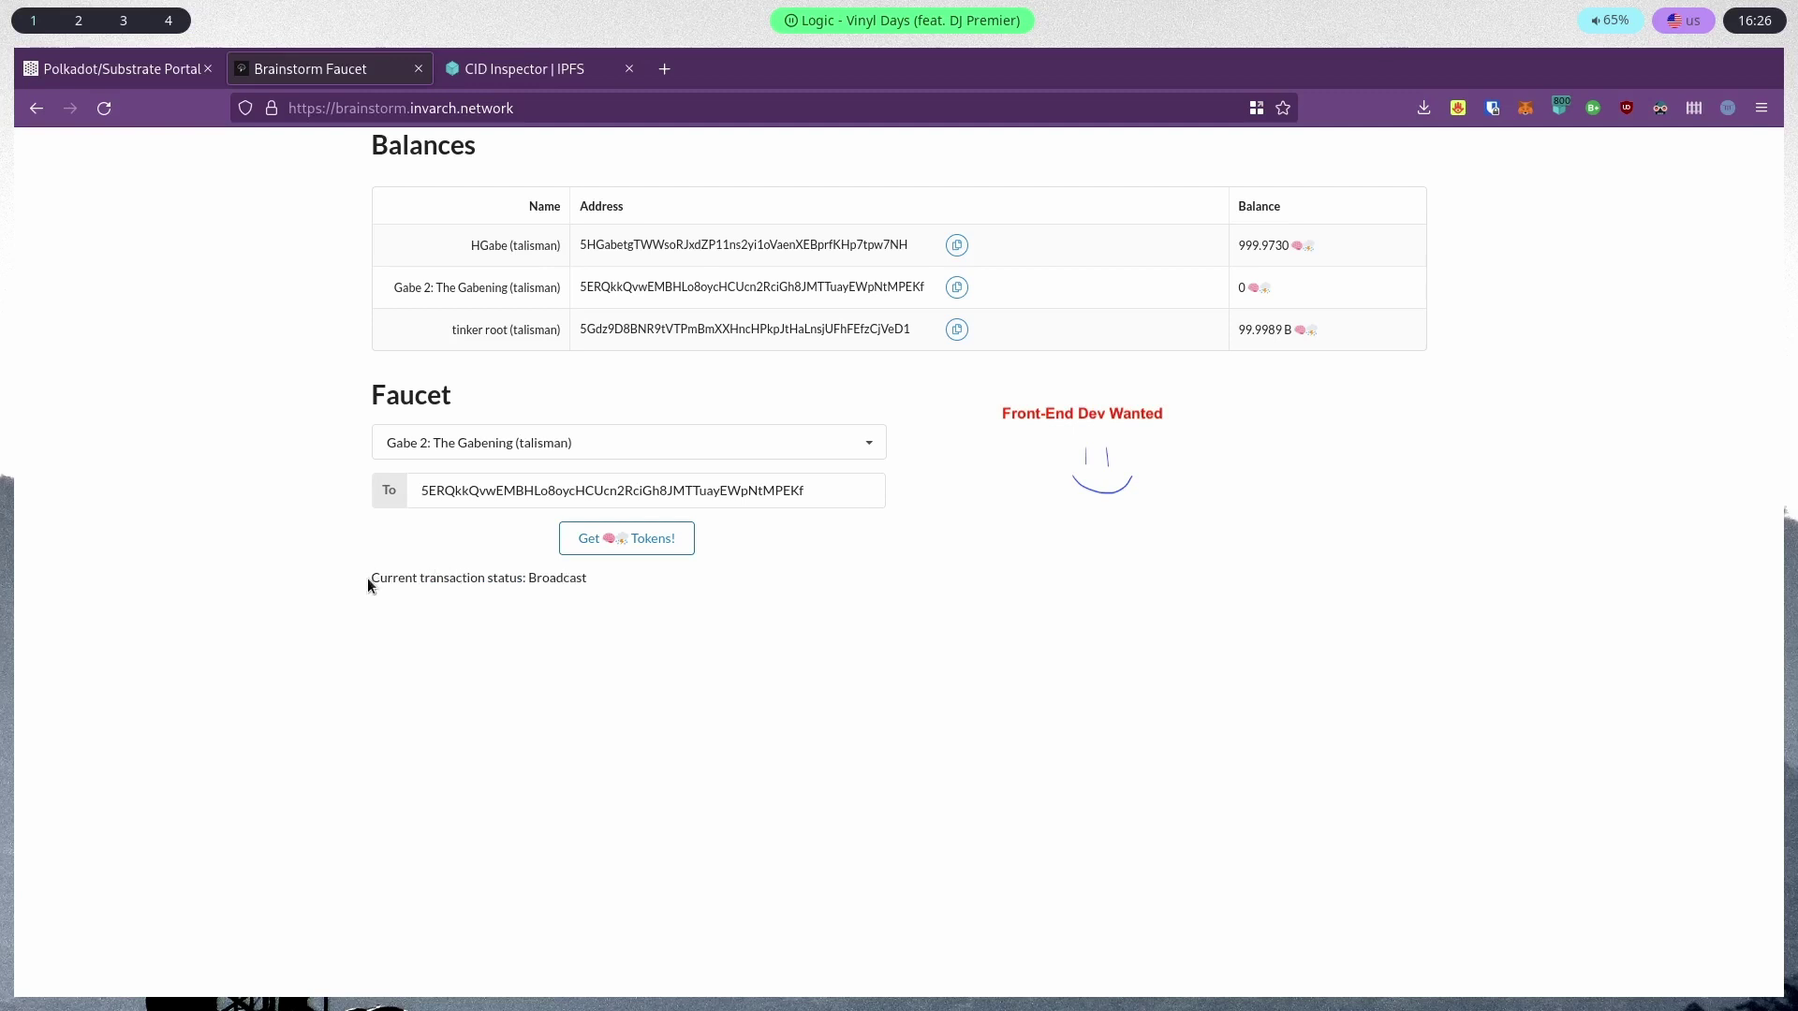
Follow the faucet's transaction status and check the recipient account's row in the balances table
drag(368, 579, 699, 599)
click(576, 594)
triple_click(474, 578)
click(637, 698)
drag(1327, 288, 581, 289)
click(1289, 306)
click(1268, 291)
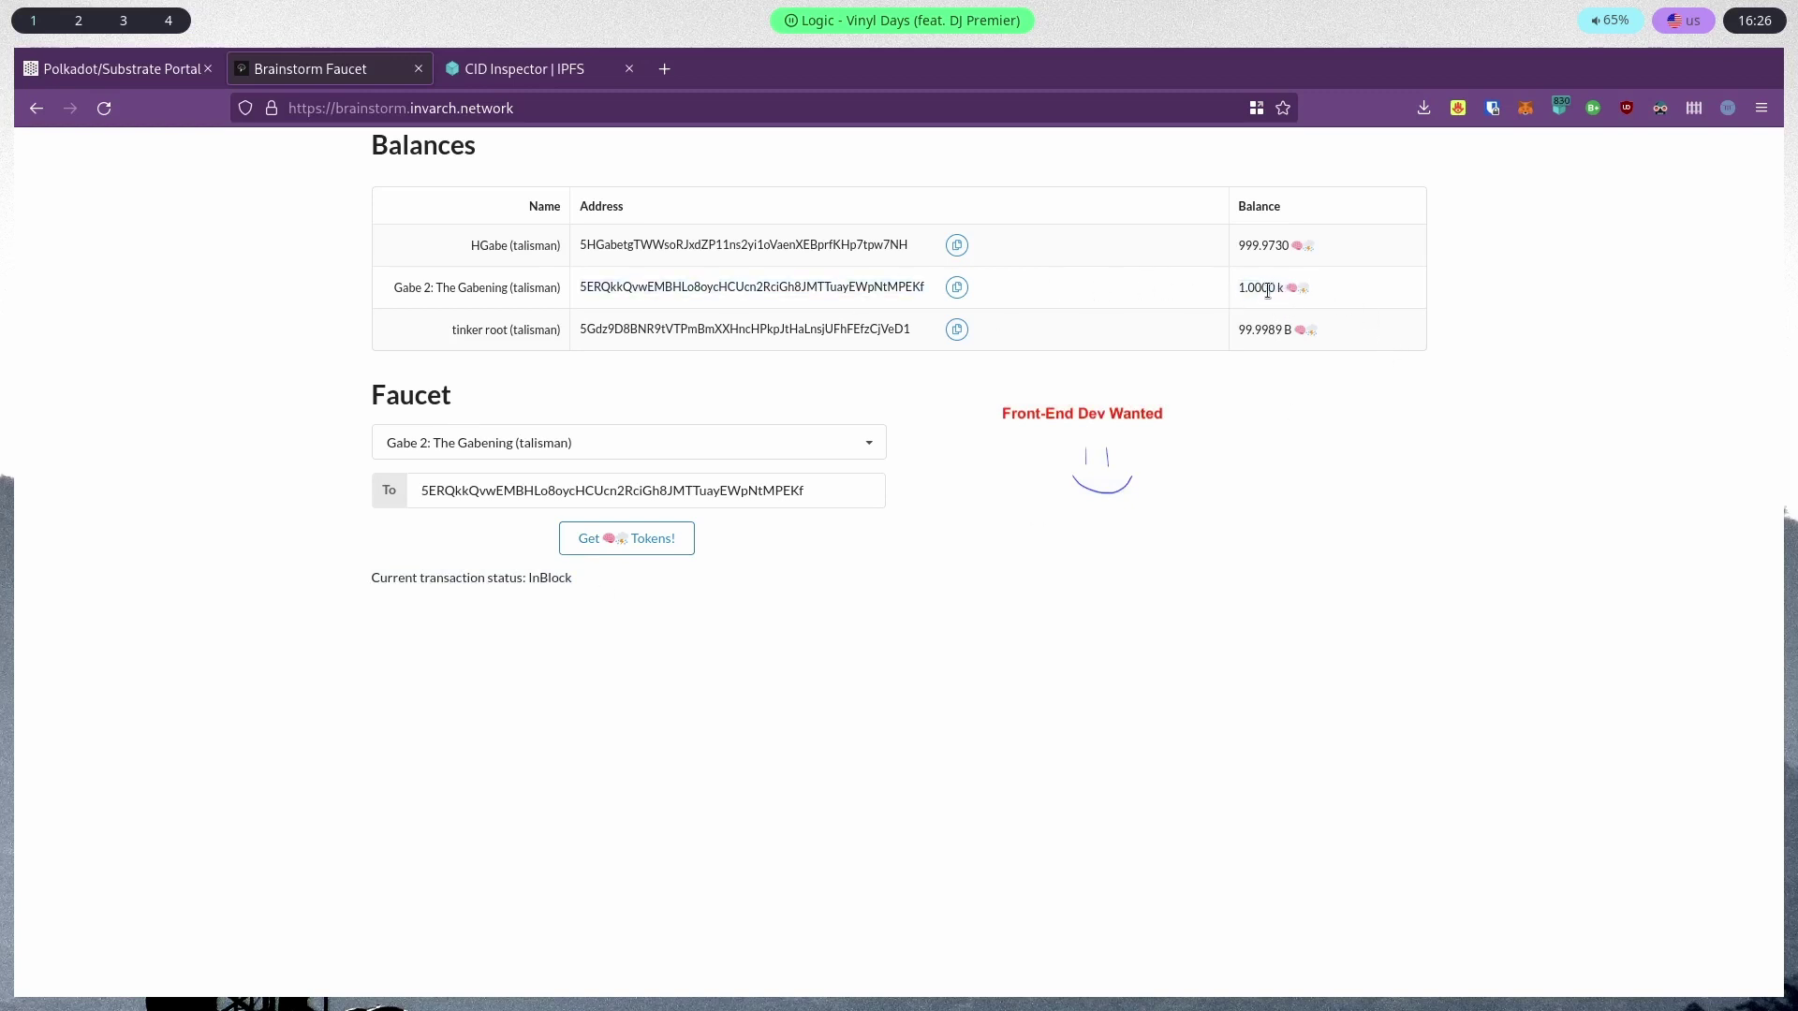
double_click(560, 574)
click(566, 578)
drag(376, 577, 592, 625)
click(599, 627)
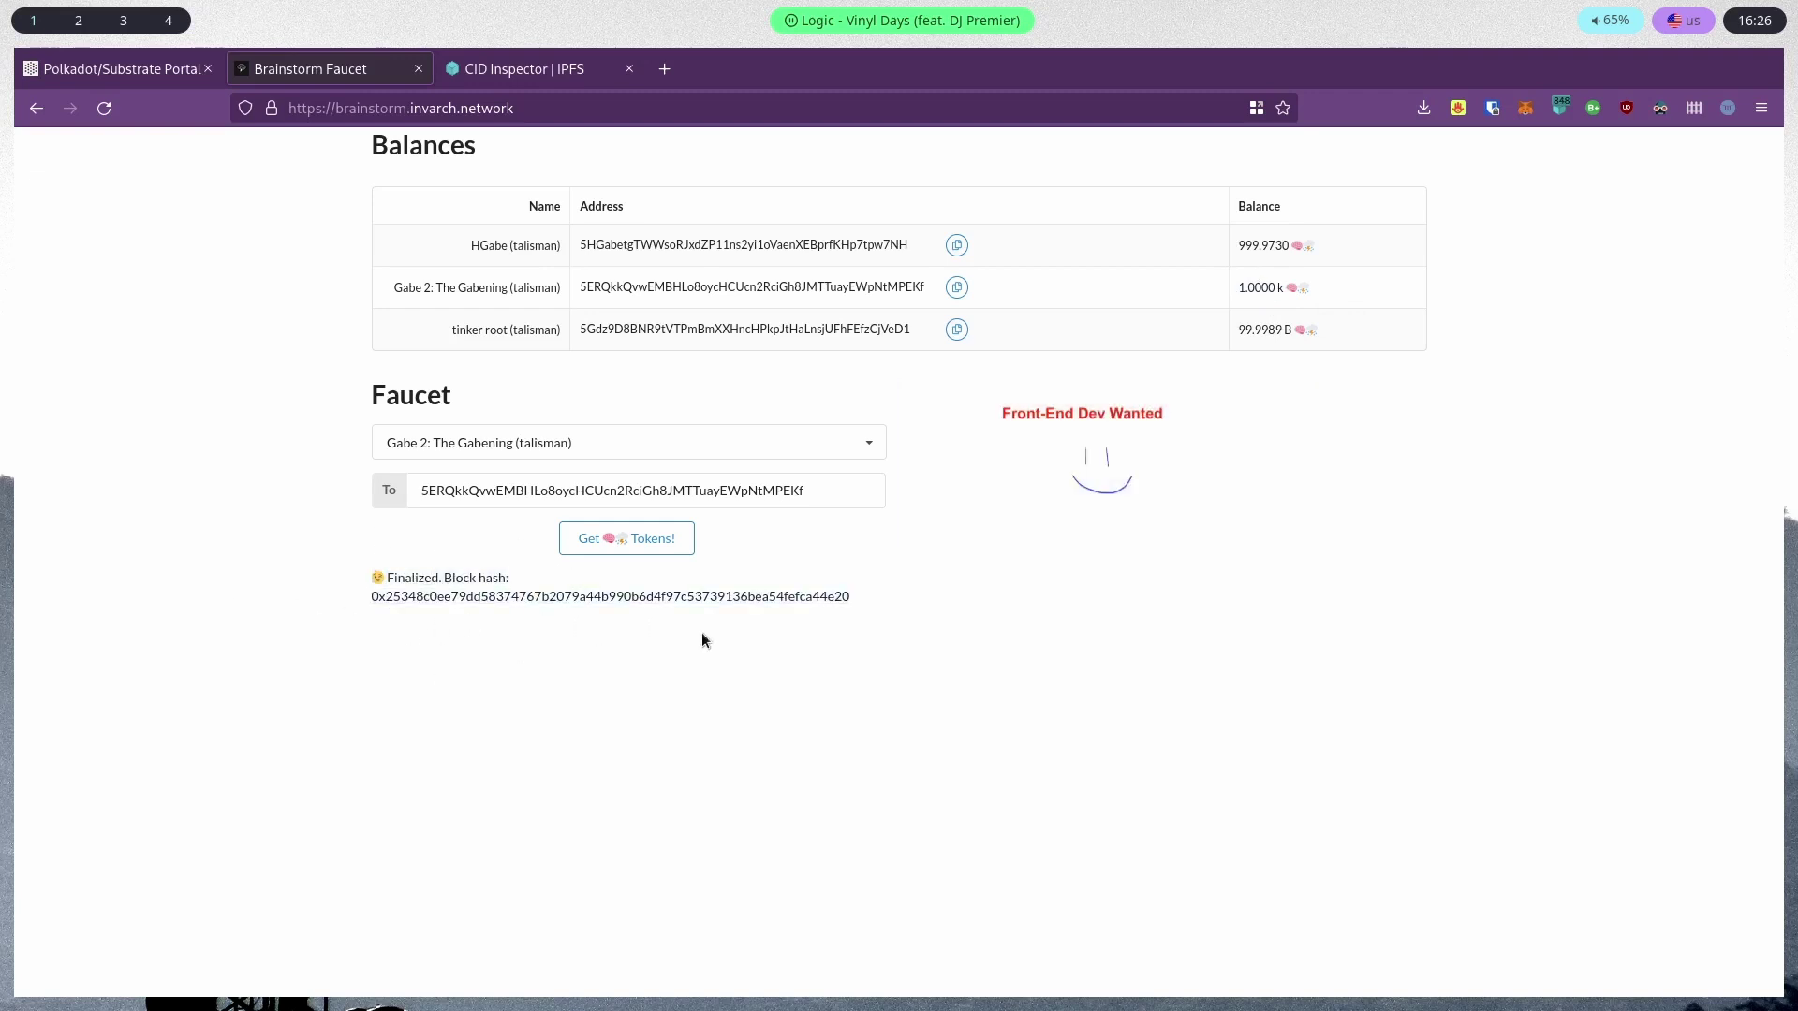
Switch to the Polkadot/Substrate Portal, check the funded account's balance and examine the balances.Transfer event in the explorer
click(121, 68)
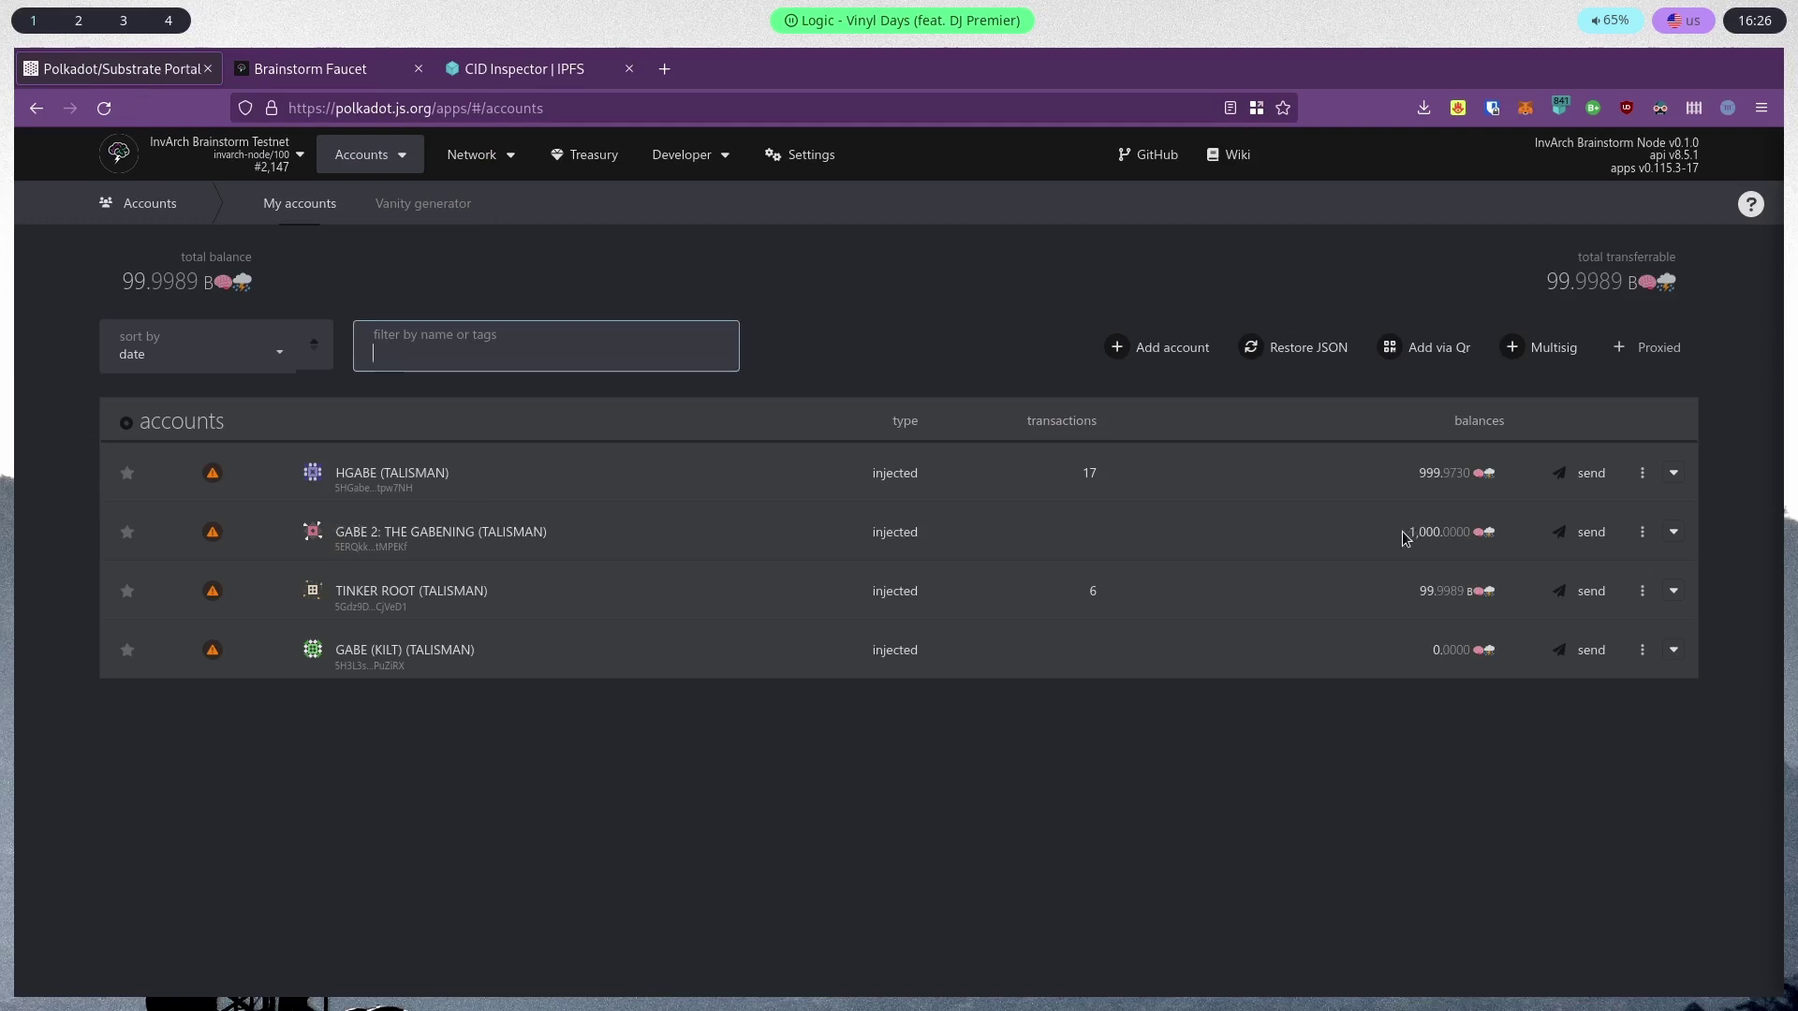
drag(1404, 534, 1462, 531)
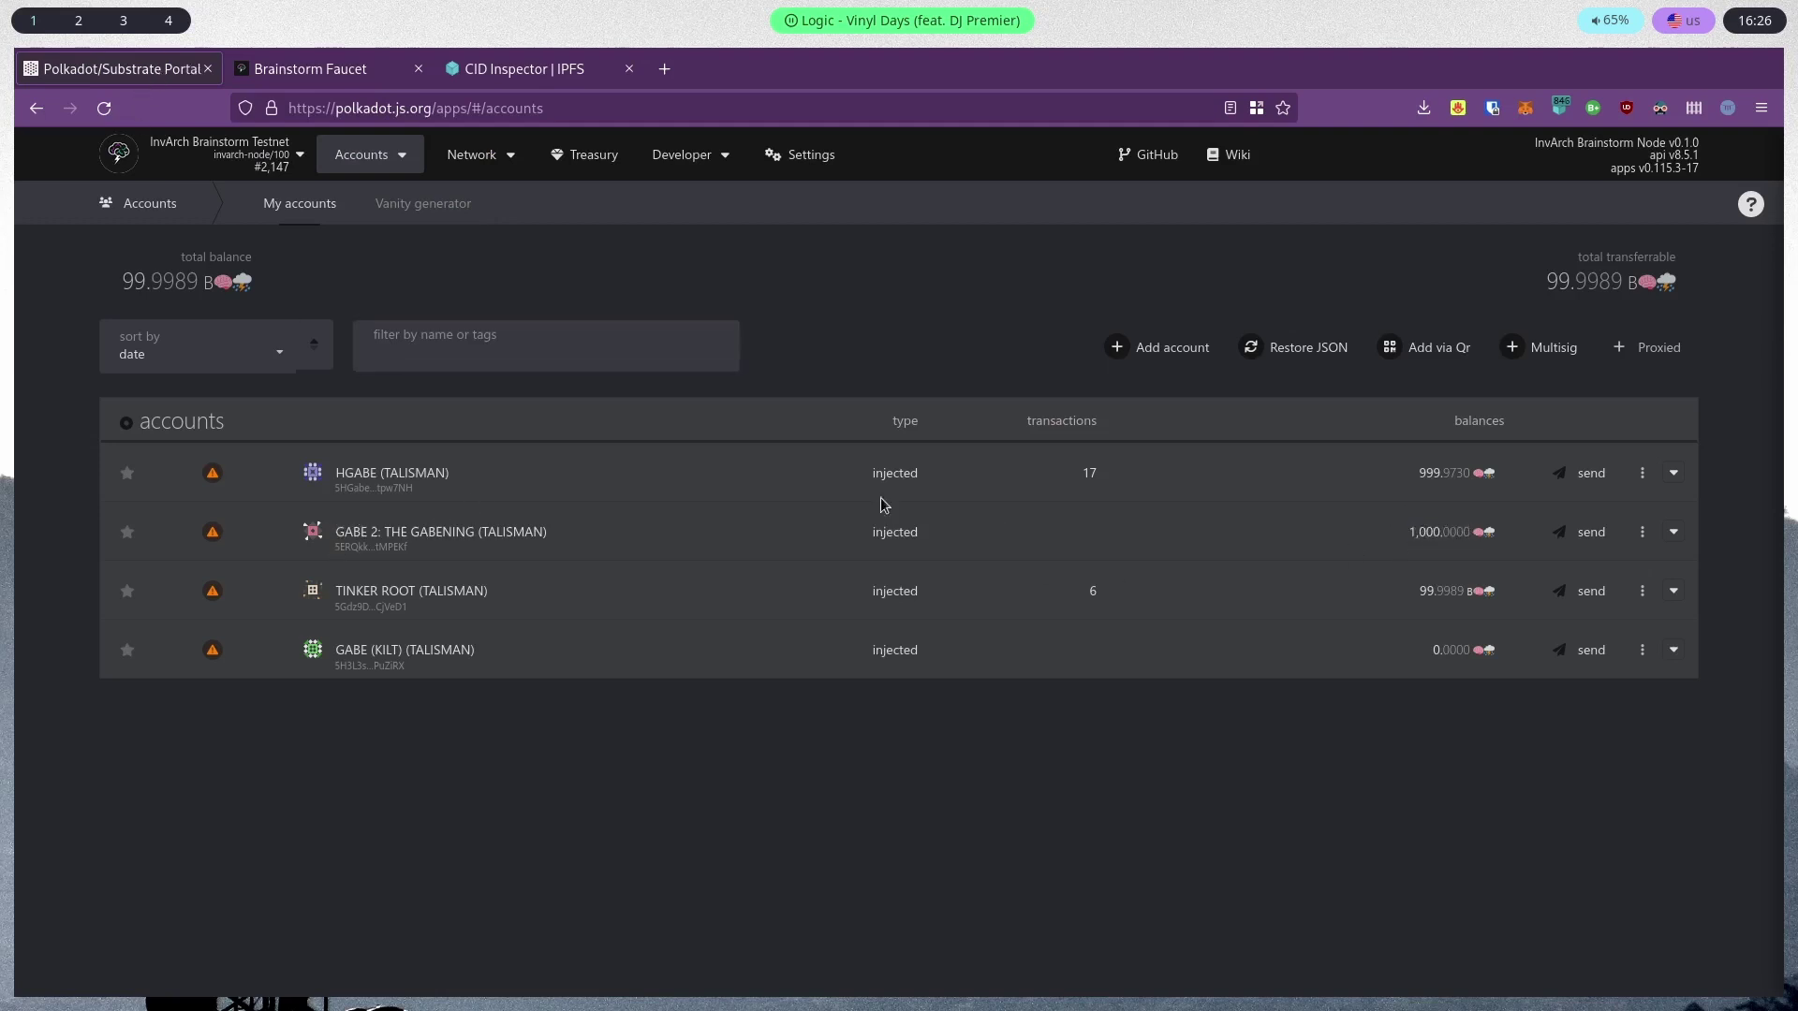
click(474, 189)
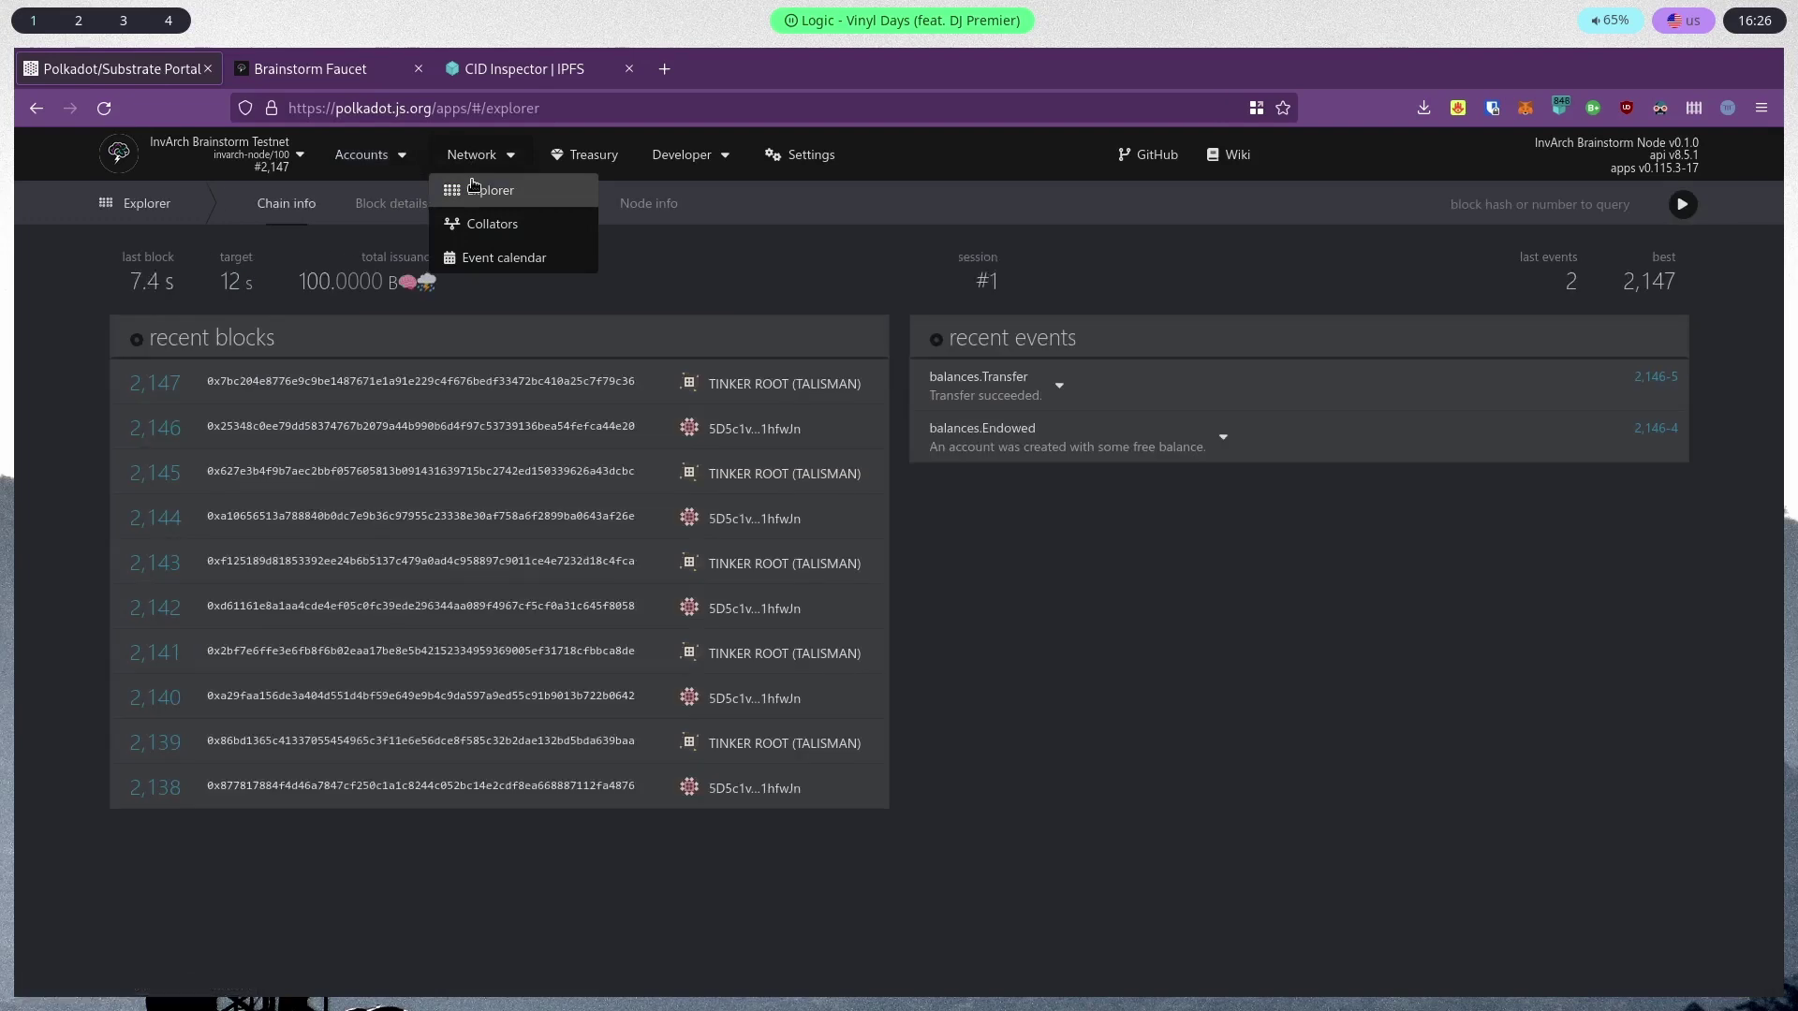
click(1047, 393)
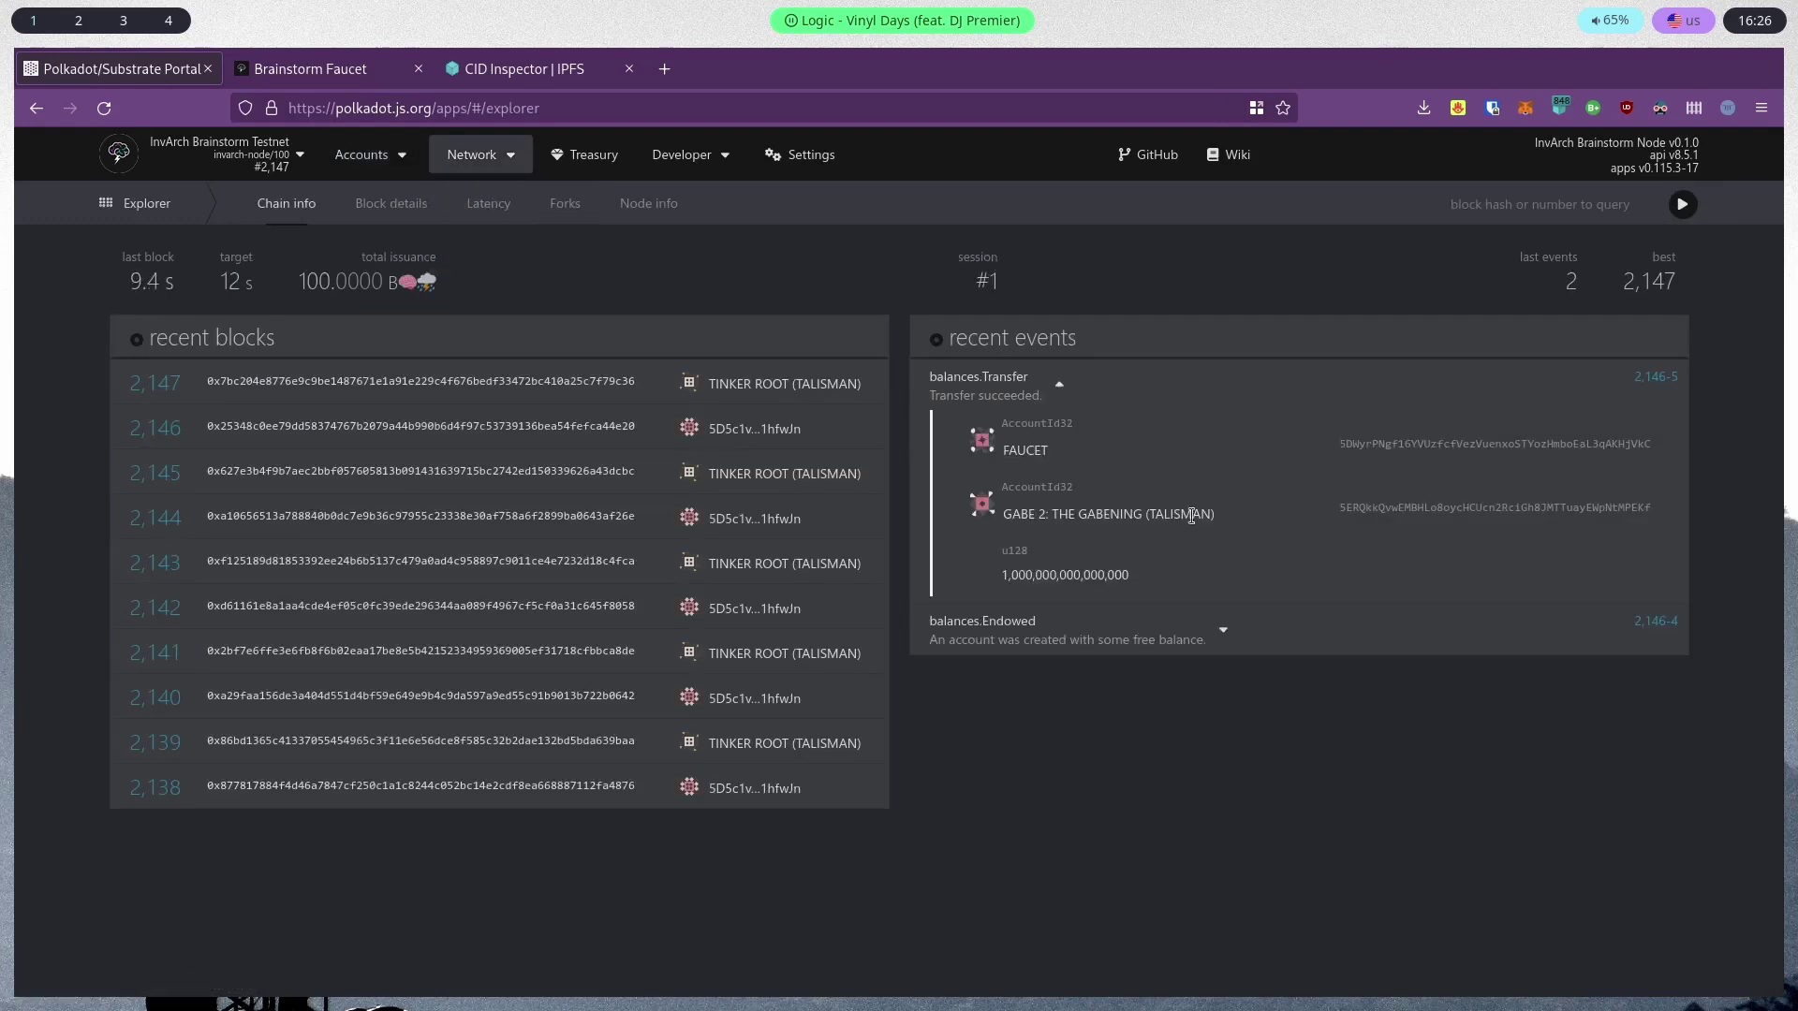
triple_click(1016, 502)
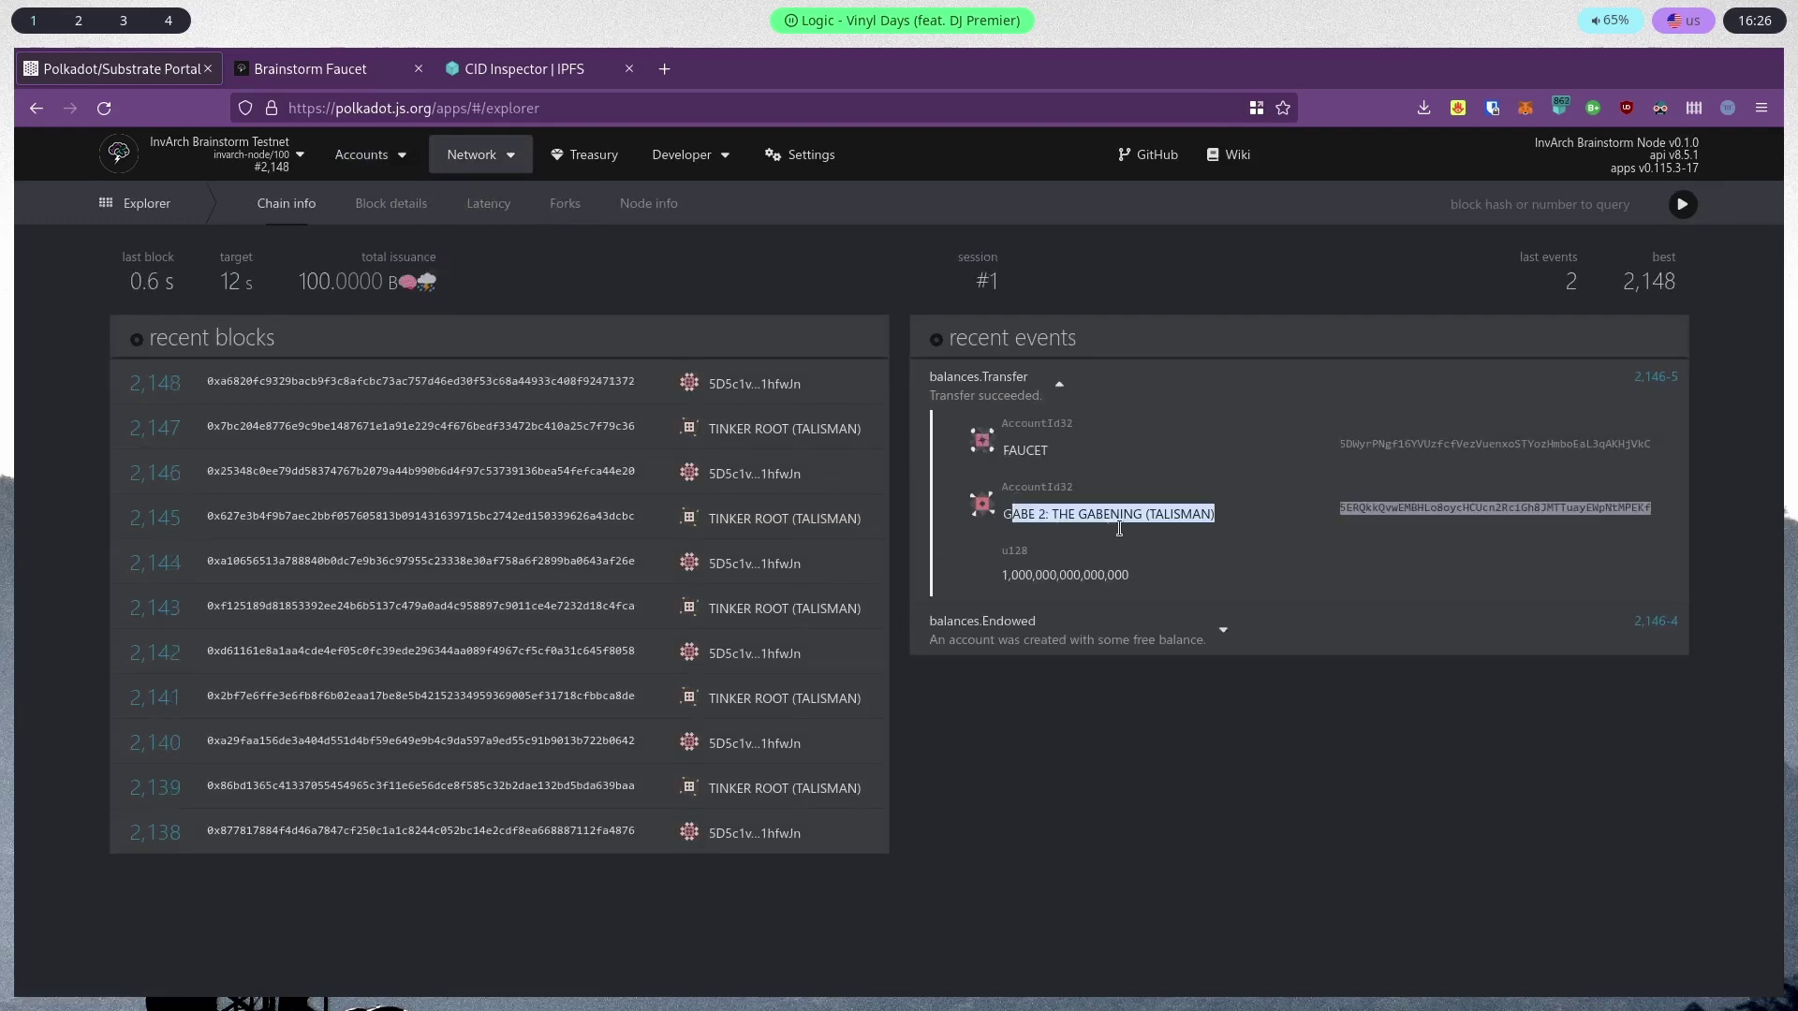
click(1094, 461)
click(1035, 384)
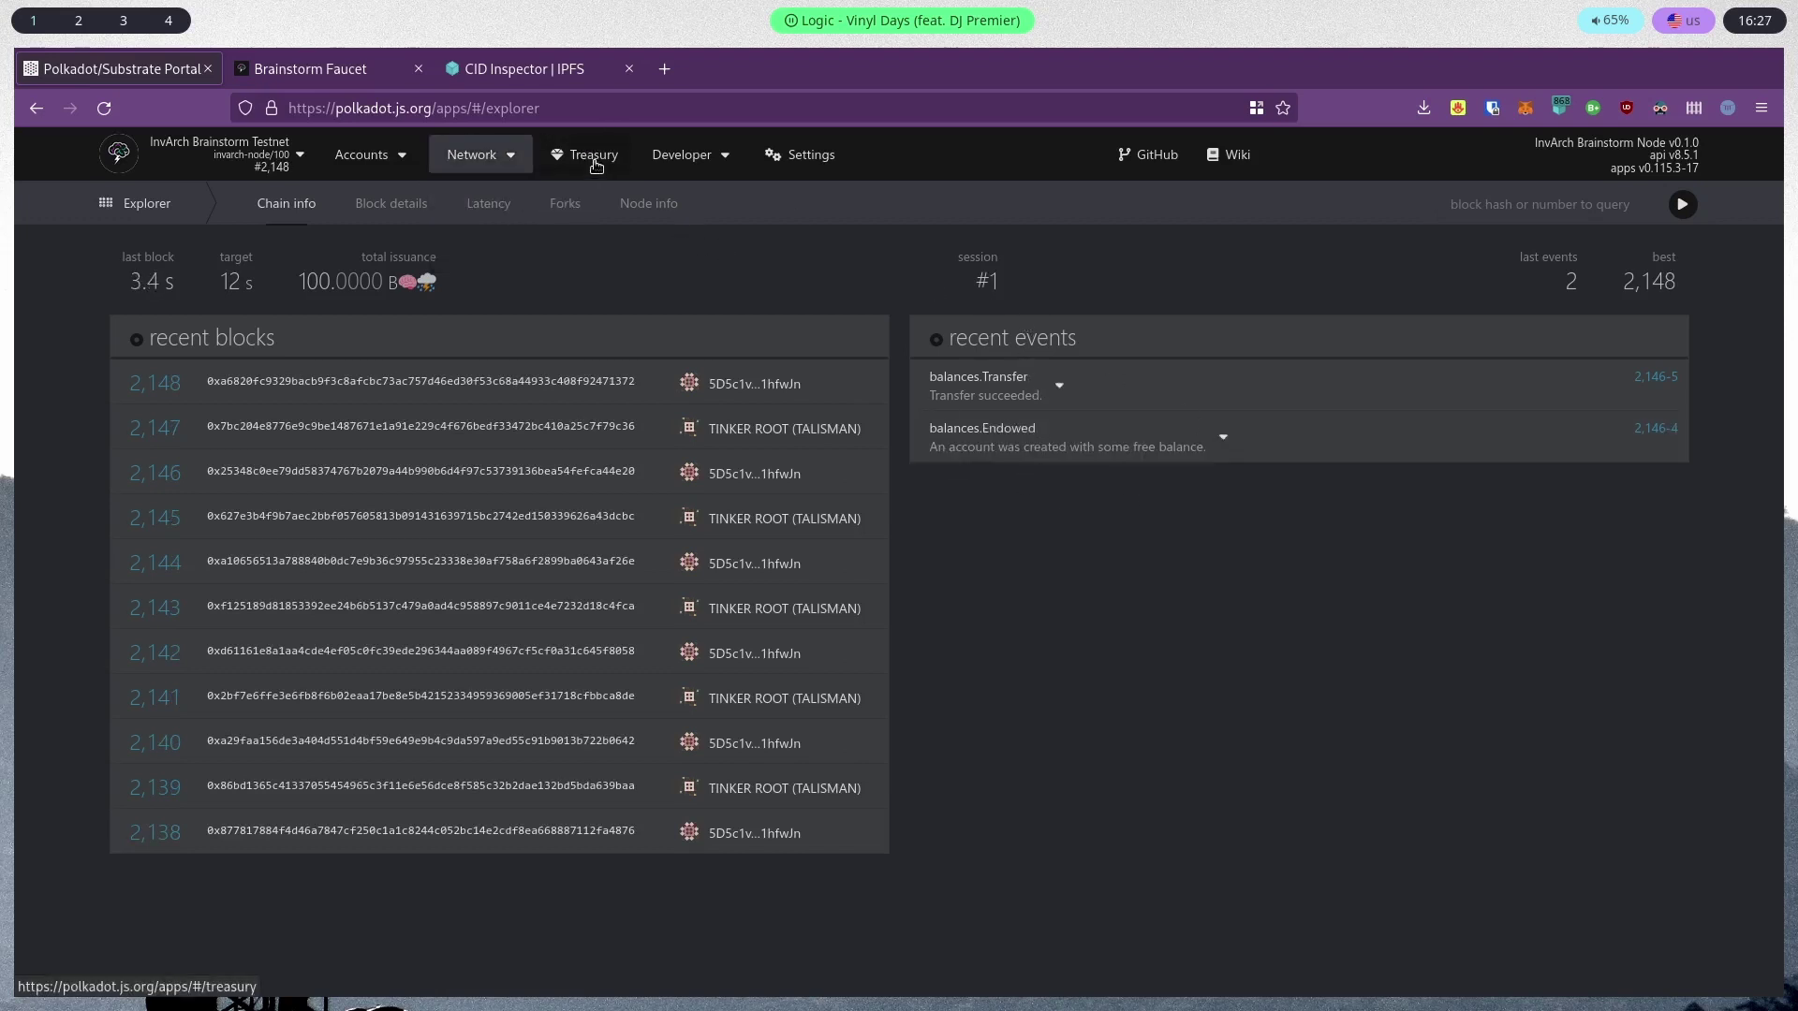
Upload homepage.html to IPFS through Thunder Gateway(Berlin) and Crust Pinner, approving the signing request in the wallet
mouse_move(682, 157)
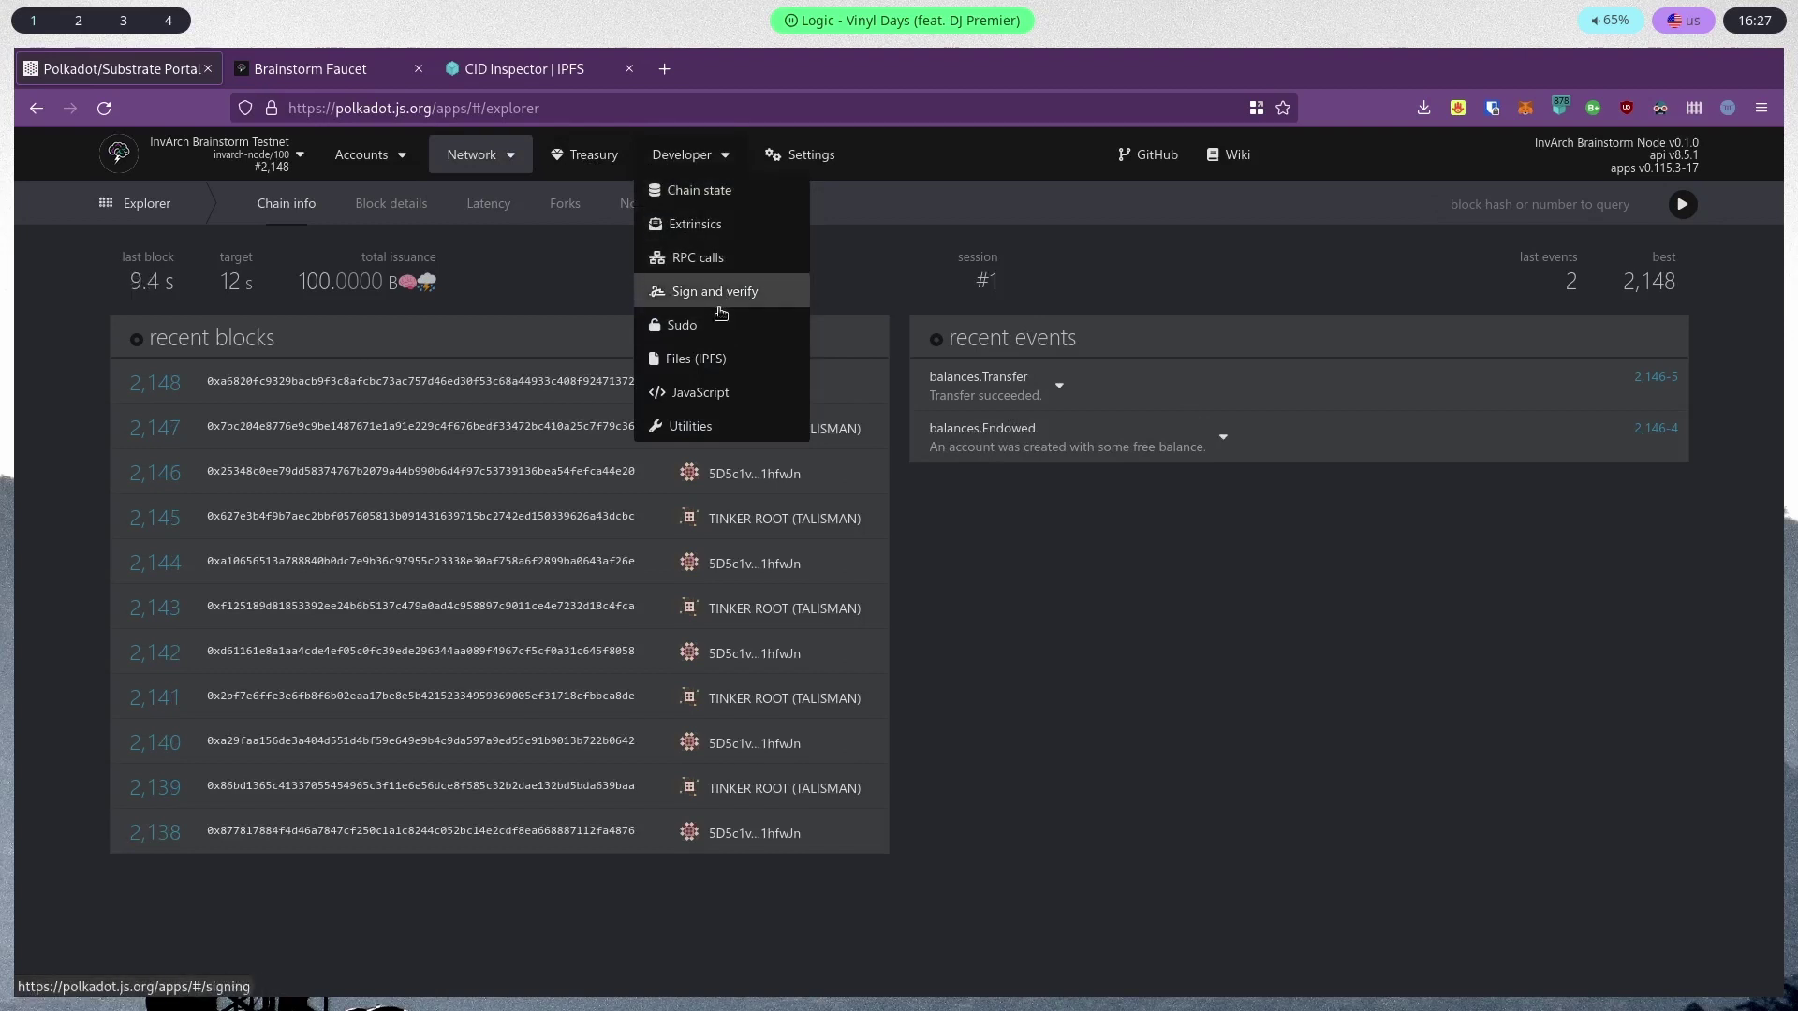
click(717, 358)
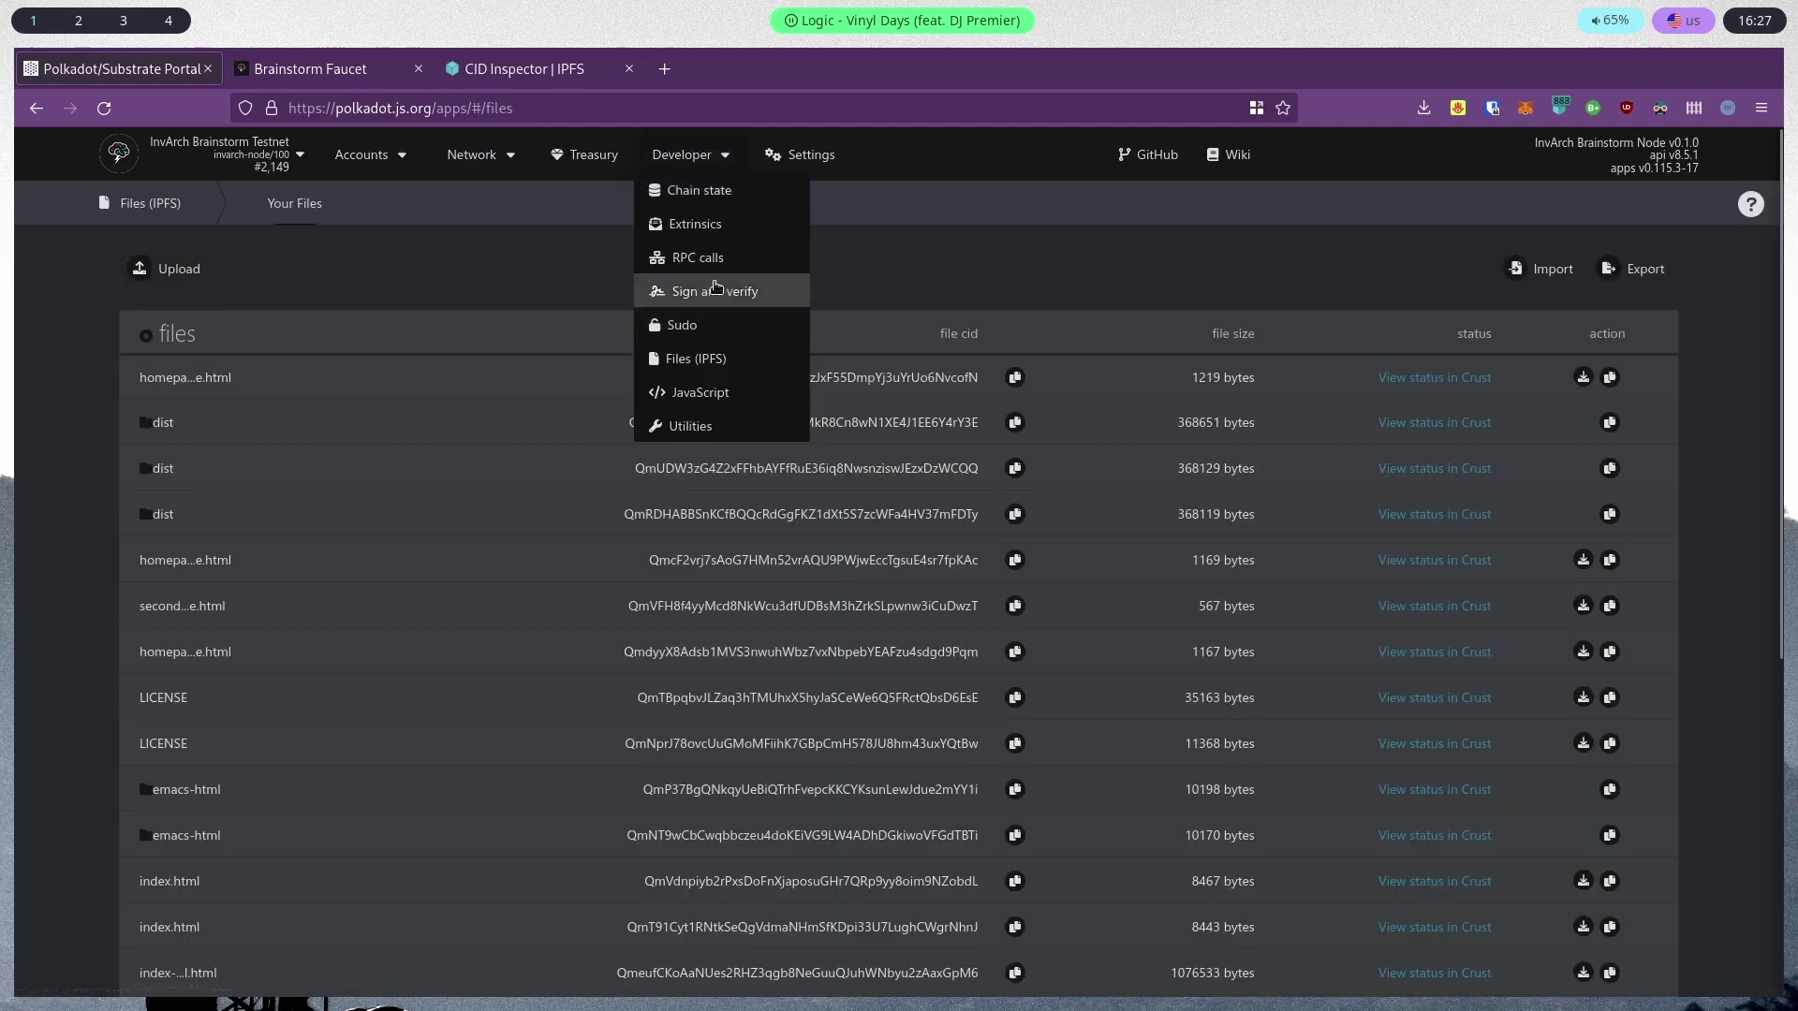
click(180, 305)
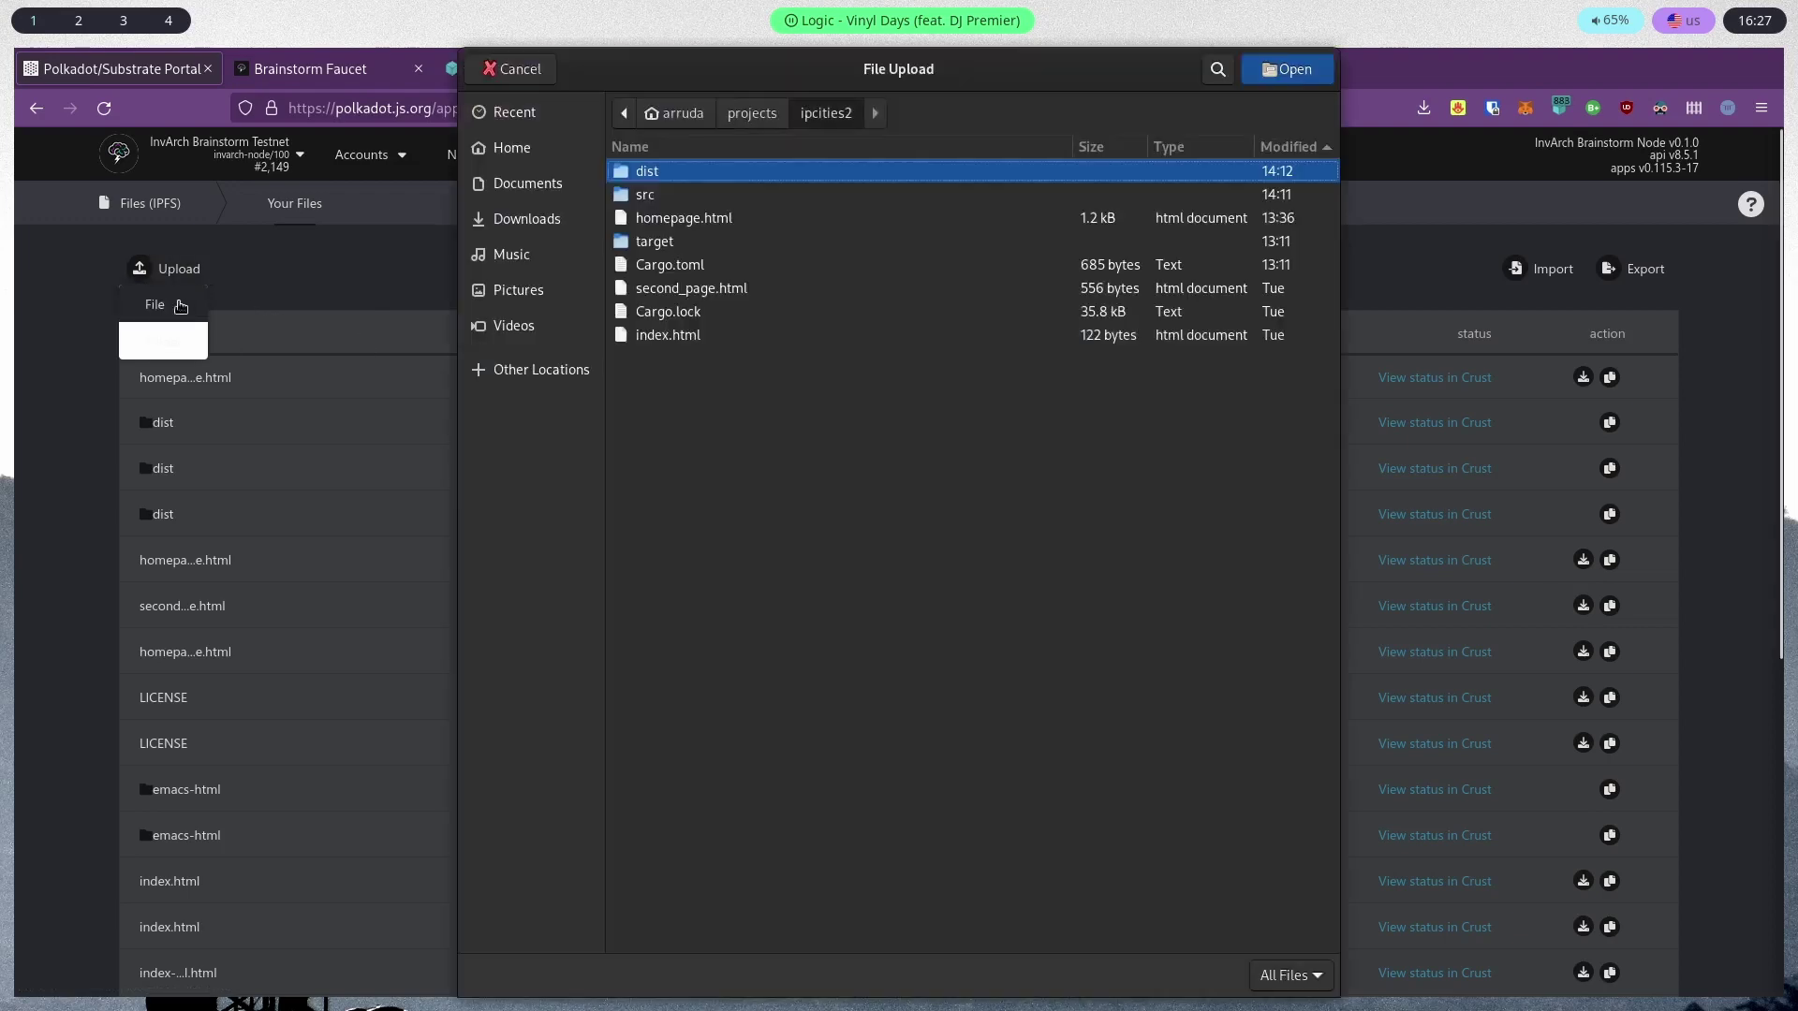
double_click(676, 218)
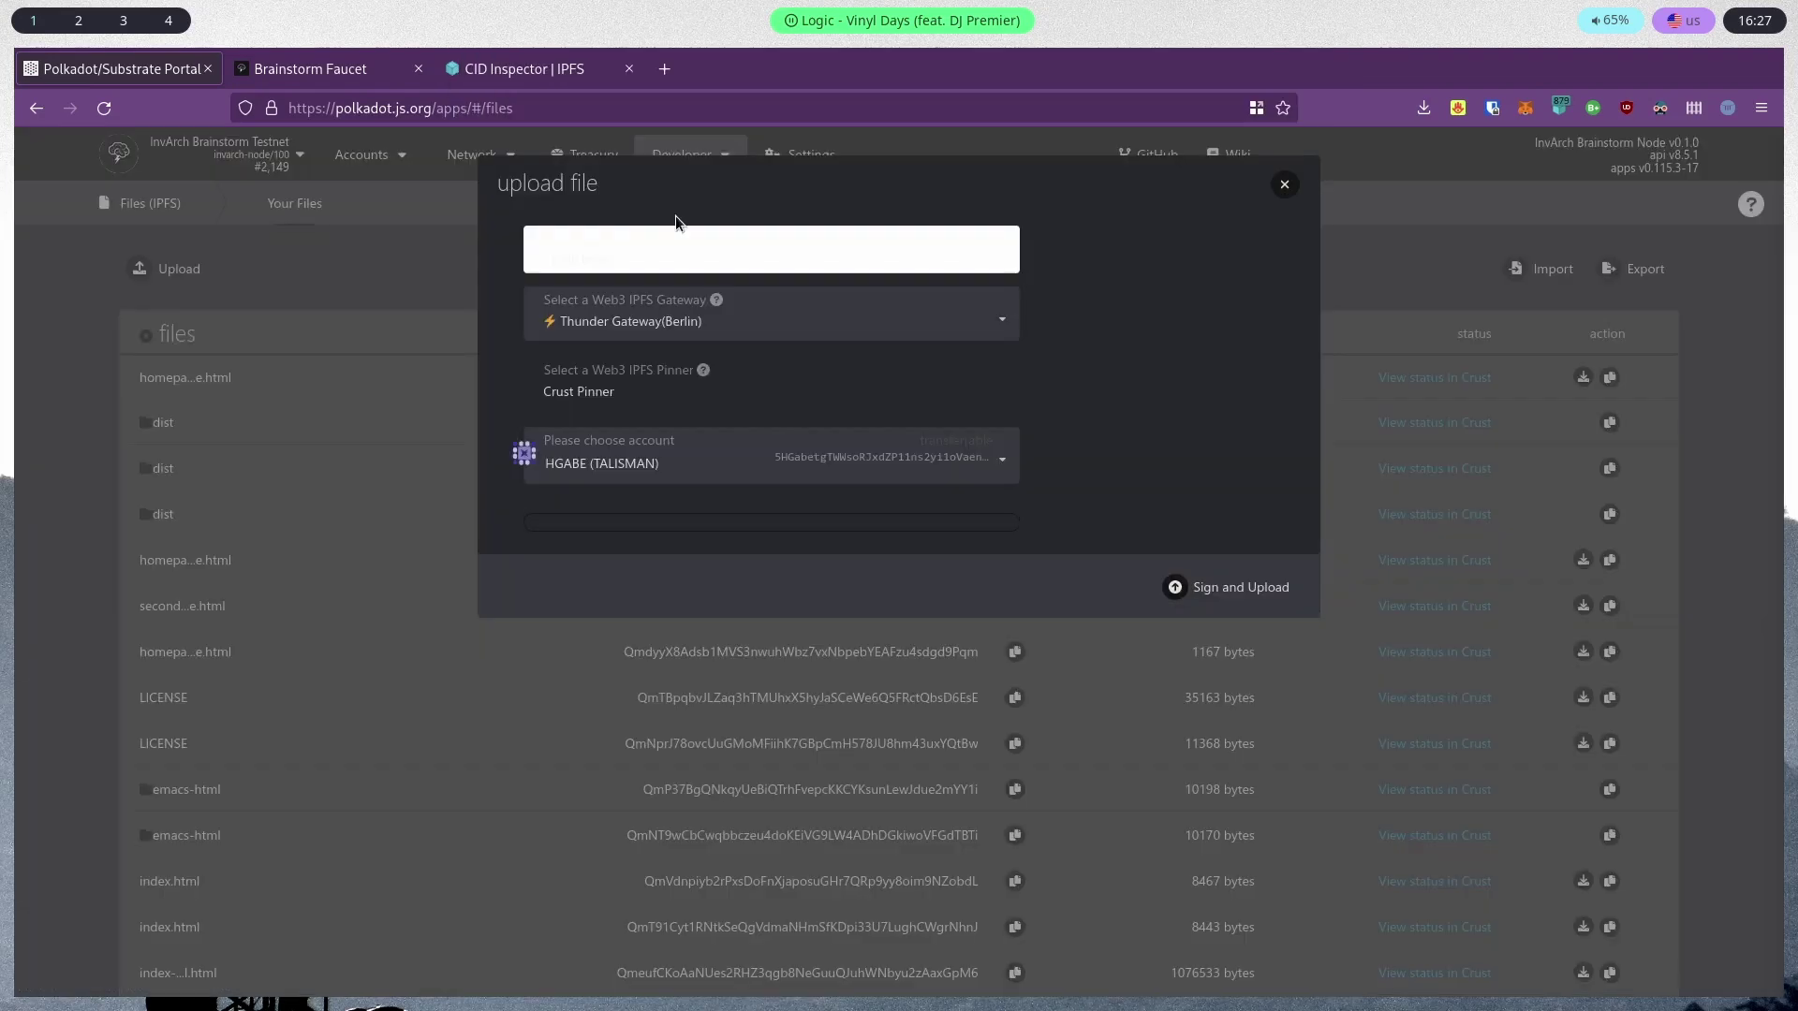
click(1178, 588)
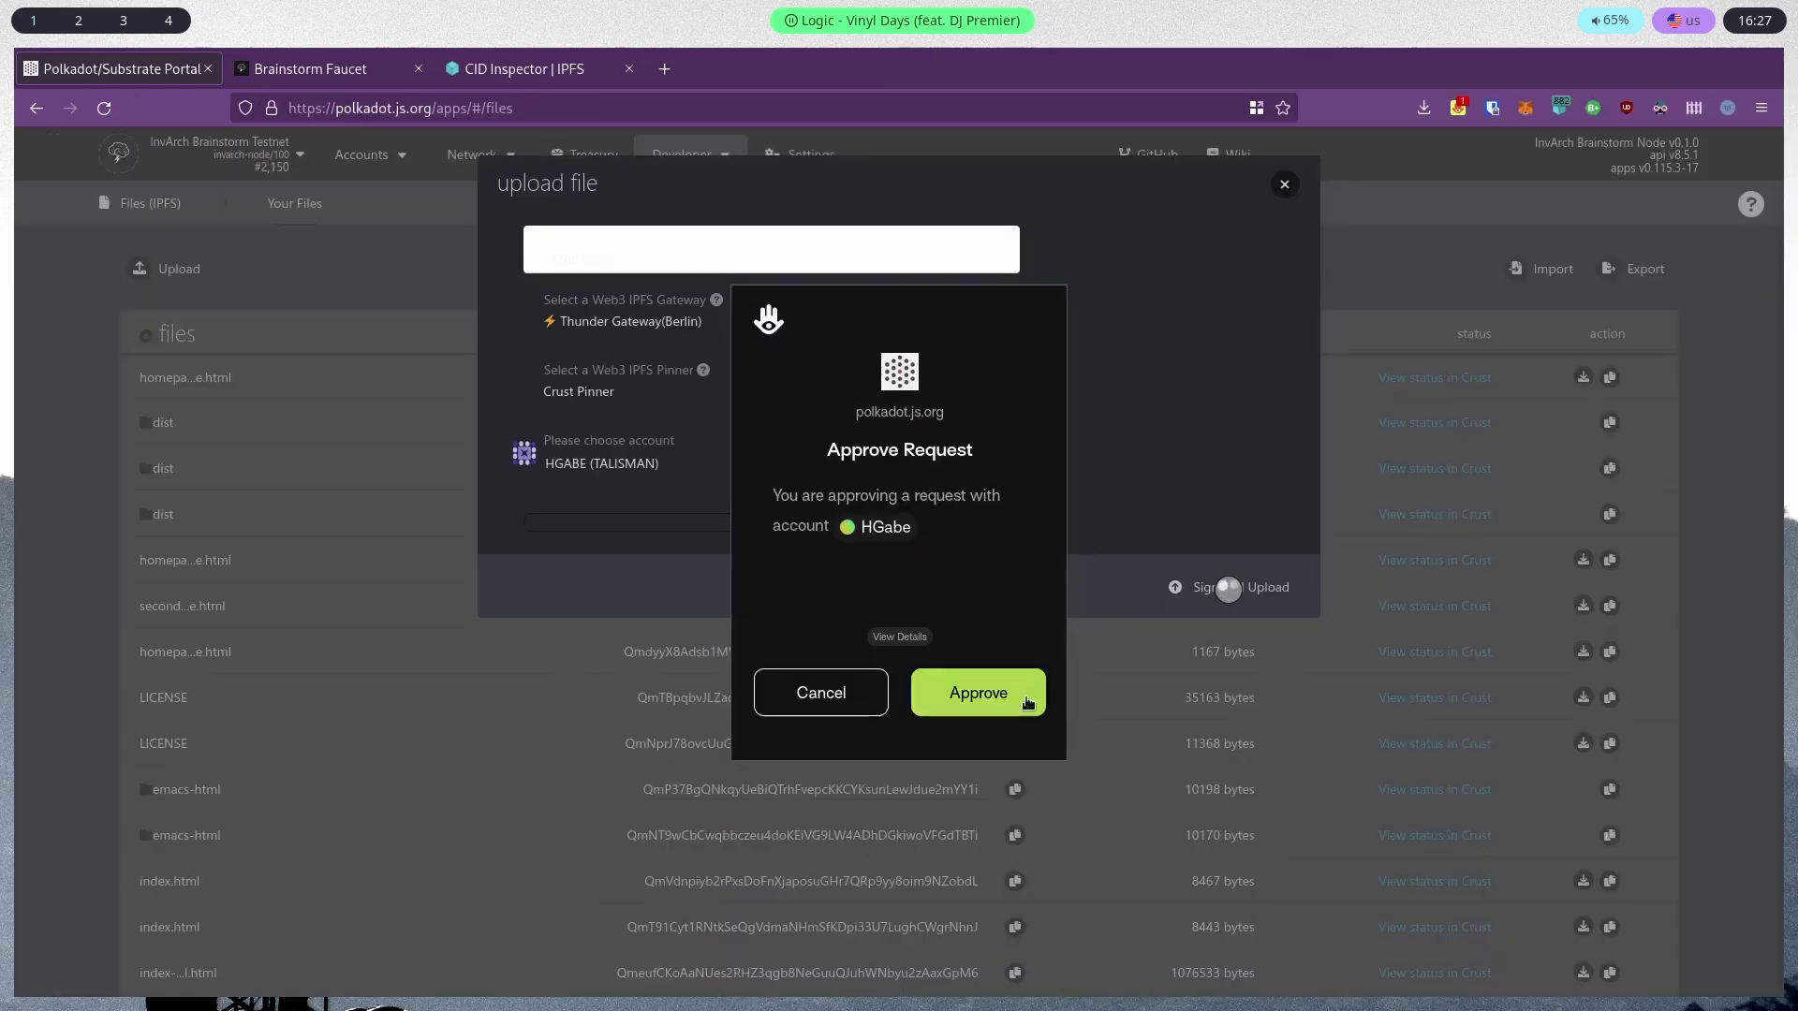
click(995, 698)
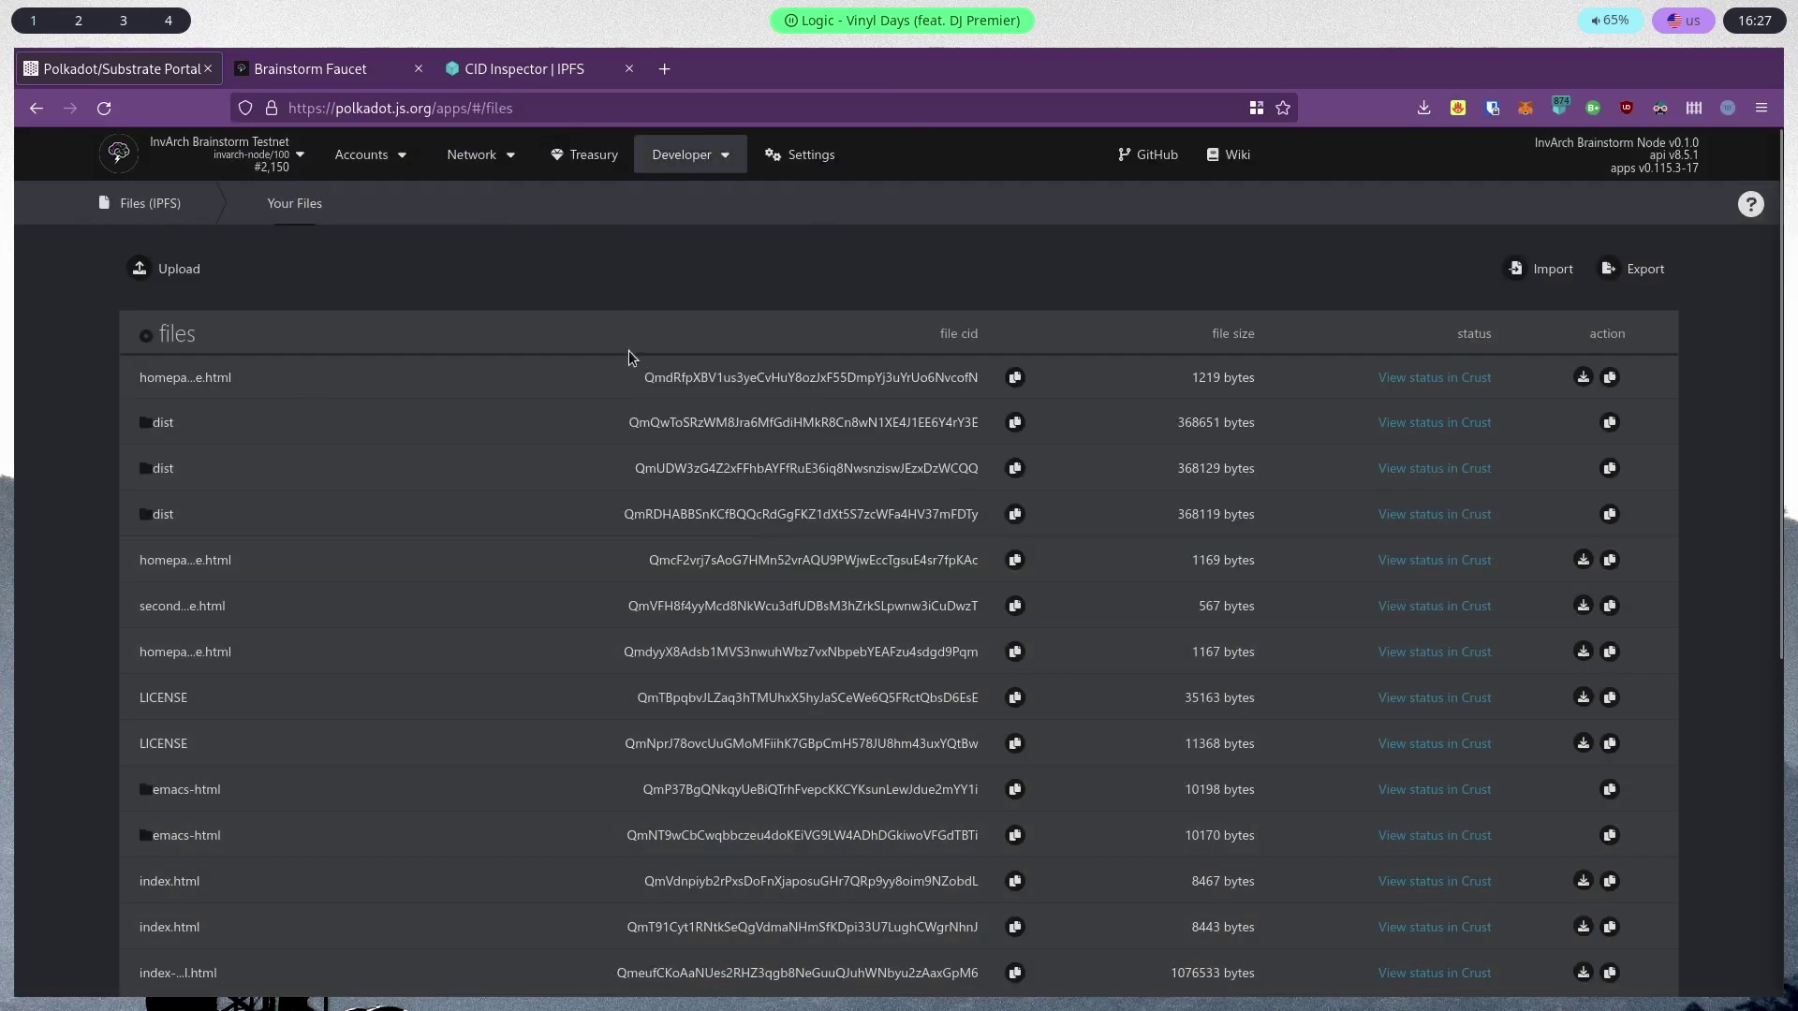
Copy the file CID of the topmost homepage.html entry in the IPFS files list
double_click(687, 376)
key(ctrl+c)
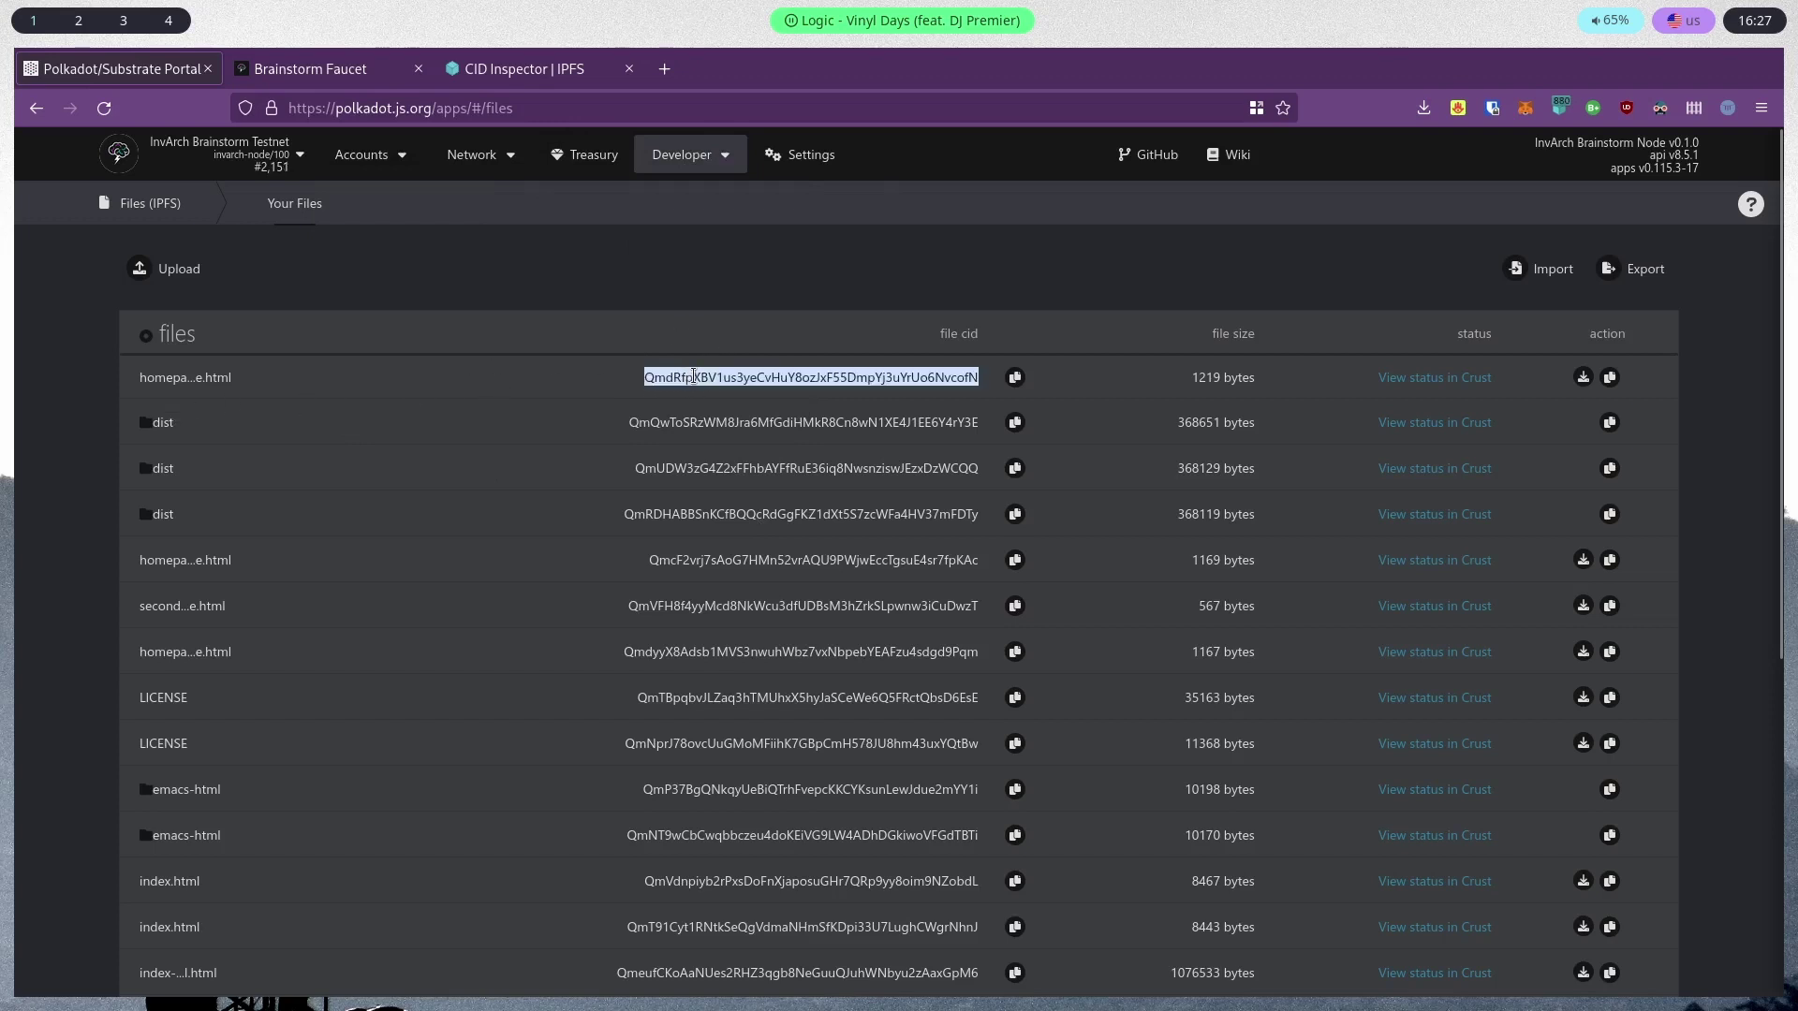
click(694, 377)
drag(176, 379, 1652, 380)
click(880, 390)
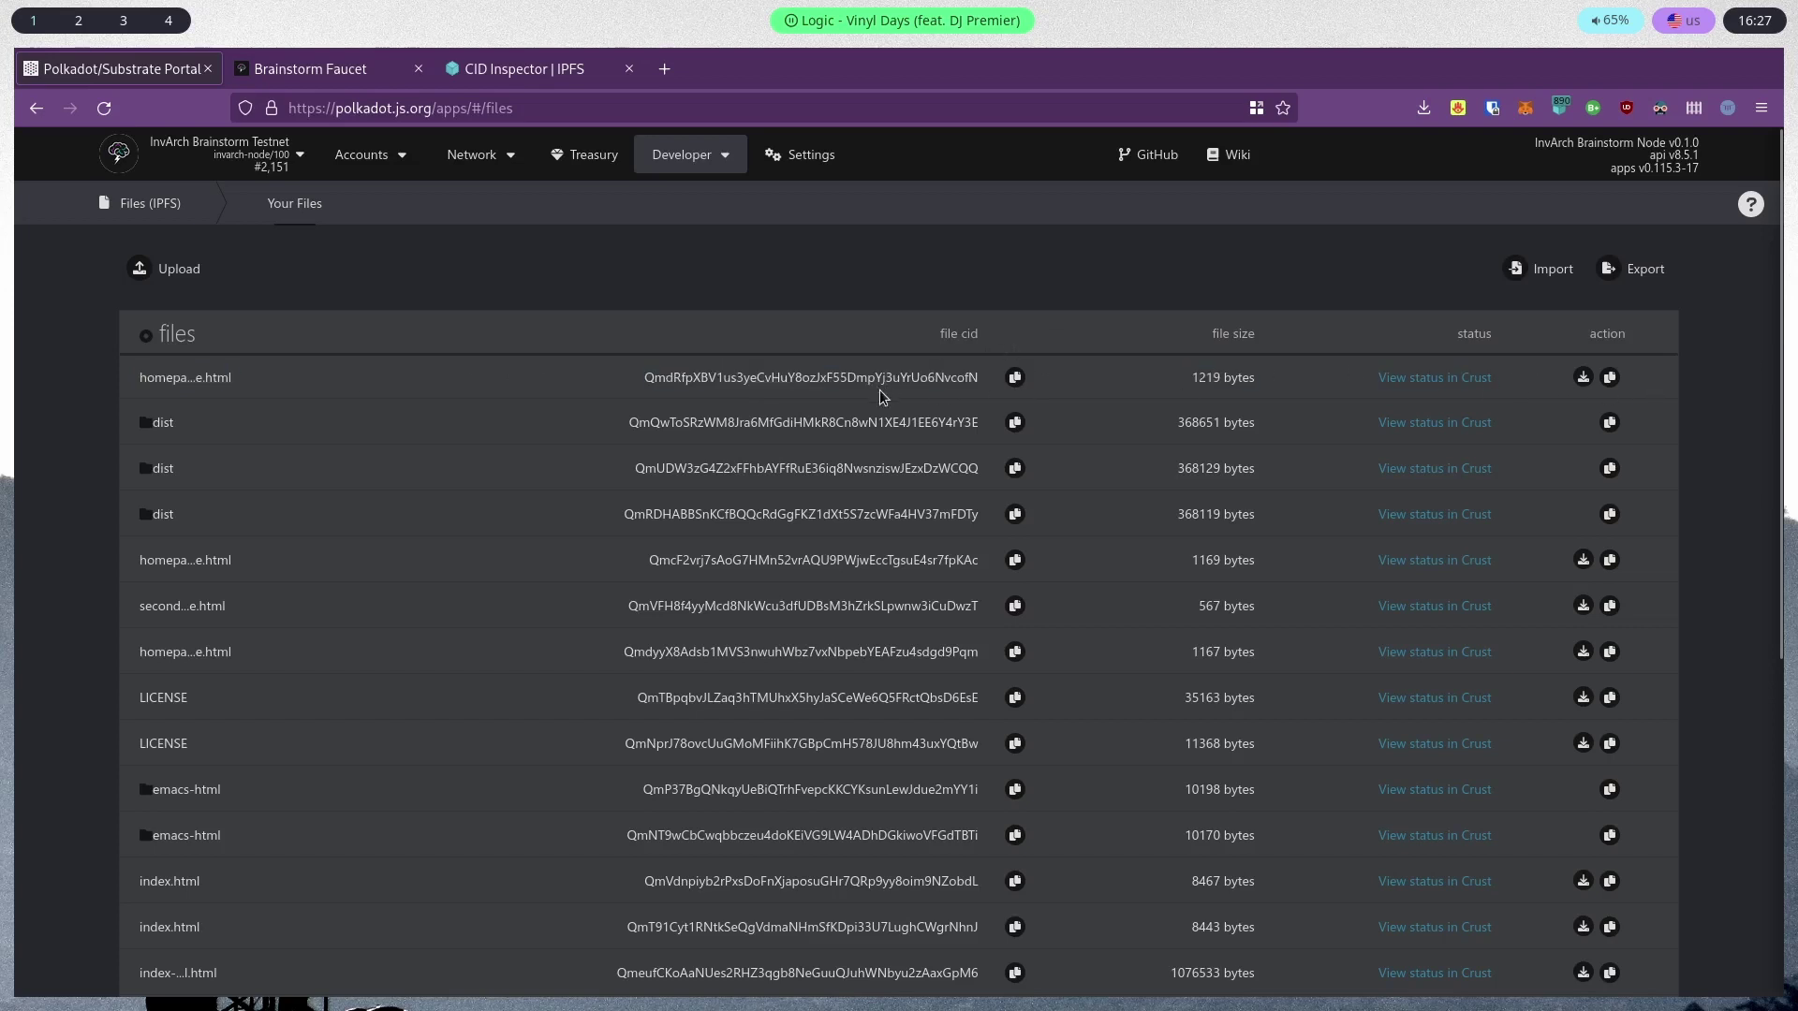
click(1012, 376)
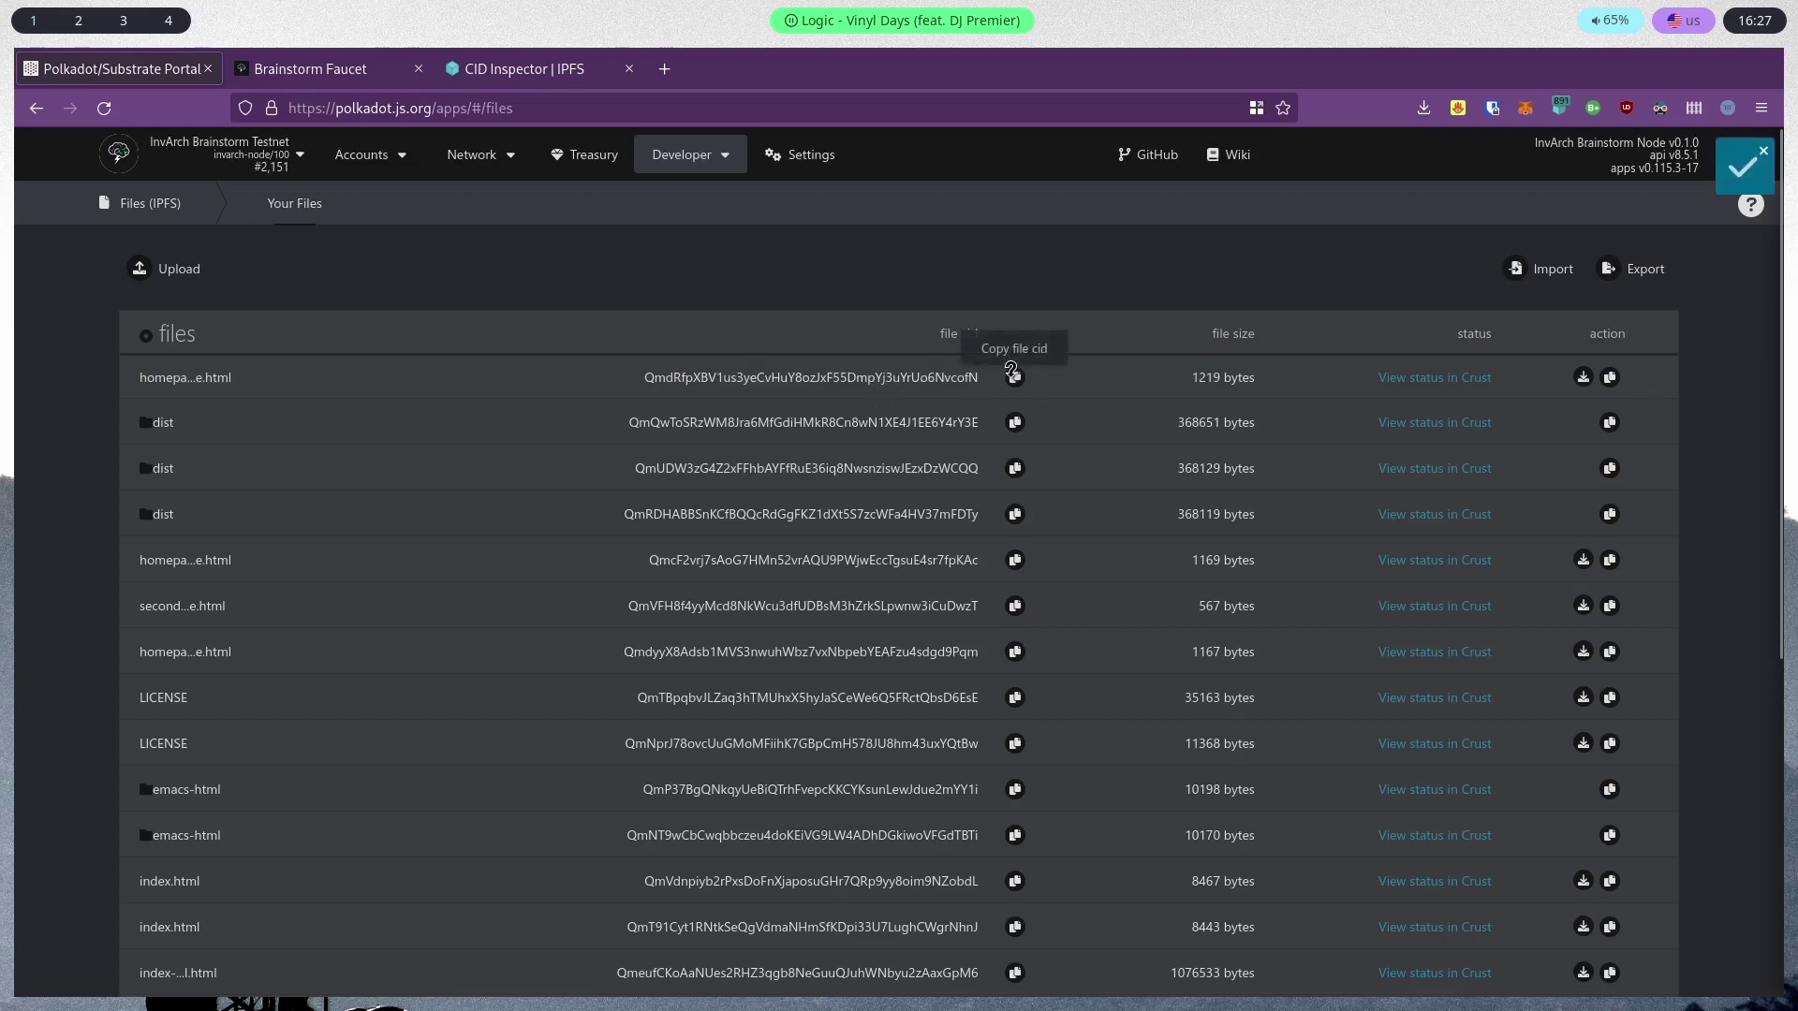
Switch to the IPFS CID Inspector and load a fresh page from cid.ipfs.io
click(507, 75)
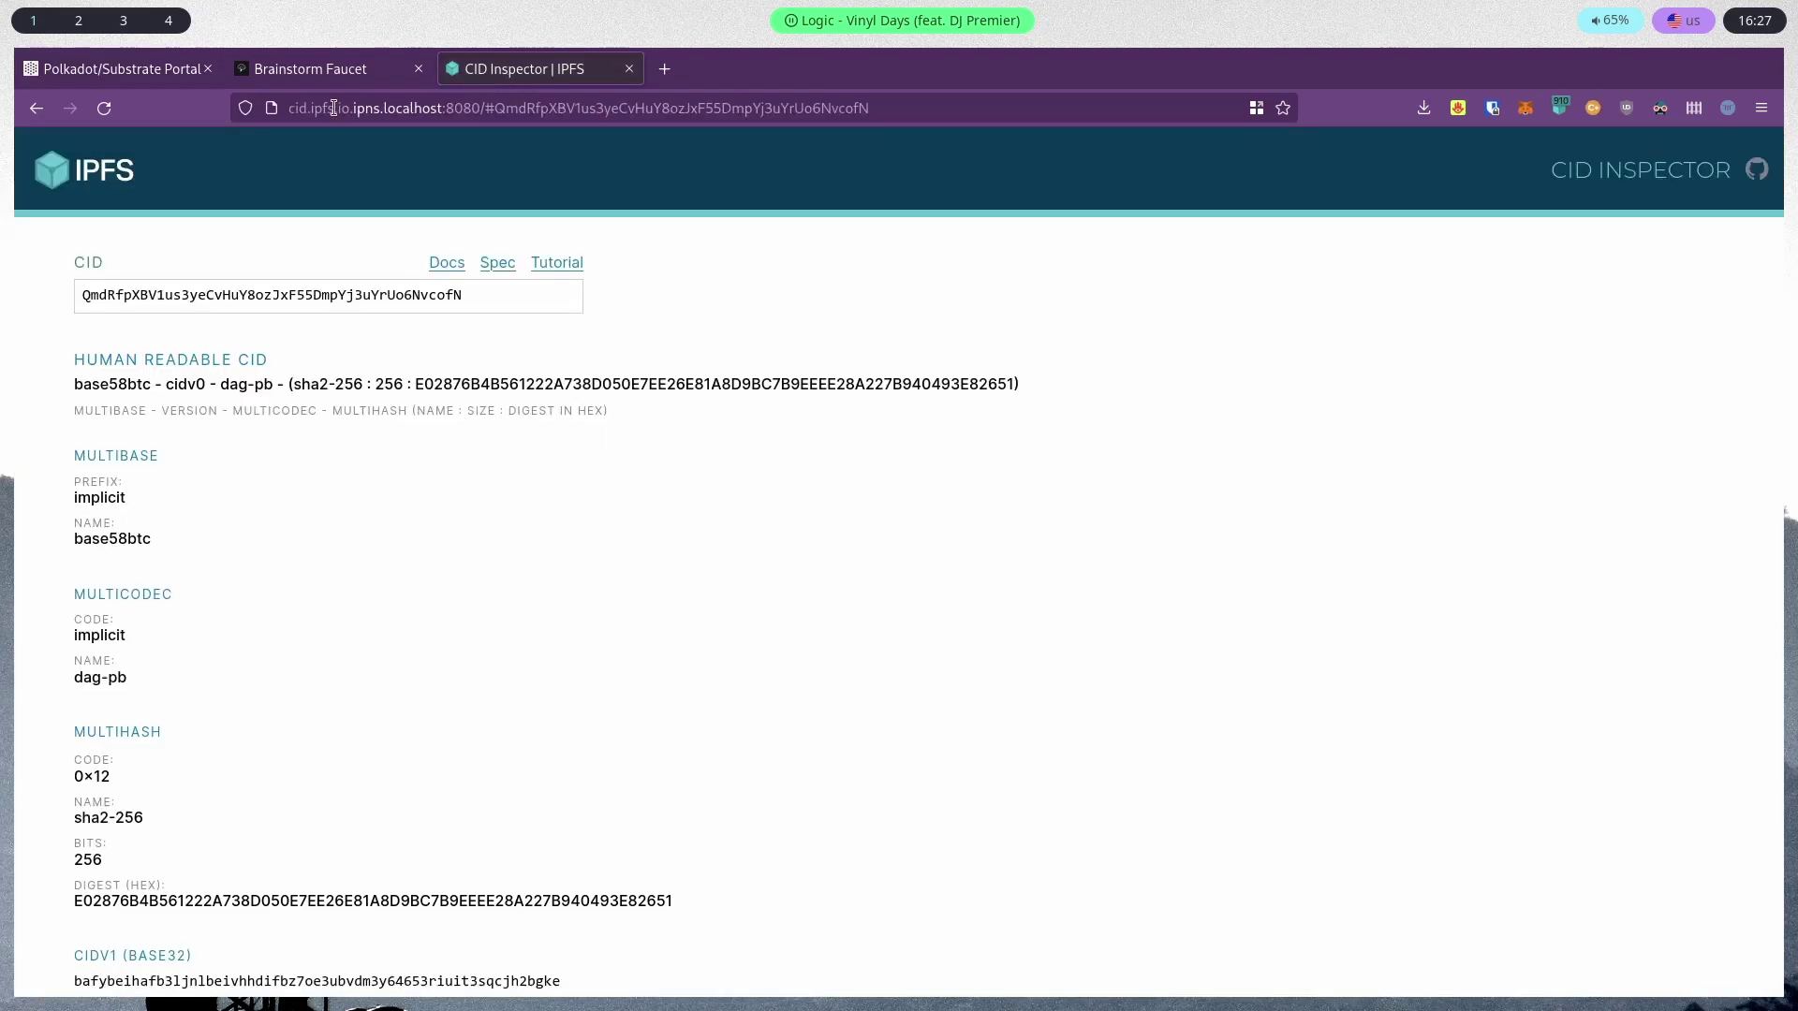
click(460, 109)
text(cid.ipfs.io/)
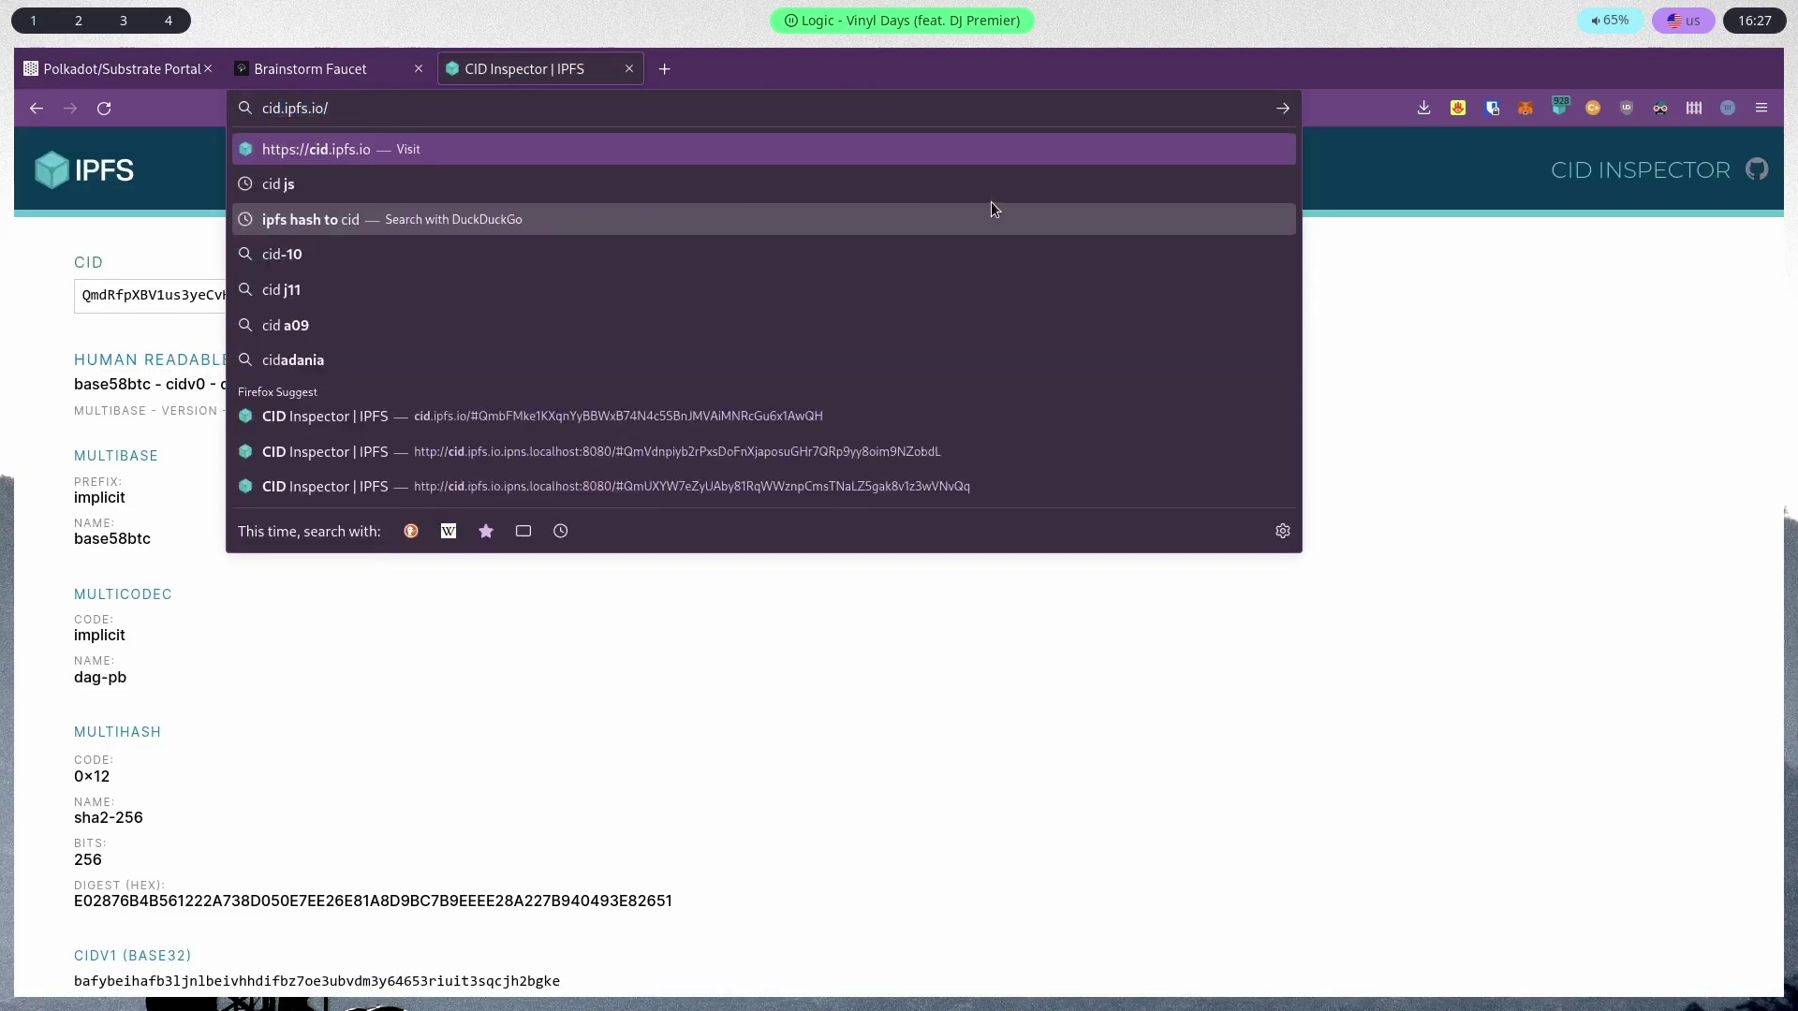
key(Return)
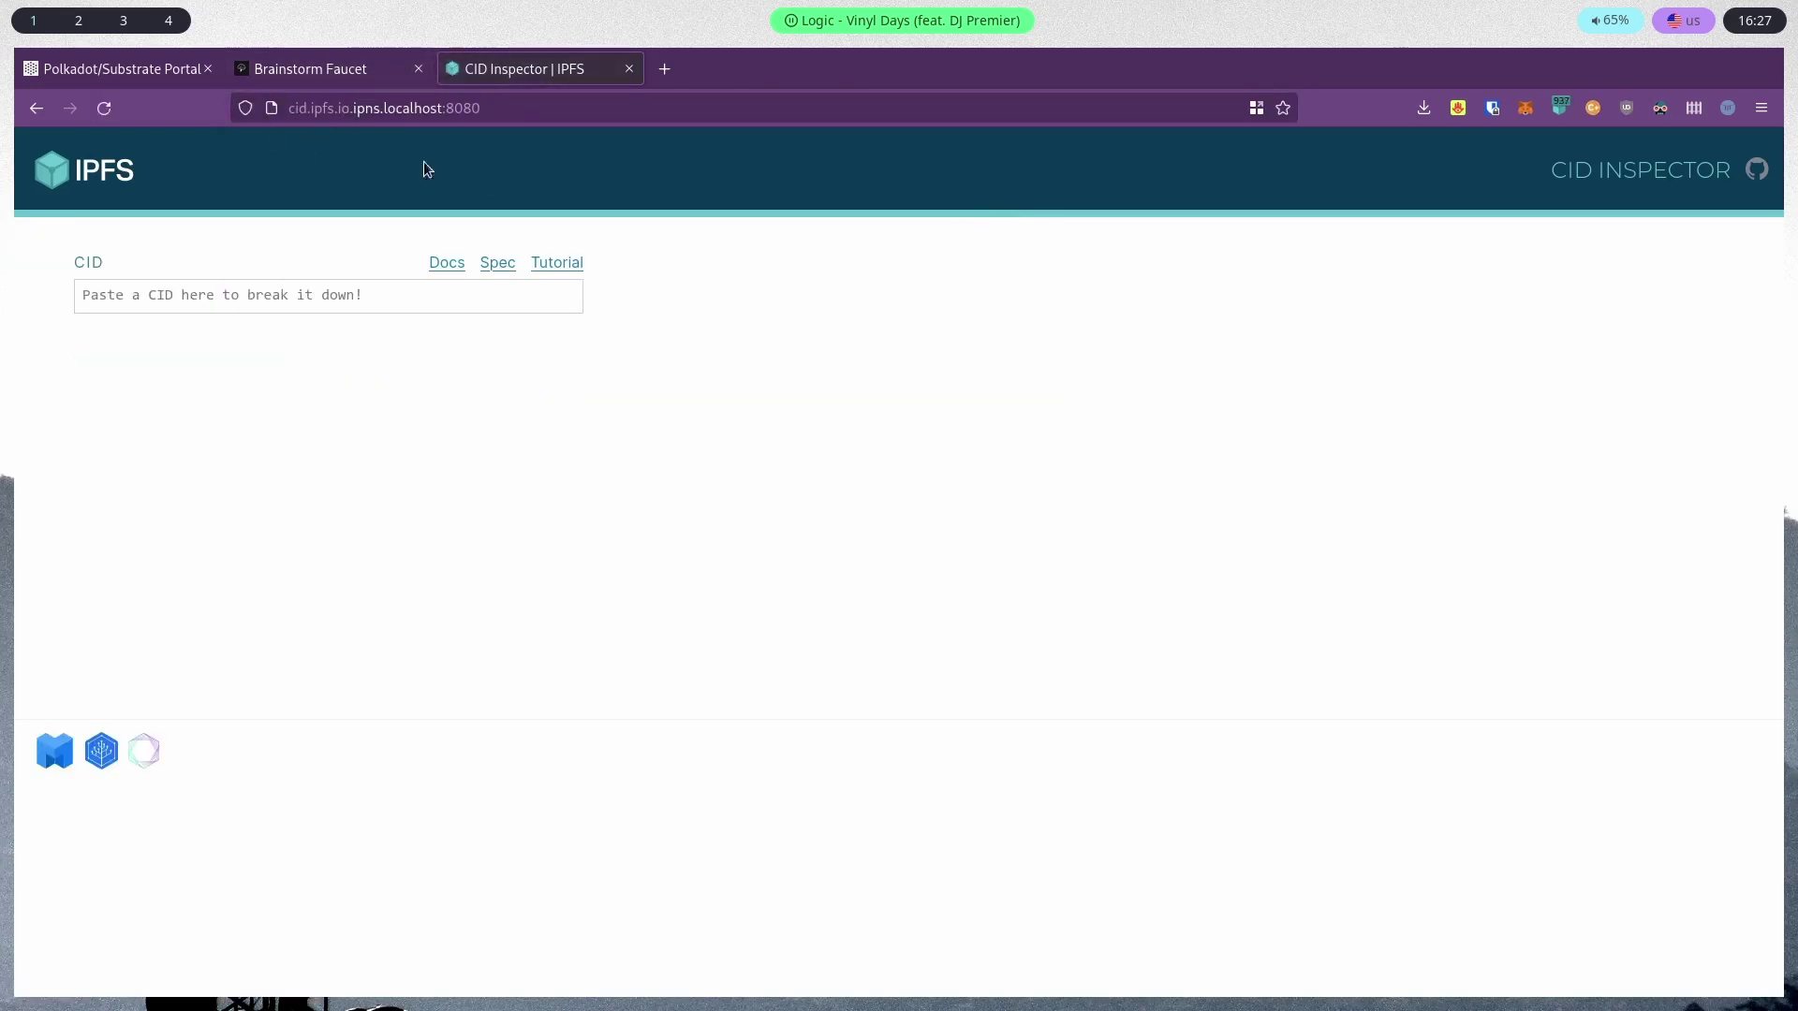
View the IPFS extension's node and gateway details, and paste the copied file CID for inspection
click(1560, 108)
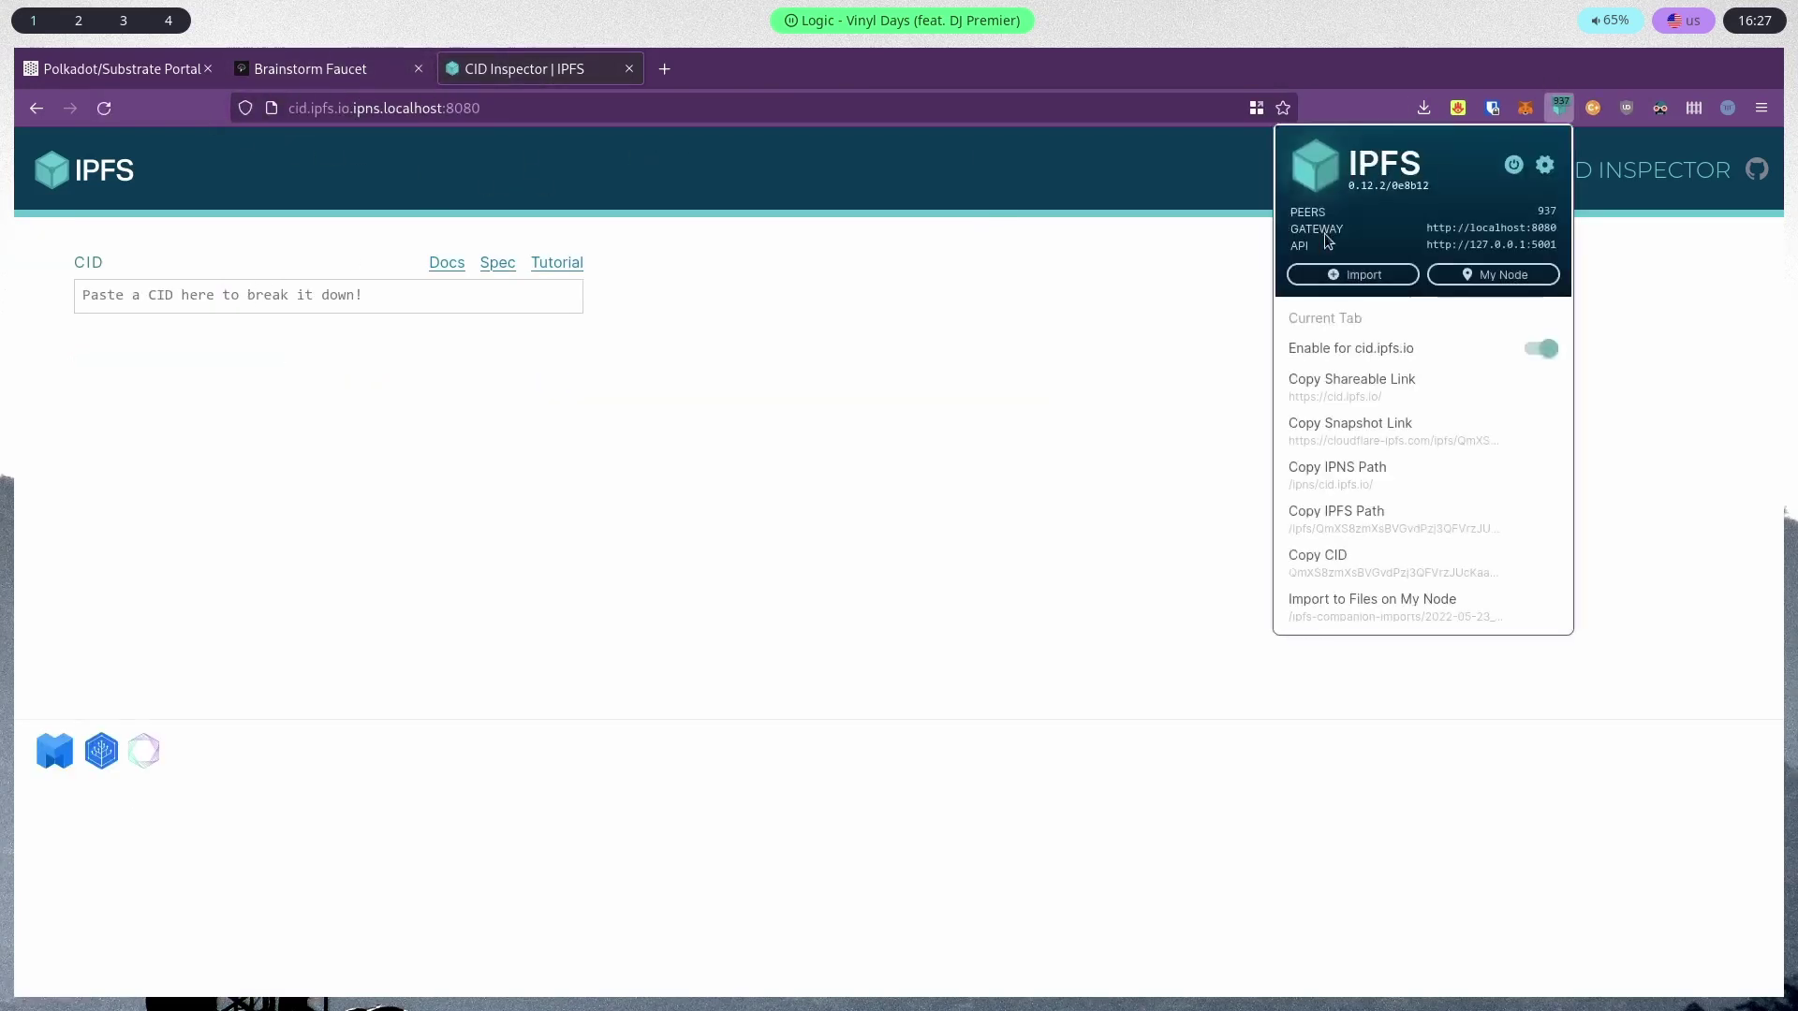
click(233, 281)
click(154, 285)
key(ctrl+v)
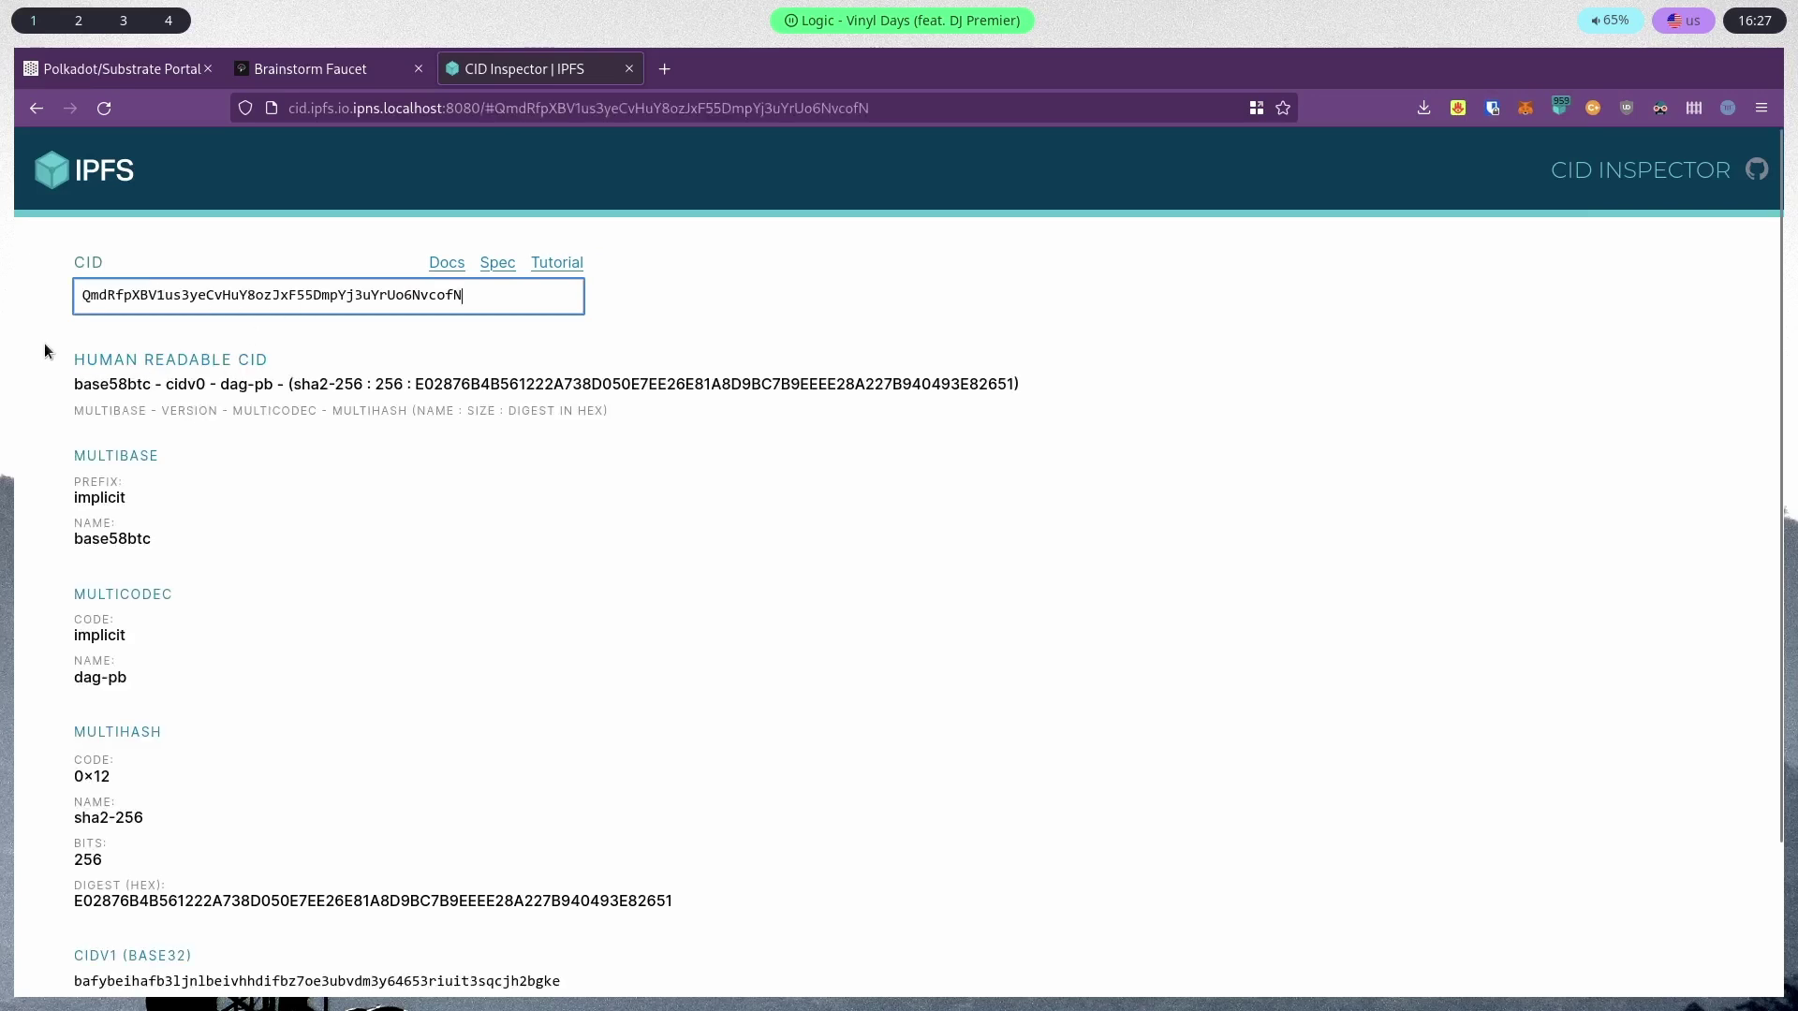
Copy the hexadecimal digest from the CID's multihash section
double_click(85, 732)
click(220, 897)
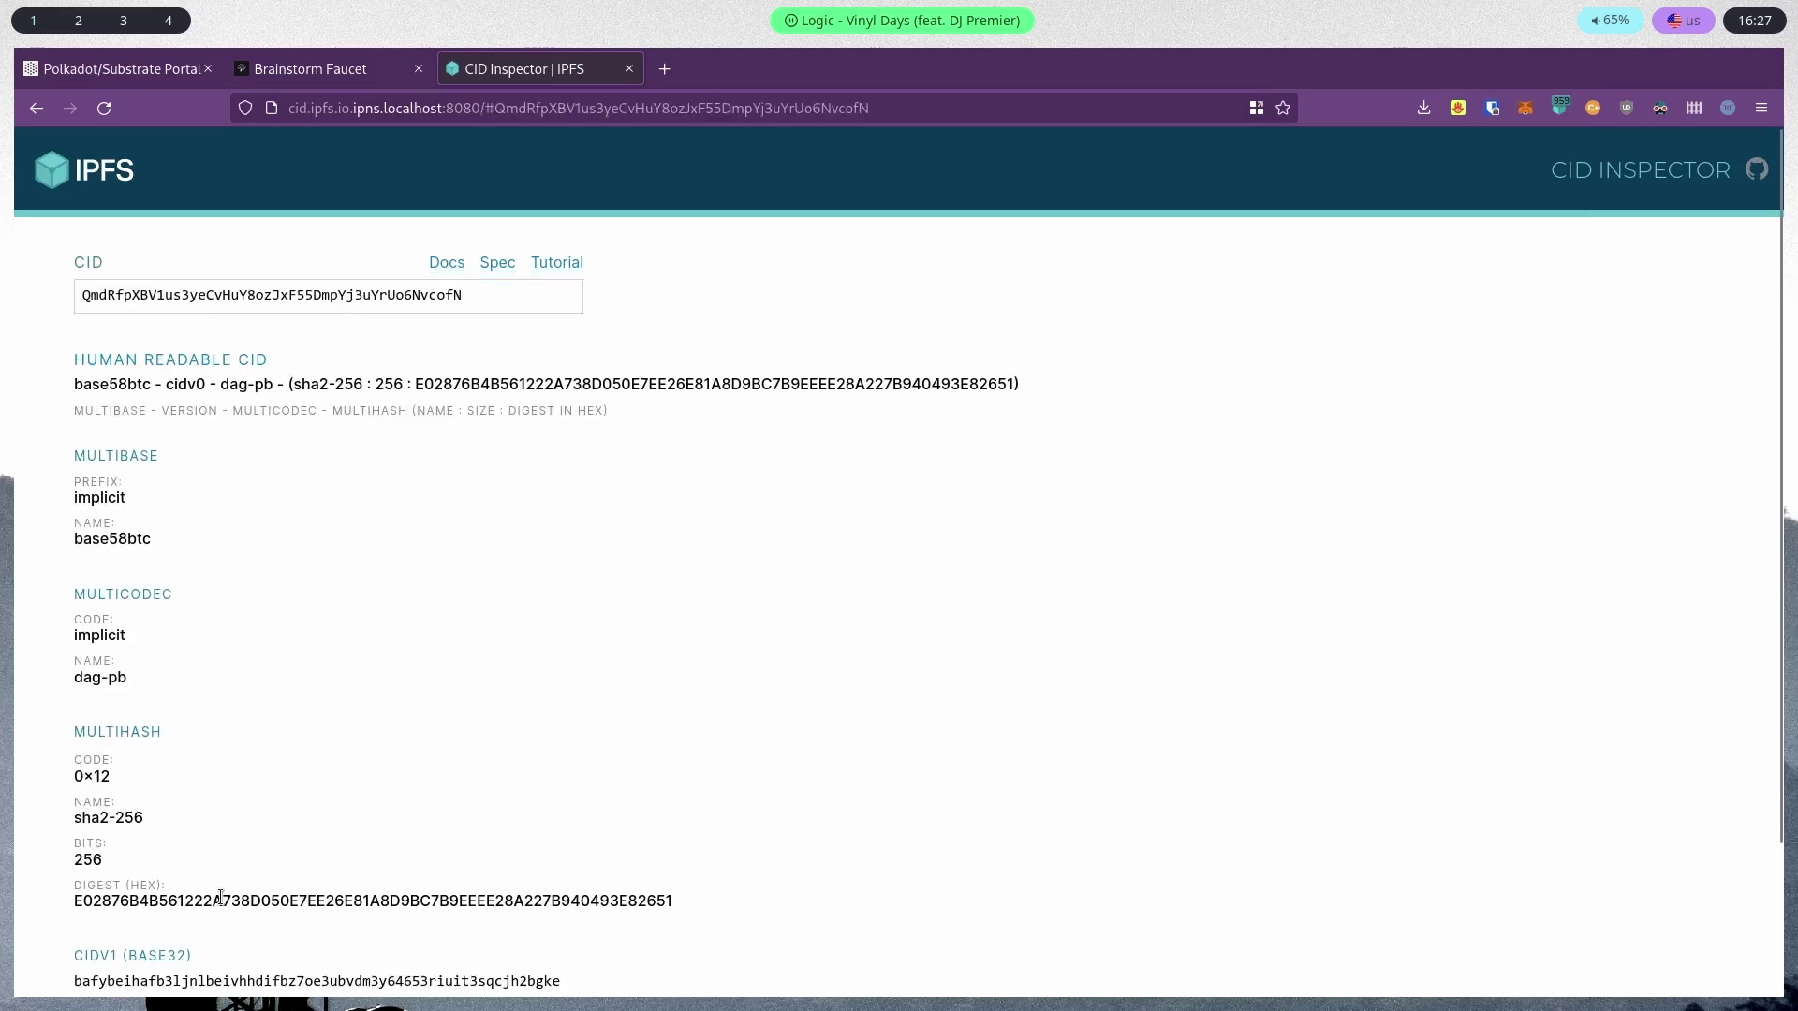
double_click(128, 897)
key(ctrl+c)
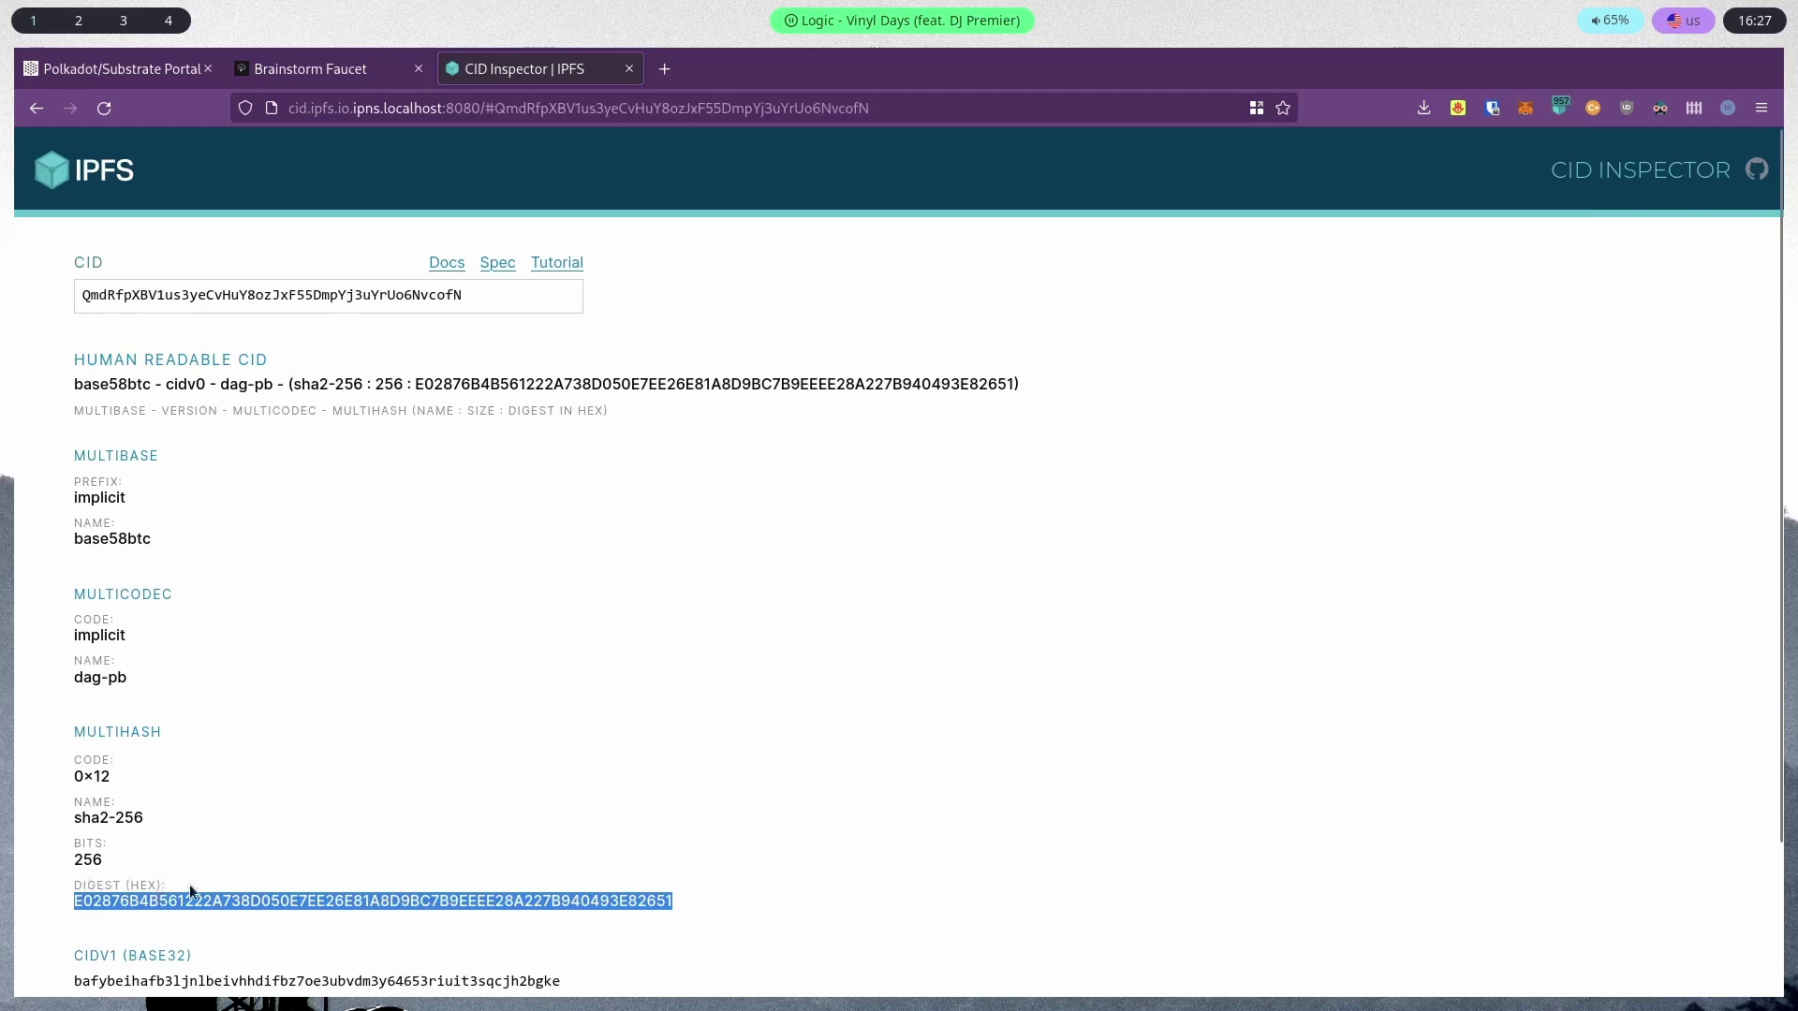
Return to the portal's extrinsics submission page and view the selectable accounts, keeping the preselected one
click(85, 70)
mouse_move(682, 155)
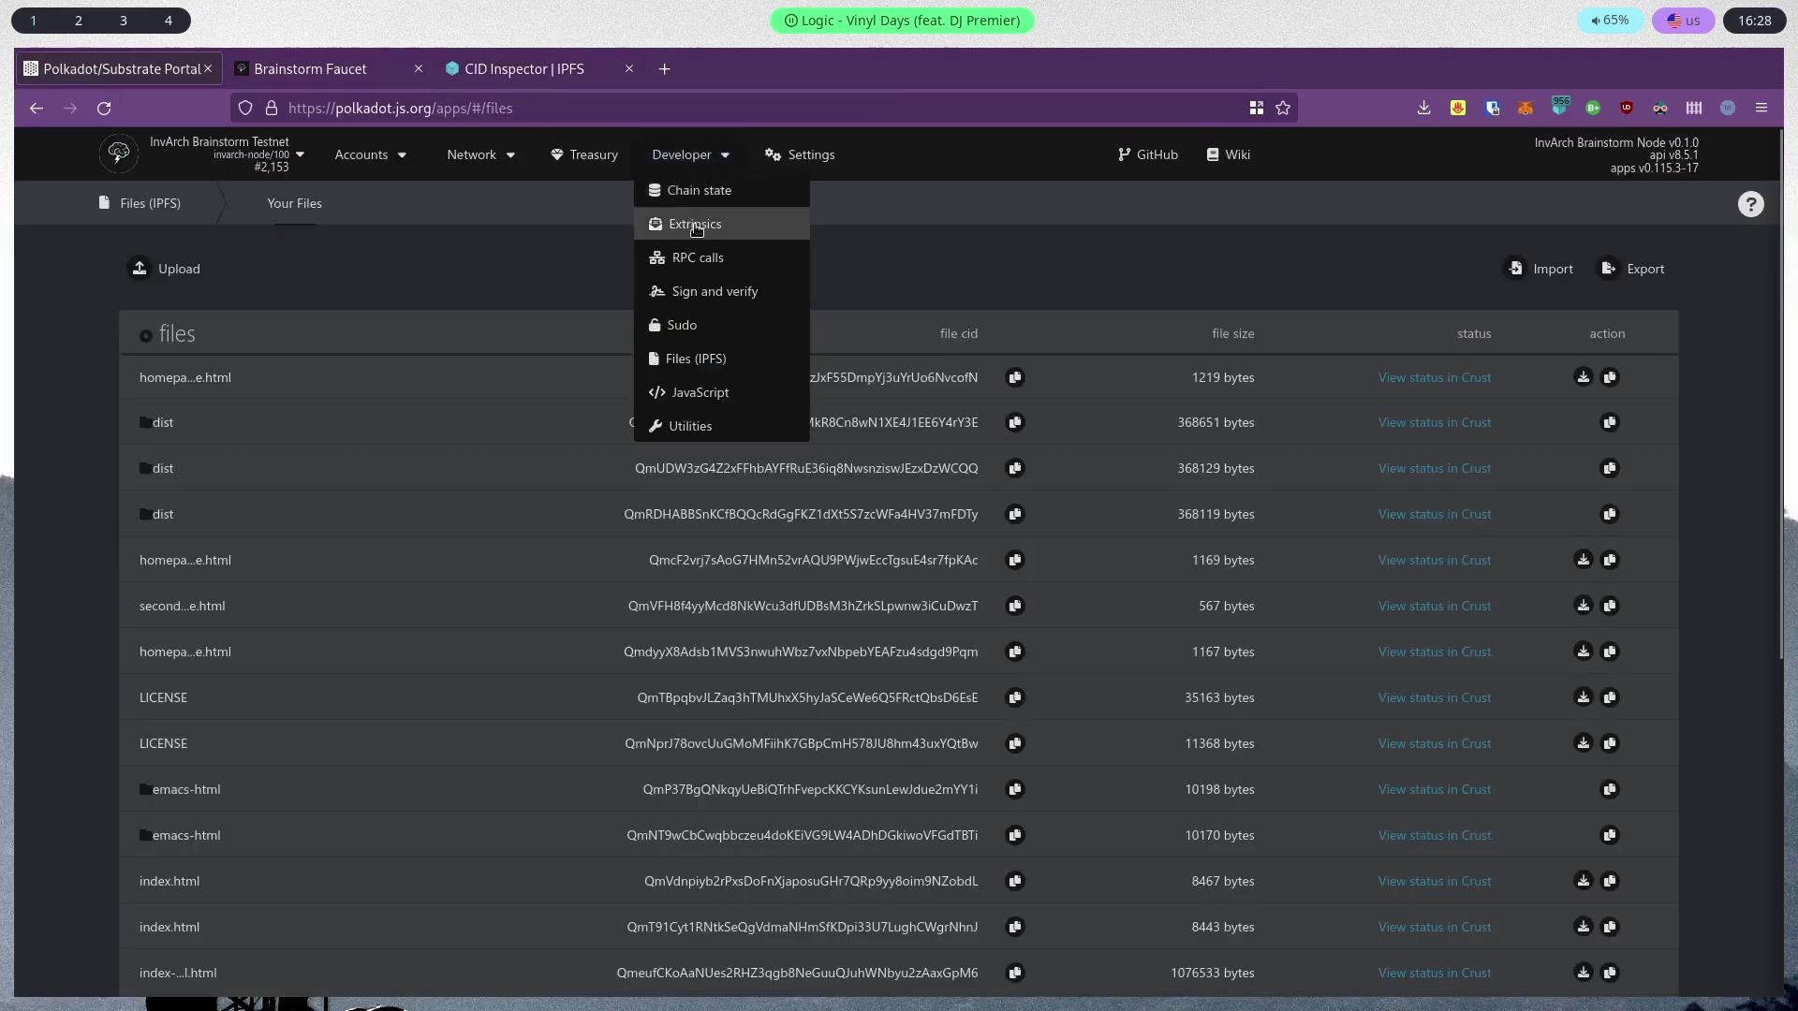
click(695, 225)
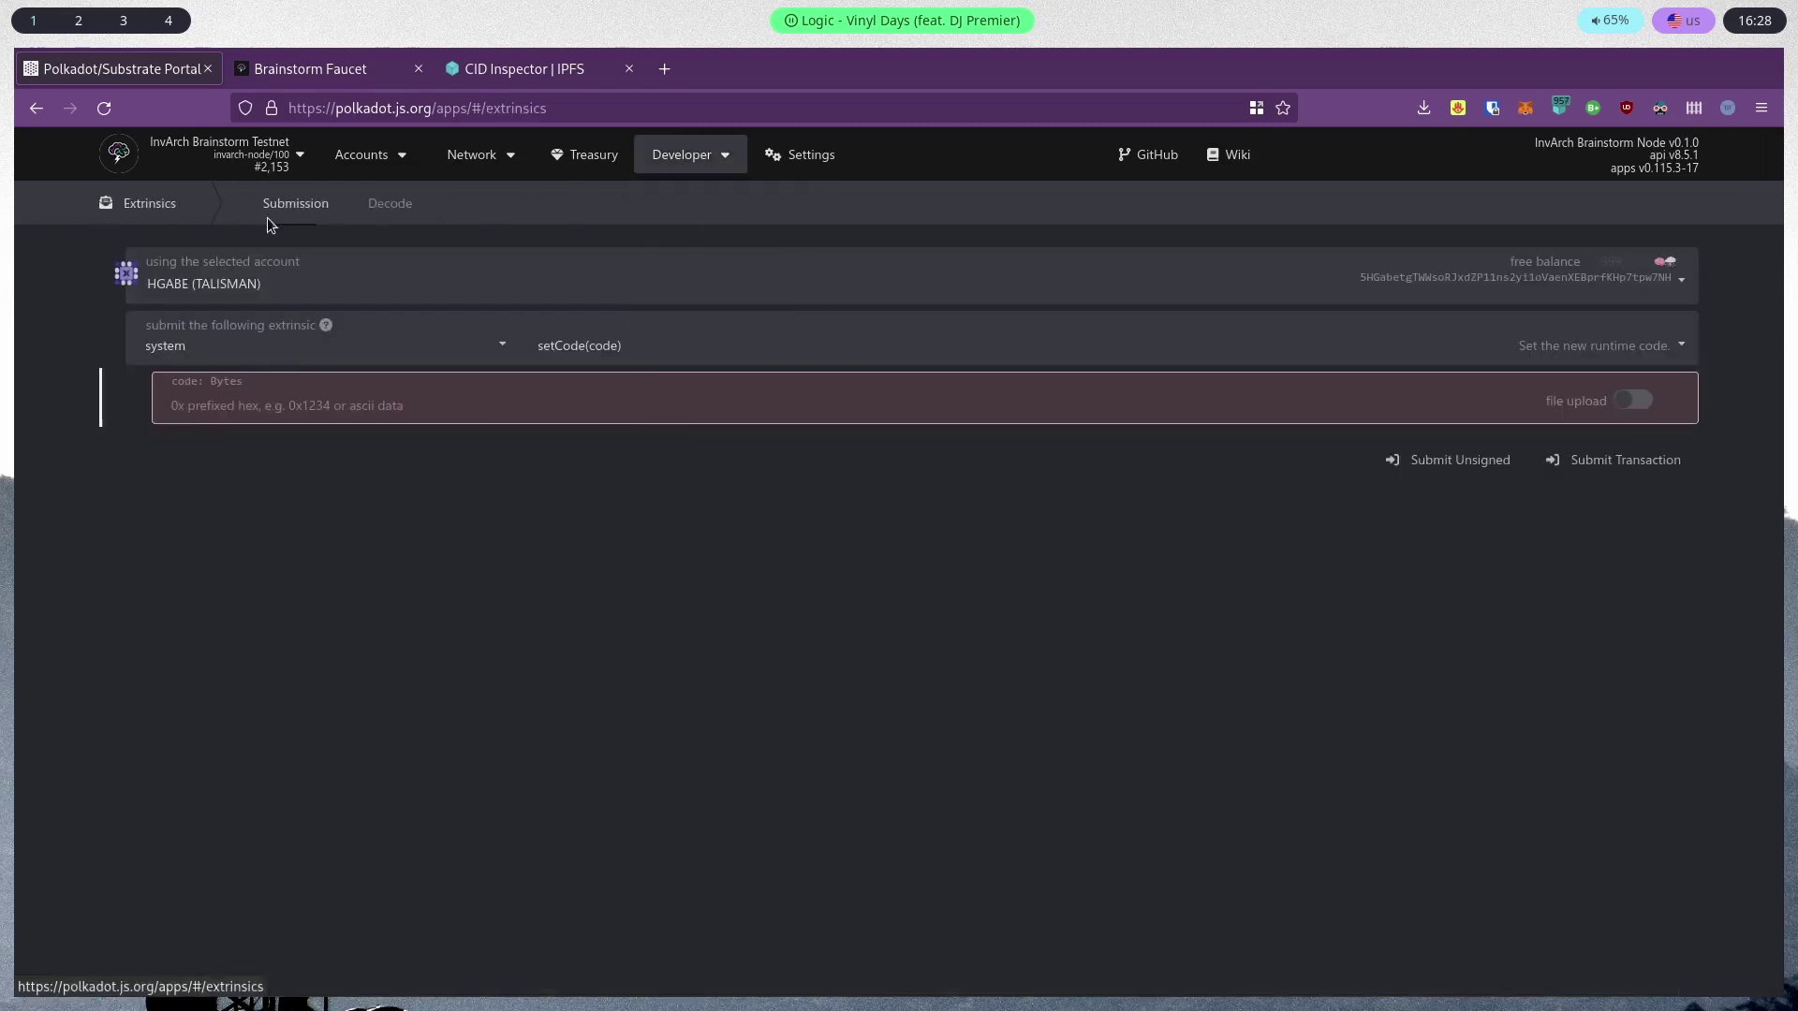
click(249, 276)
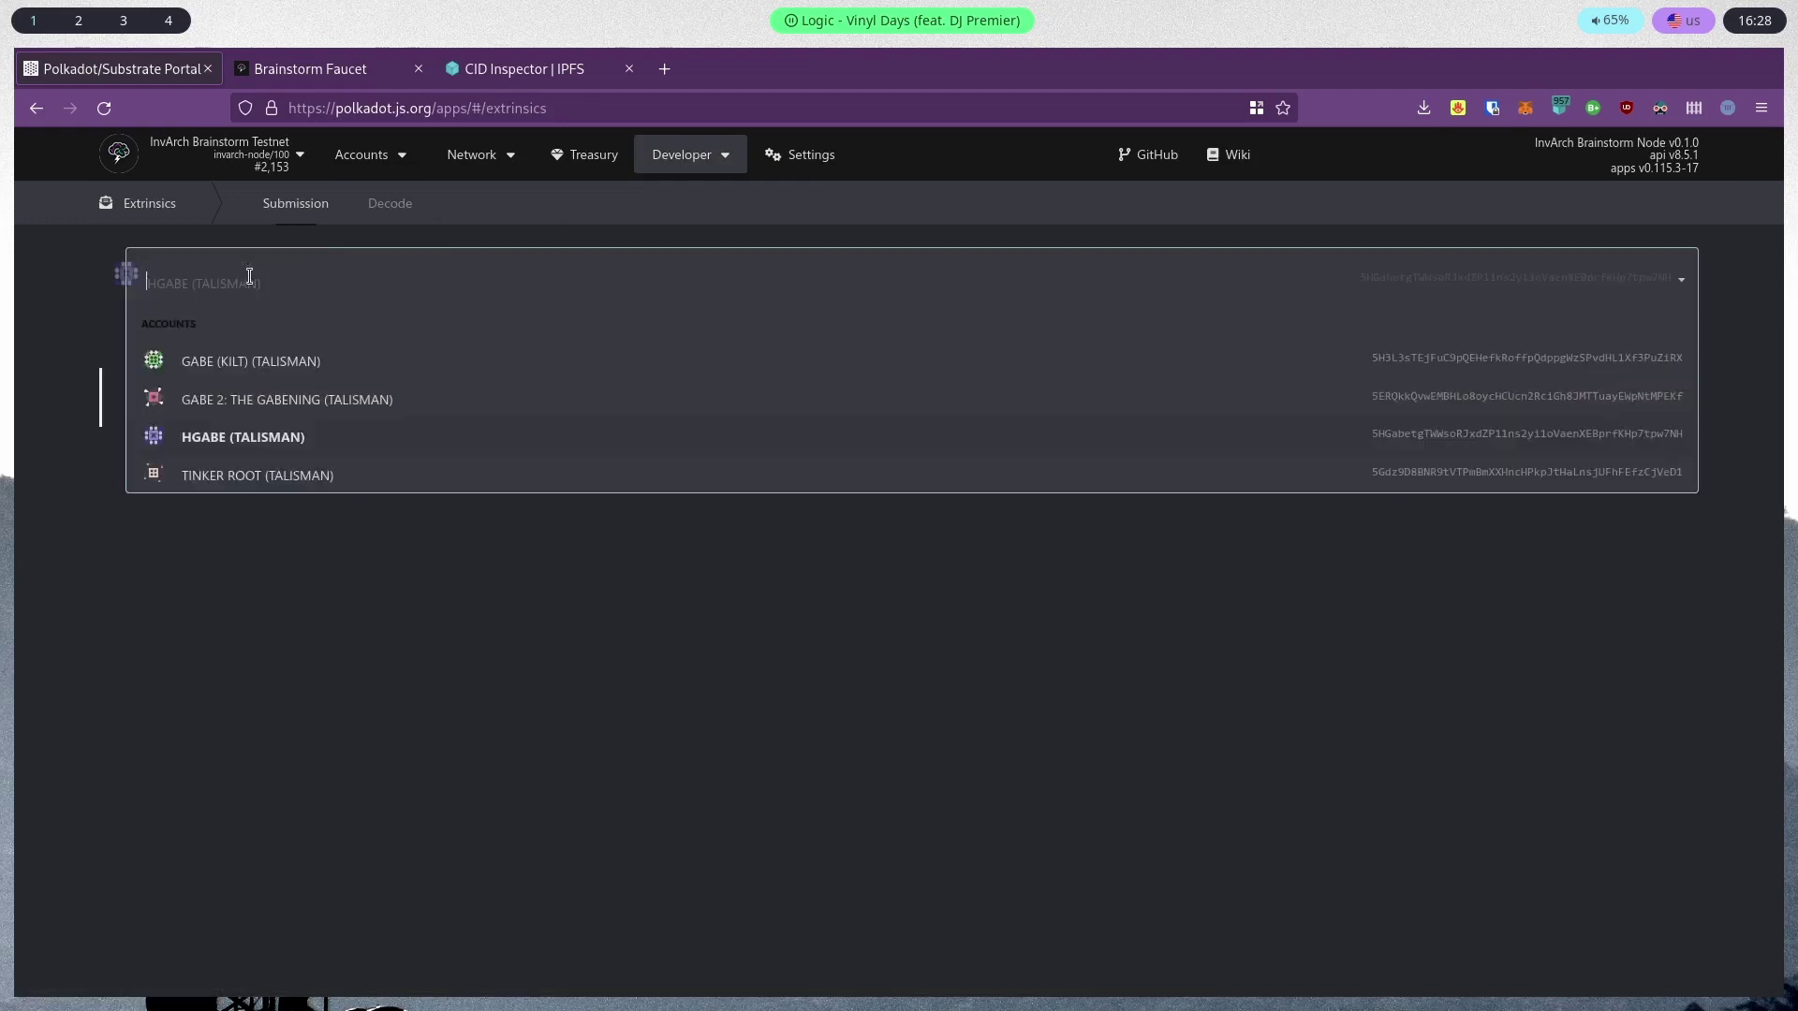
mouse_move(693, 155)
click(695, 225)
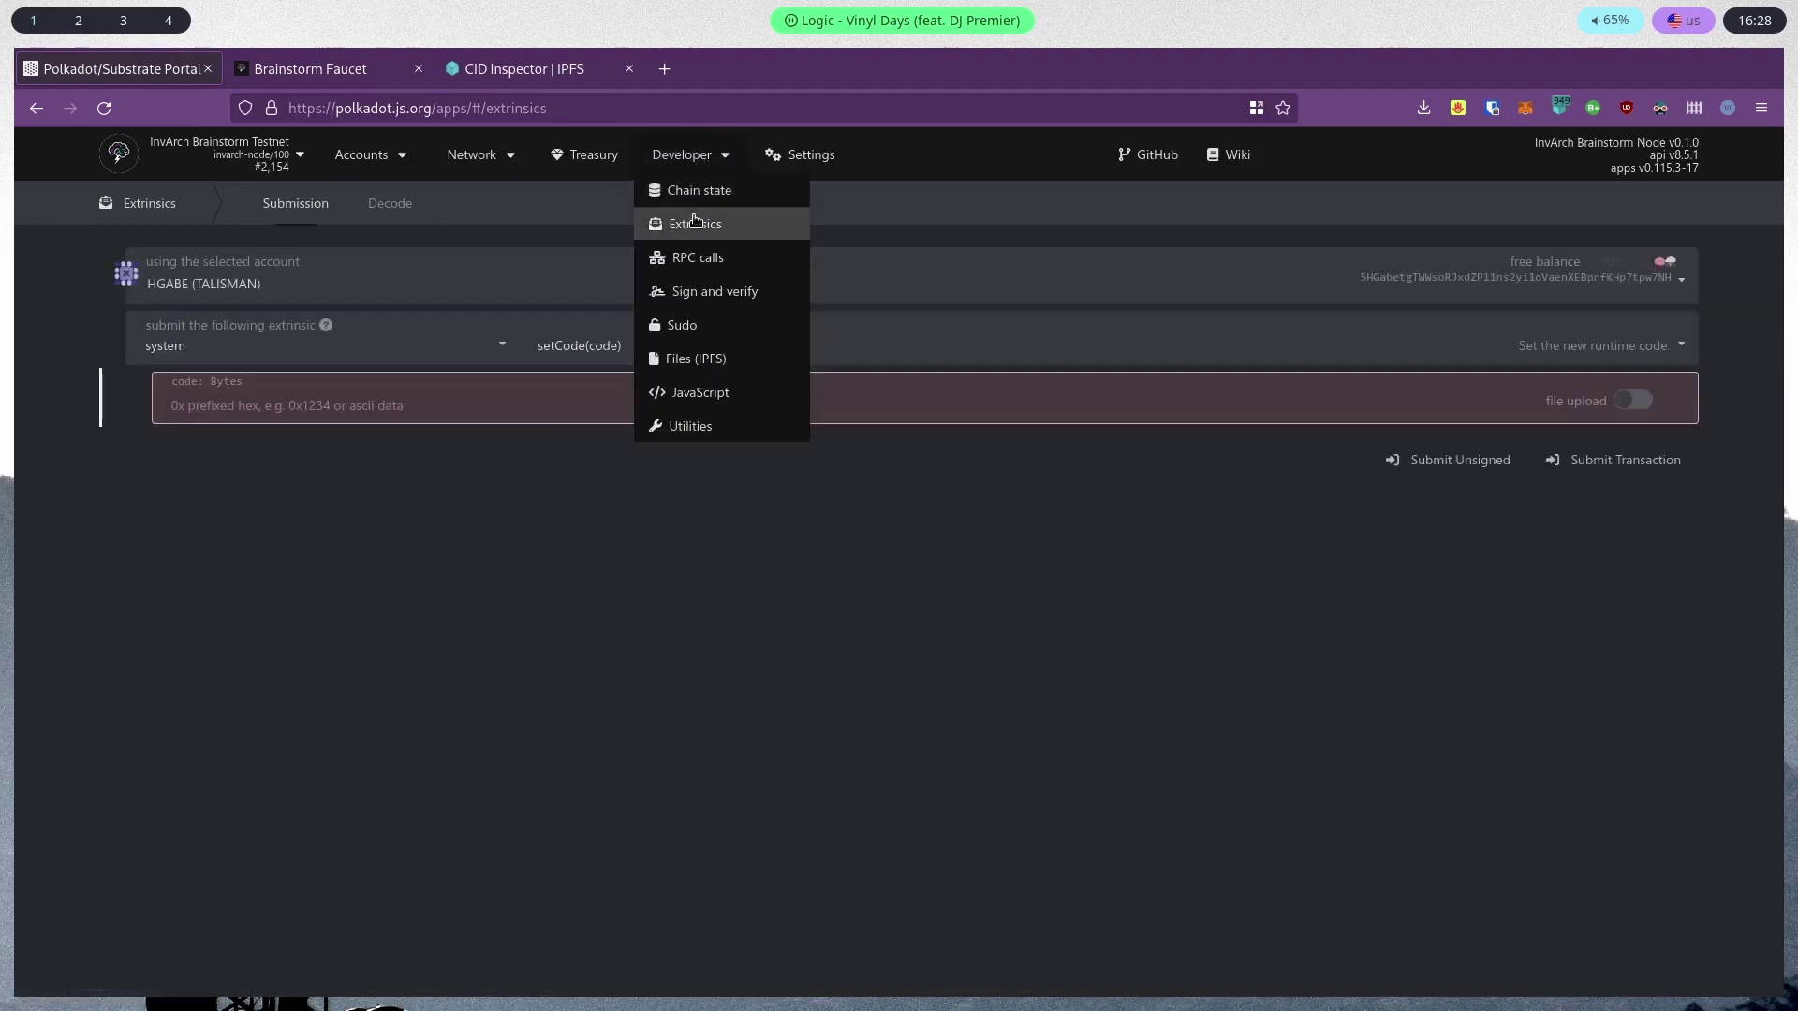
Choose the ipf pallet's mint(metadata, data) call as the extrinsic to submit
click(309, 346)
scroll(375, 486, up, 5)
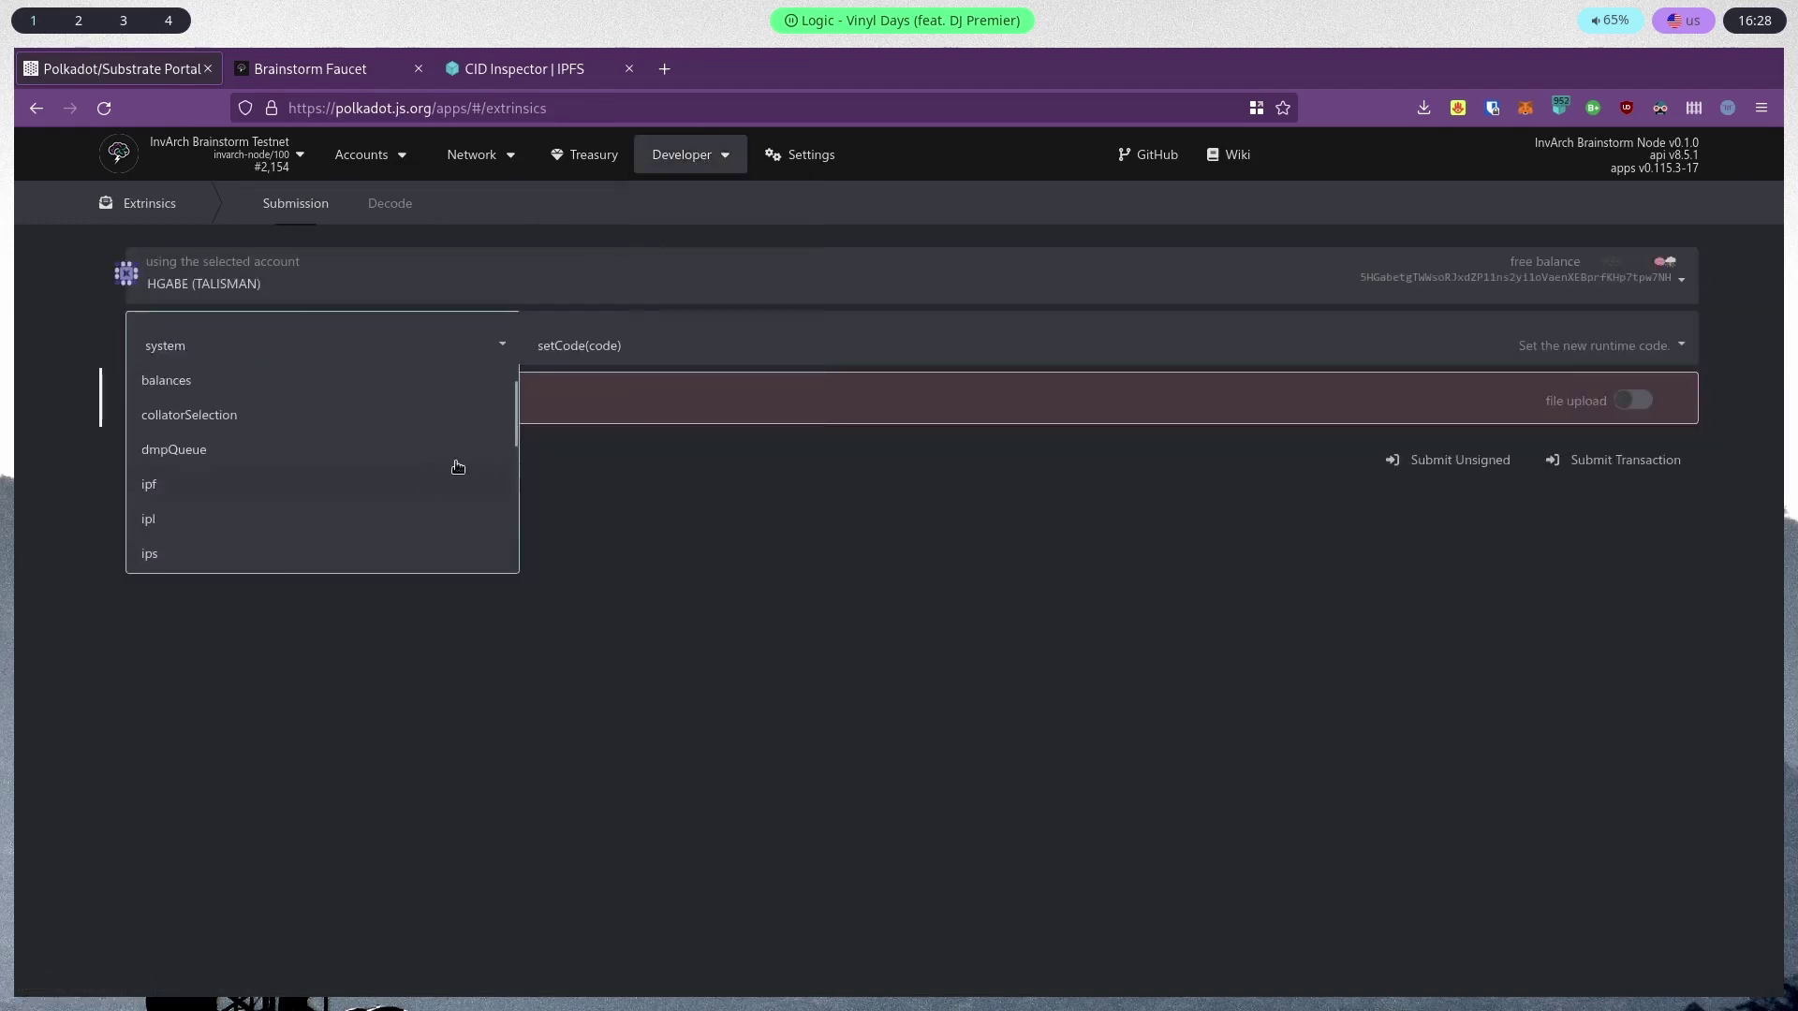
drag(514, 393, 459, 427)
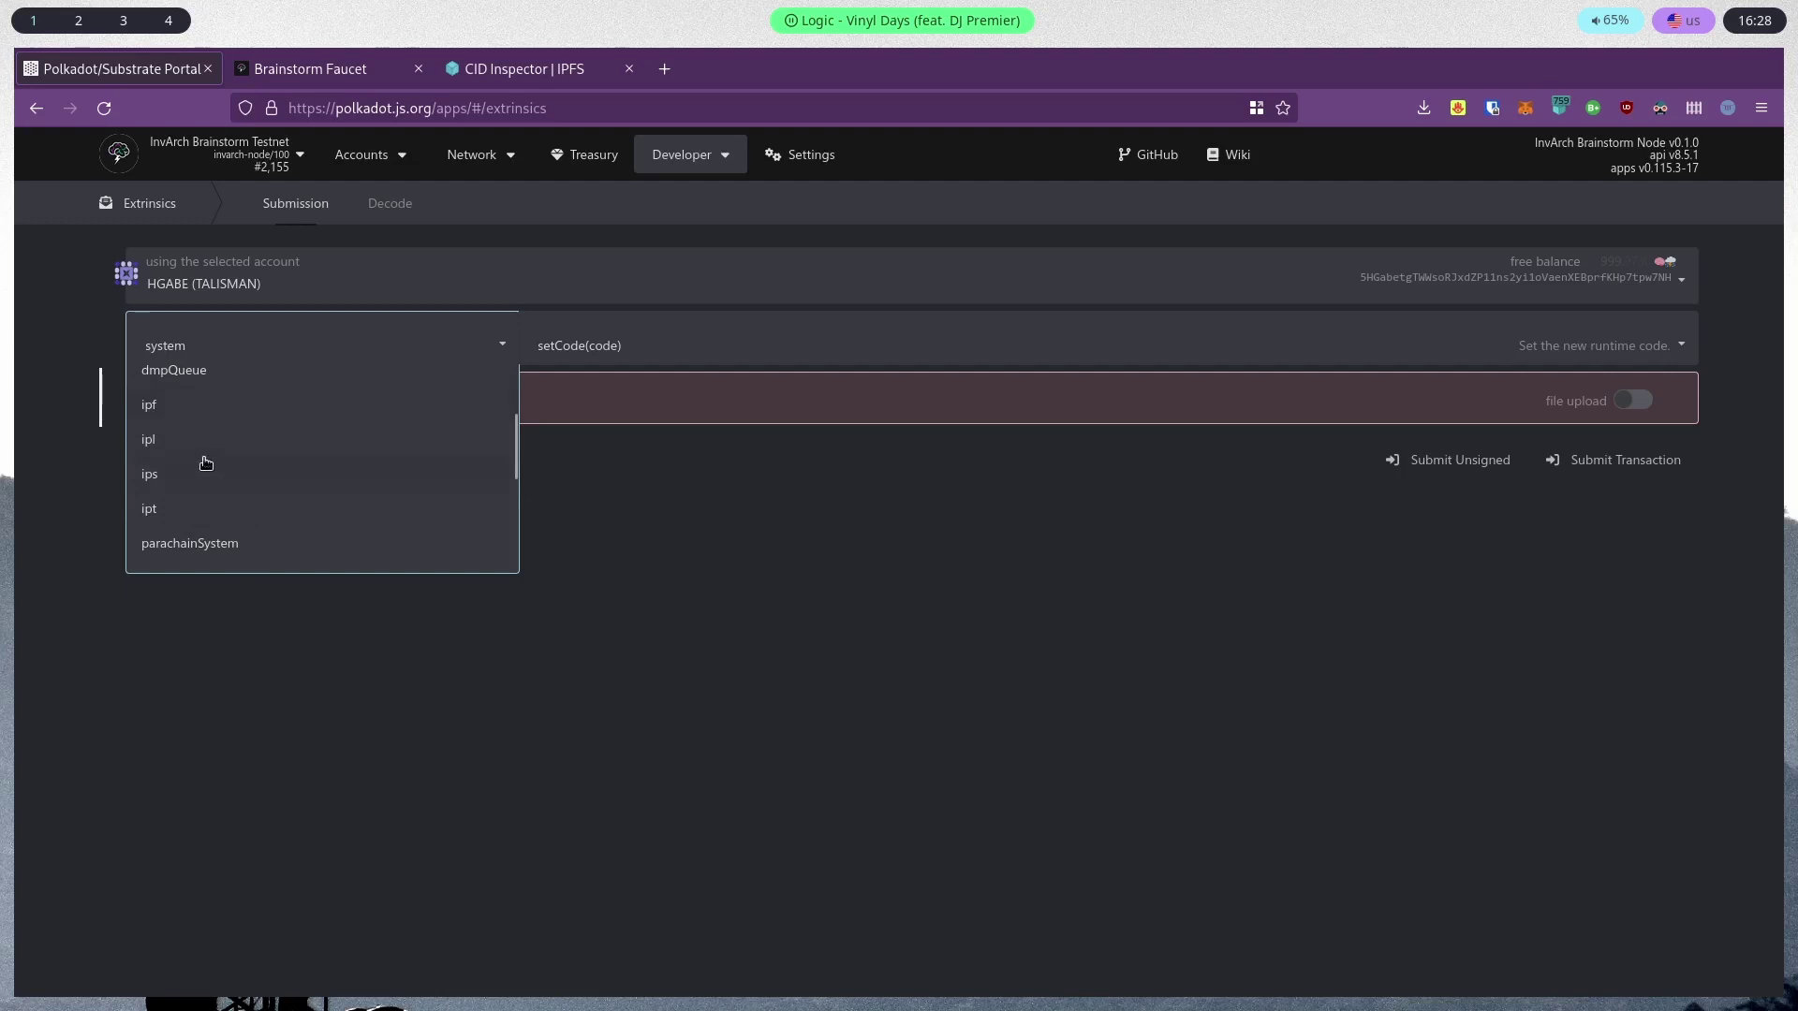
click(193, 406)
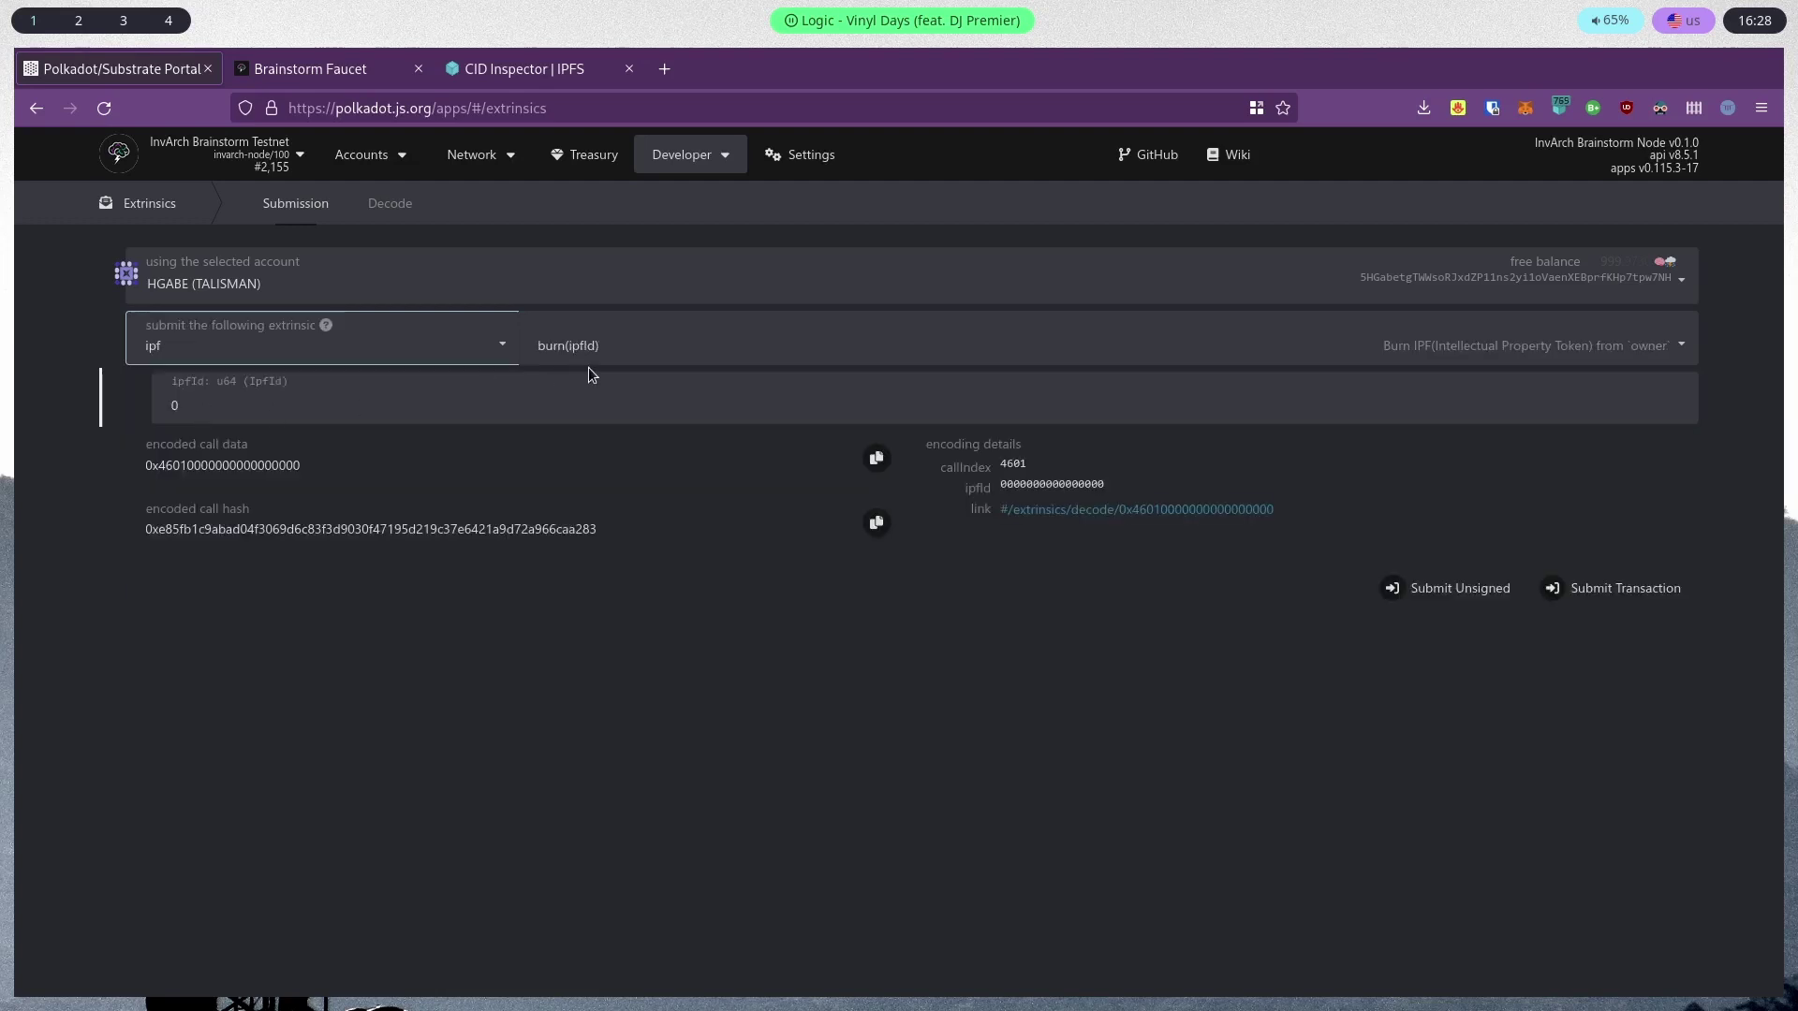
click(614, 352)
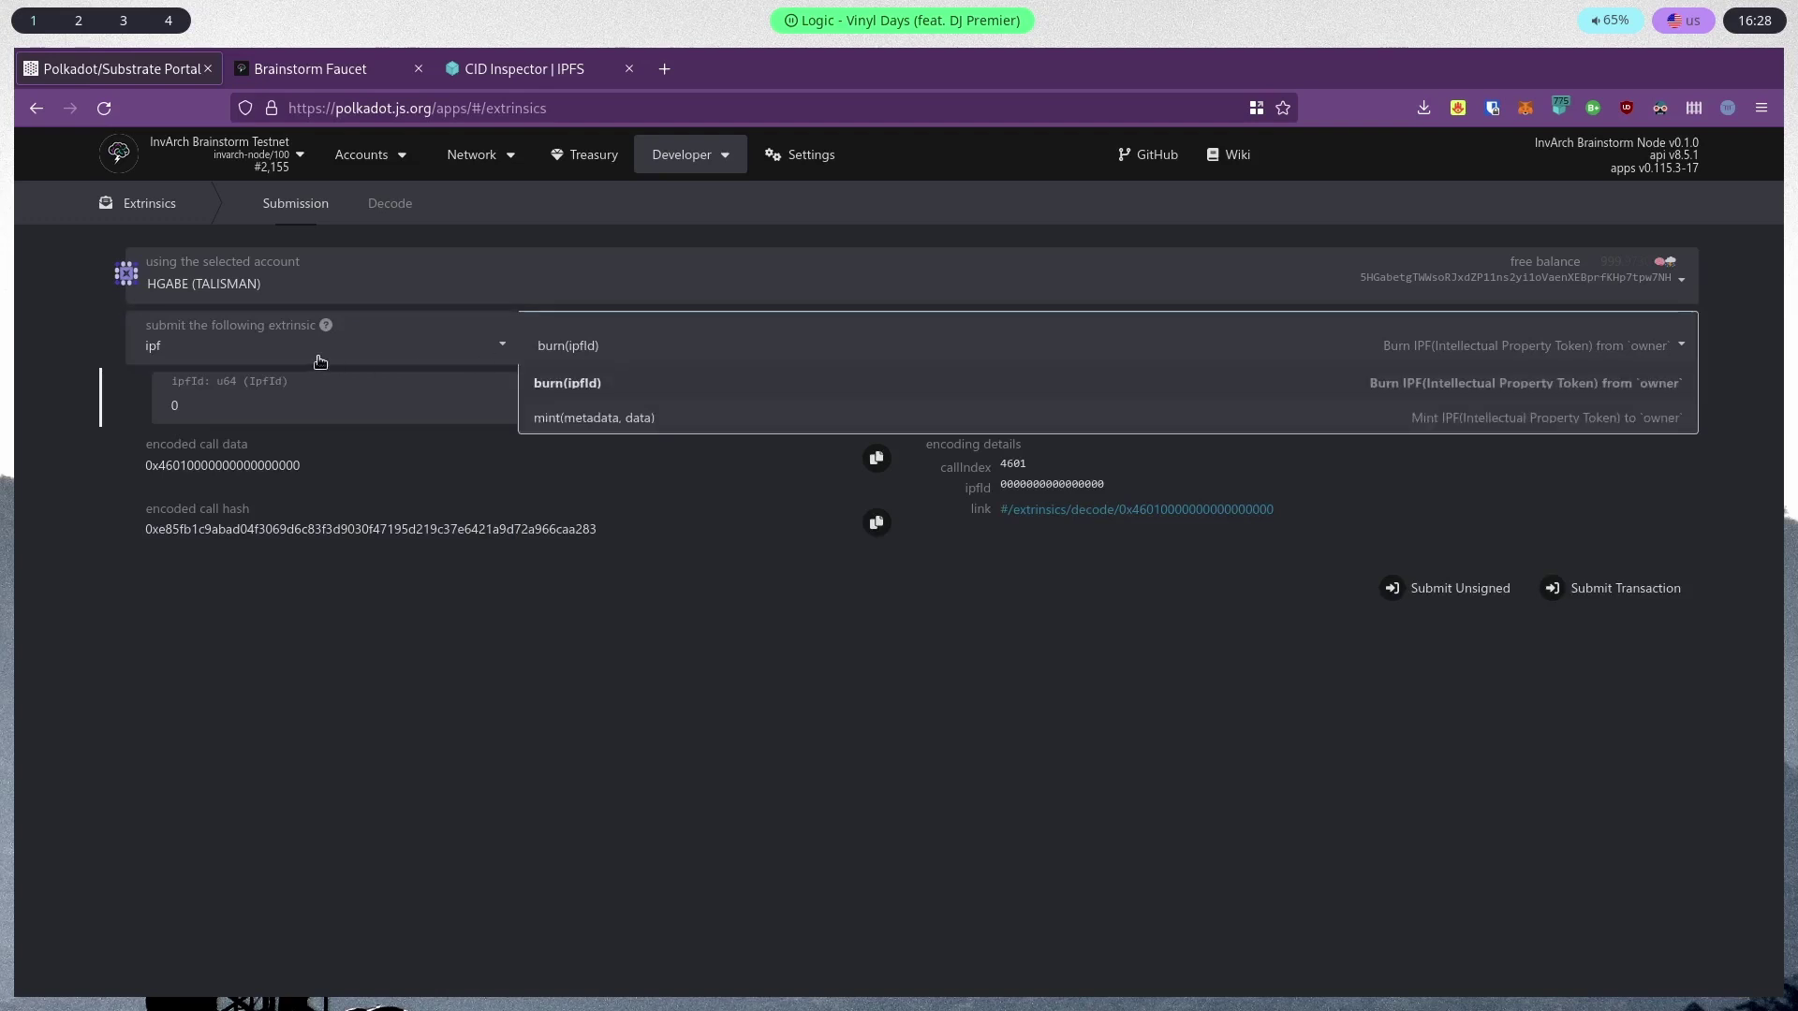
click(591, 423)
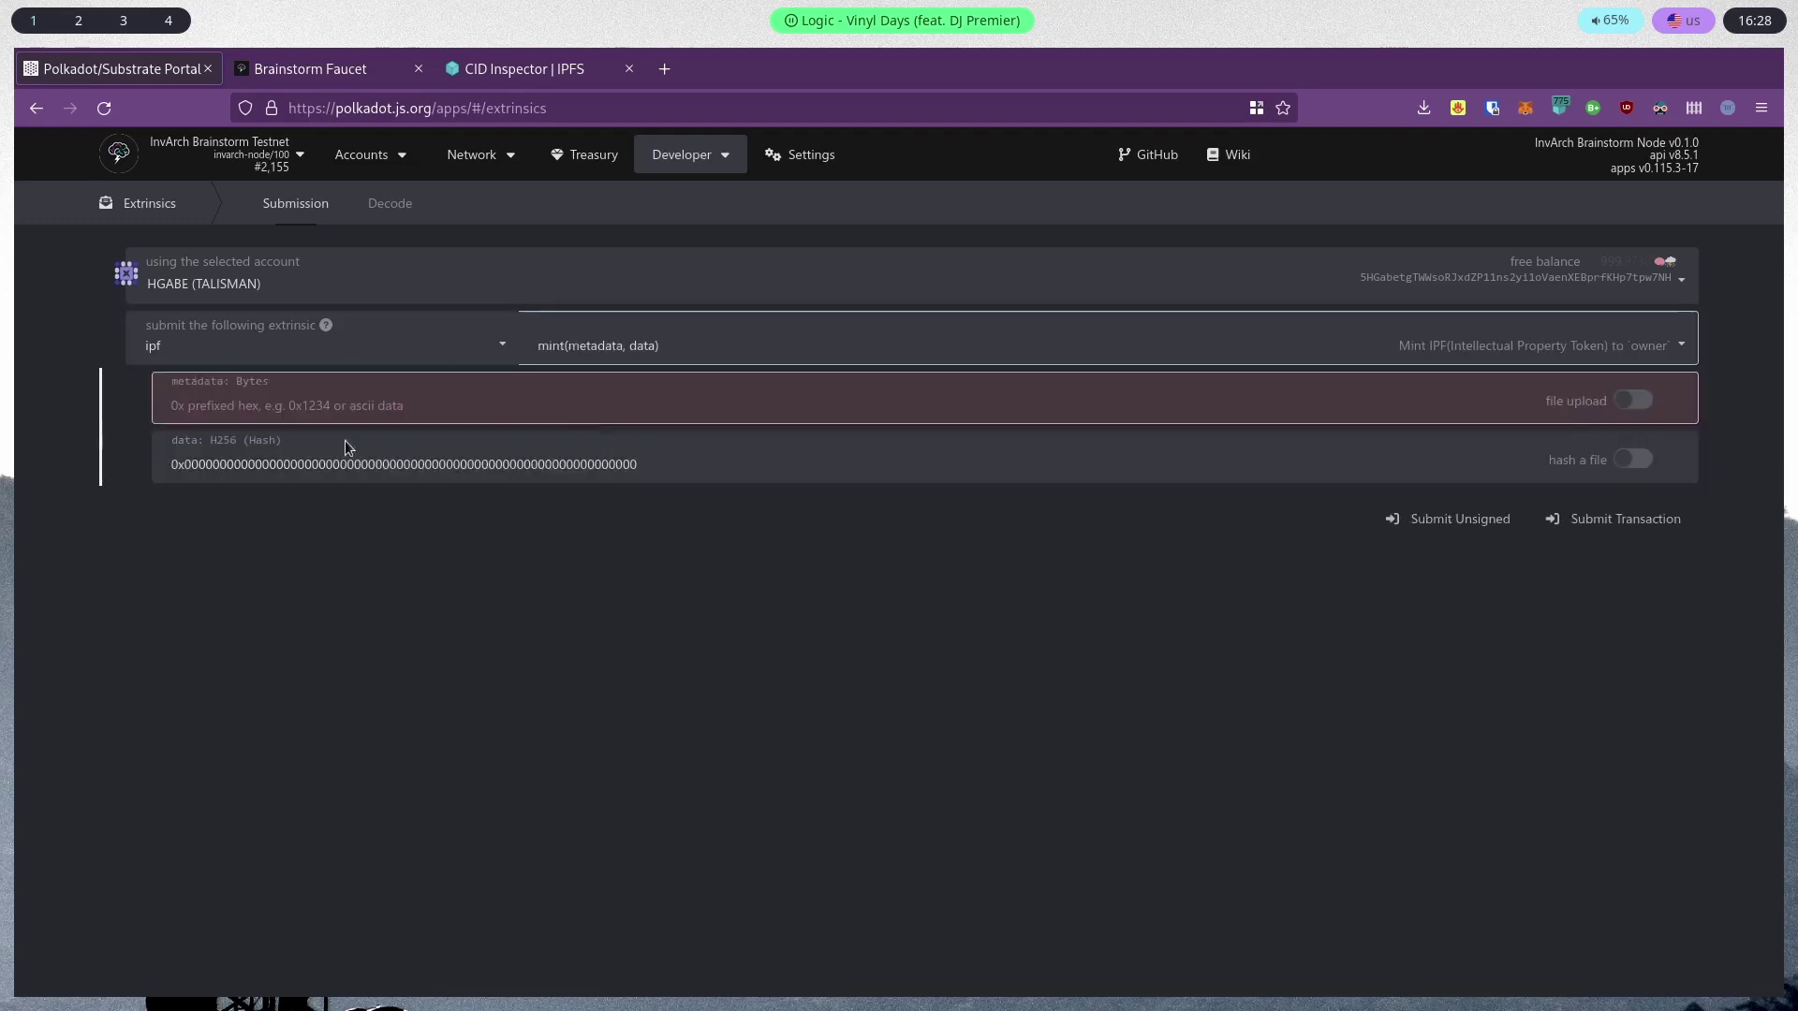
Set the mint call's metadata to homepage.html and replace its data hash with the copied CID digest
text(homep)
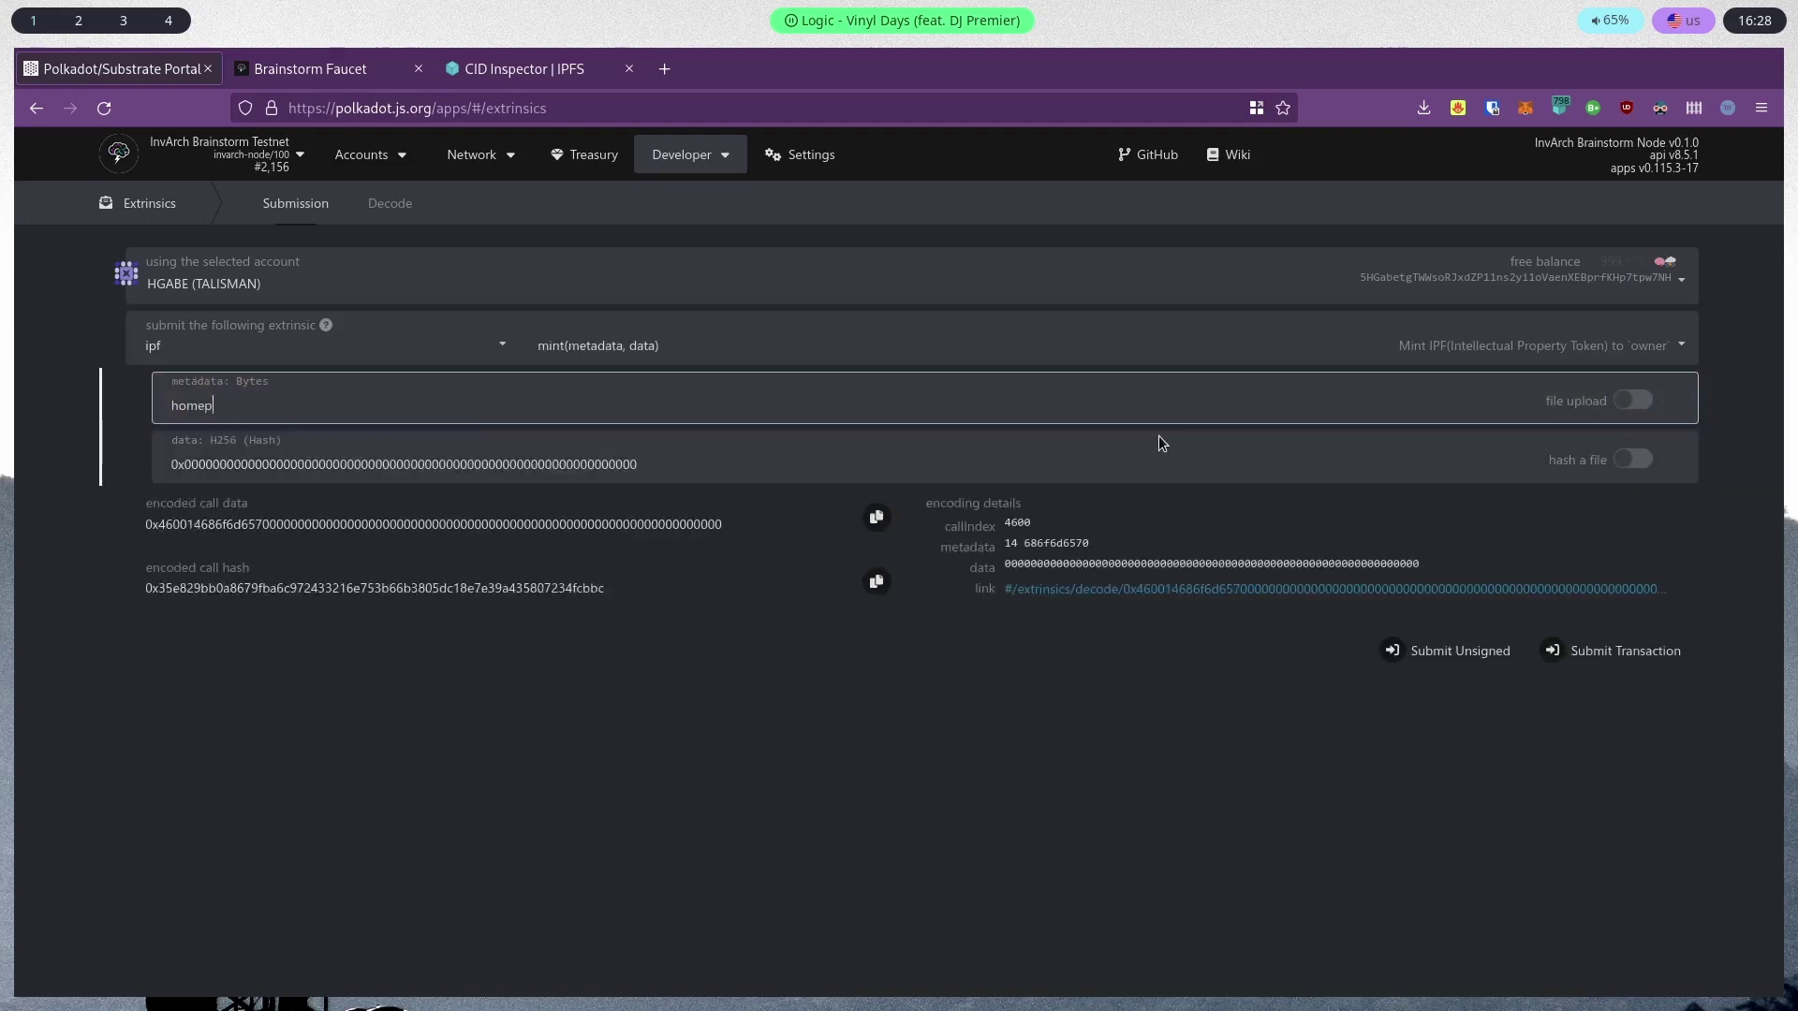
text(age.html)
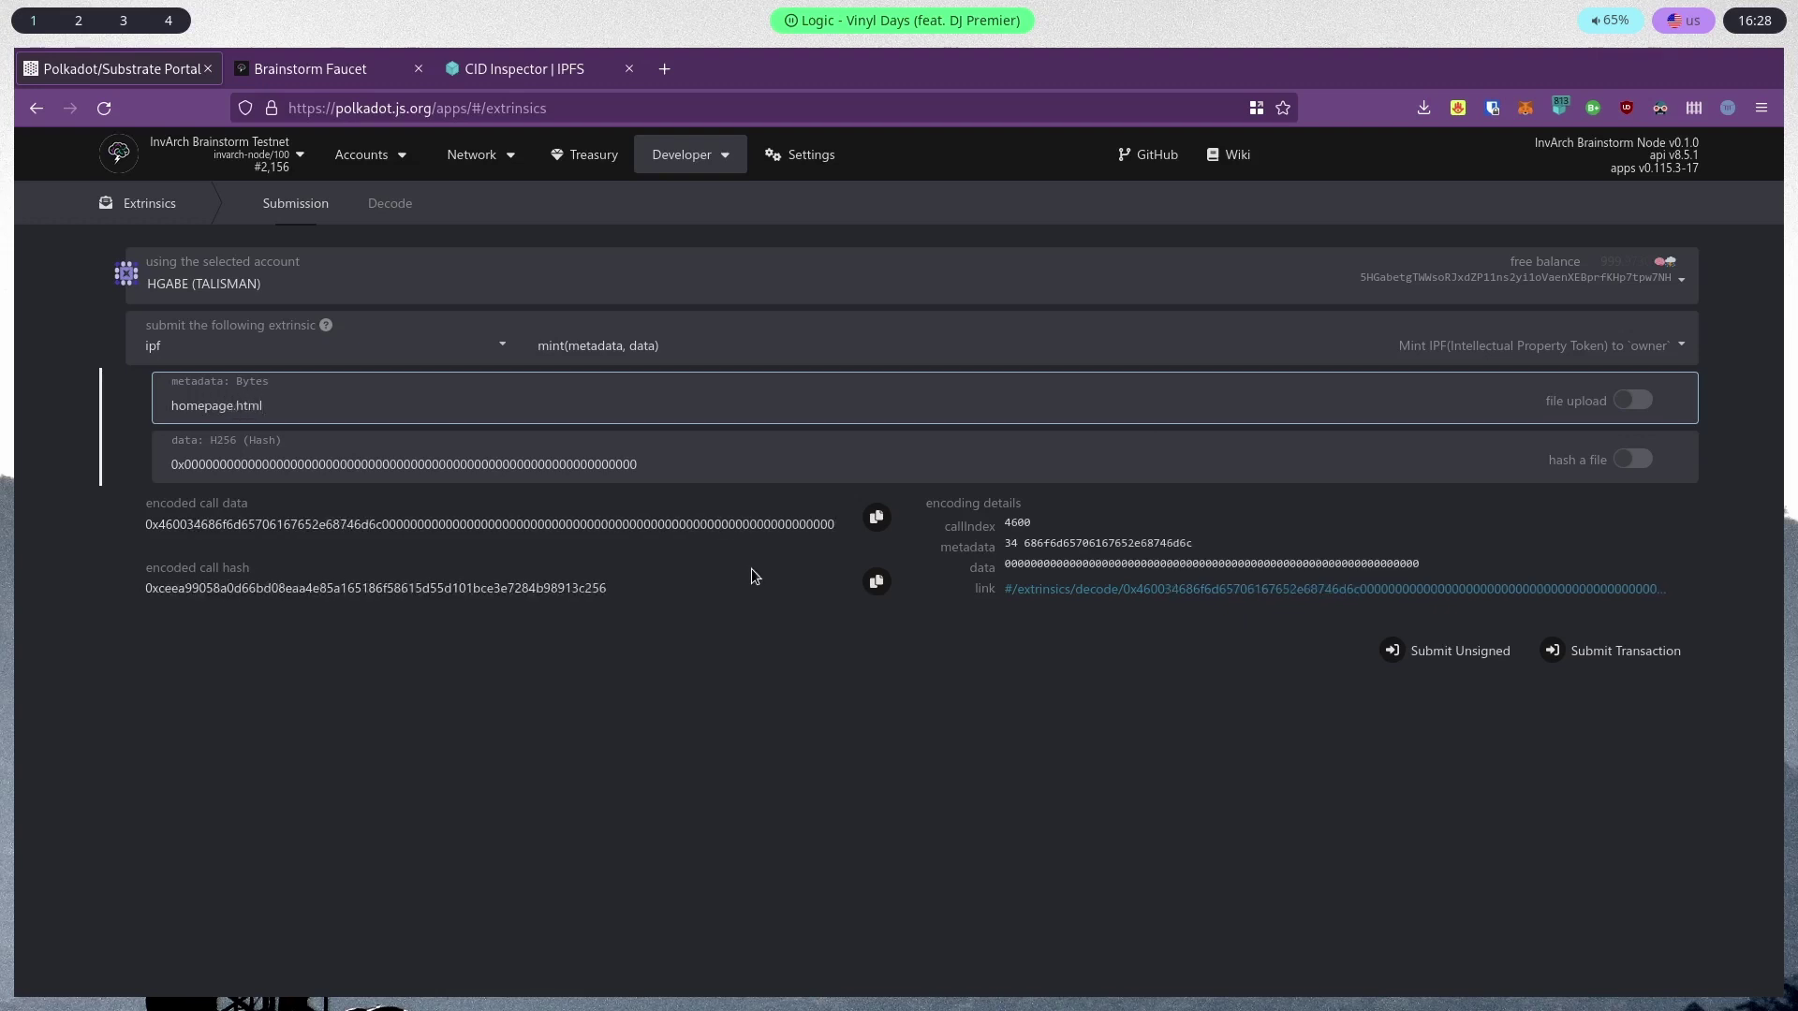
drag(726, 463, 162, 464)
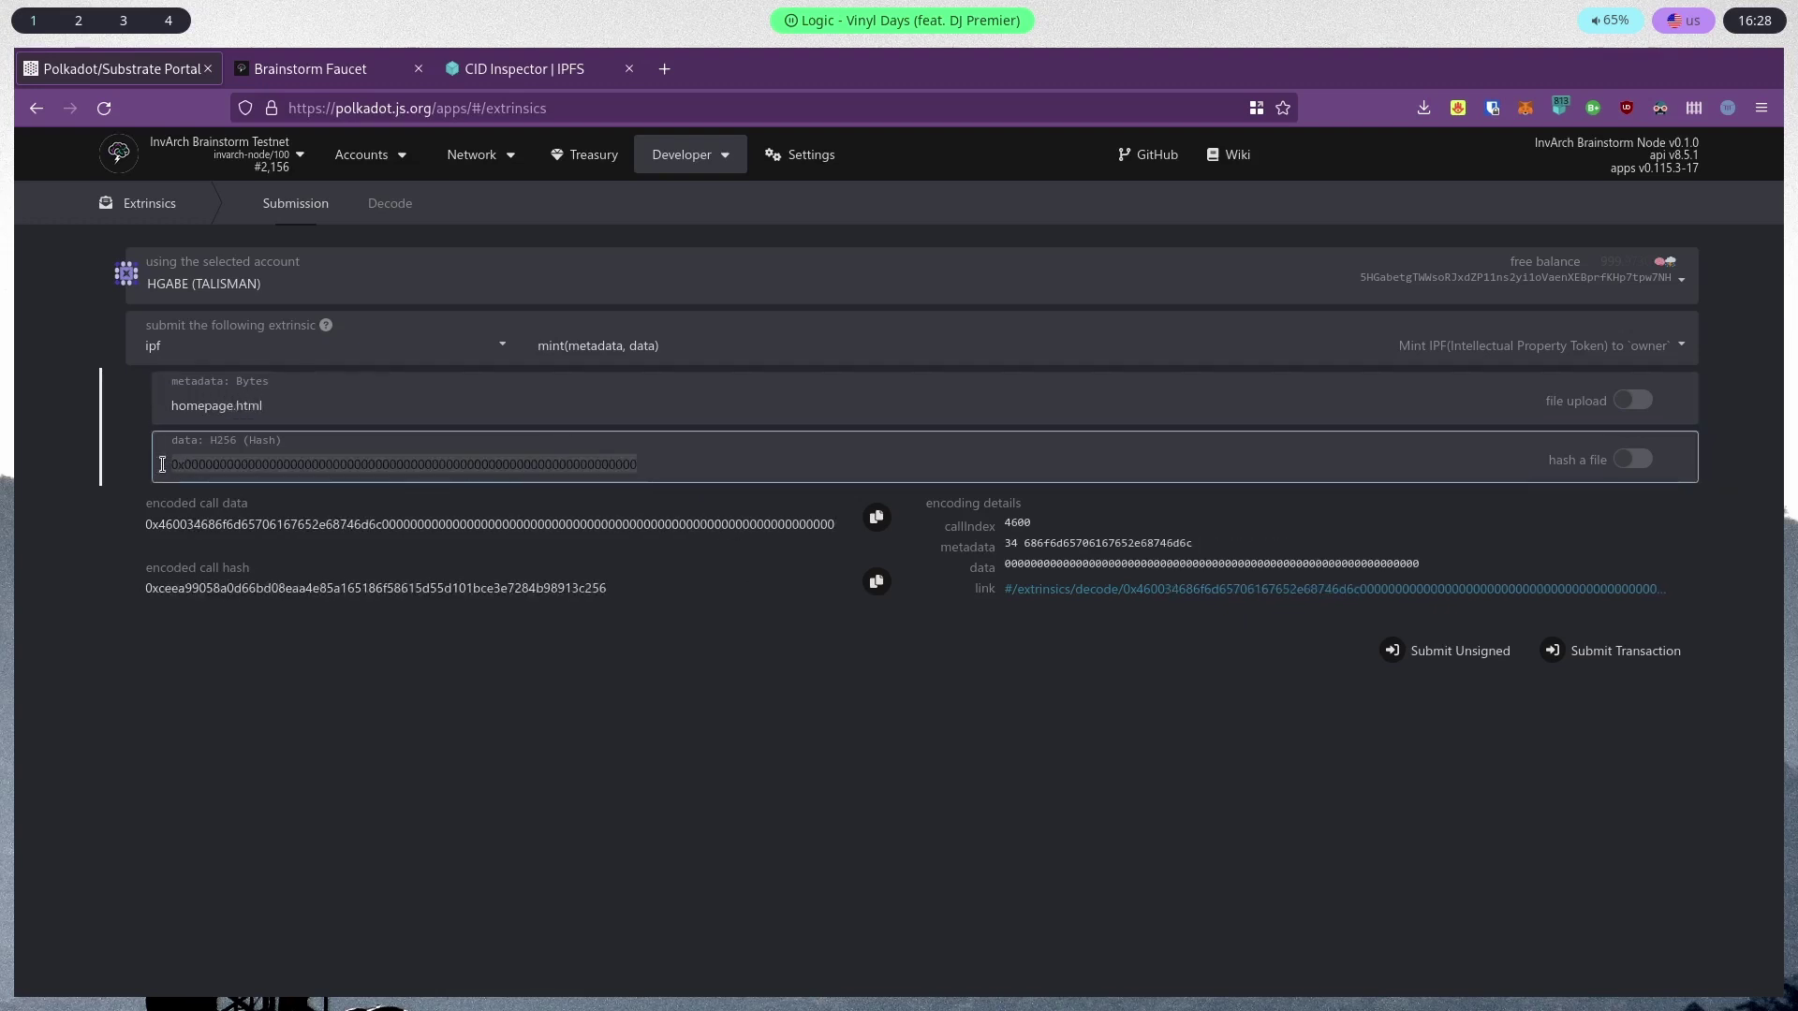
key(BackSpace)
key(ctrl+v)
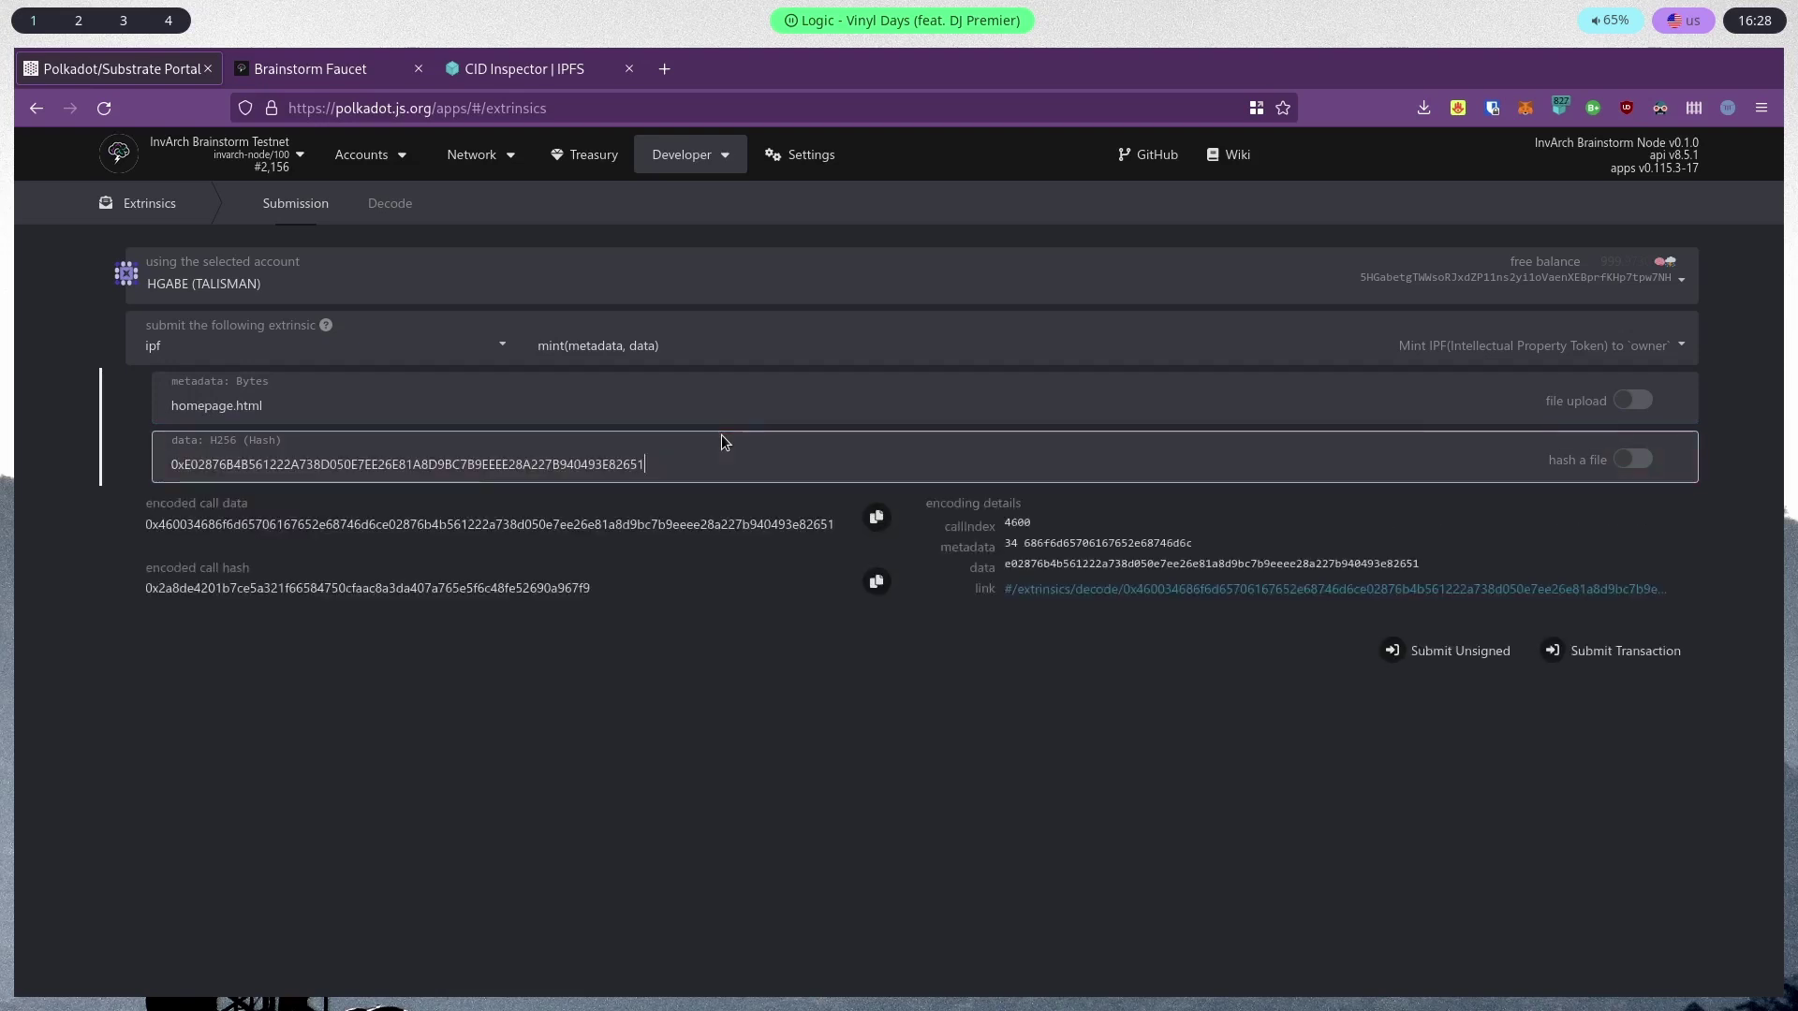
drag(662, 460, 59, 453)
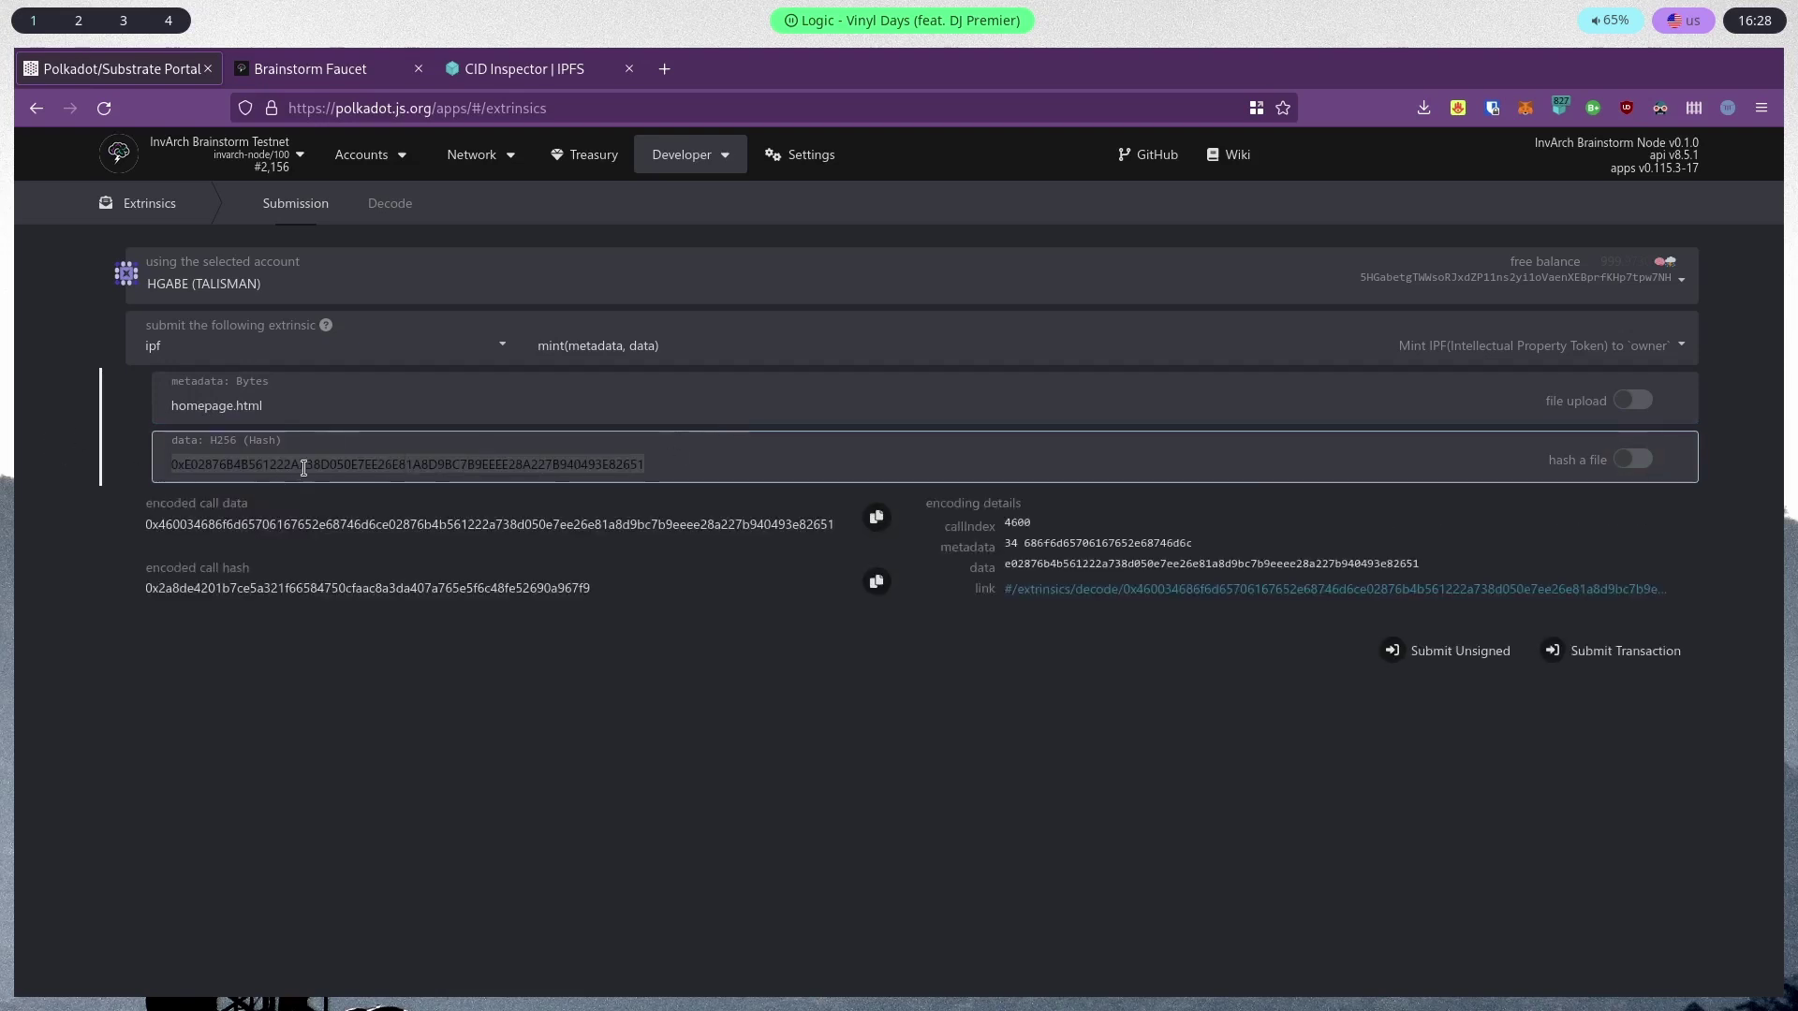
key(Right)
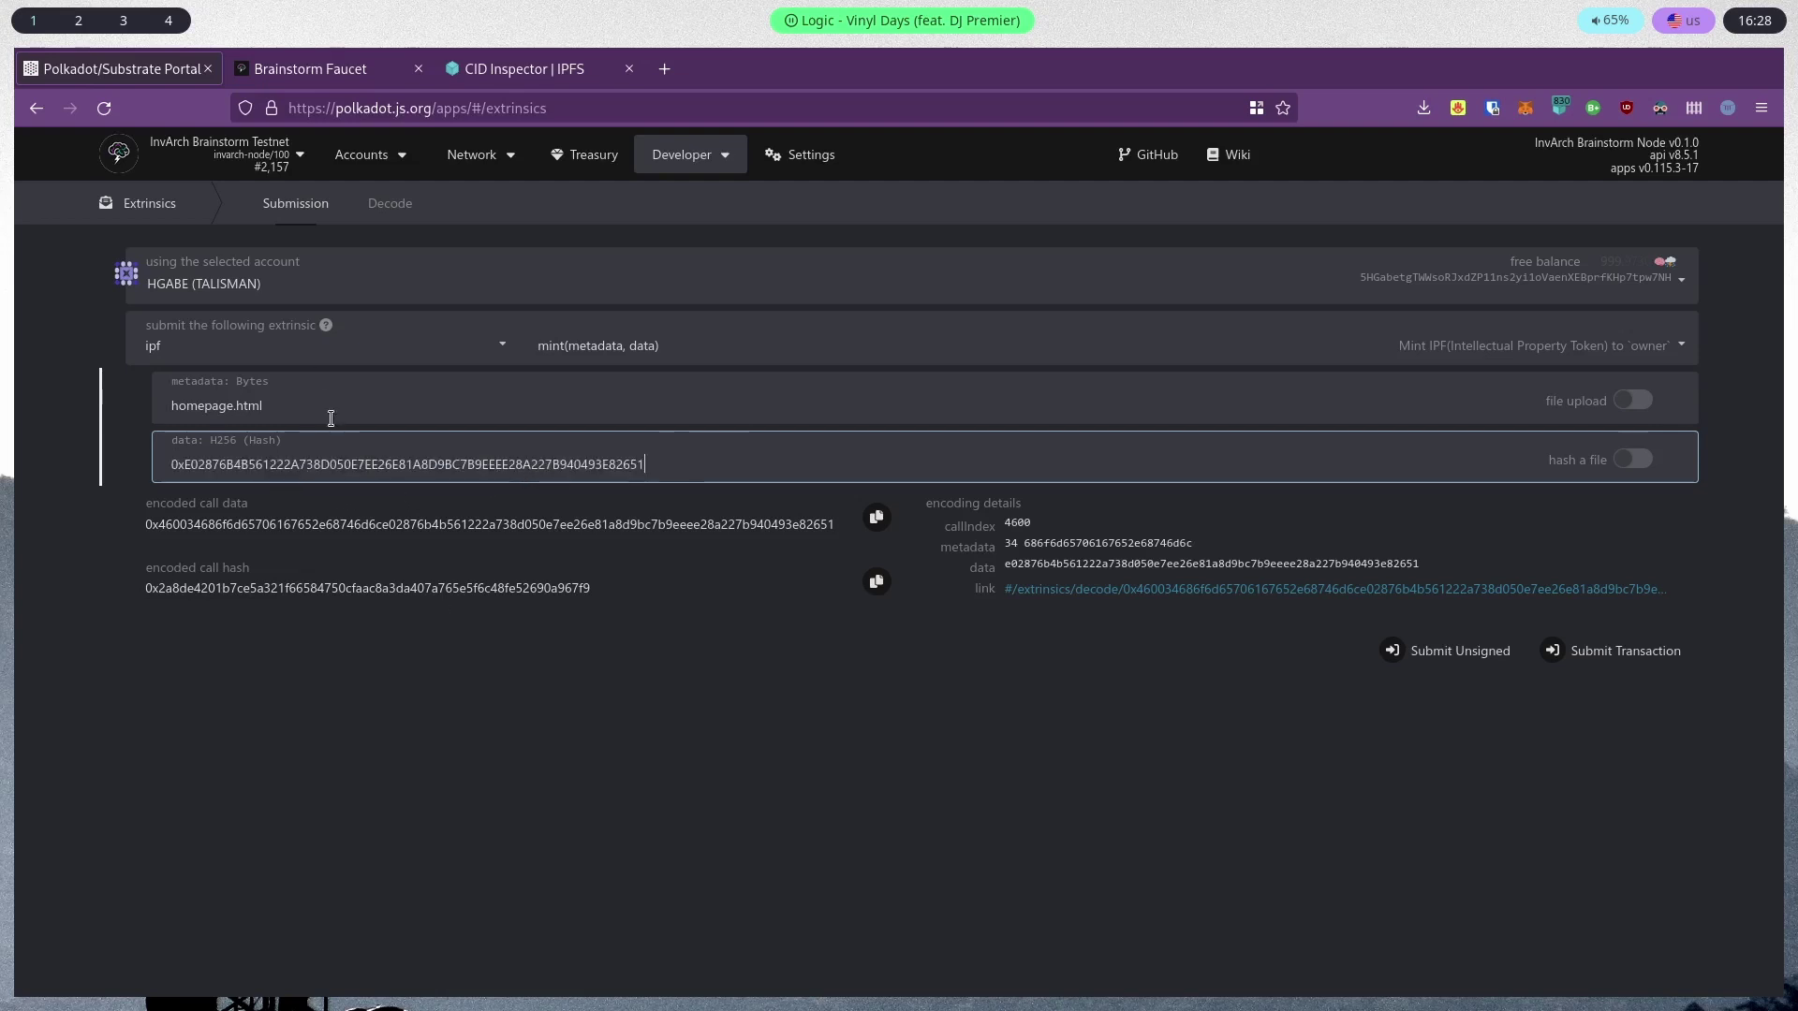
double_click(448, 466)
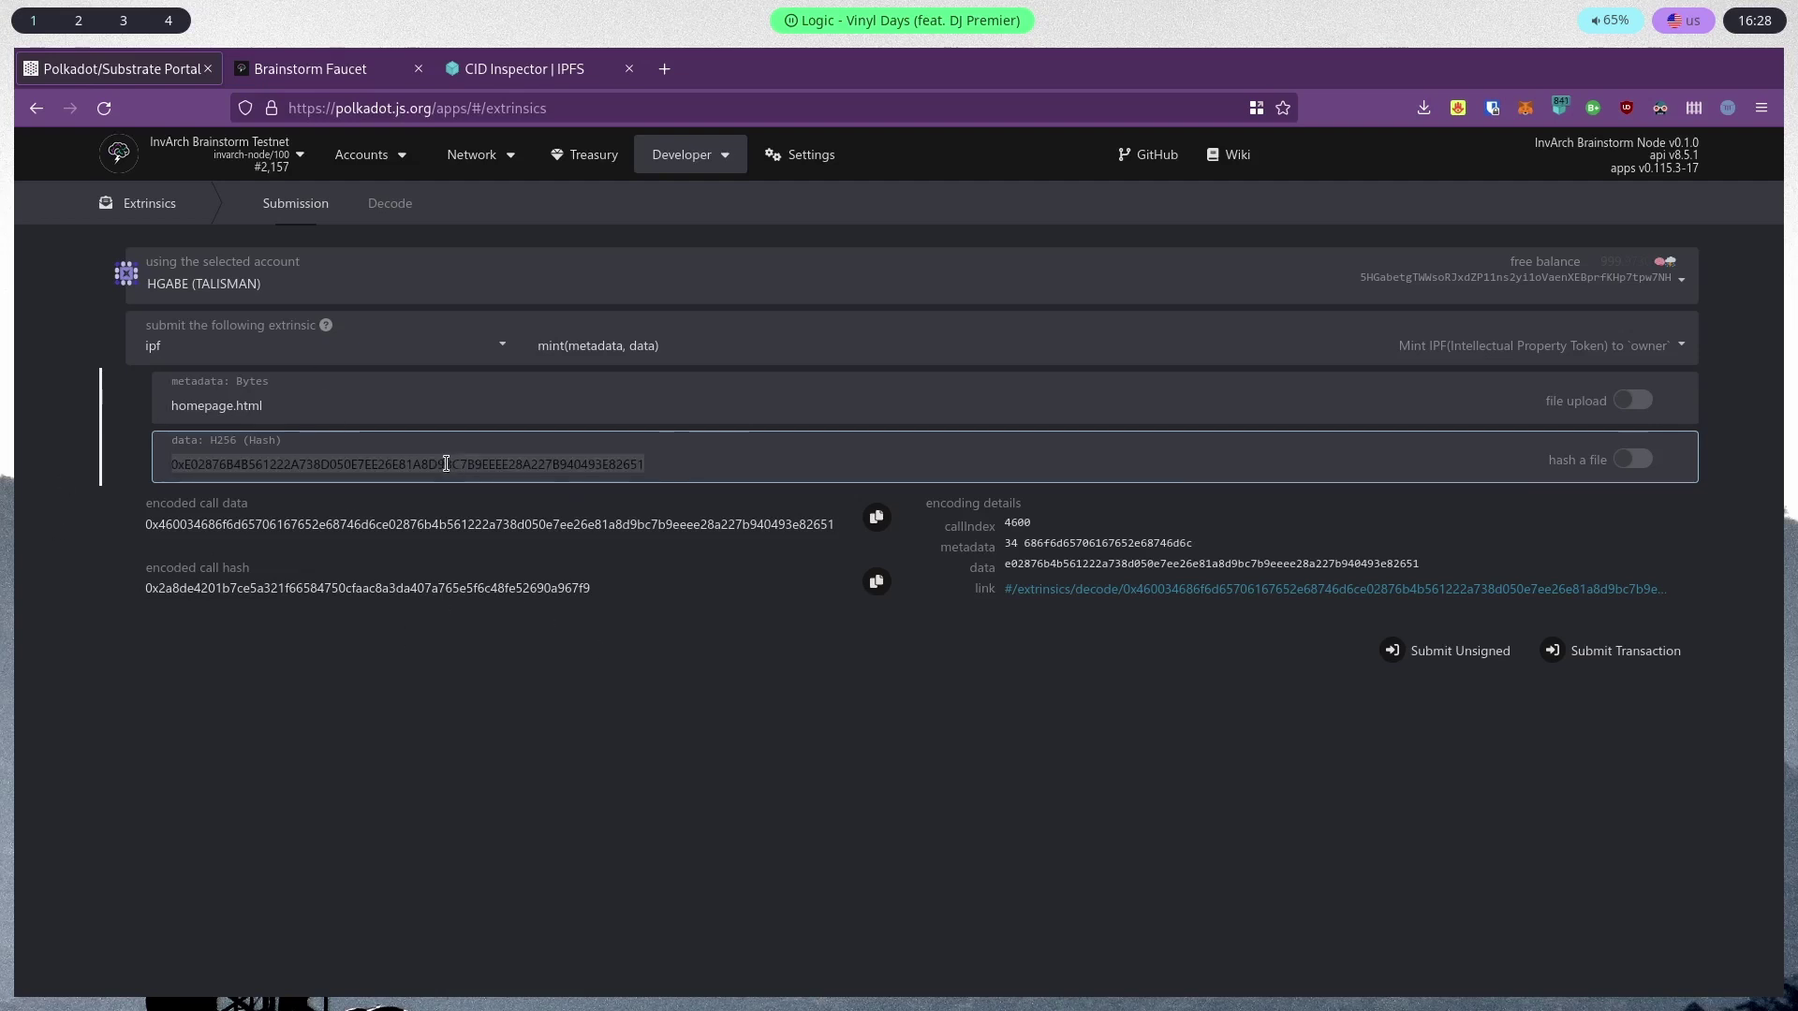
click(798, 461)
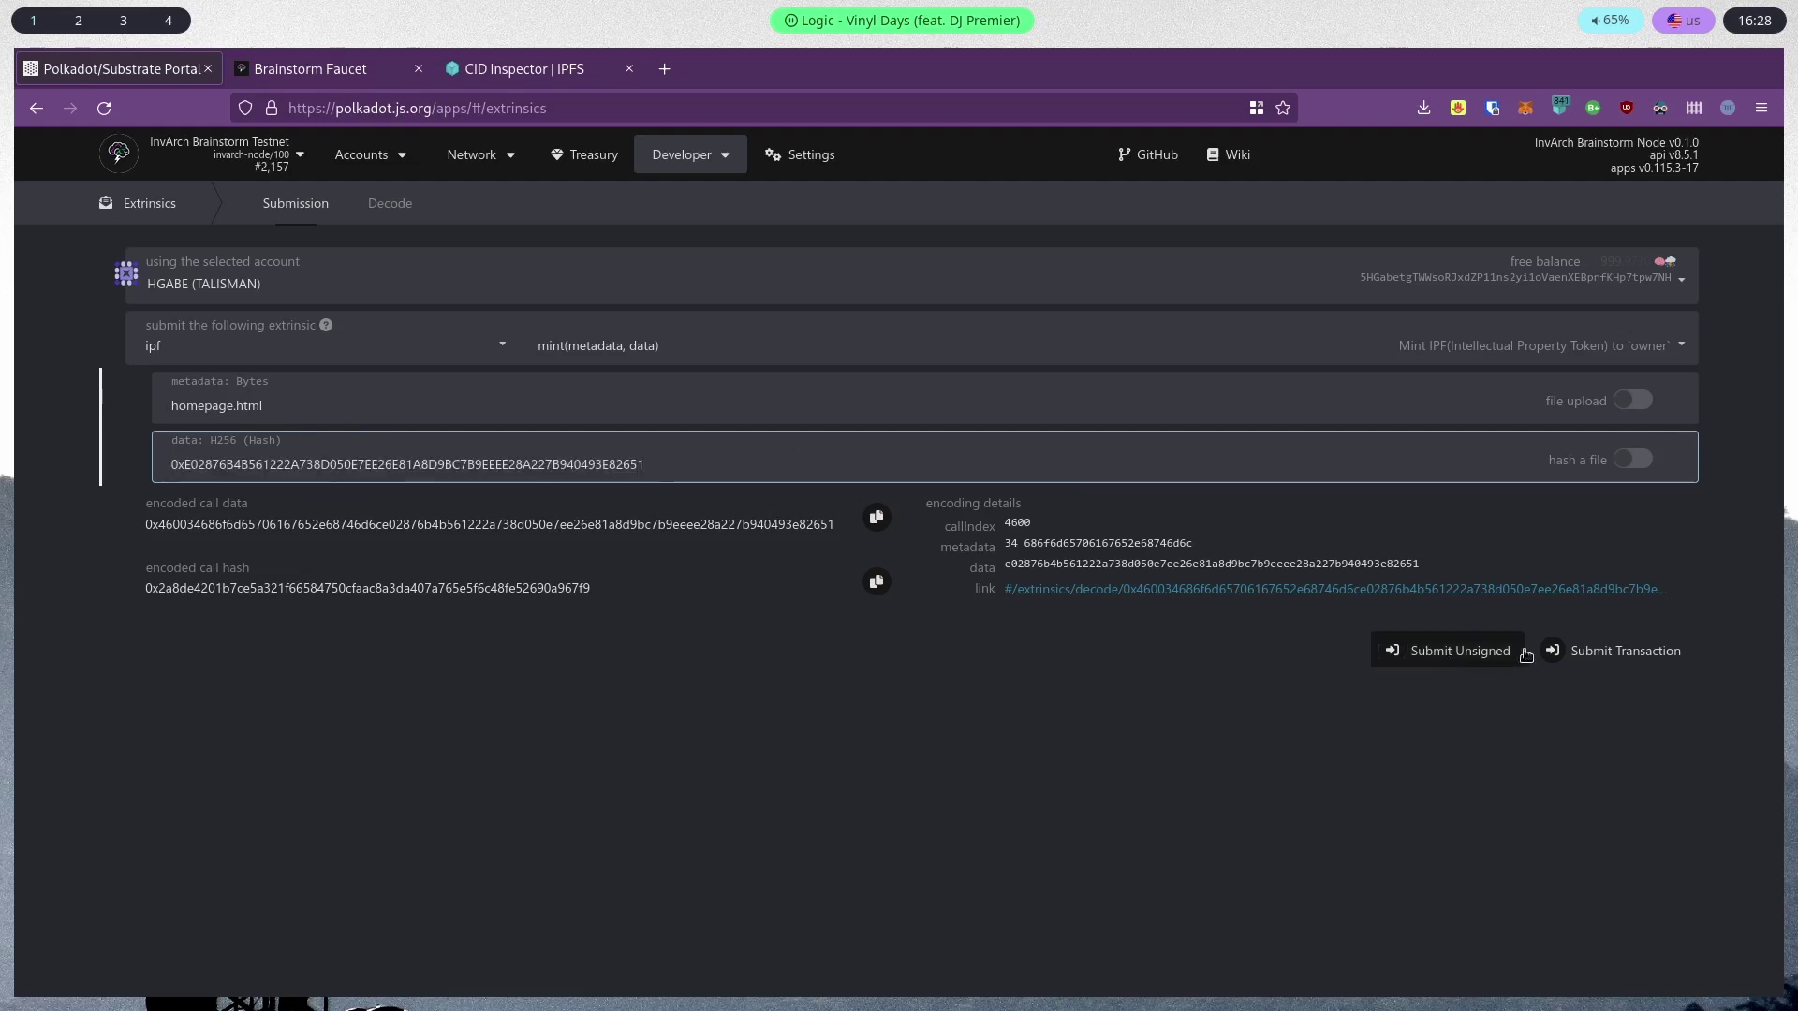
Submit the mint transaction with a signature and approve the request in the wallet
click(1581, 663)
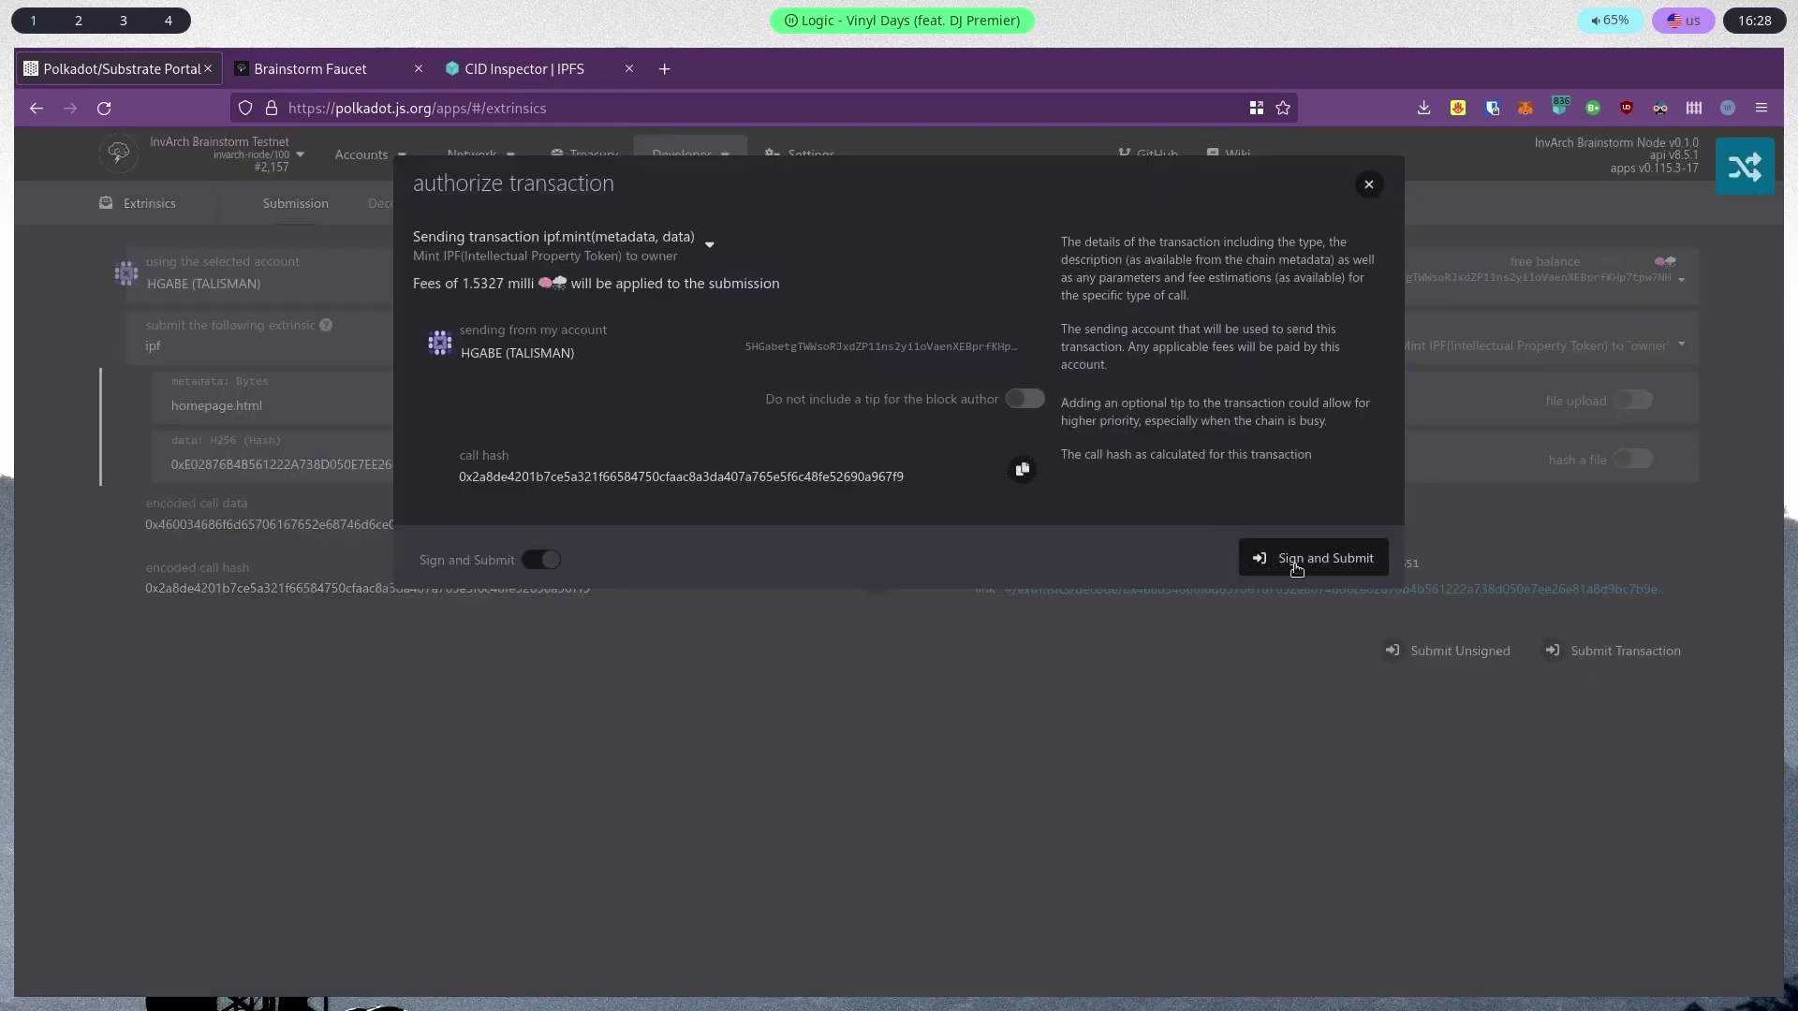
click(1306, 559)
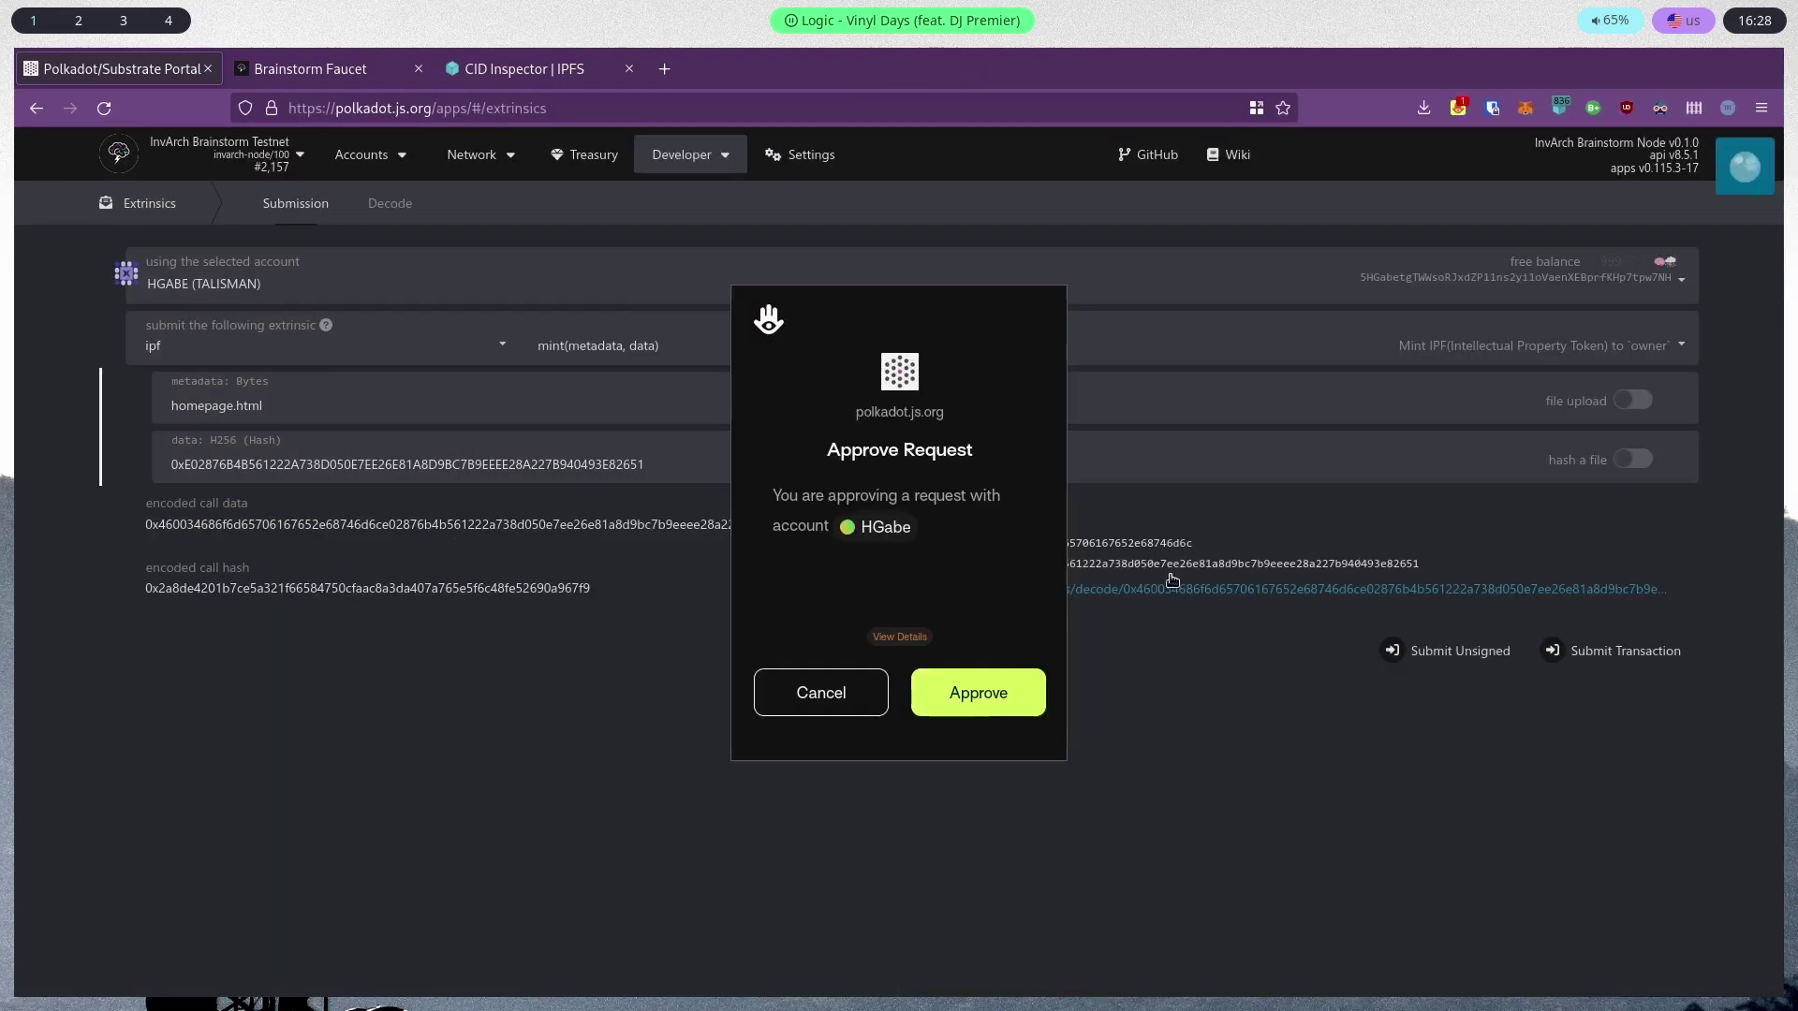
click(992, 714)
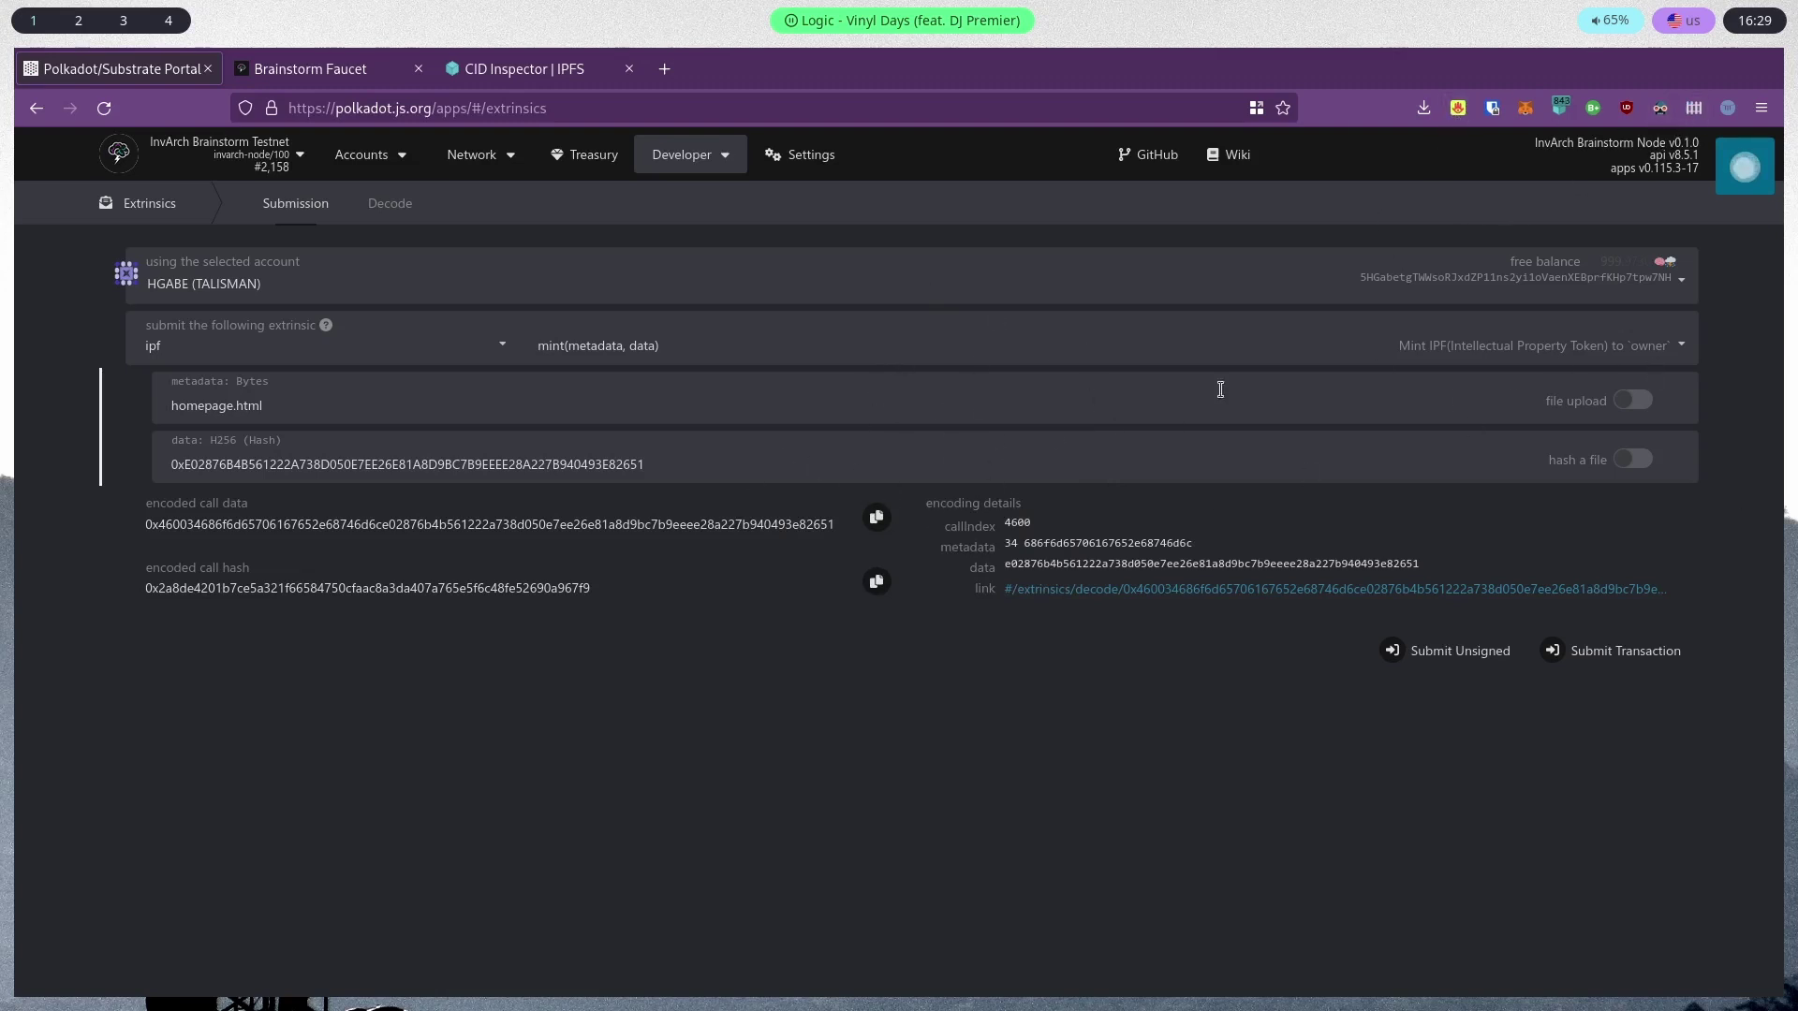
Open the network explorer and view the details of the recent ipf.Minted event
click(483, 188)
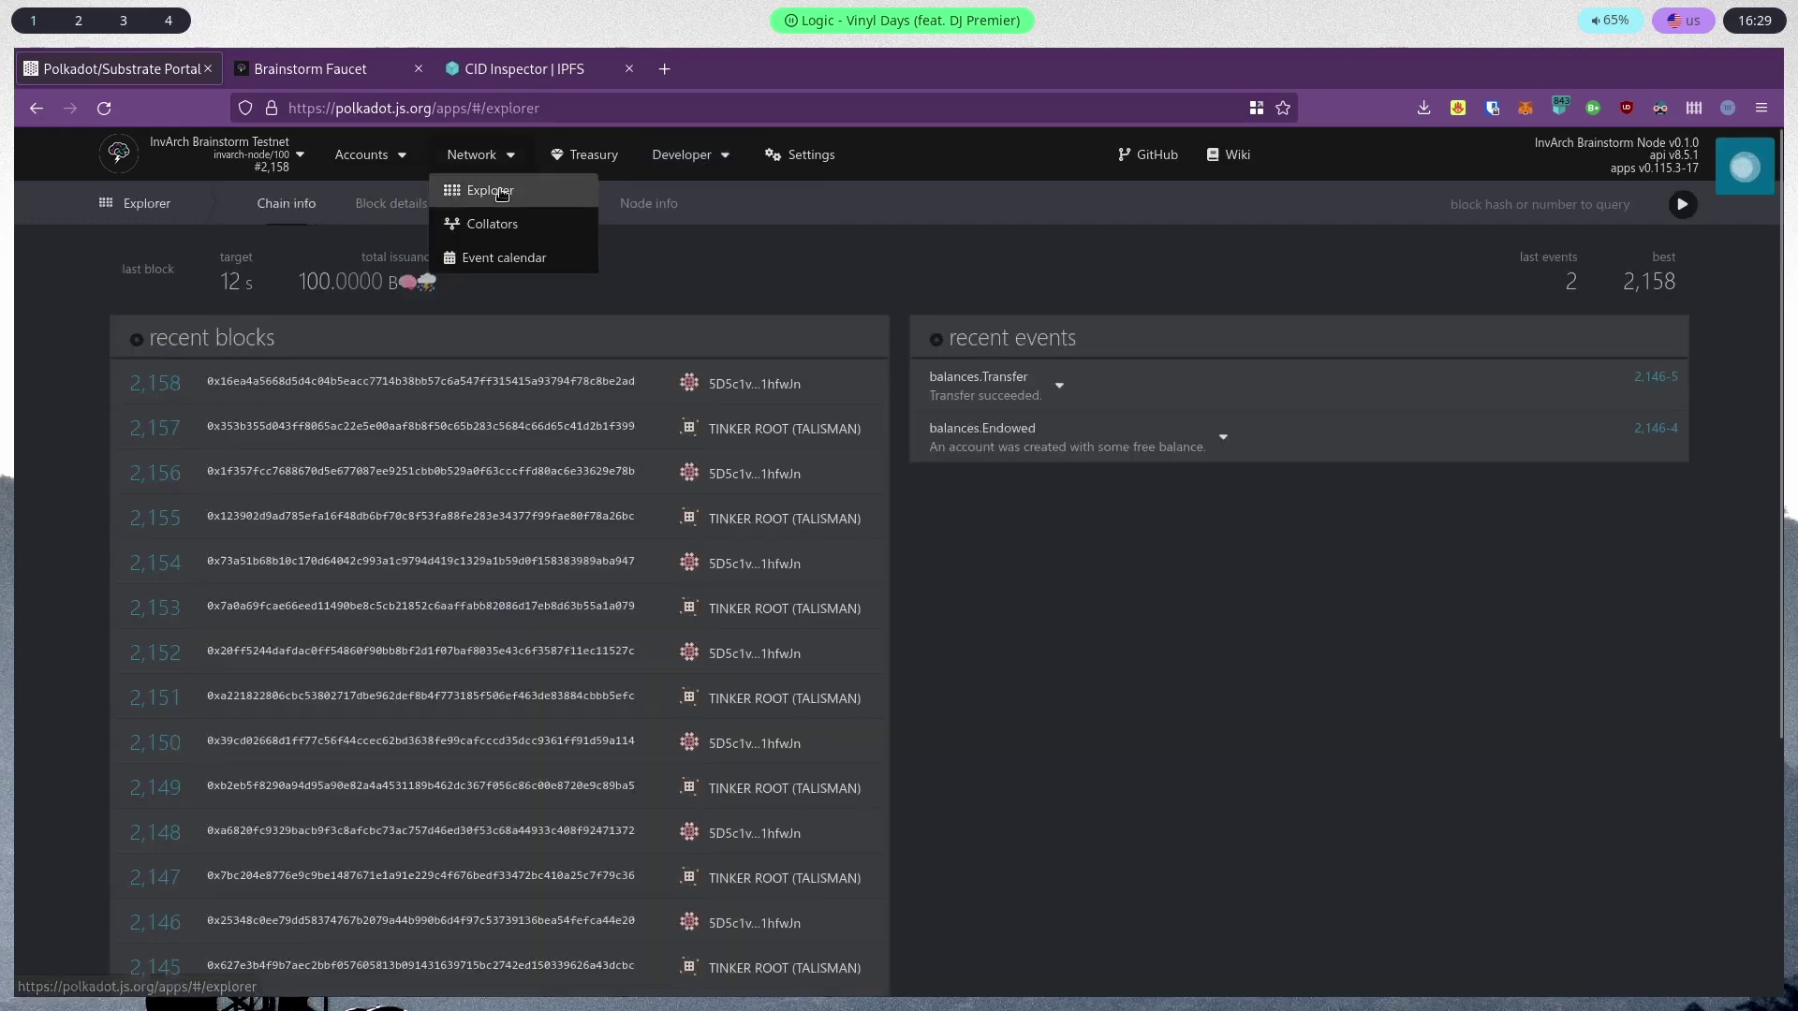
click(1007, 379)
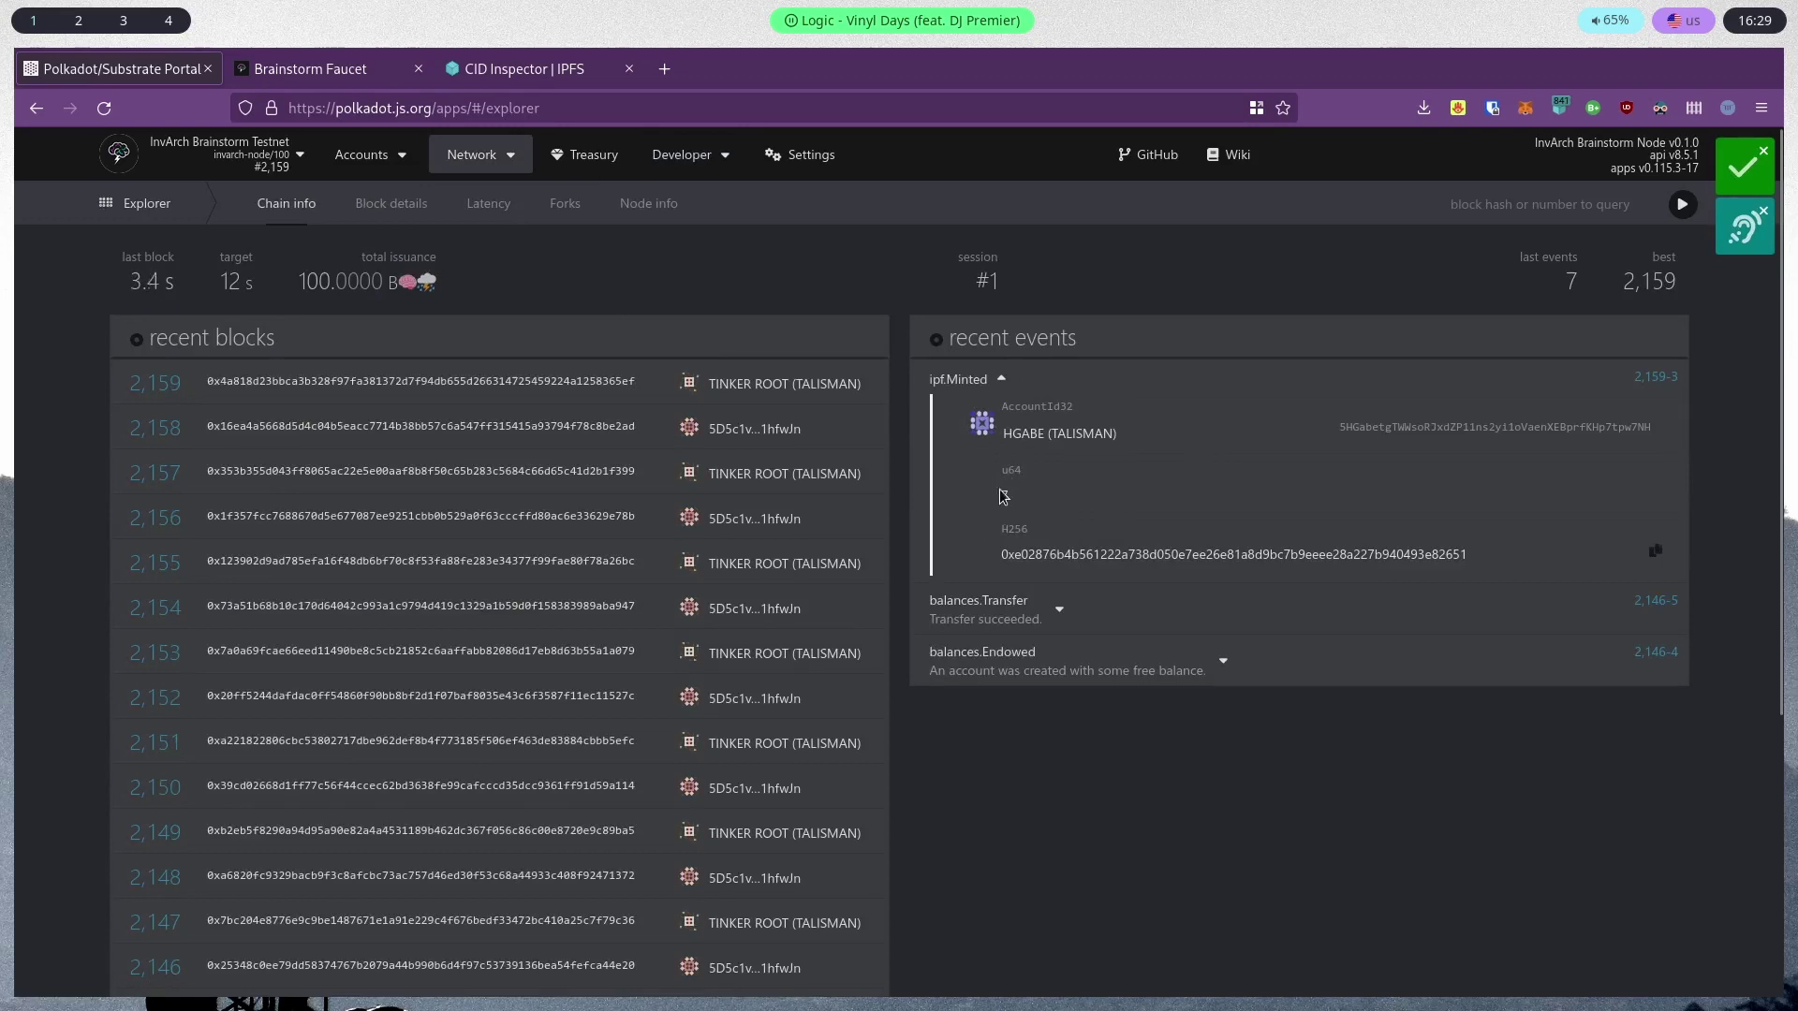
Go to the chain state storage queries and select the ipf pallet's ipfStorage query
mouse_move(679, 154)
click(689, 191)
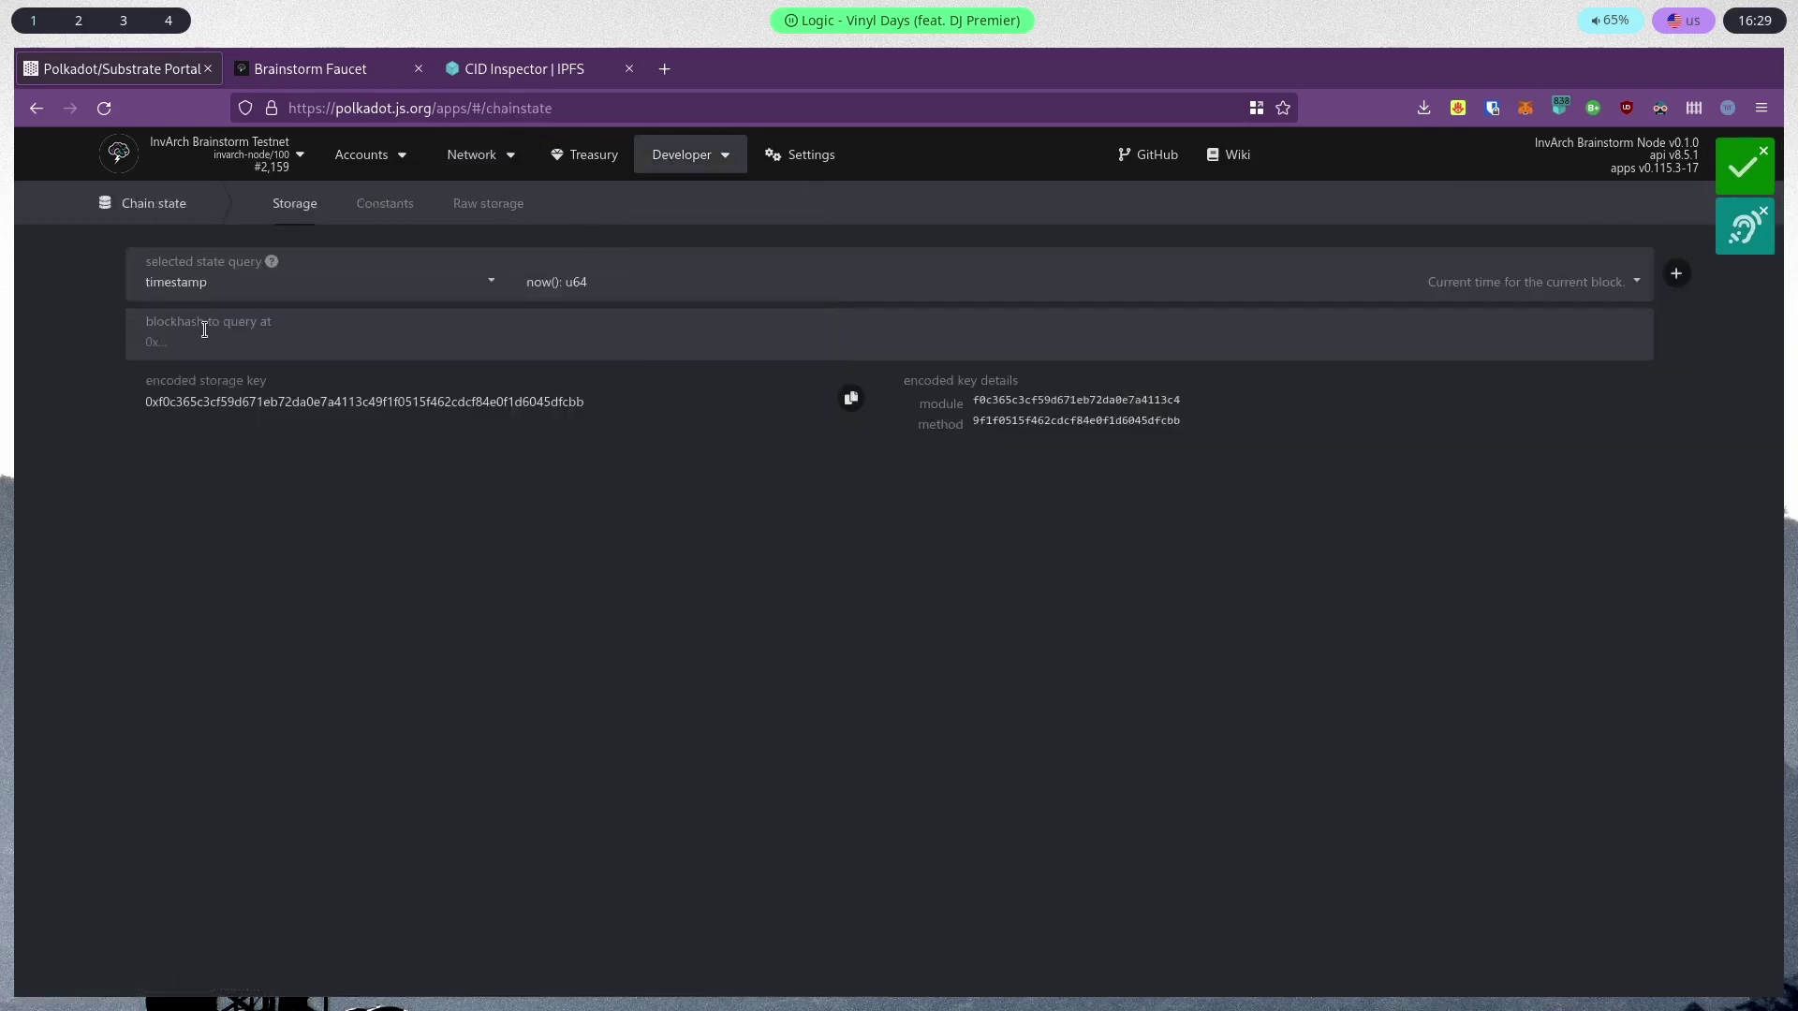
click(200, 294)
scroll(181, 418, up, 5)
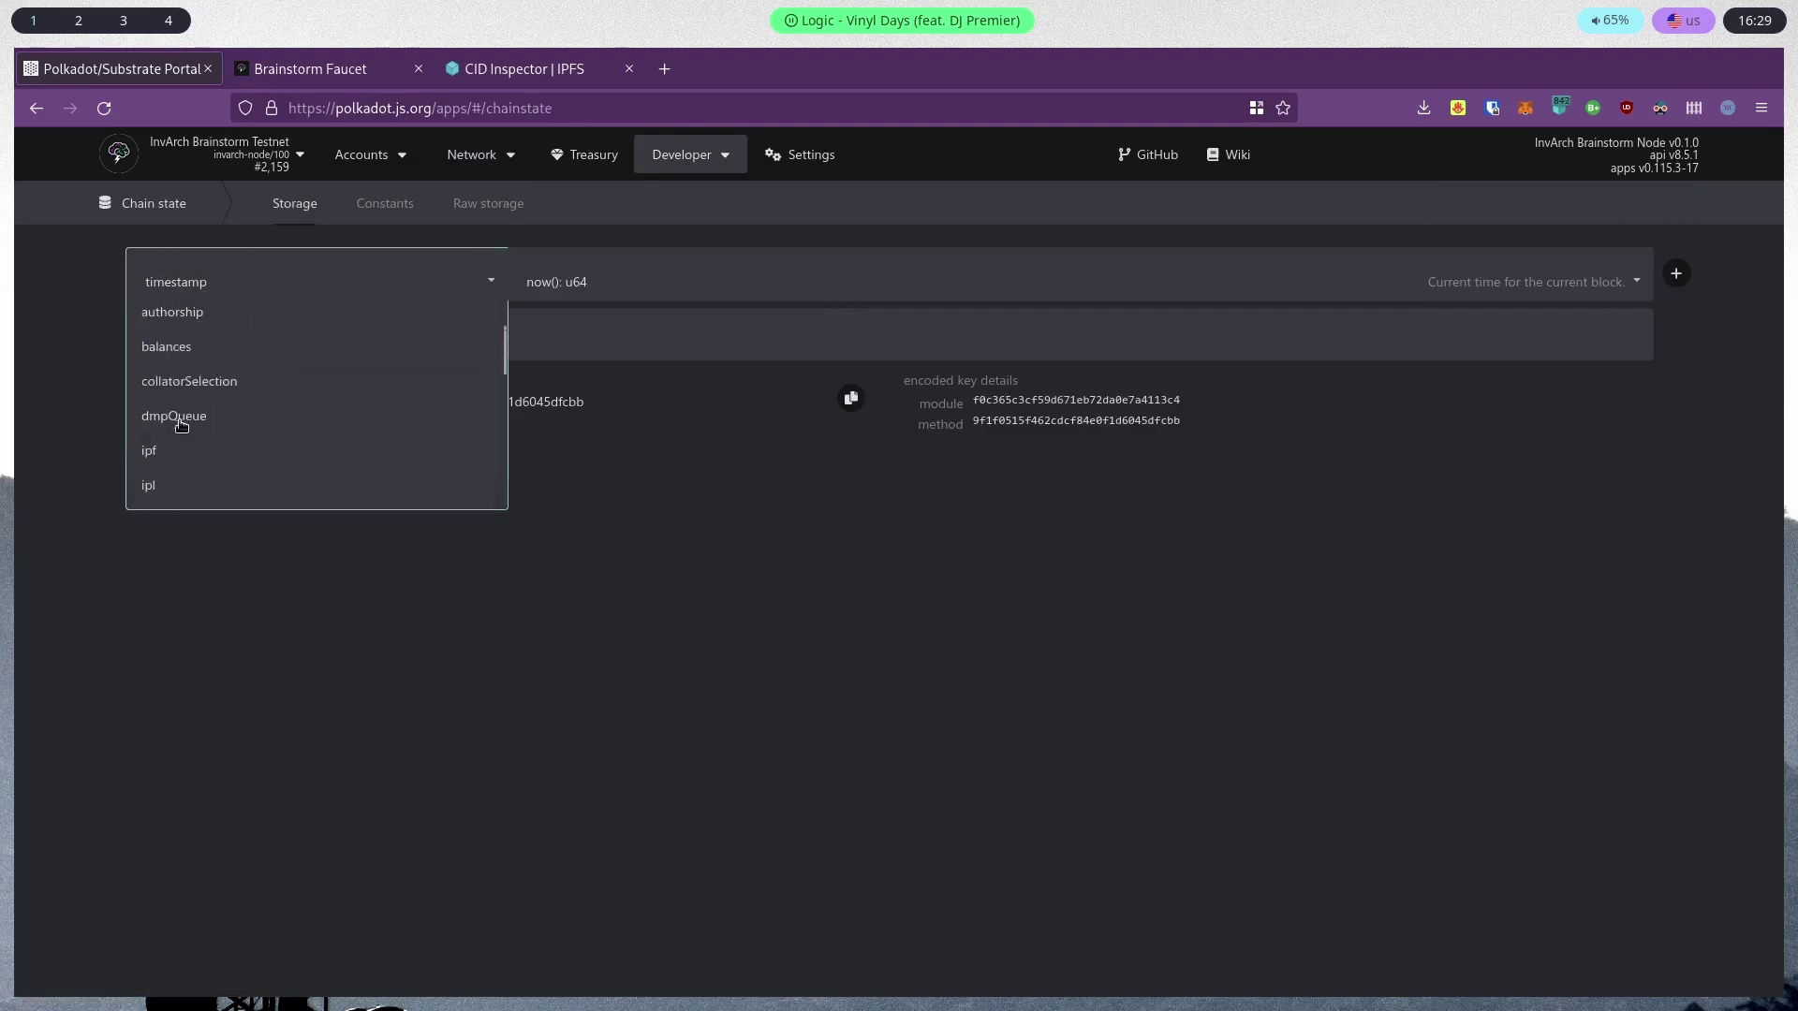
click(156, 453)
click(633, 269)
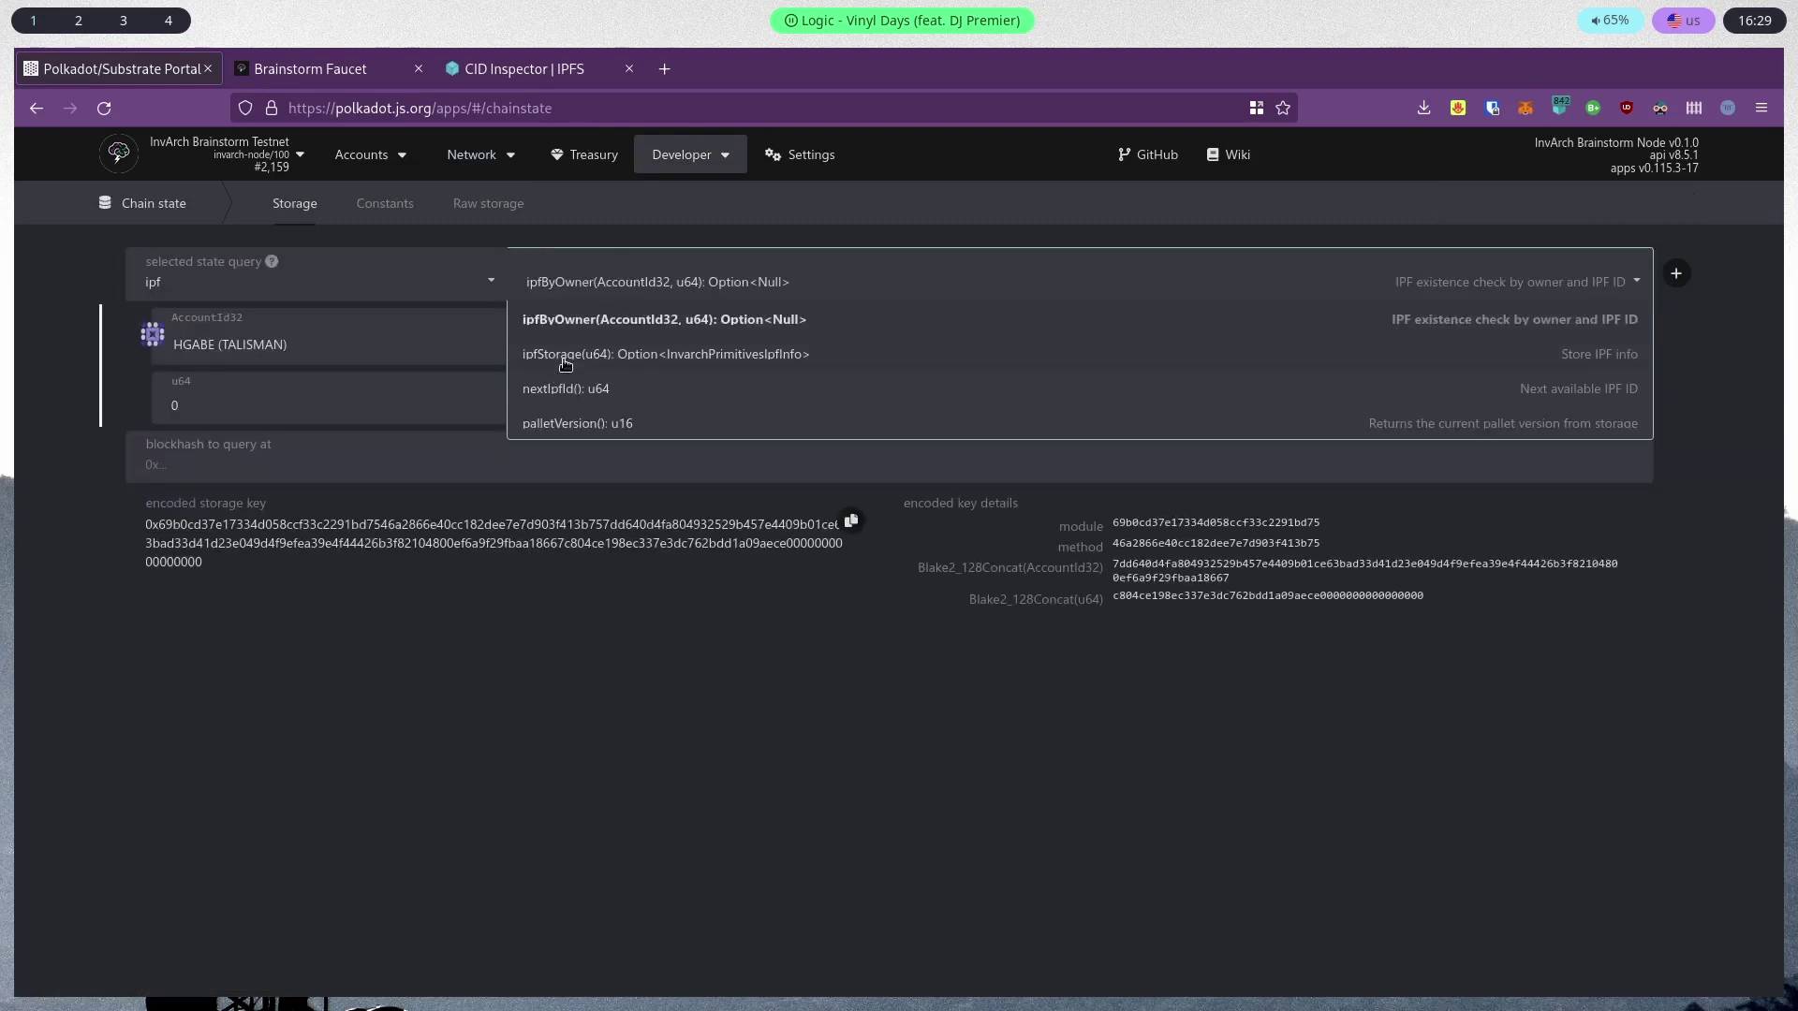
click(566, 357)
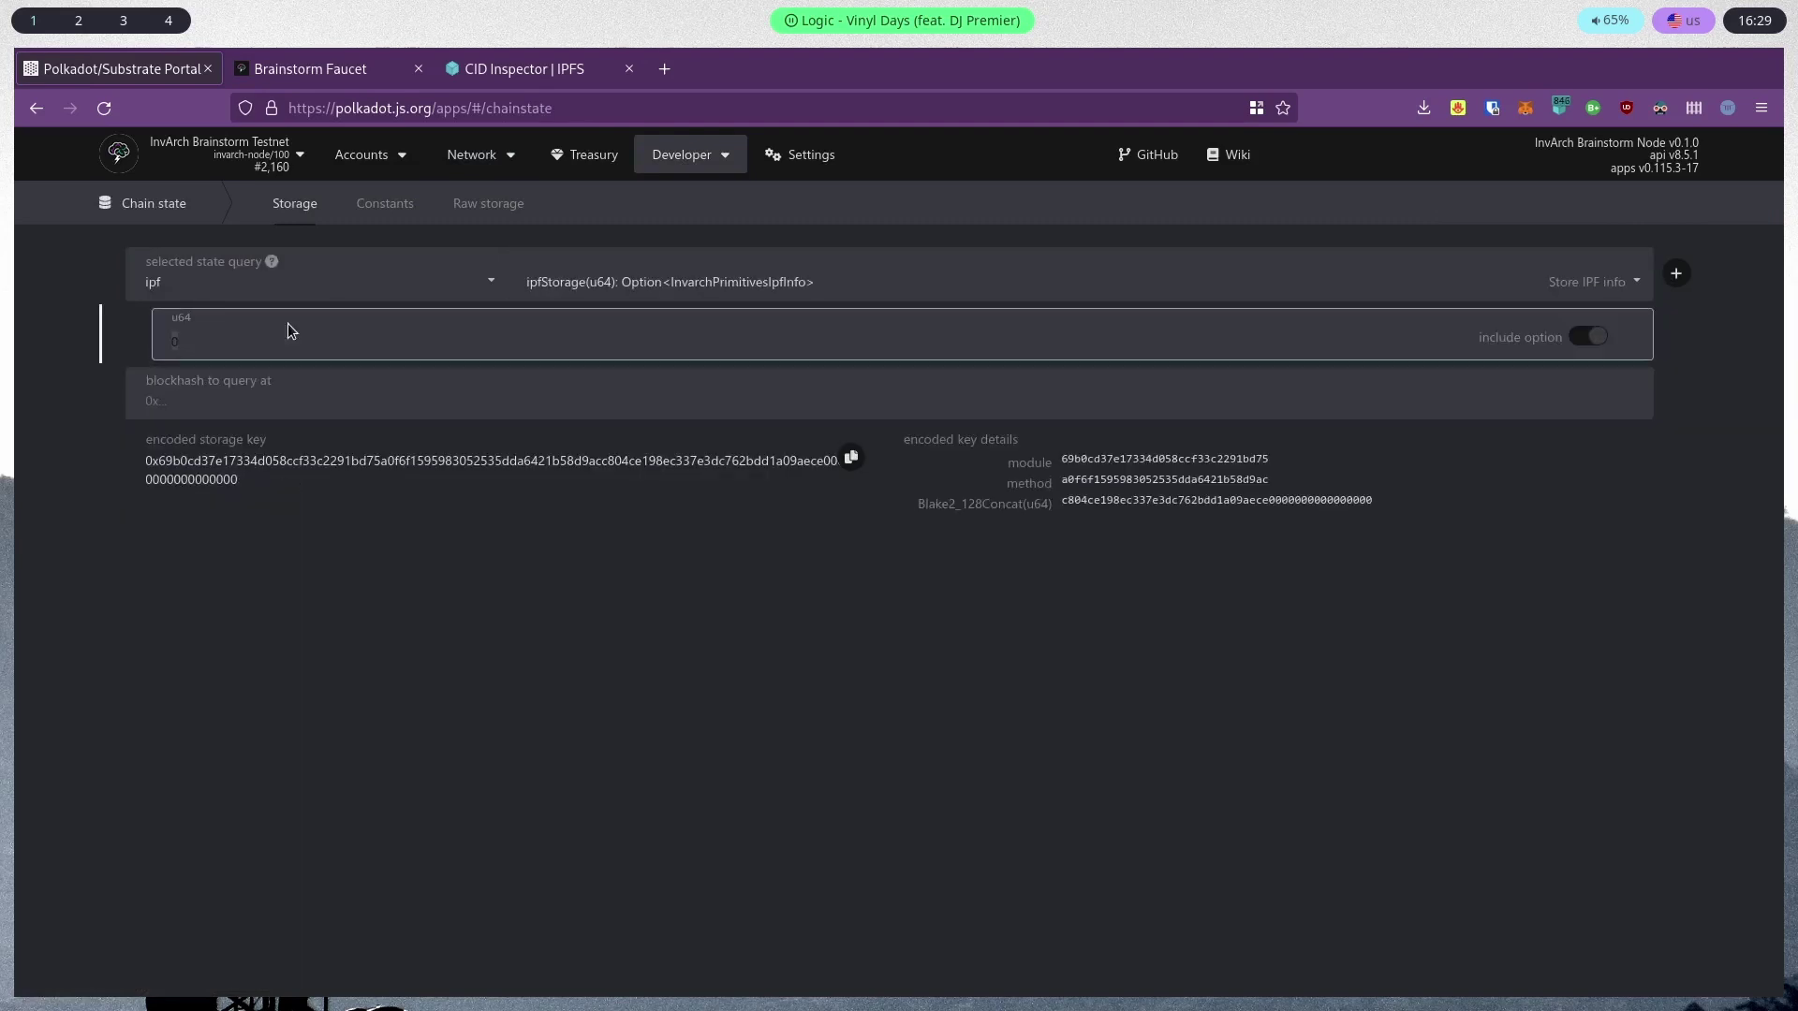
Run the ipfStorage query for ID 7 and examine the returned owner, author, metadata and data hash
text(7)
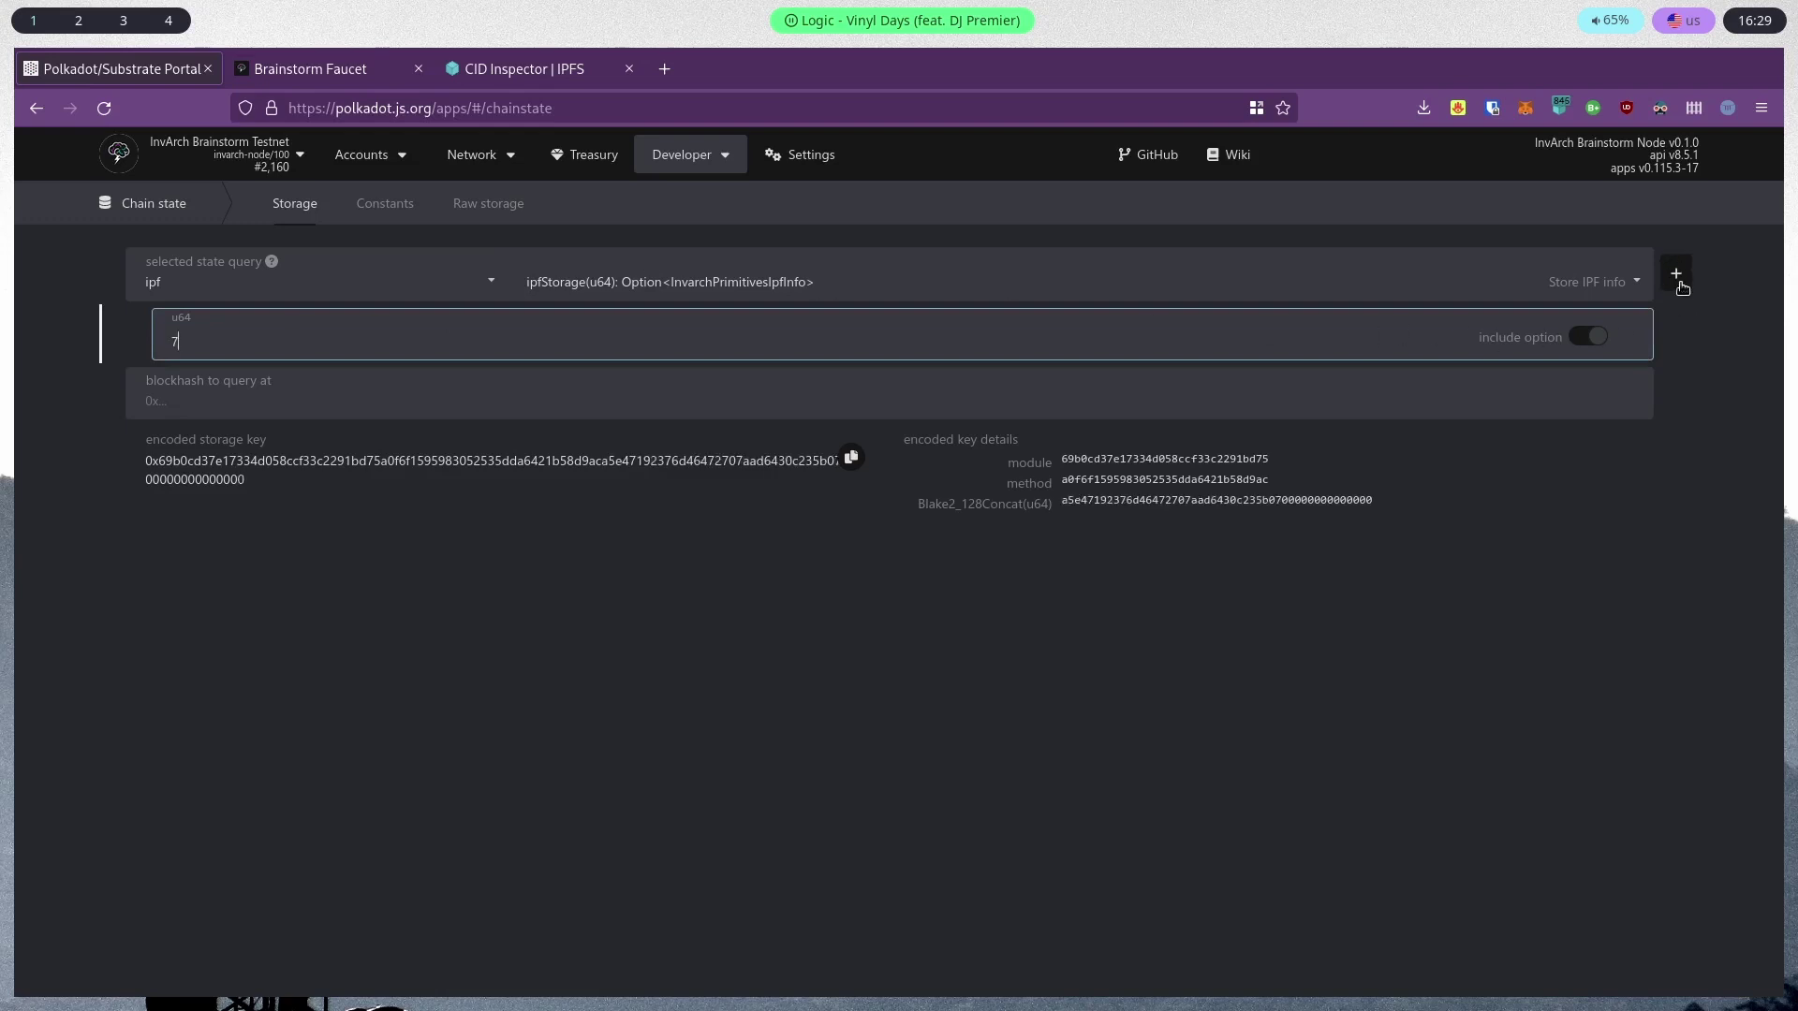
click(1681, 285)
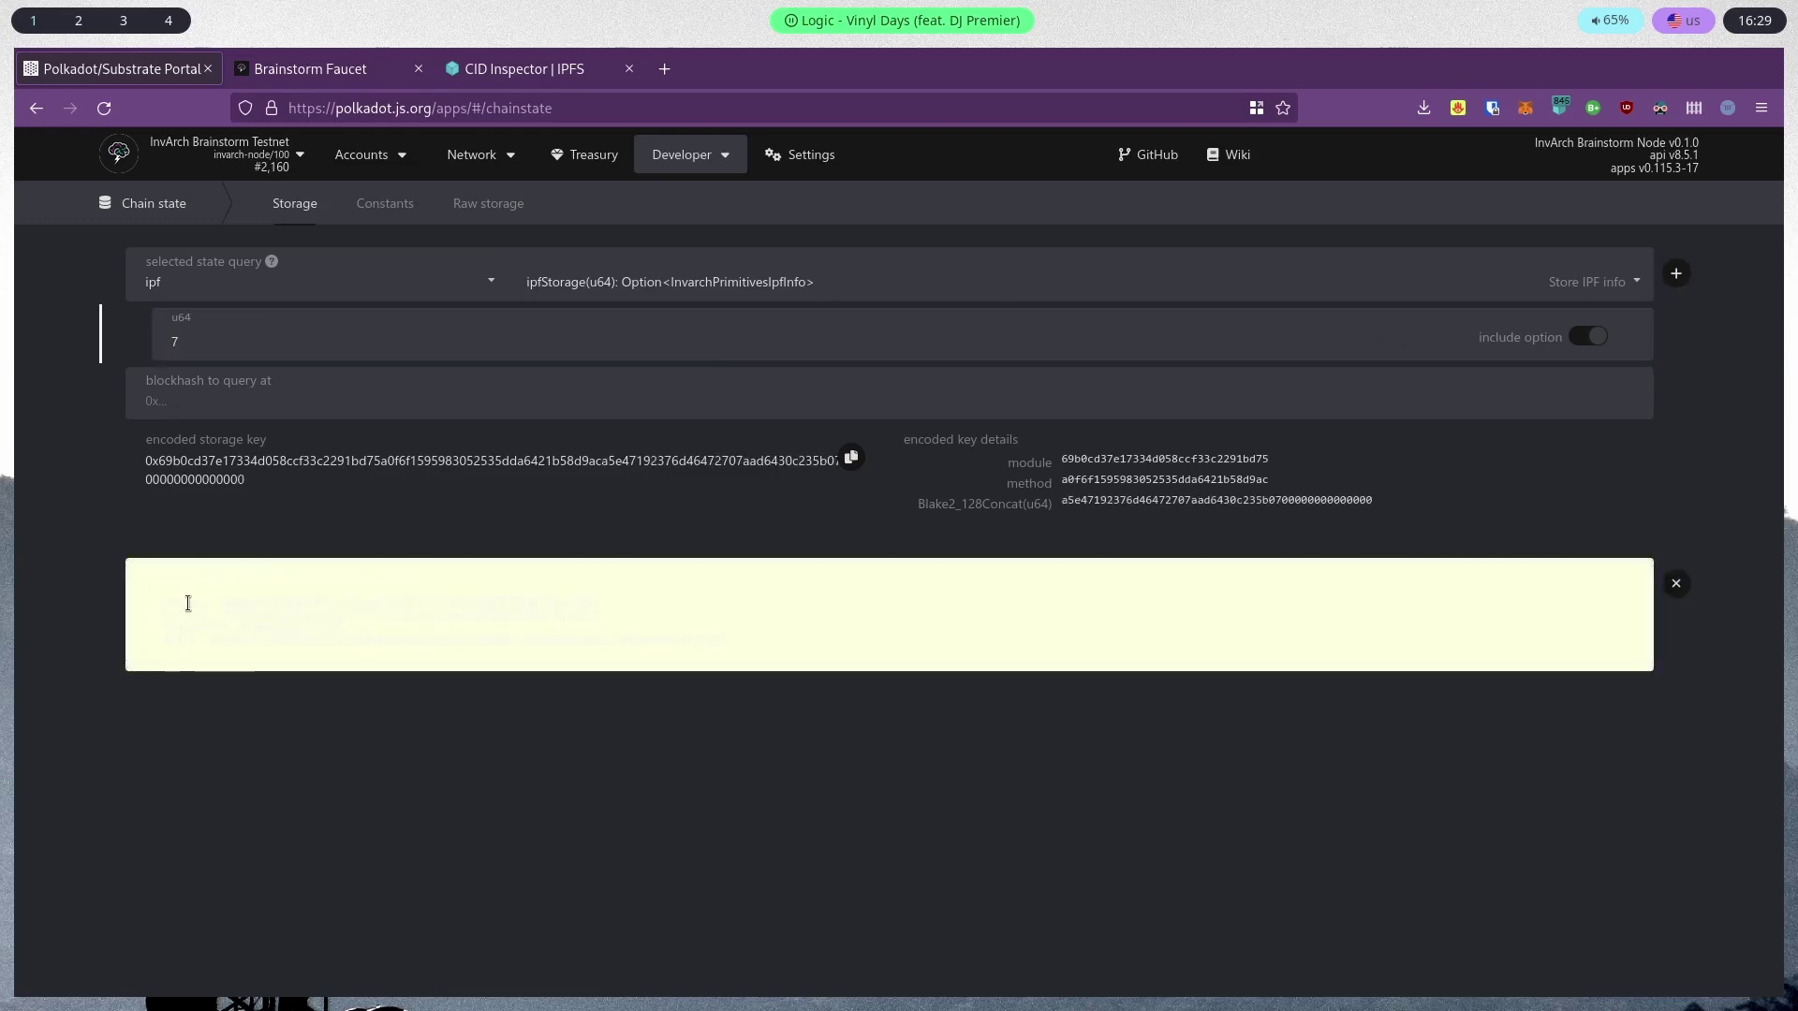
drag(188, 603, 423, 636)
click(401, 602)
click(223, 641)
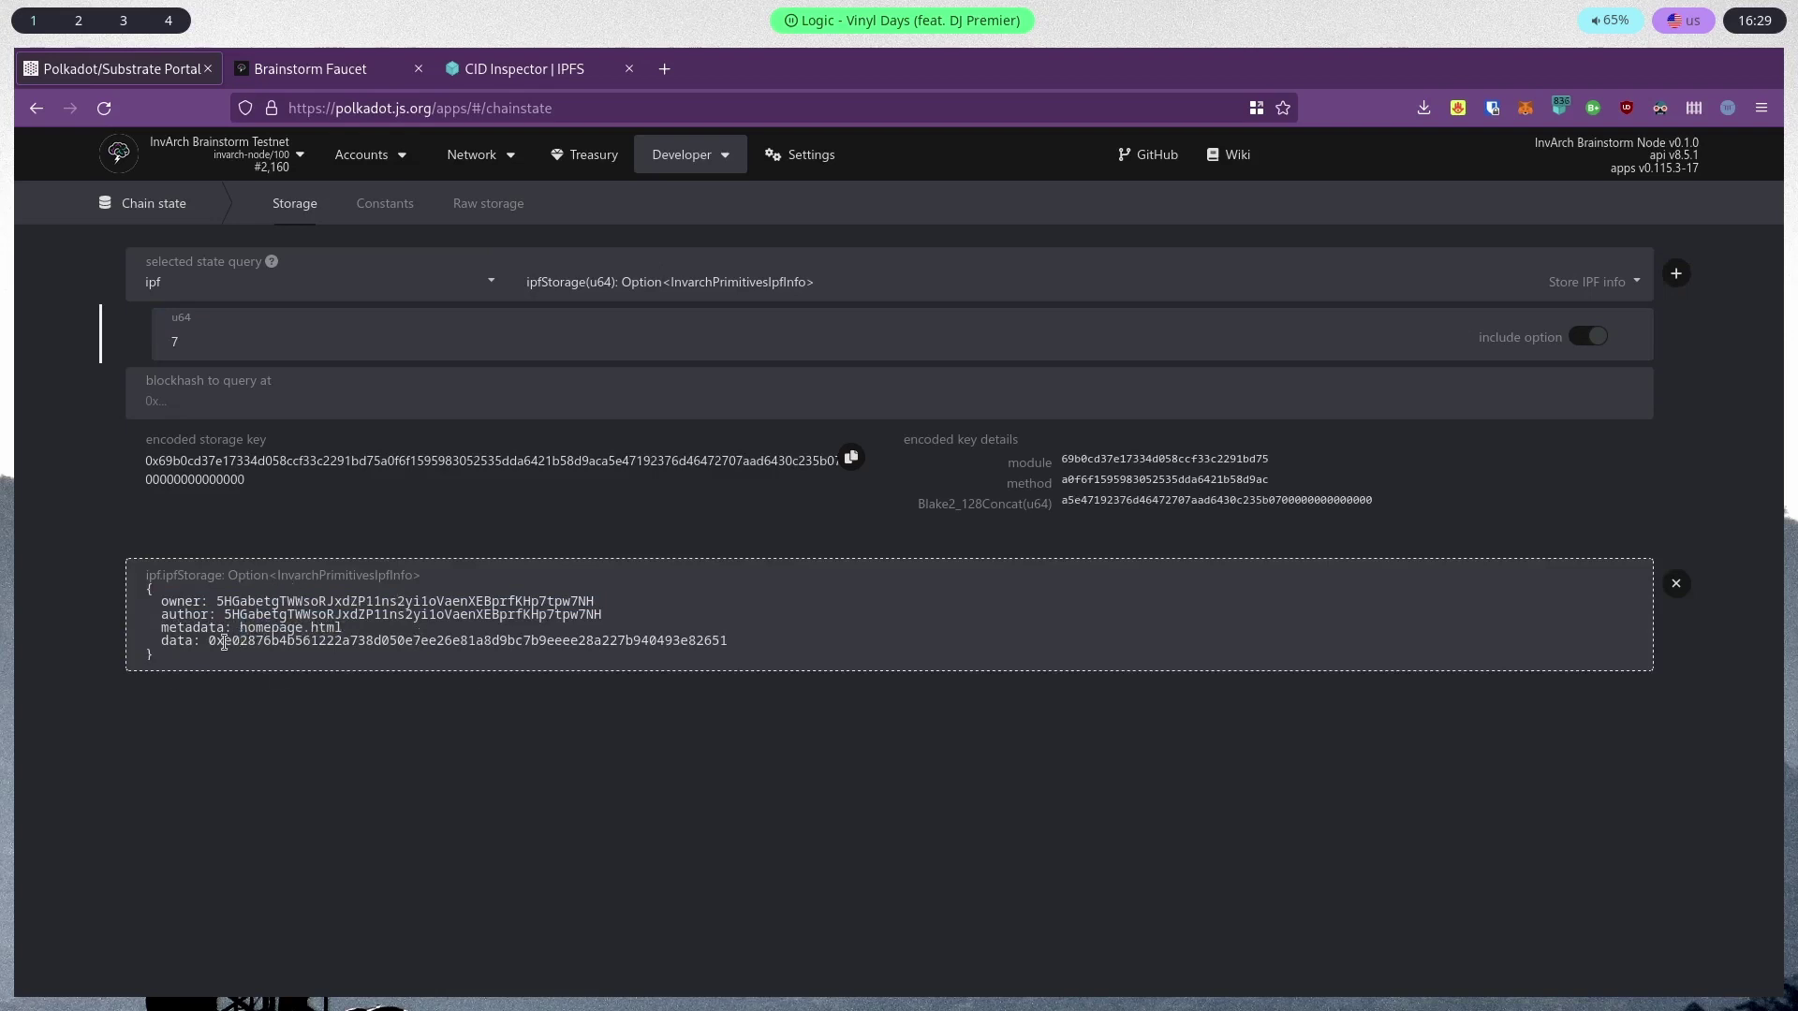
drag(208, 641, 811, 650)
click(814, 646)
Return to extrinsics submission and choose the ips pallet's createIps call
mouse_move(684, 163)
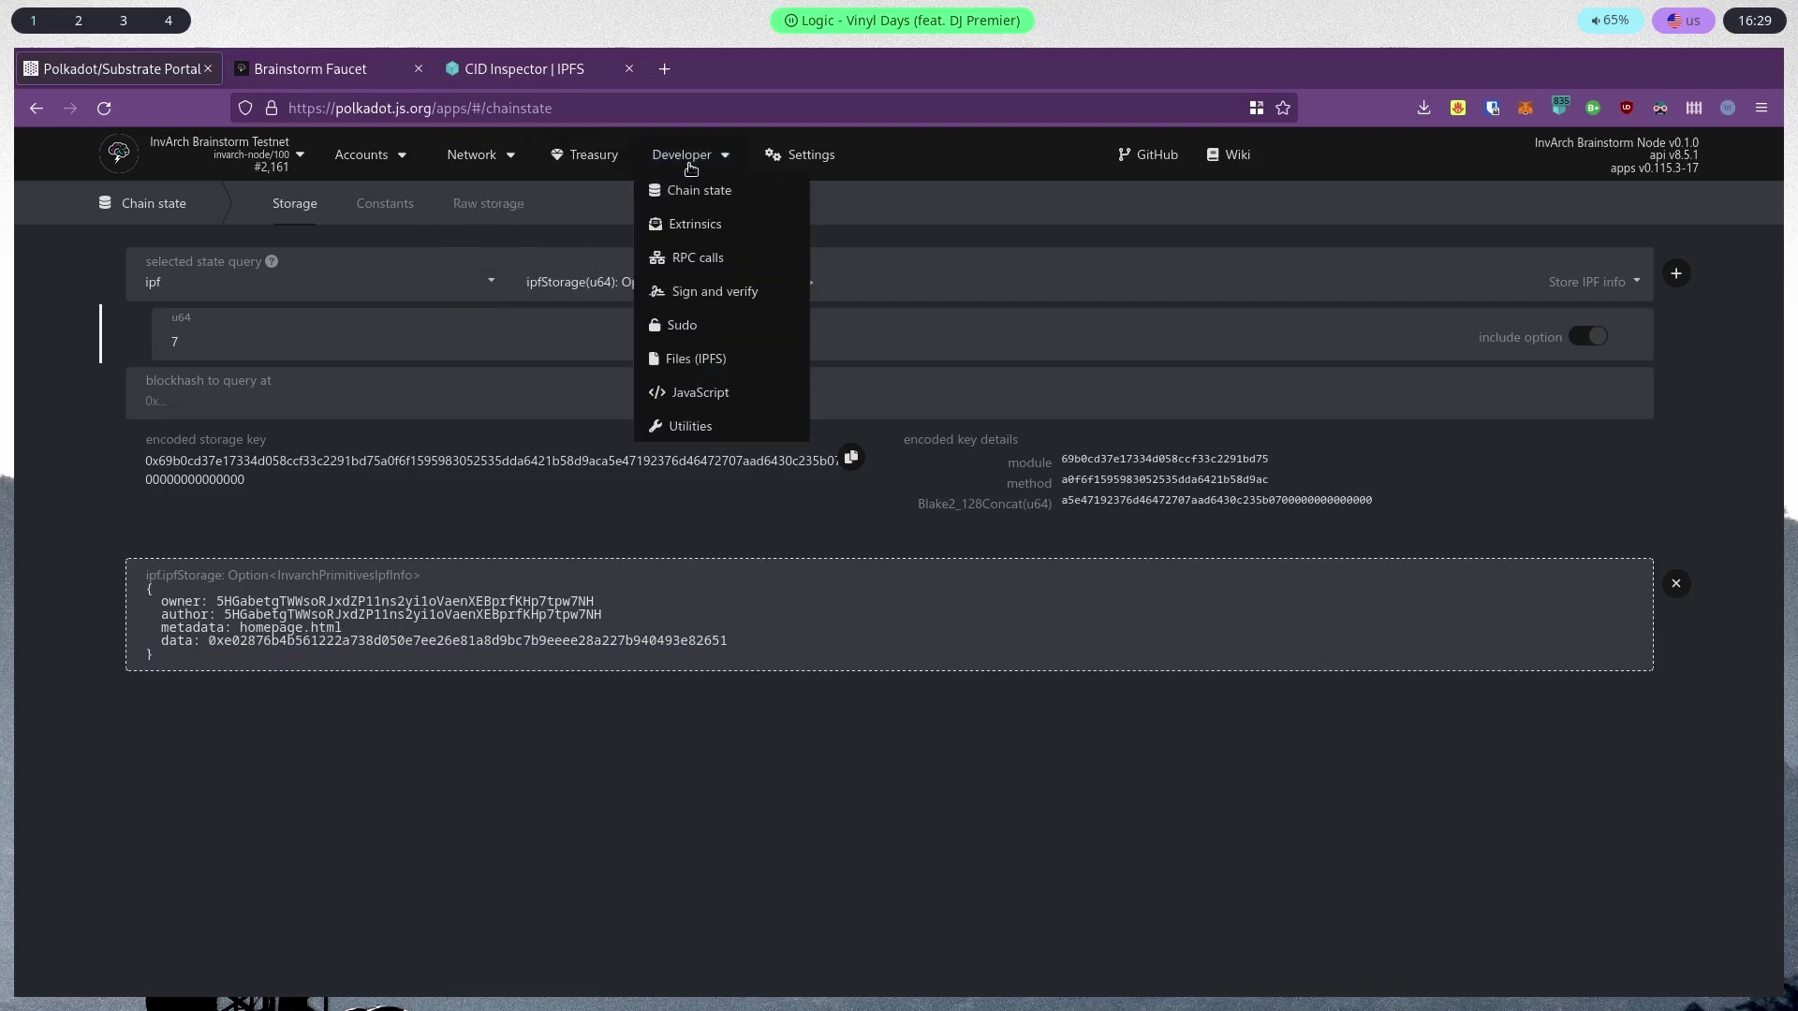
click(693, 222)
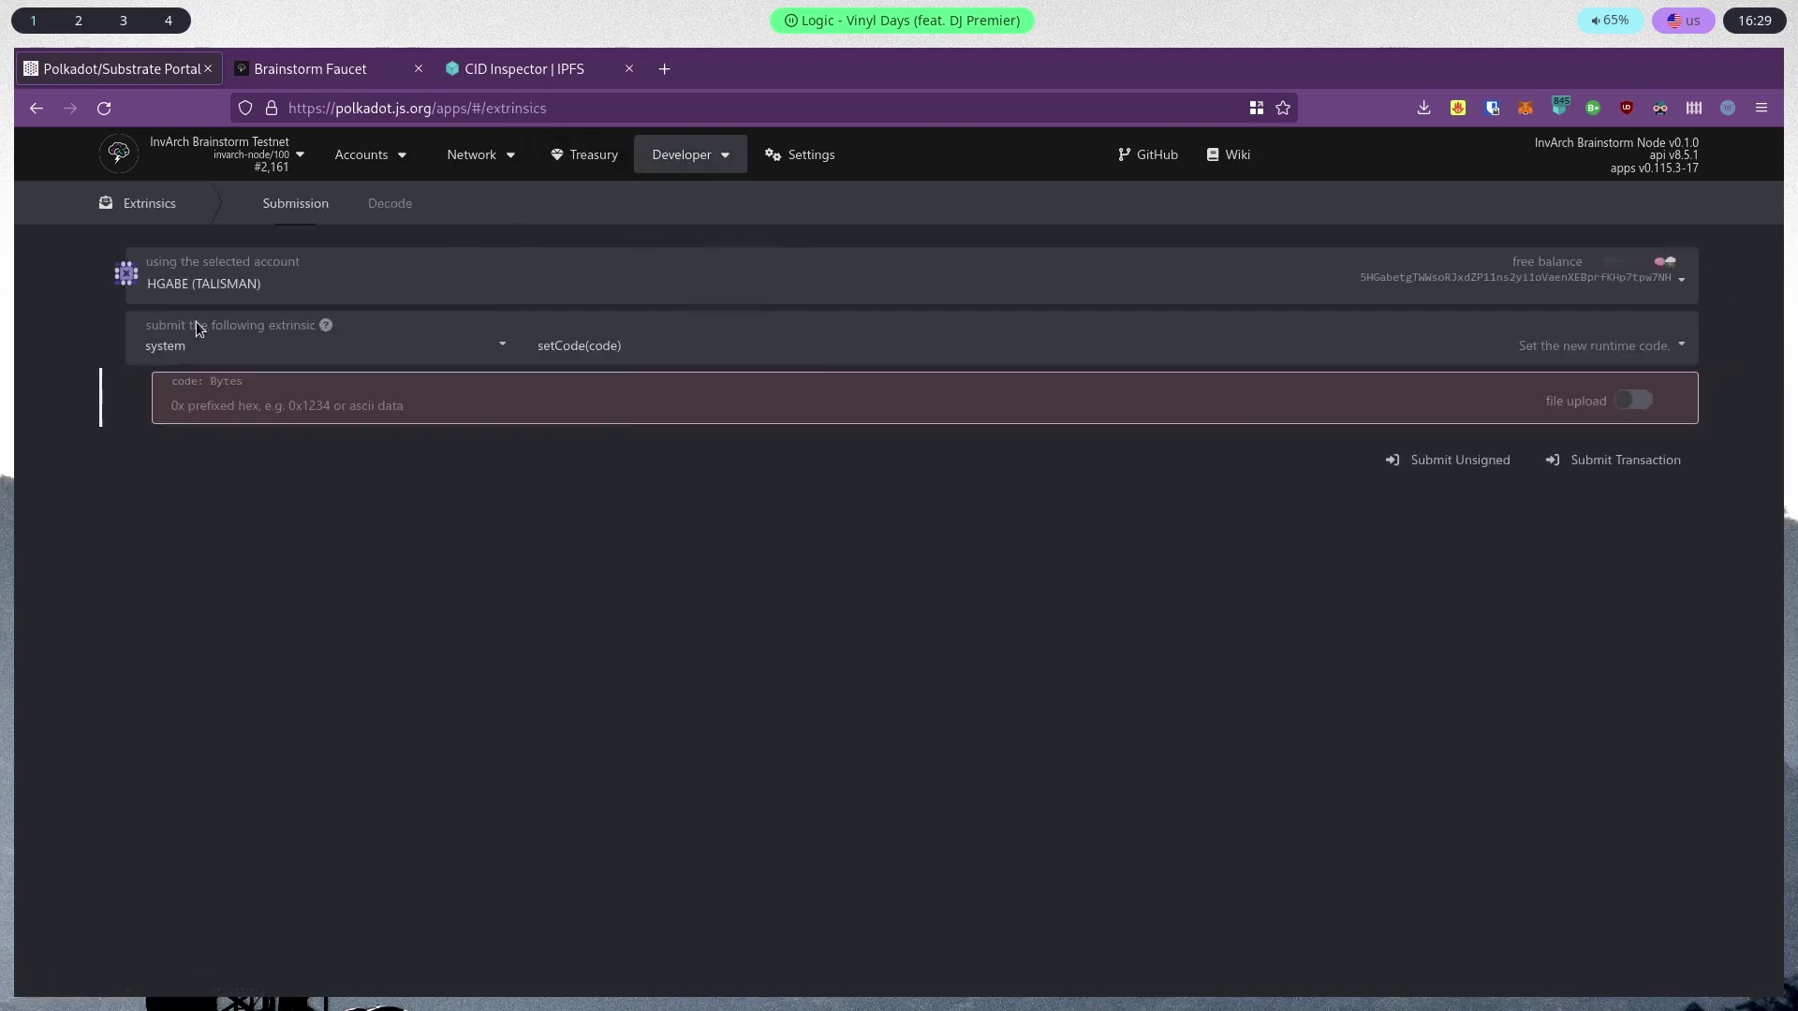
click(193, 329)
scroll(199, 428, up, 3)
scroll(309, 450, down, 3)
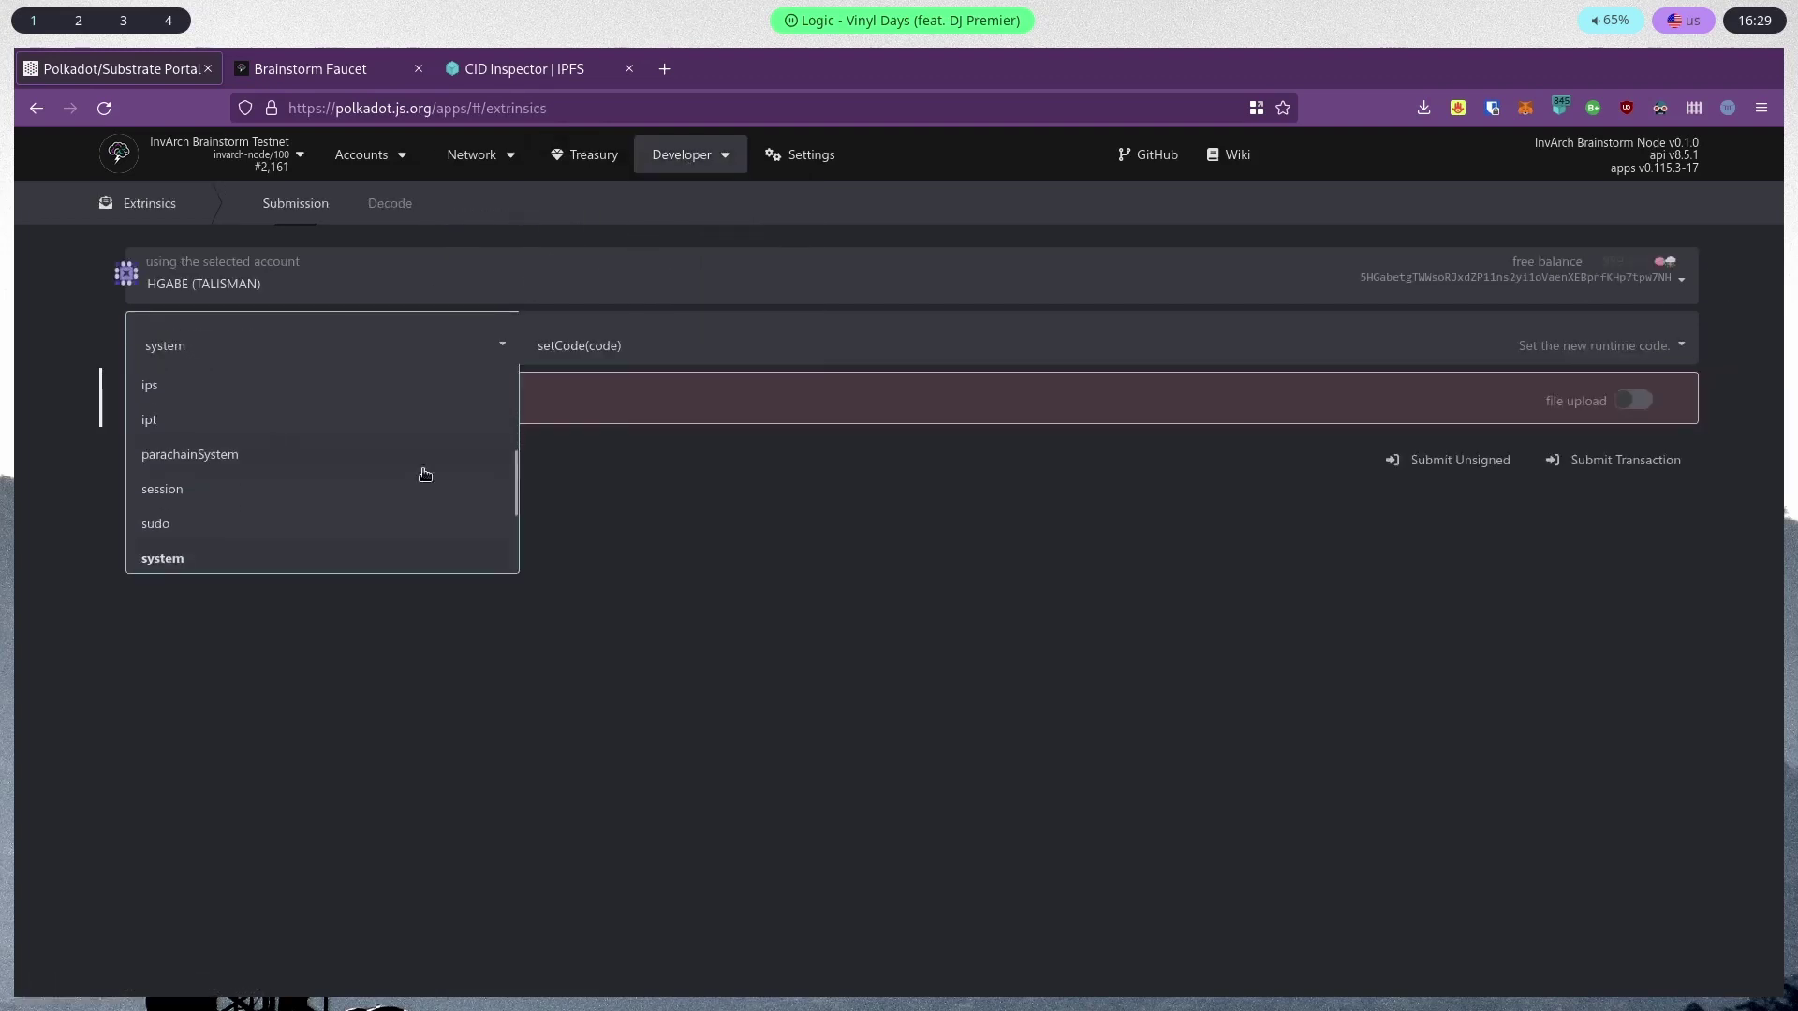
scroll(513, 449, up, 1)
click(281, 430)
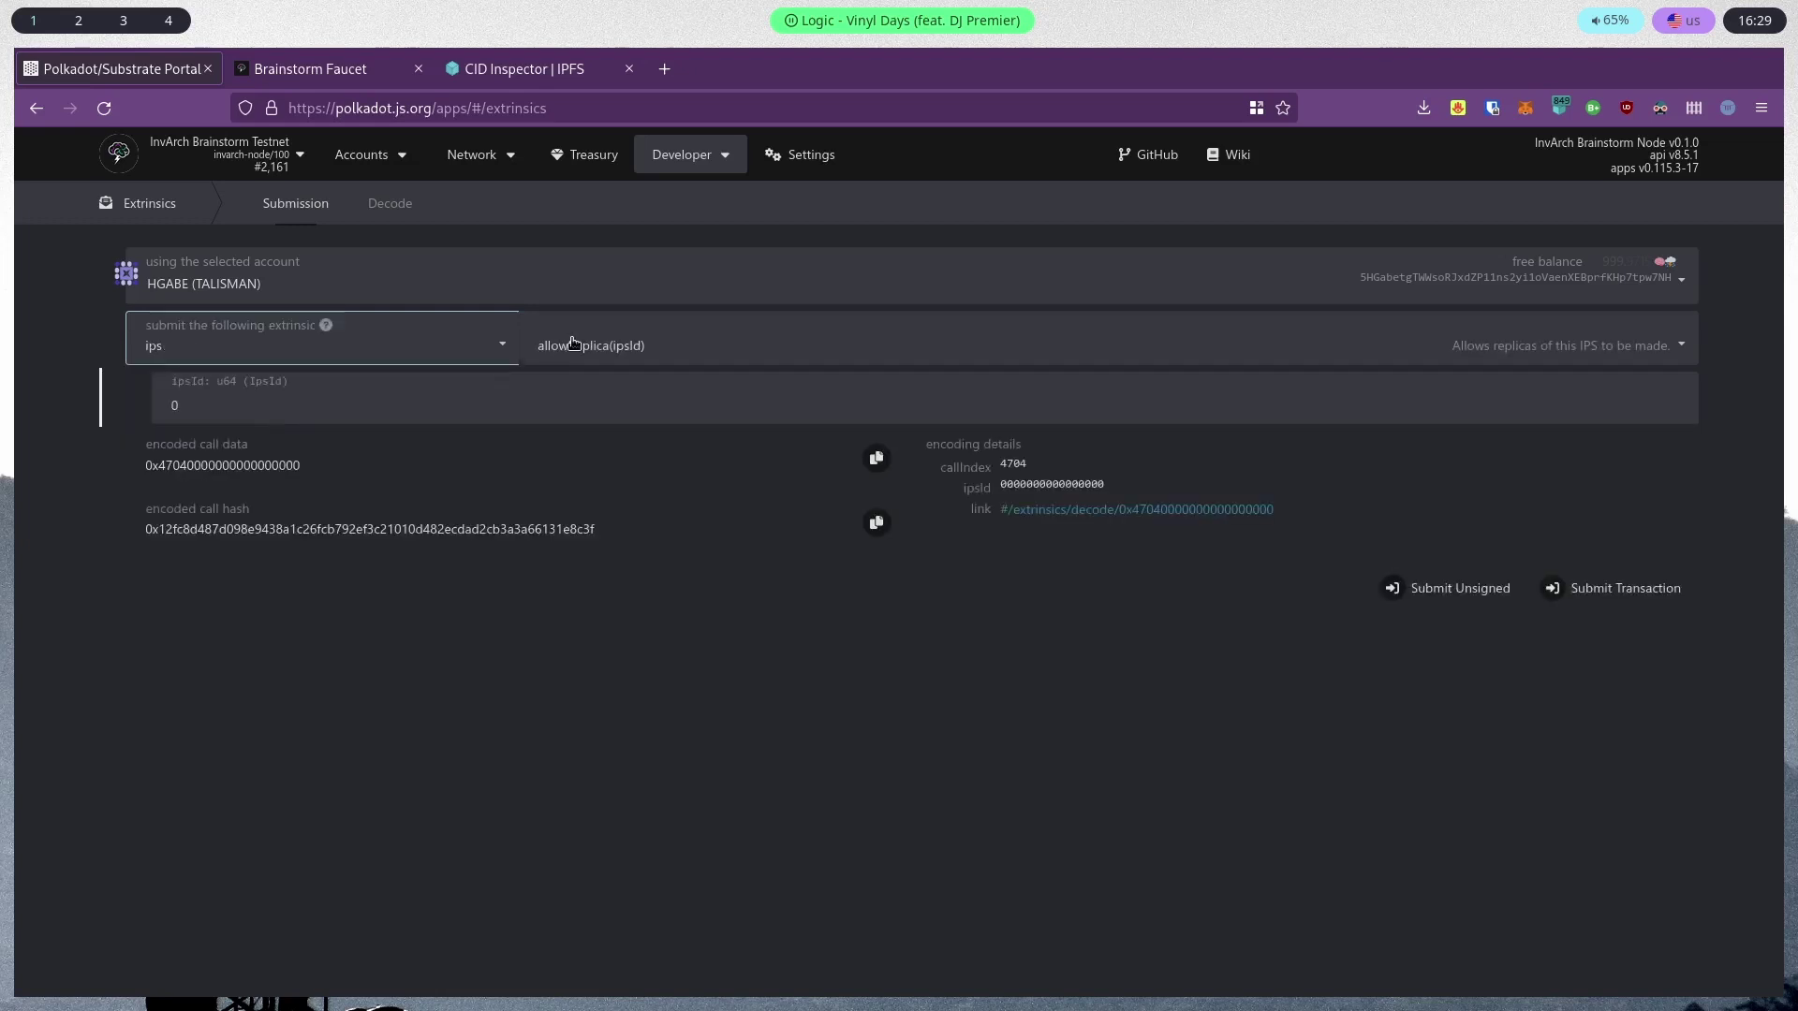
click(575, 344)
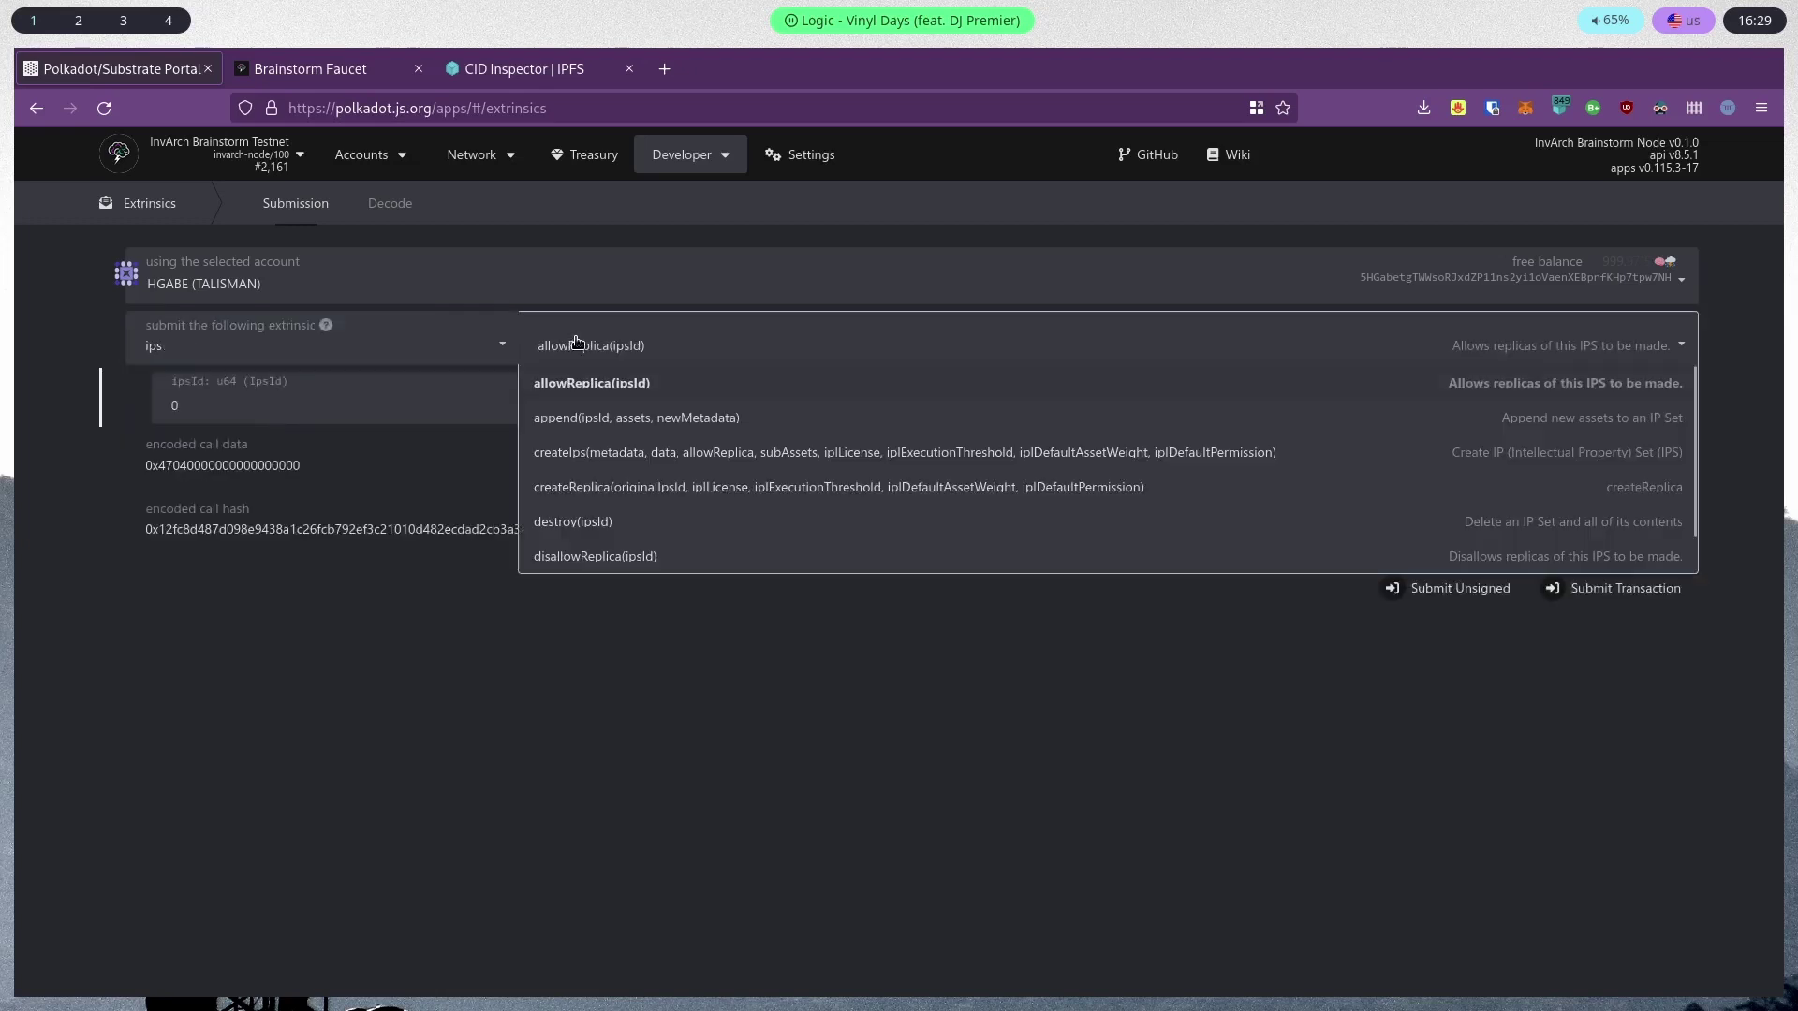
click(637, 461)
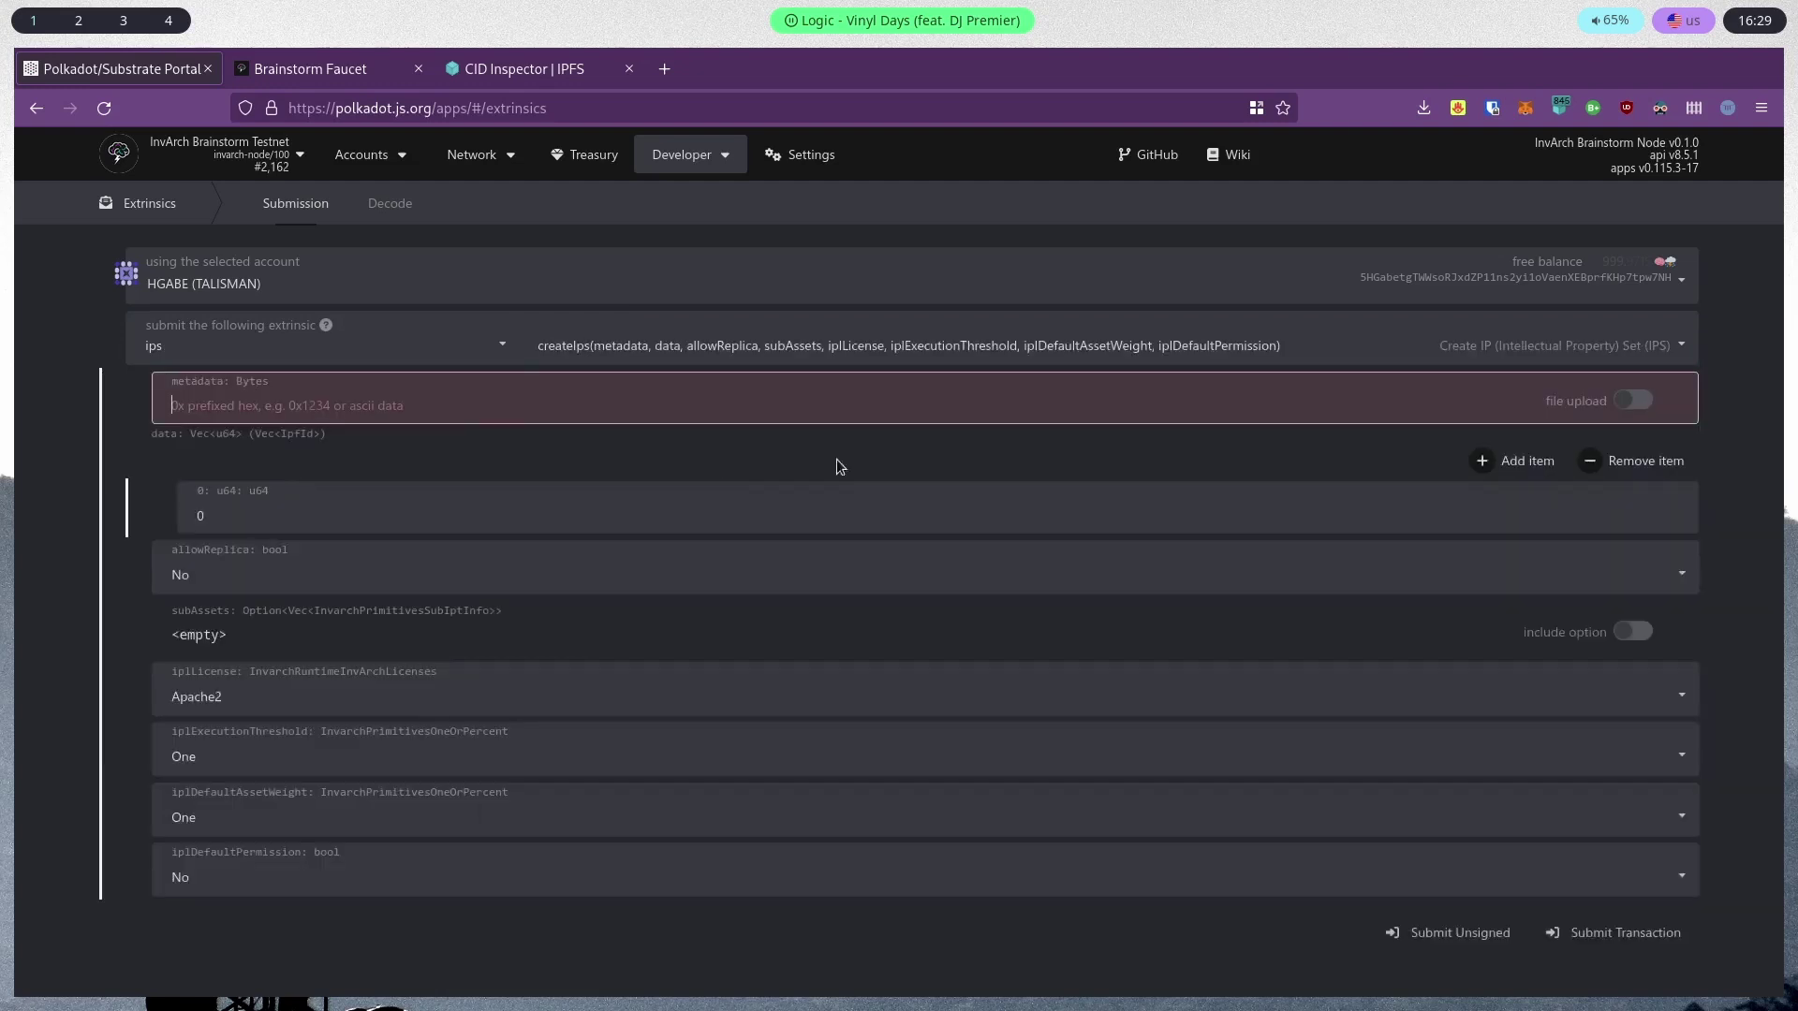
Set the createIps metadata to the site title, made of the owner's first name in possessive form and "Website"
text(Gabe's we)
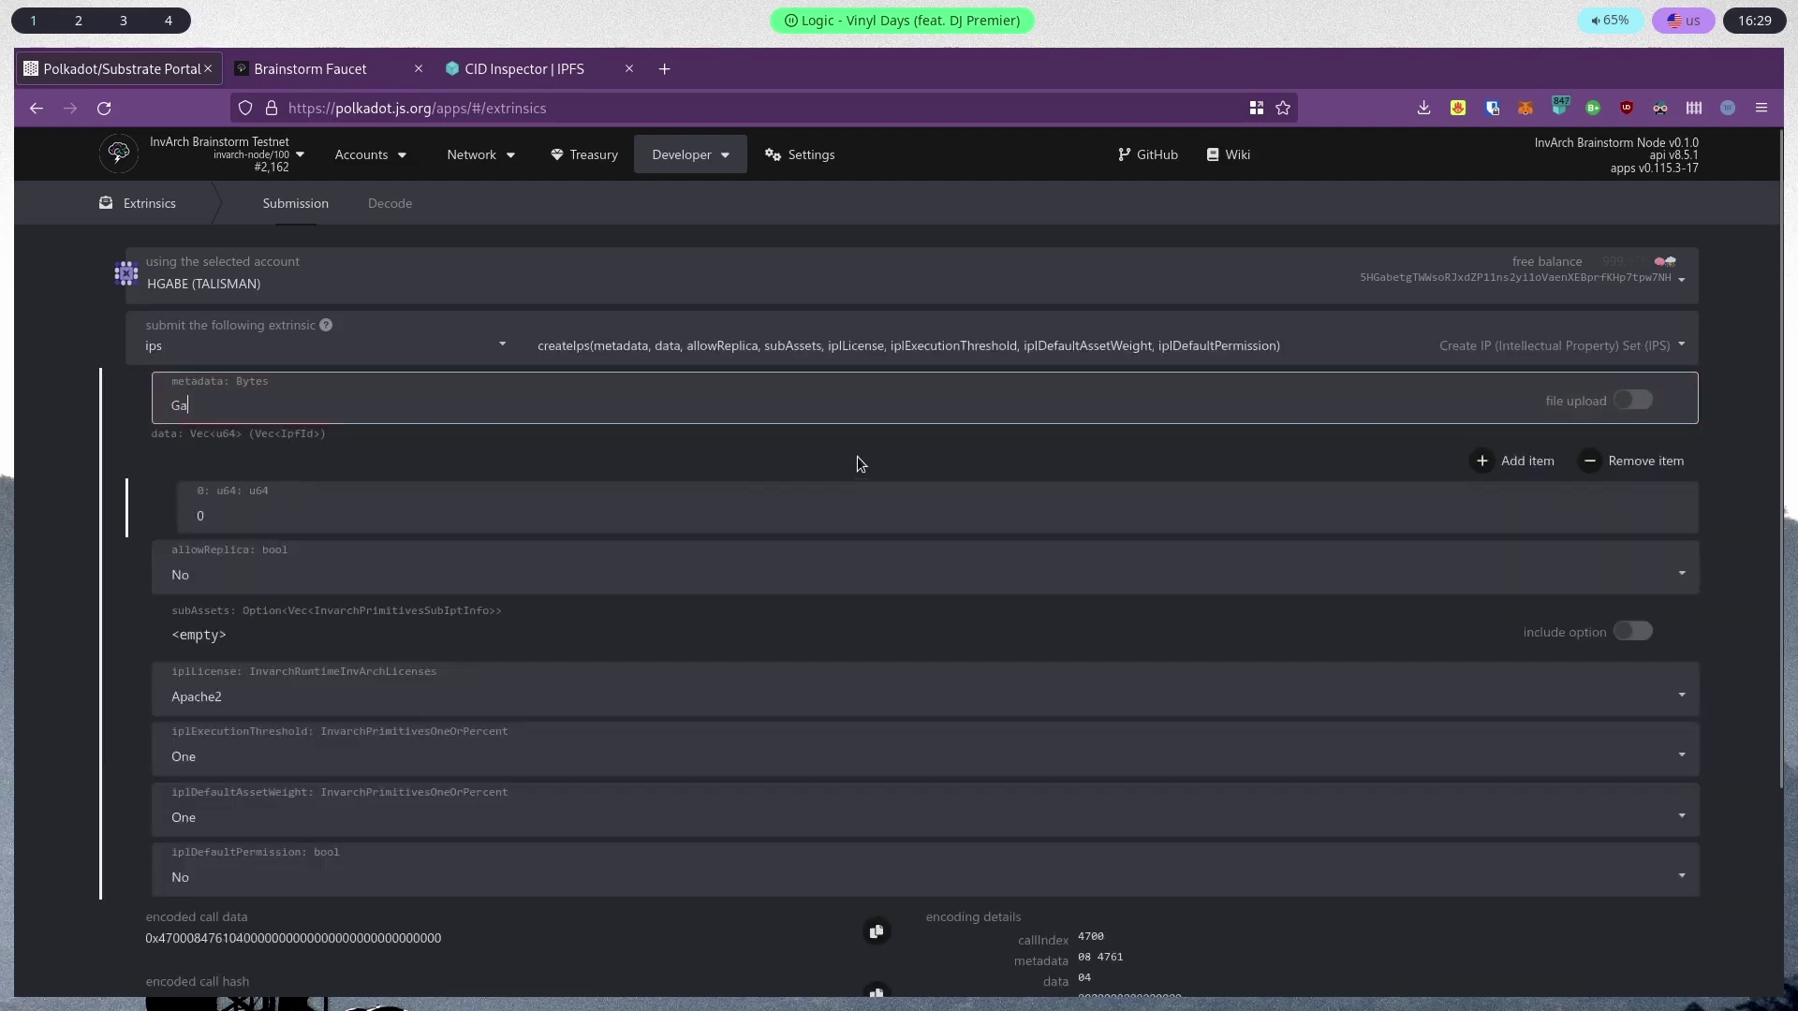
key(BackSpace)
key(BackSpace)
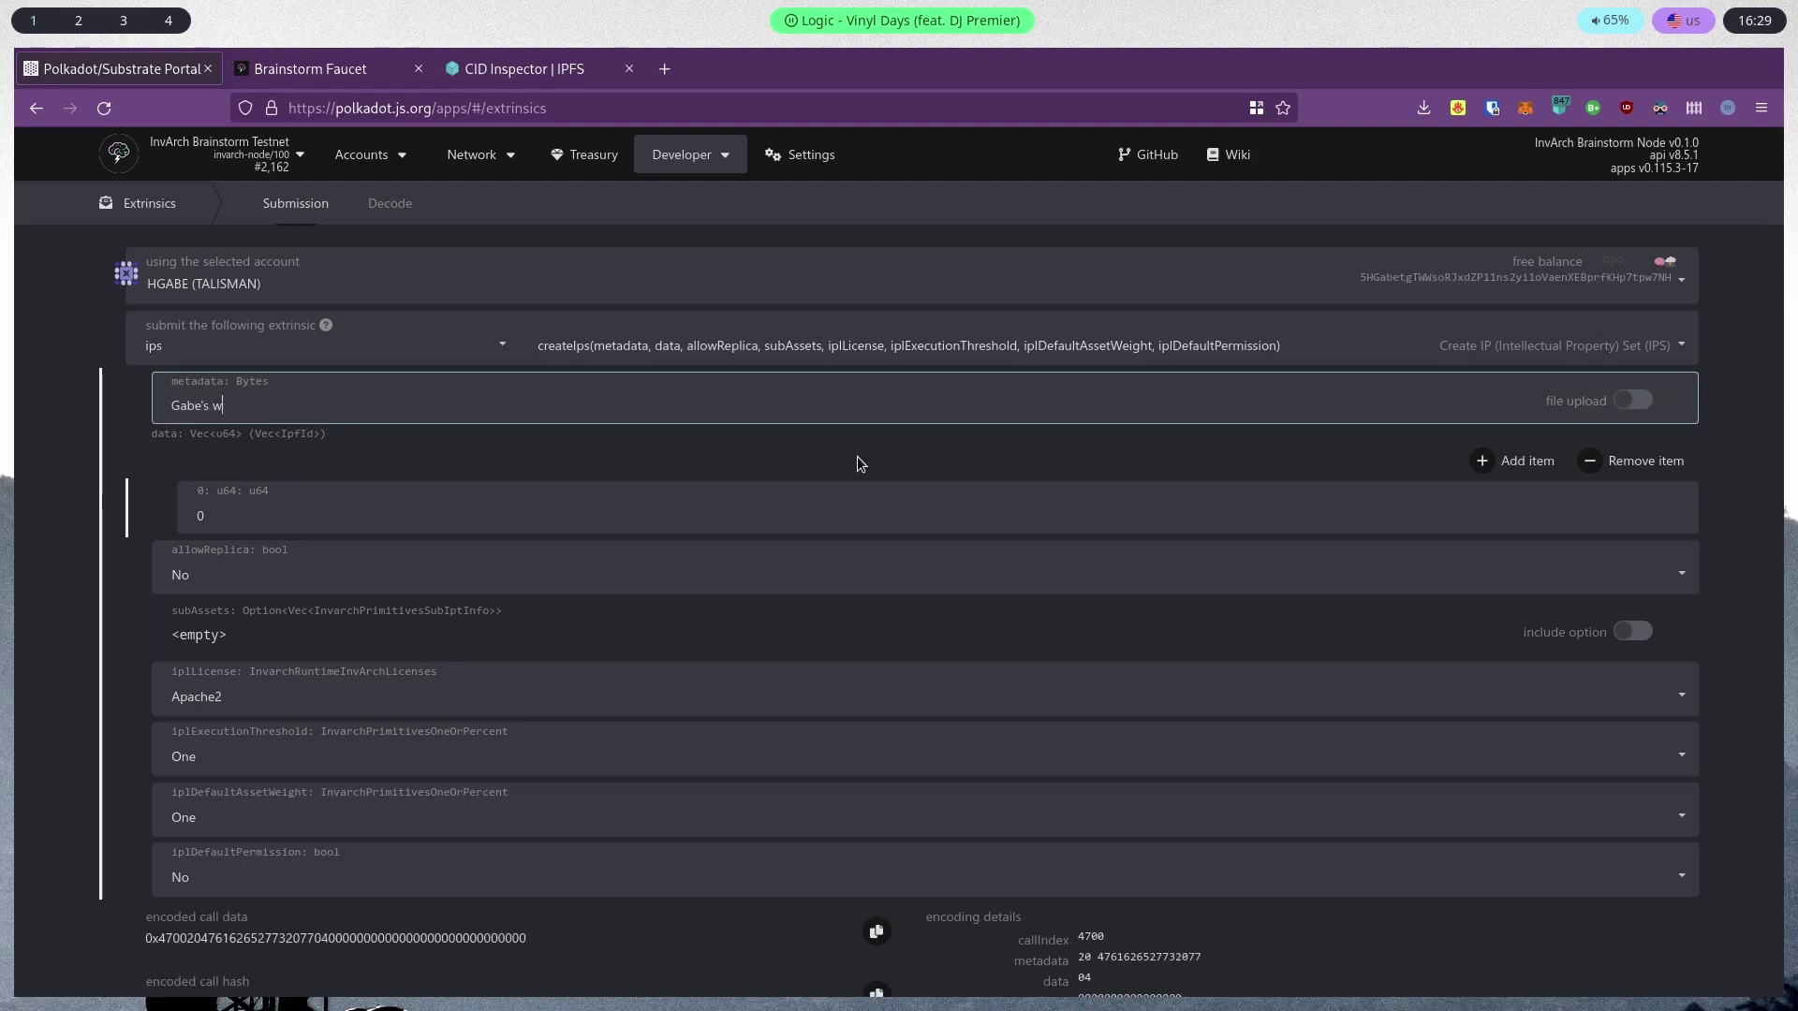
text(WEb)
key(BackSpace)
key(BackSpace)
text(ebsite)
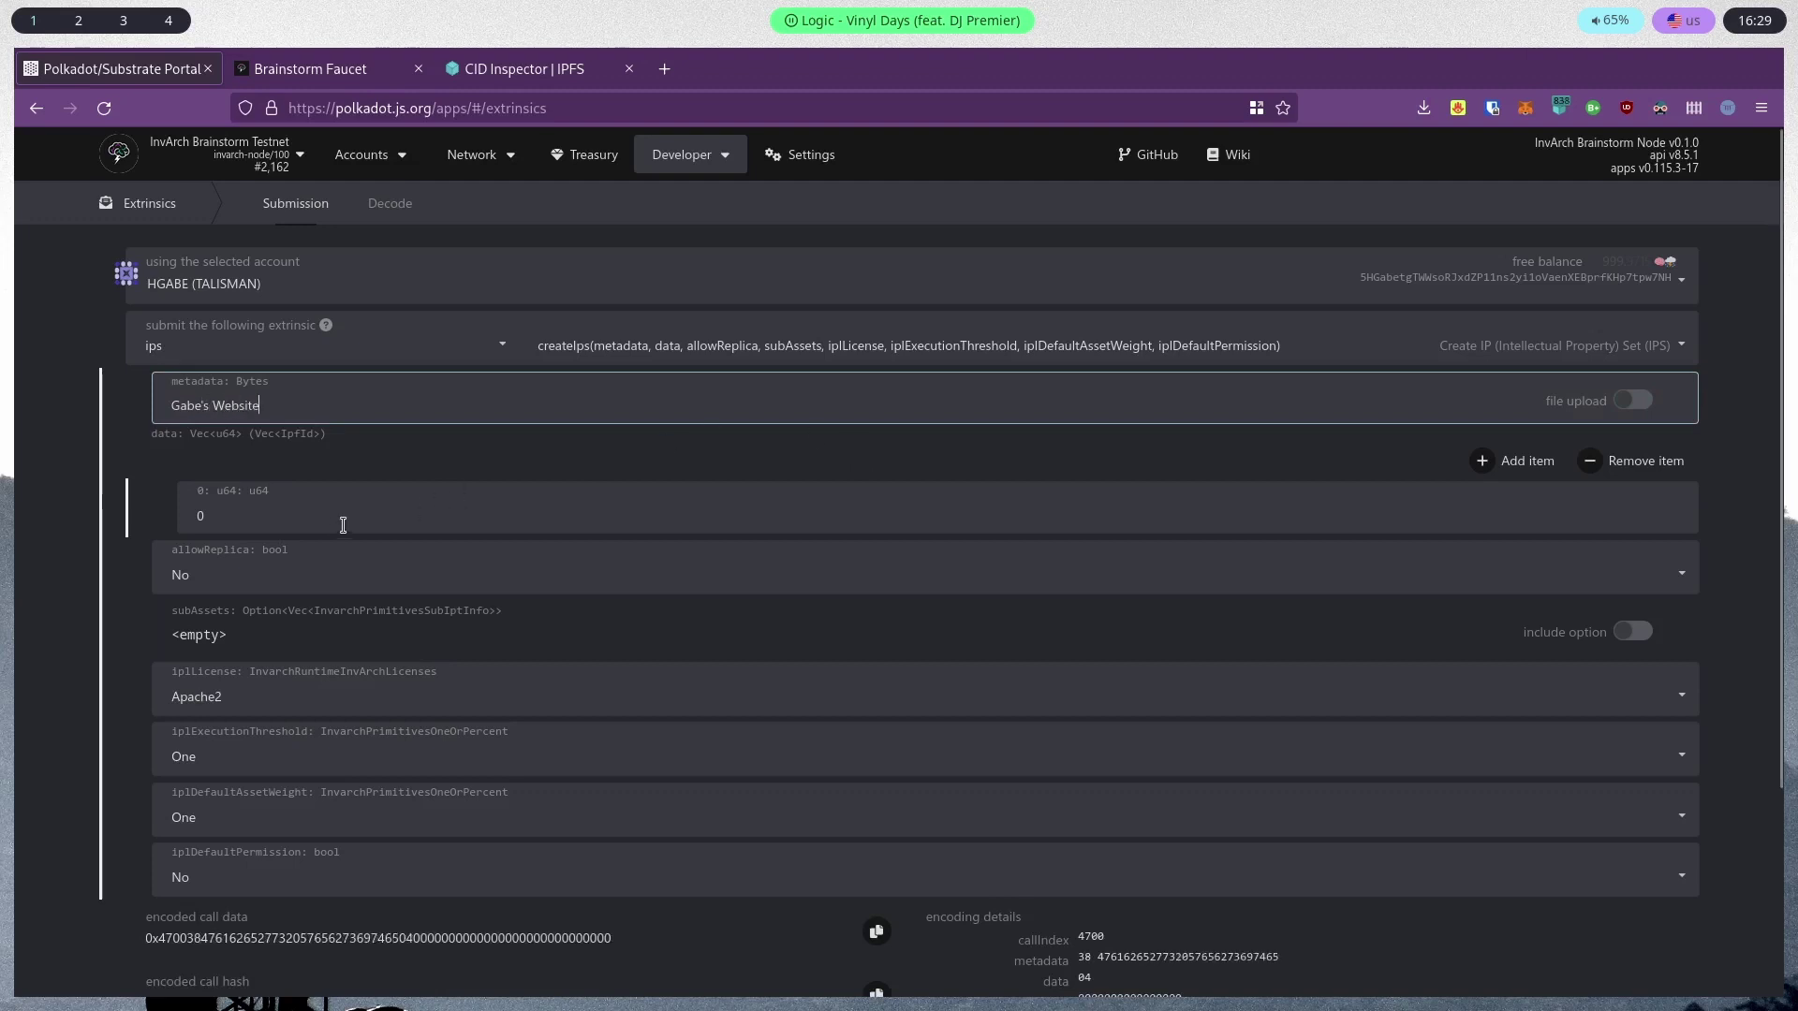
click(300, 514)
click(206, 442)
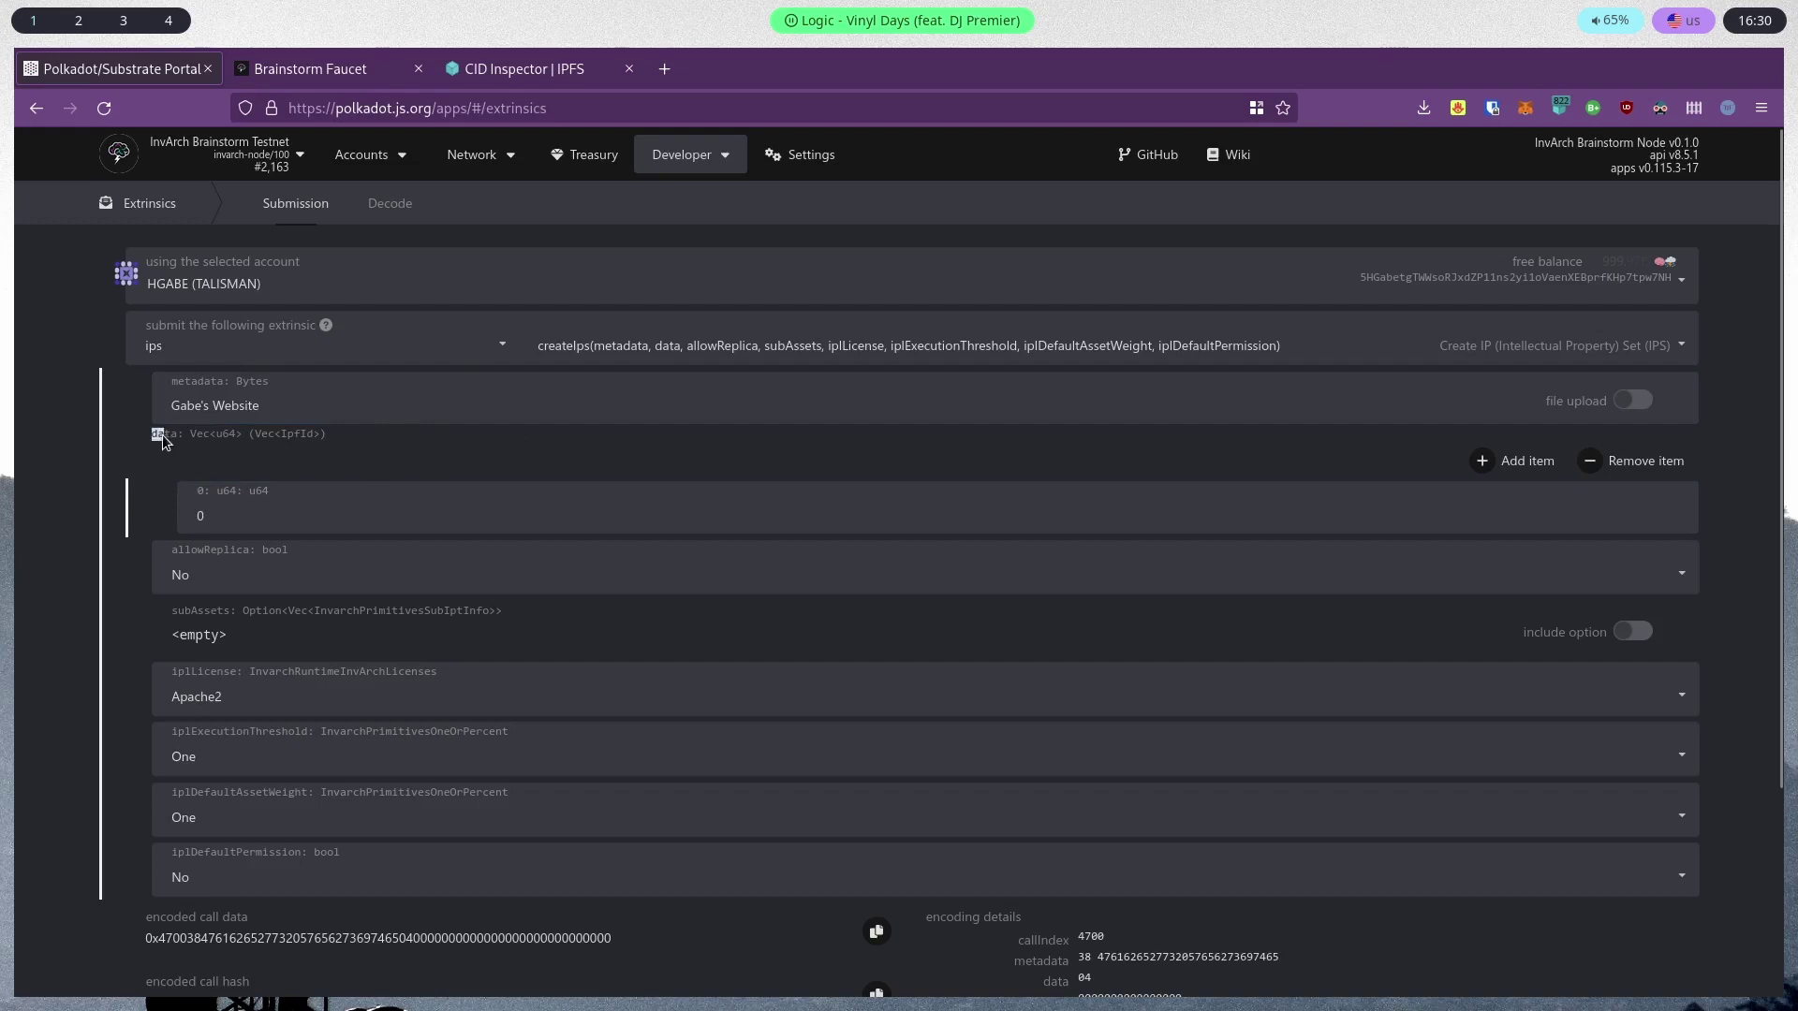
drag(158, 440, 317, 493)
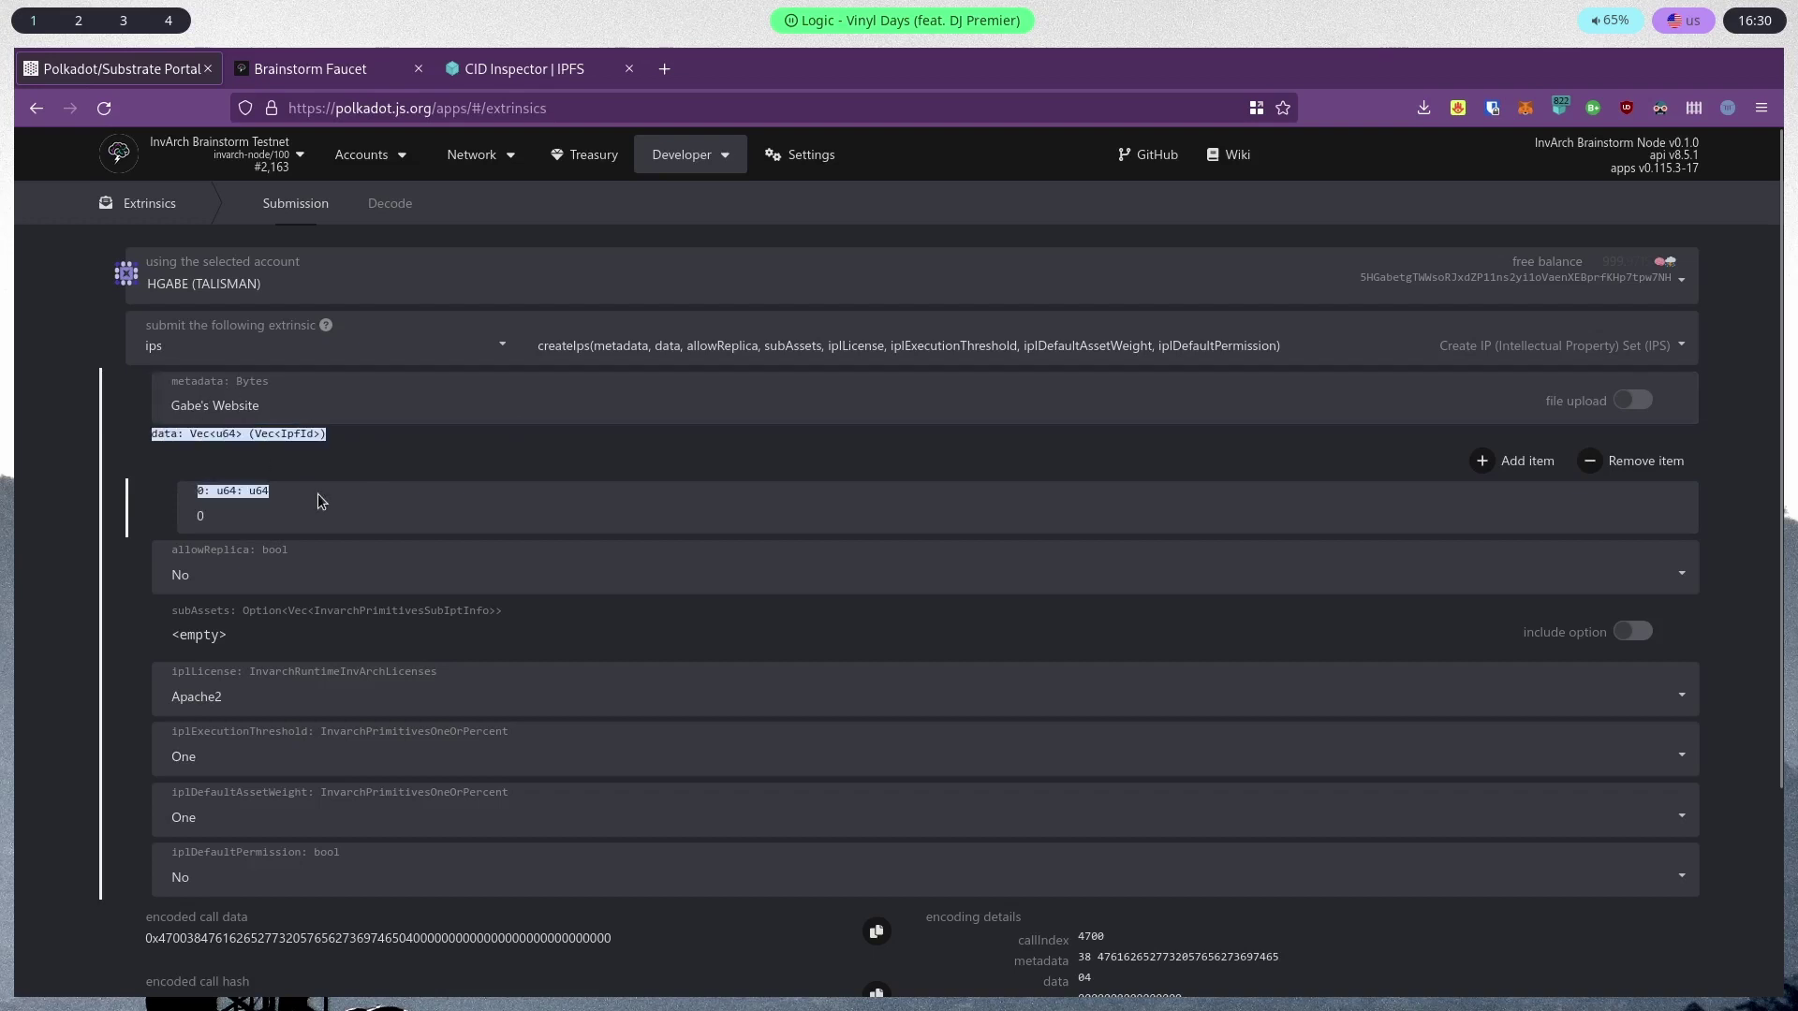
click(375, 496)
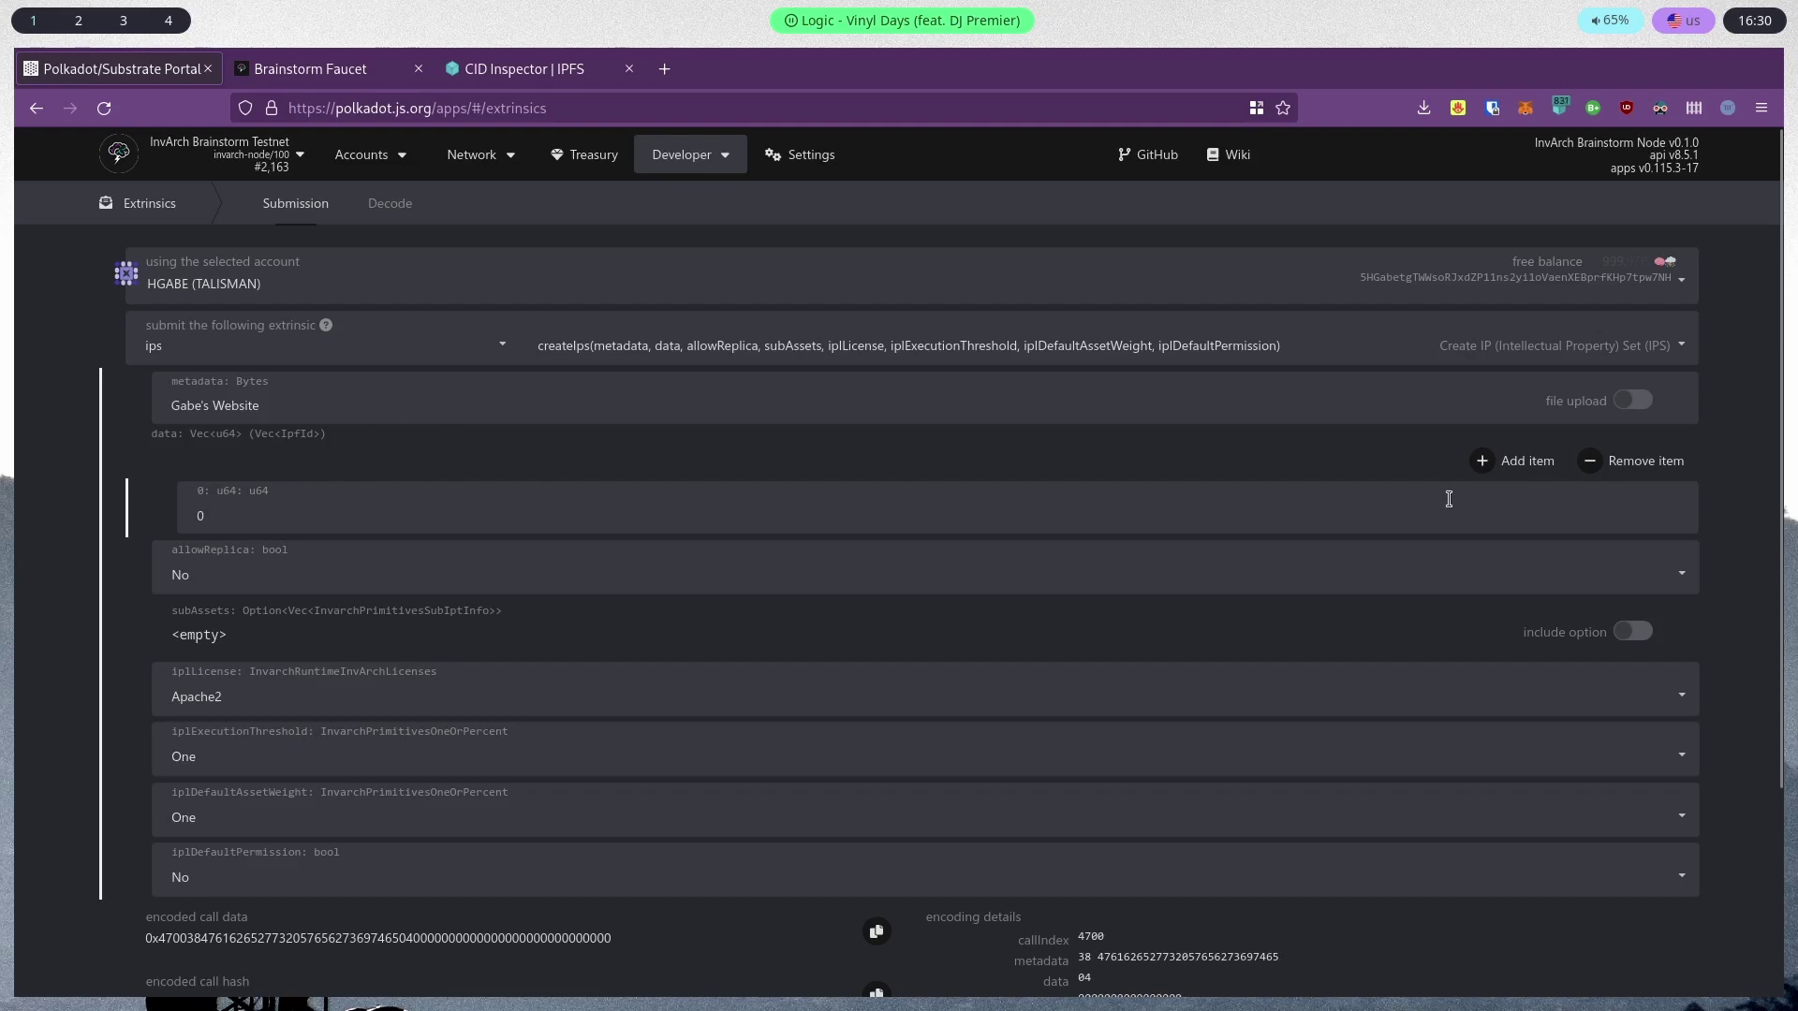
click(1512, 460)
click(1512, 461)
click(1513, 461)
click(1512, 461)
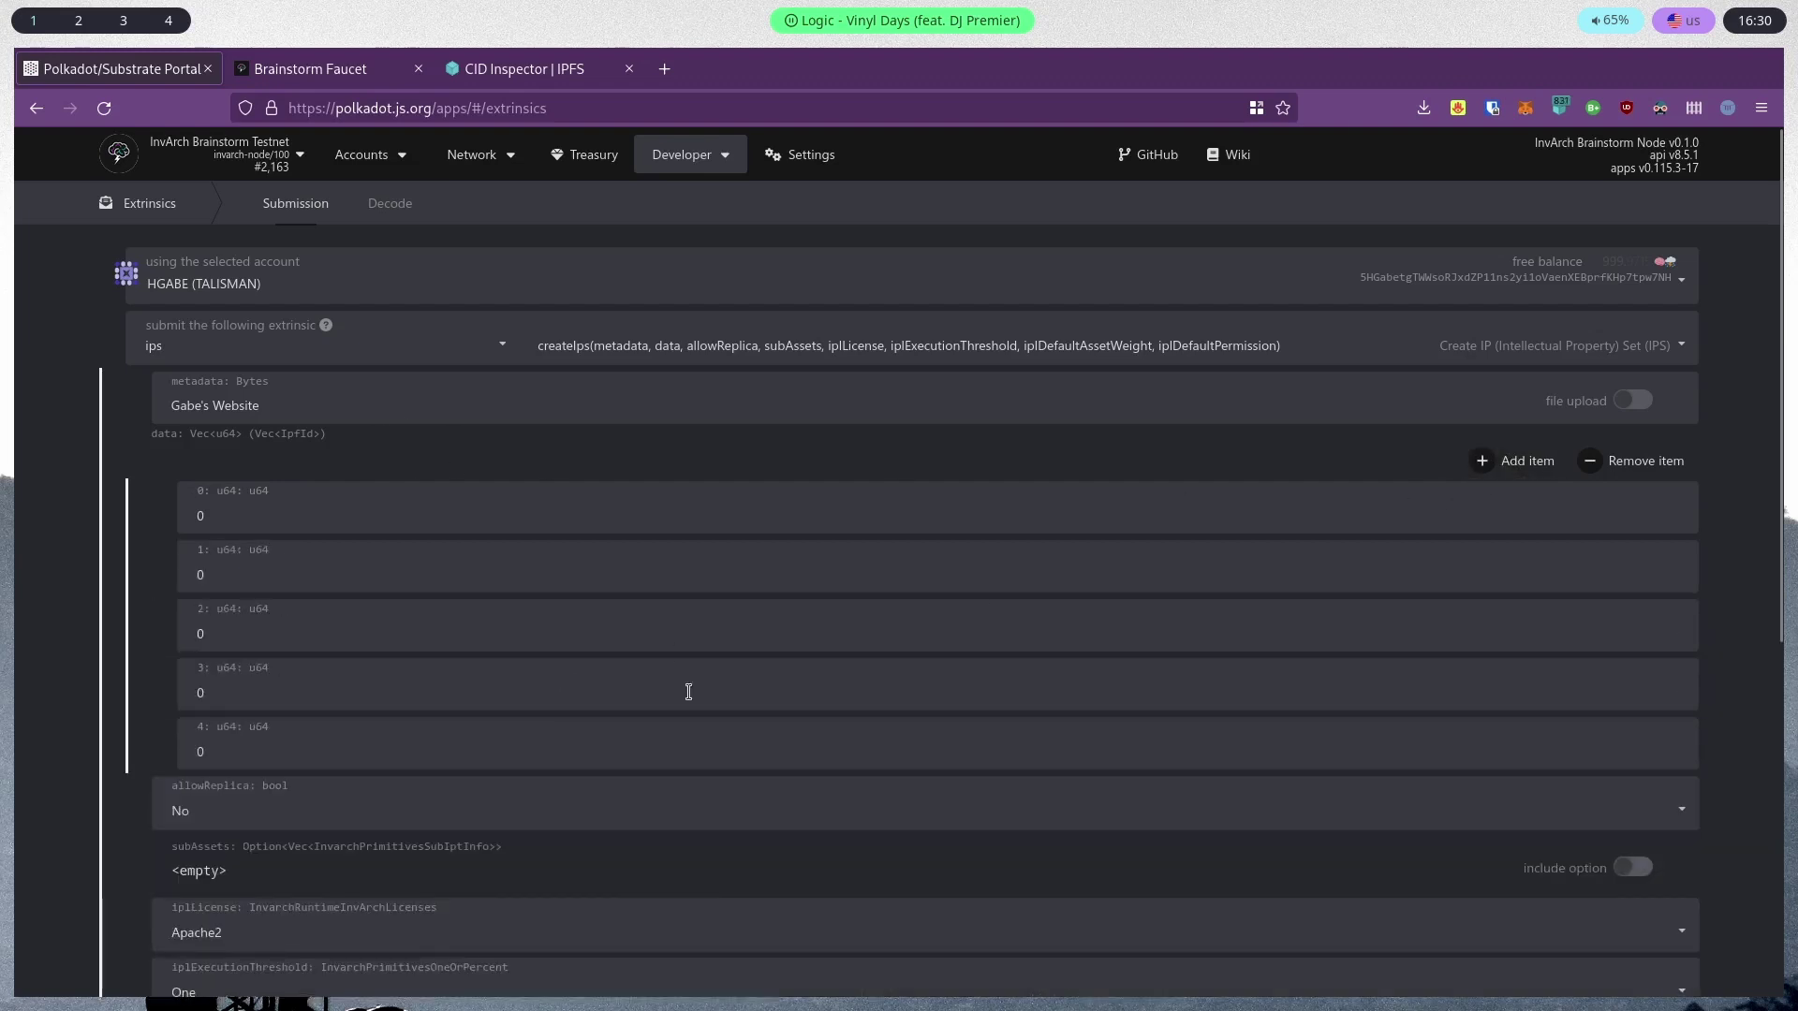
click(1610, 461)
click(1610, 460)
click(1610, 460)
click(1611, 460)
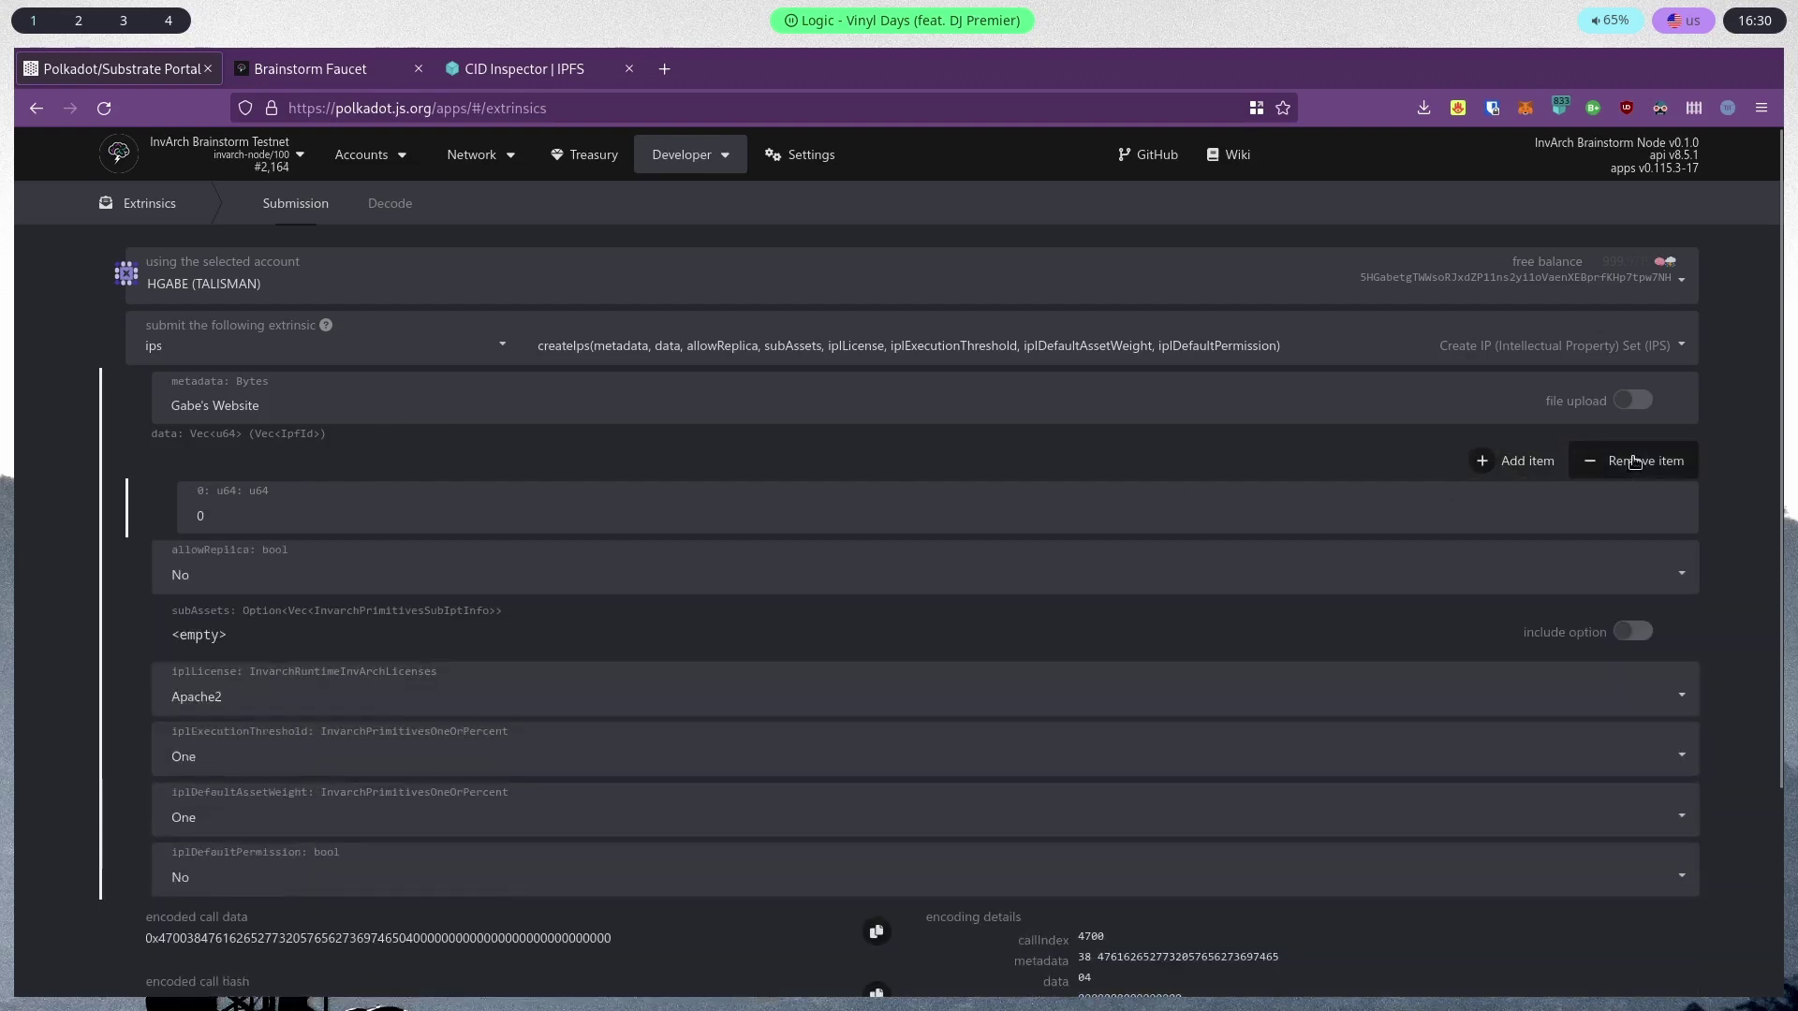
Enter IPF ID 7 as the data entry of the createIps call and choose No for allowReplica
double_click(426, 518)
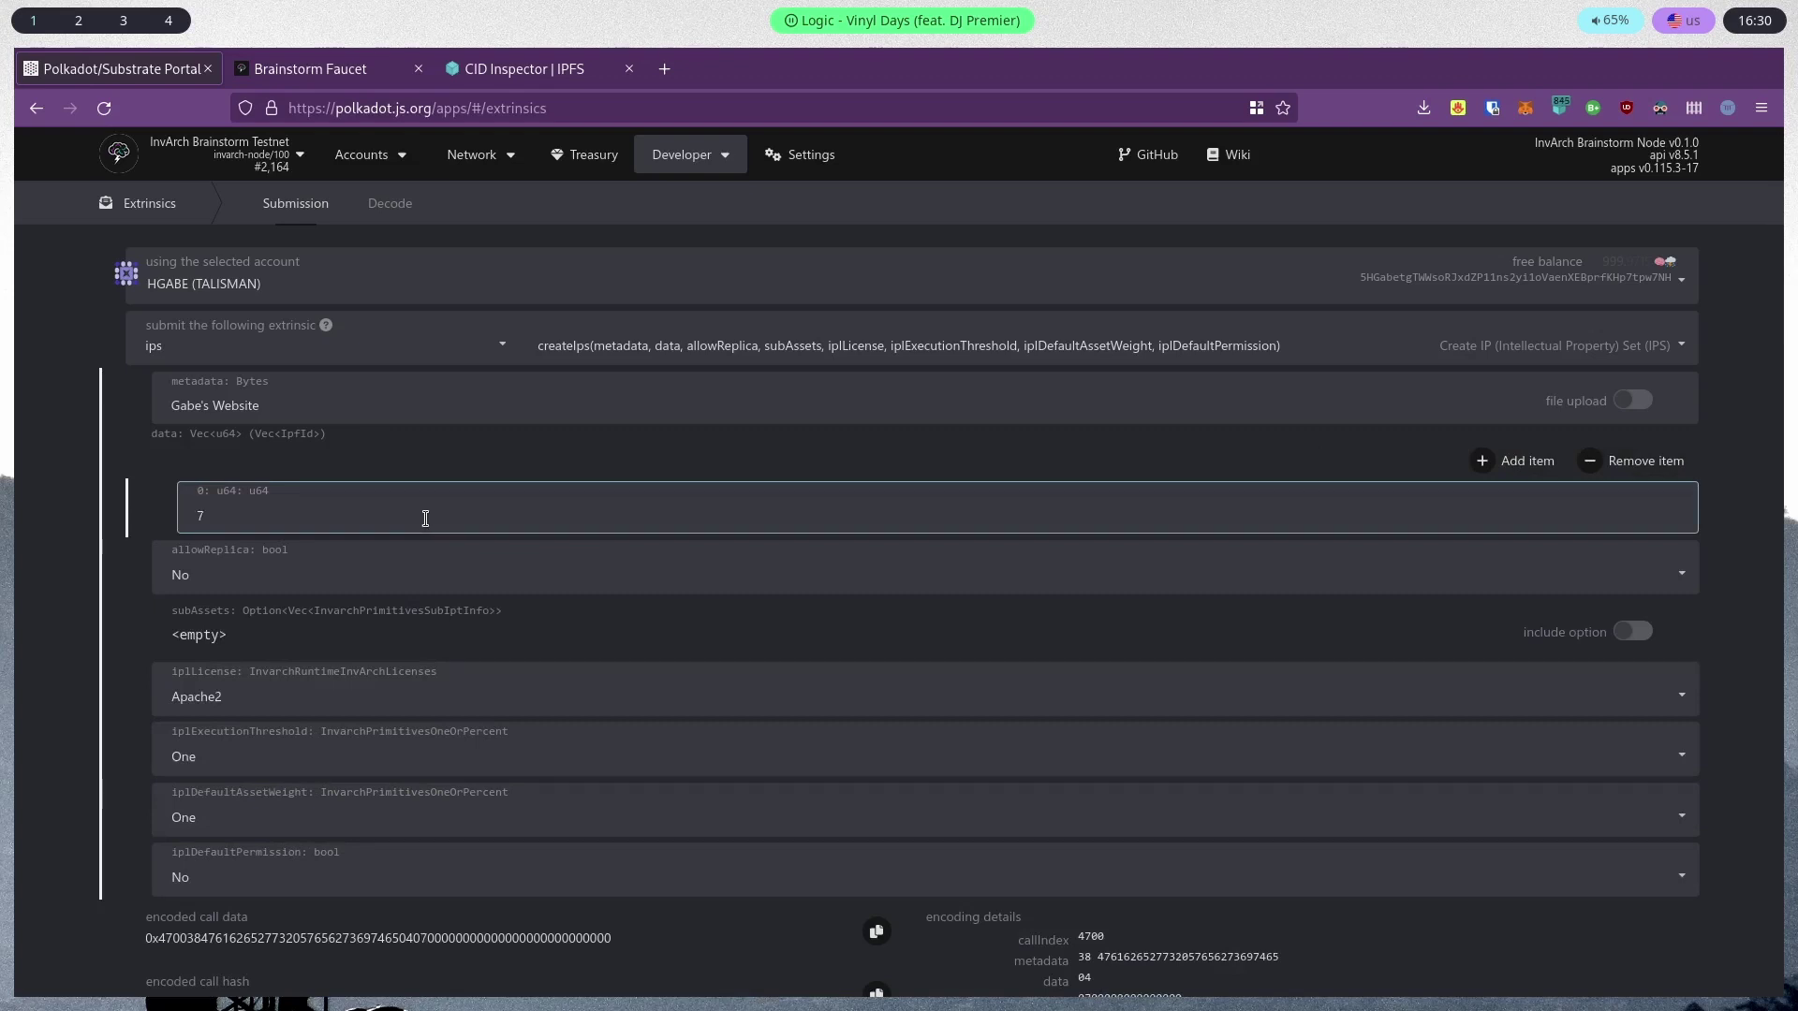
click(233, 567)
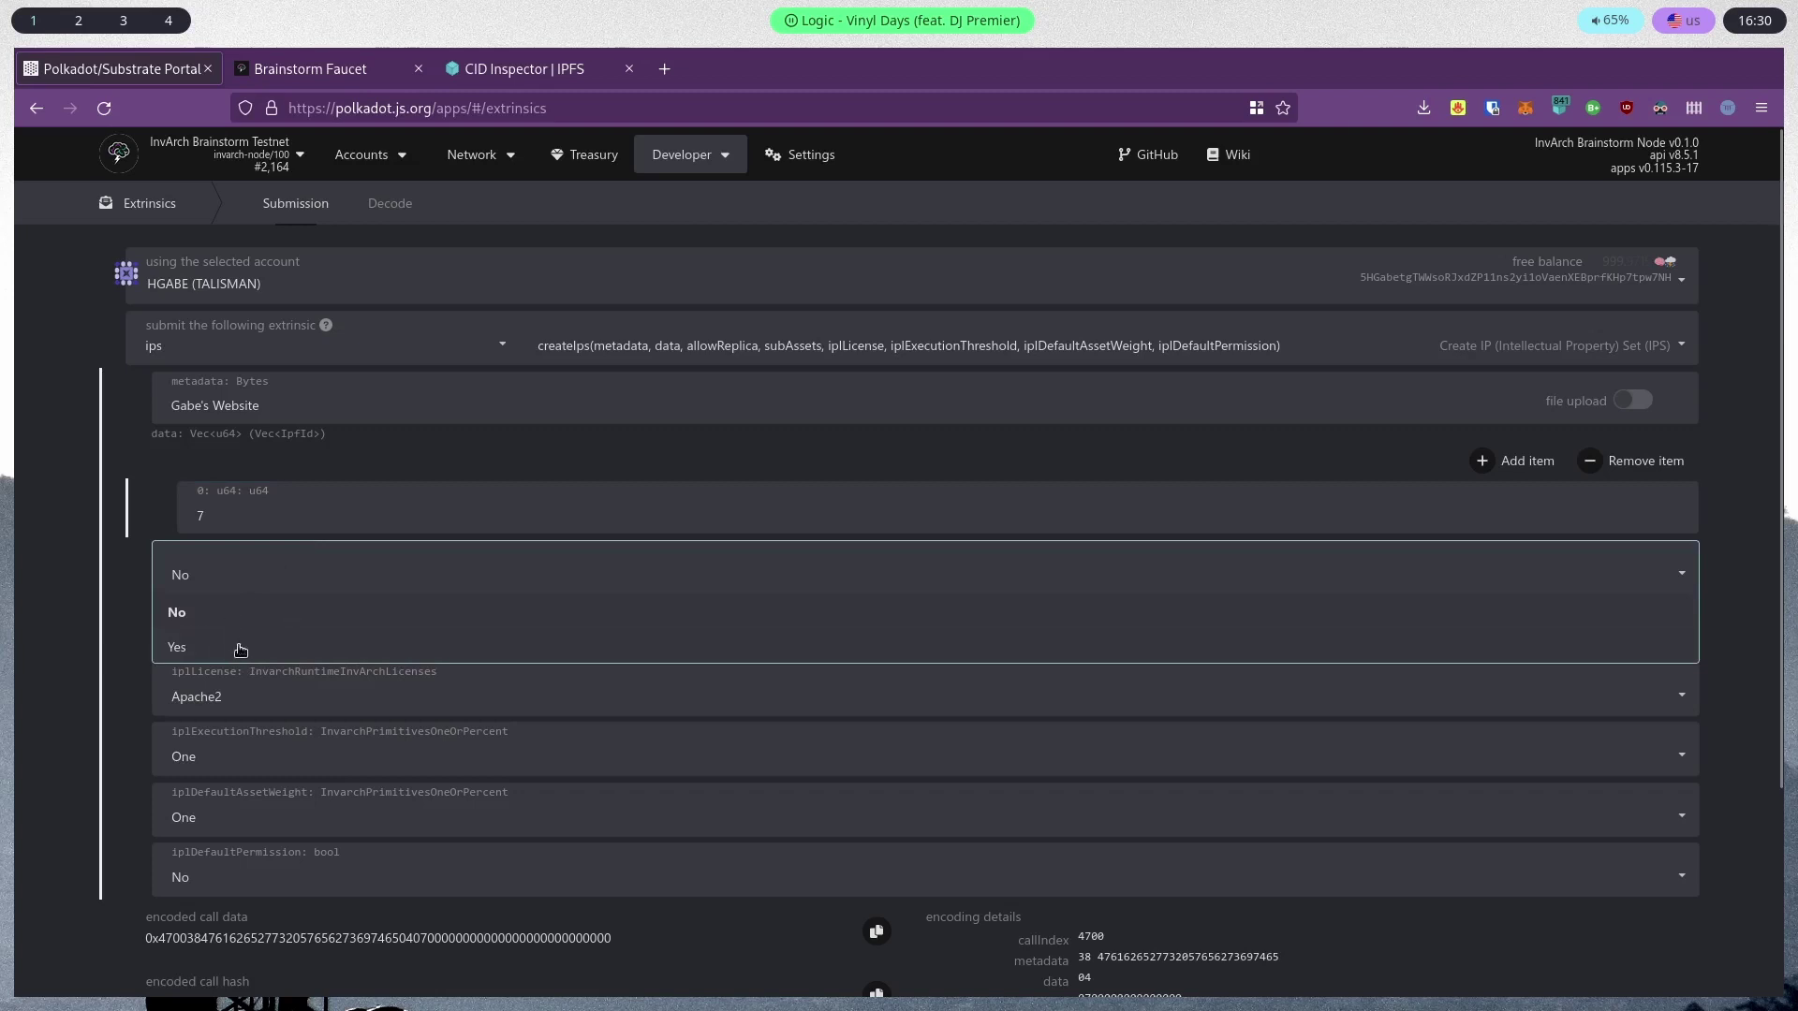
click(302, 614)
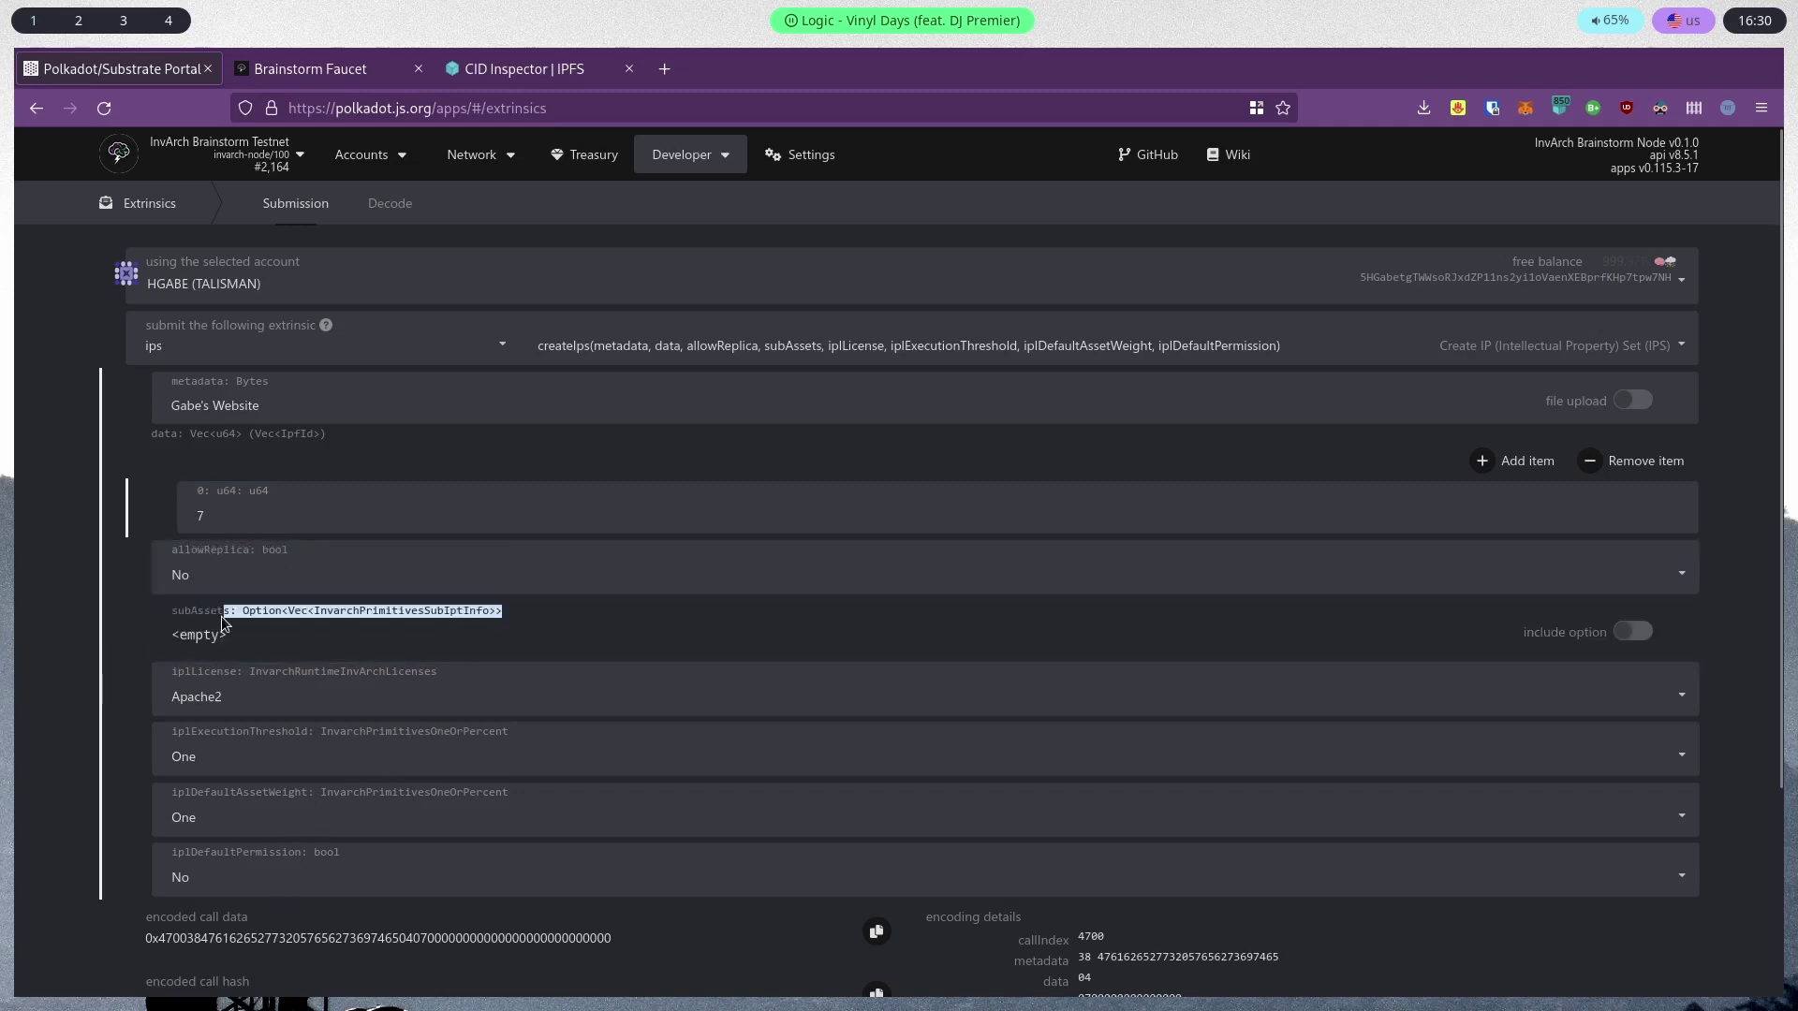
Include the subAssets option and add one sub-asset with ID 0 and the metadata "Asset 0"
triple_click(178, 616)
click(181, 616)
drag(228, 635, 174, 616)
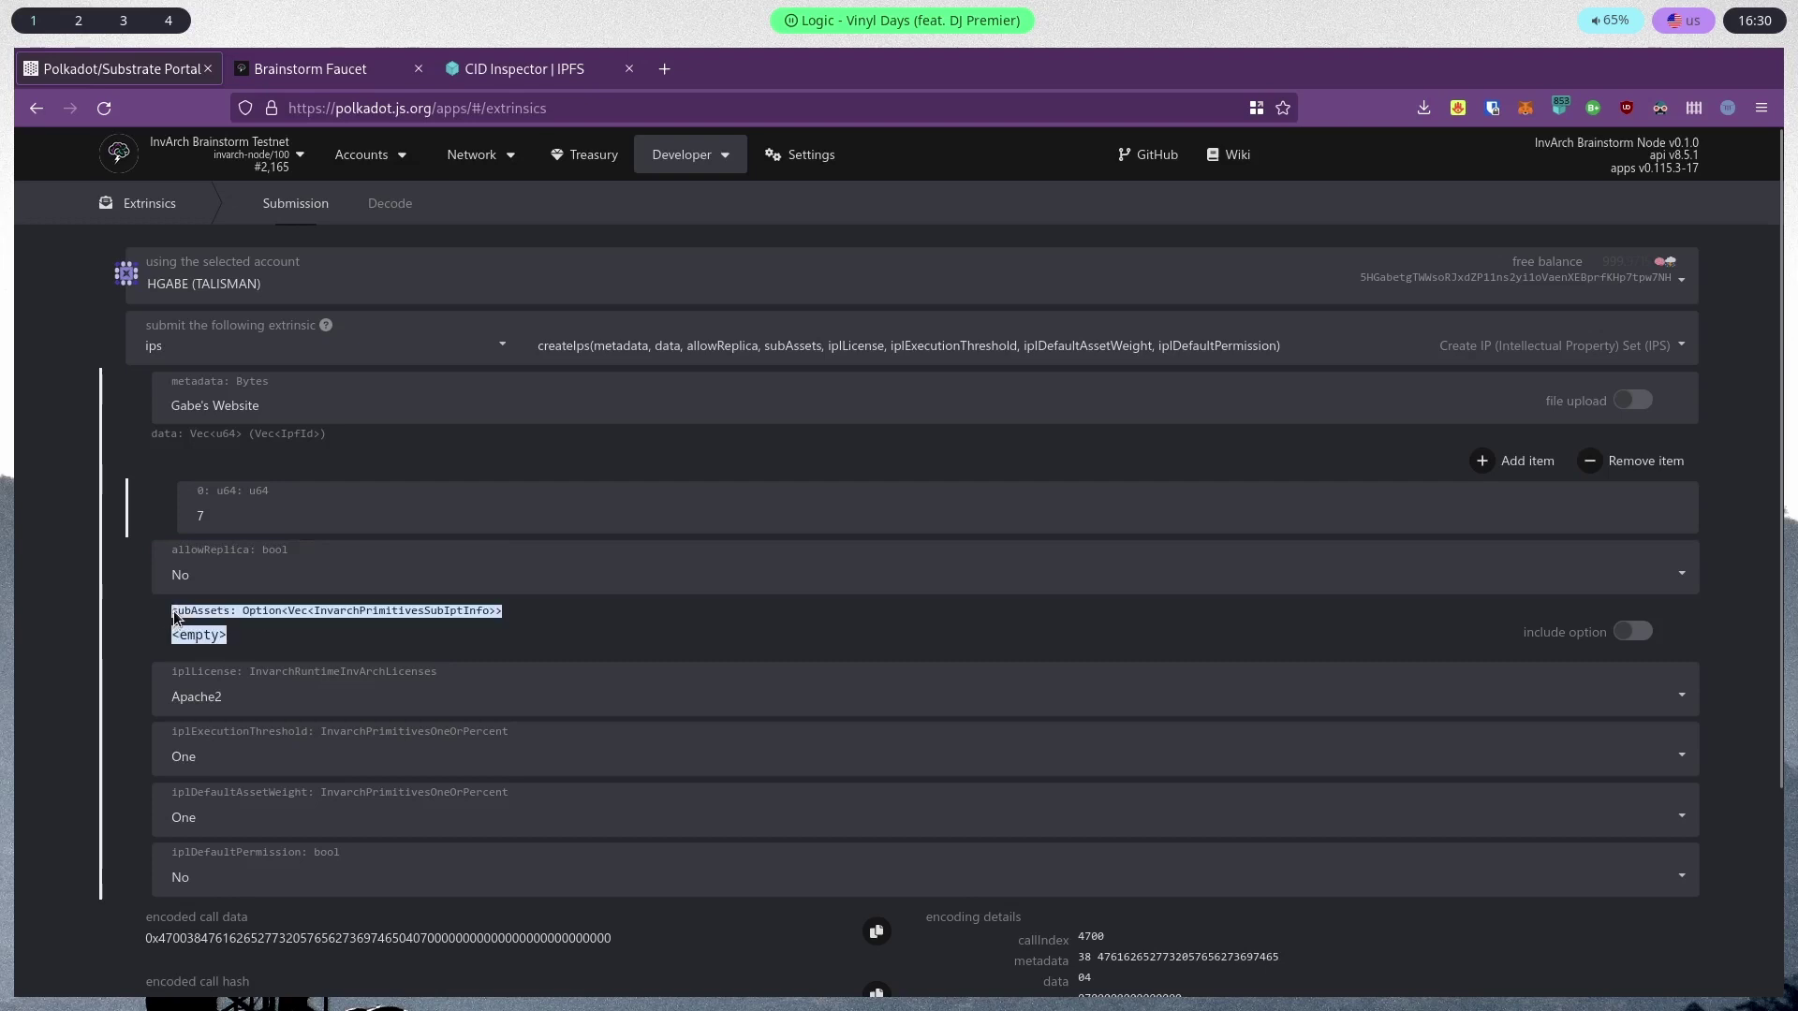
click(178, 617)
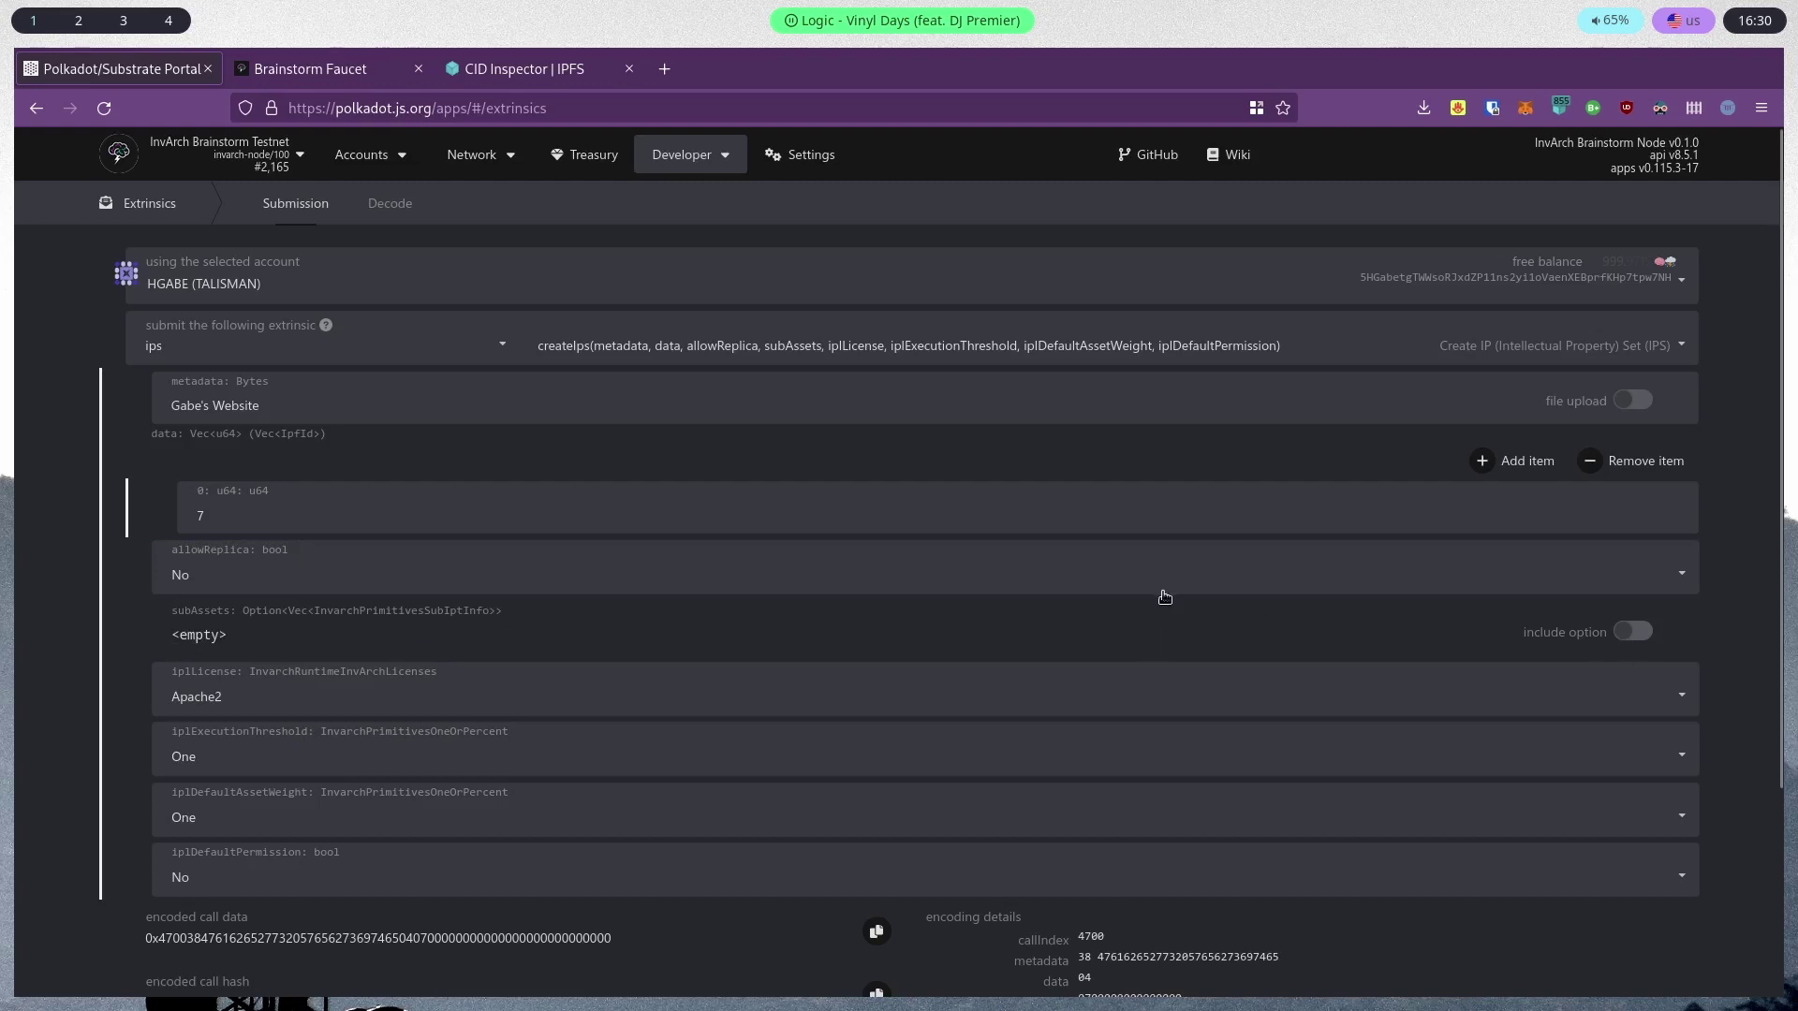
click(1634, 633)
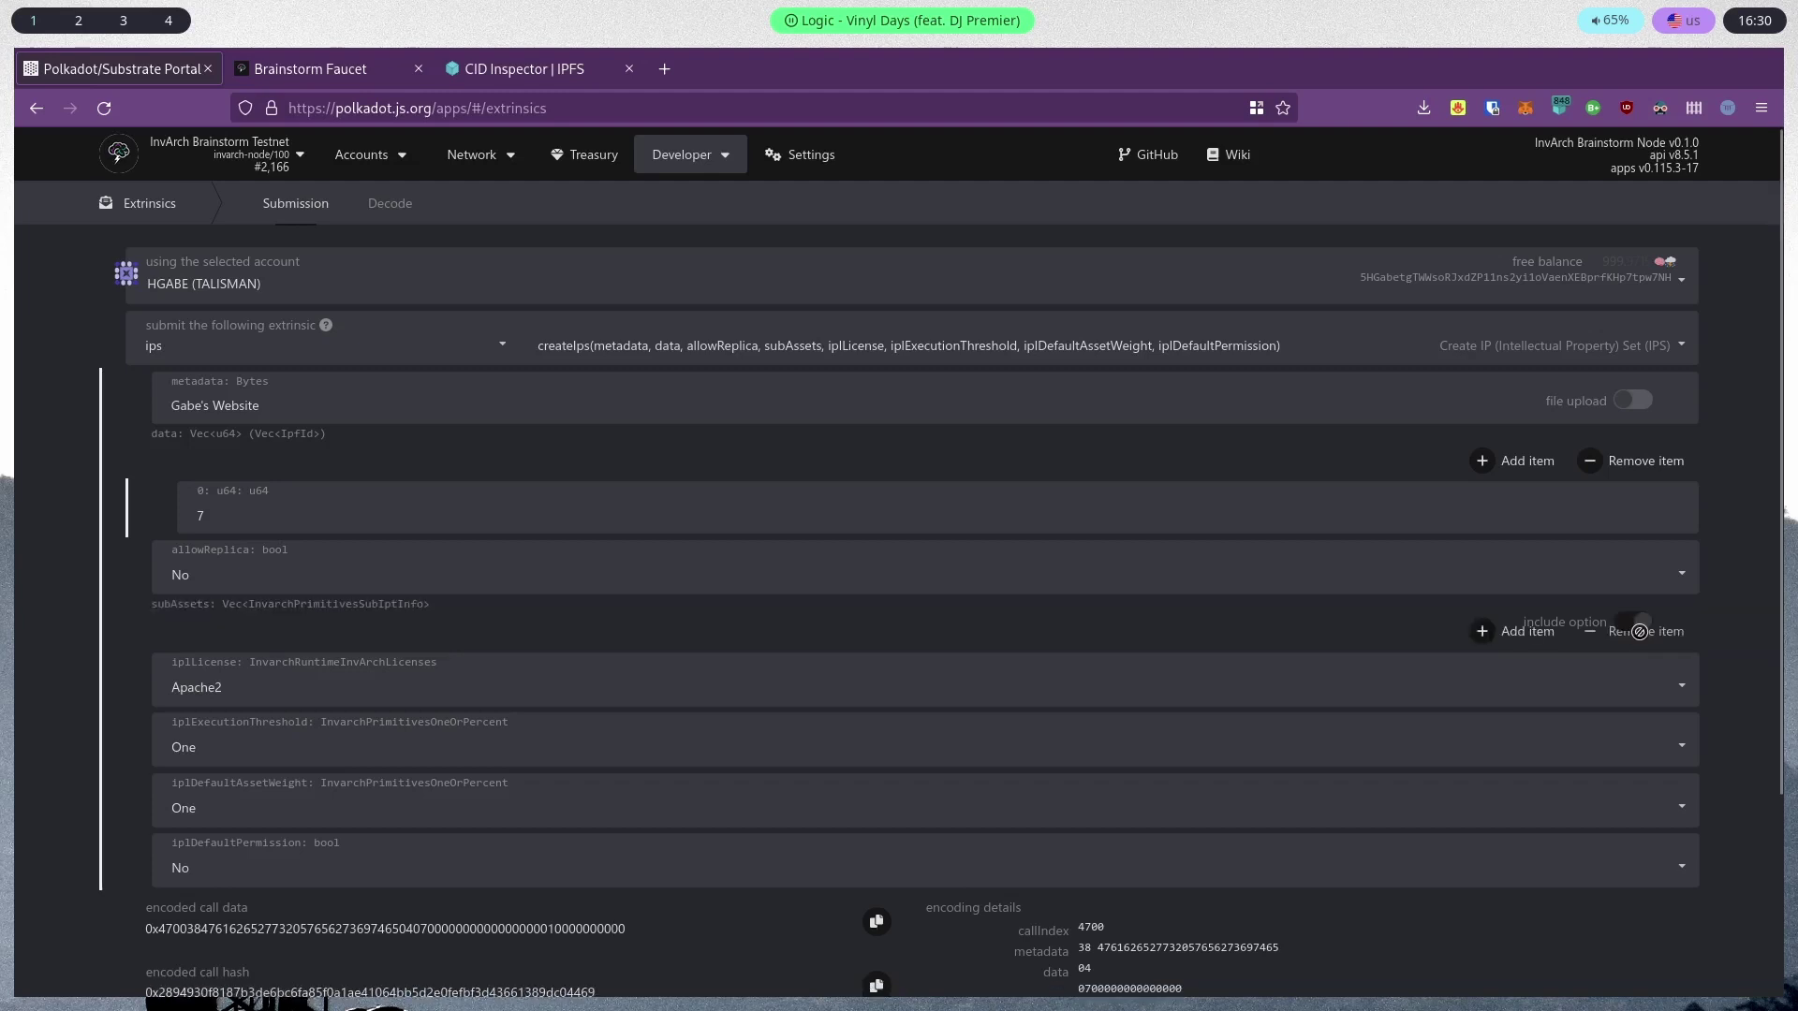
click(1489, 640)
click(310, 698)
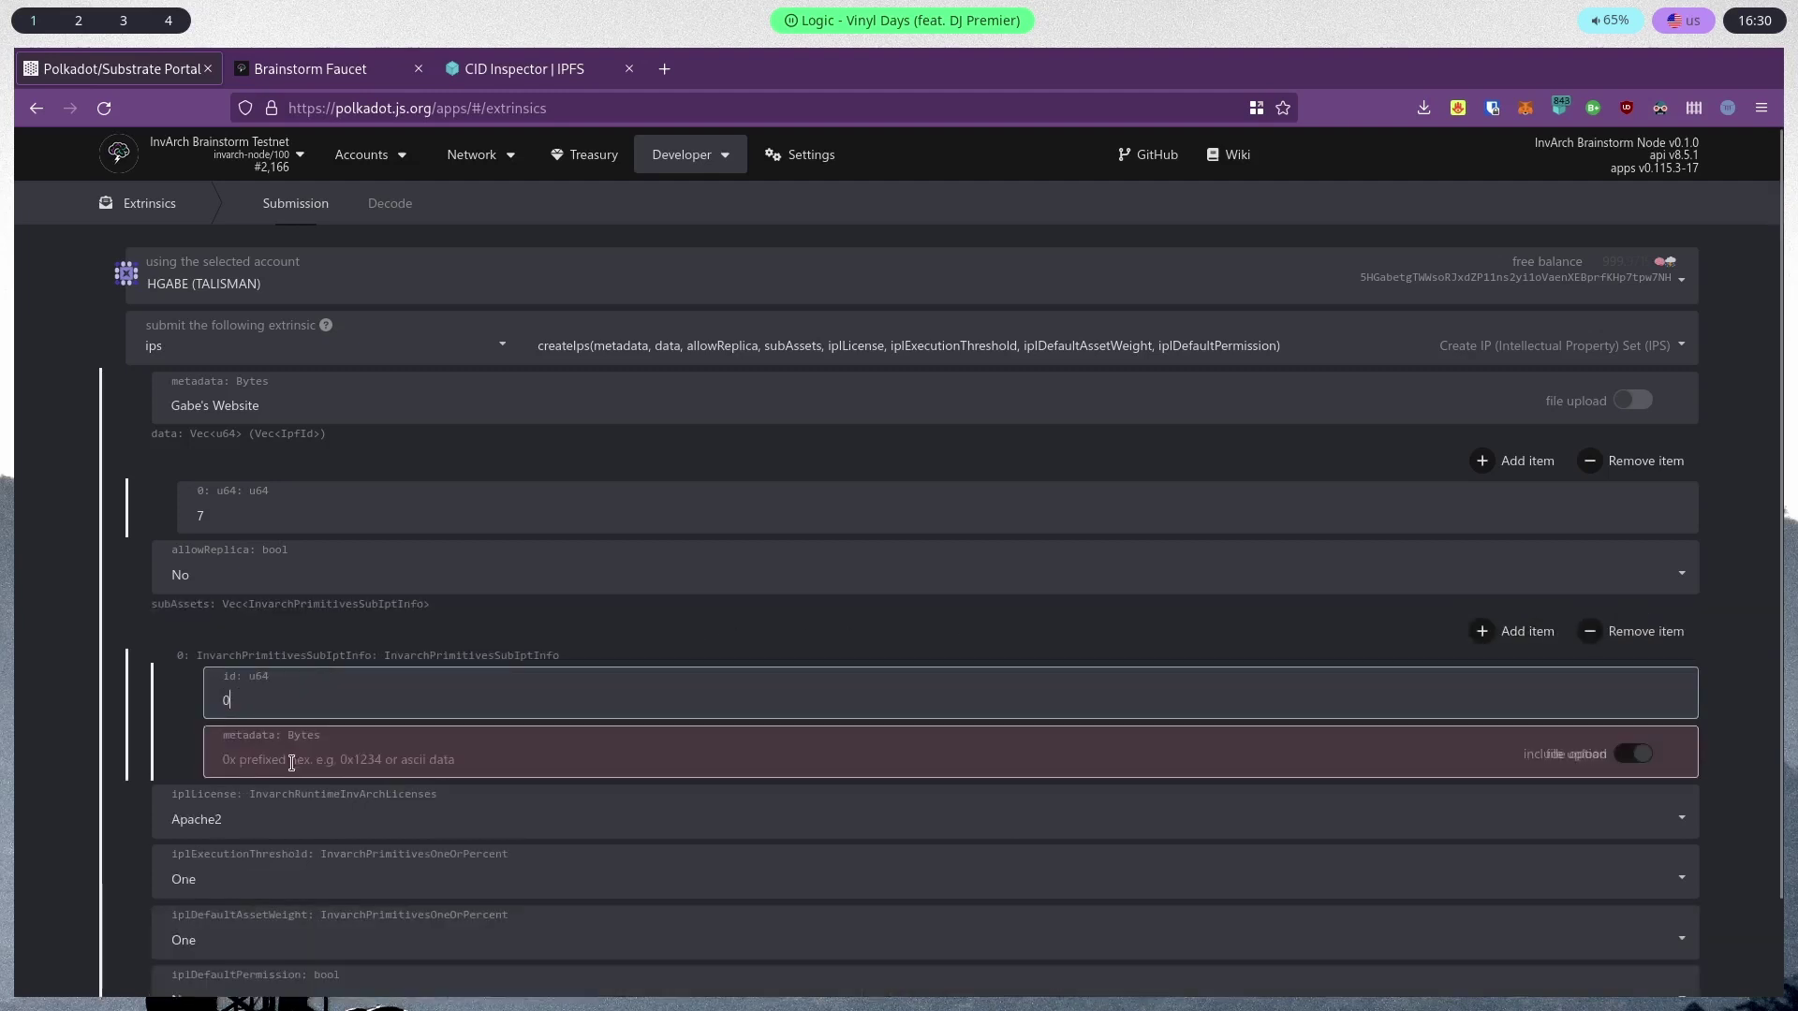
click(602, 759)
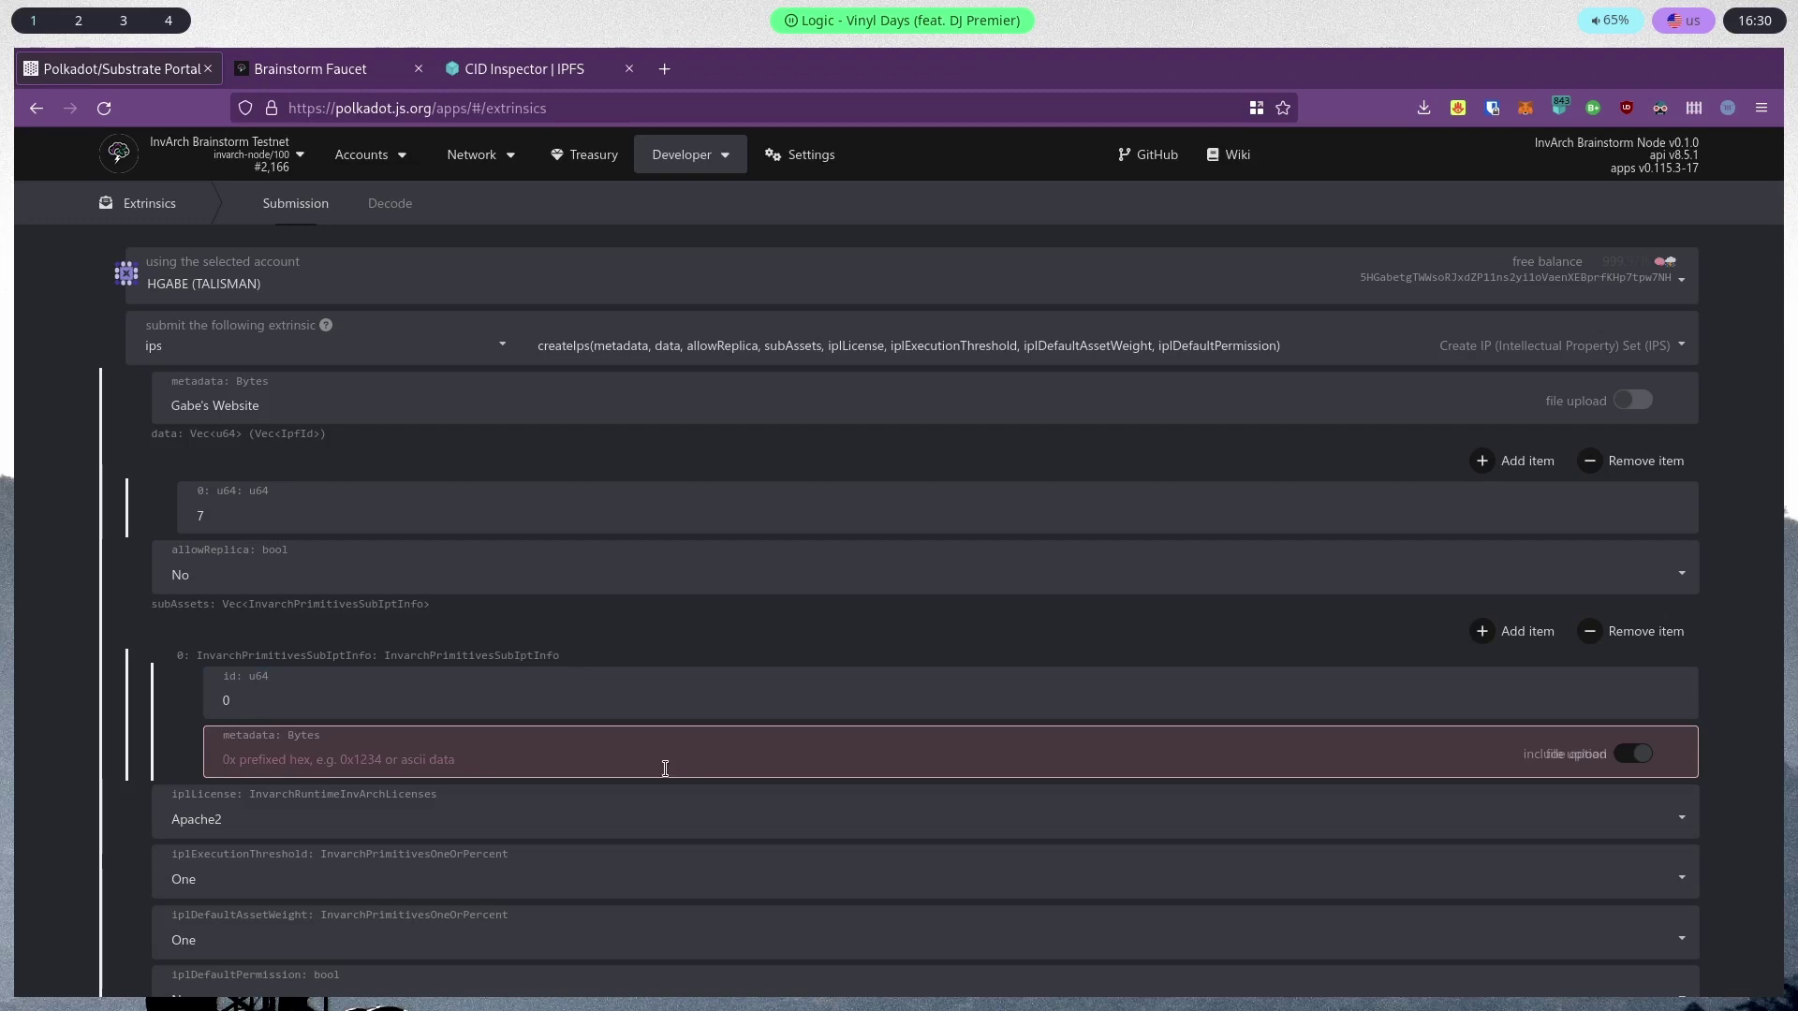
text(Ass)
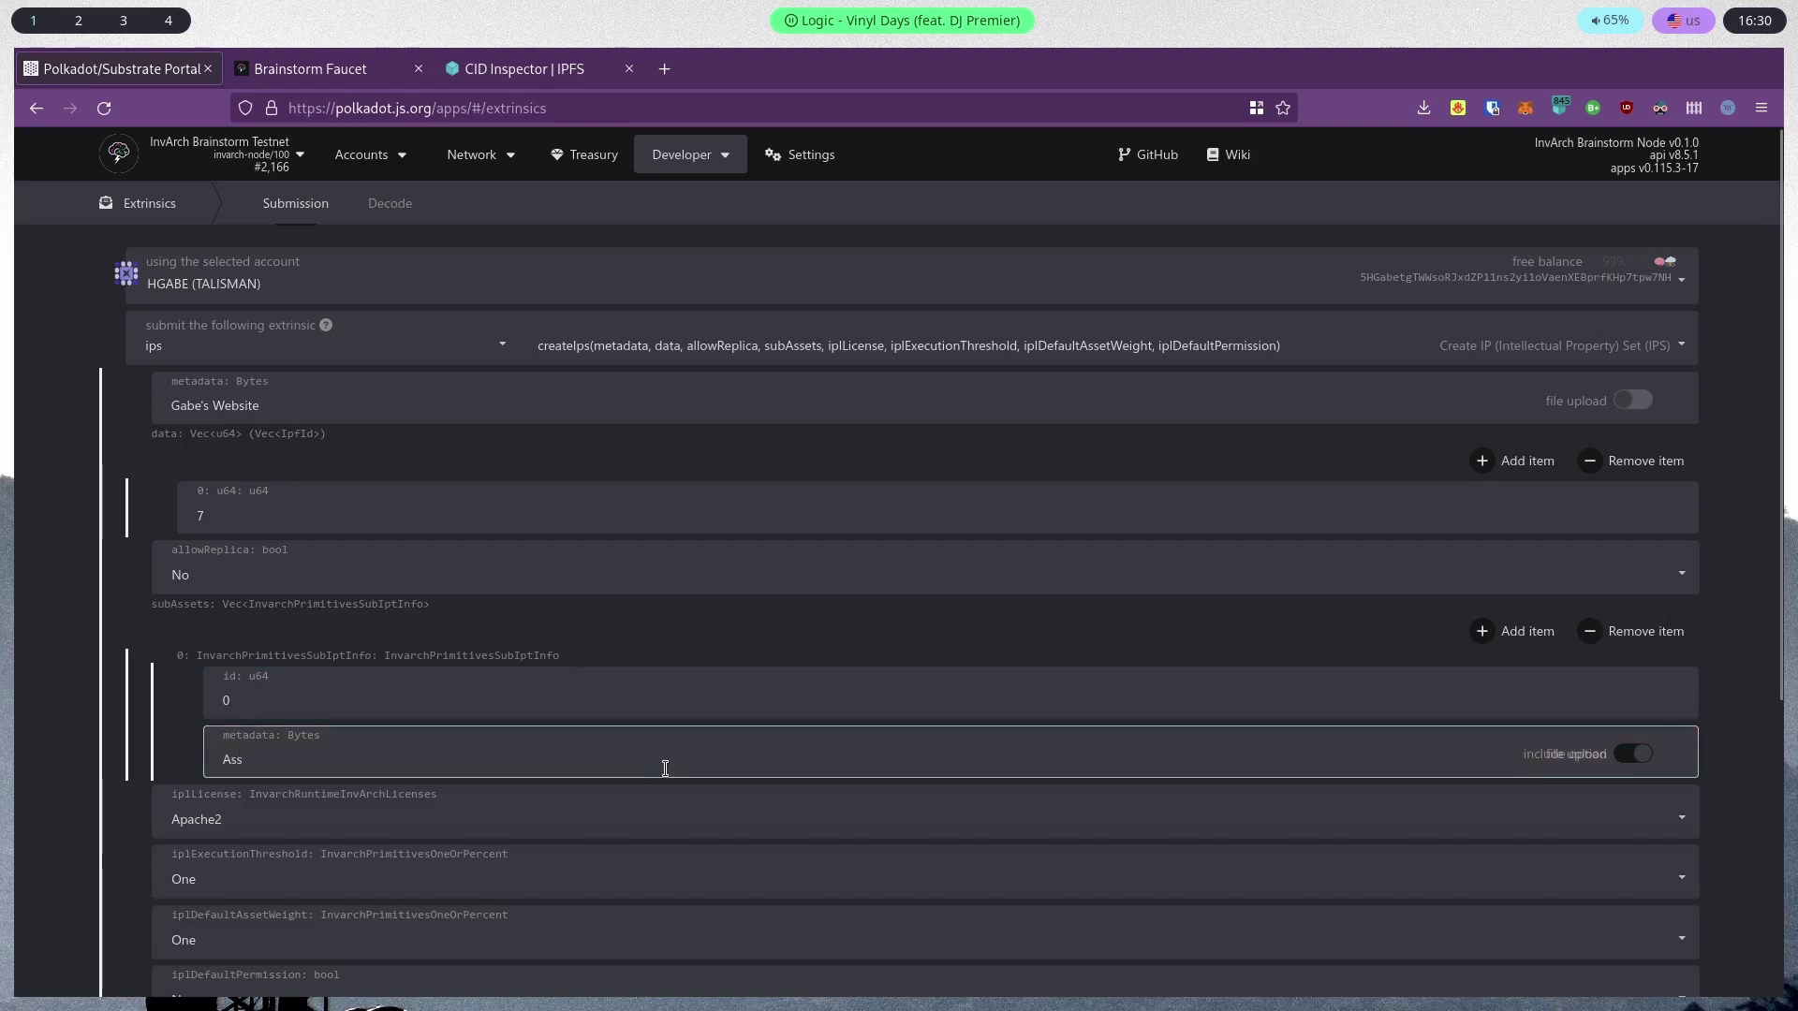
text(et 0)
Set iplLicense to Custom with the name GPLv2 and the H256 hash 0xE02876B4B561222A738D050E7EE26E81A8D9BC7B9EEEE28A227B940493E82651
scroll(374, 702, down, 3)
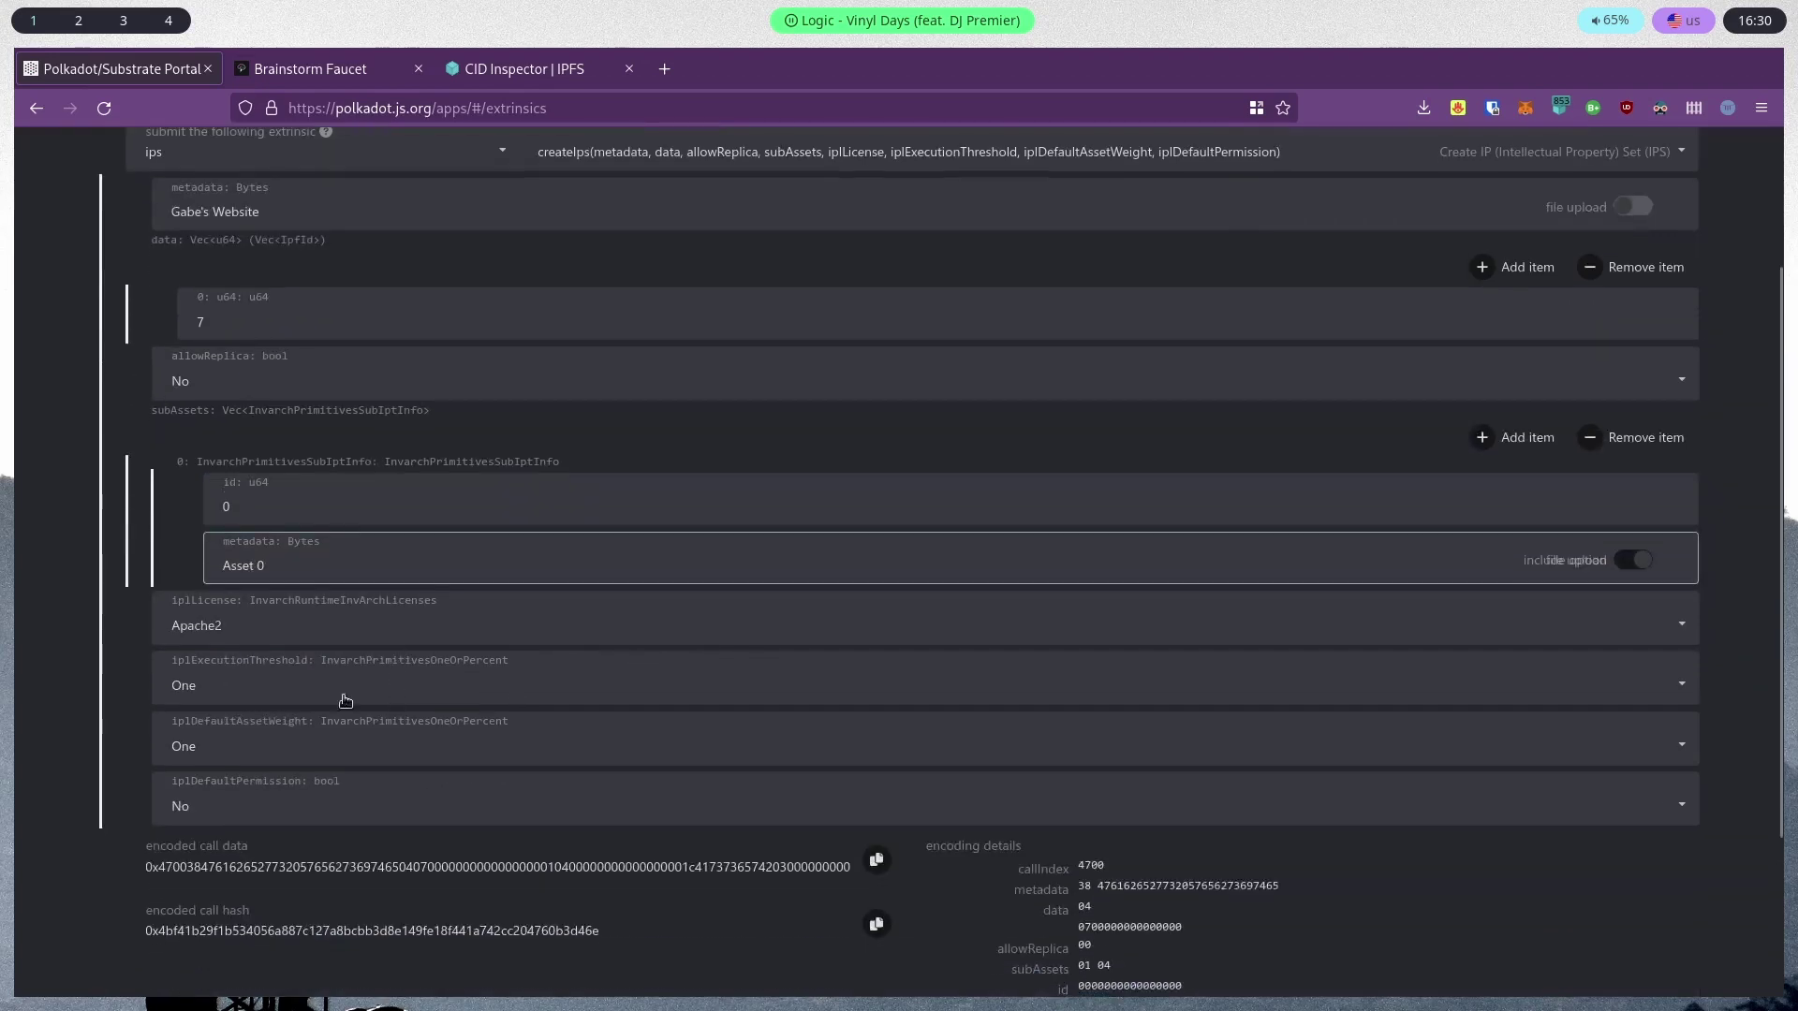
click(299, 633)
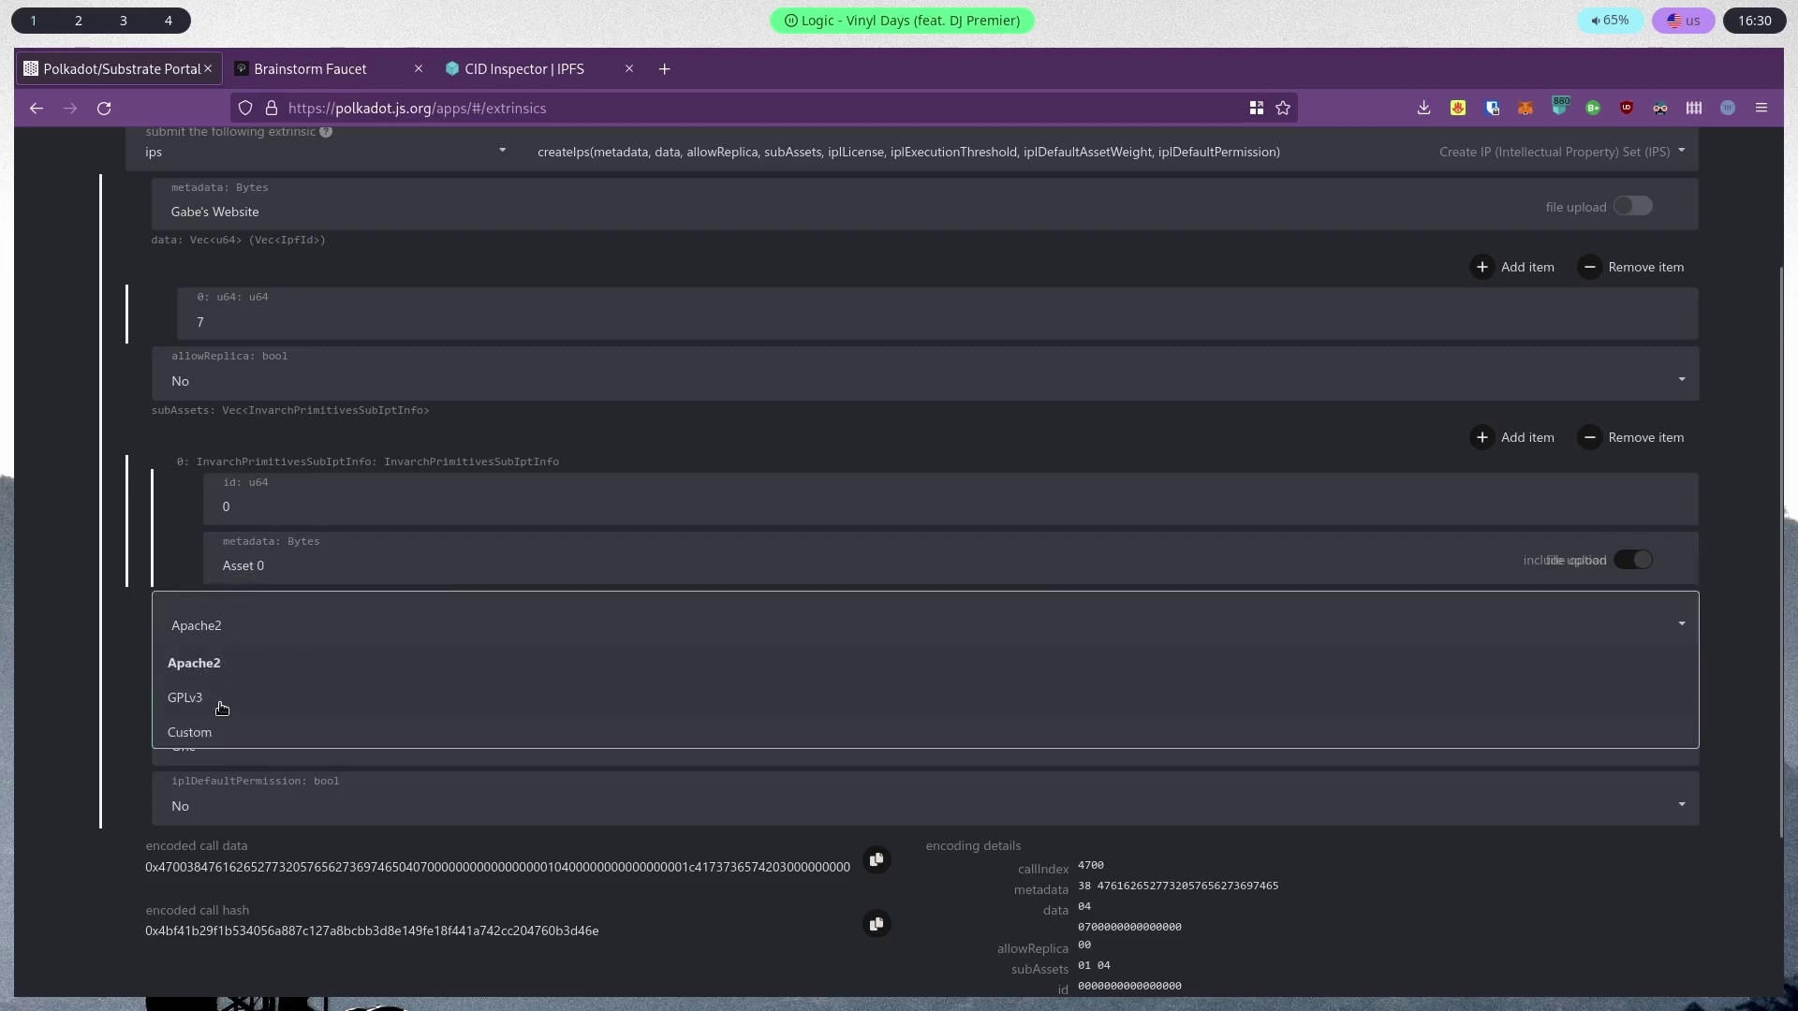
click(212, 730)
click(244, 699)
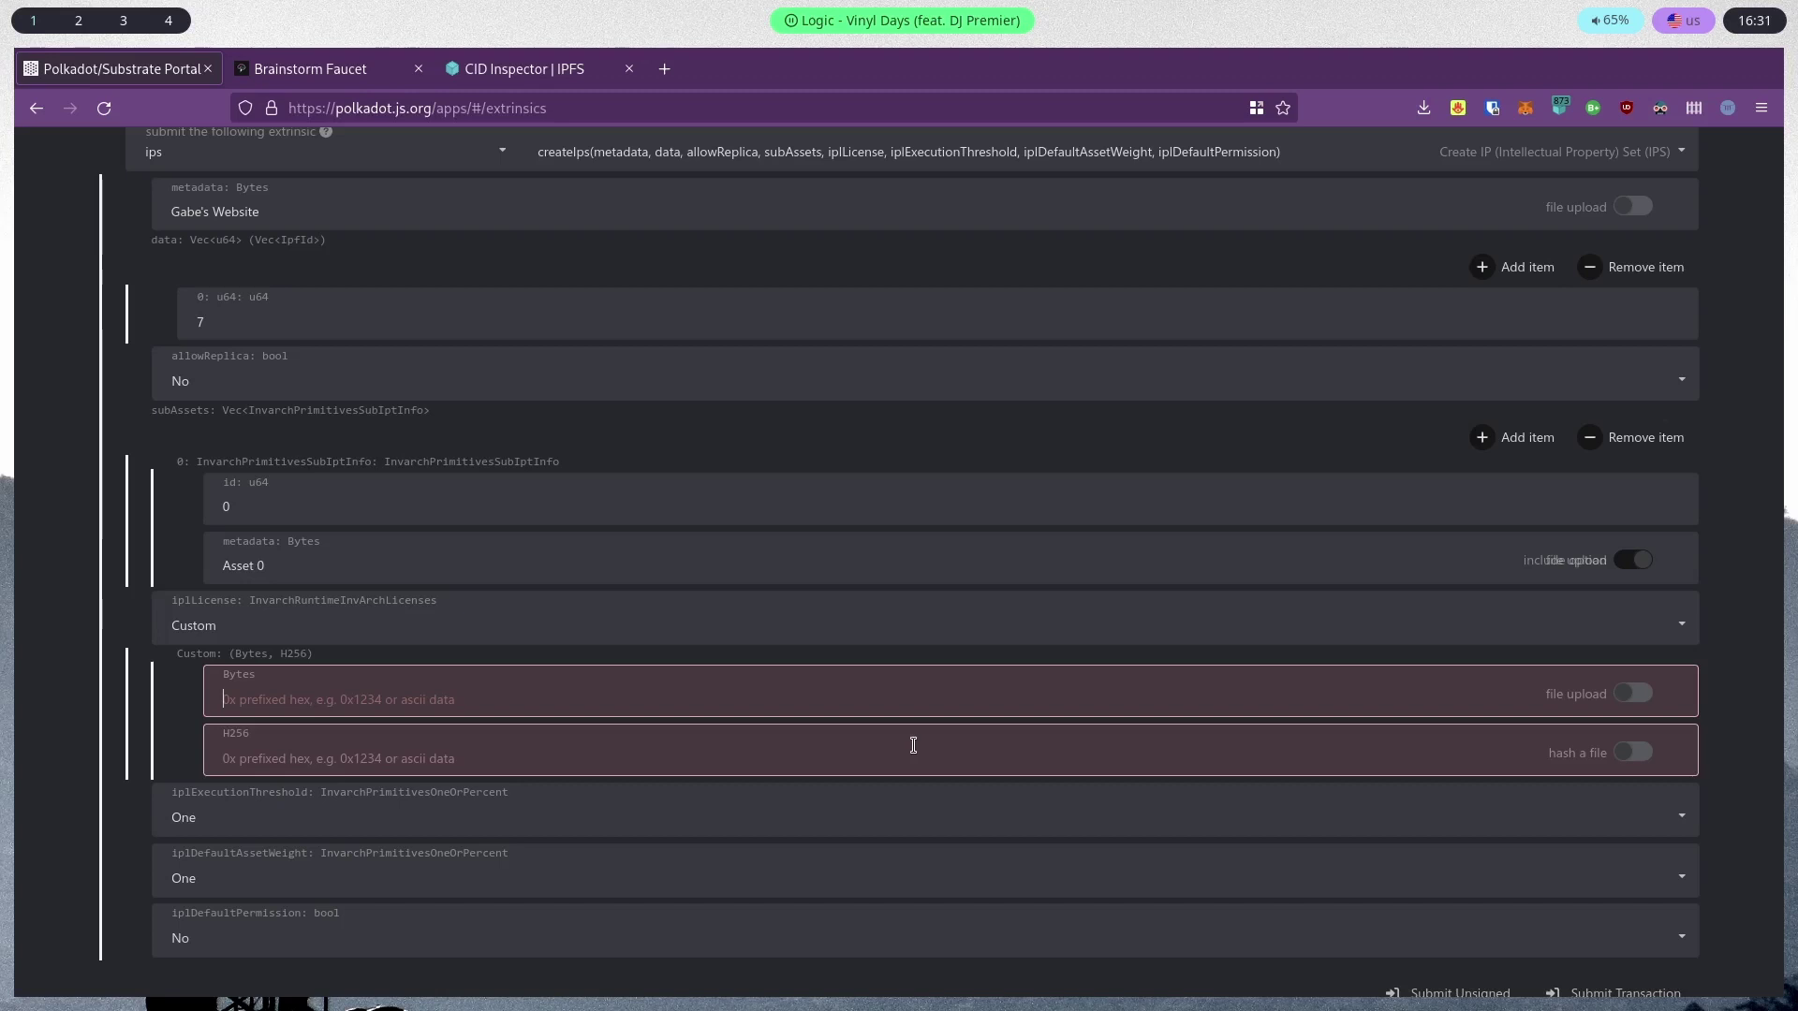
text(GPLv2)
click(297, 761)
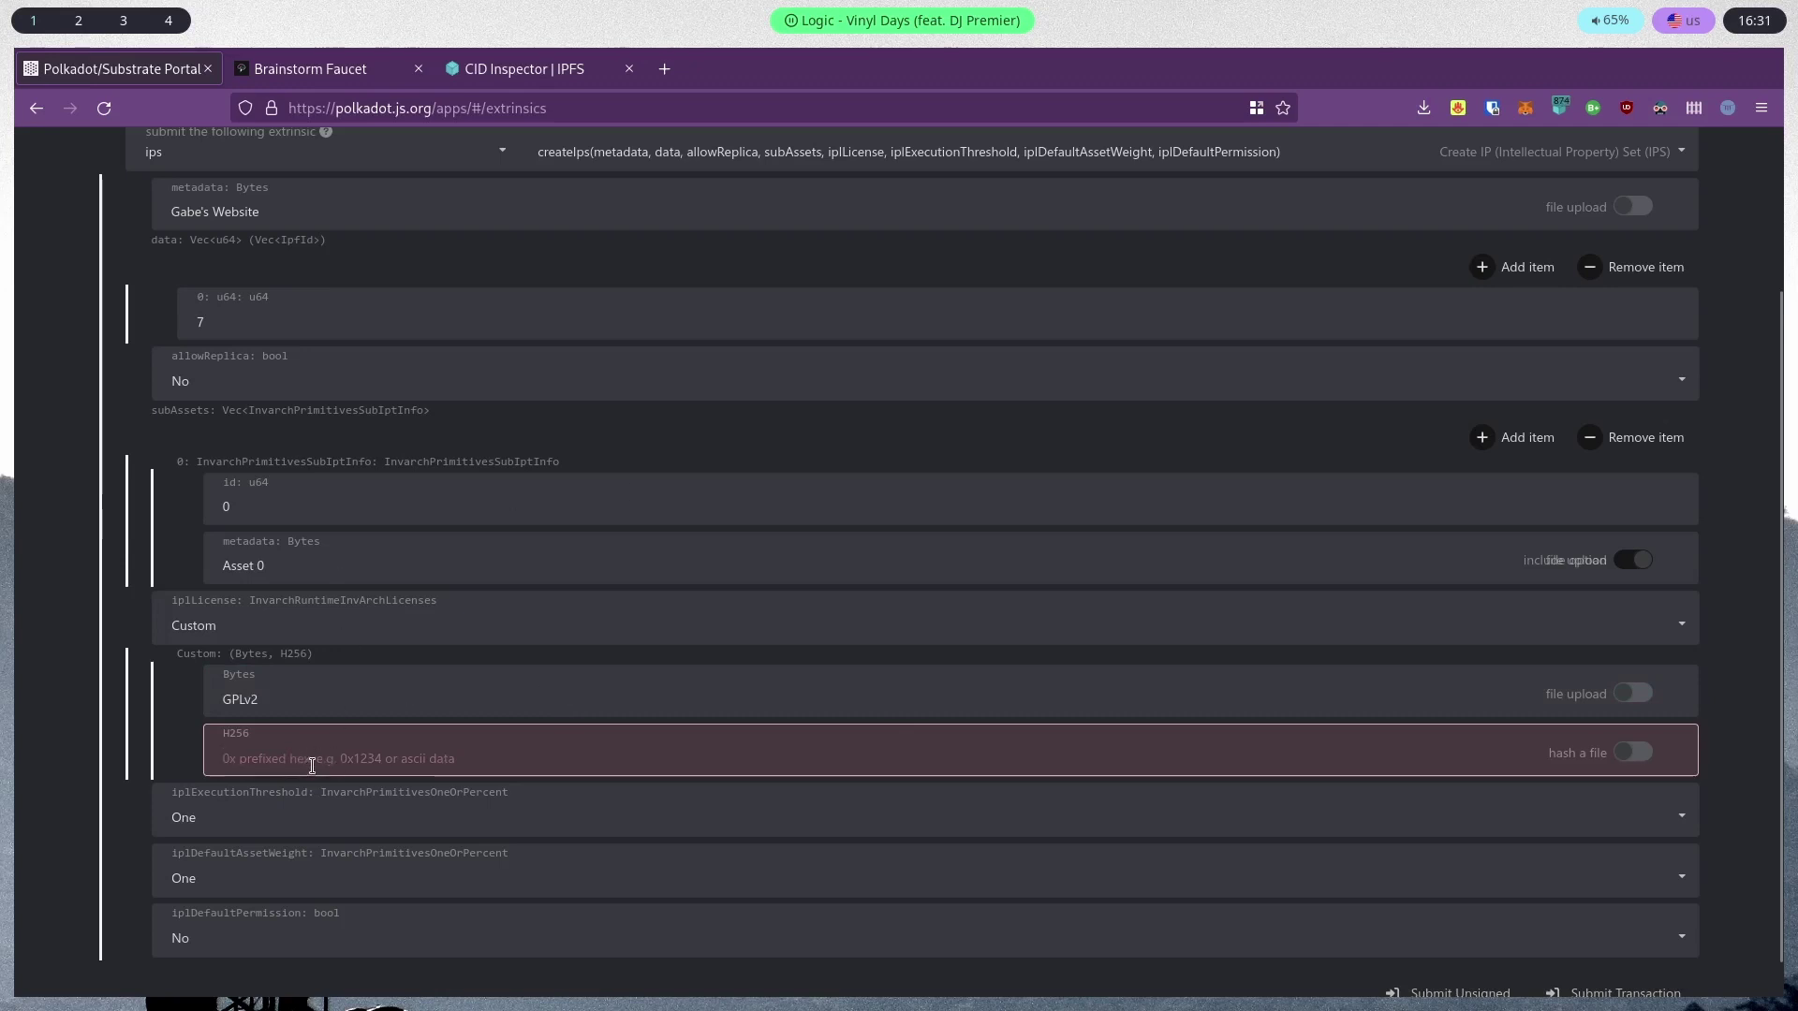
text(0x)
text(E02876B4B561222A738D050E7EE26E81A8D9BC7B9EEEE28A227B940493E82651)
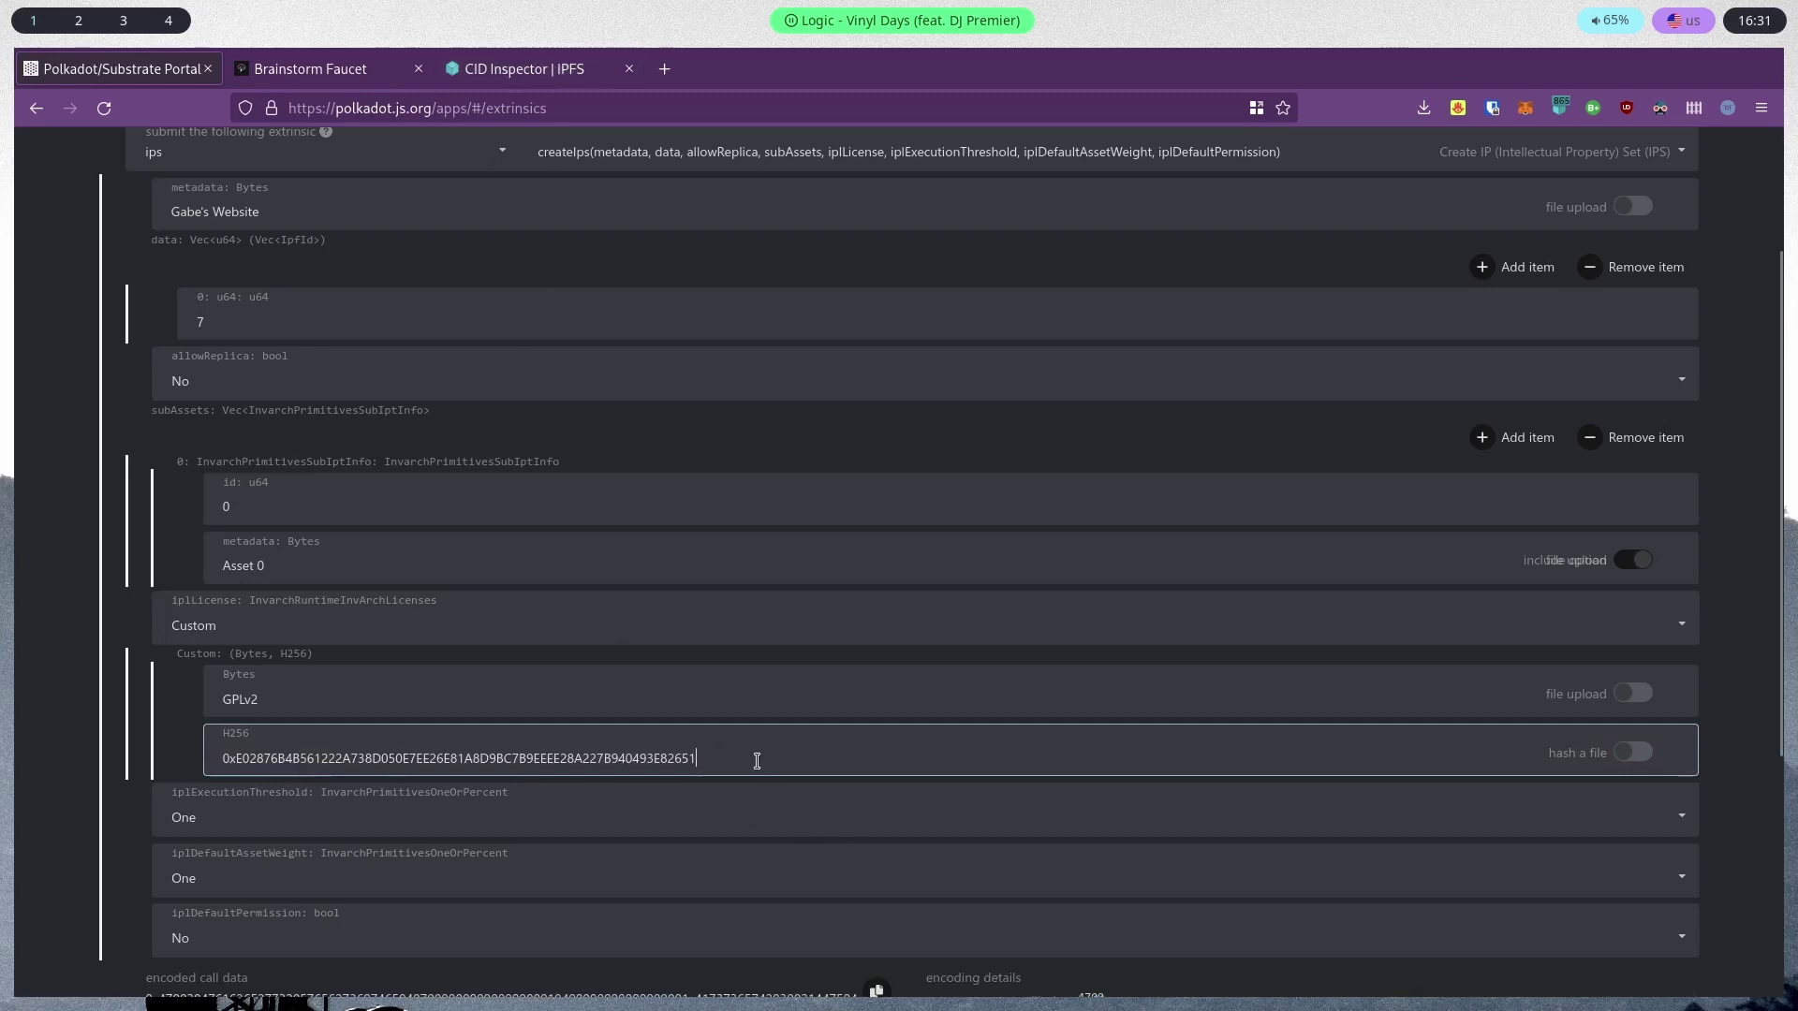
Set iplLicense to GPLv3 and iplExecutionThreshold to ZeroPoint with 50 percent
click(253, 641)
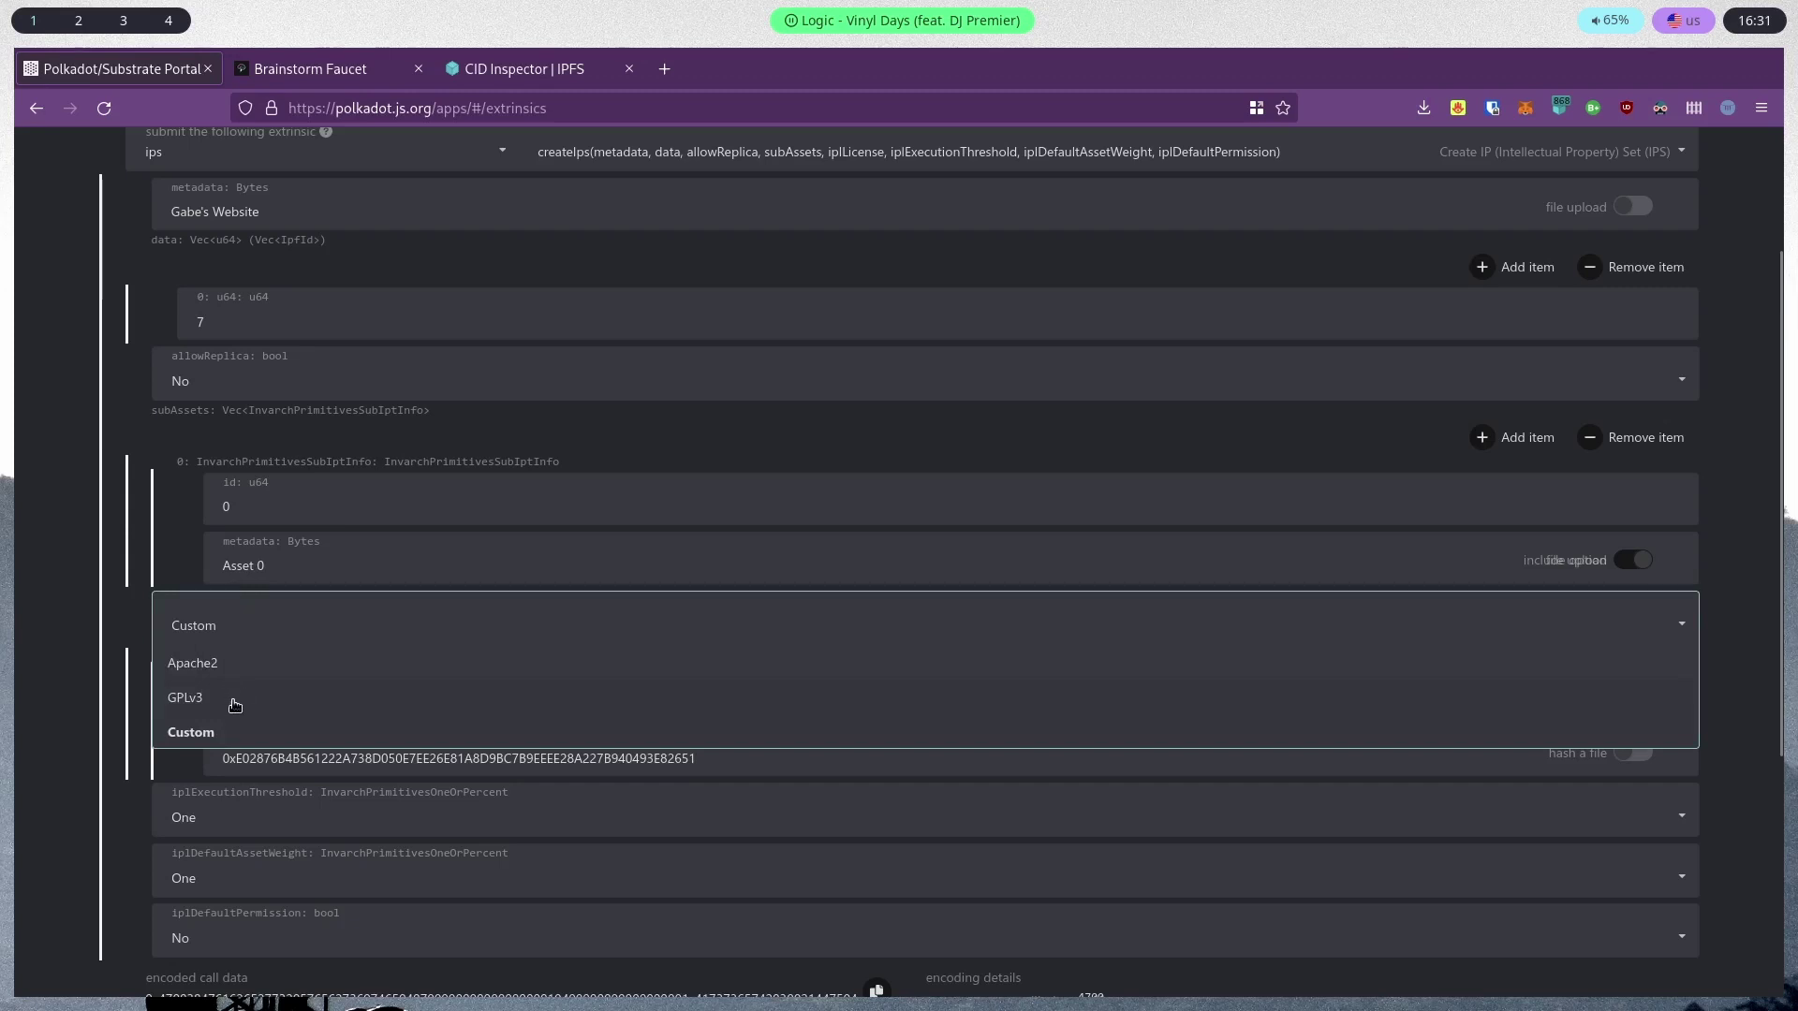
click(234, 702)
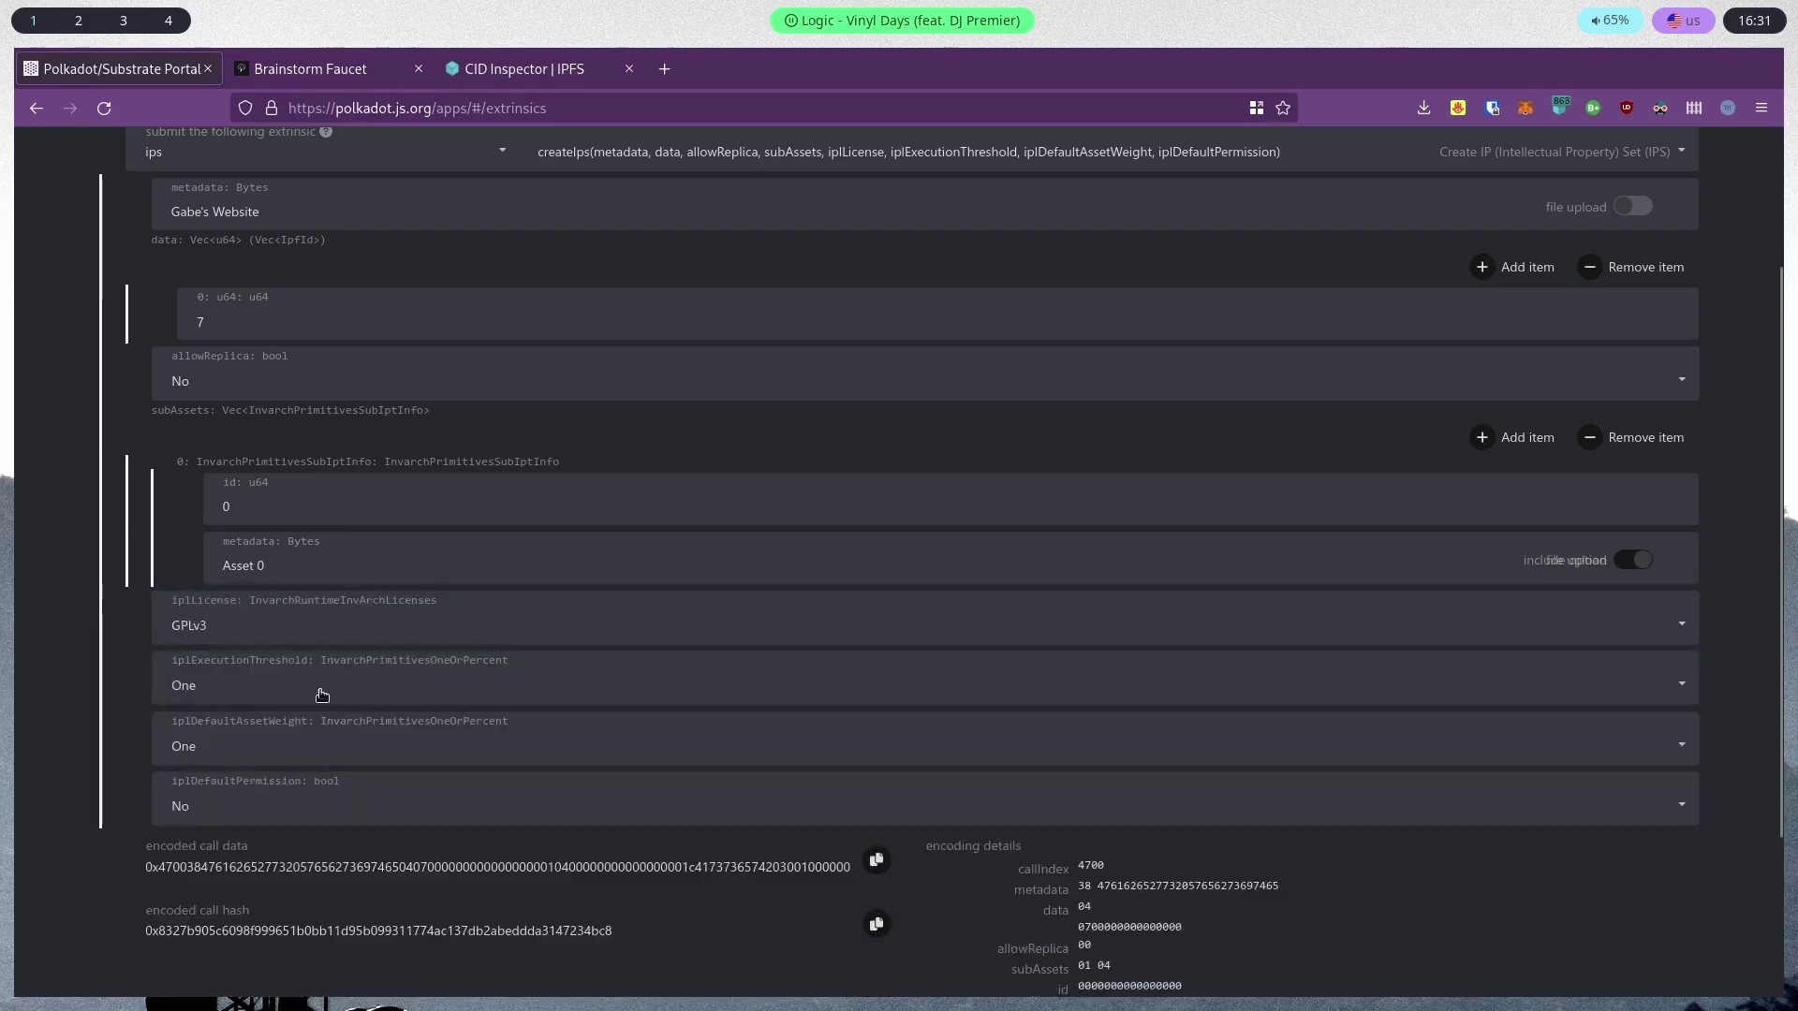
drag(210, 663, 297, 659)
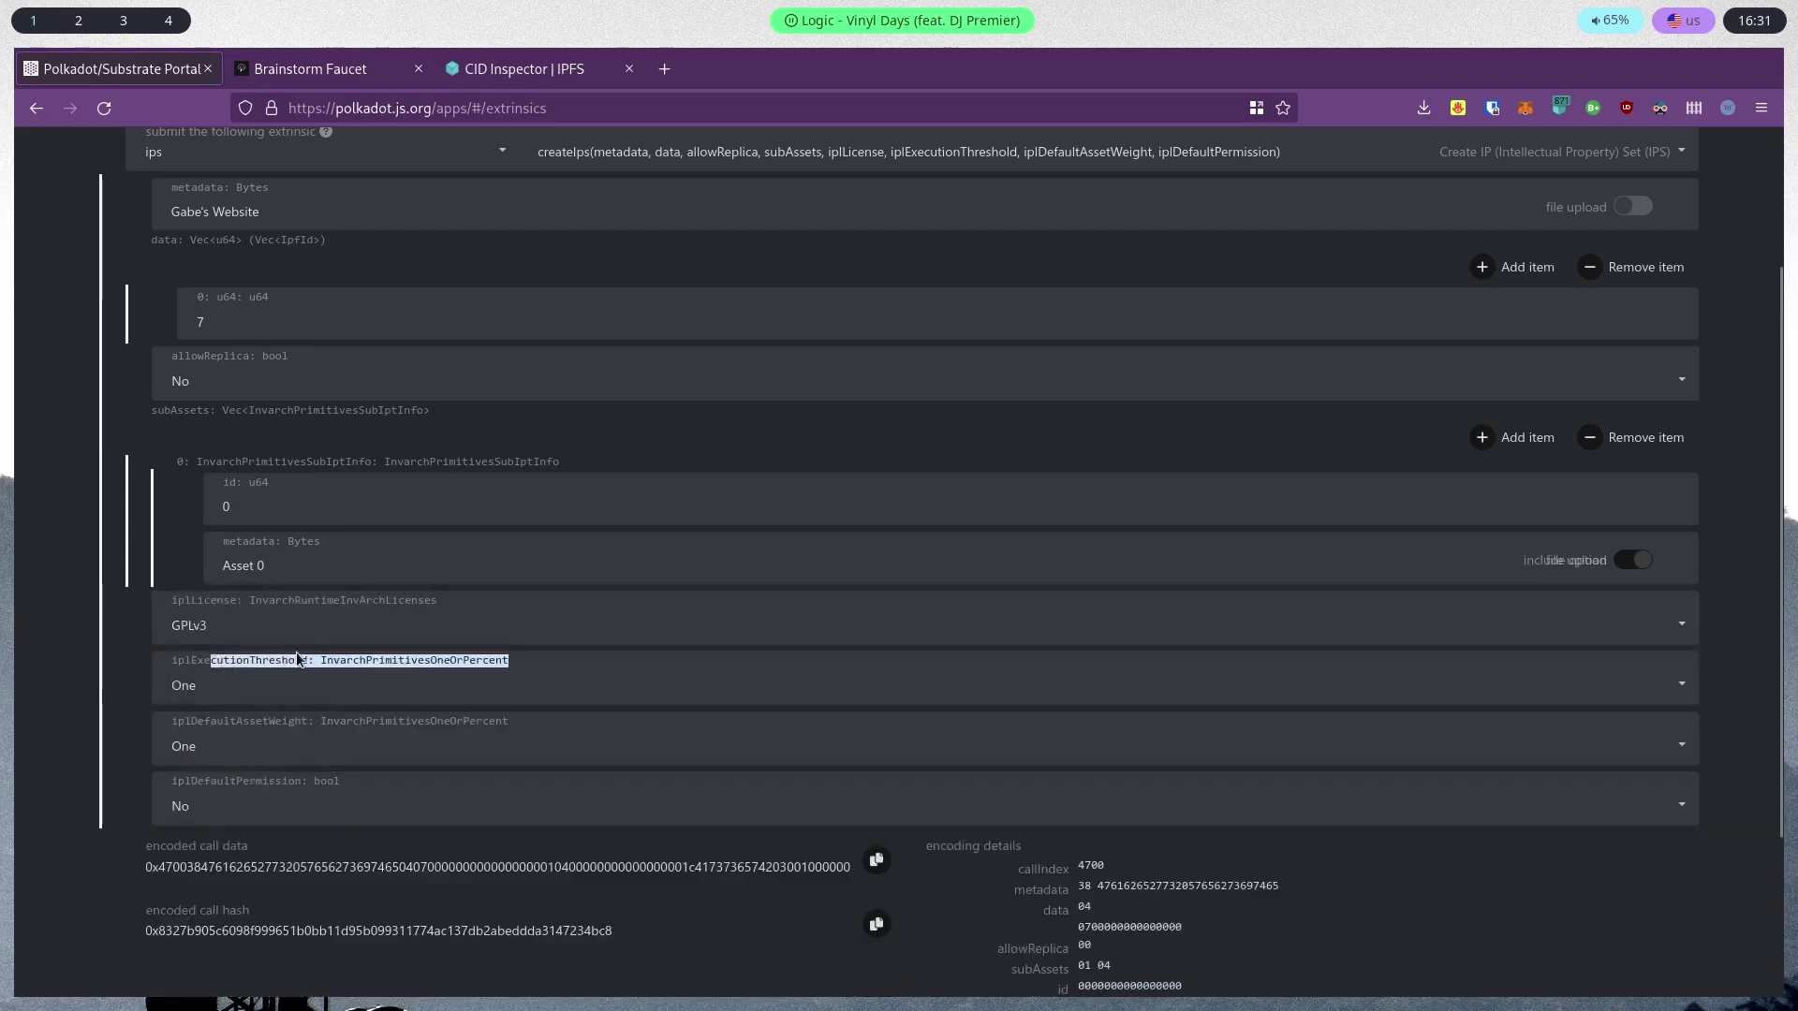
click(339, 663)
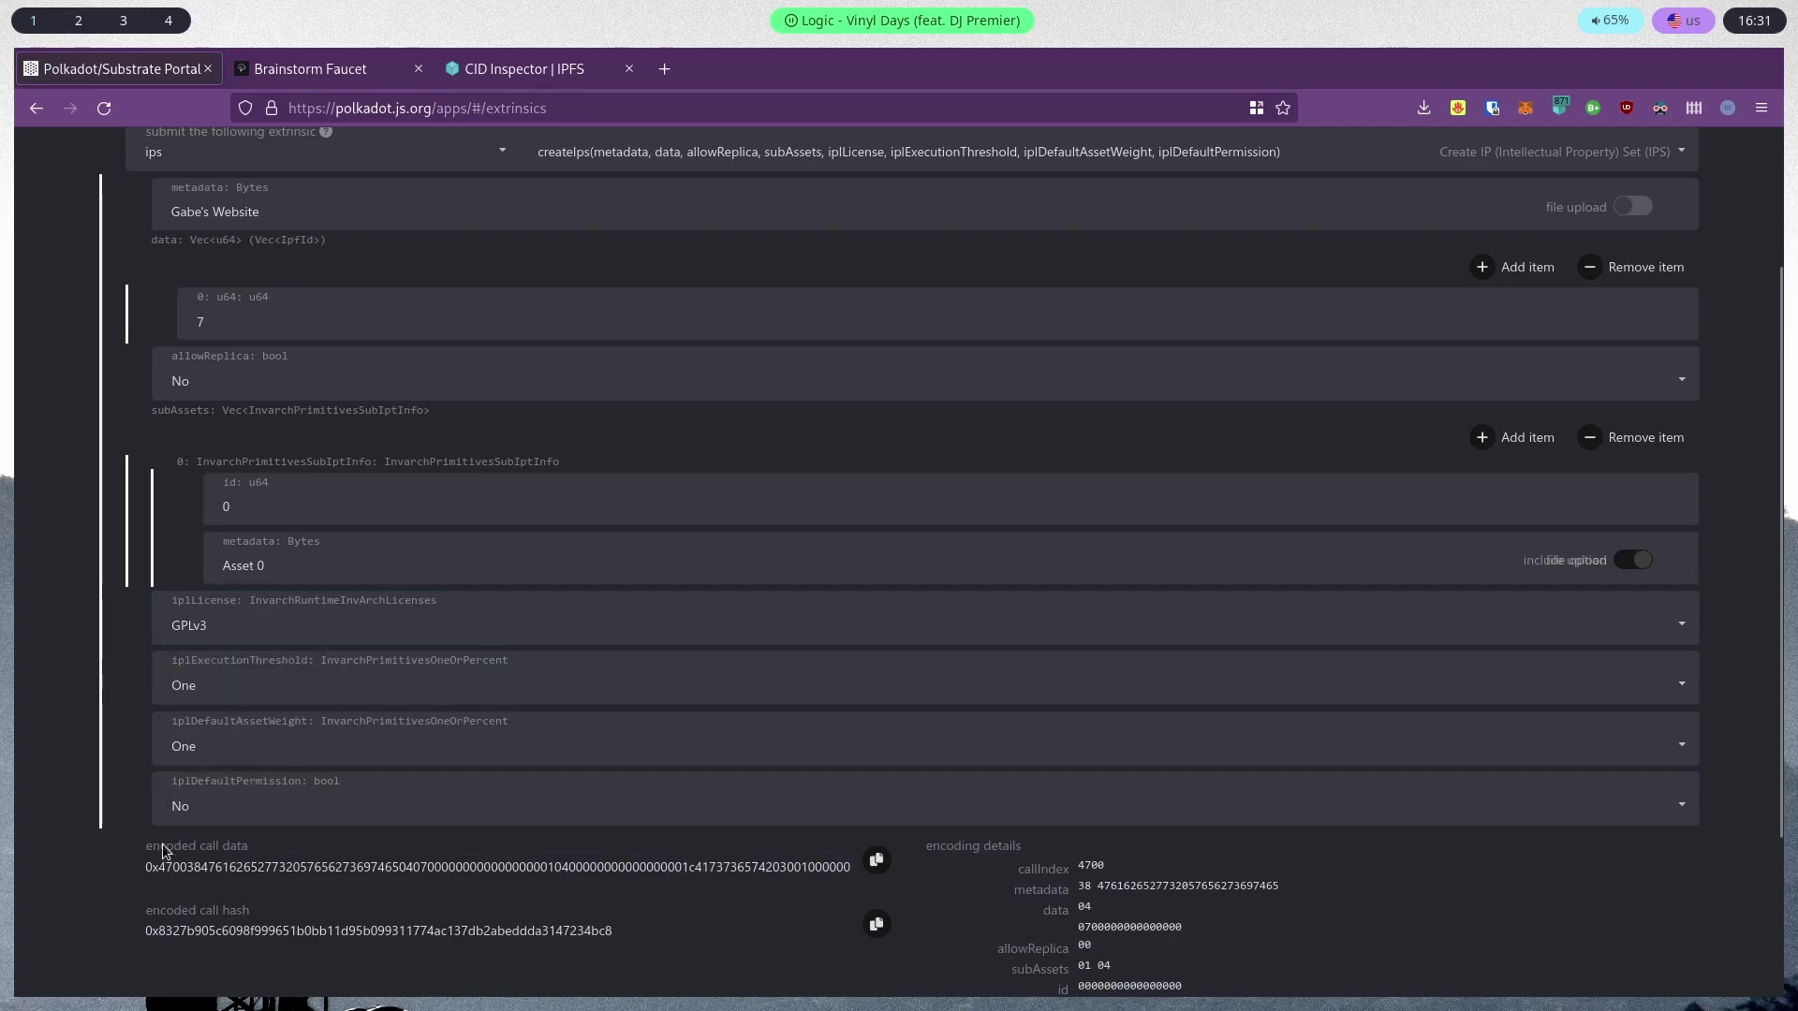
scroll(446, 766, up, 3)
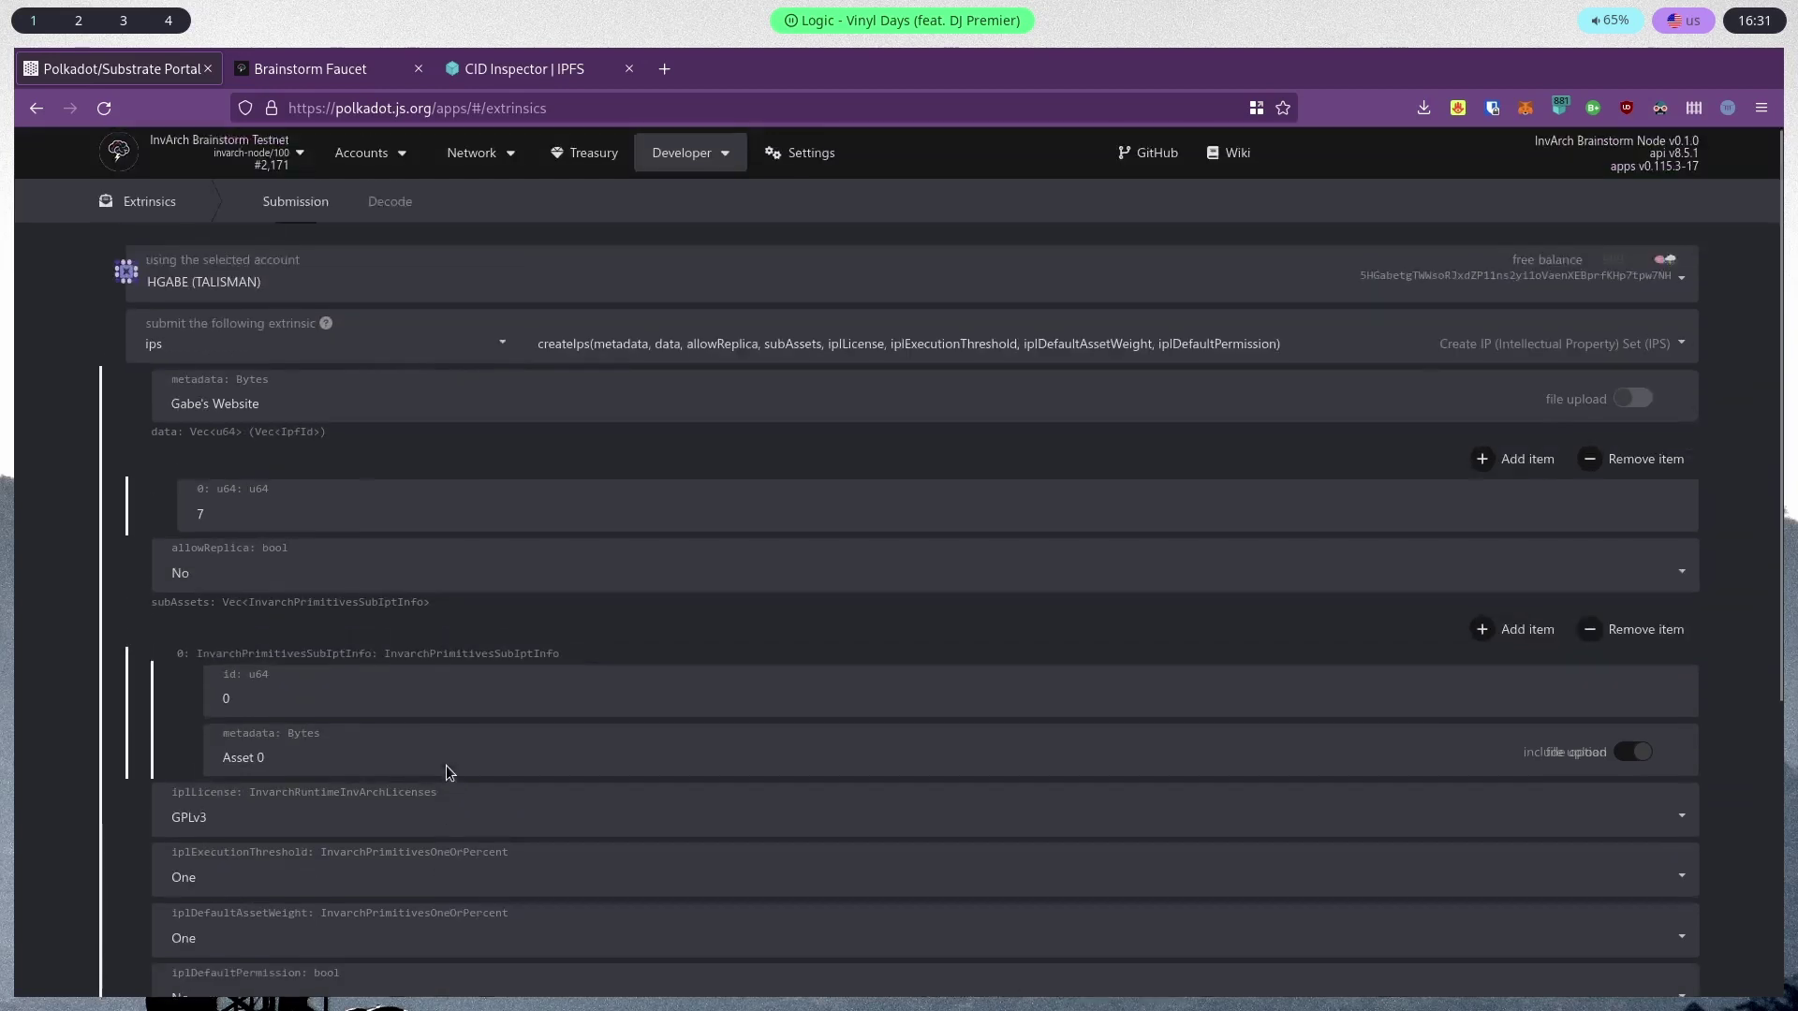
scroll(259, 765, down, 3)
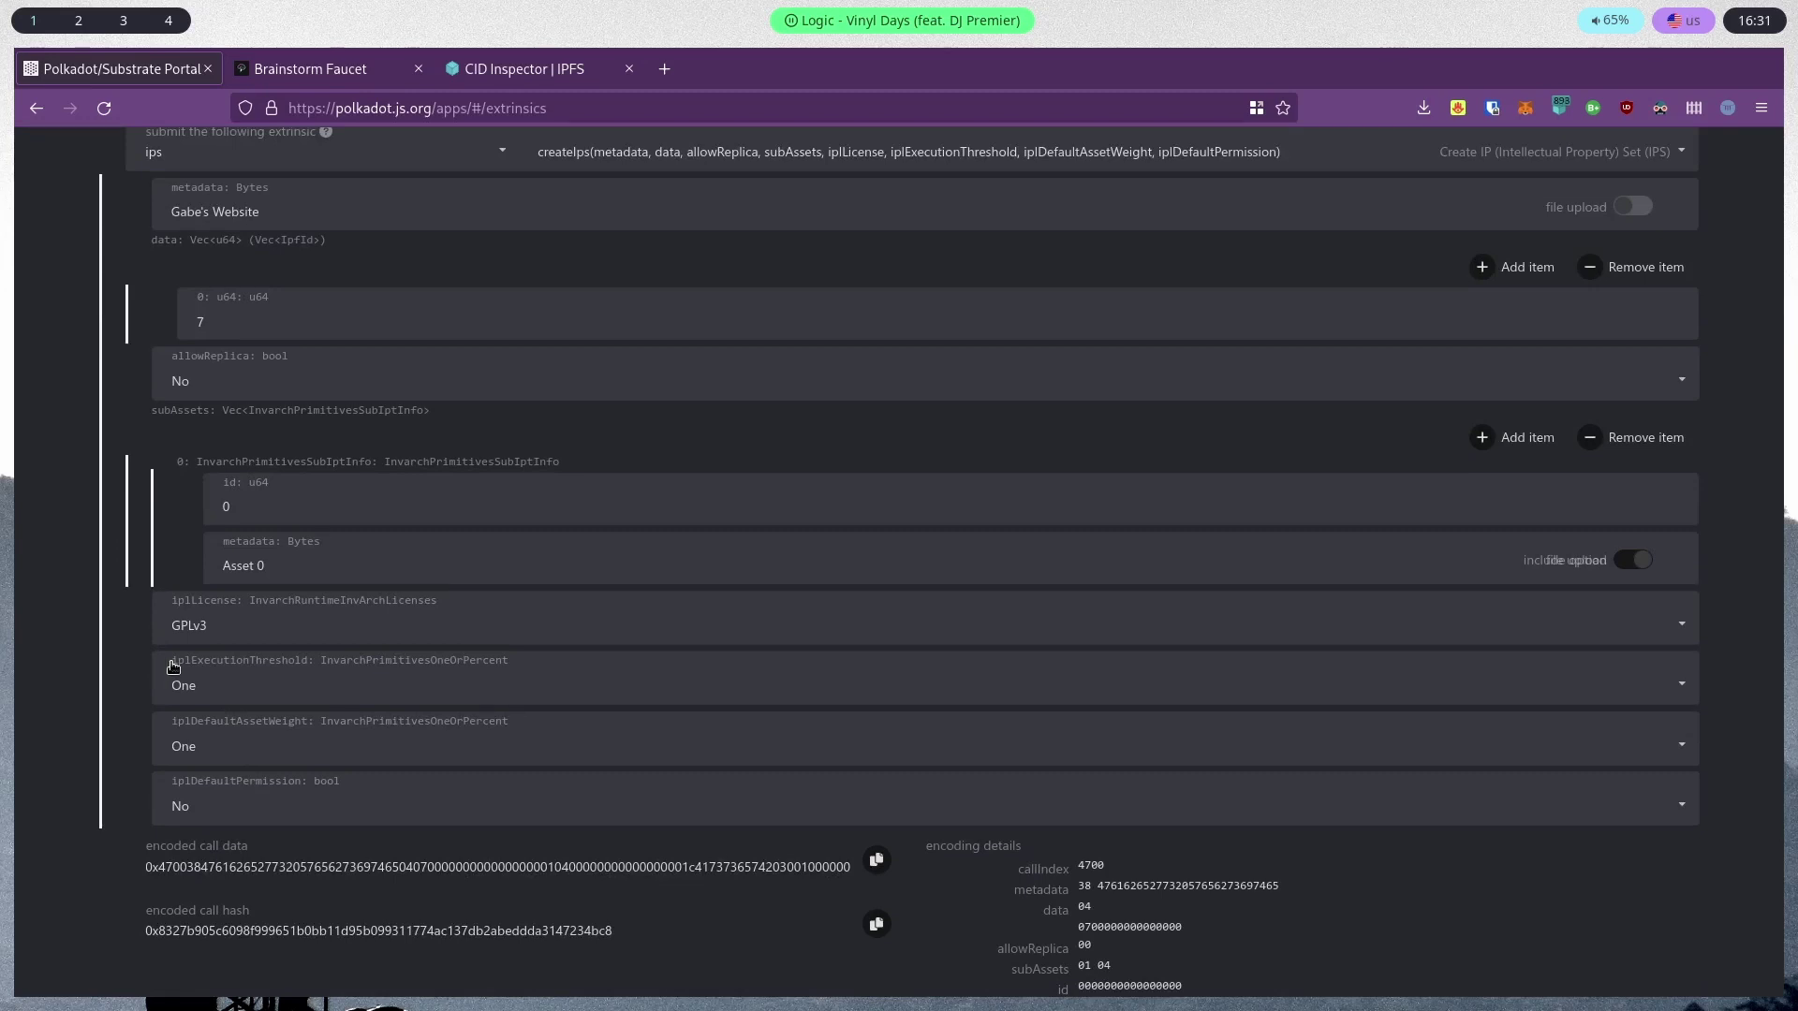
click(221, 678)
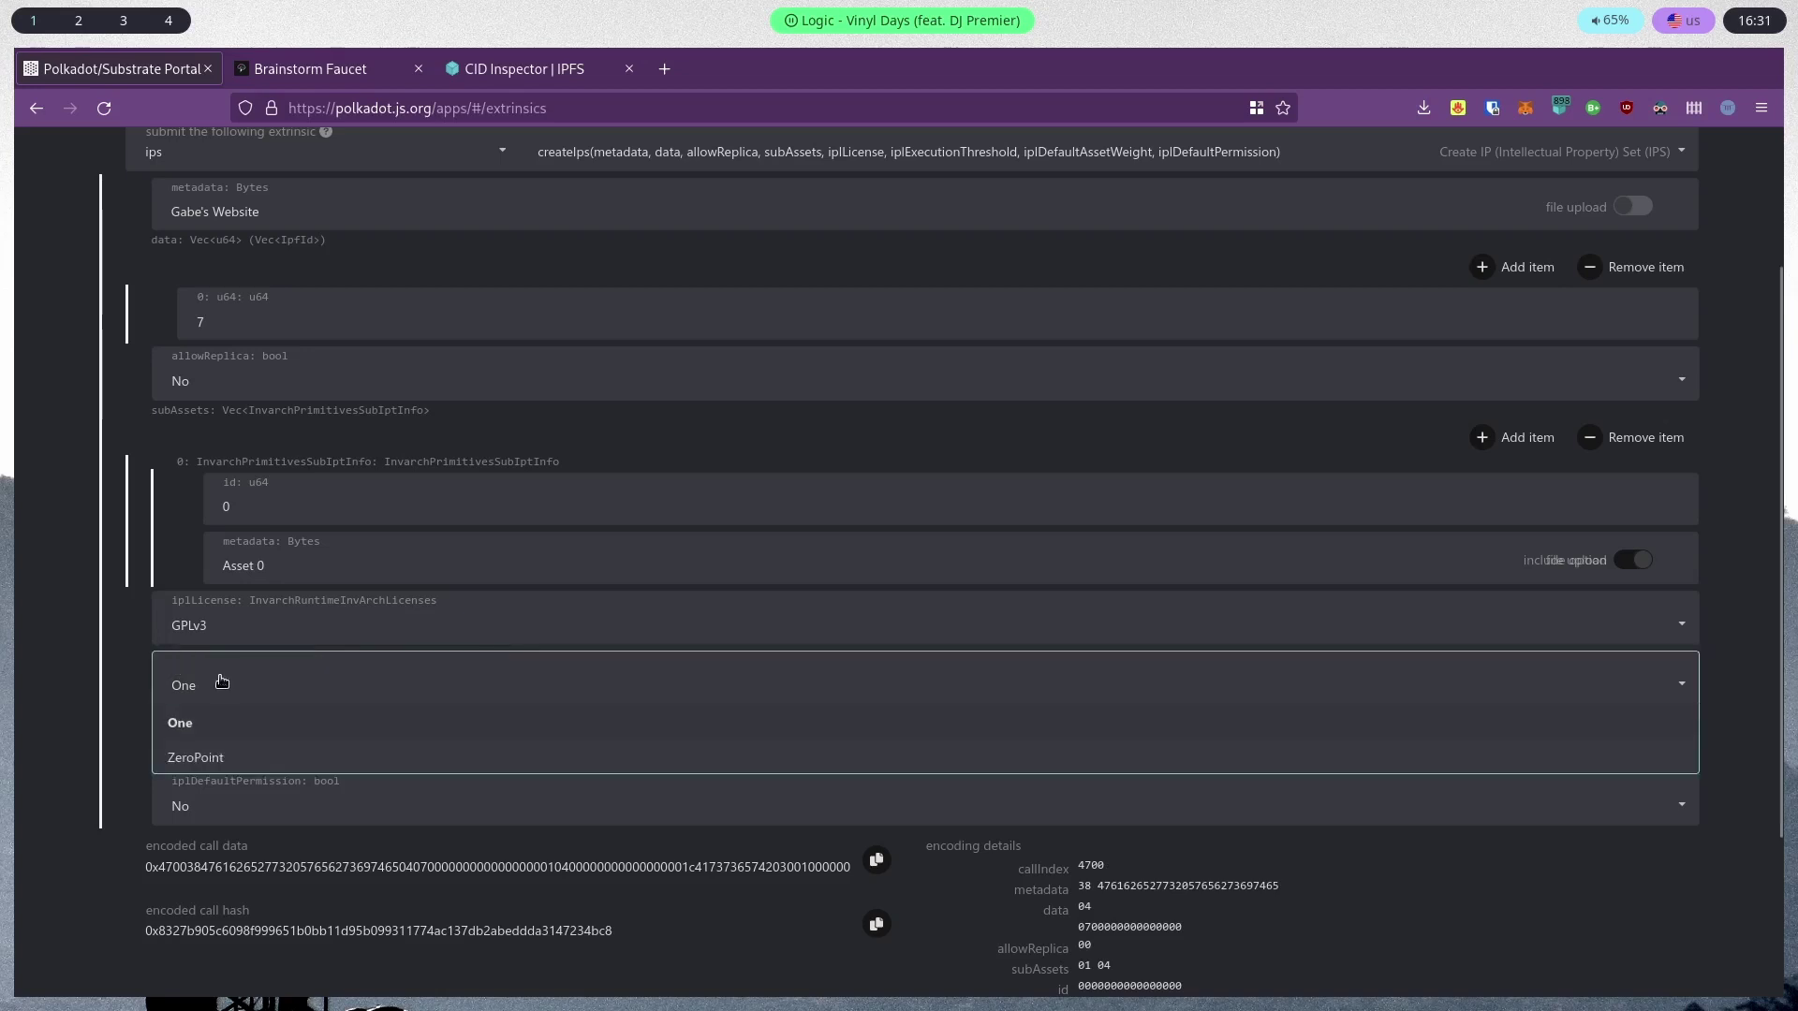
click(212, 761)
click(240, 733)
text(50)
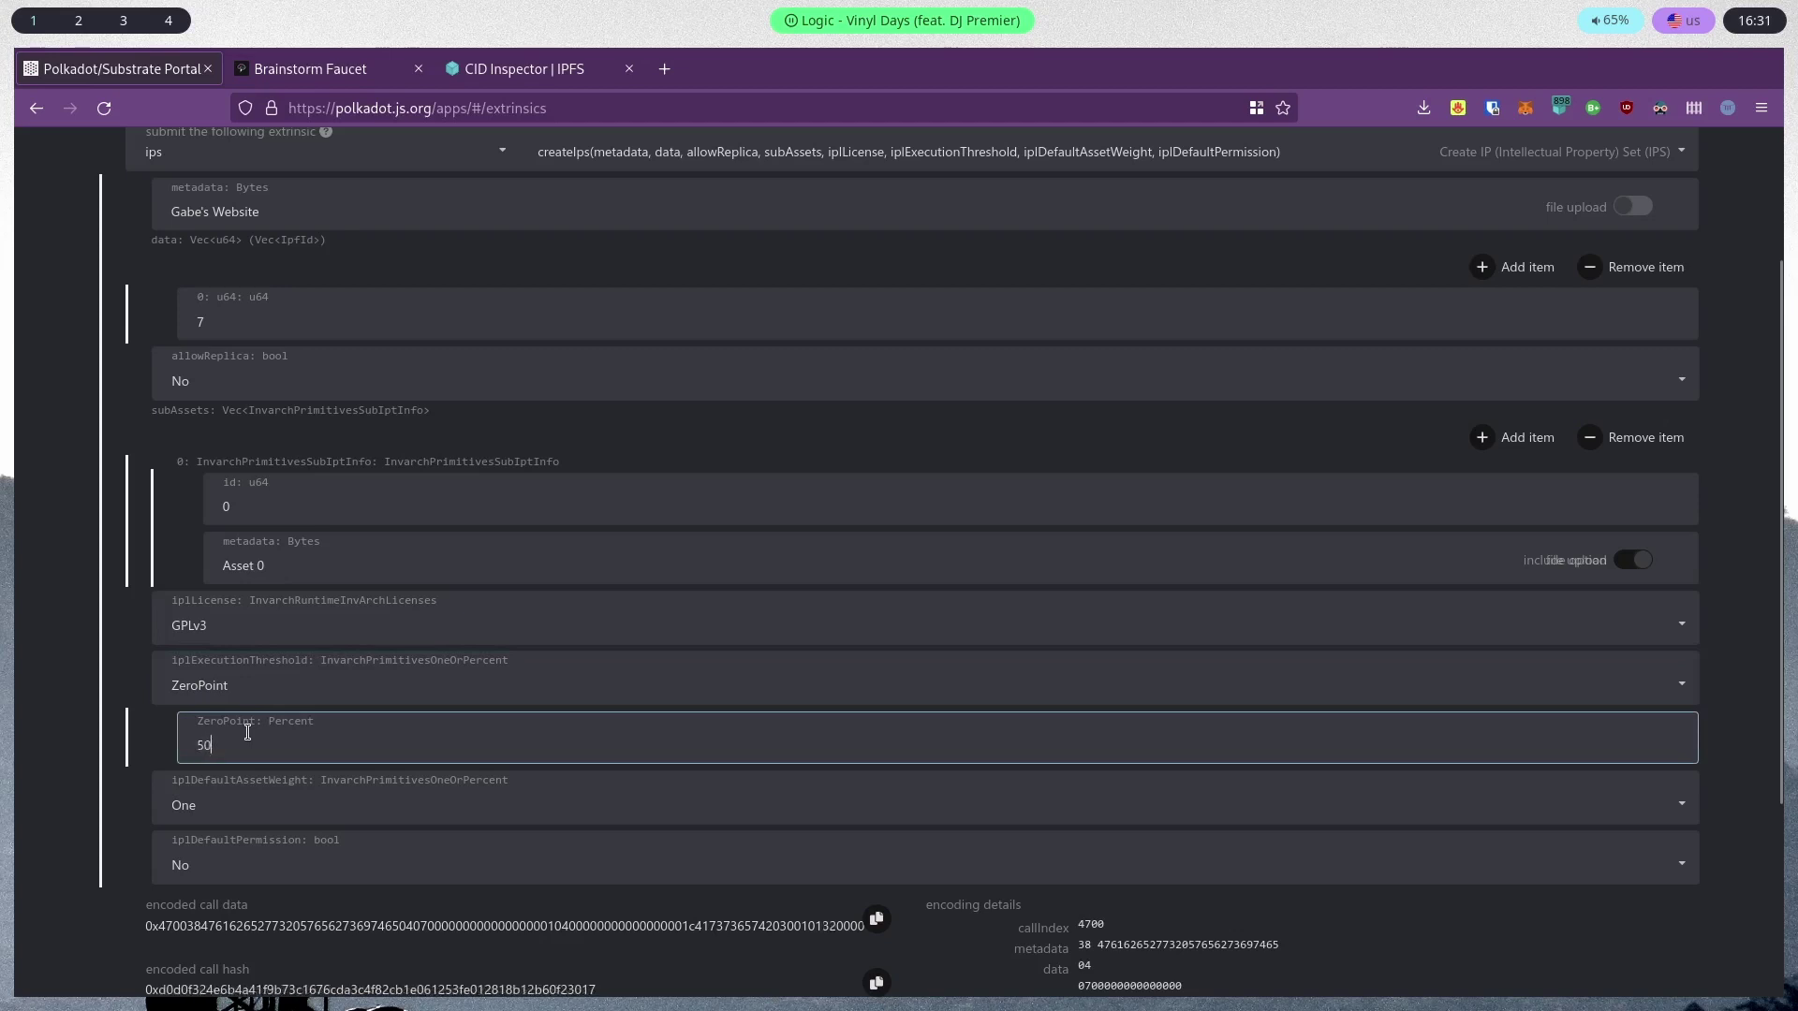
Set iplDefaultAssetWeight to ZeroPoint with 0 percent
click(165, 755)
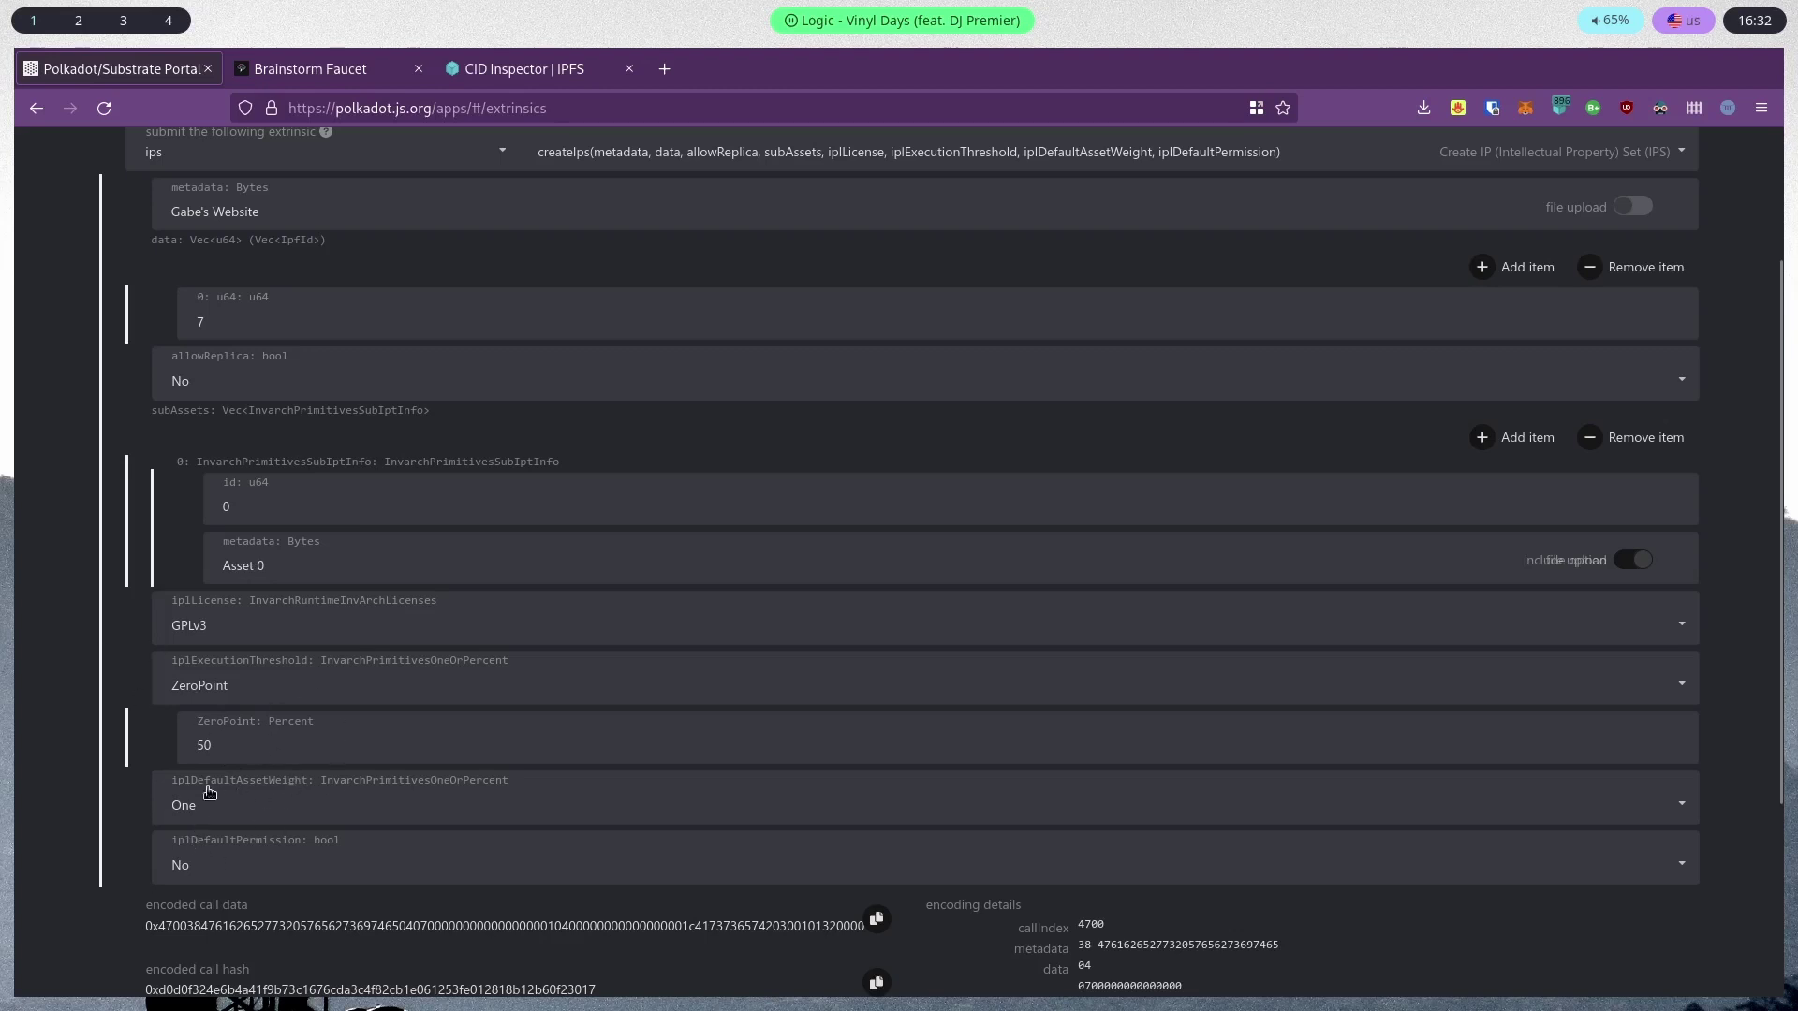
drag(178, 785, 279, 789)
click(286, 807)
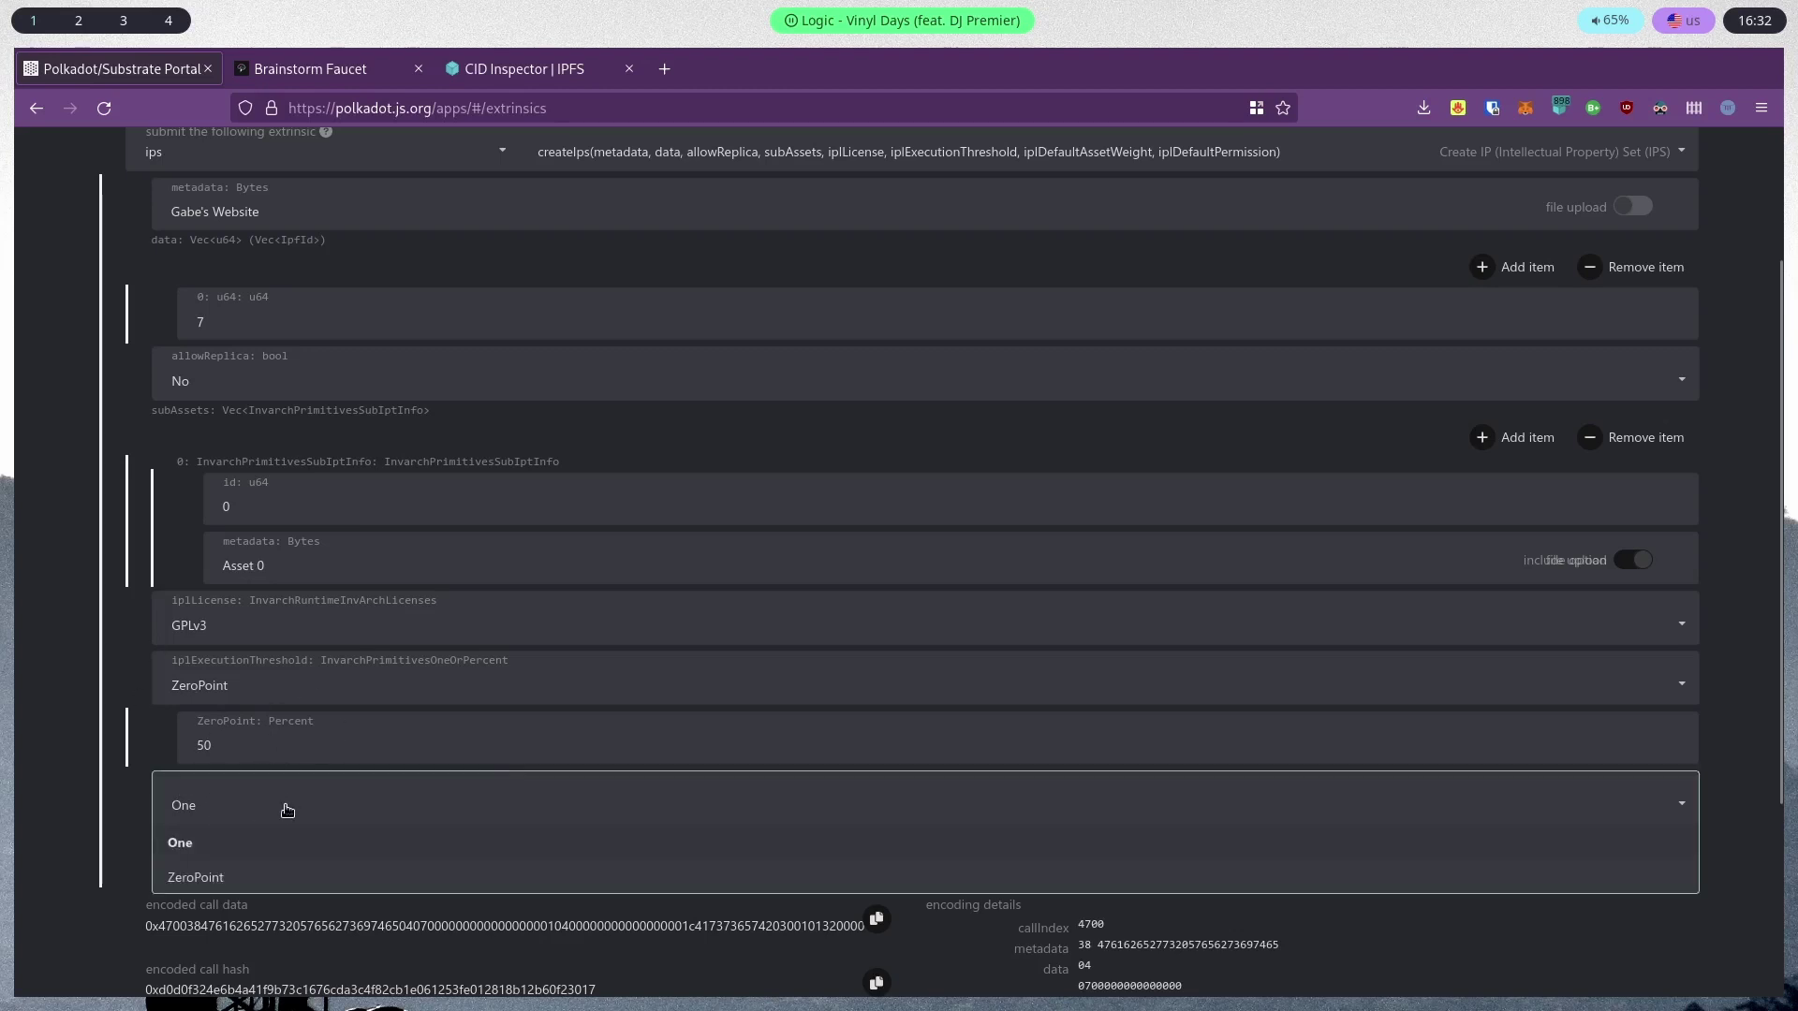
click(199, 877)
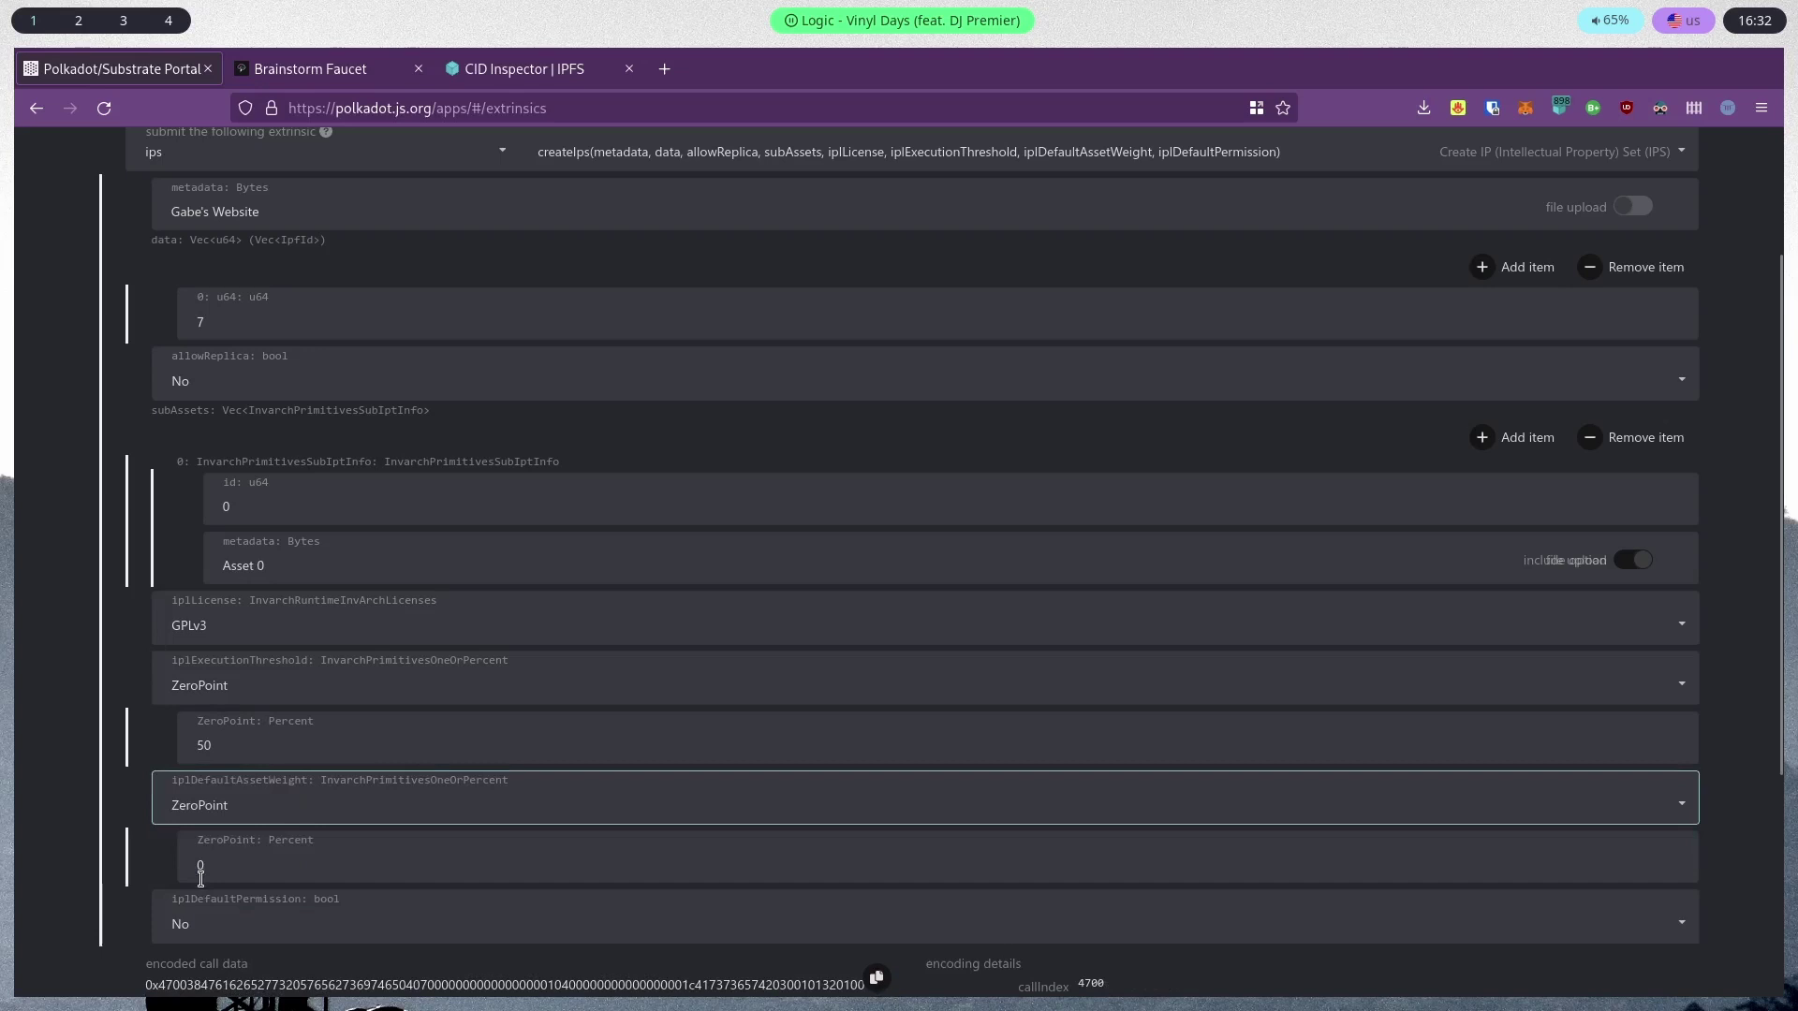
double_click(246, 868)
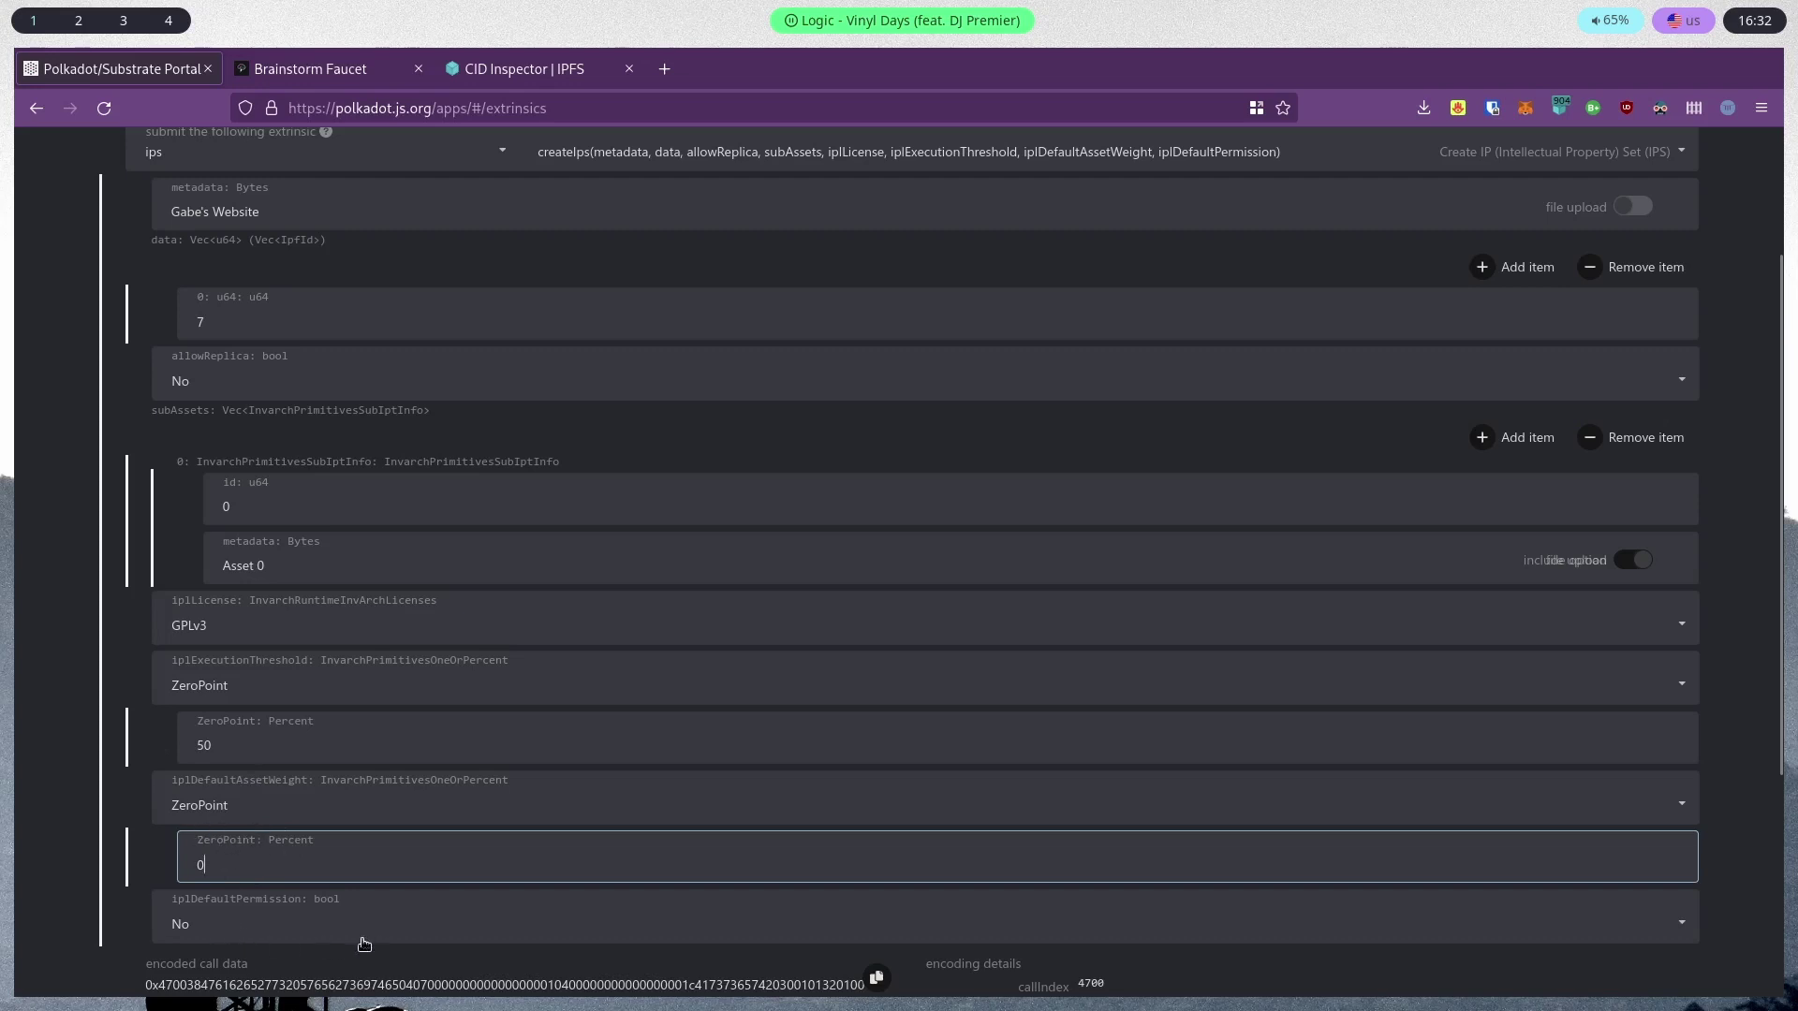
Choose No for iplDefaultPermission in the createIps call
scroll(362, 944, down, 3)
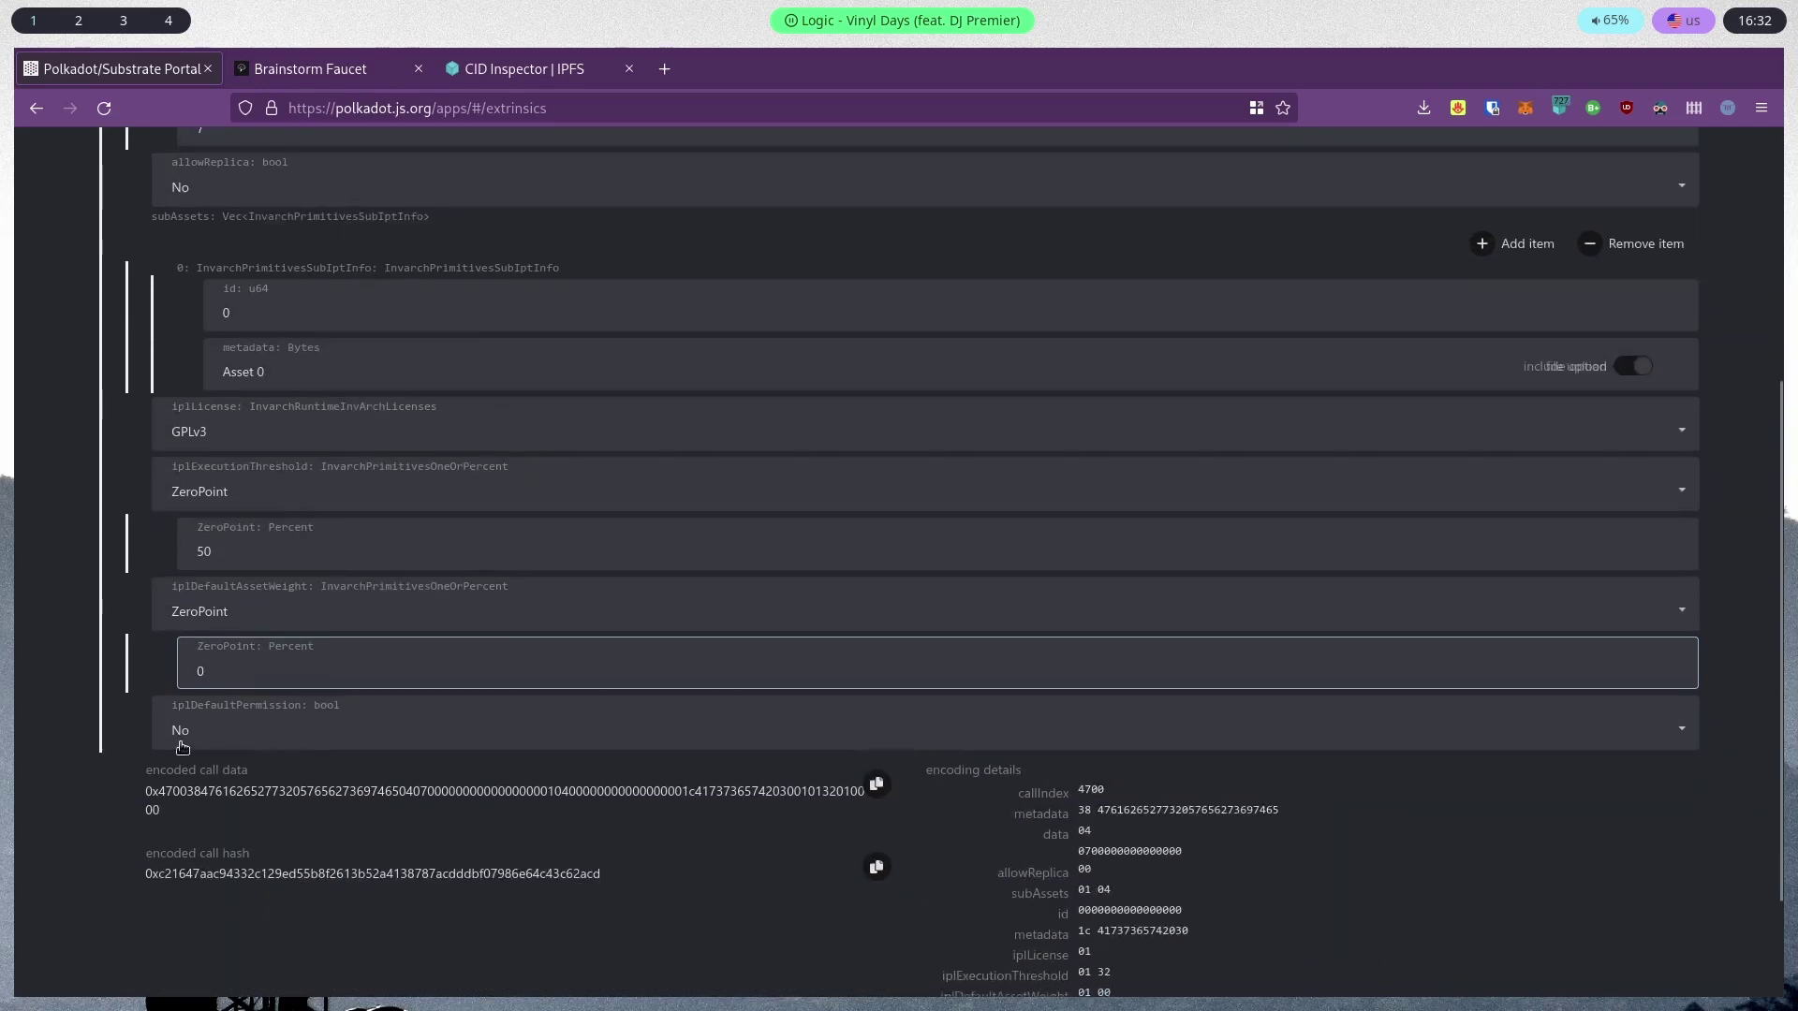
click(239, 742)
click(249, 766)
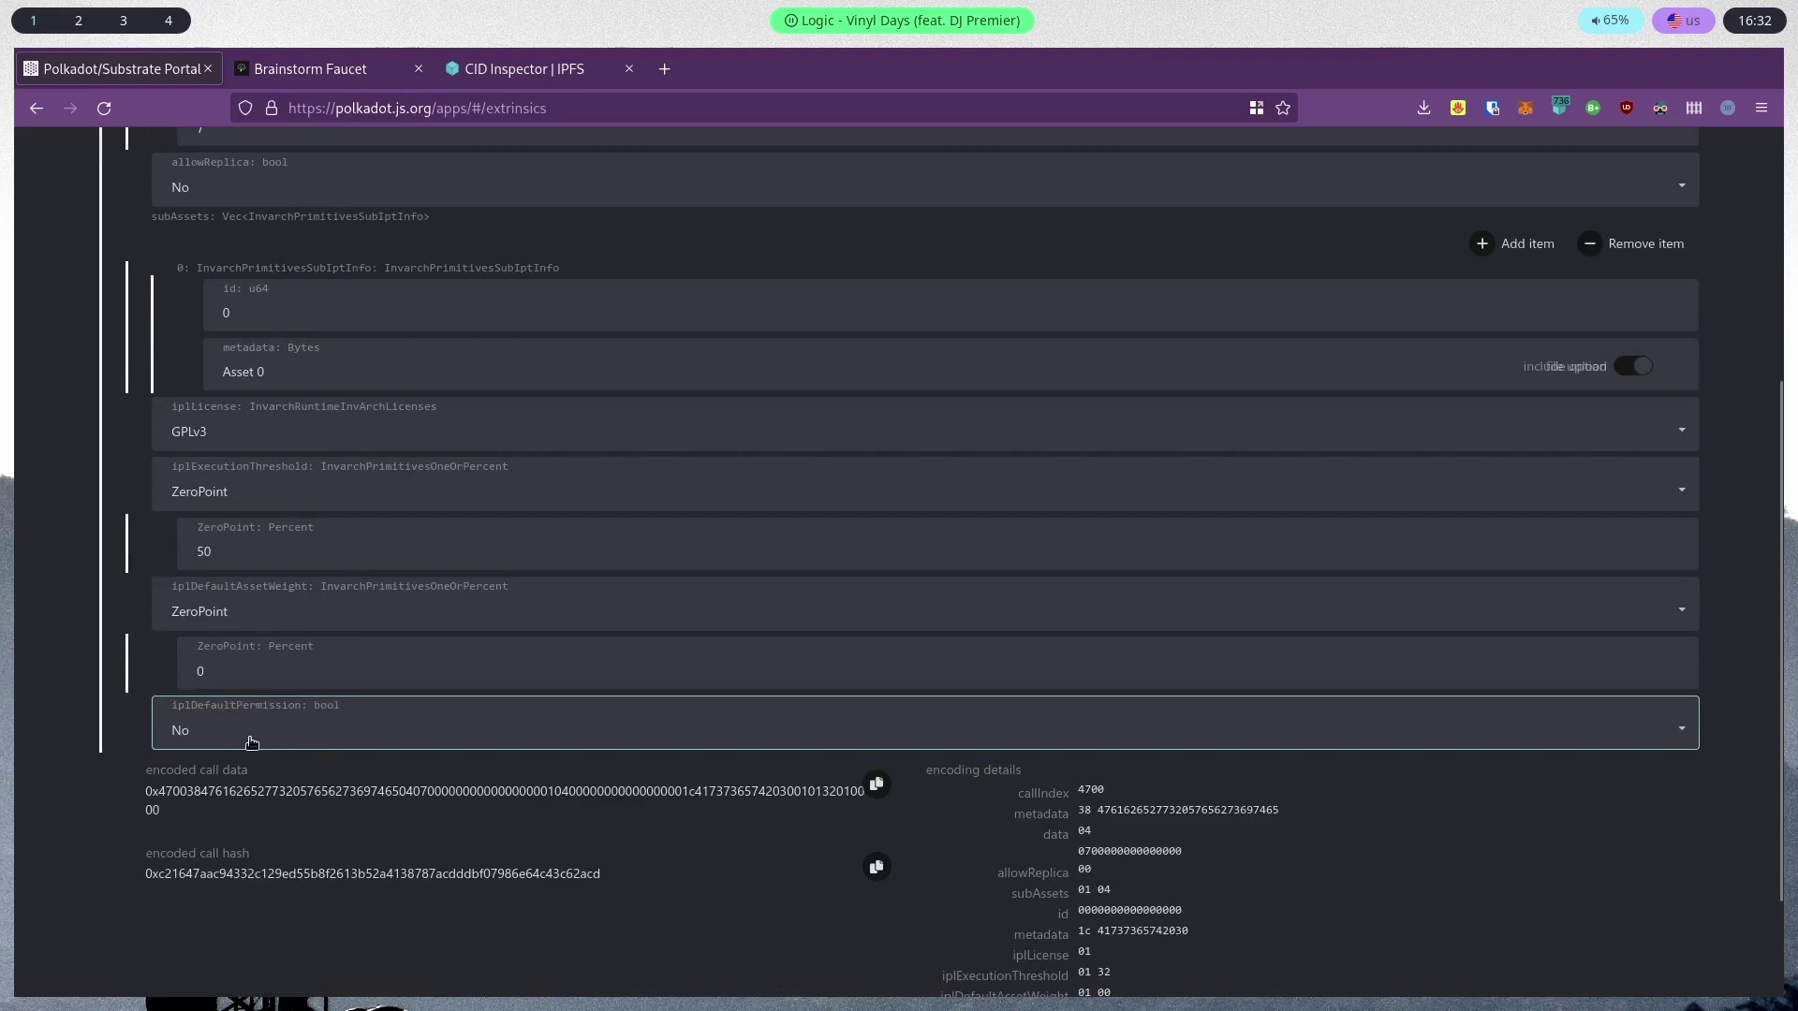
drag(281, 710, 195, 716)
click(189, 713)
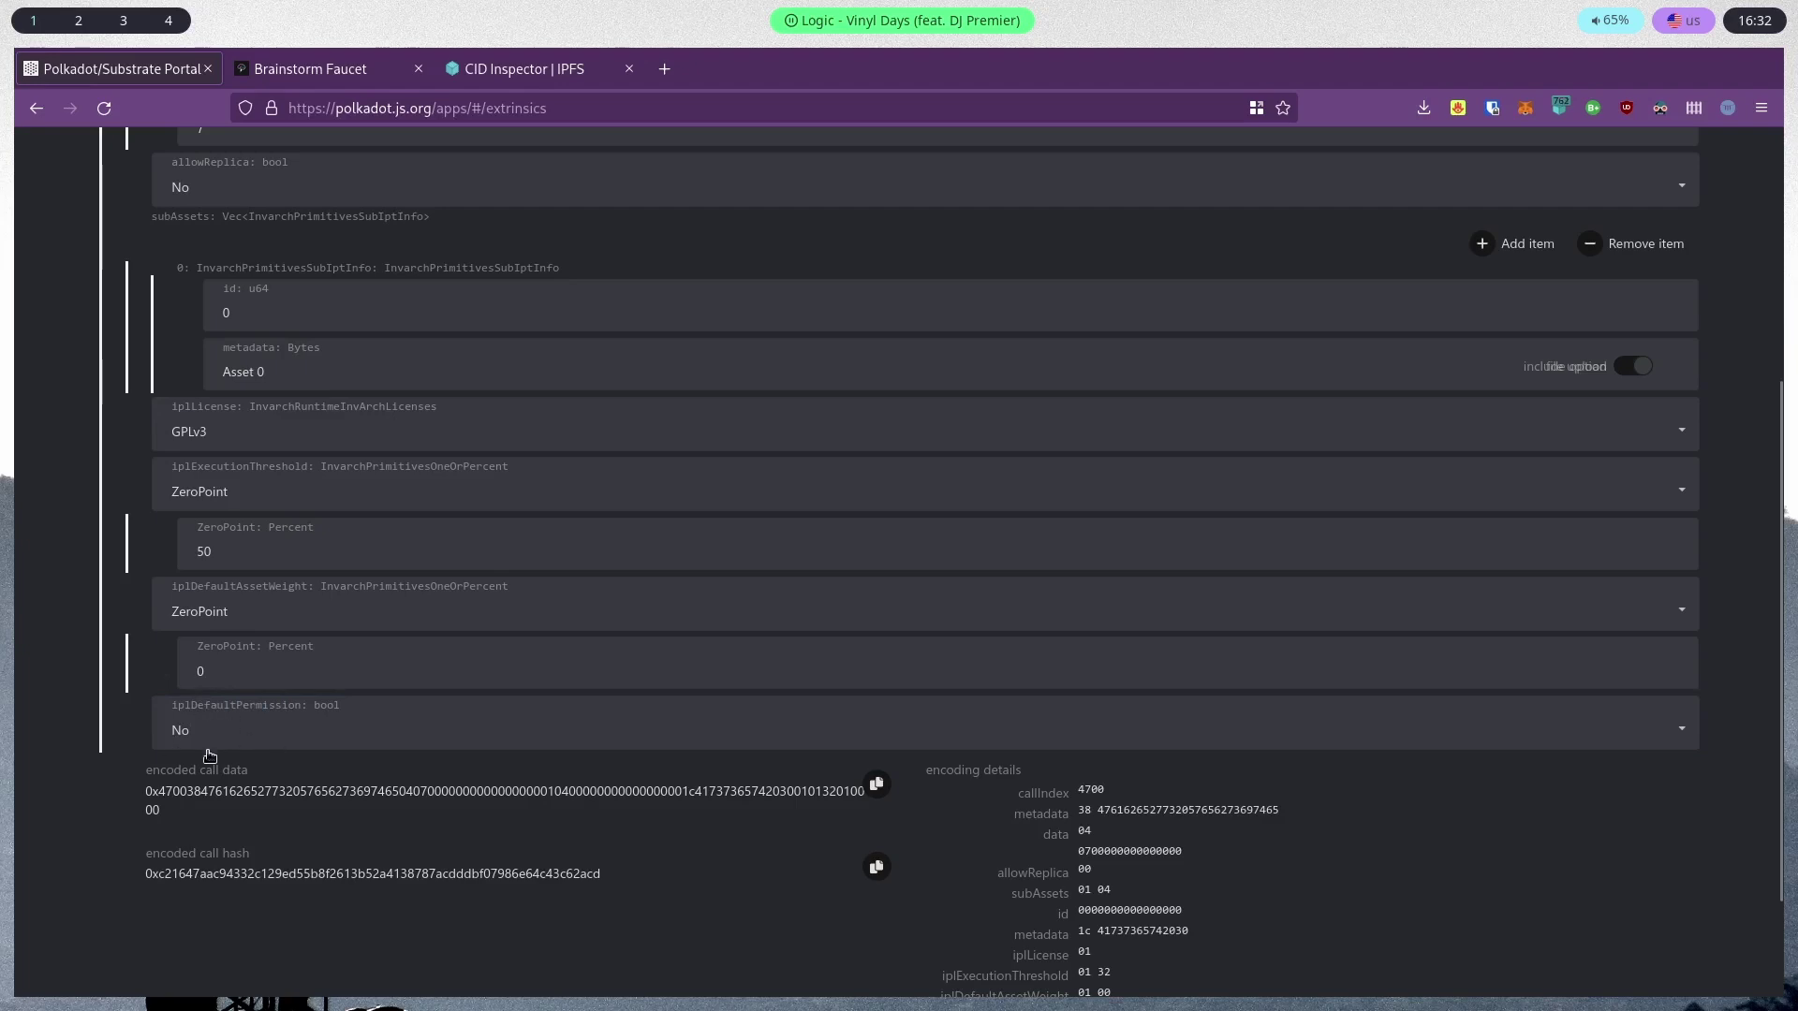
scroll(433, 758, down, 3)
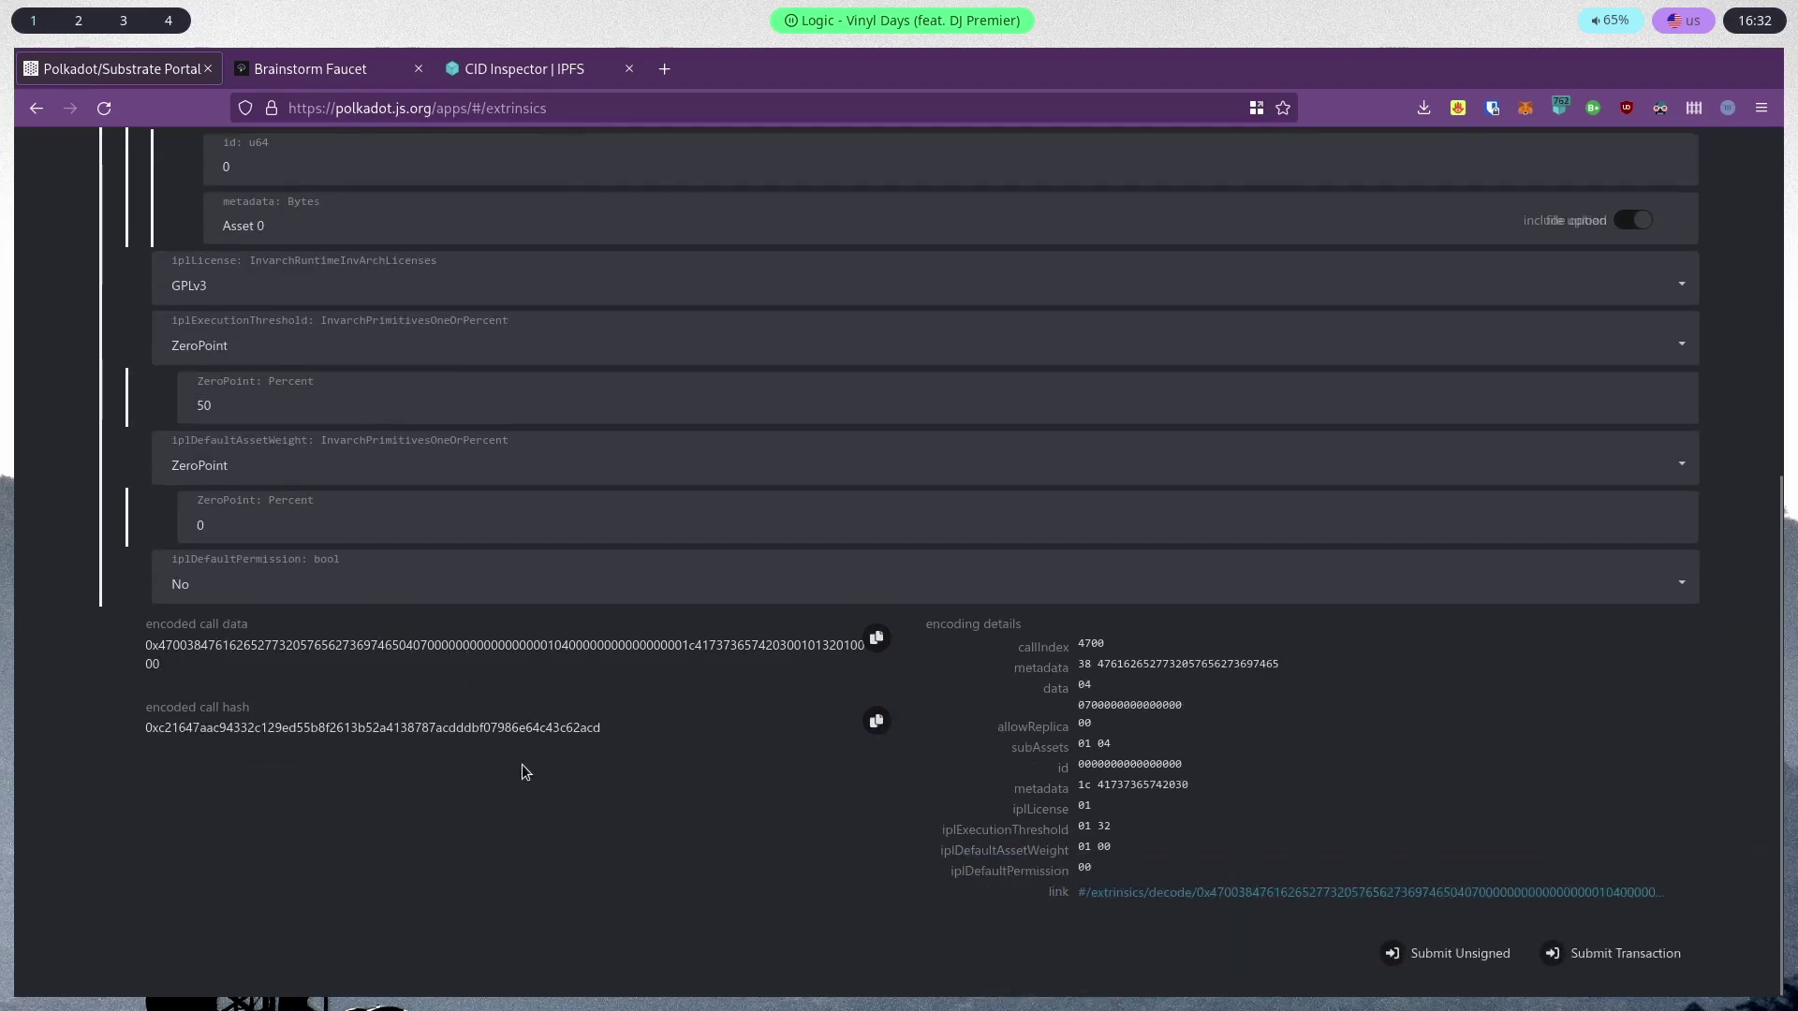
Review the completed createIps call, submit it as a signed transaction and approve the wallet's signing request
scroll(562, 770, up, 6)
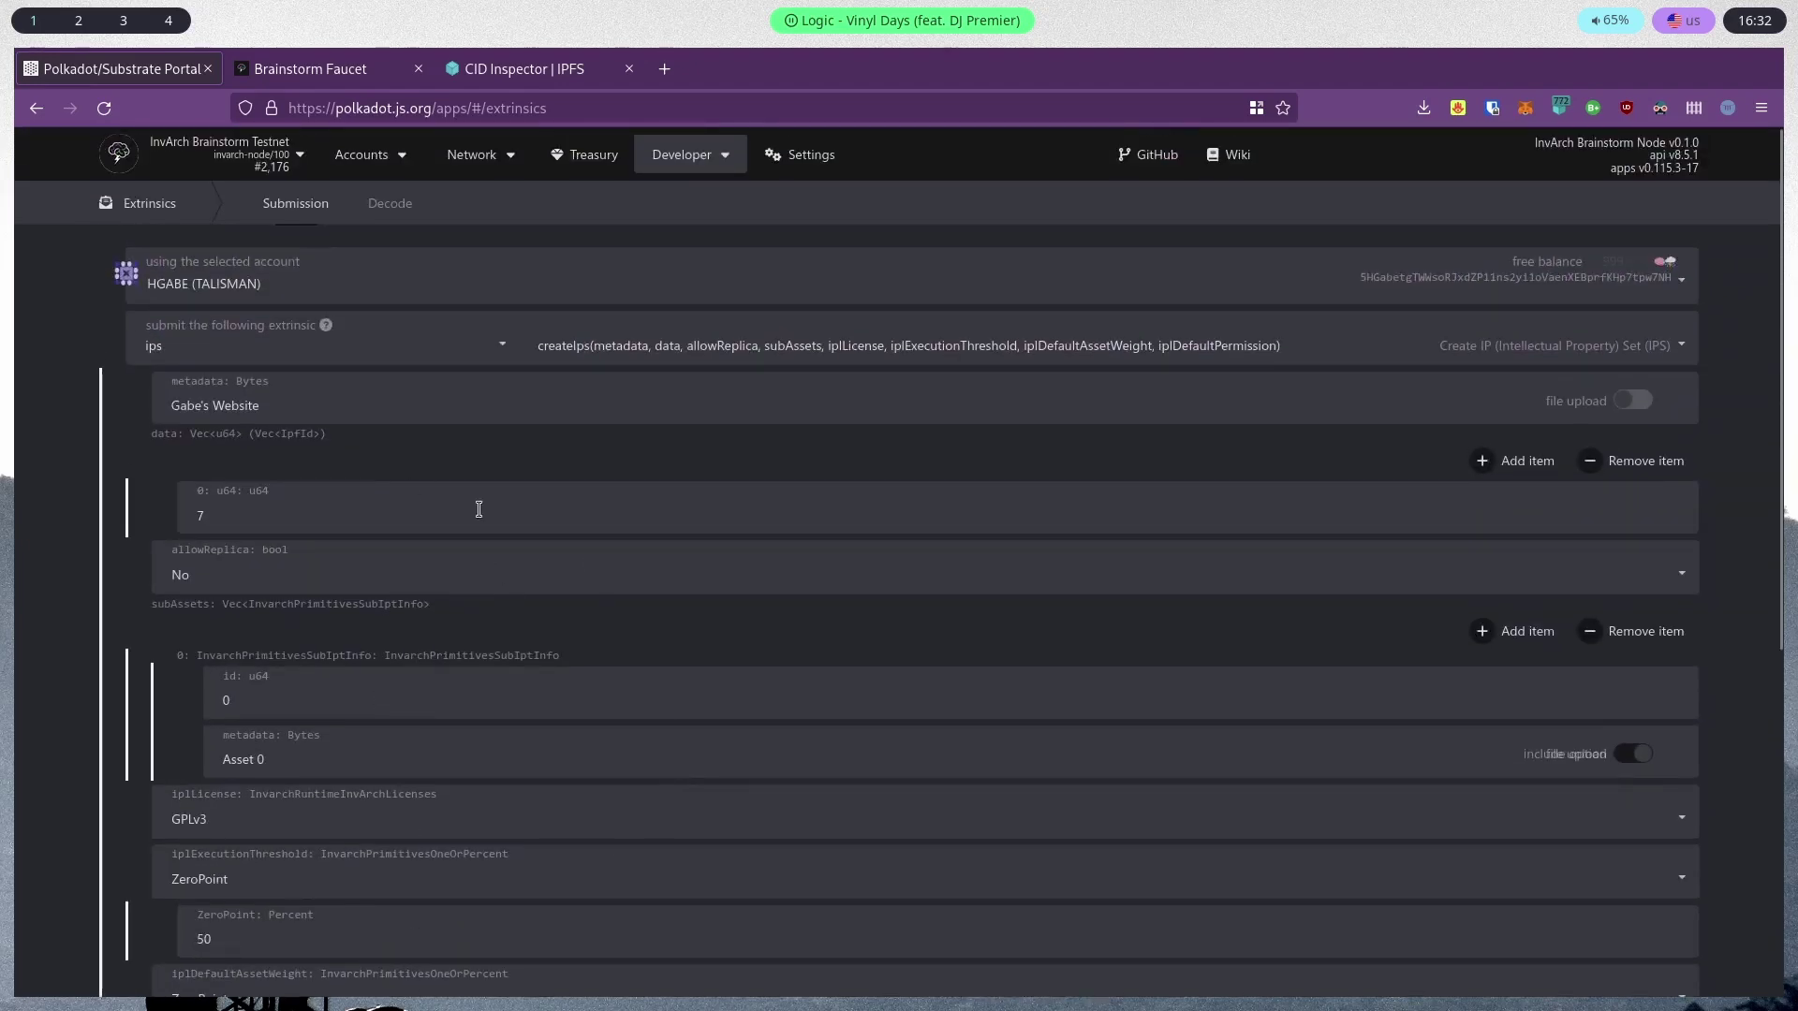
scroll(478, 509, down, 6)
click(1607, 955)
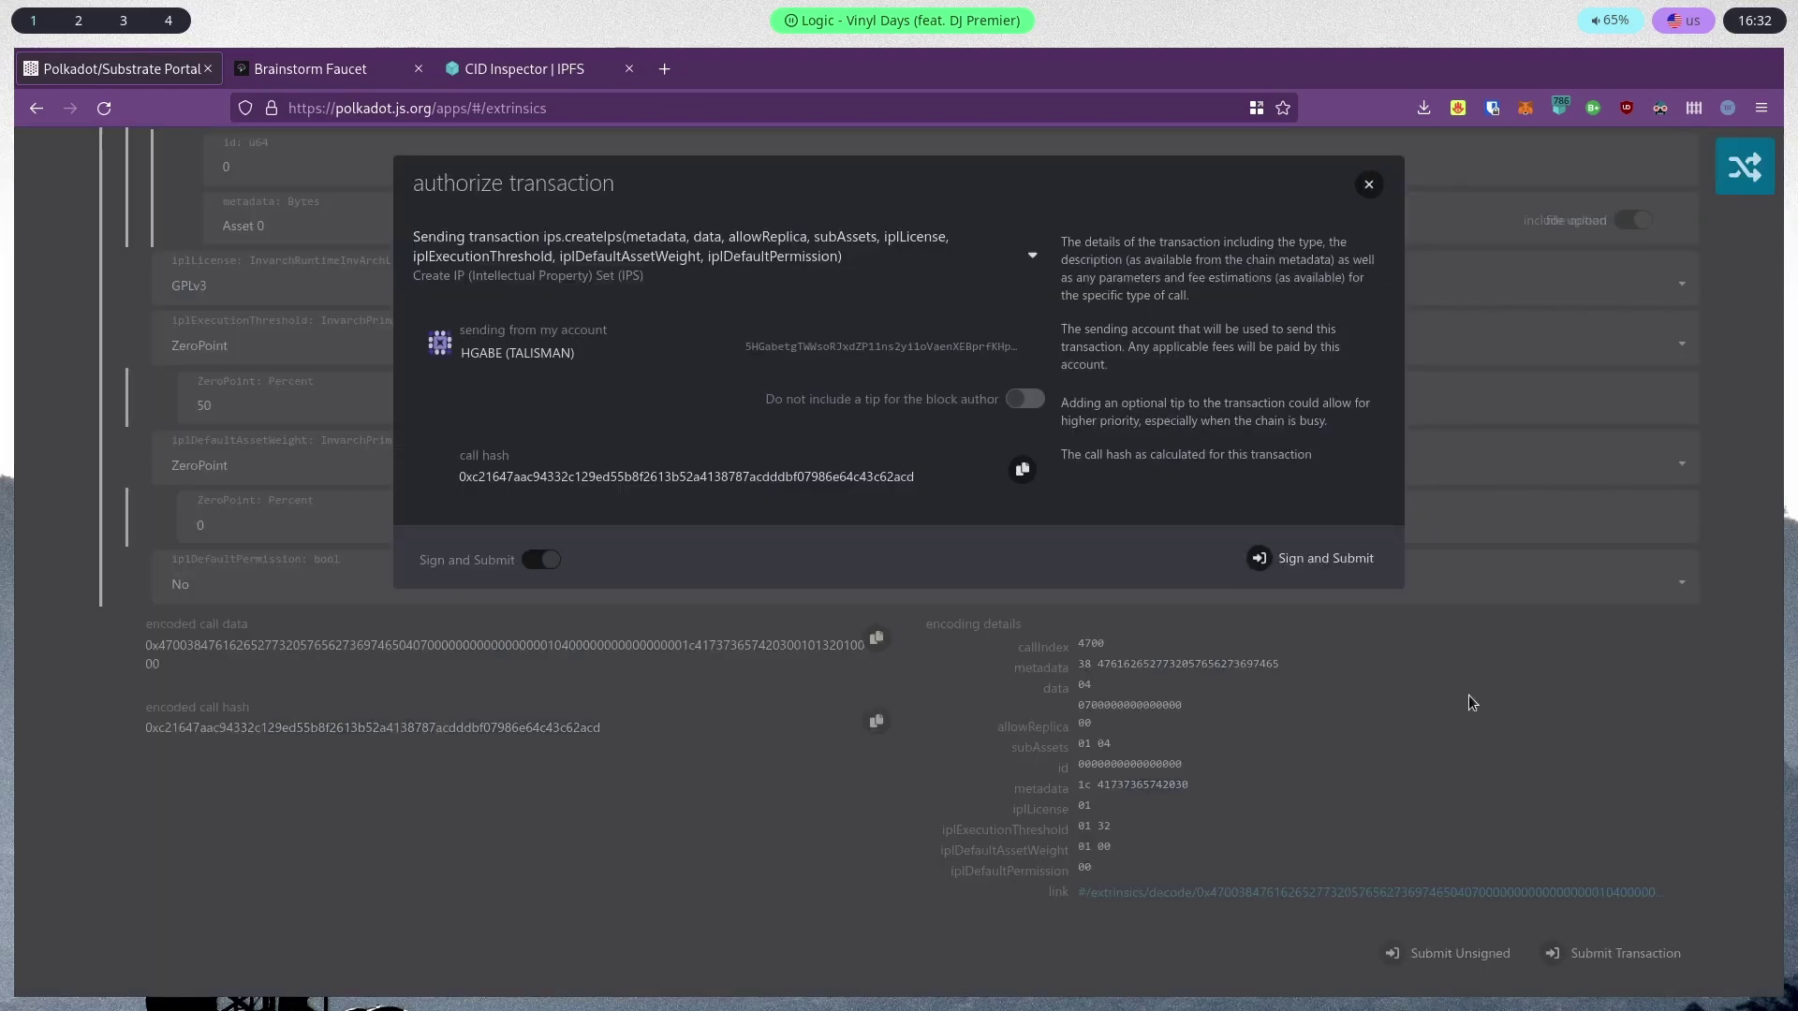
click(1316, 574)
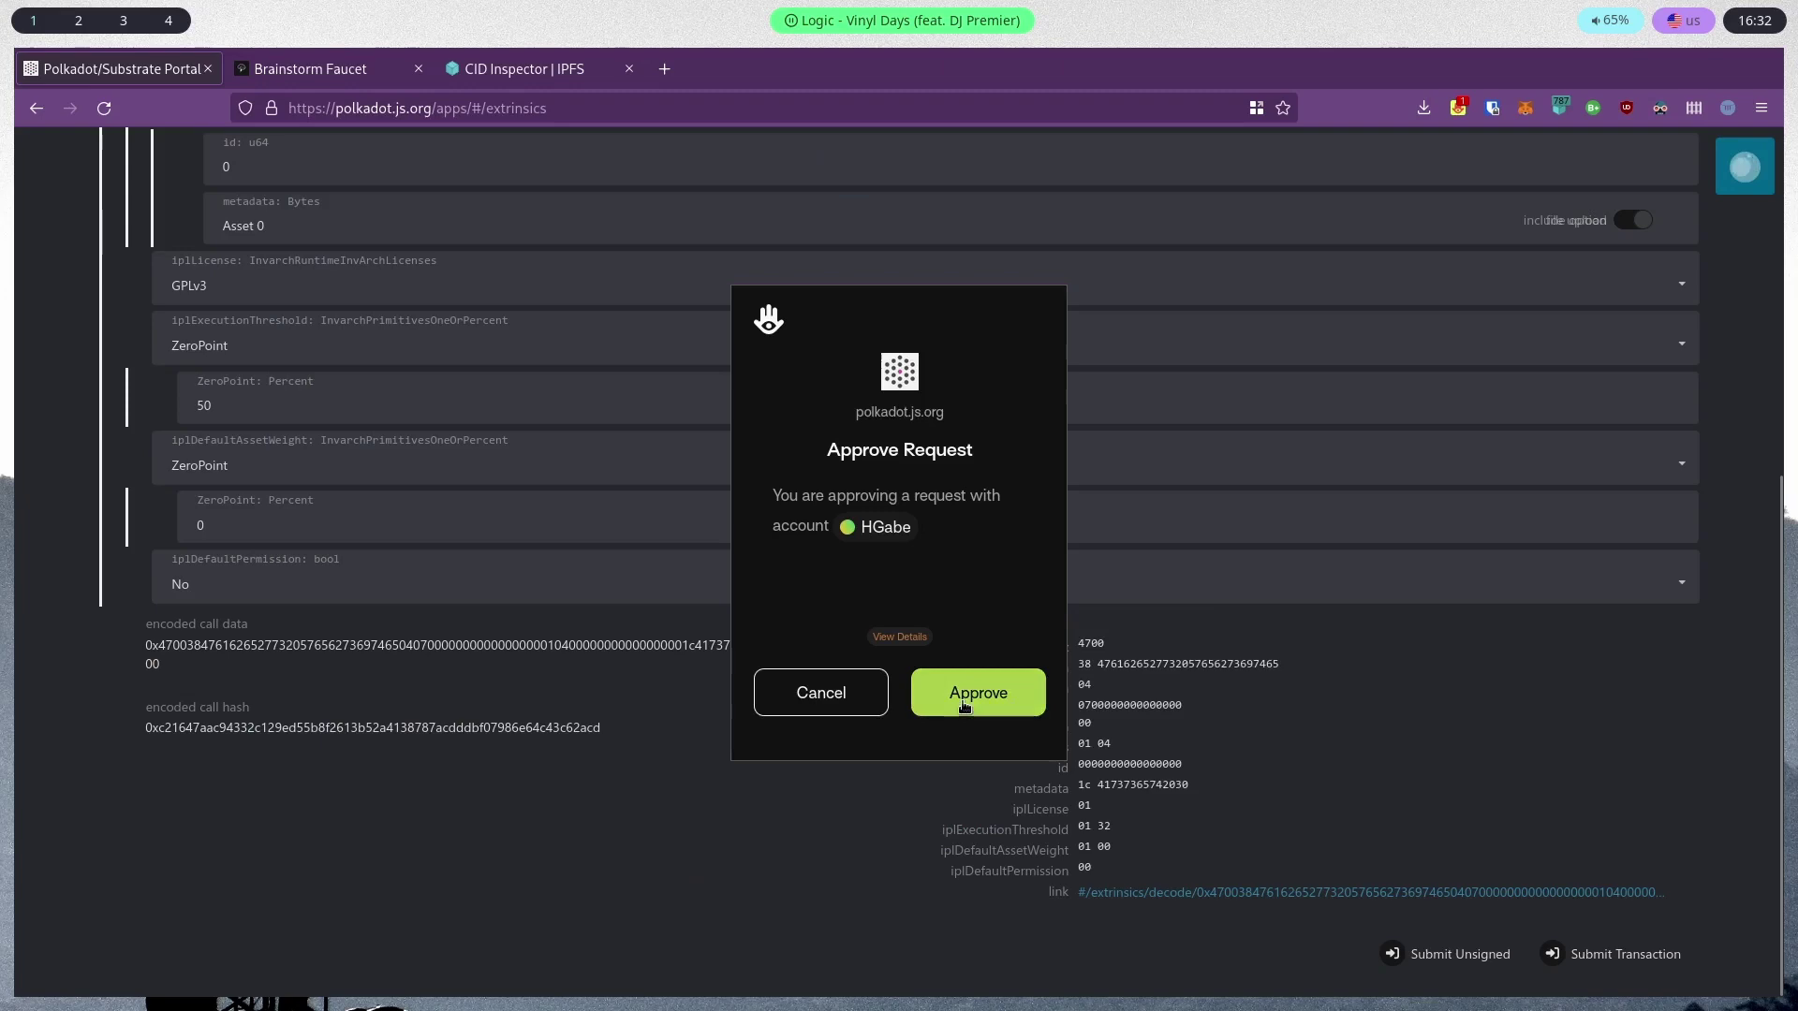
click(965, 706)
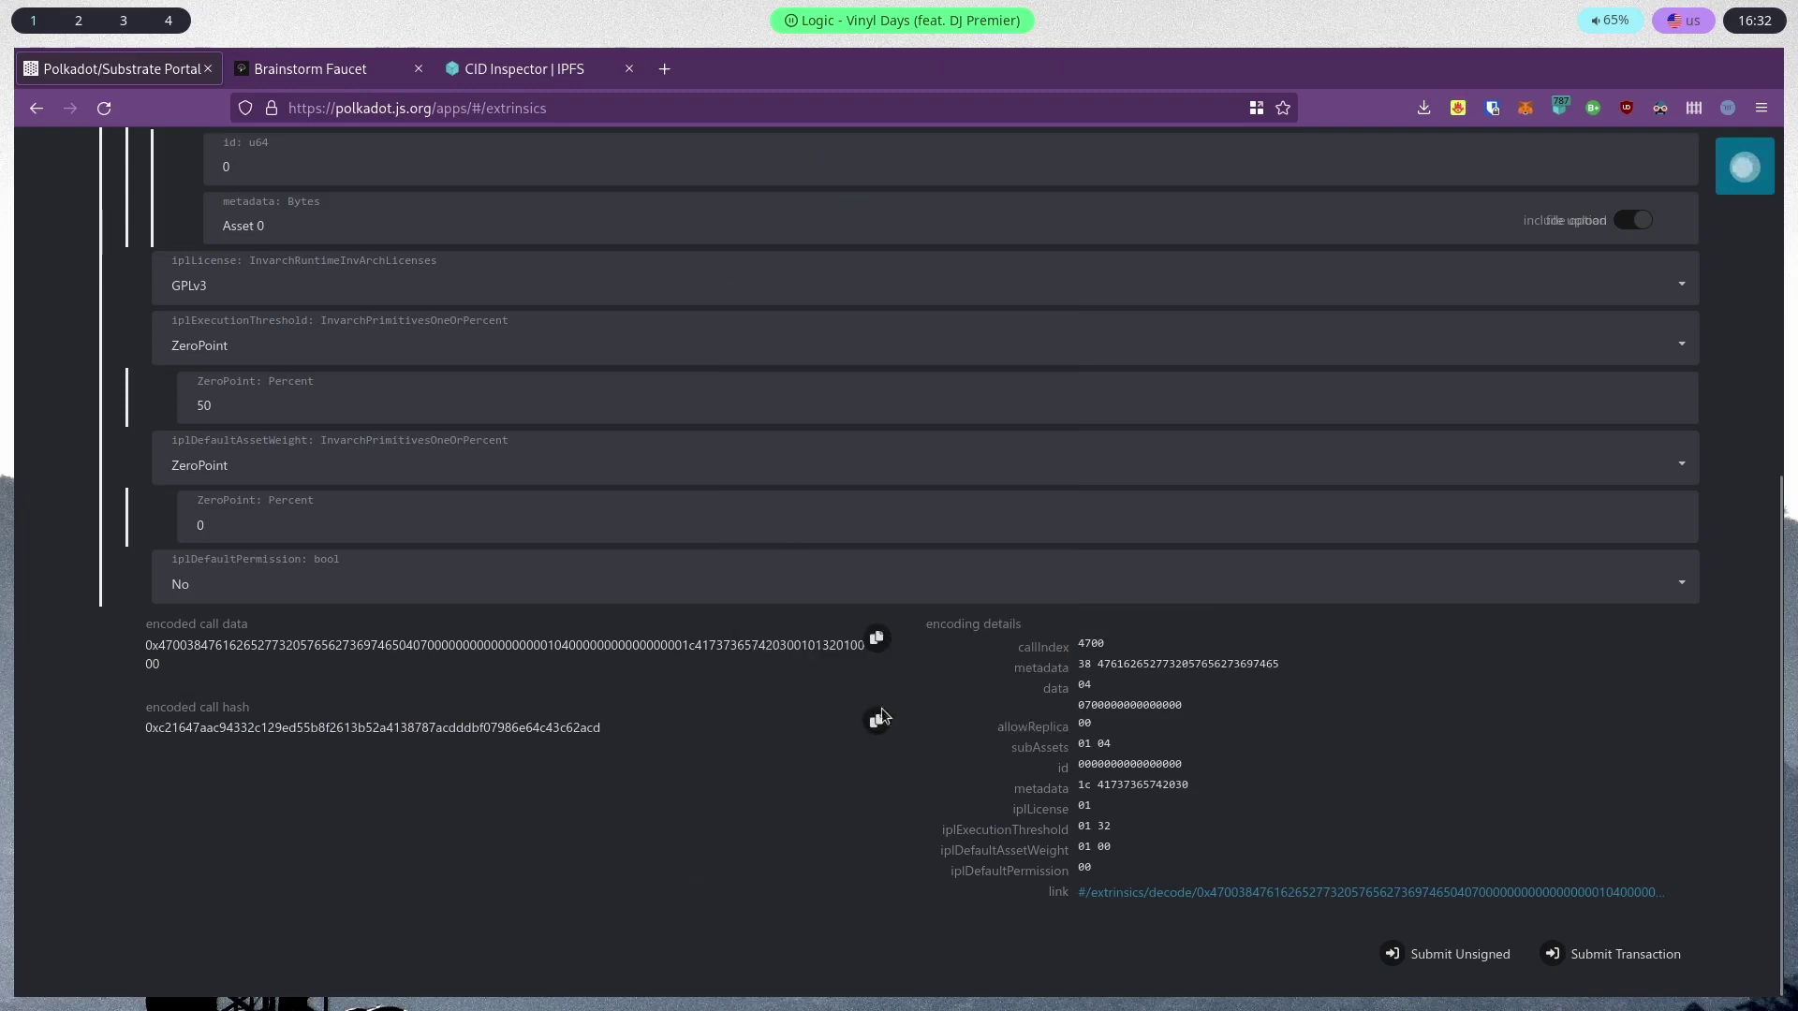
Open the network explorer and examine the account and ID in the newest ips.Created event
scroll(867, 722, up, 6)
click(470, 187)
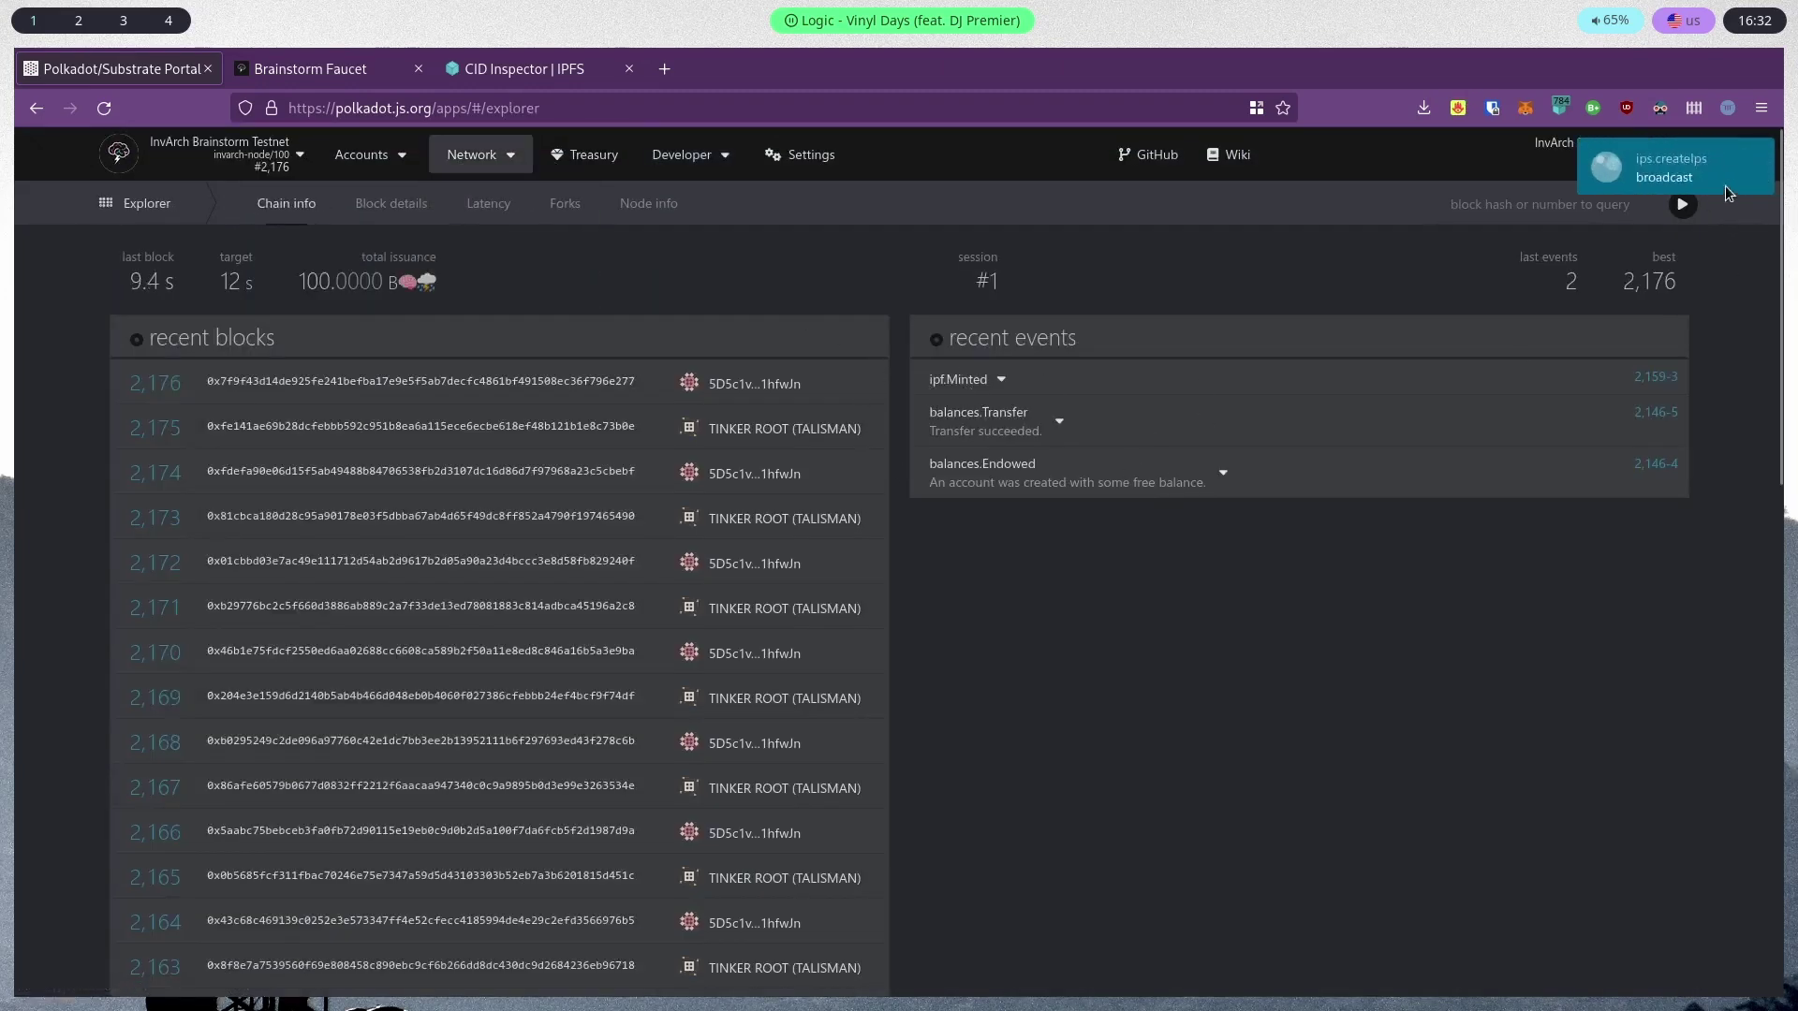
click(996, 382)
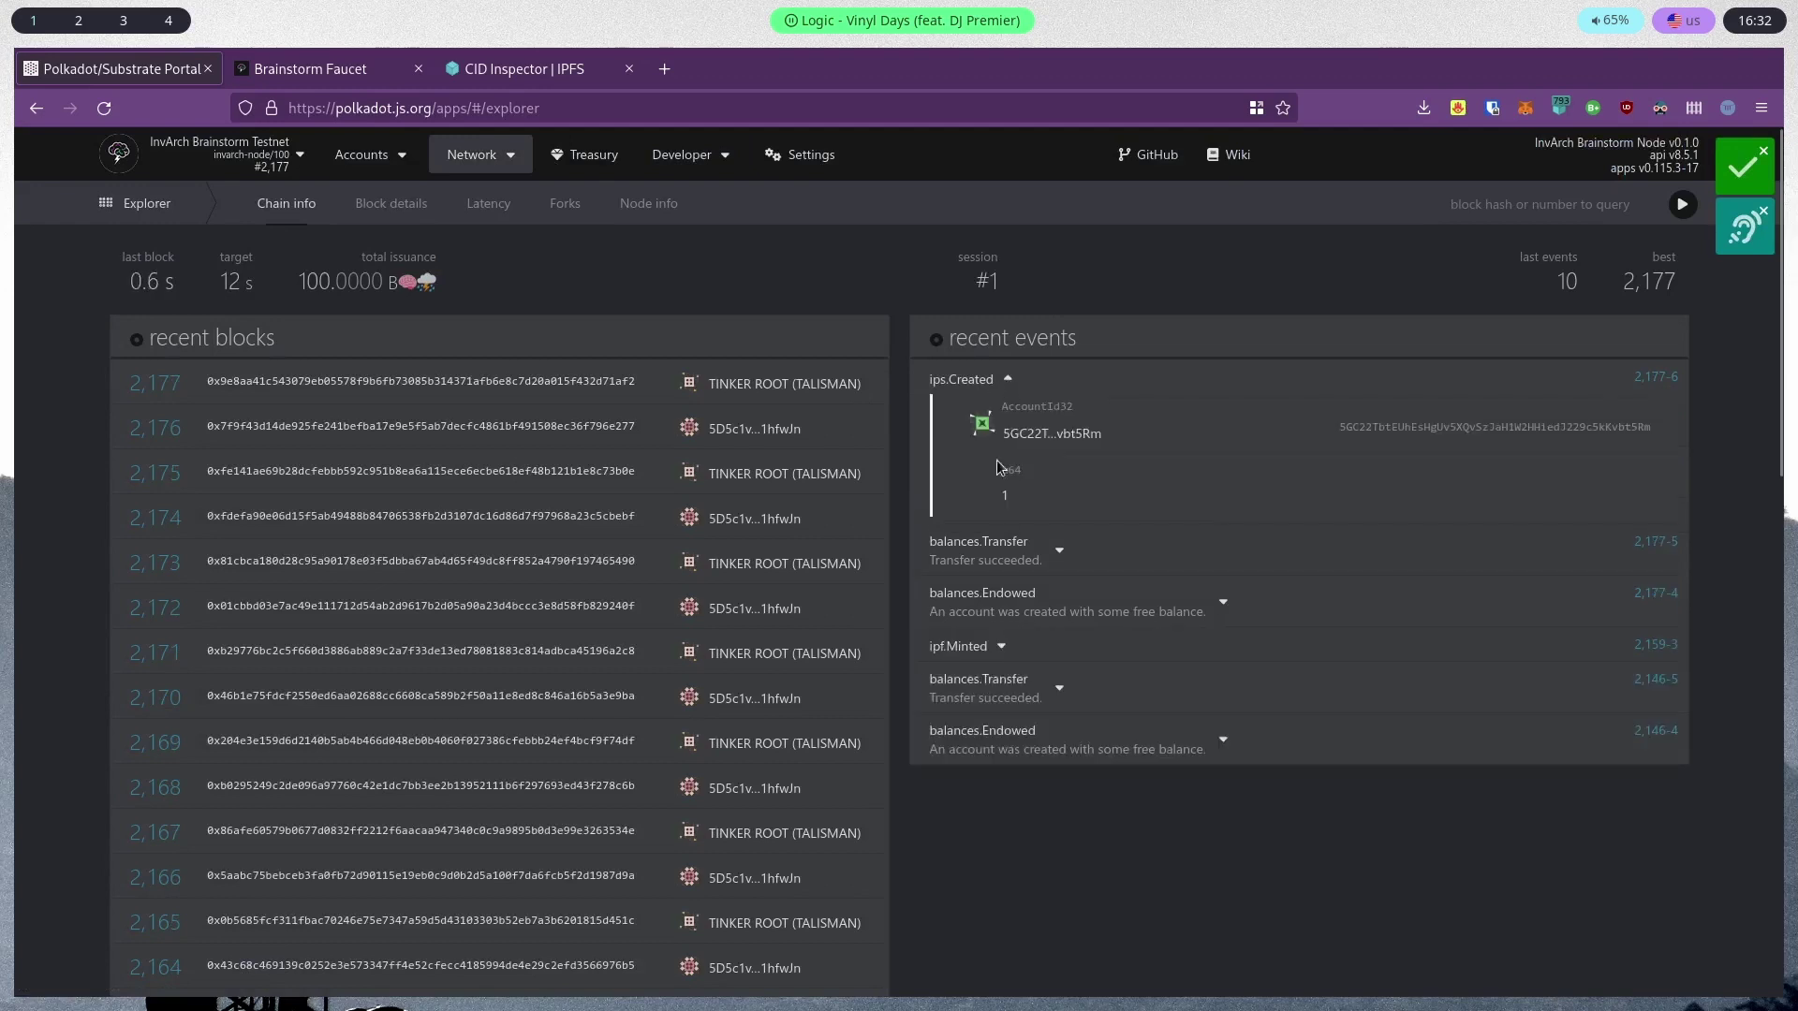
drag(1005, 434, 1121, 435)
click(991, 430)
Return to the extrinsics page, select the ips pallet and review the calls it offers, from allowReplica to remove
mouse_move(681, 154)
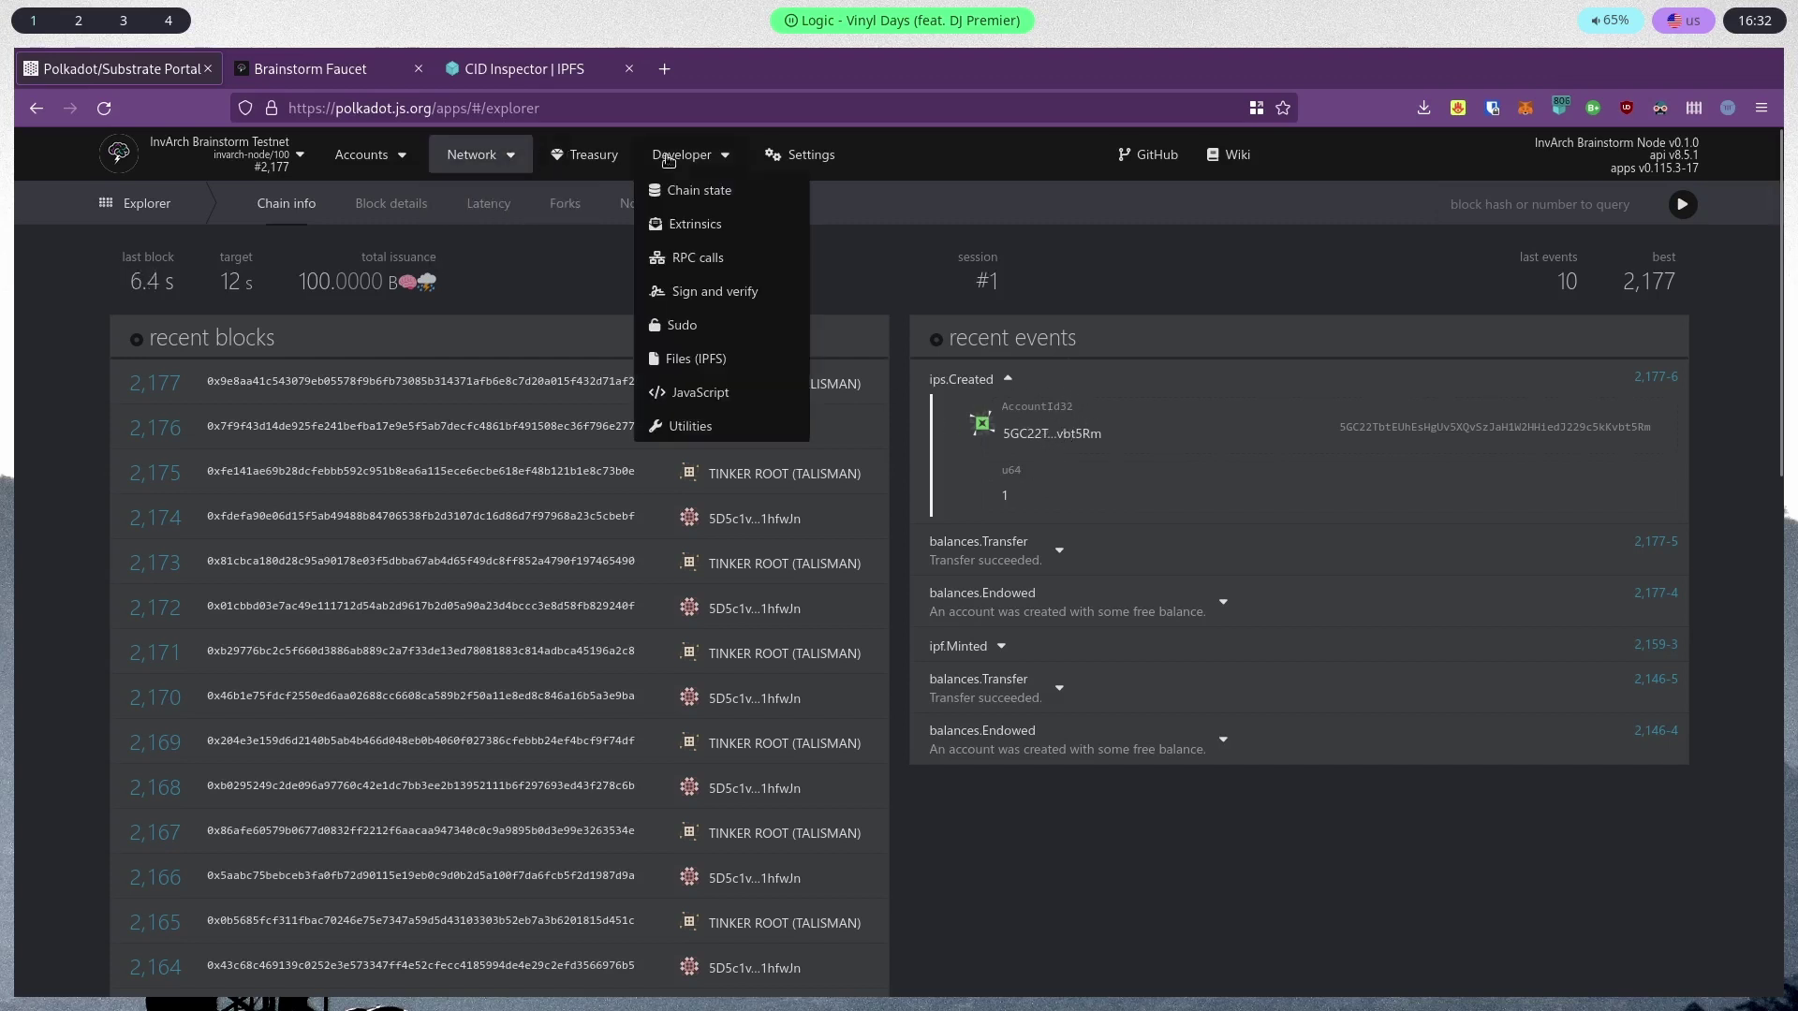
click(684, 224)
click(218, 356)
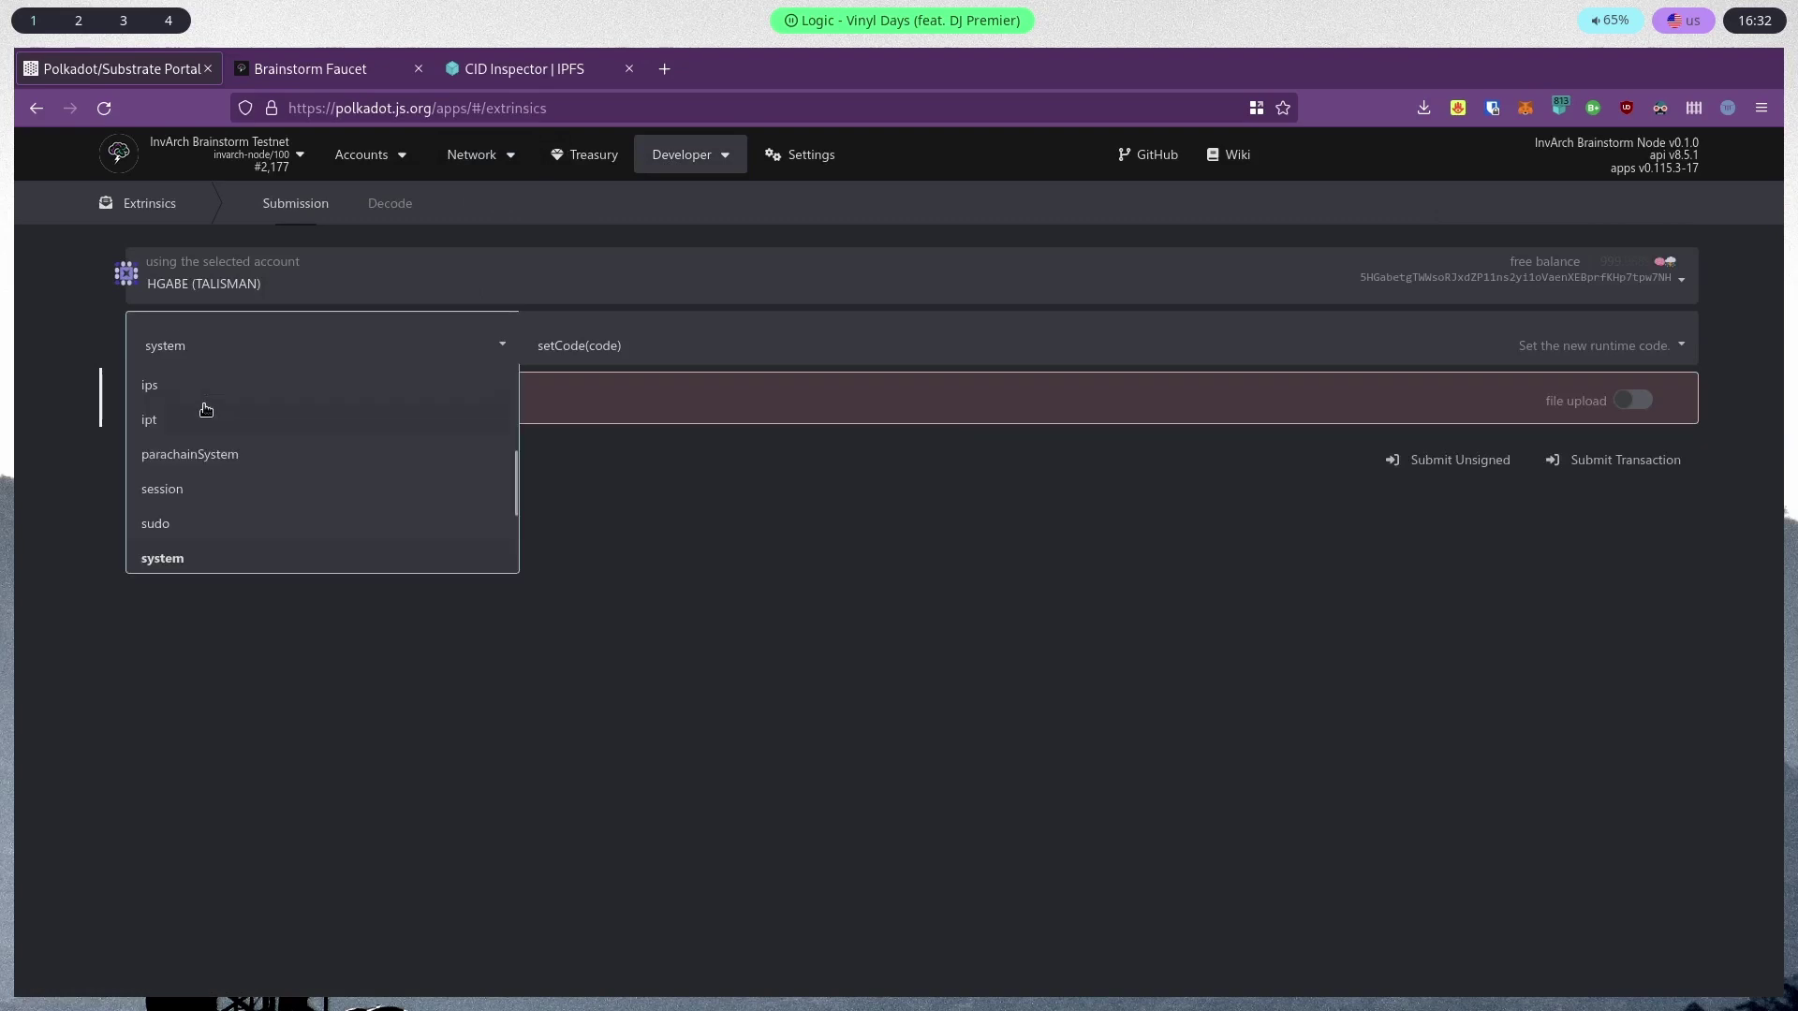
click(204, 395)
click(562, 351)
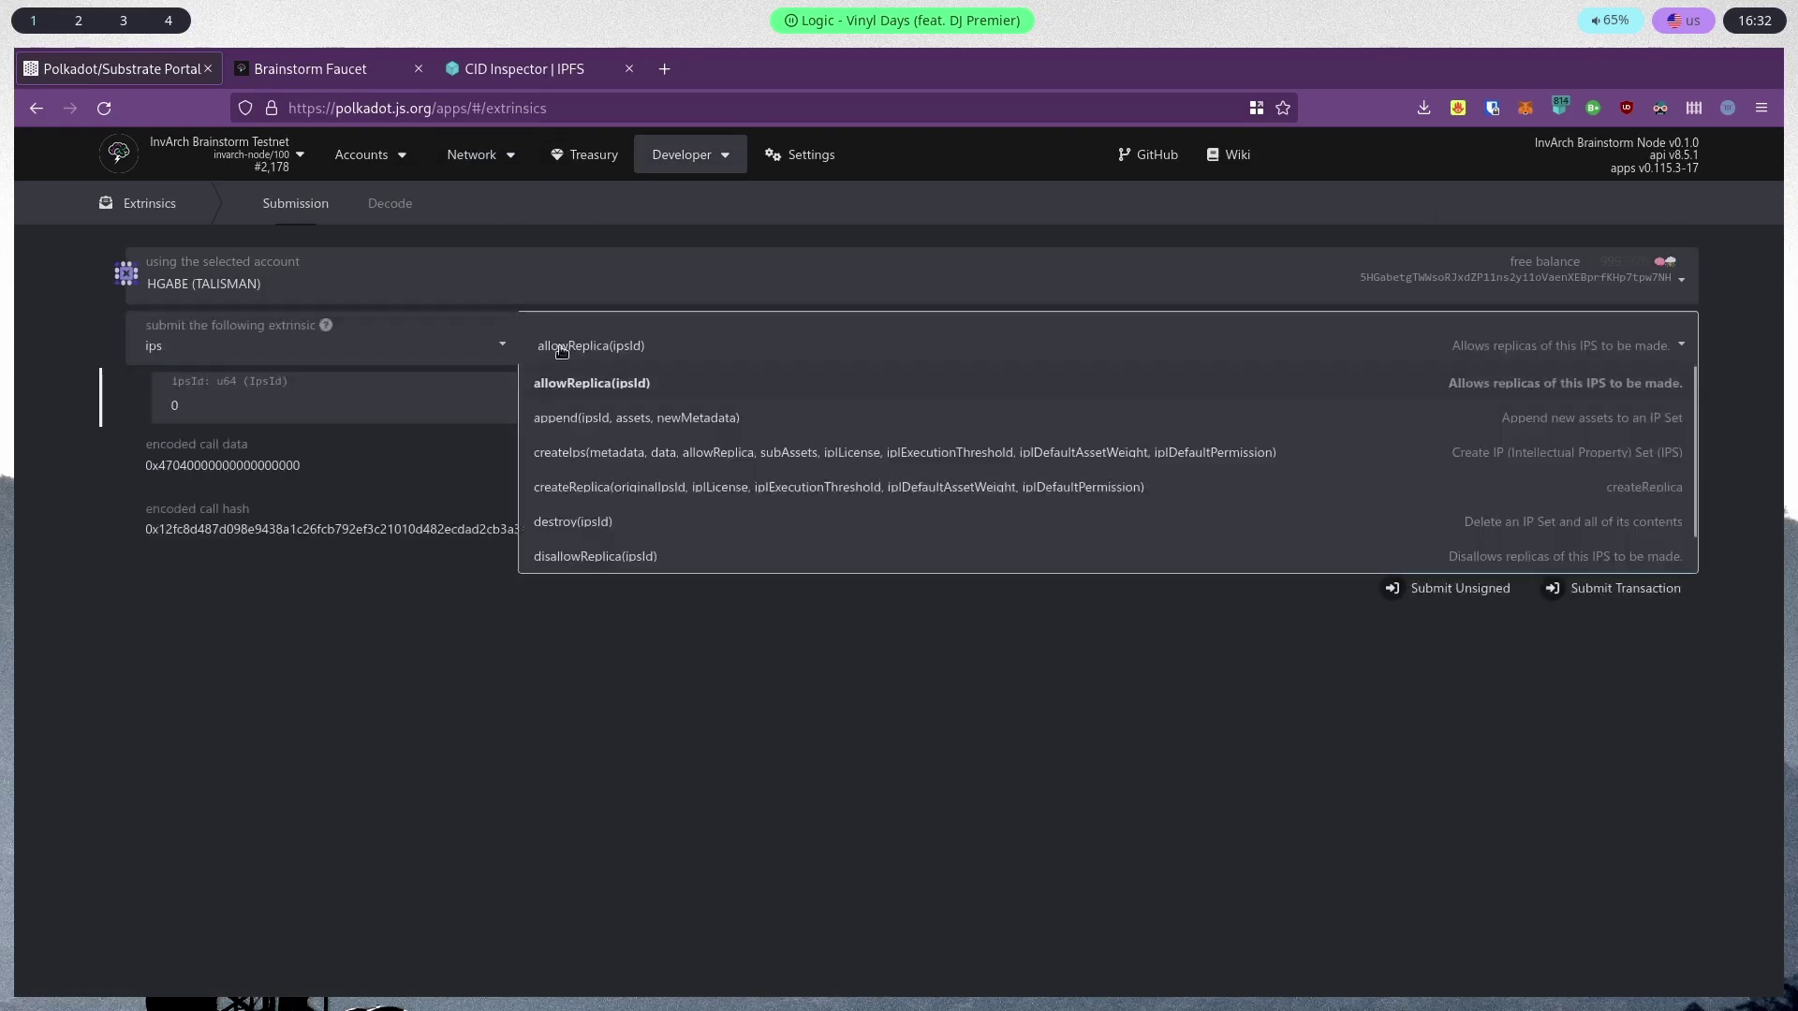
scroll(560, 483, down, 1)
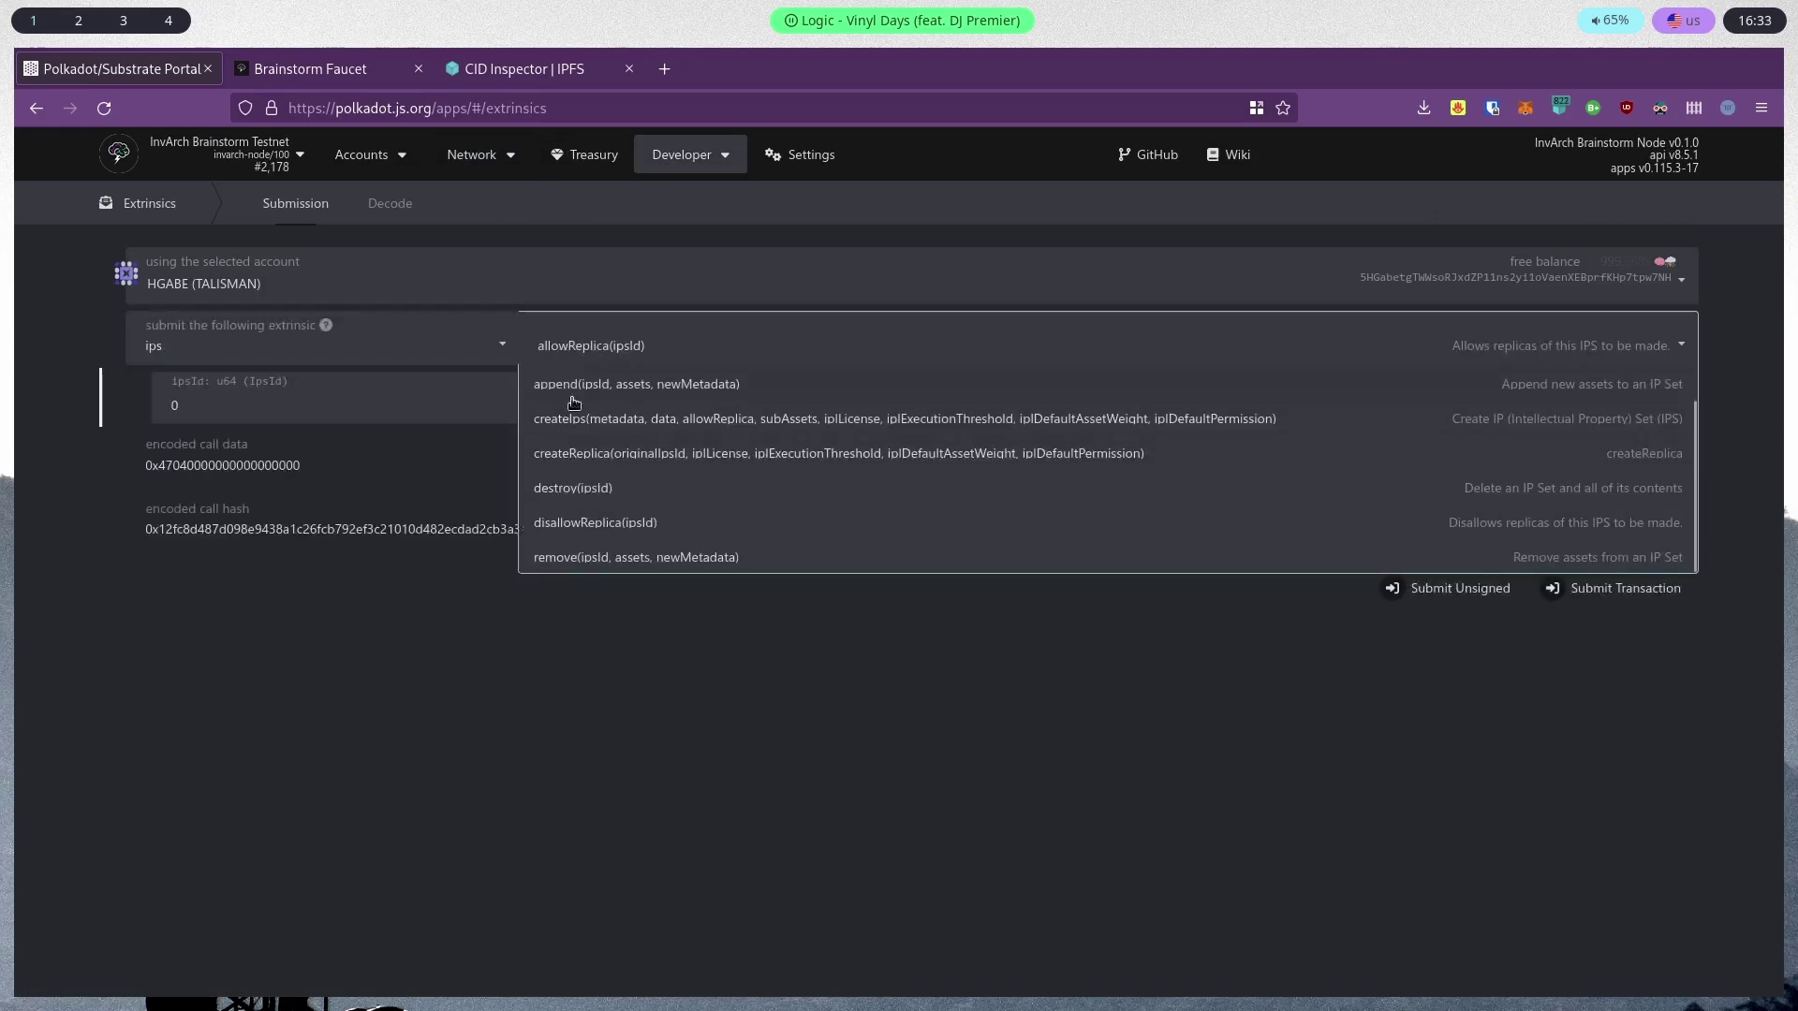
scroll(534, 476, up, 1)
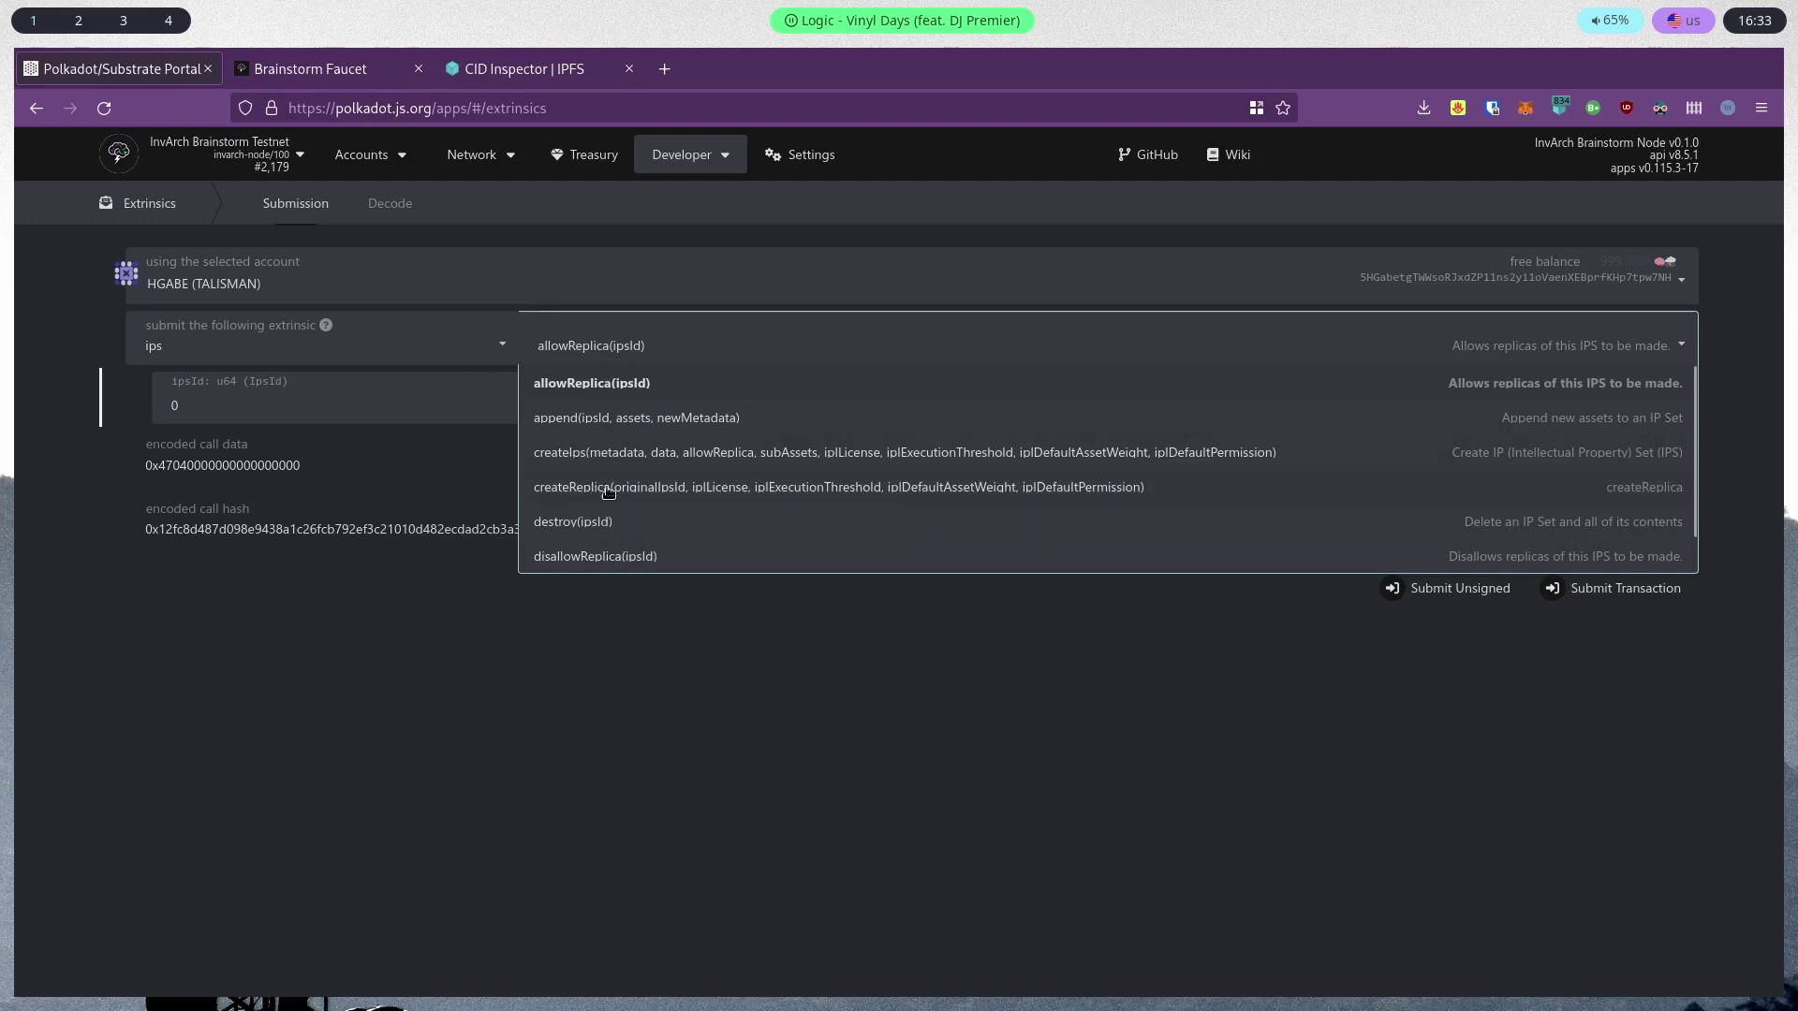
scroll(599, 543, down, 1)
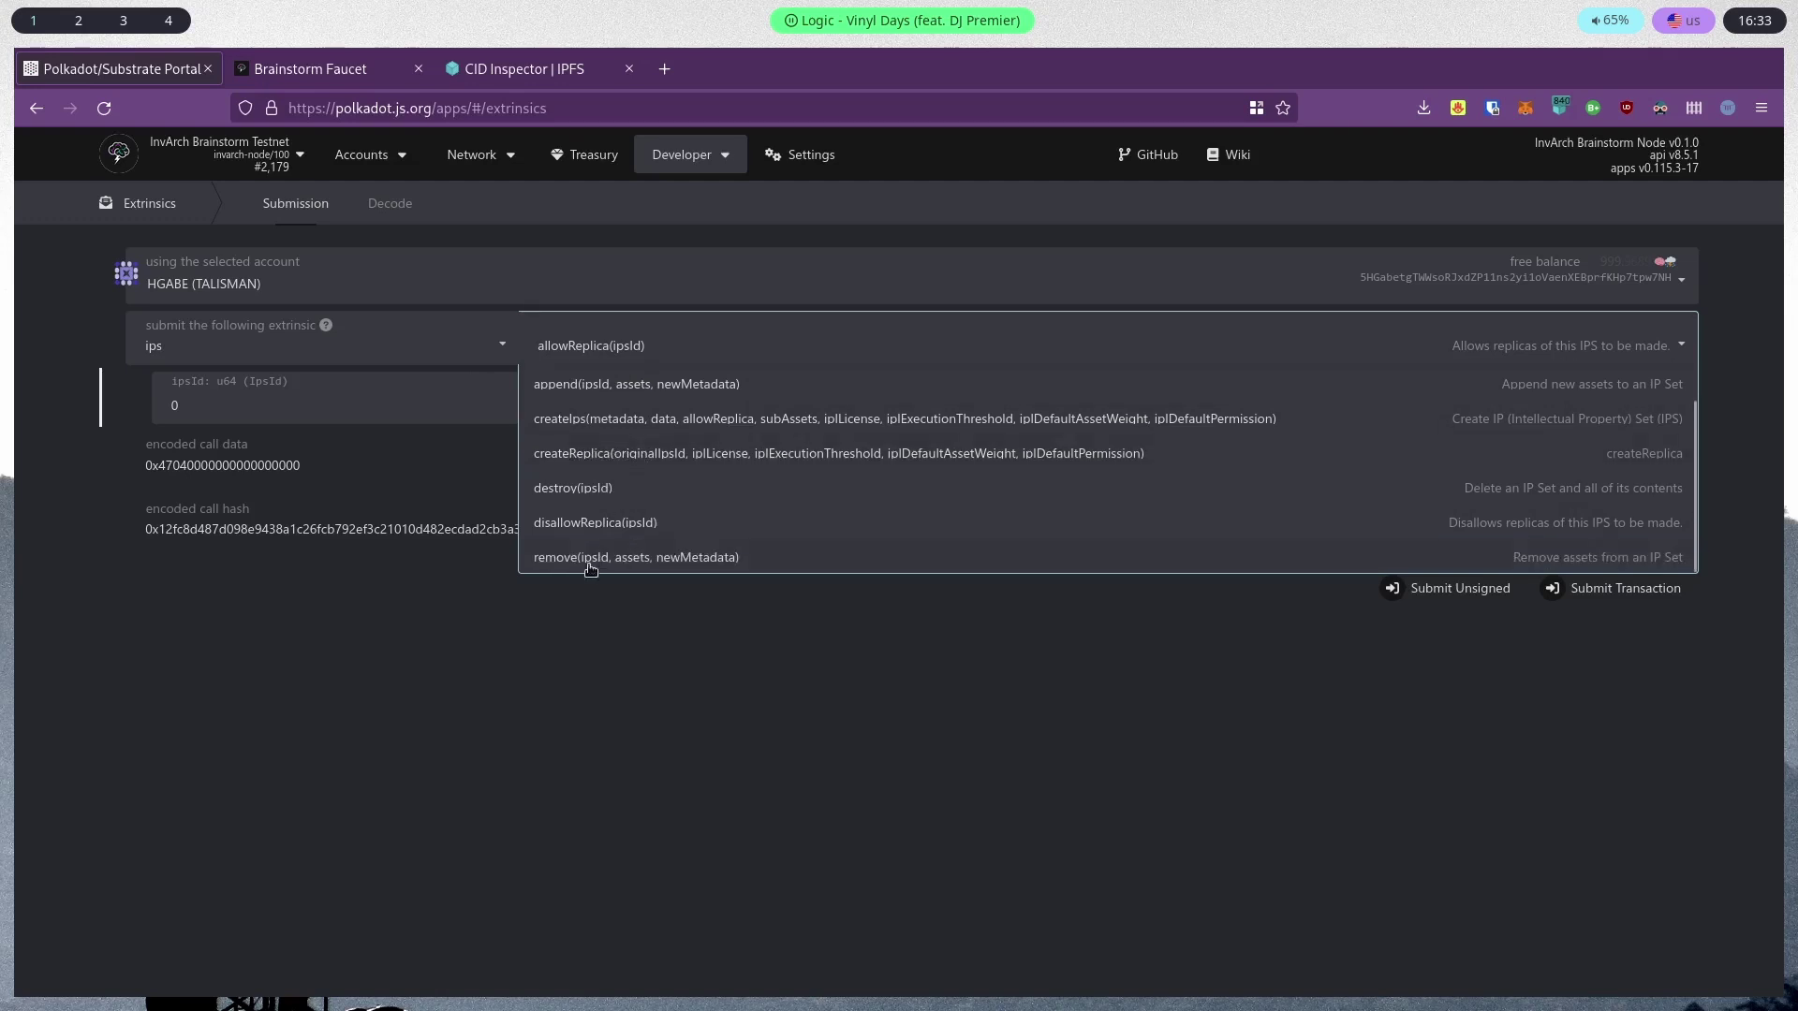
scroll(585, 525, up, 1)
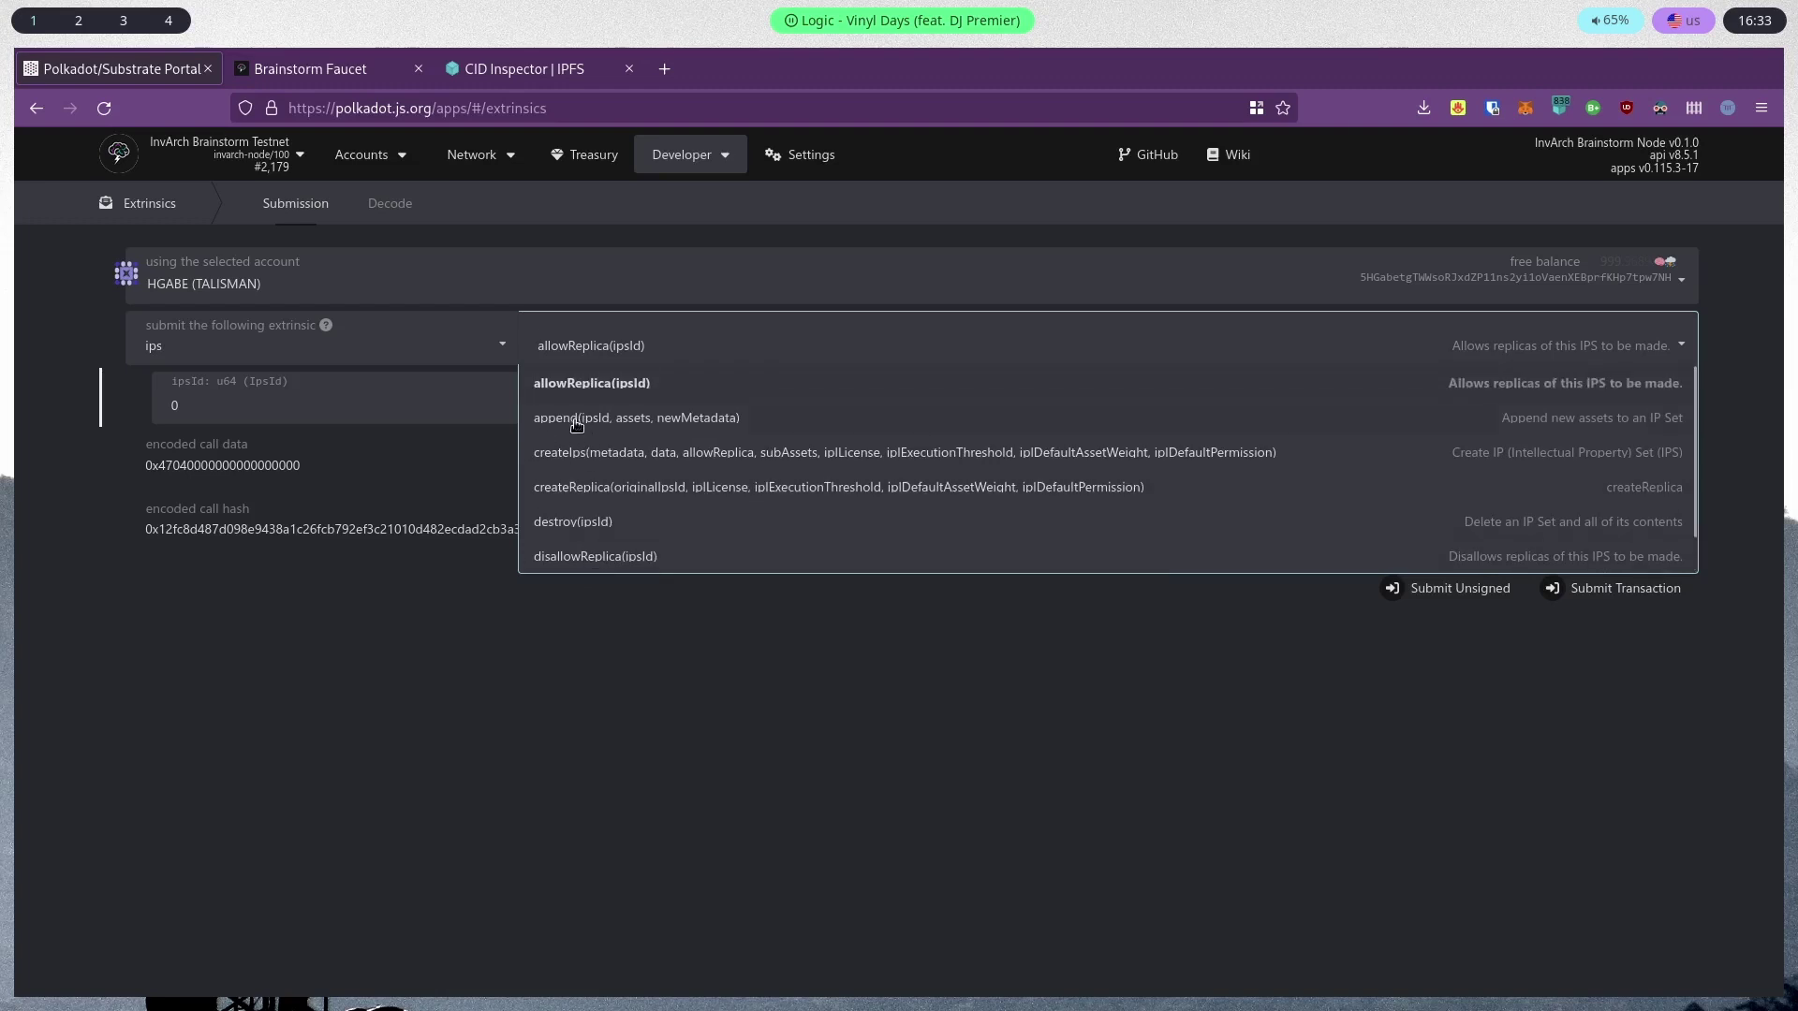
scroll(563, 458, down, 1)
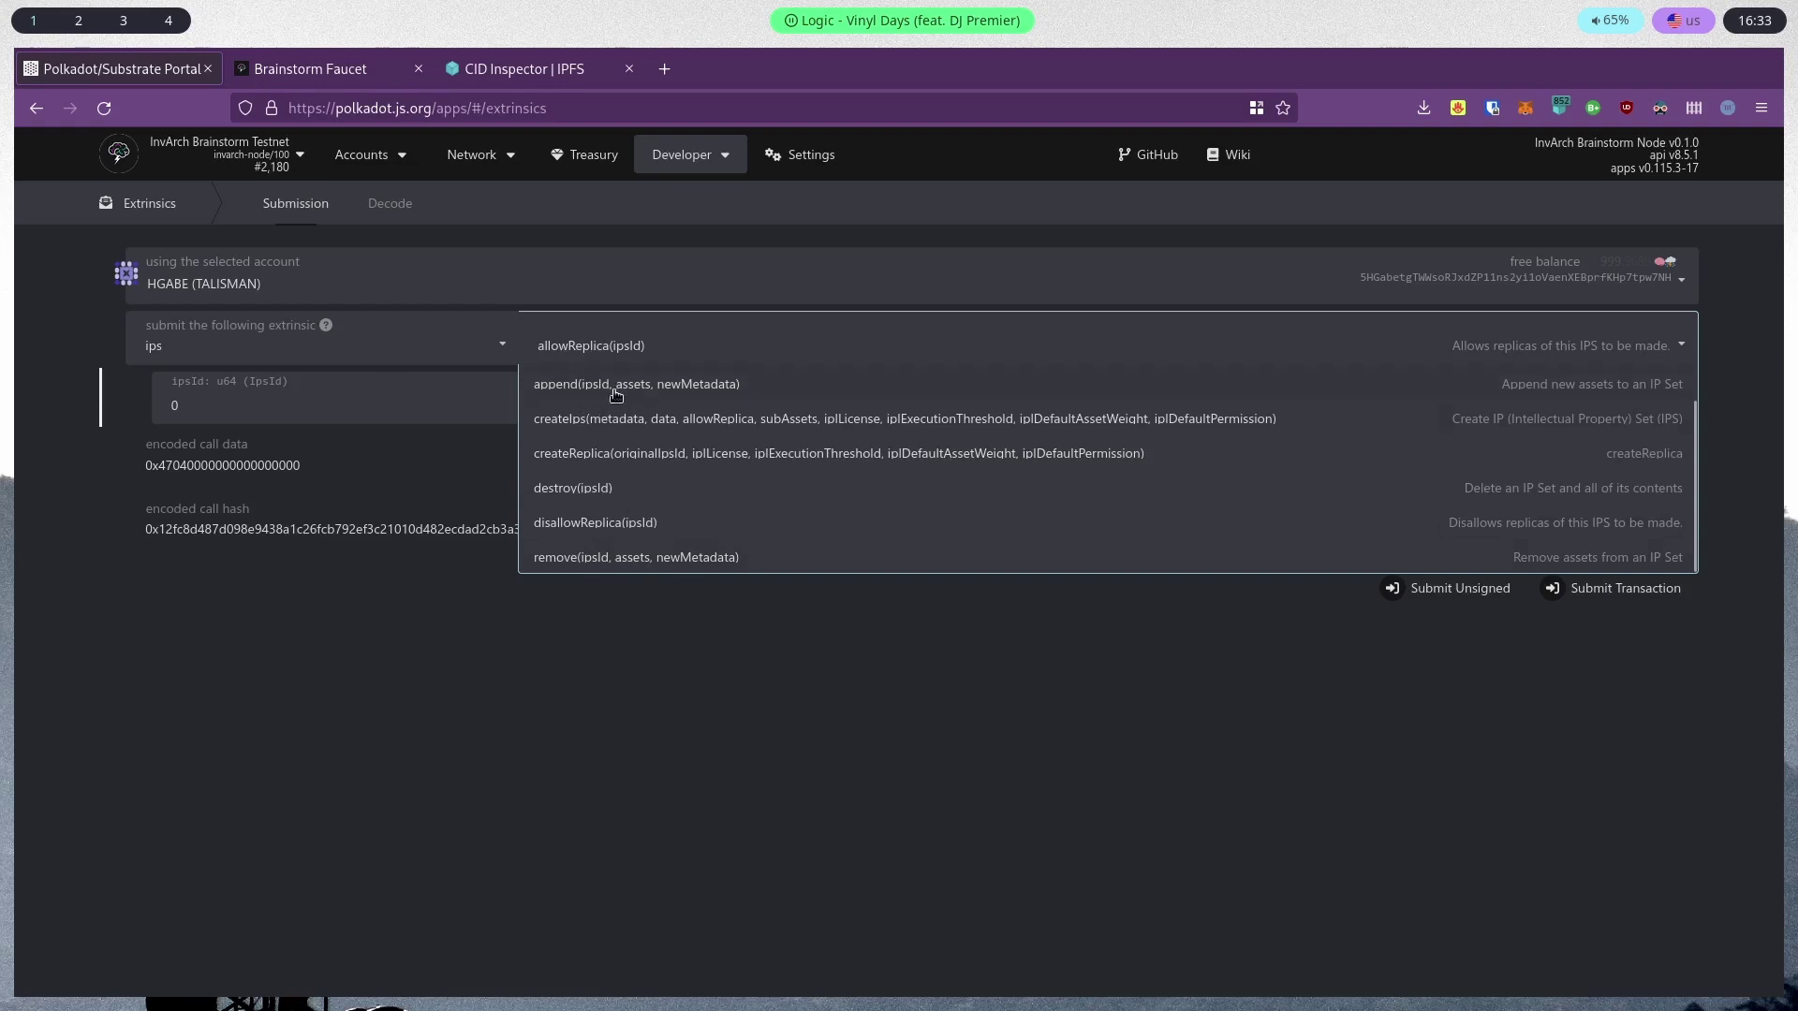
Copy the CID of the 567-byte second-page HTML file from the IPFS files and get its hex digest in CID Inspector
mouse_move(682, 157)
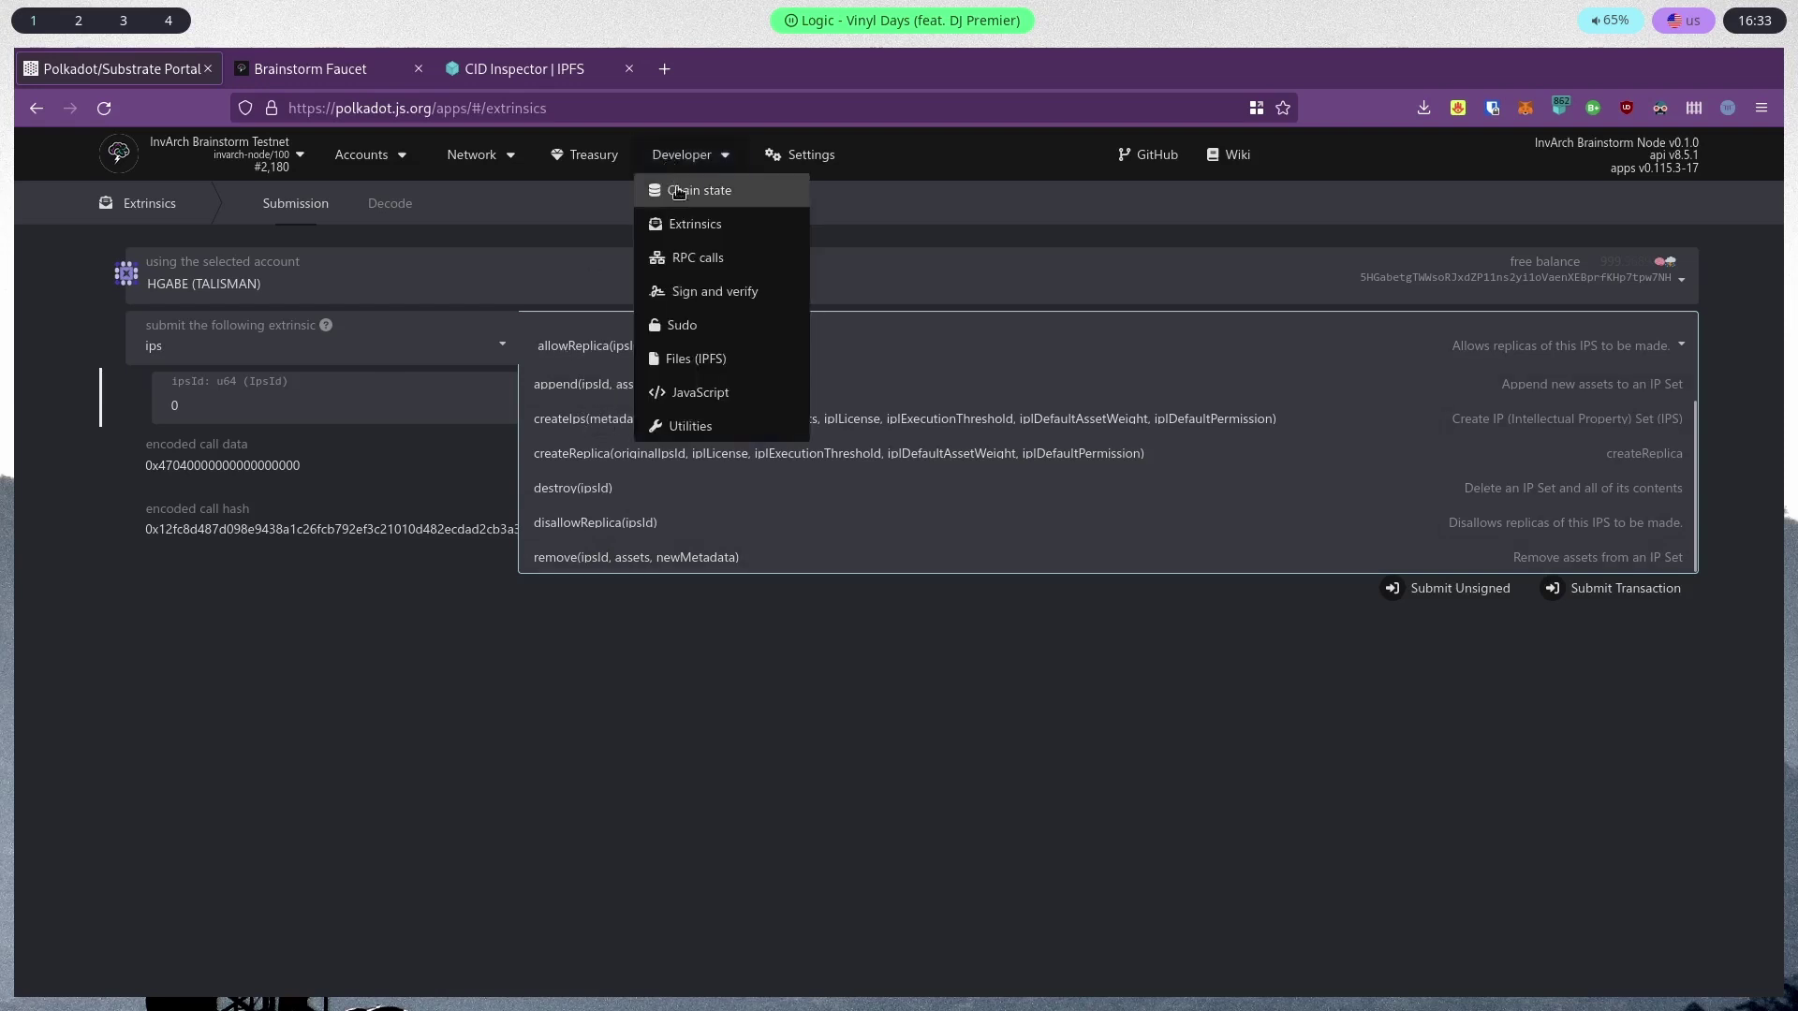
click(696, 359)
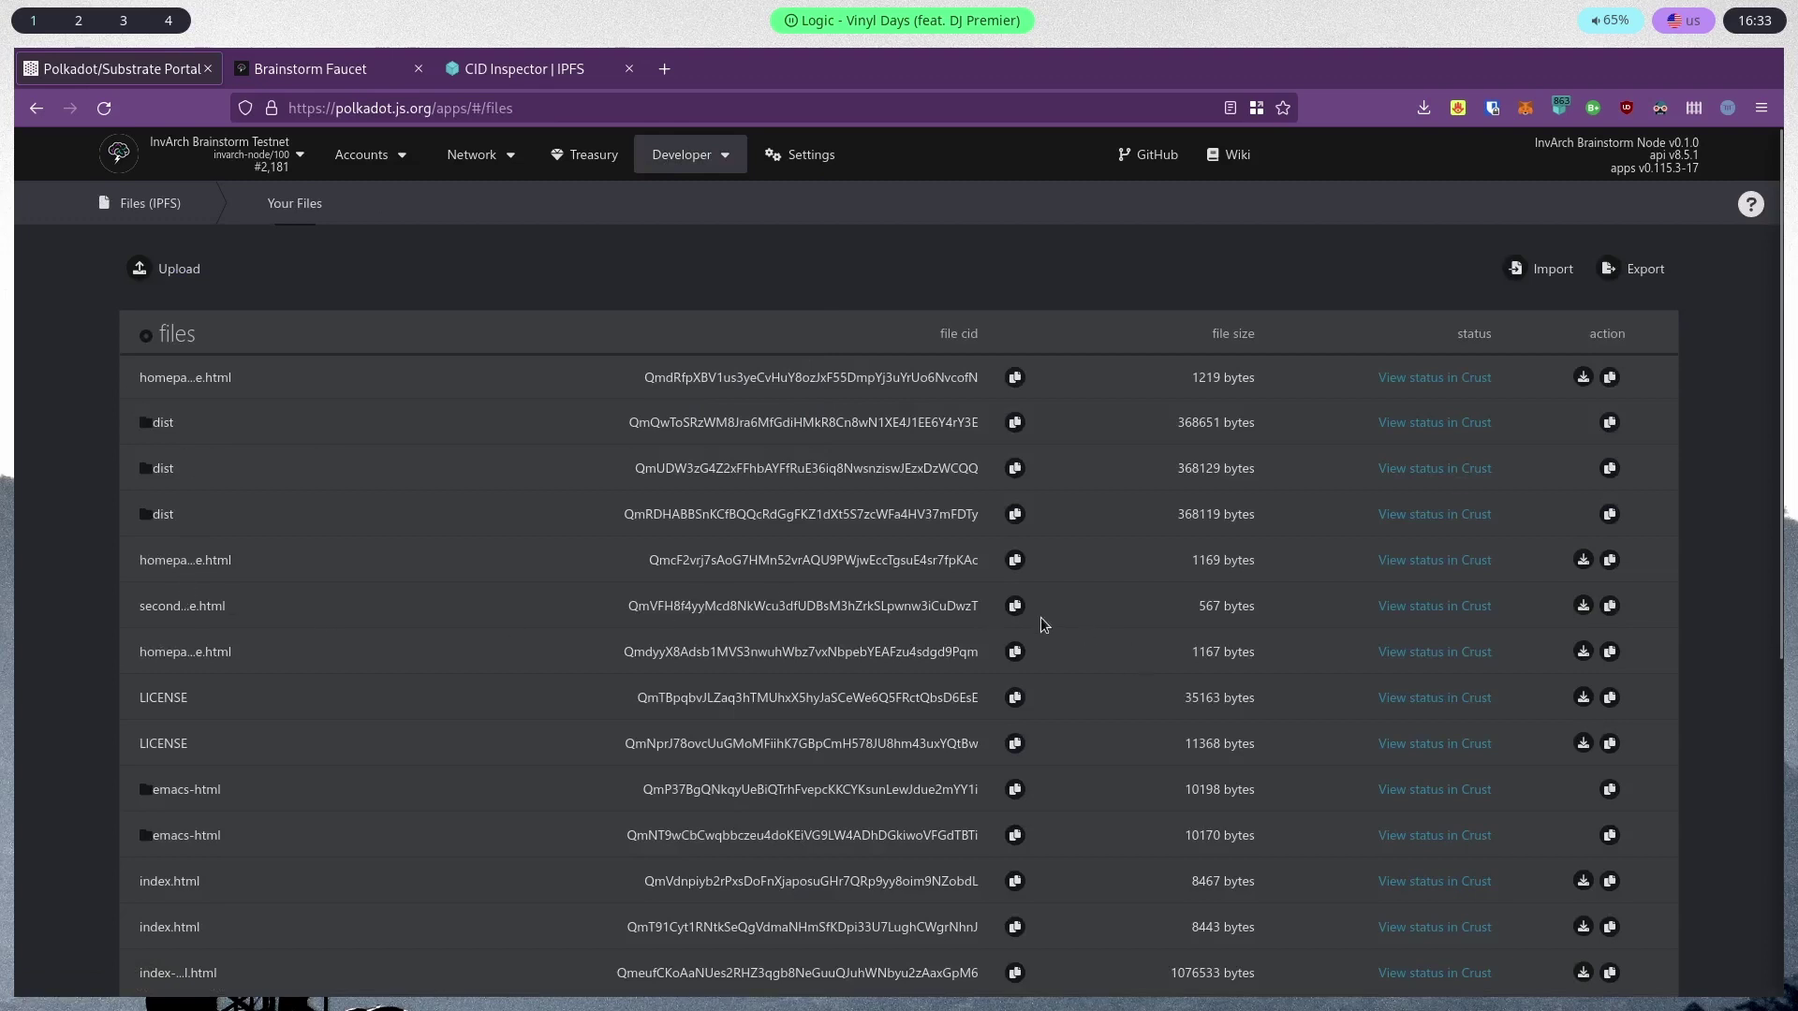
click(1014, 606)
click(560, 75)
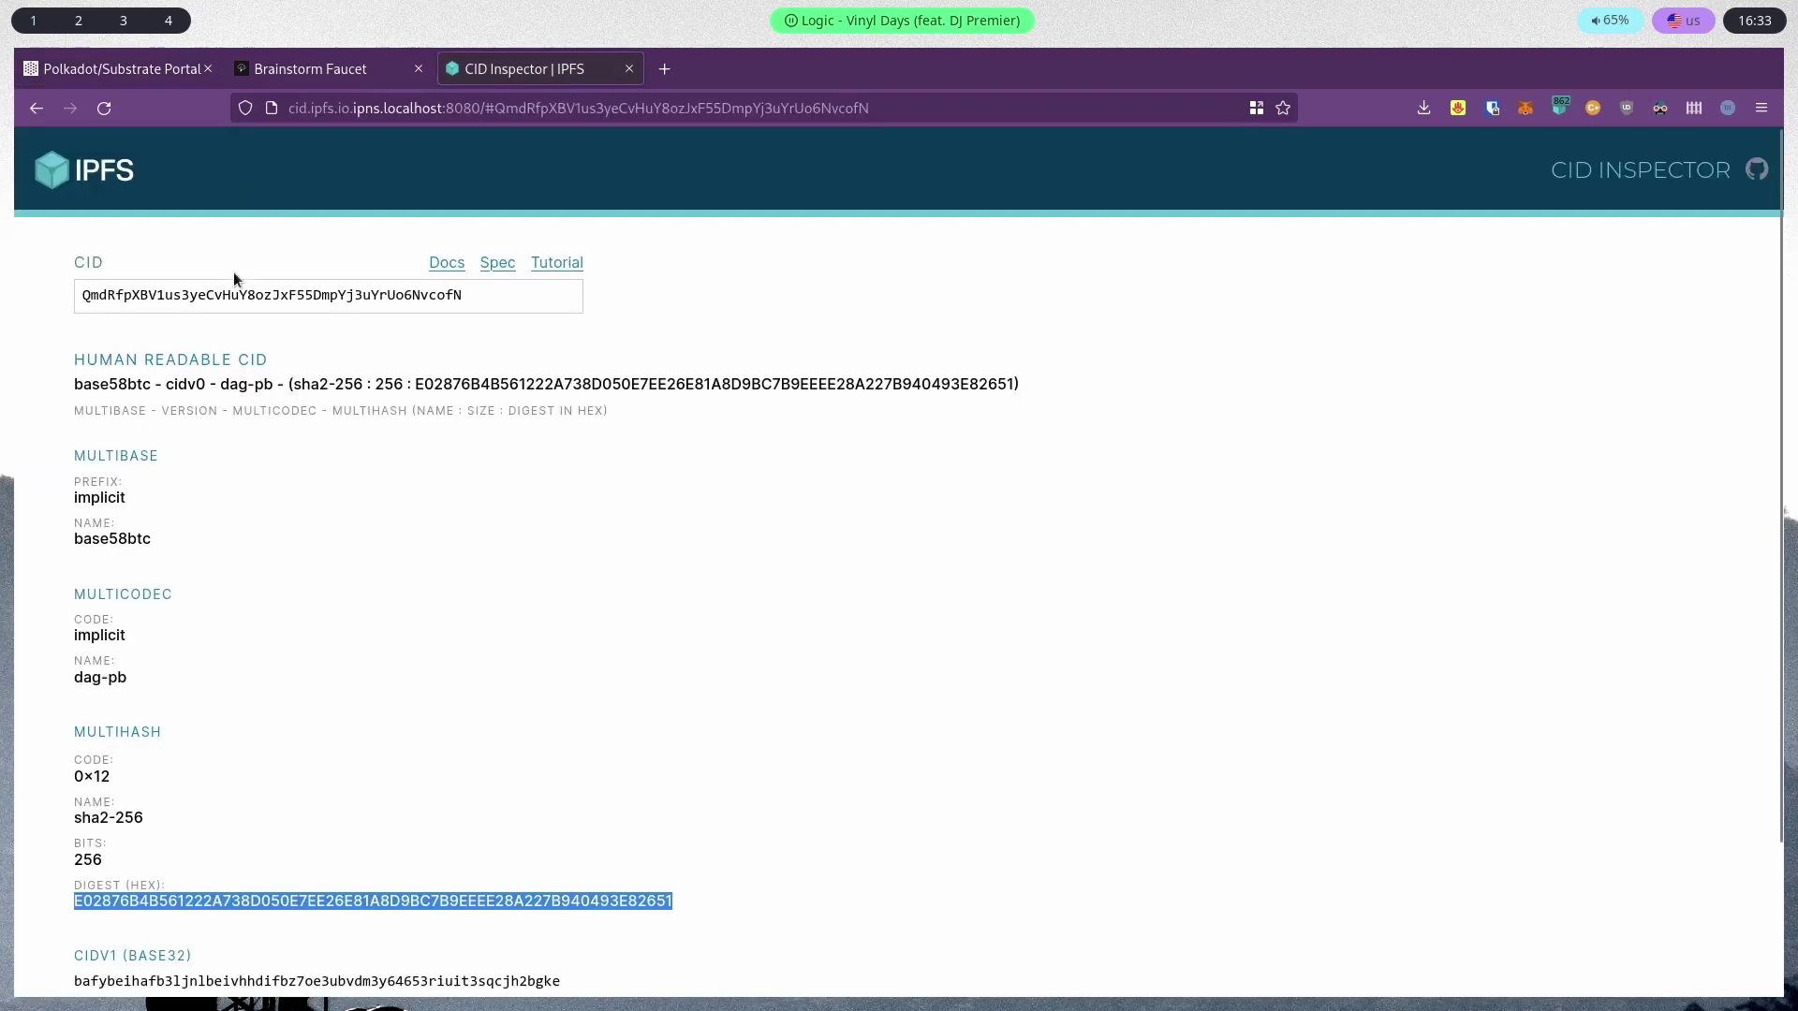
triple_click(234, 294)
key(ctrl+v)
double_click(211, 904)
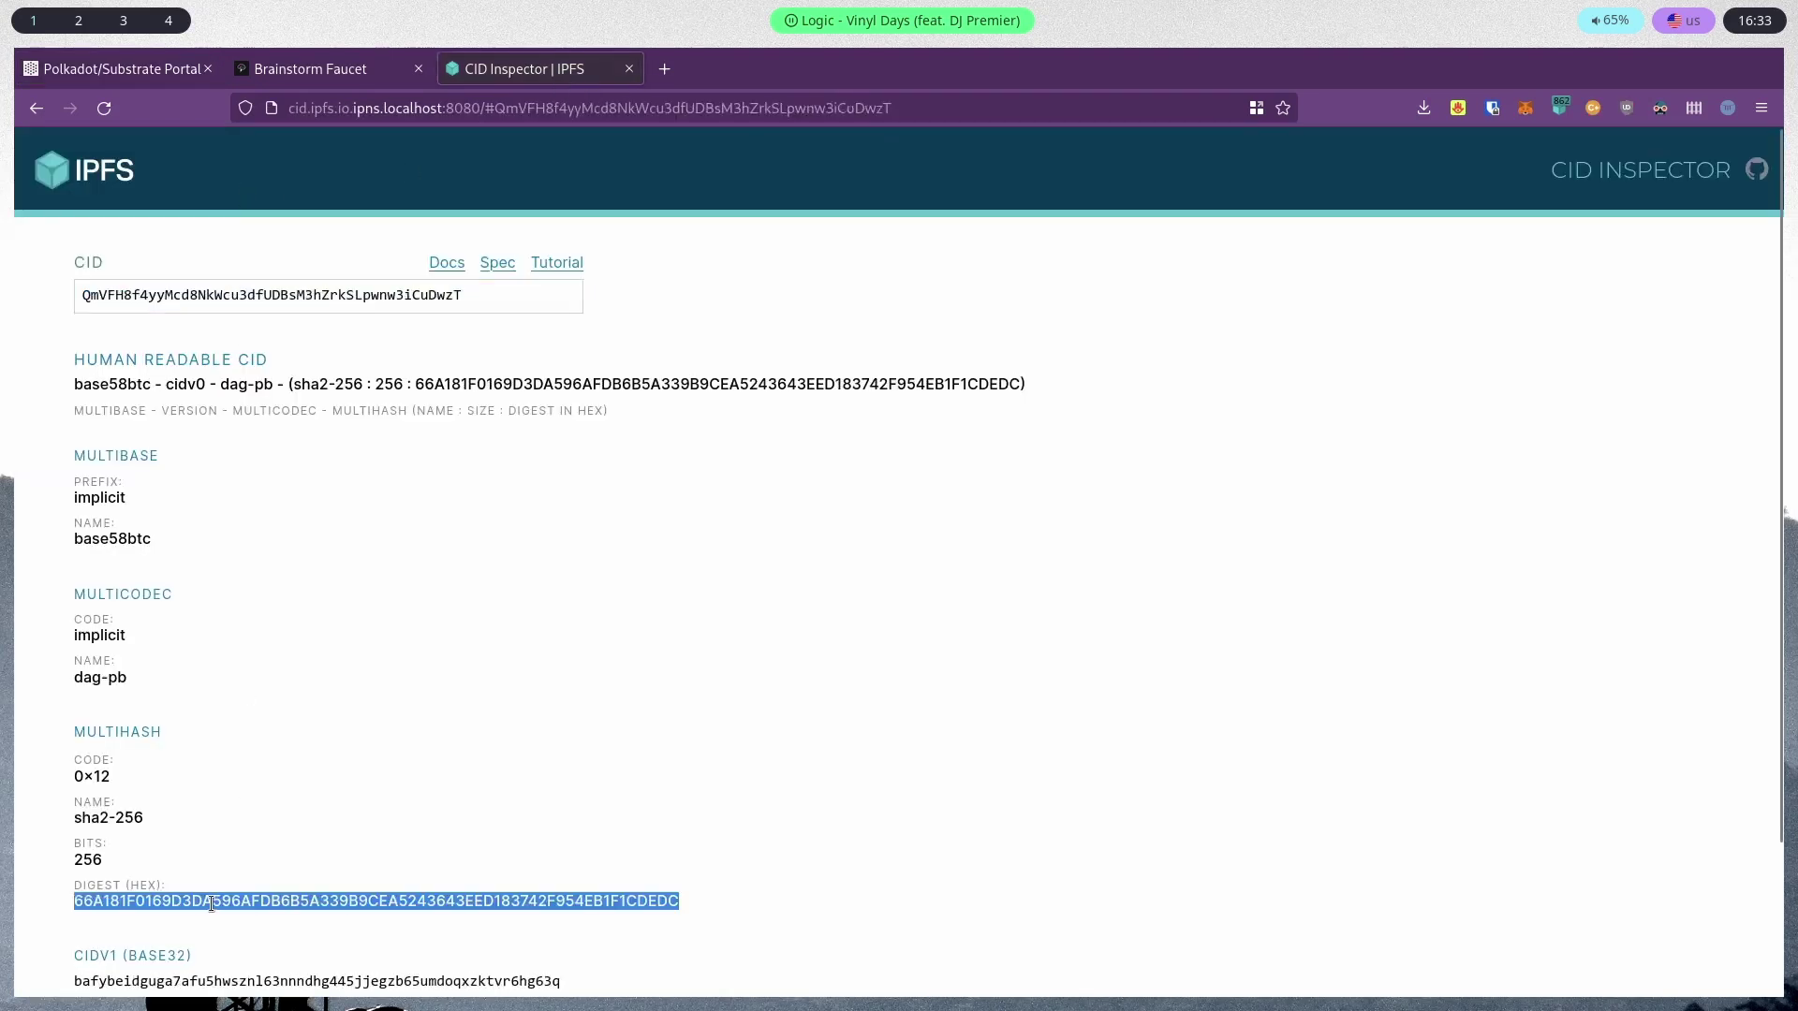
Switch back to the Polkadot/Substrate Portal and select the ipf pallet's mint(metadata, data) call for a new extrinsic
click(153, 72)
mouse_move(682, 154)
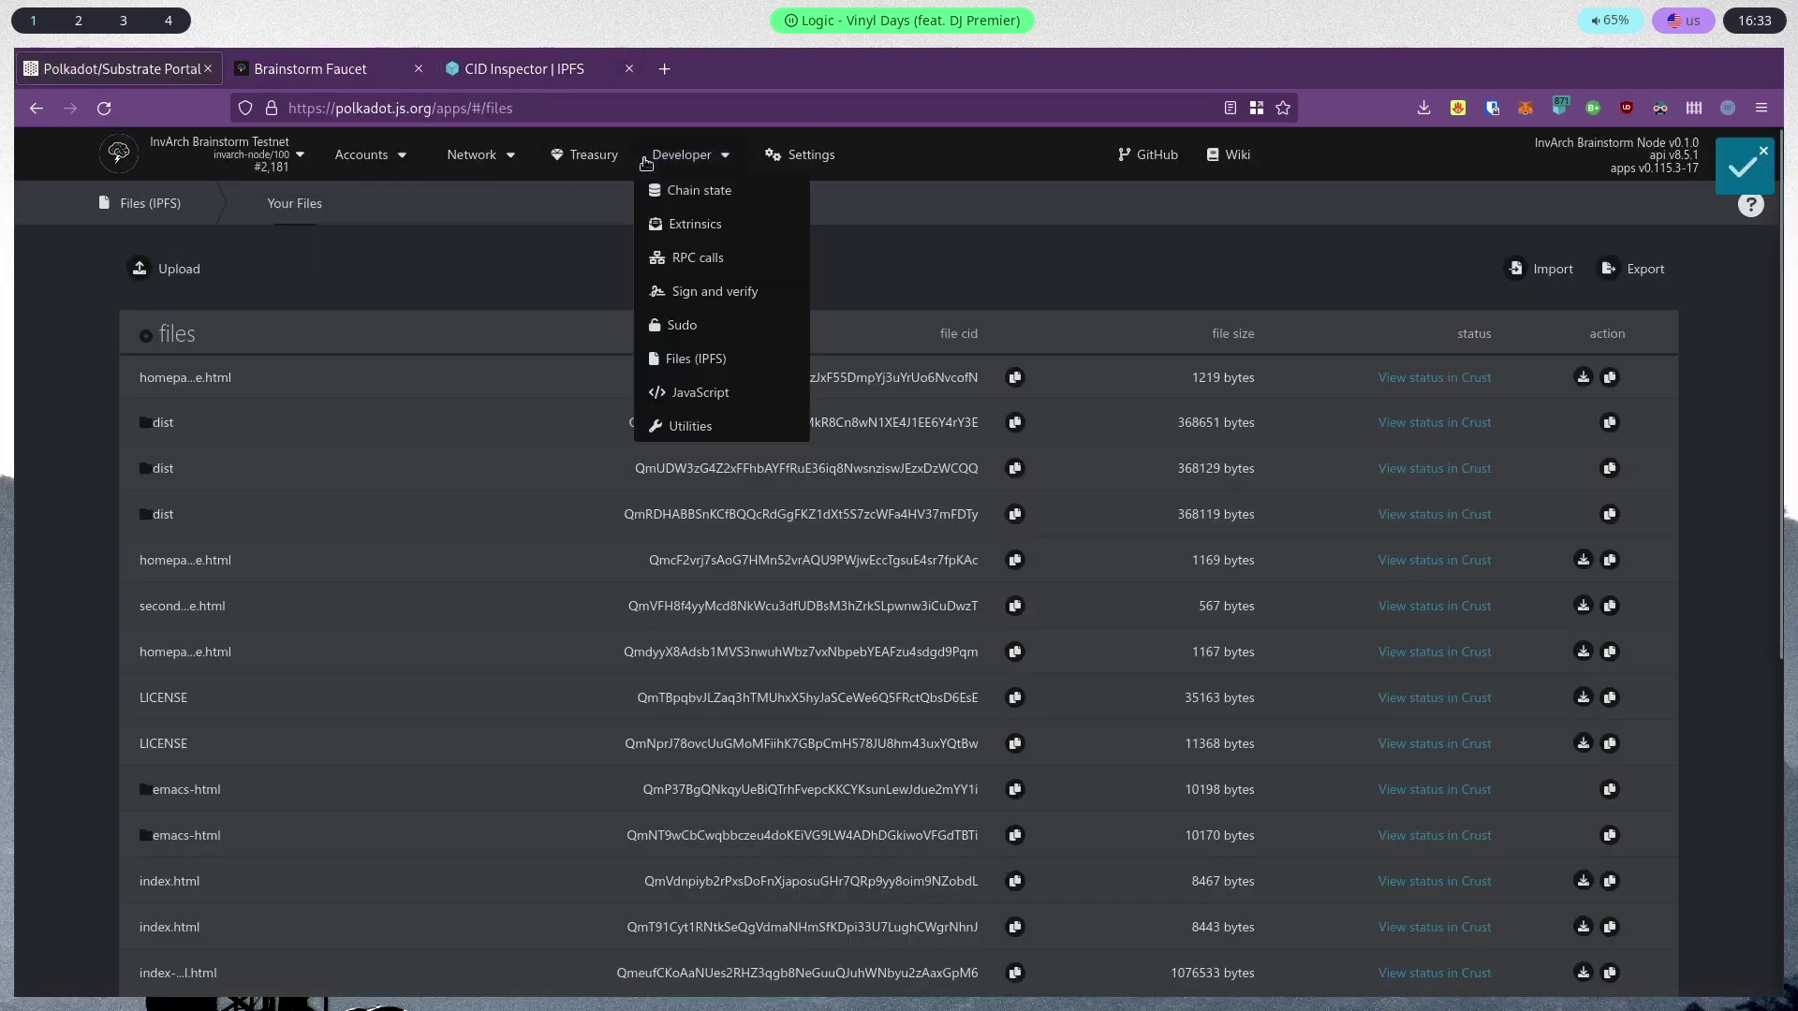
click(681, 225)
click(225, 342)
scroll(209, 435, up, 2)
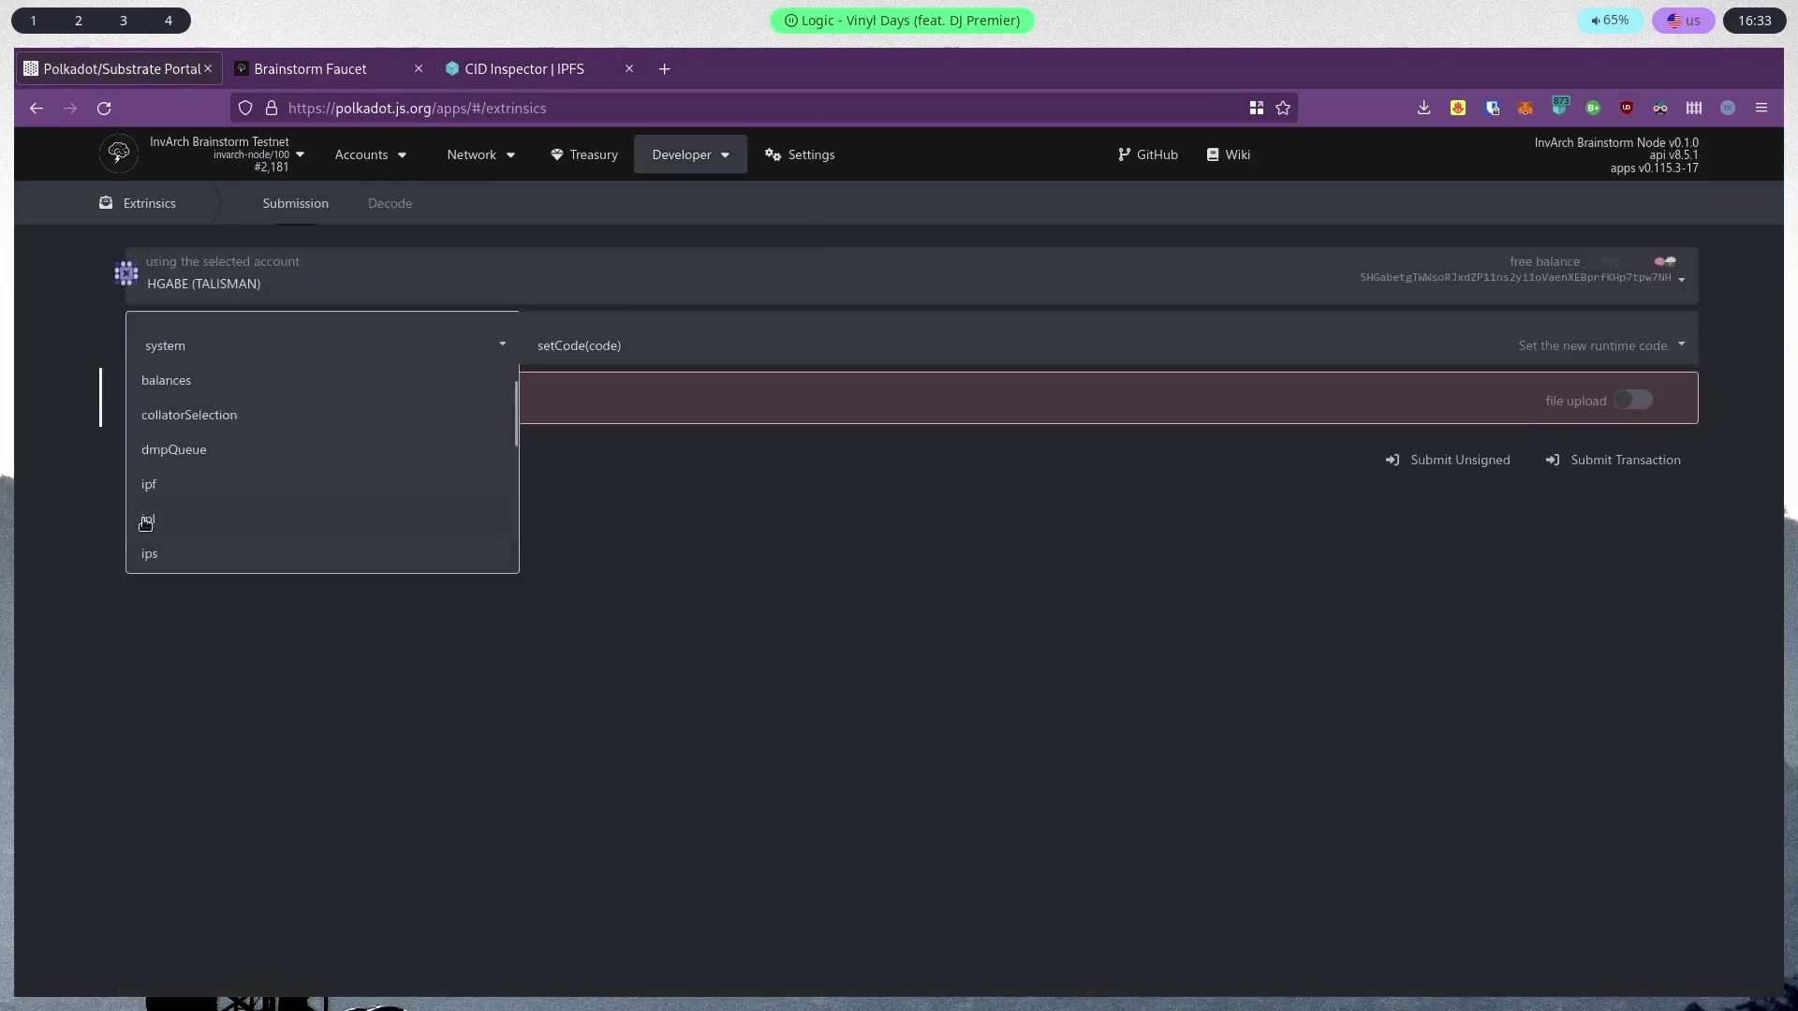
click(173, 487)
click(584, 357)
click(579, 417)
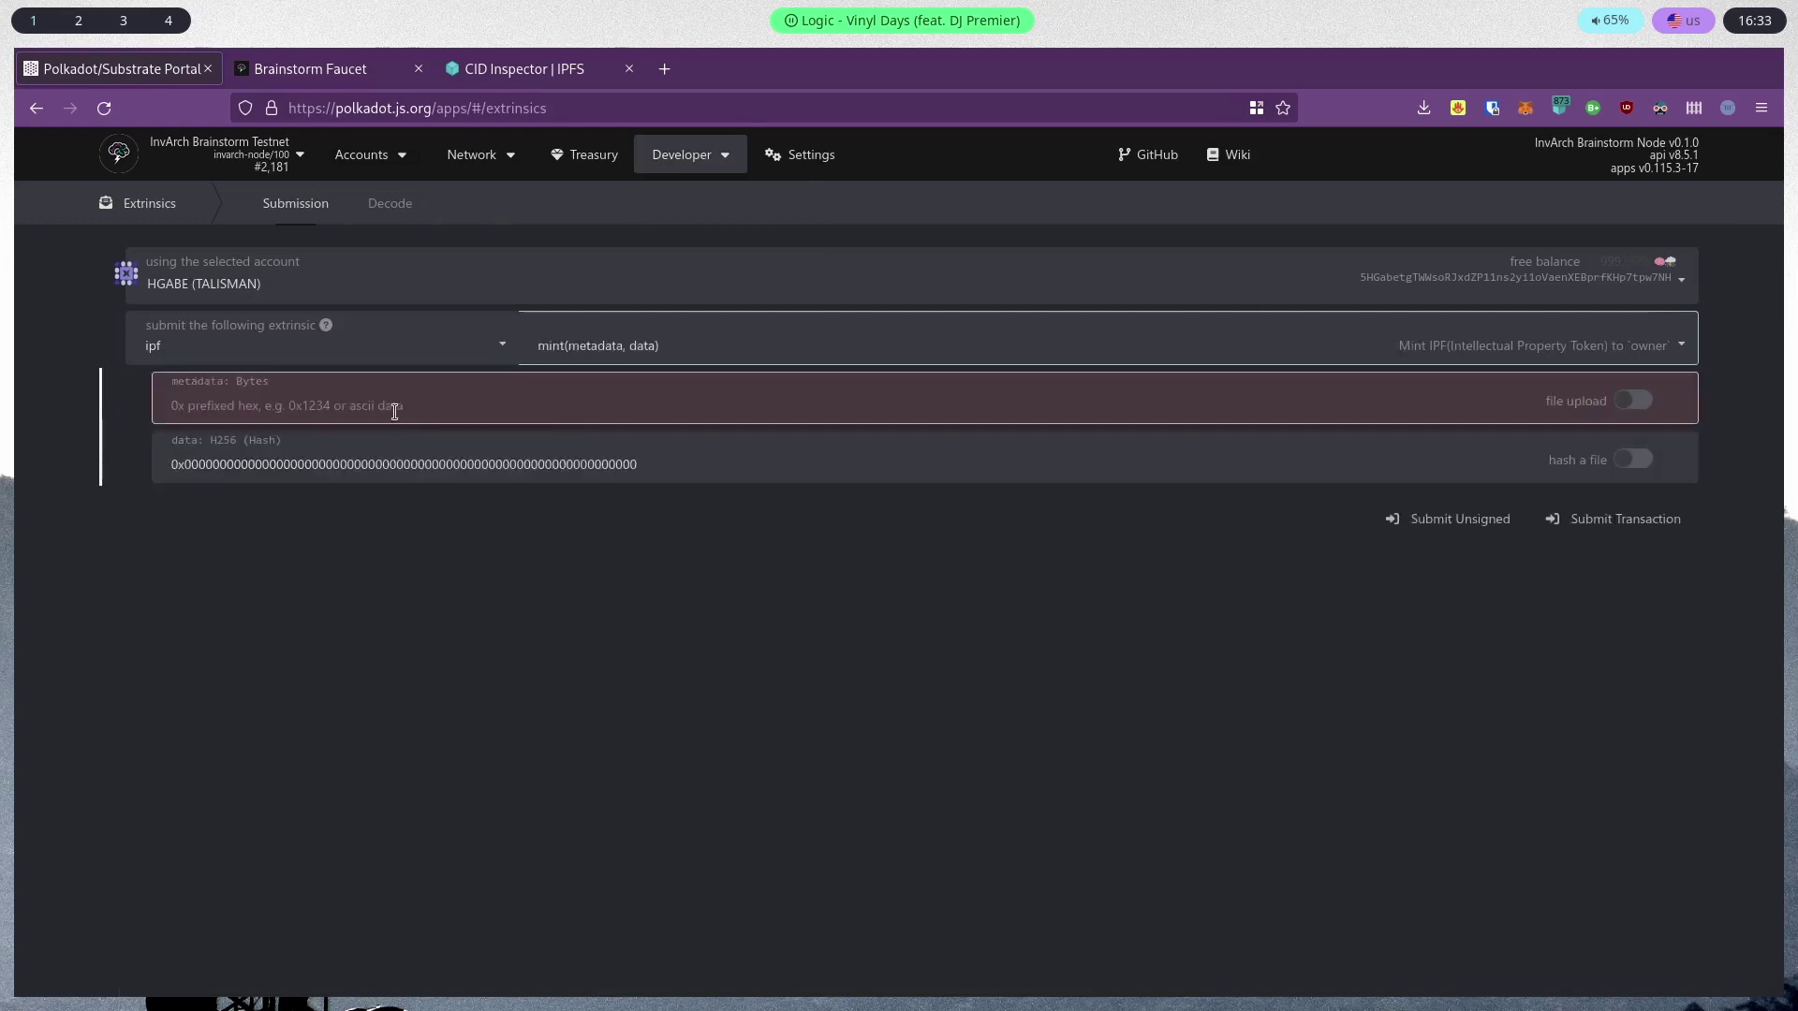
Set the mint metadata to second_page.html and the data hash to 0x66A181F0169D3DA596AFDB6B5A339B9CEA5243643EED183742F954EB1F1CDEDC
click(403, 409)
text(second_page.html)
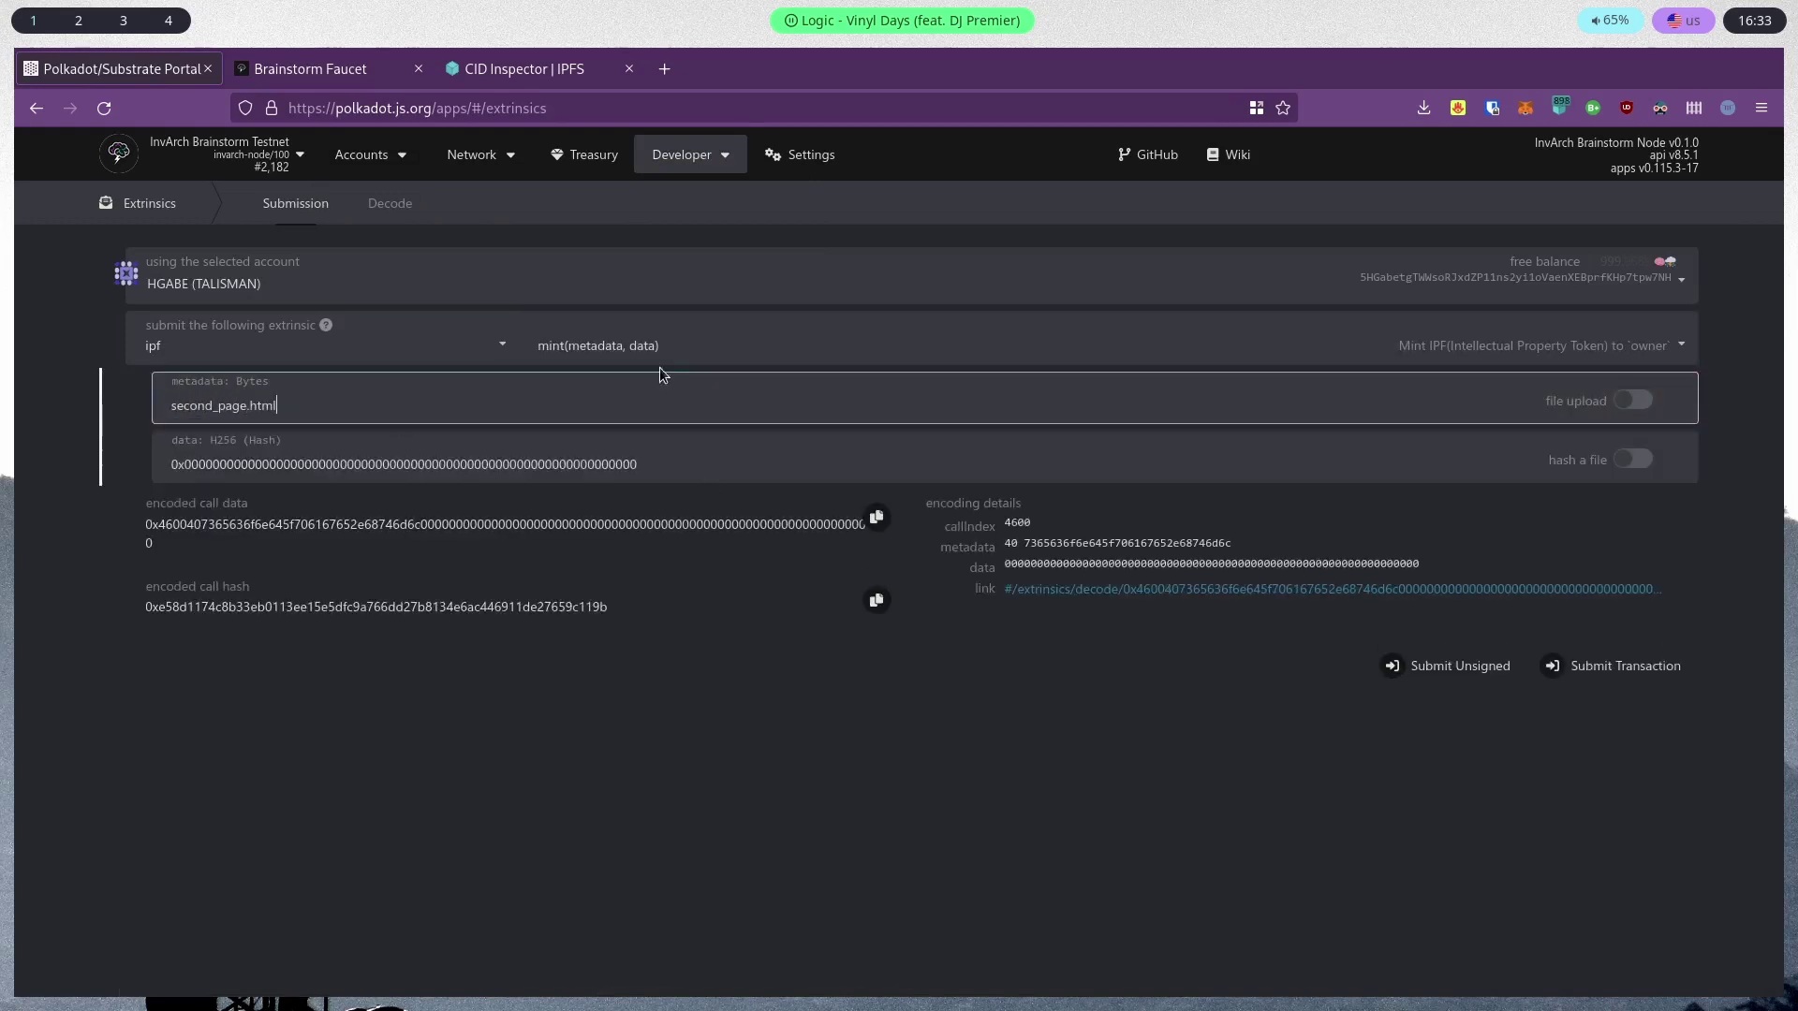
drag(663, 460, 185, 450)
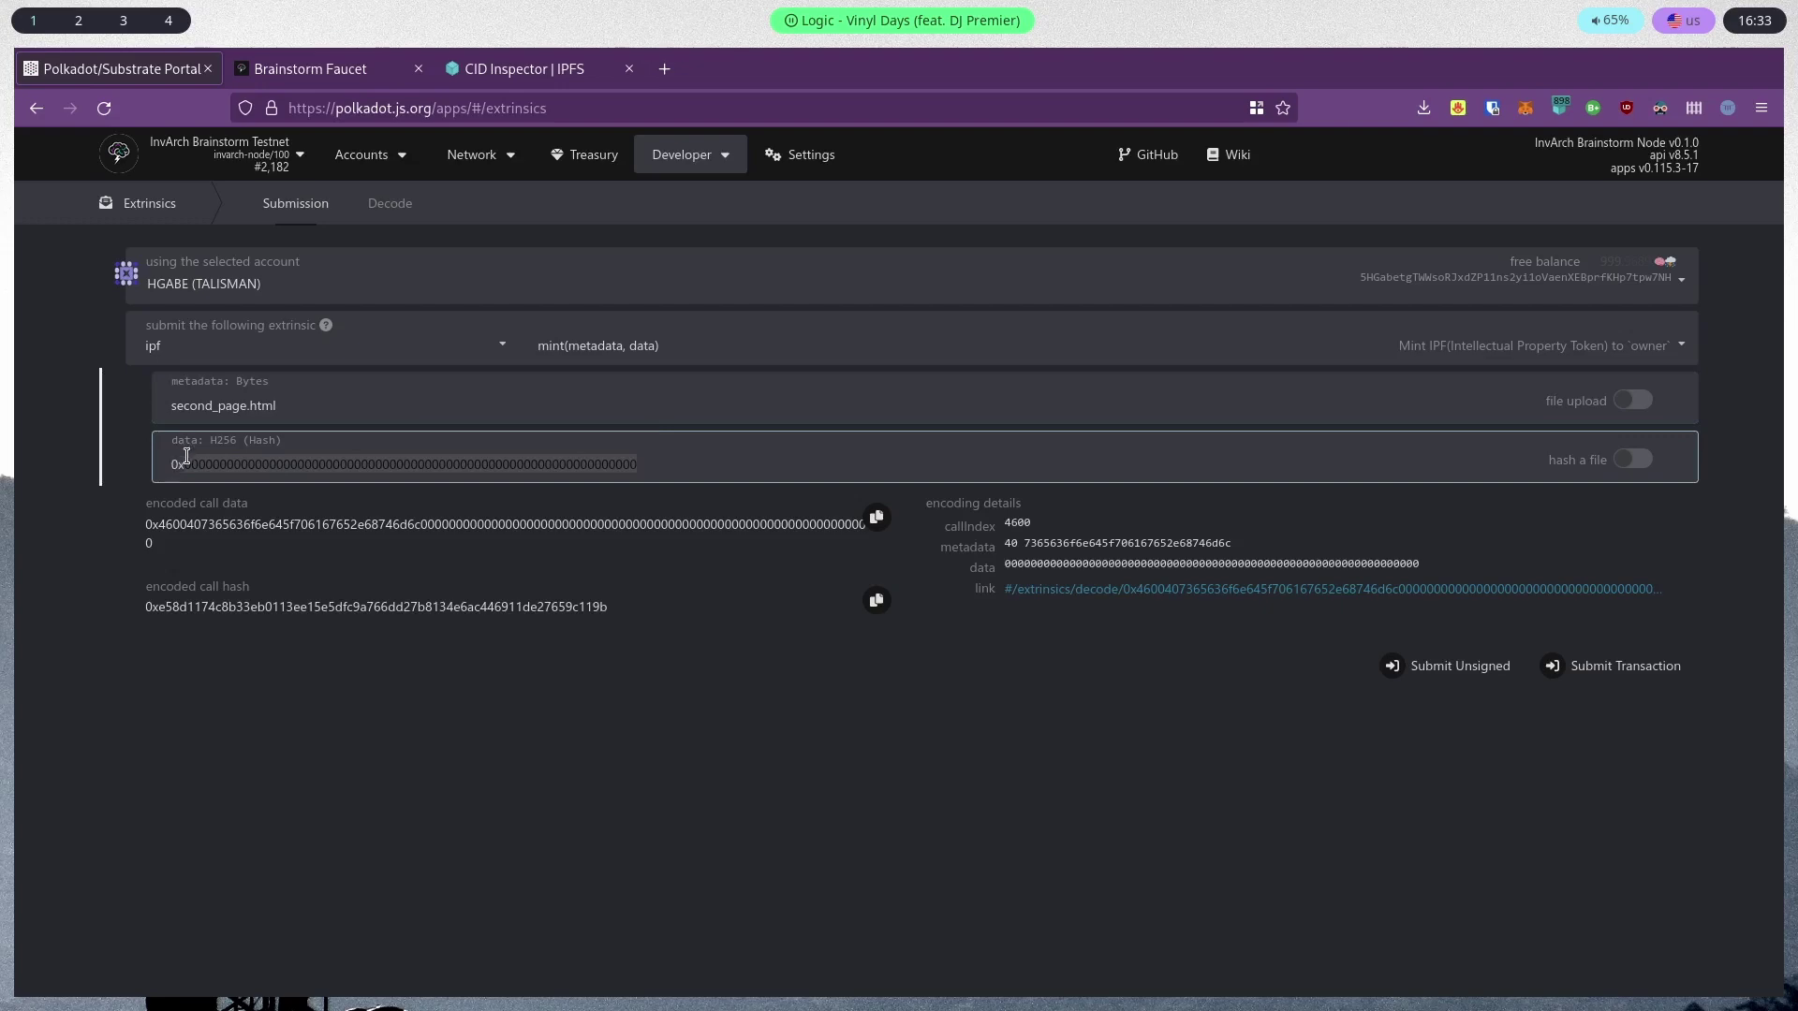
key(ctrl+v)
Submit and approve the signed mint transaction for second_page.html, and check the newest ipf.Minted event in the explorer
click(1609, 665)
click(1324, 558)
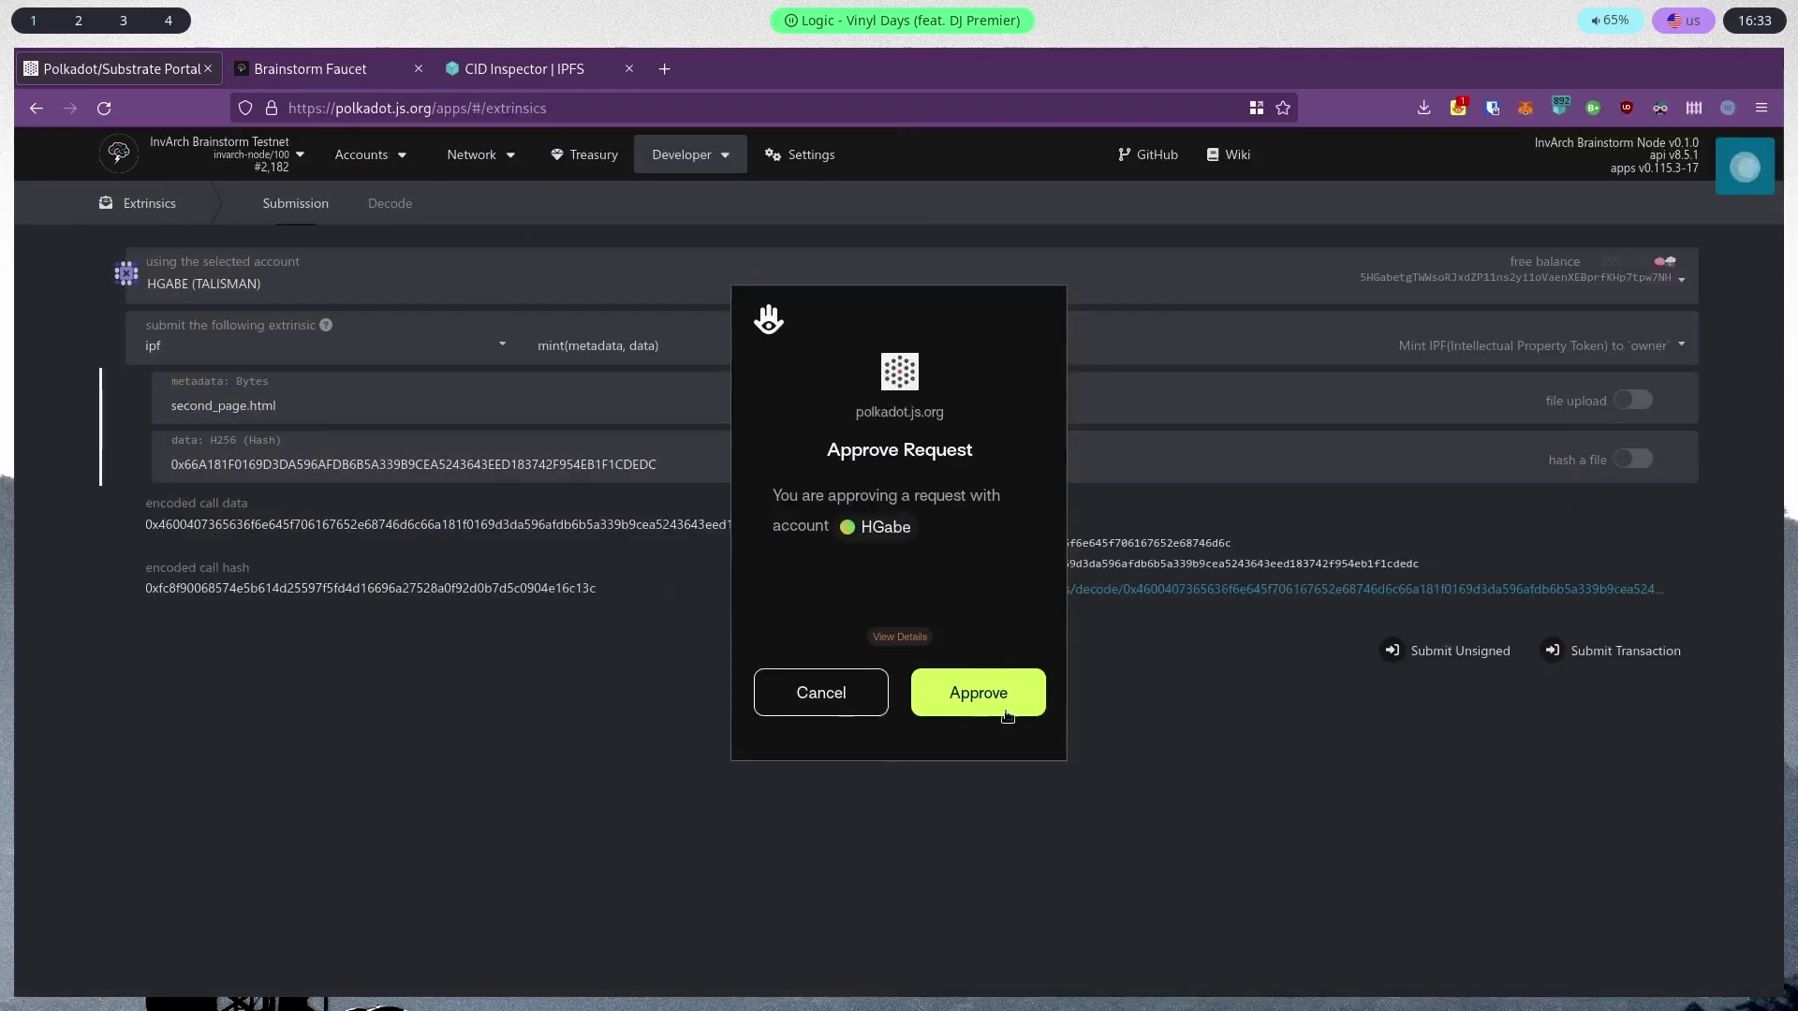
click(978, 695)
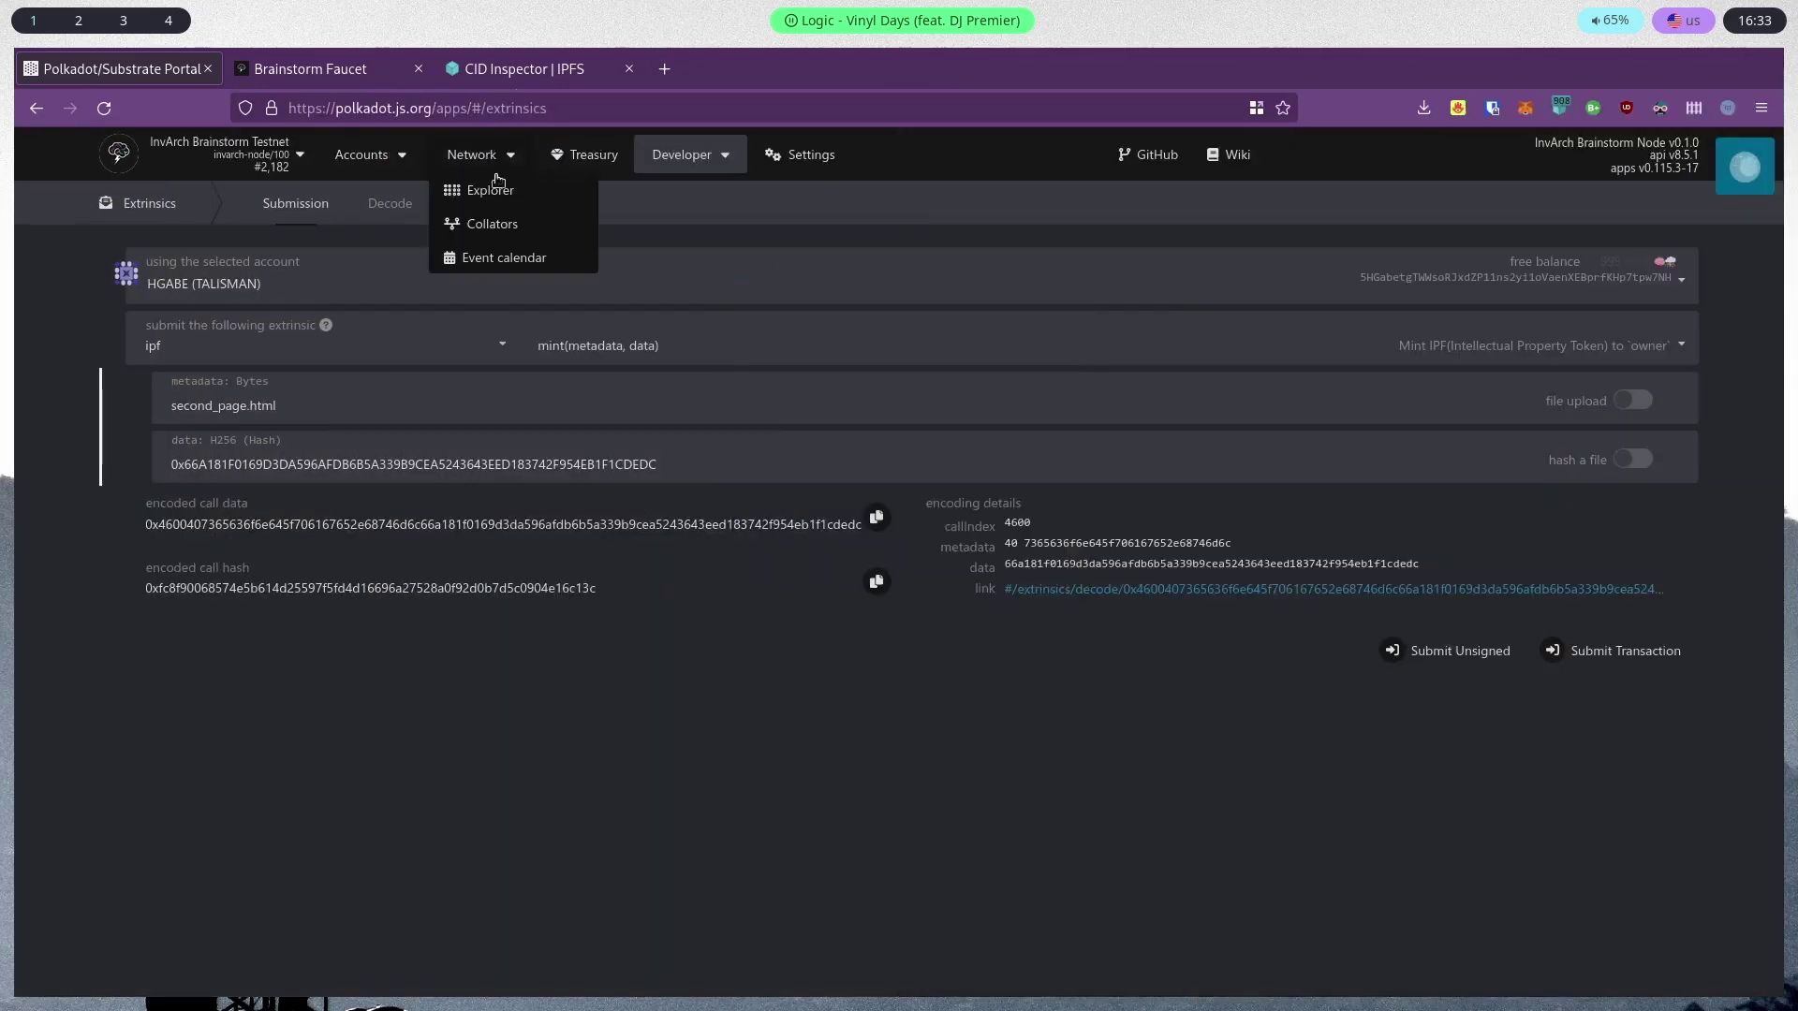
click(491, 191)
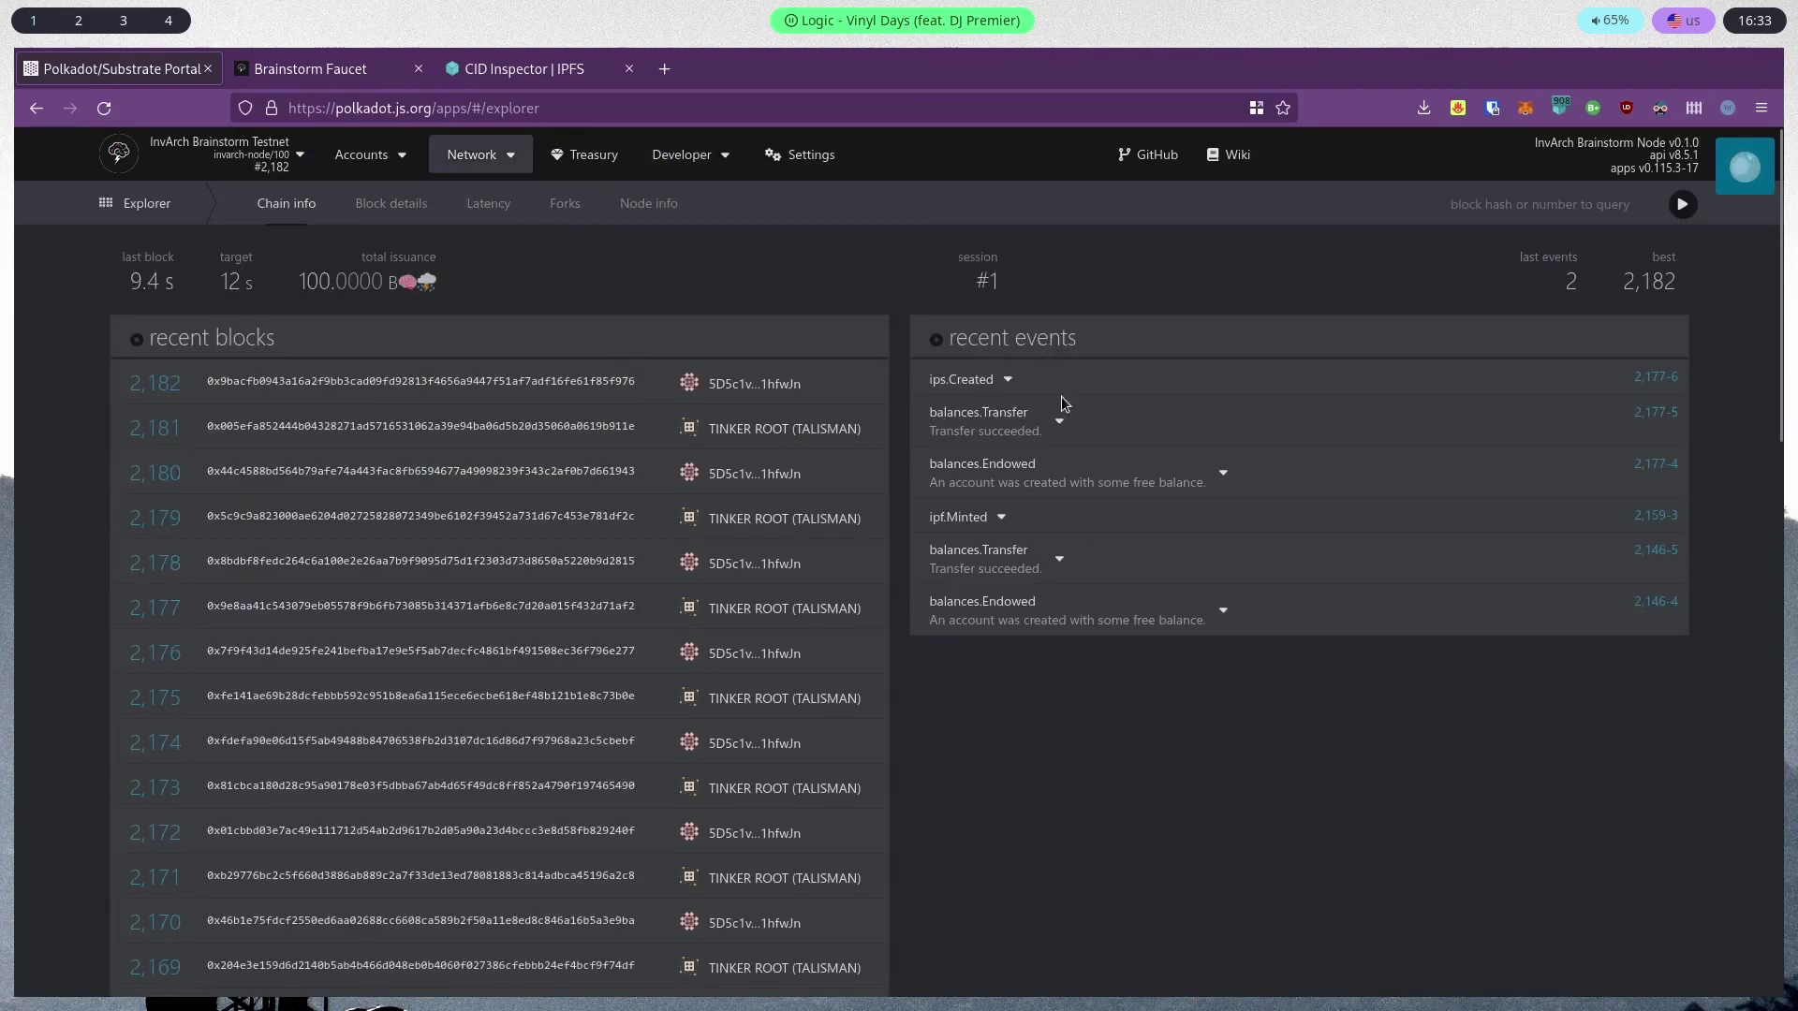
click(979, 380)
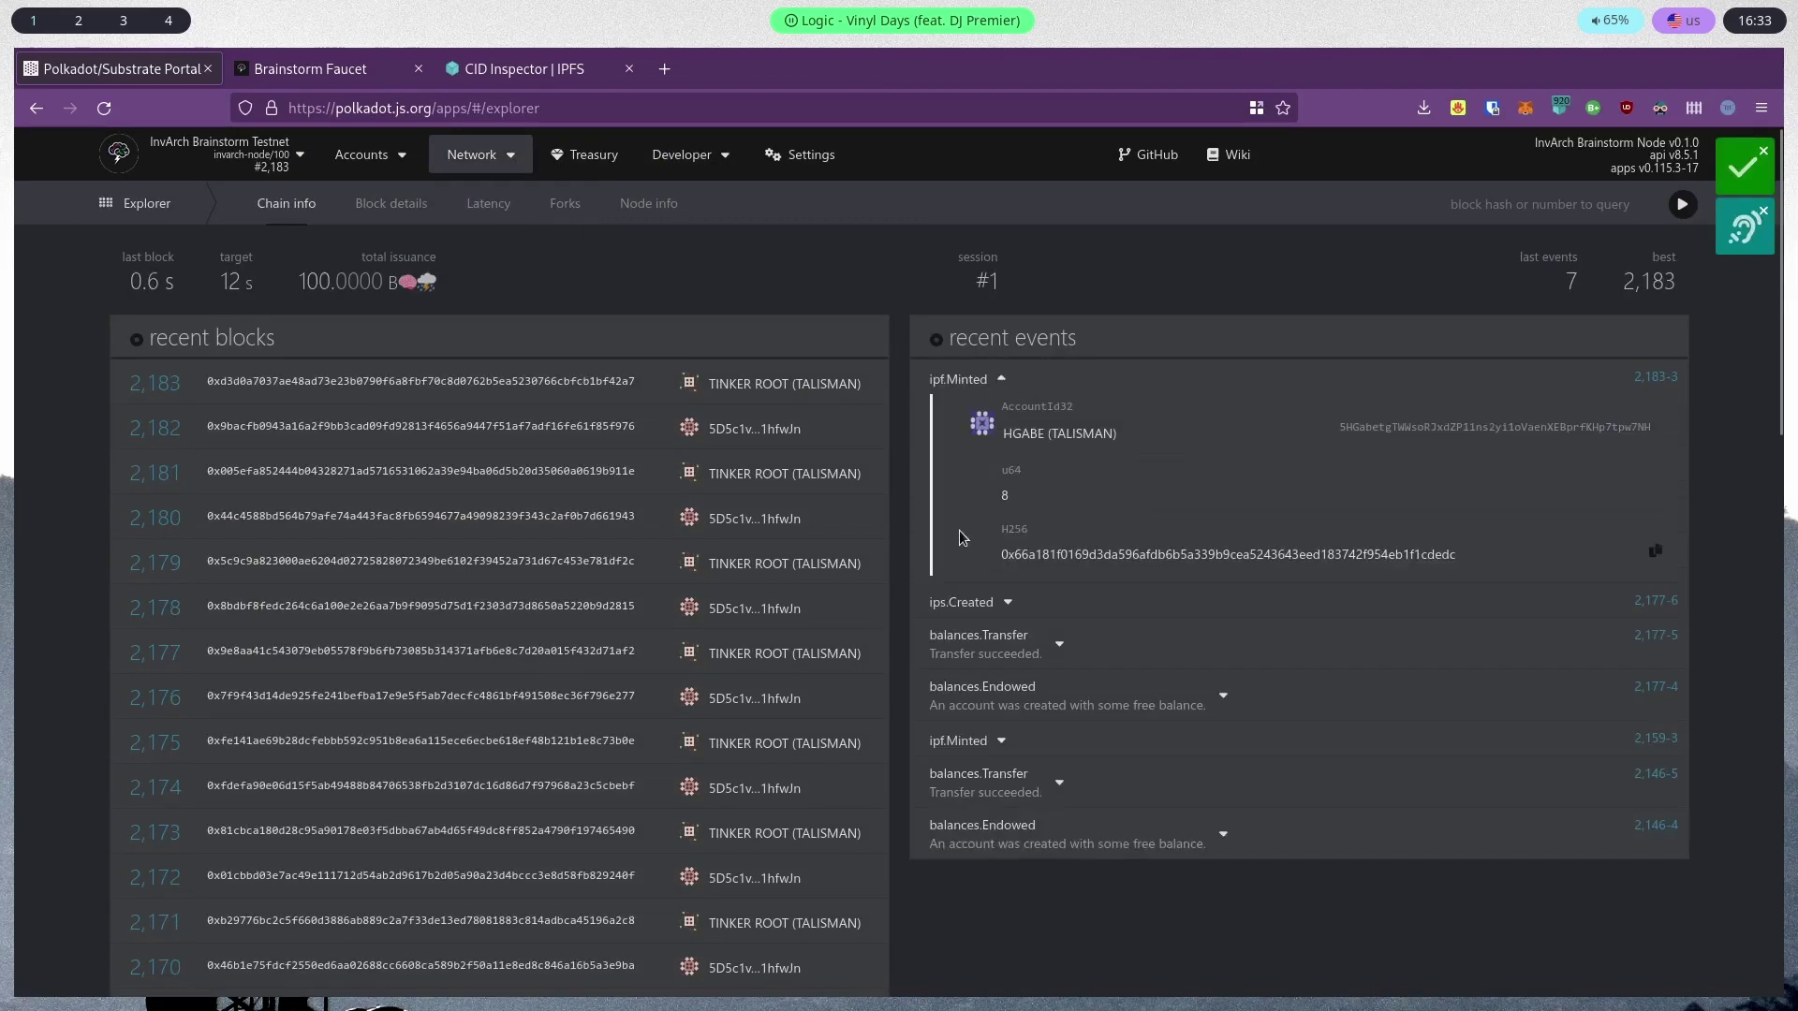
Select the ipt pallet's operateMultisig(includeCaller, iptId, call) extrinsic and set includeCaller to Yes
mouse_move(697, 152)
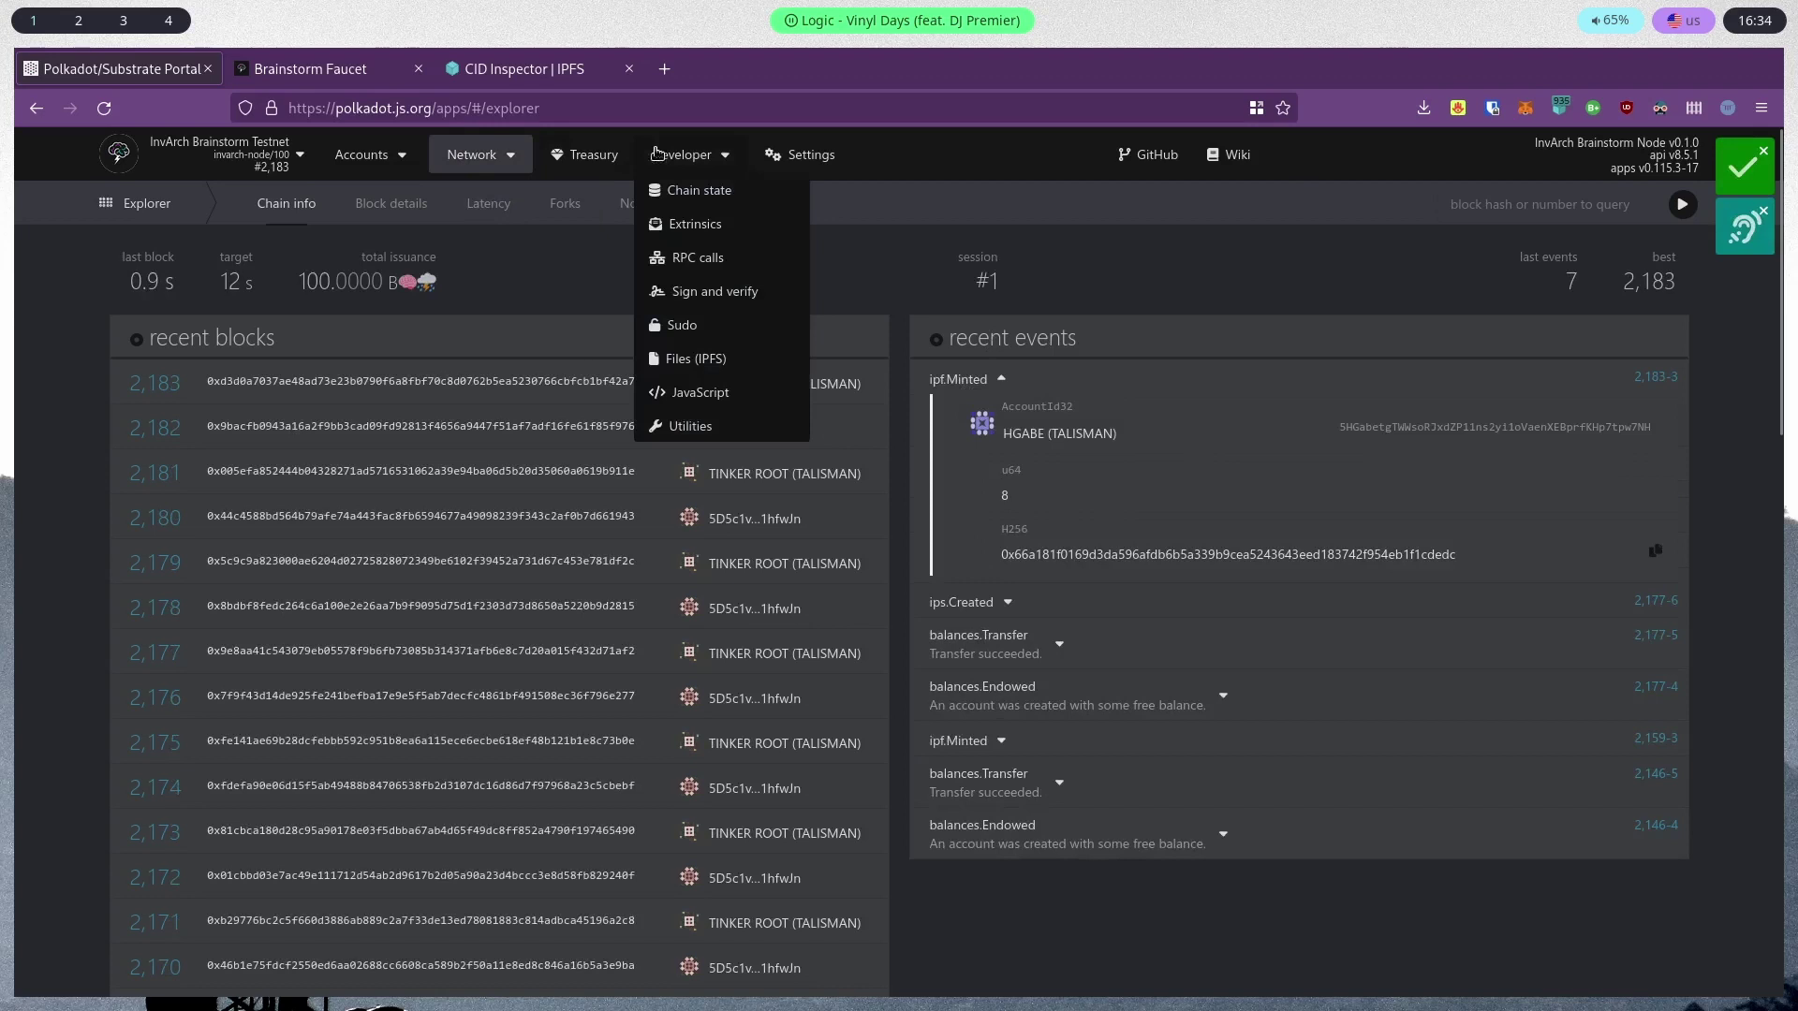
click(703, 228)
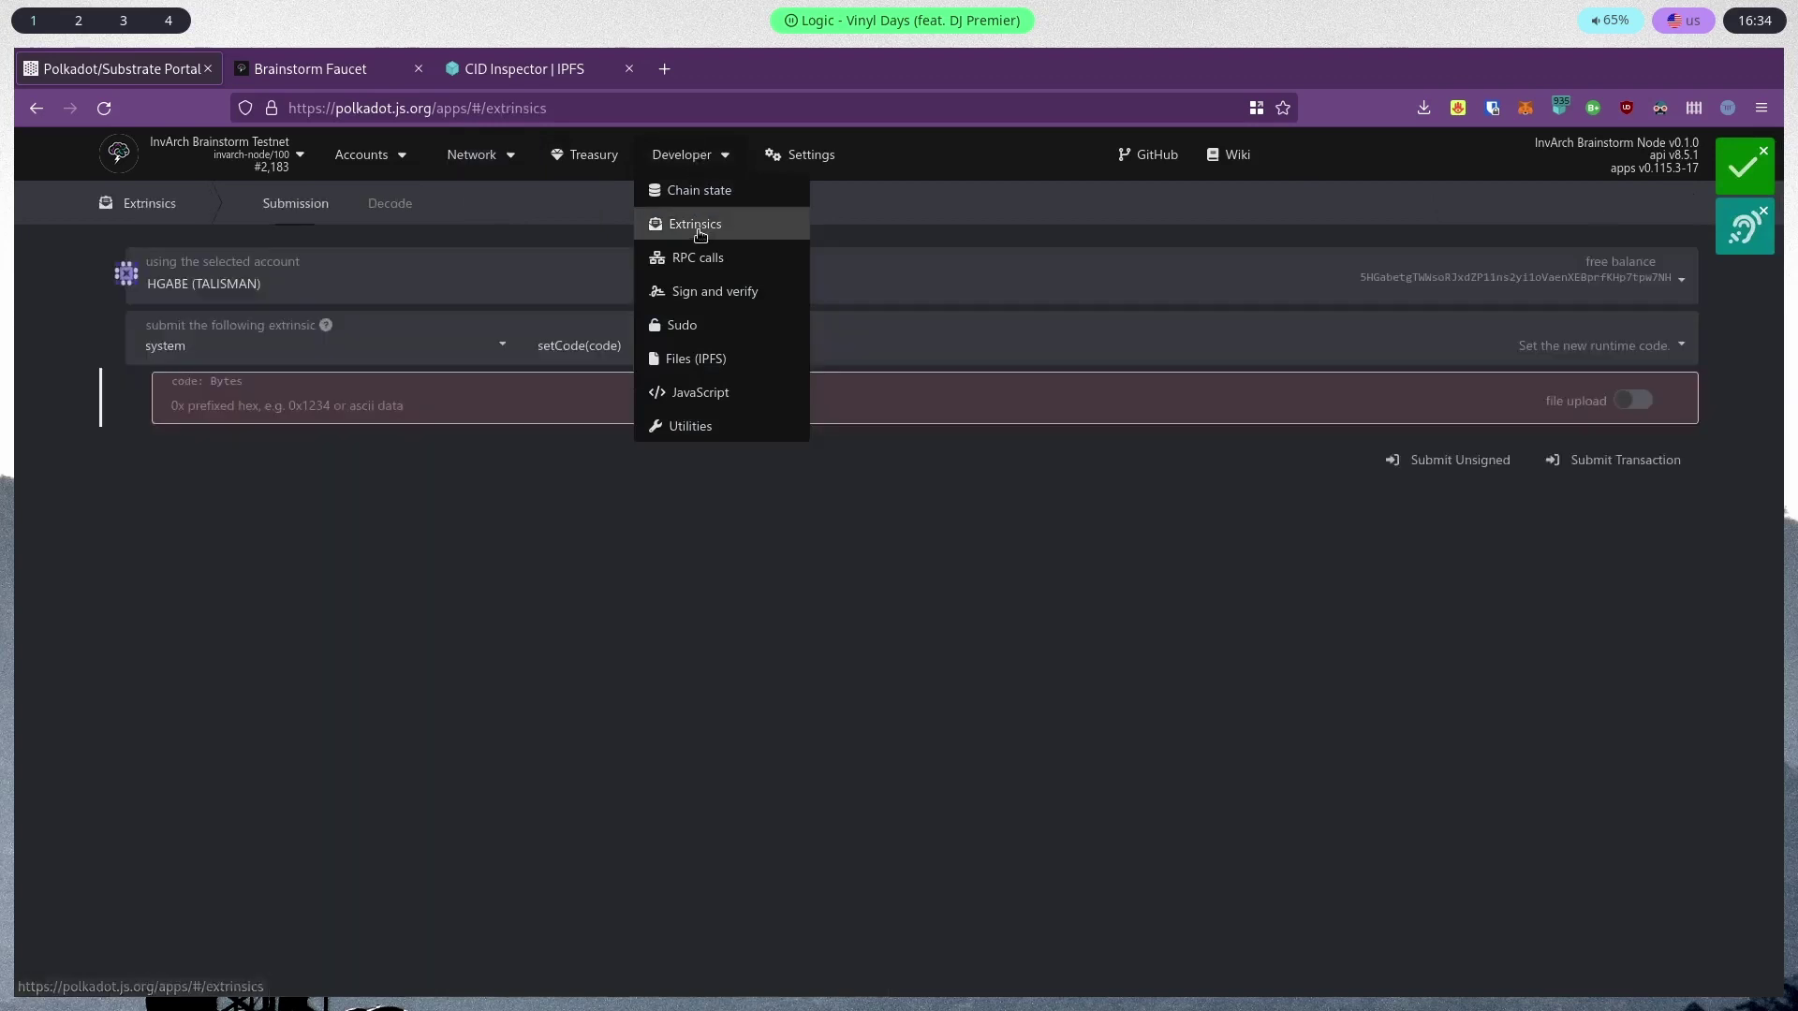
click(240, 356)
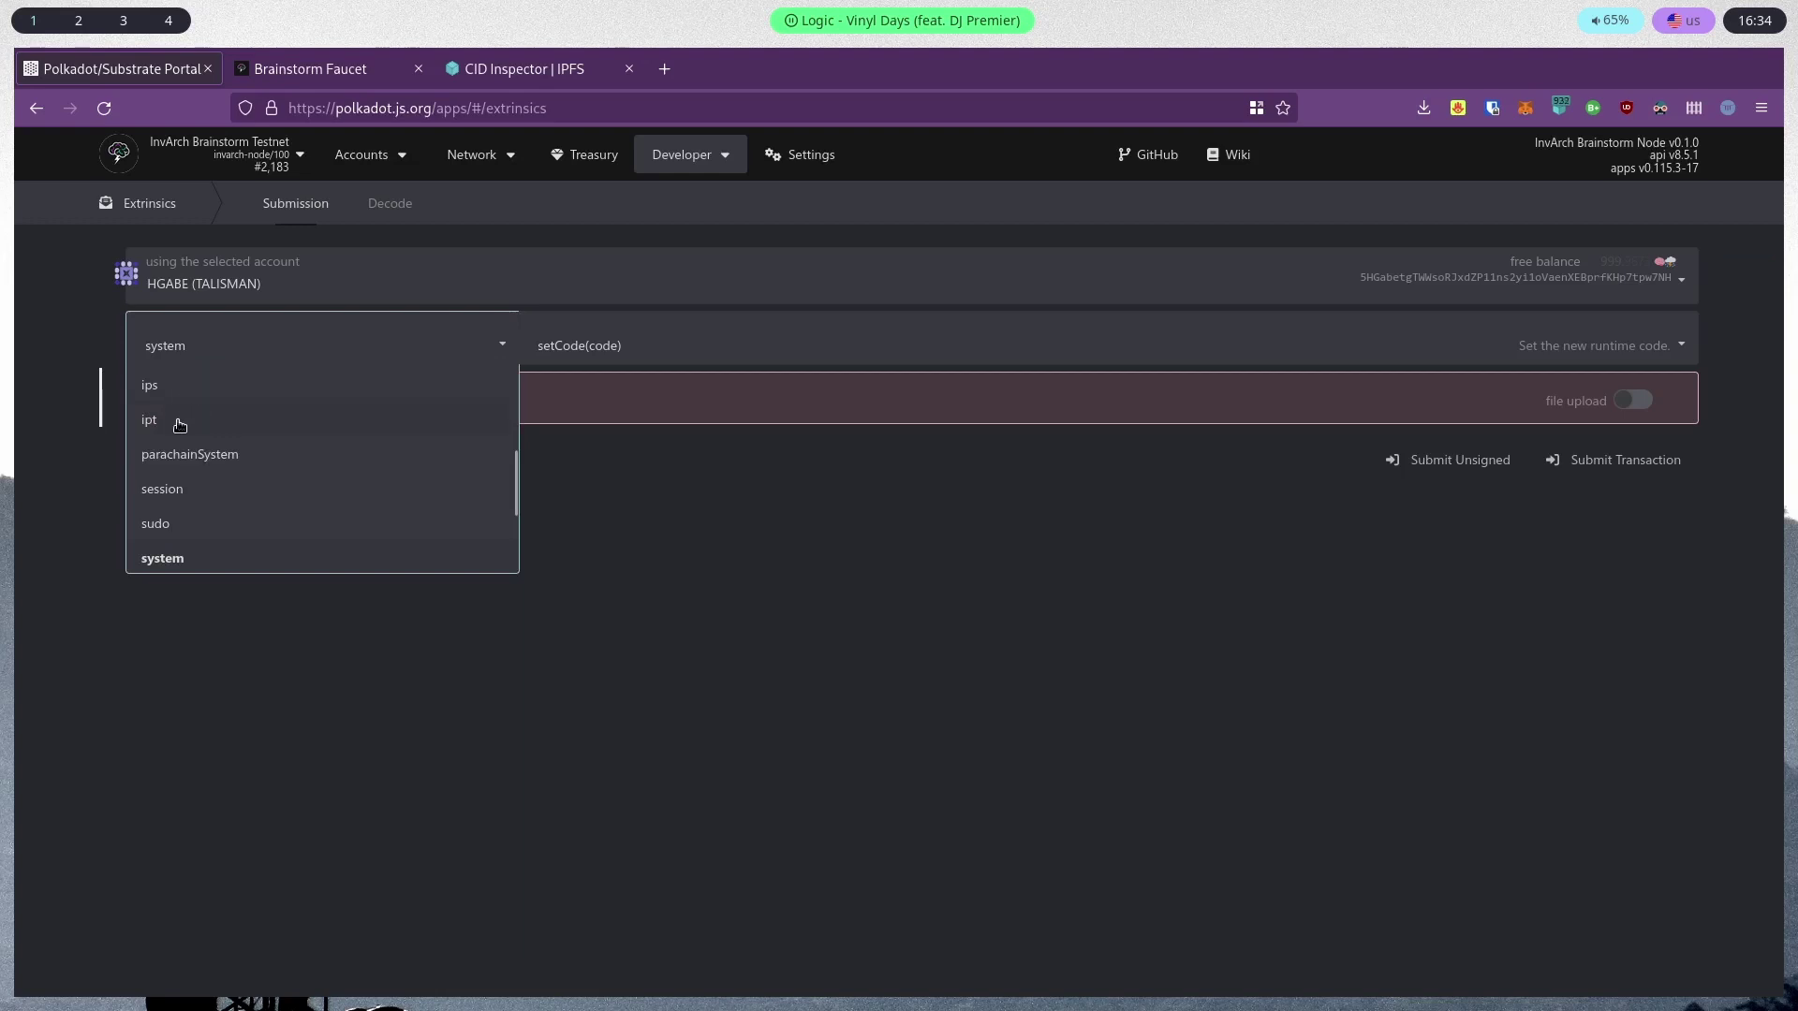
click(176, 420)
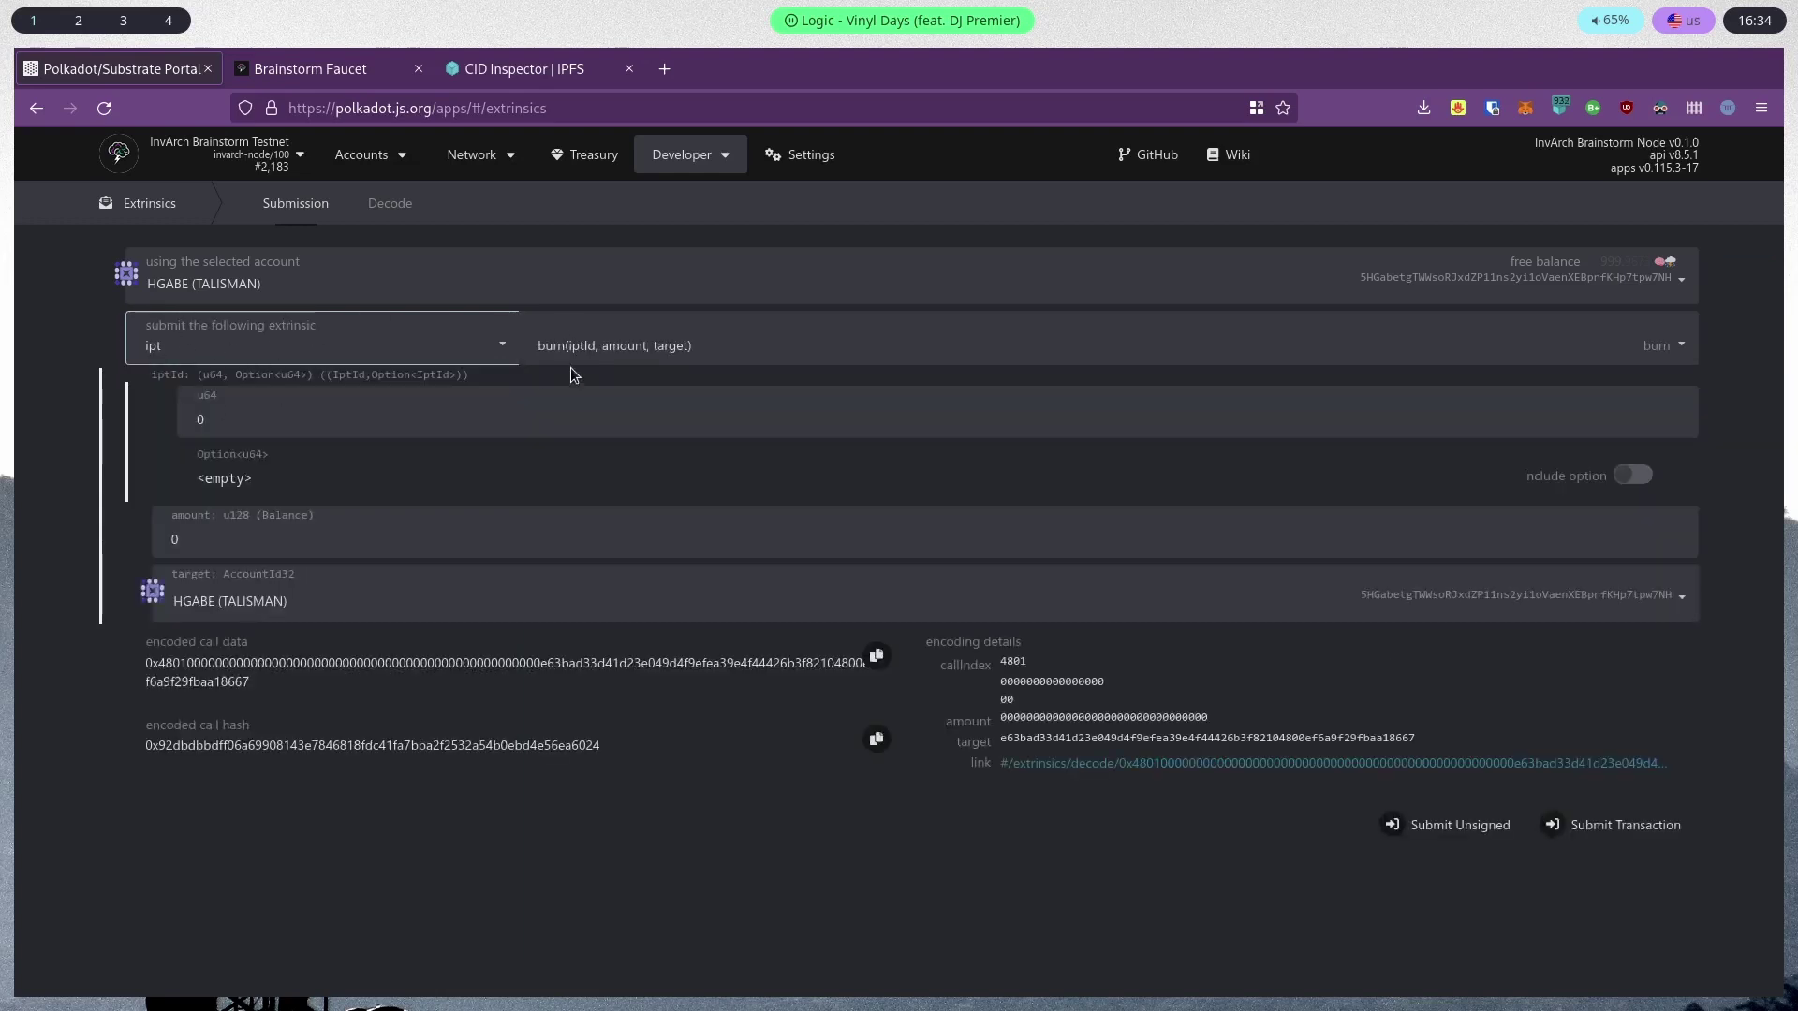
click(595, 346)
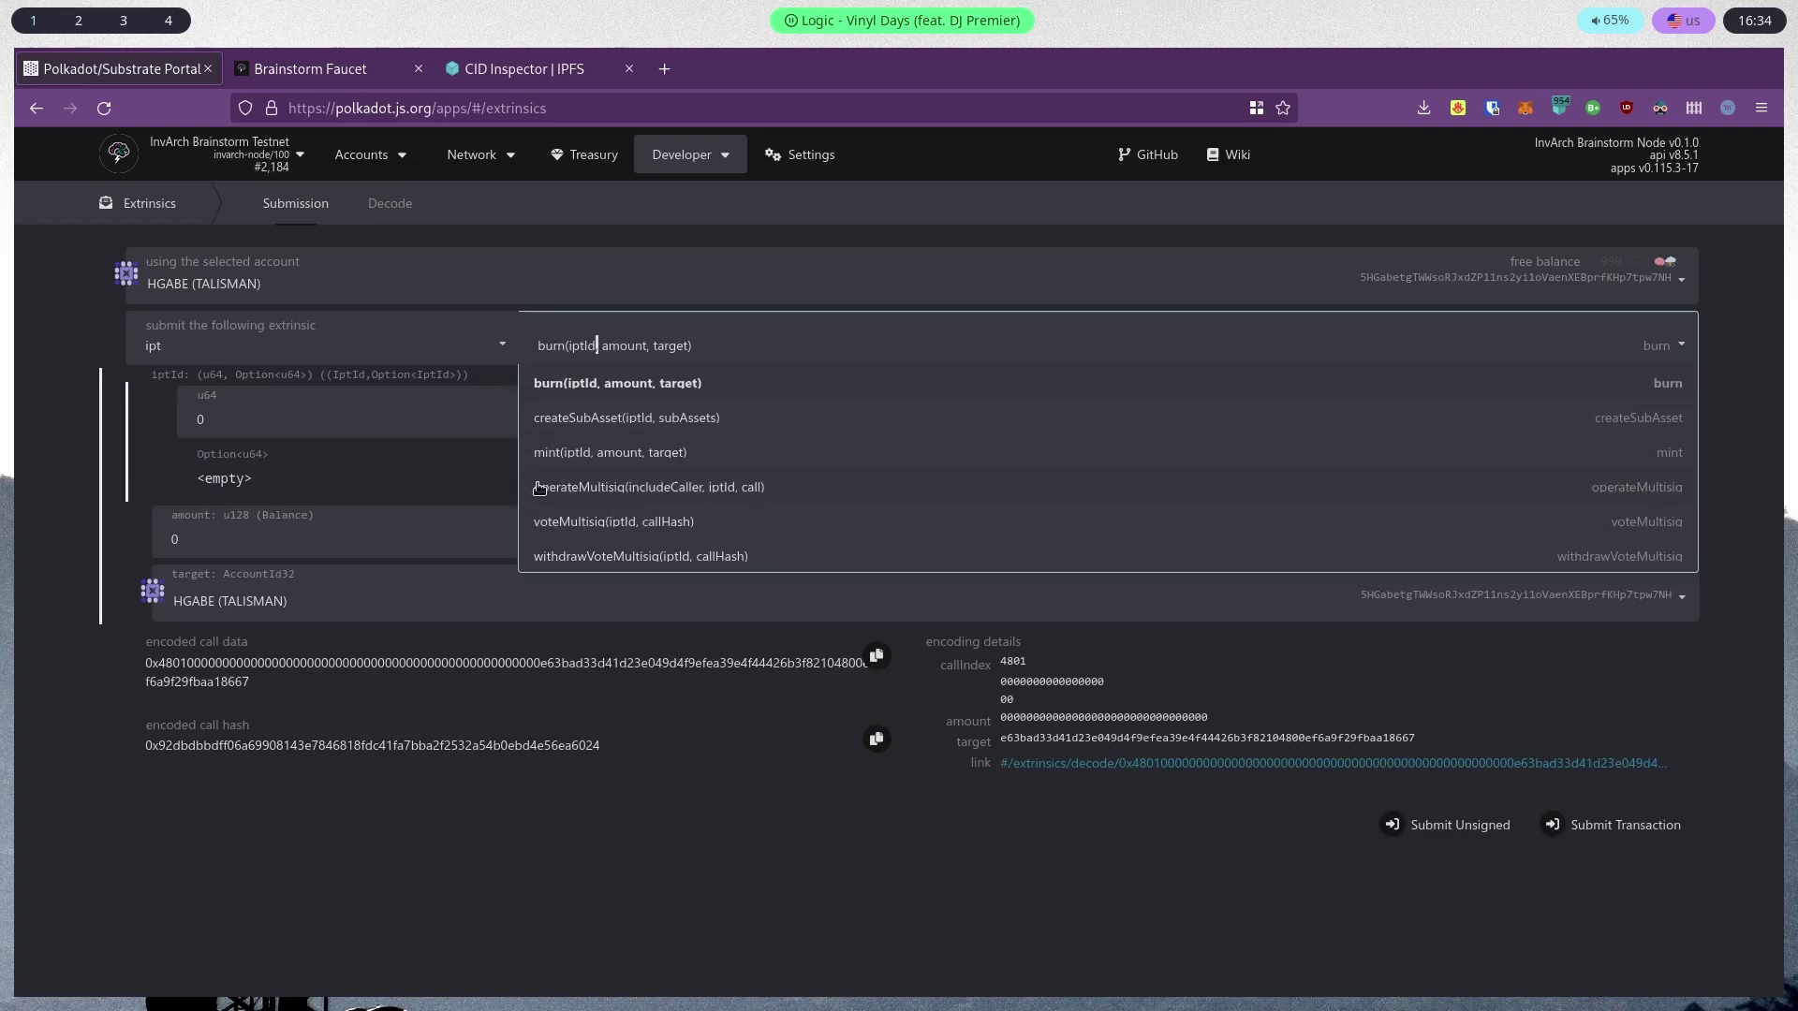
click(762, 489)
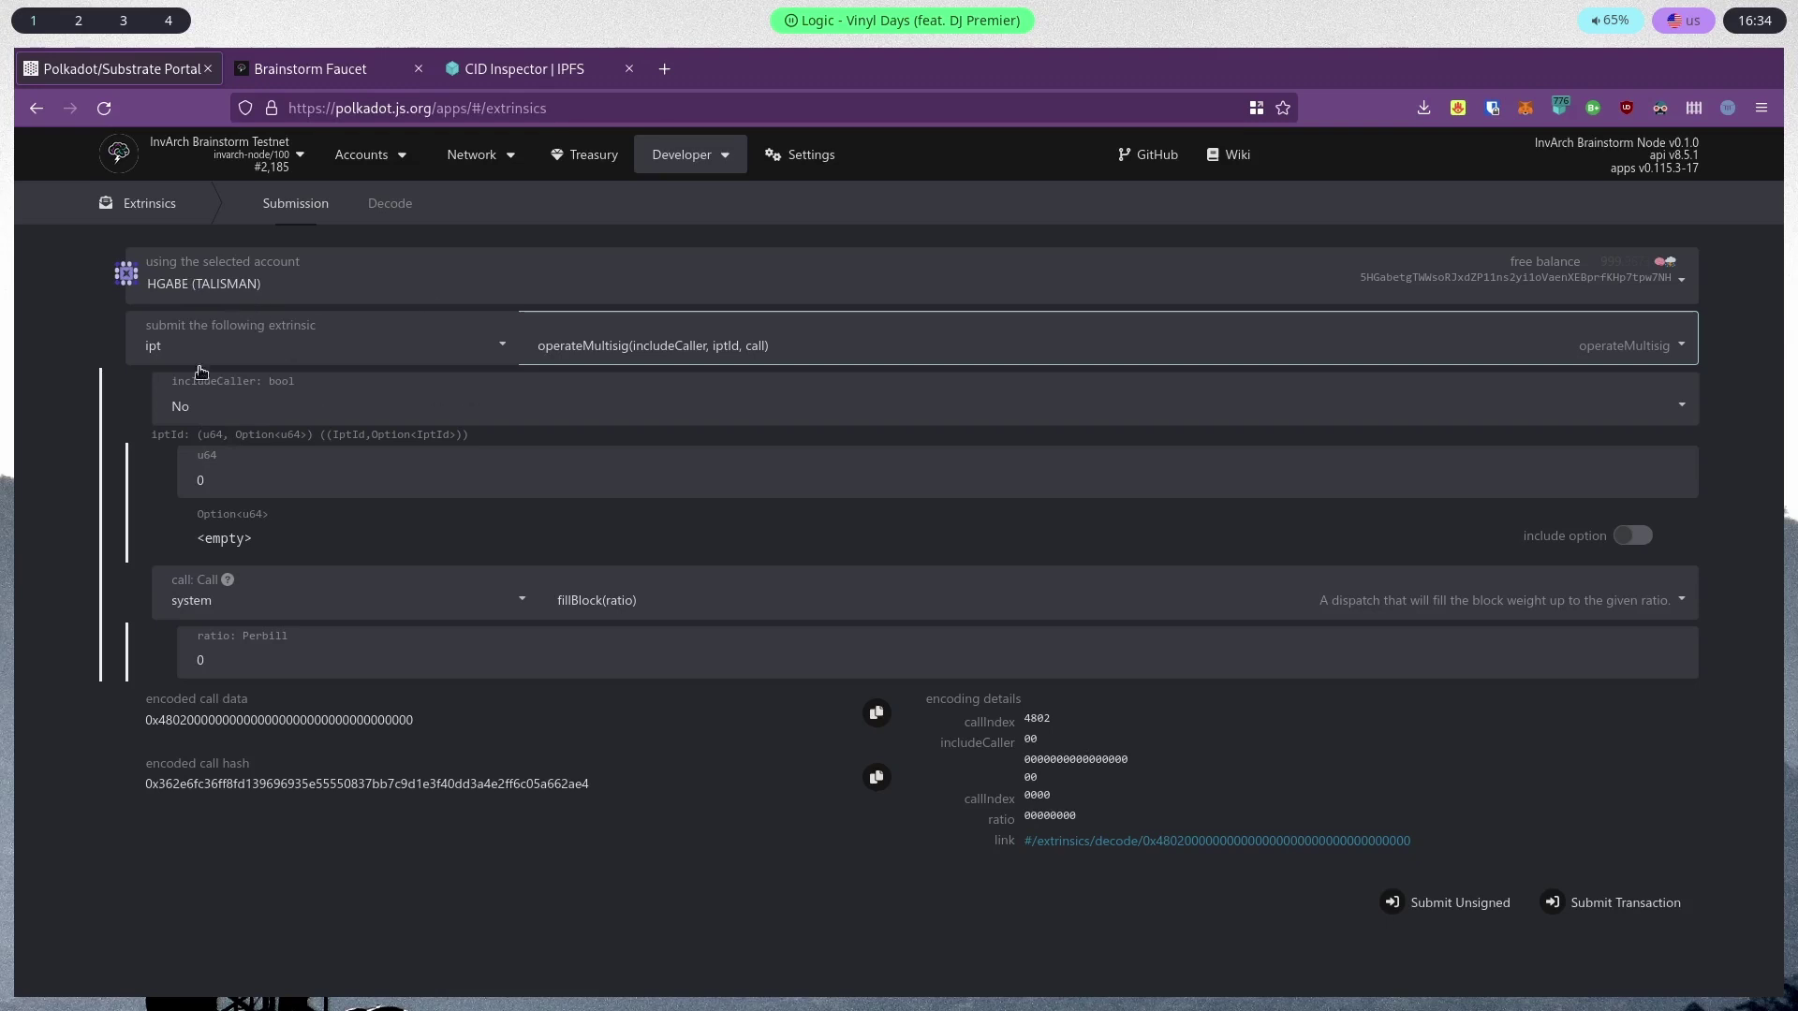
click(247, 406)
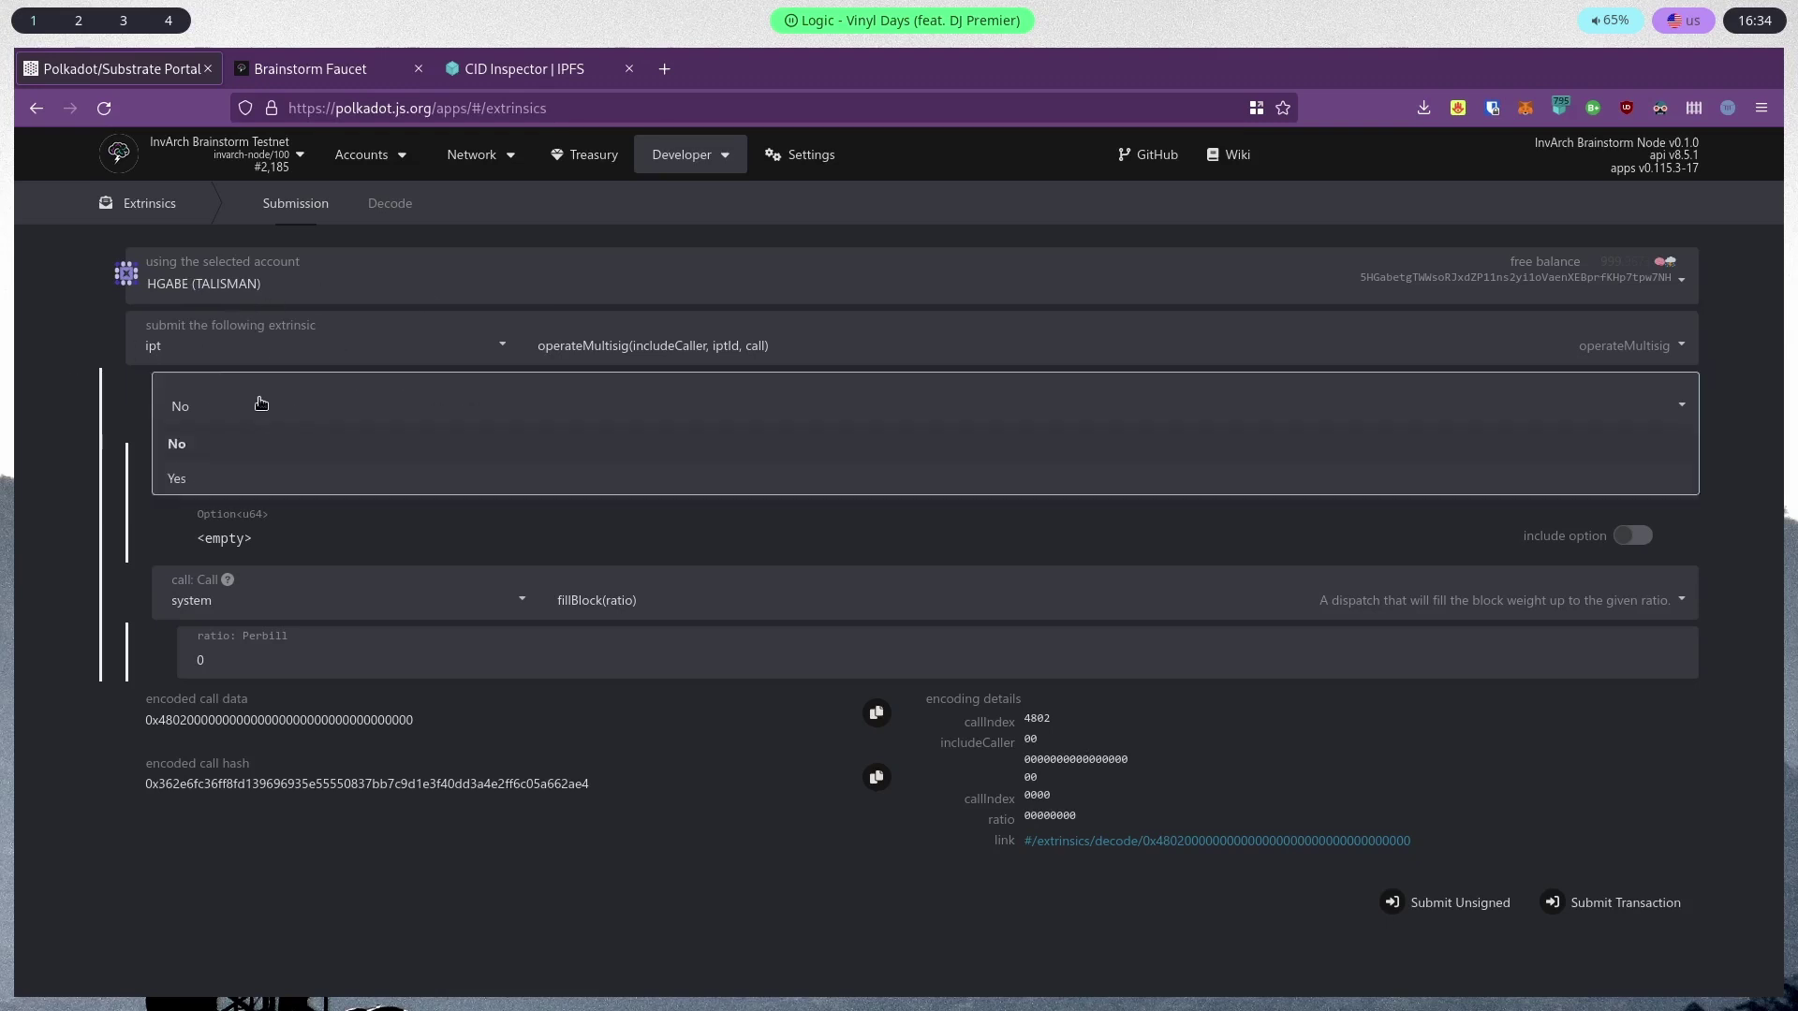
click(225, 473)
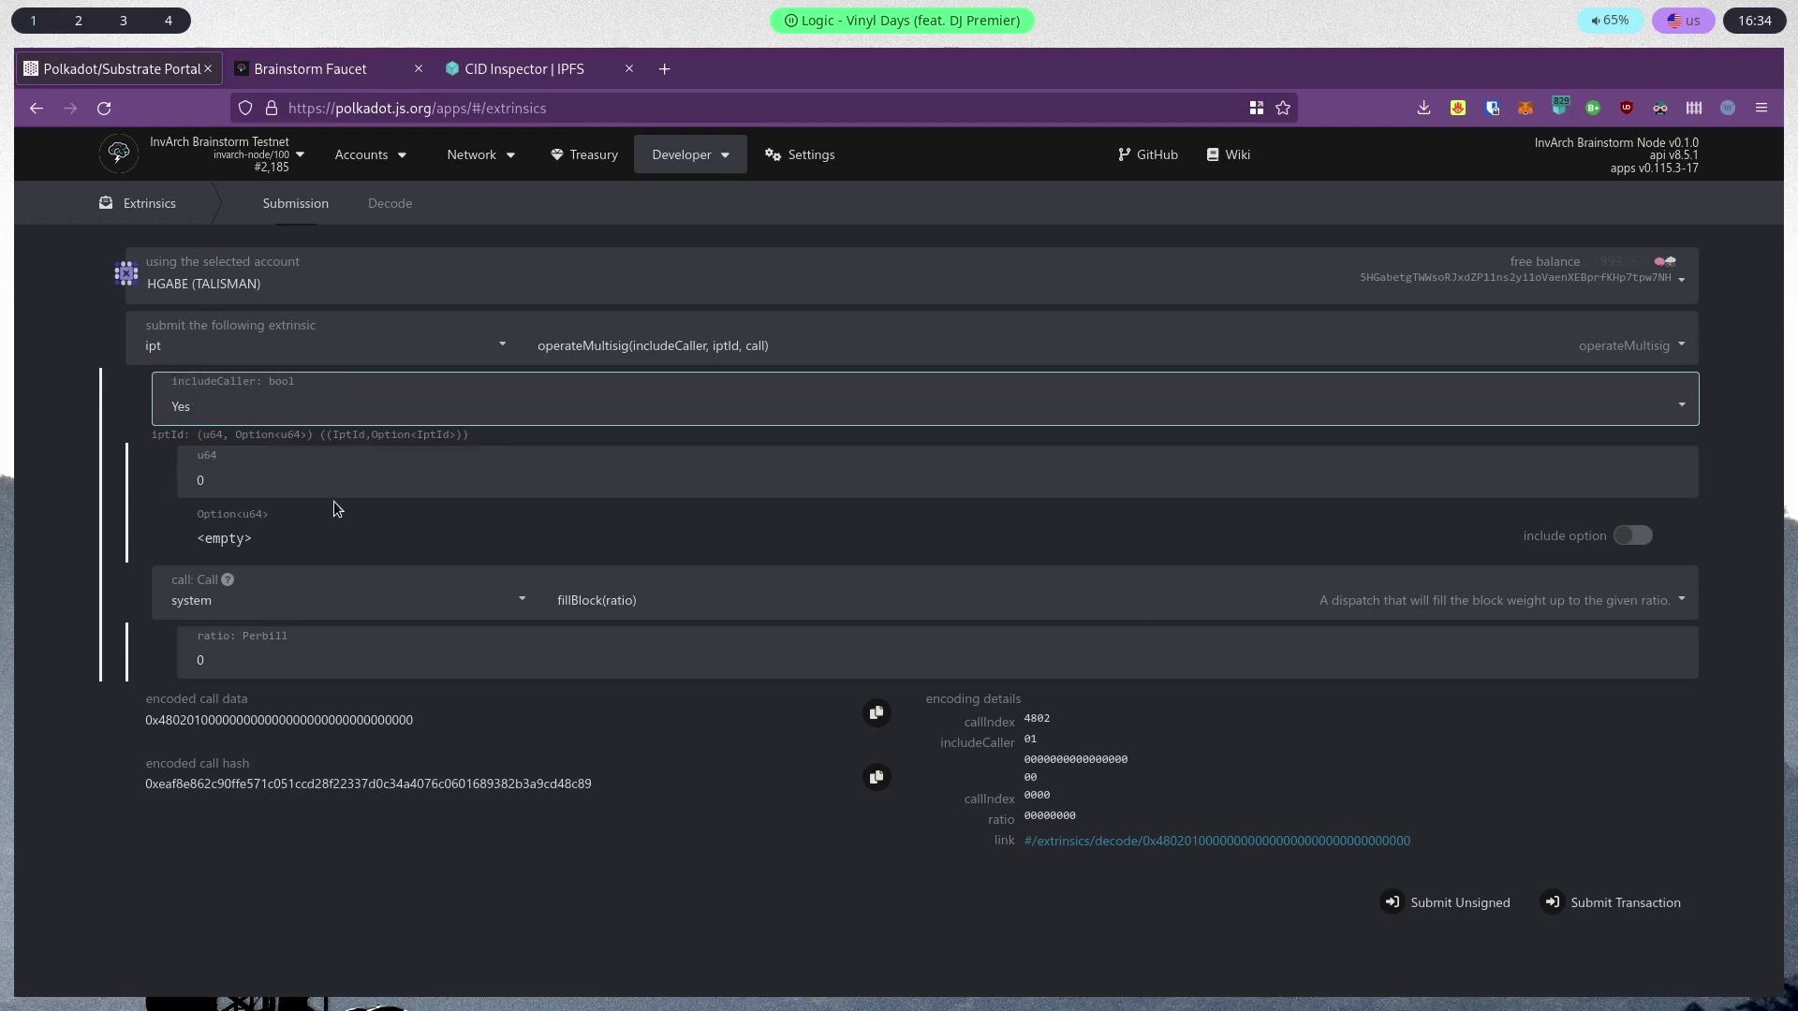
Look up the IP Set's ID for the iptId parameter in the explorer's latest ips.Created event
click(242, 479)
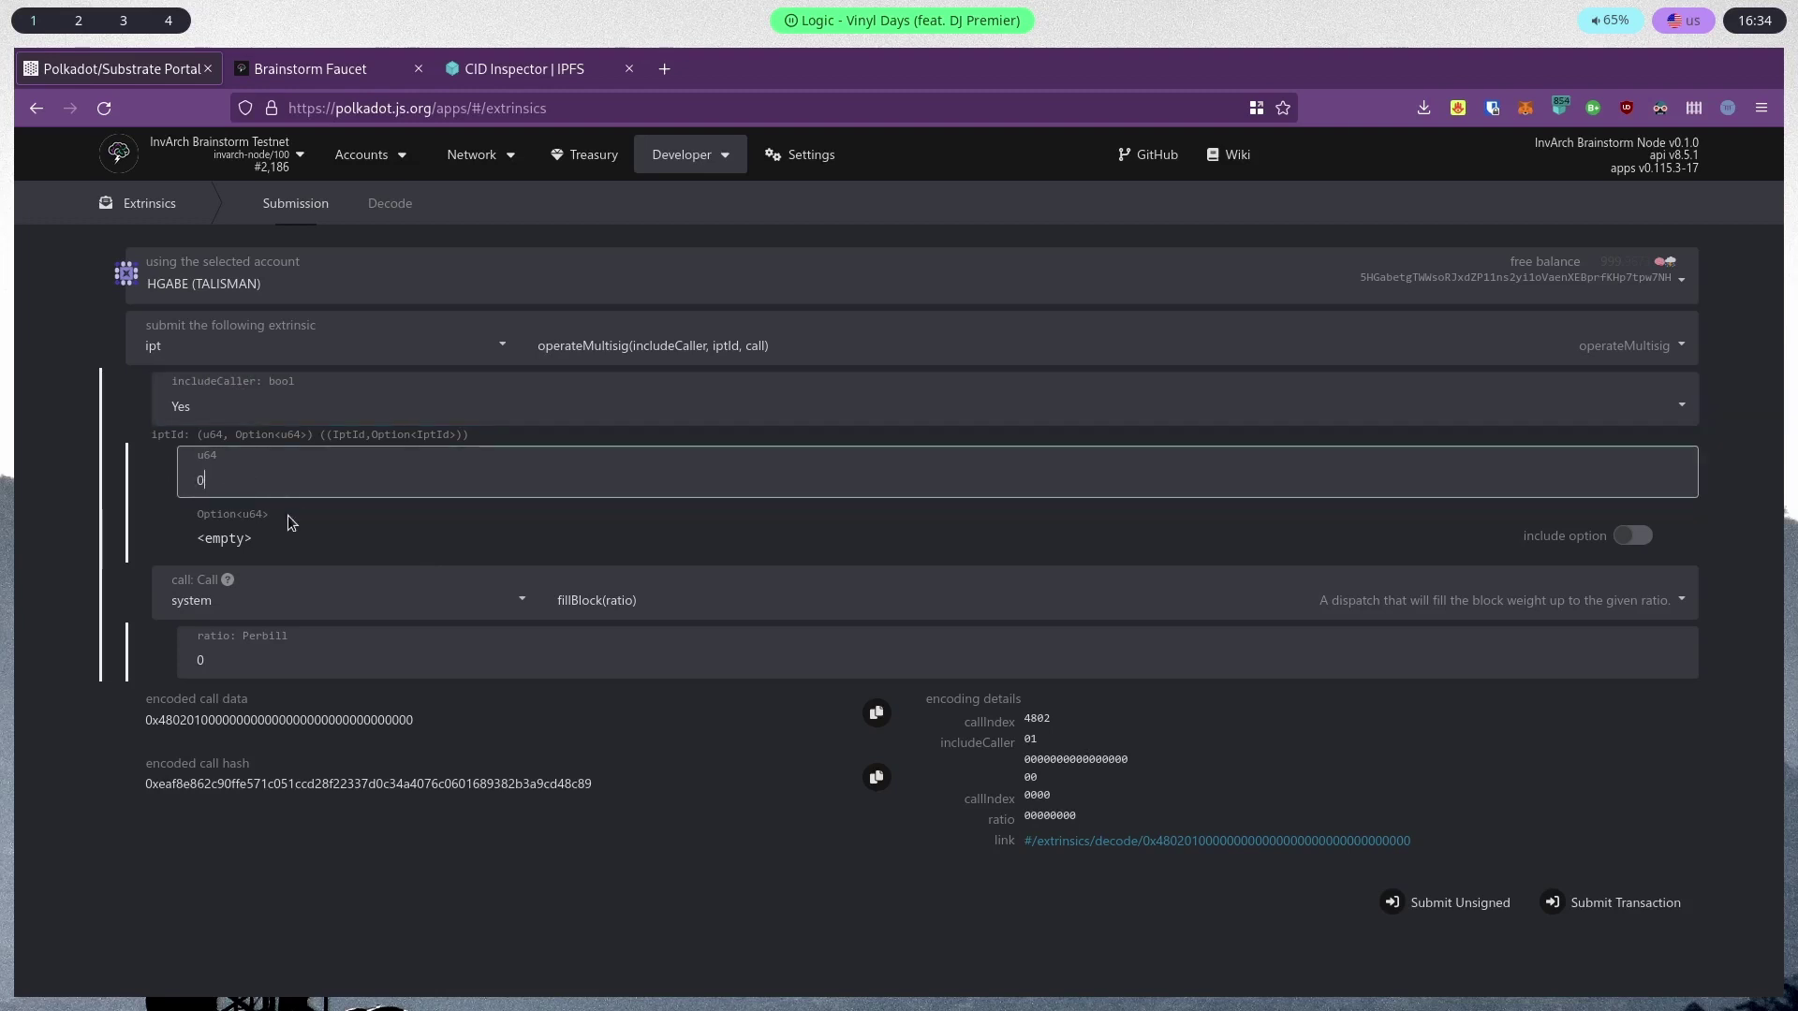
click(197, 480)
drag(151, 438, 183, 447)
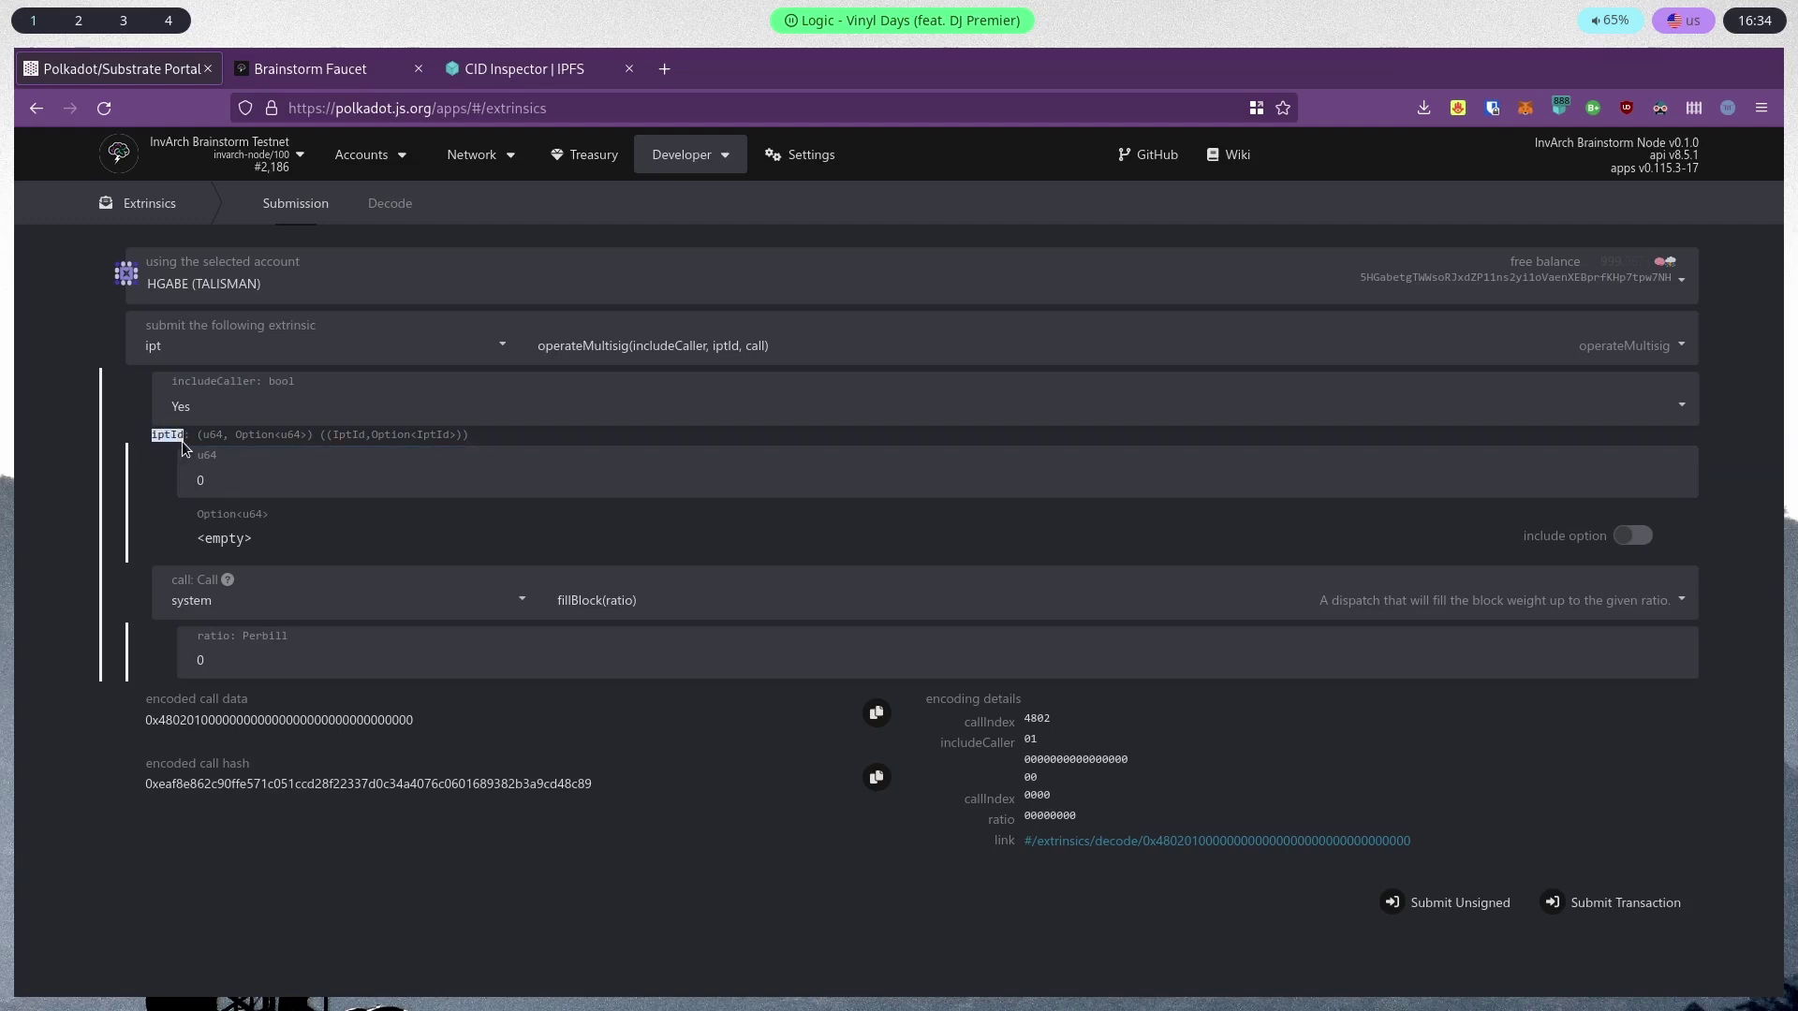
click(368, 493)
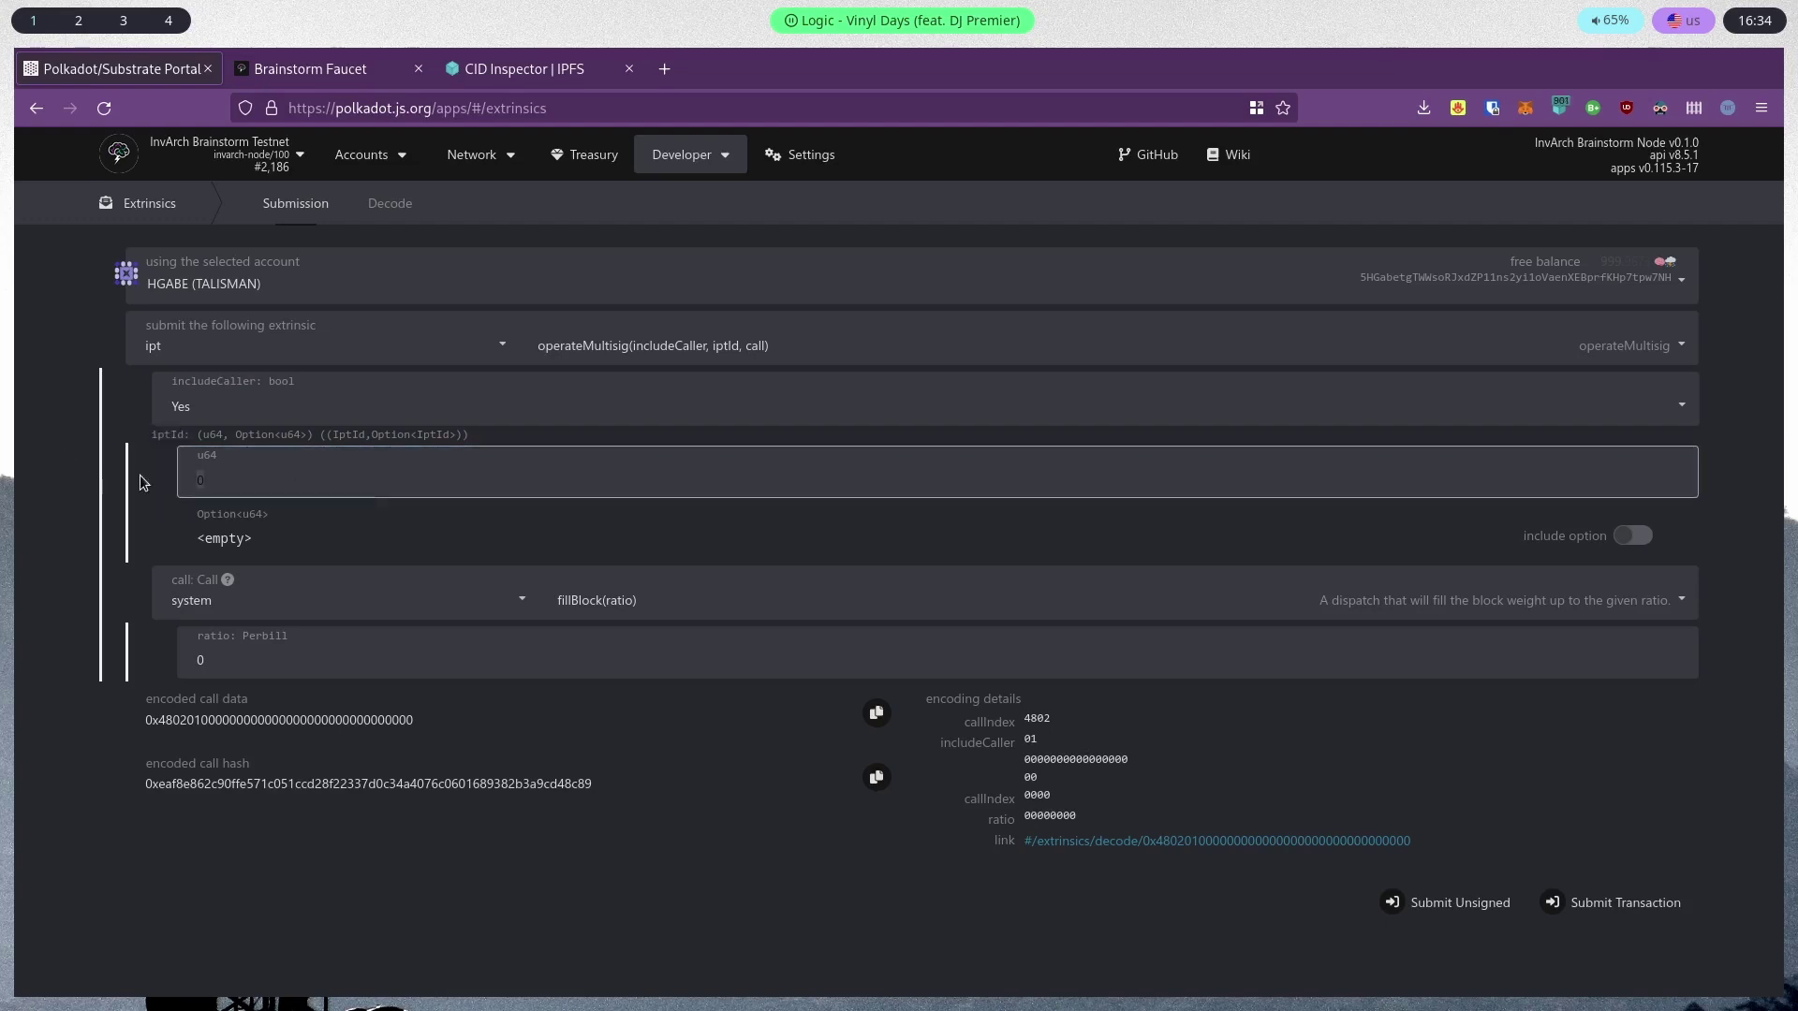
click(220, 474)
mouse_move(482, 158)
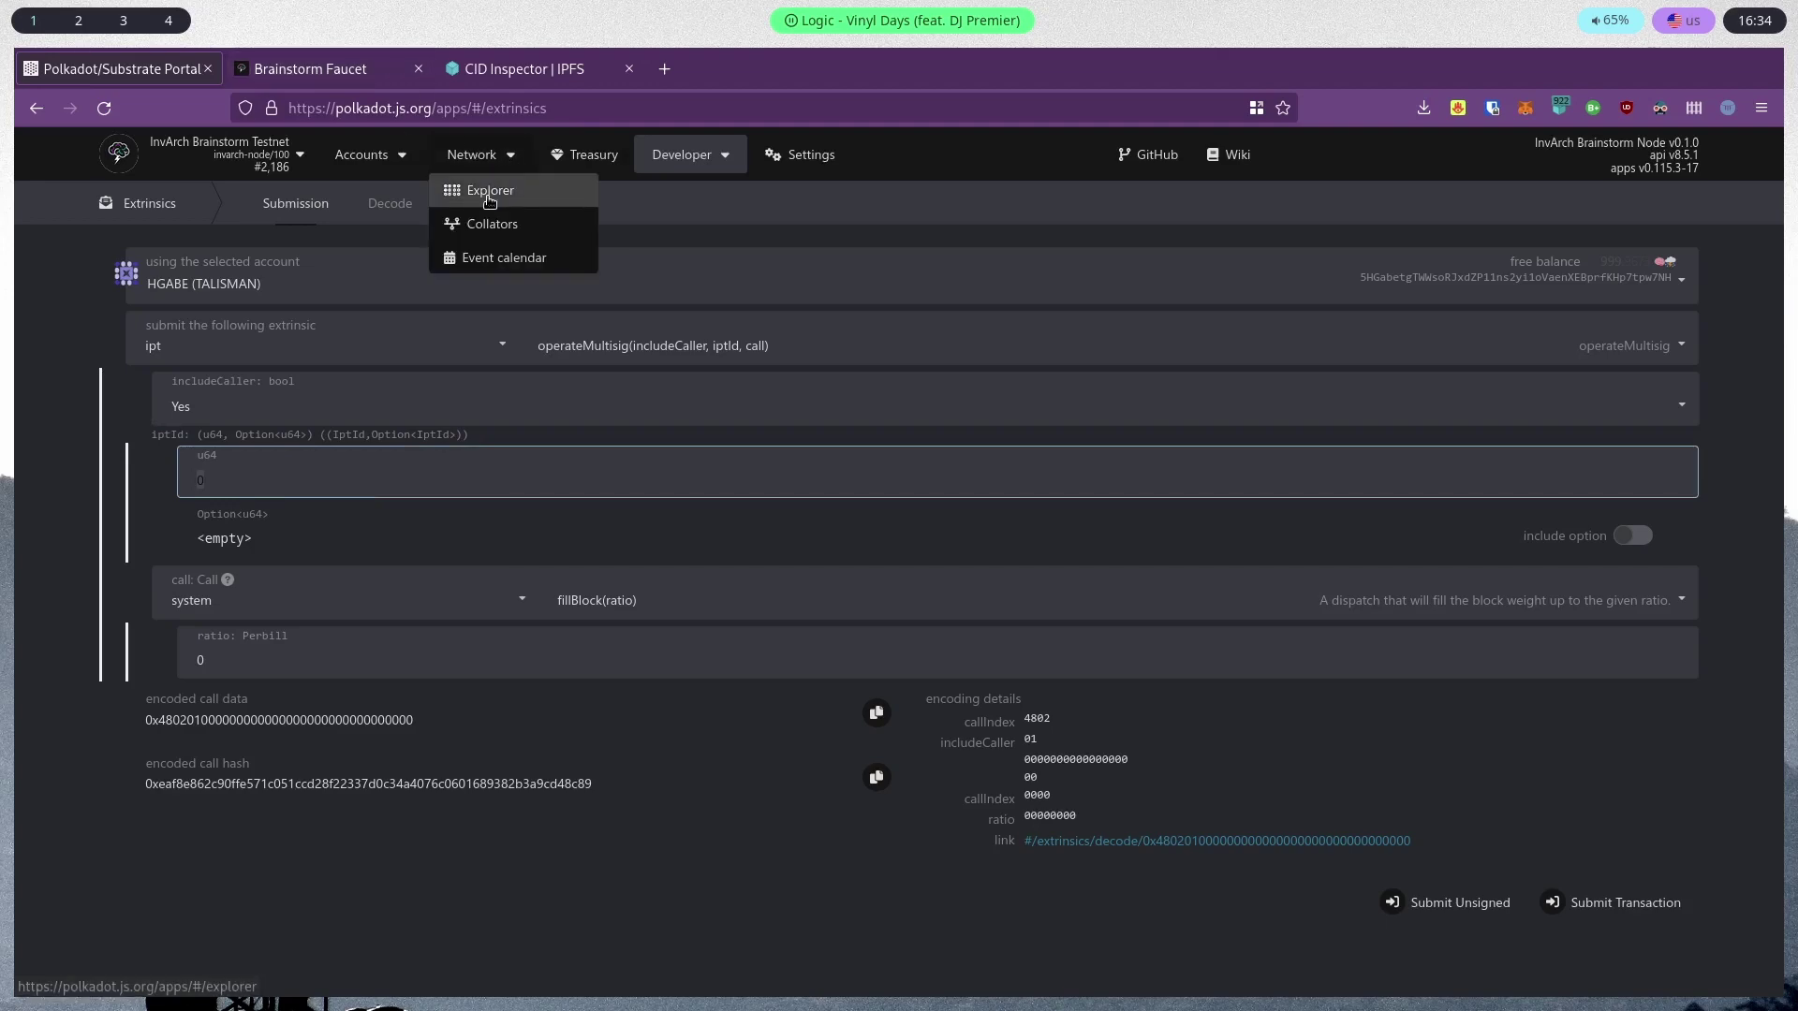
click(489, 192)
click(986, 418)
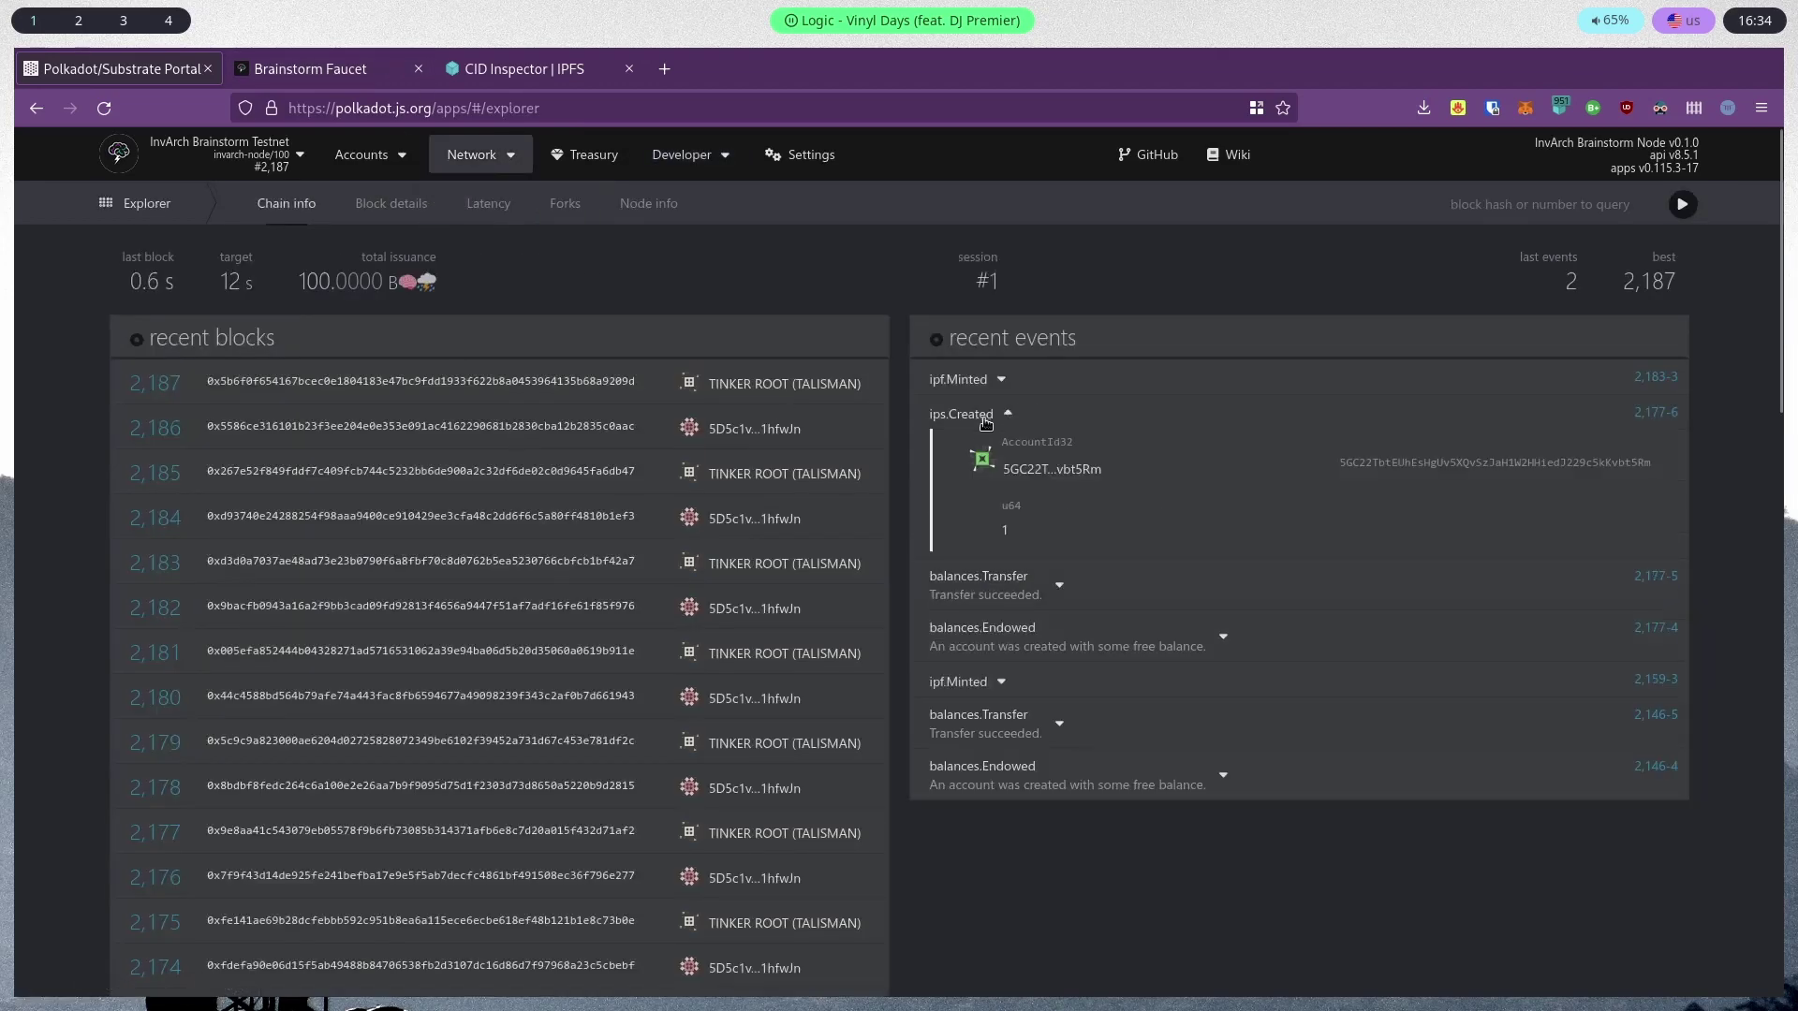
Select the ipt pallet's operateMultisig(includeCaller, iptId, call) call for a new extrinsic
mouse_move(679, 158)
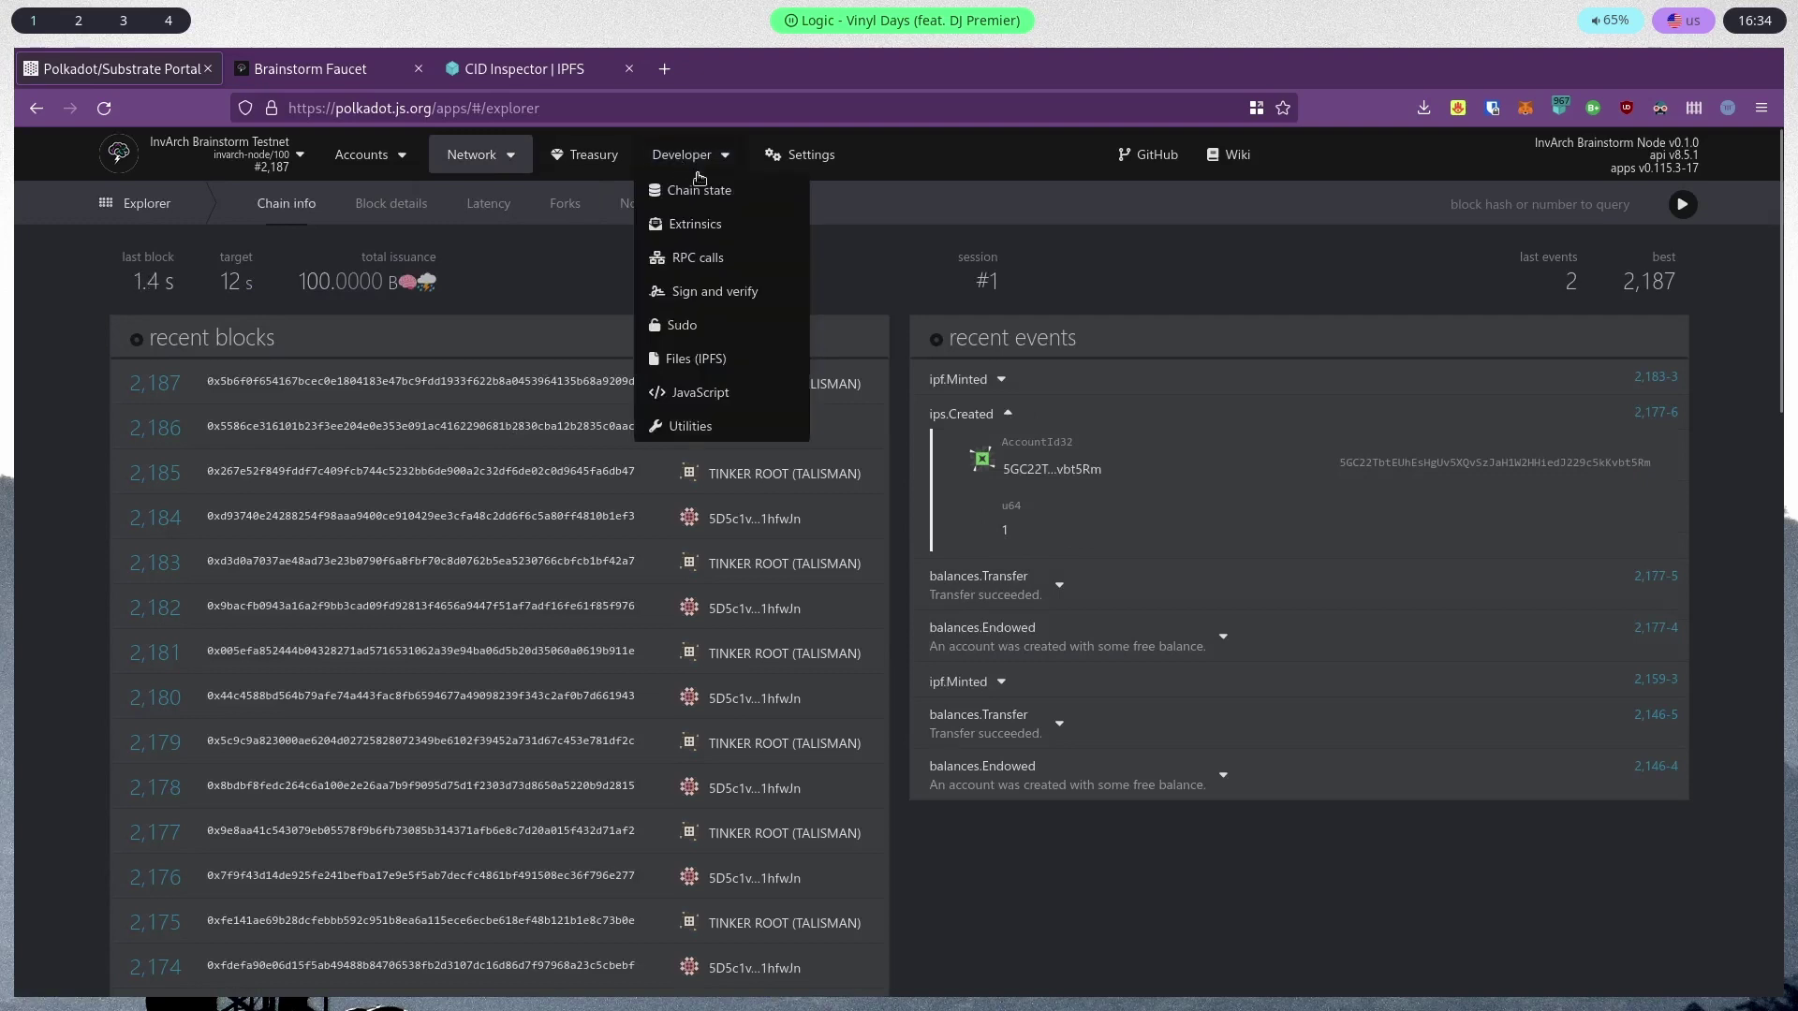
click(684, 223)
click(221, 356)
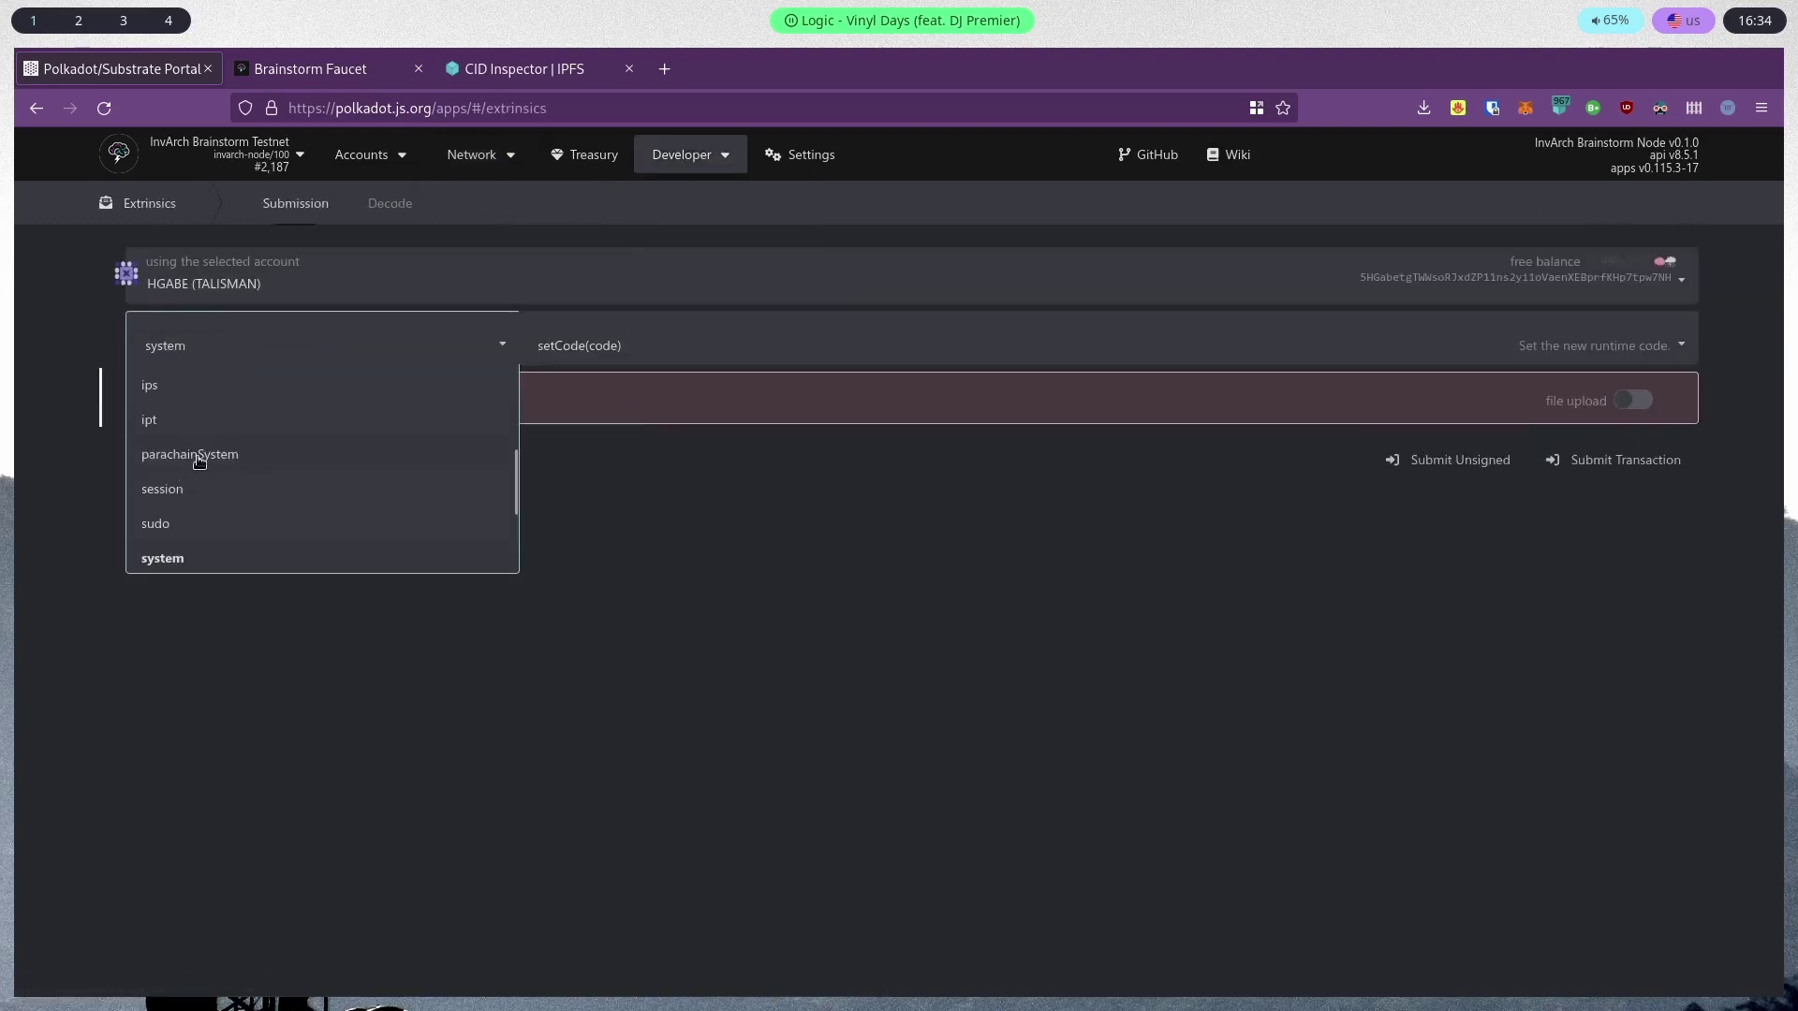
scroll(180, 482, up, 2)
click(170, 554)
click(416, 354)
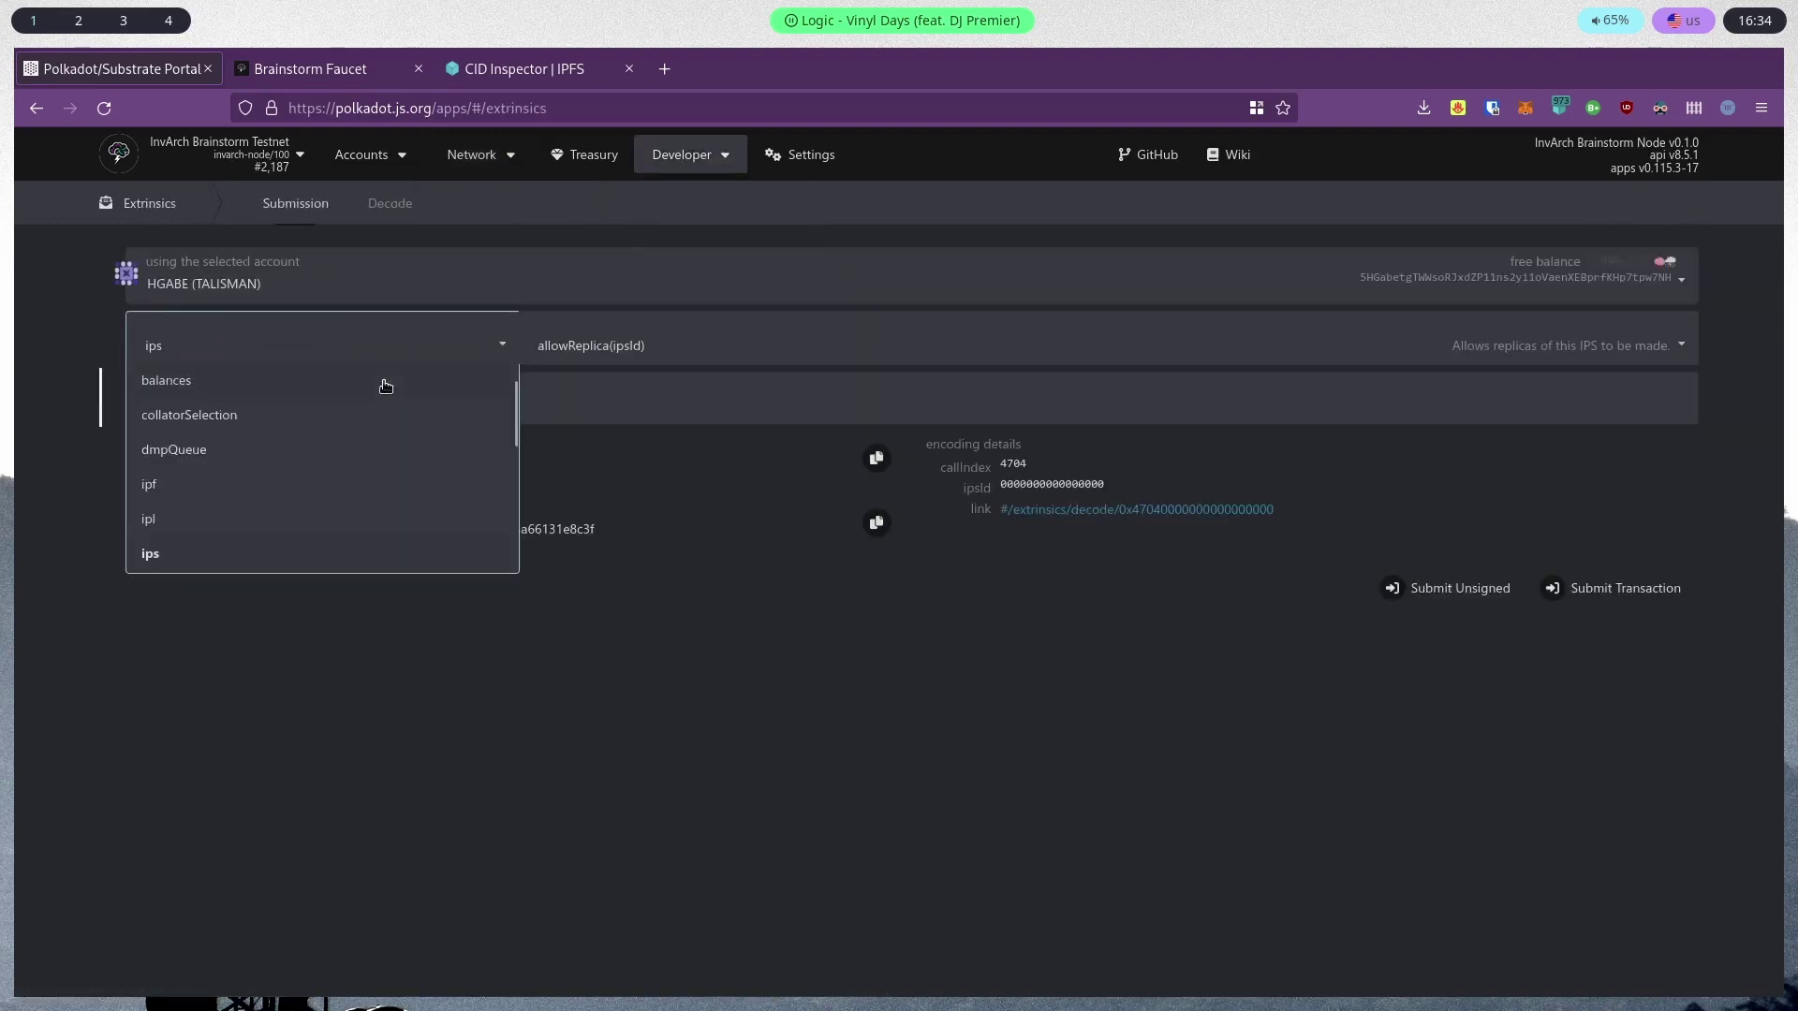
scroll(187, 496, down, 2)
click(181, 426)
click(580, 364)
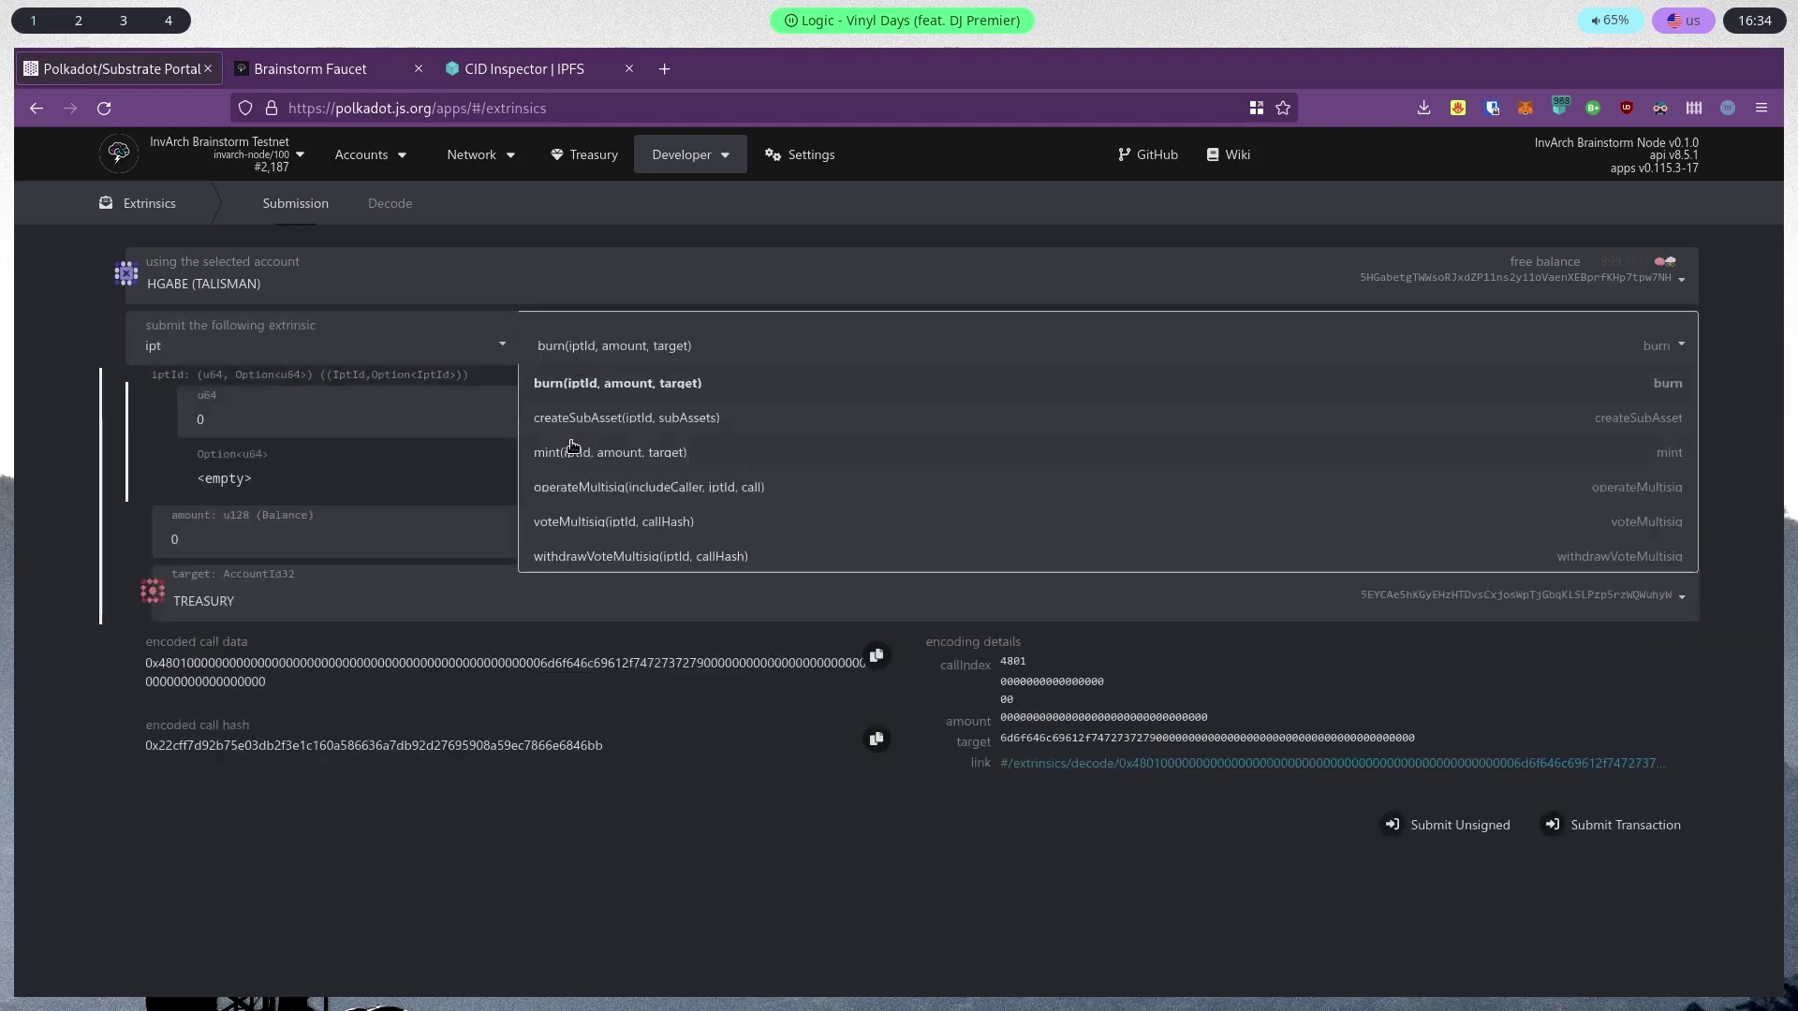
click(571, 412)
Set includeCaller to Yes and the first iptId value to 1
click(193, 416)
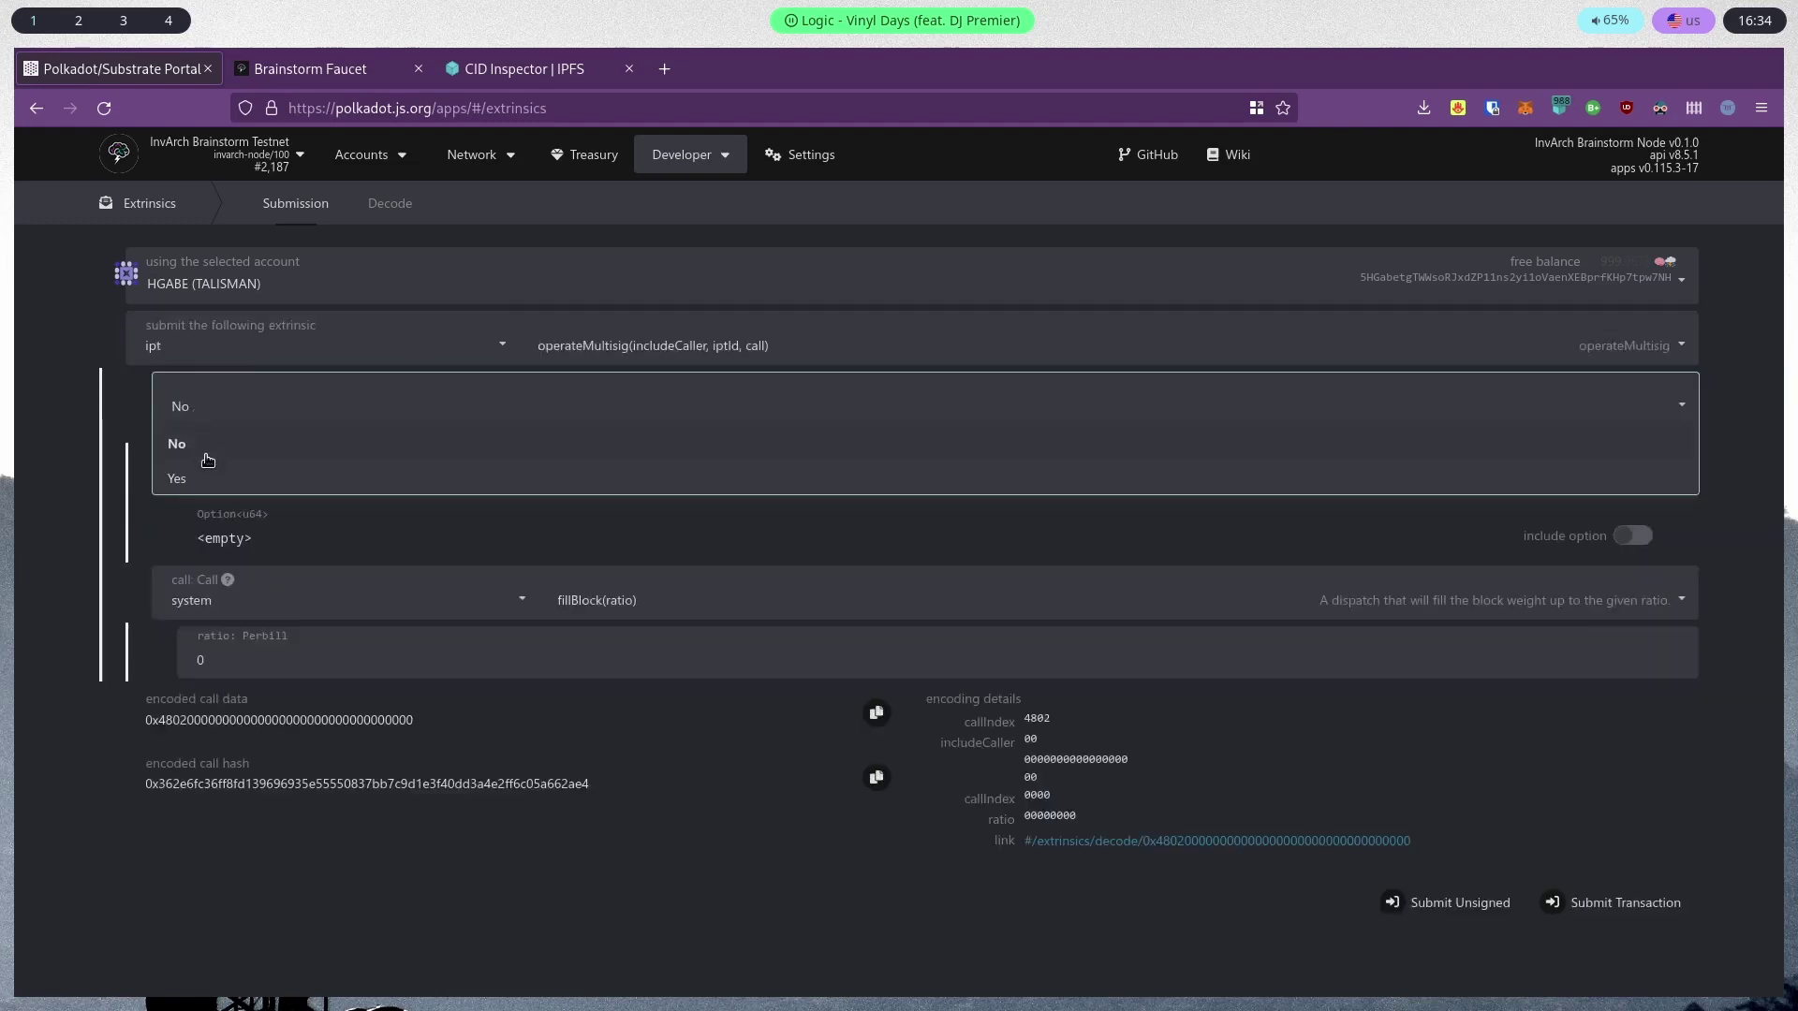
click(209, 467)
click(226, 471)
text(1)
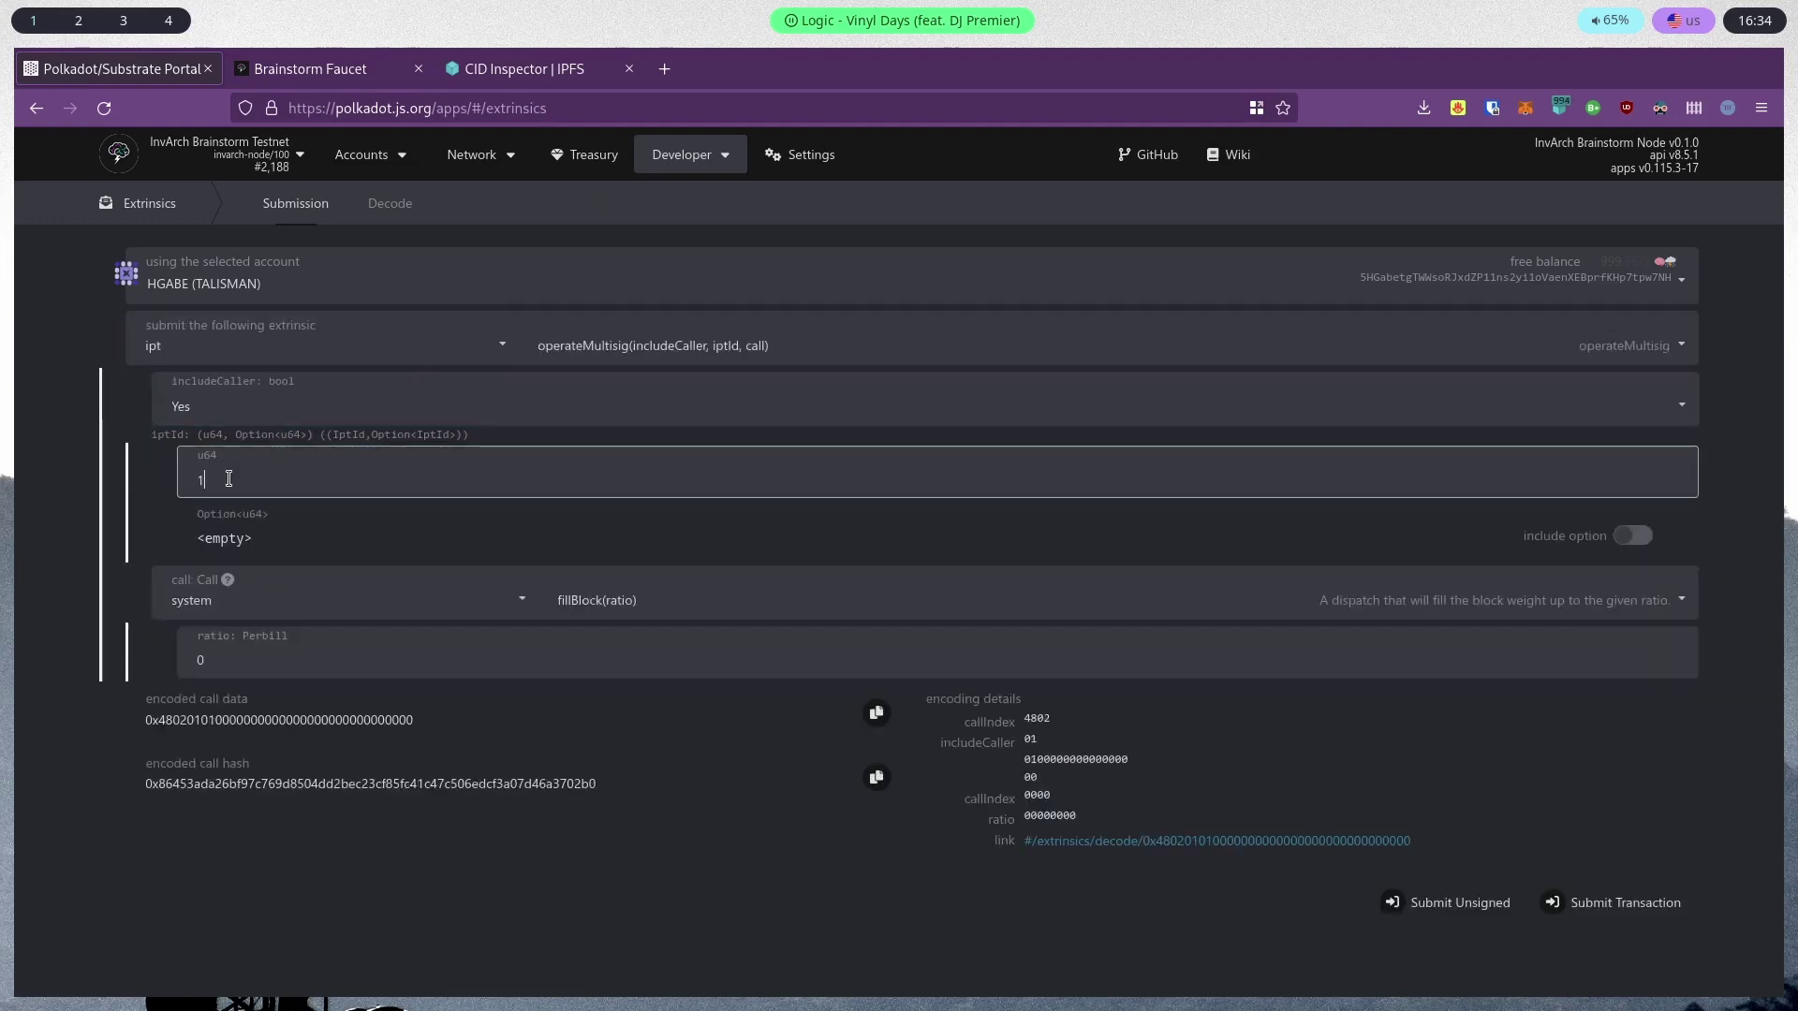
drag(197, 542, 251, 551)
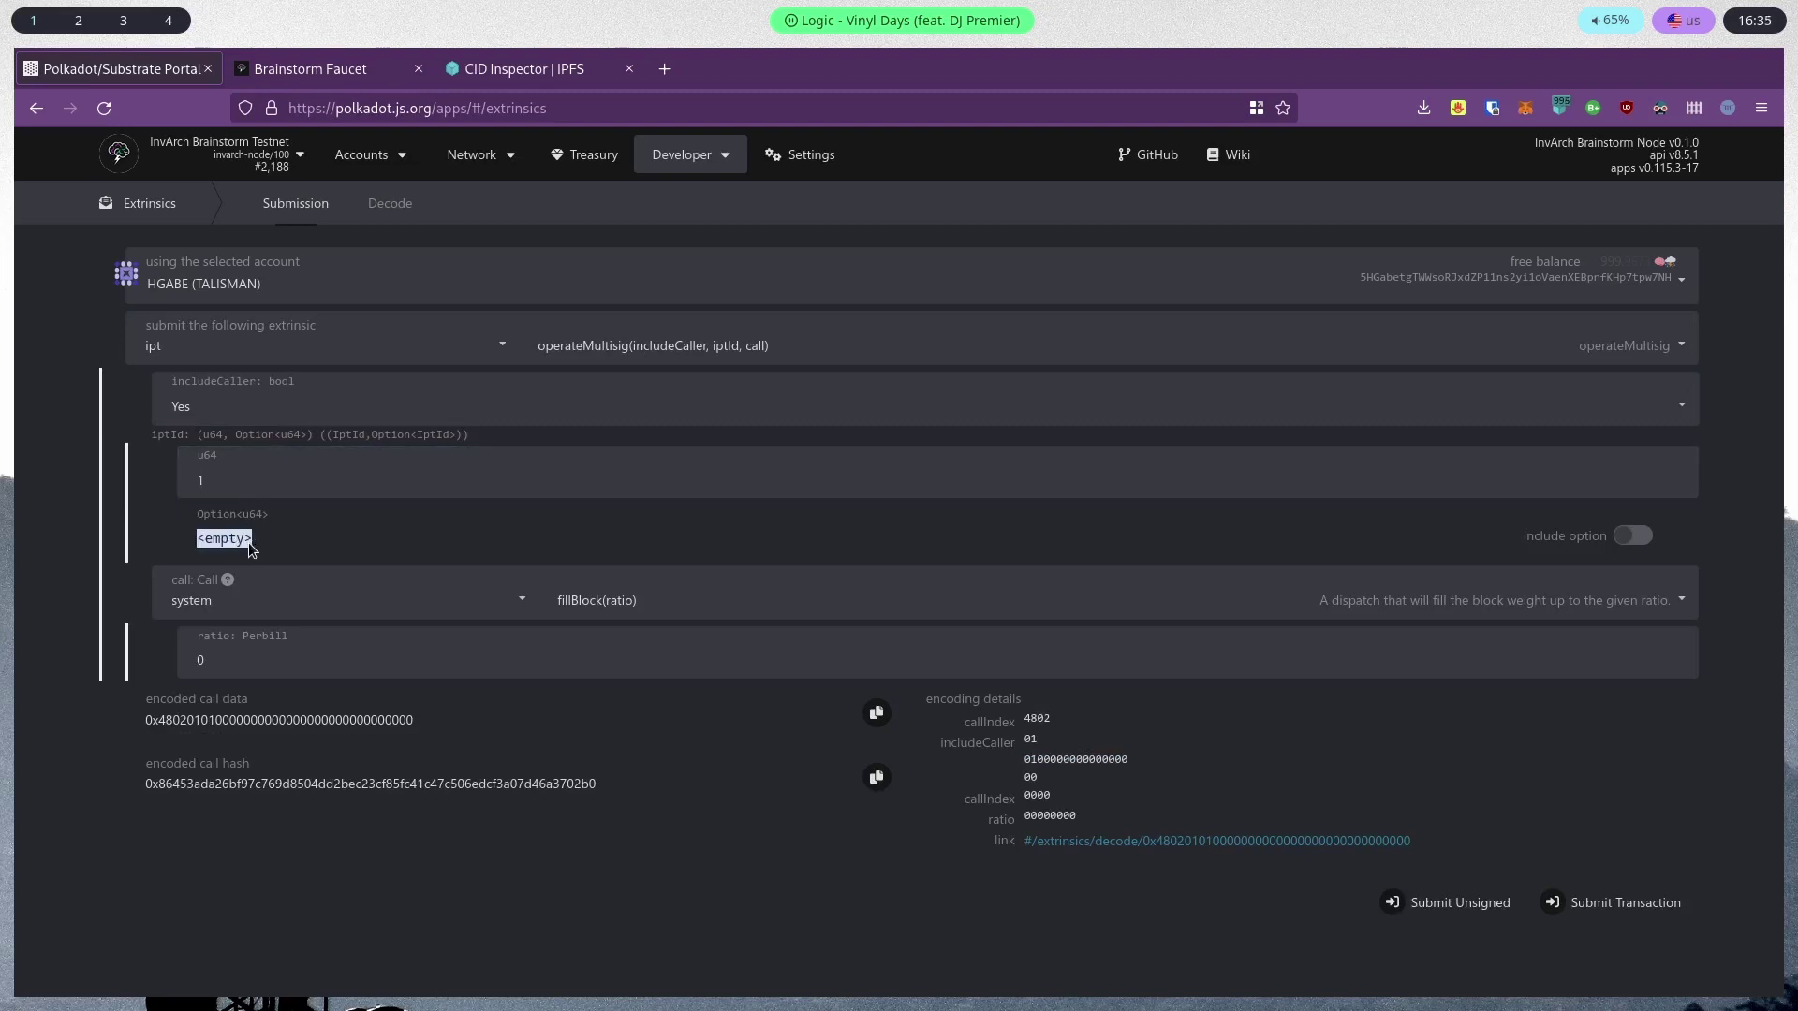
click(254, 547)
click(1643, 538)
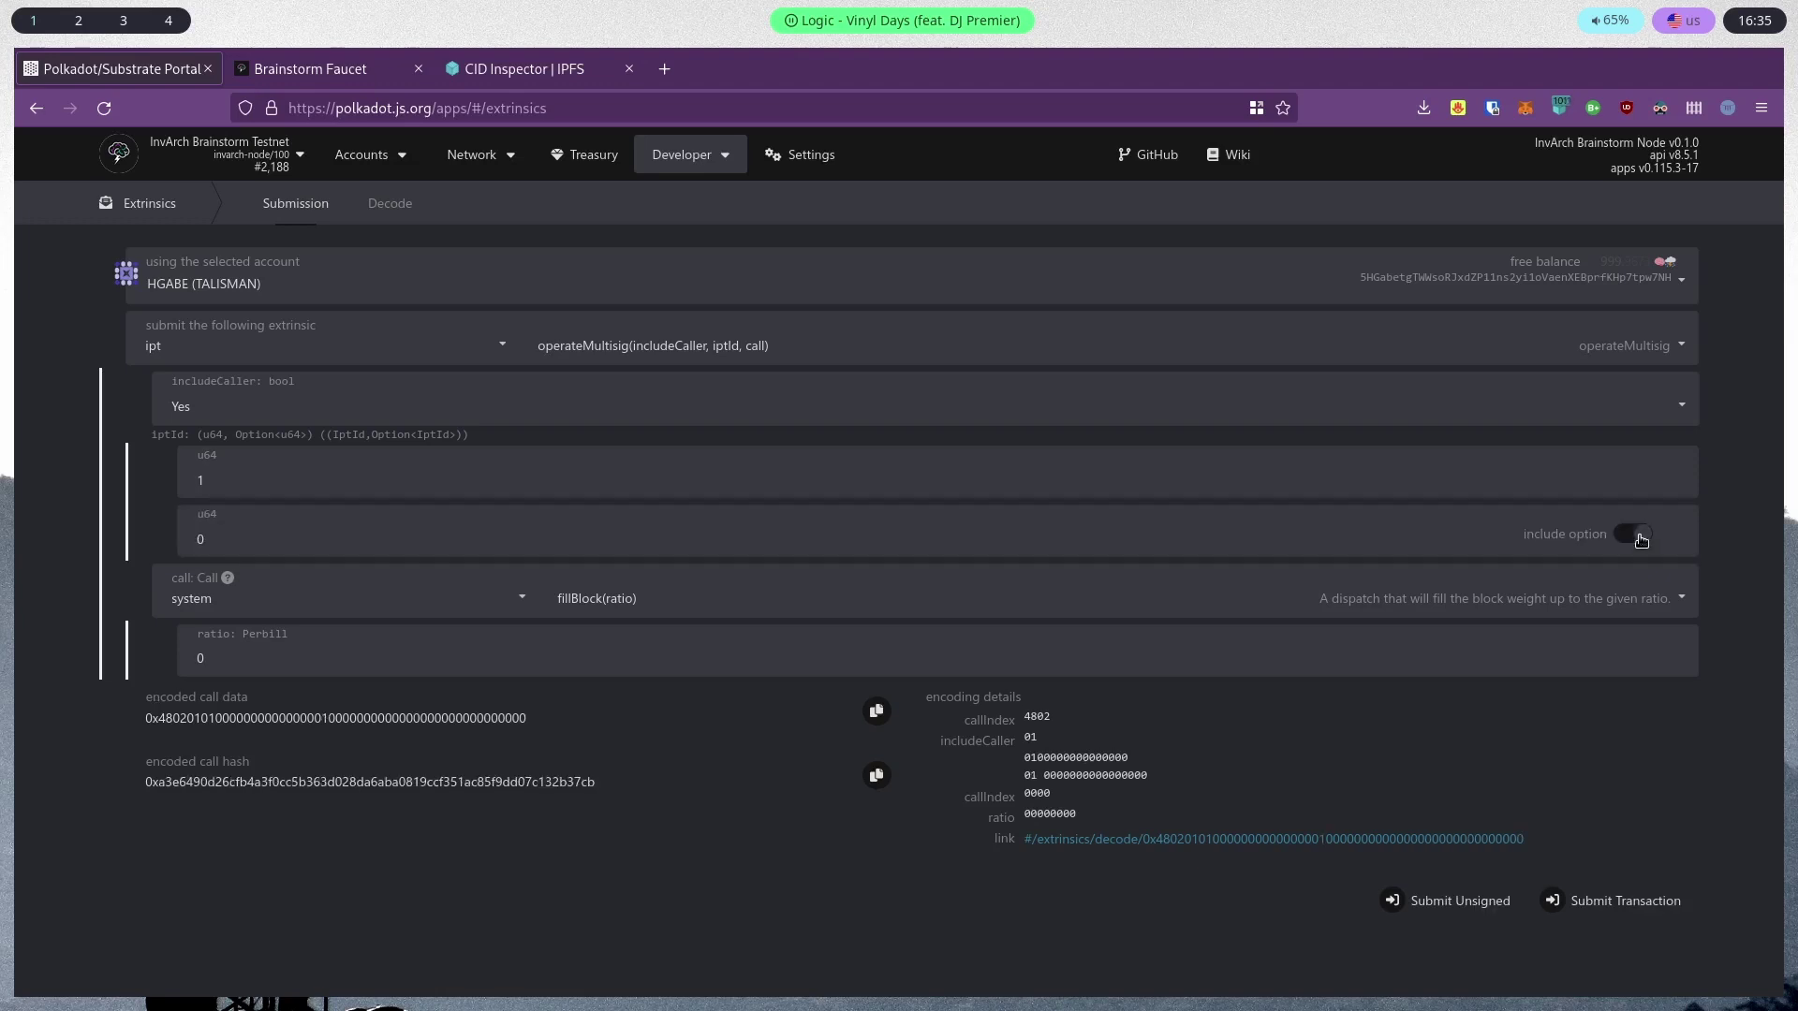
double_click(459, 544)
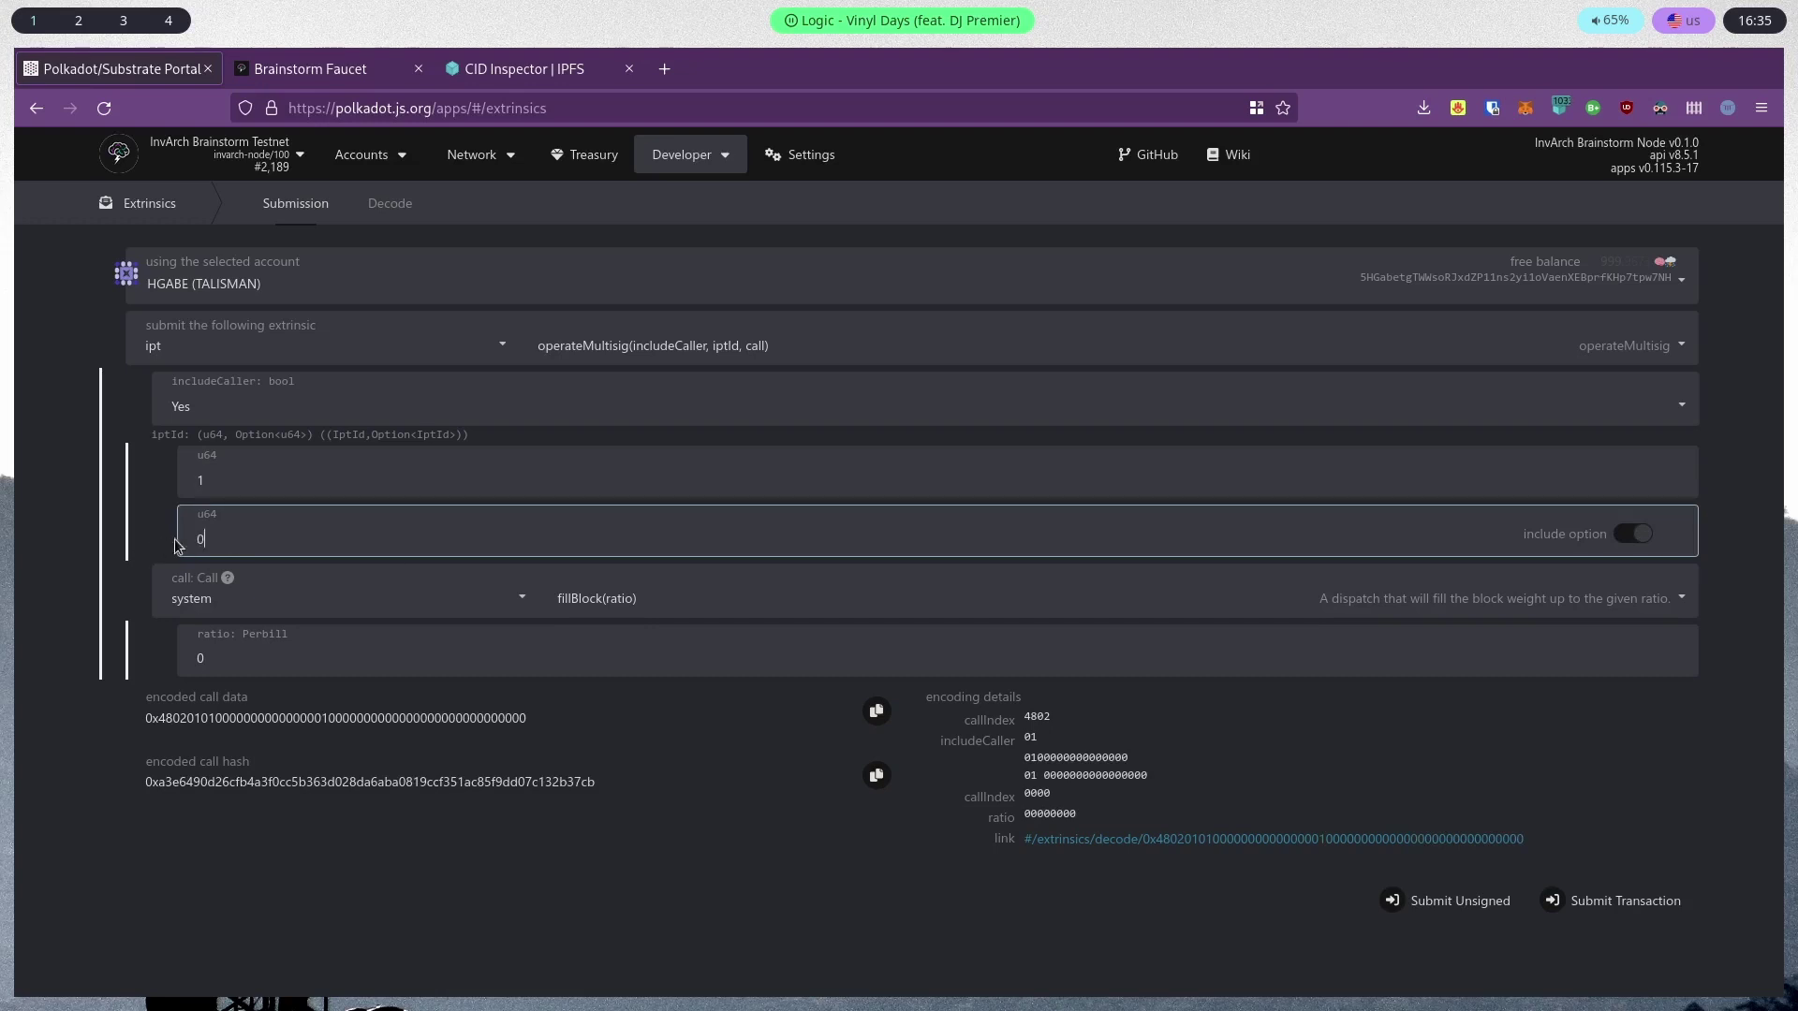
double_click(247, 531)
double_click(244, 474)
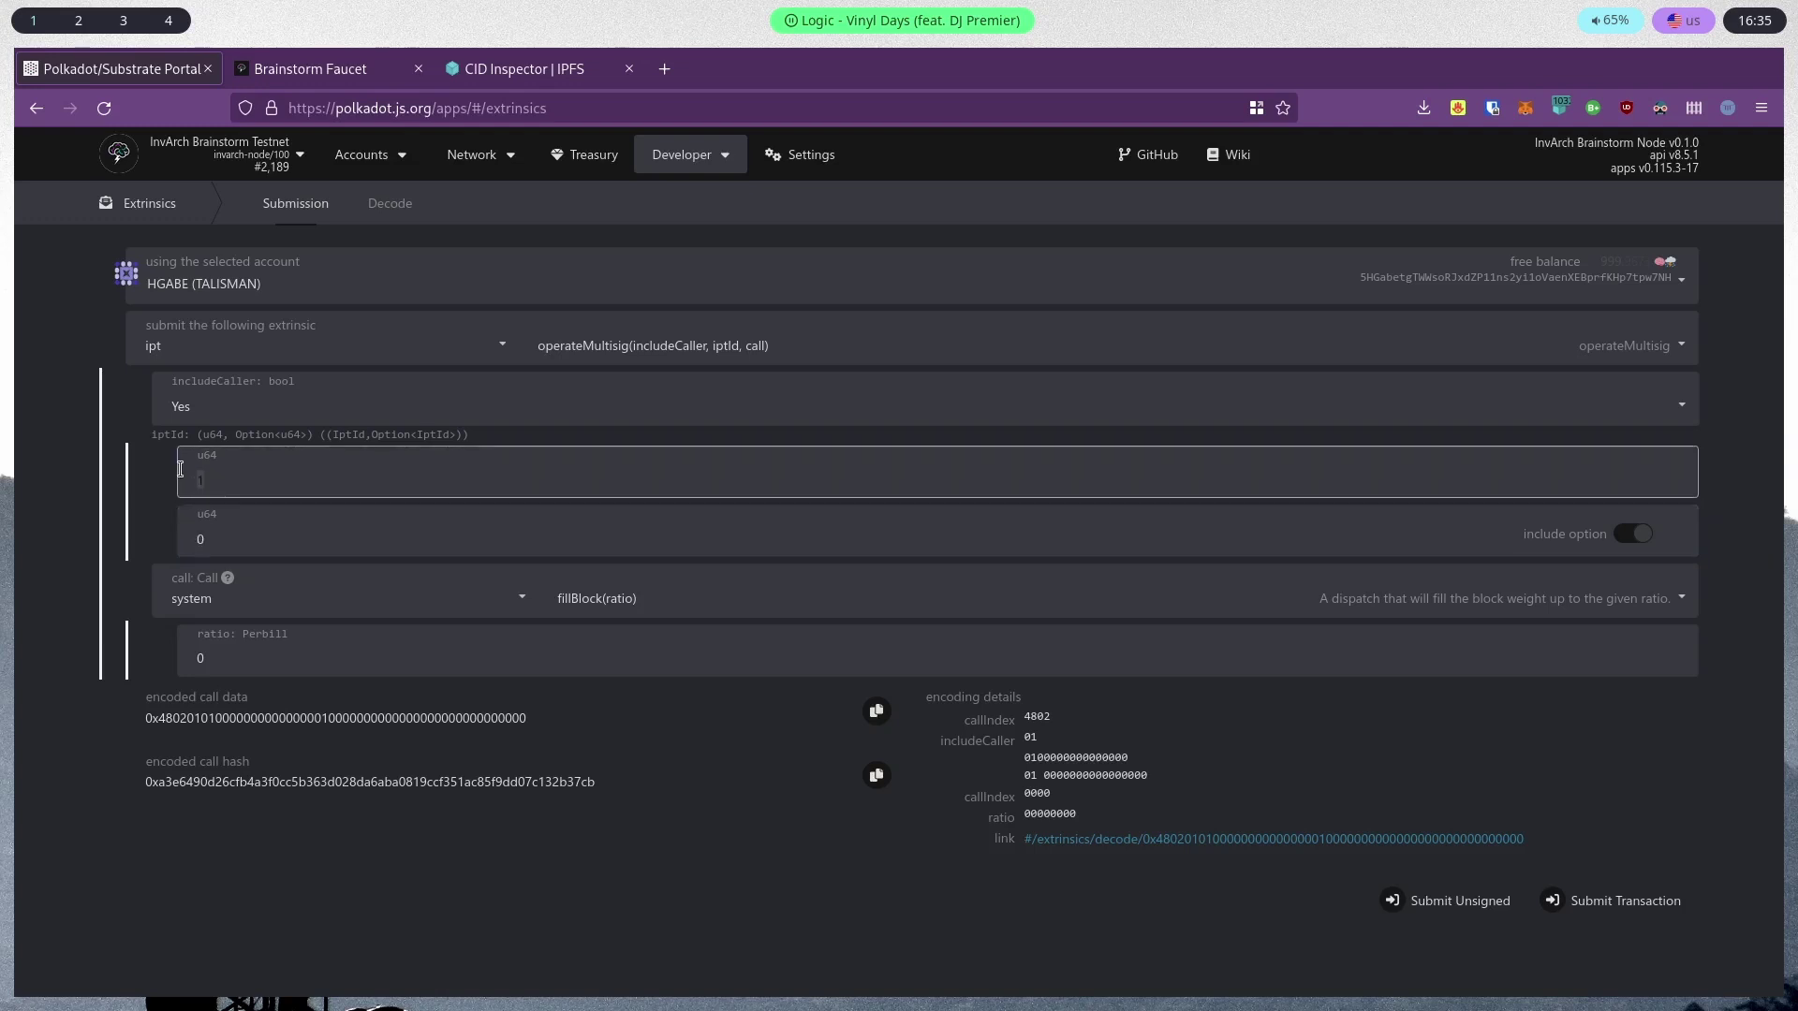
click(230, 478)
click(1634, 536)
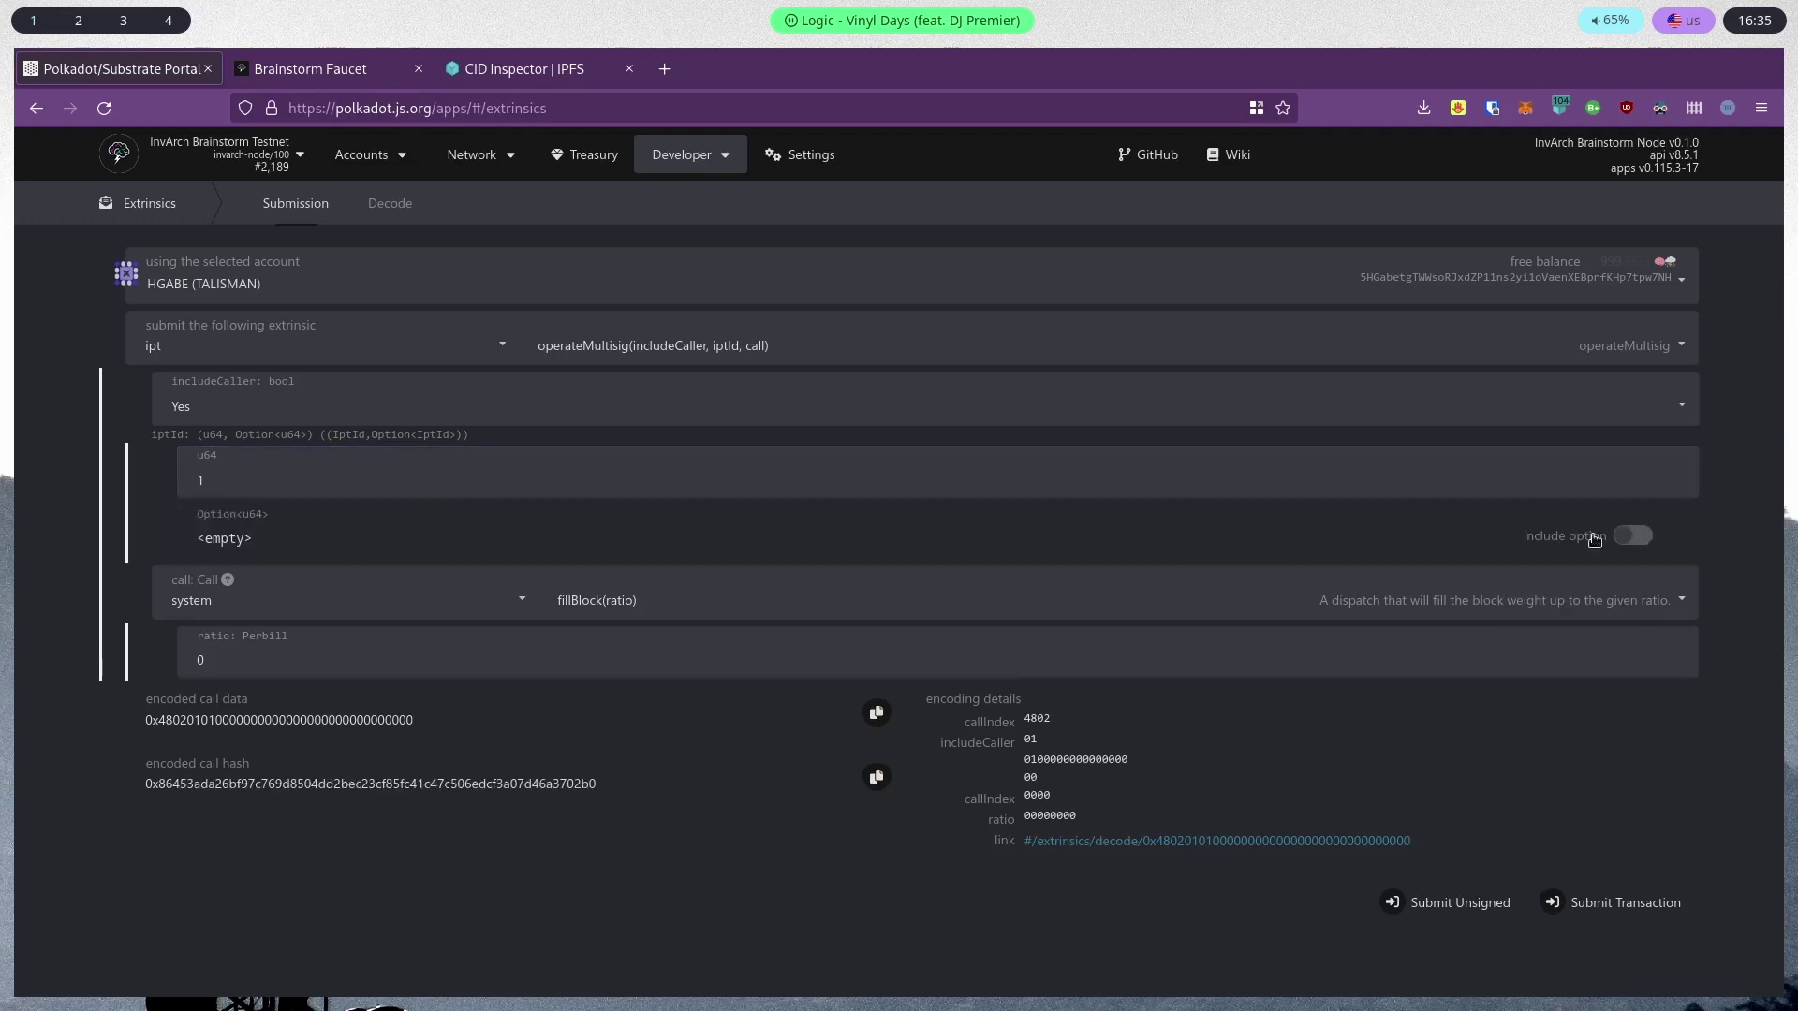
Choose the ips pallet's append(ipsId, assets, newMetadata) as the inner call of operateMultisig
click(243, 610)
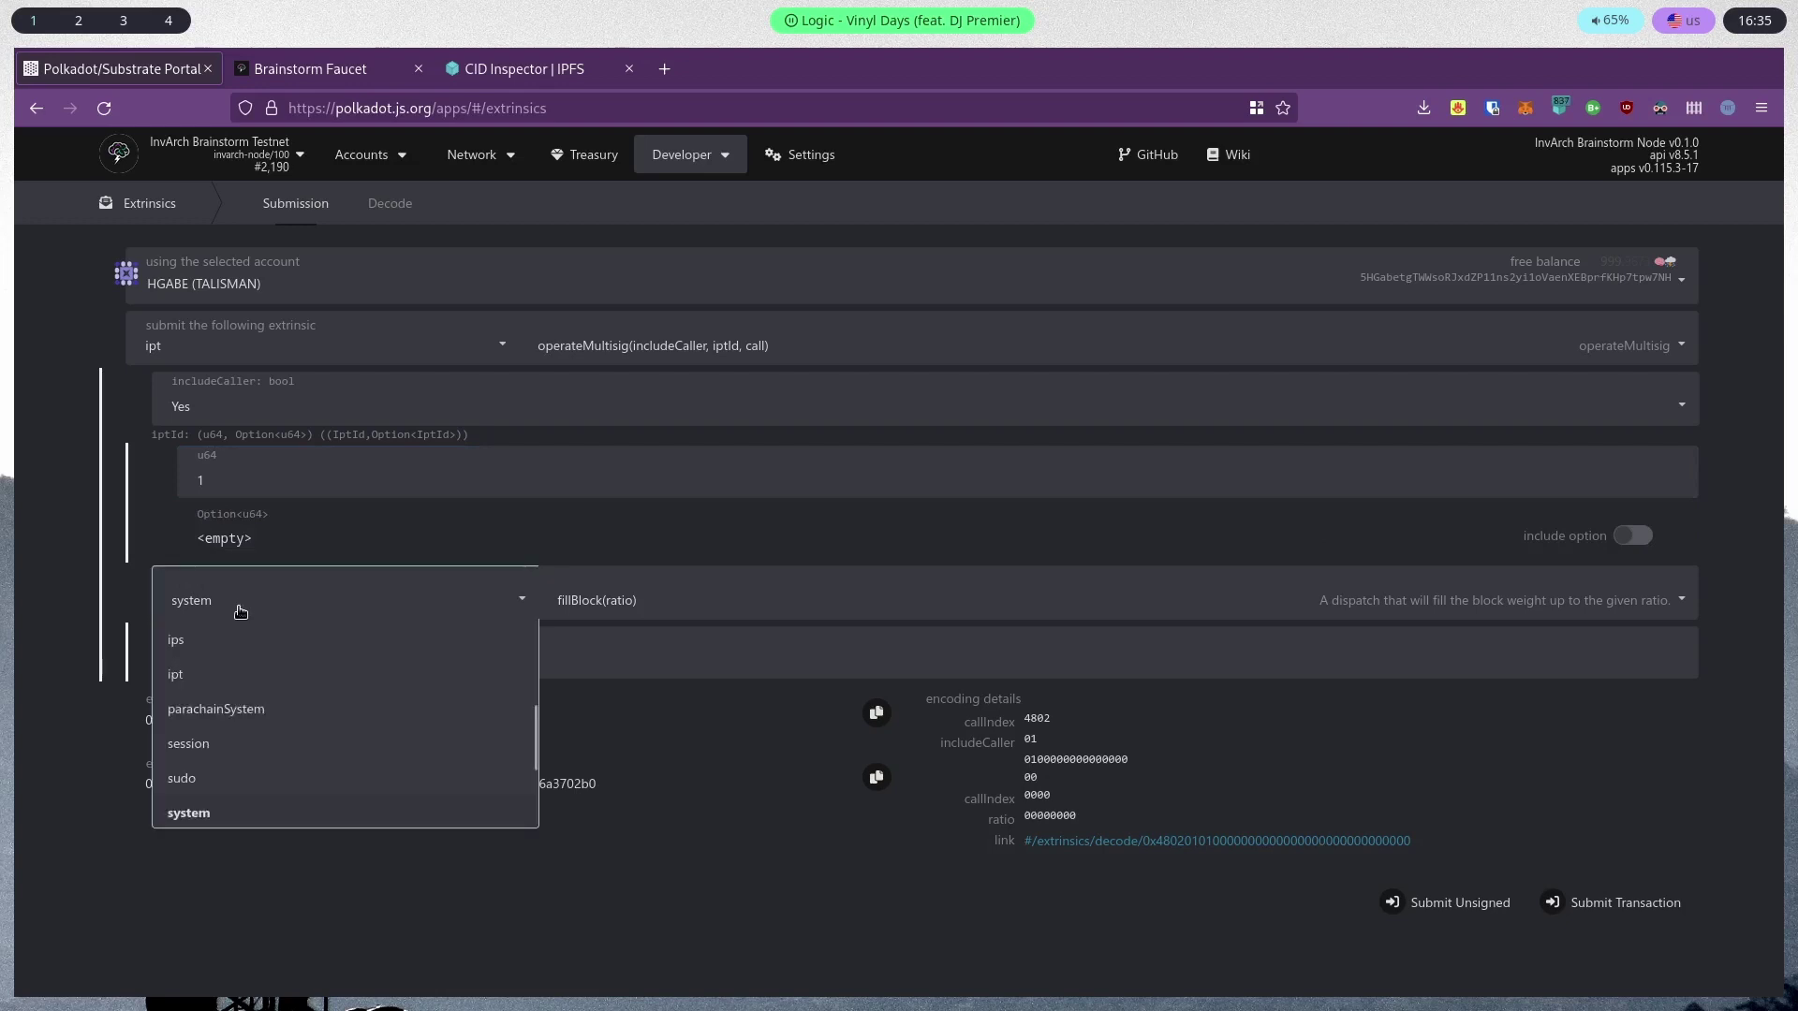
click(182, 647)
click(660, 609)
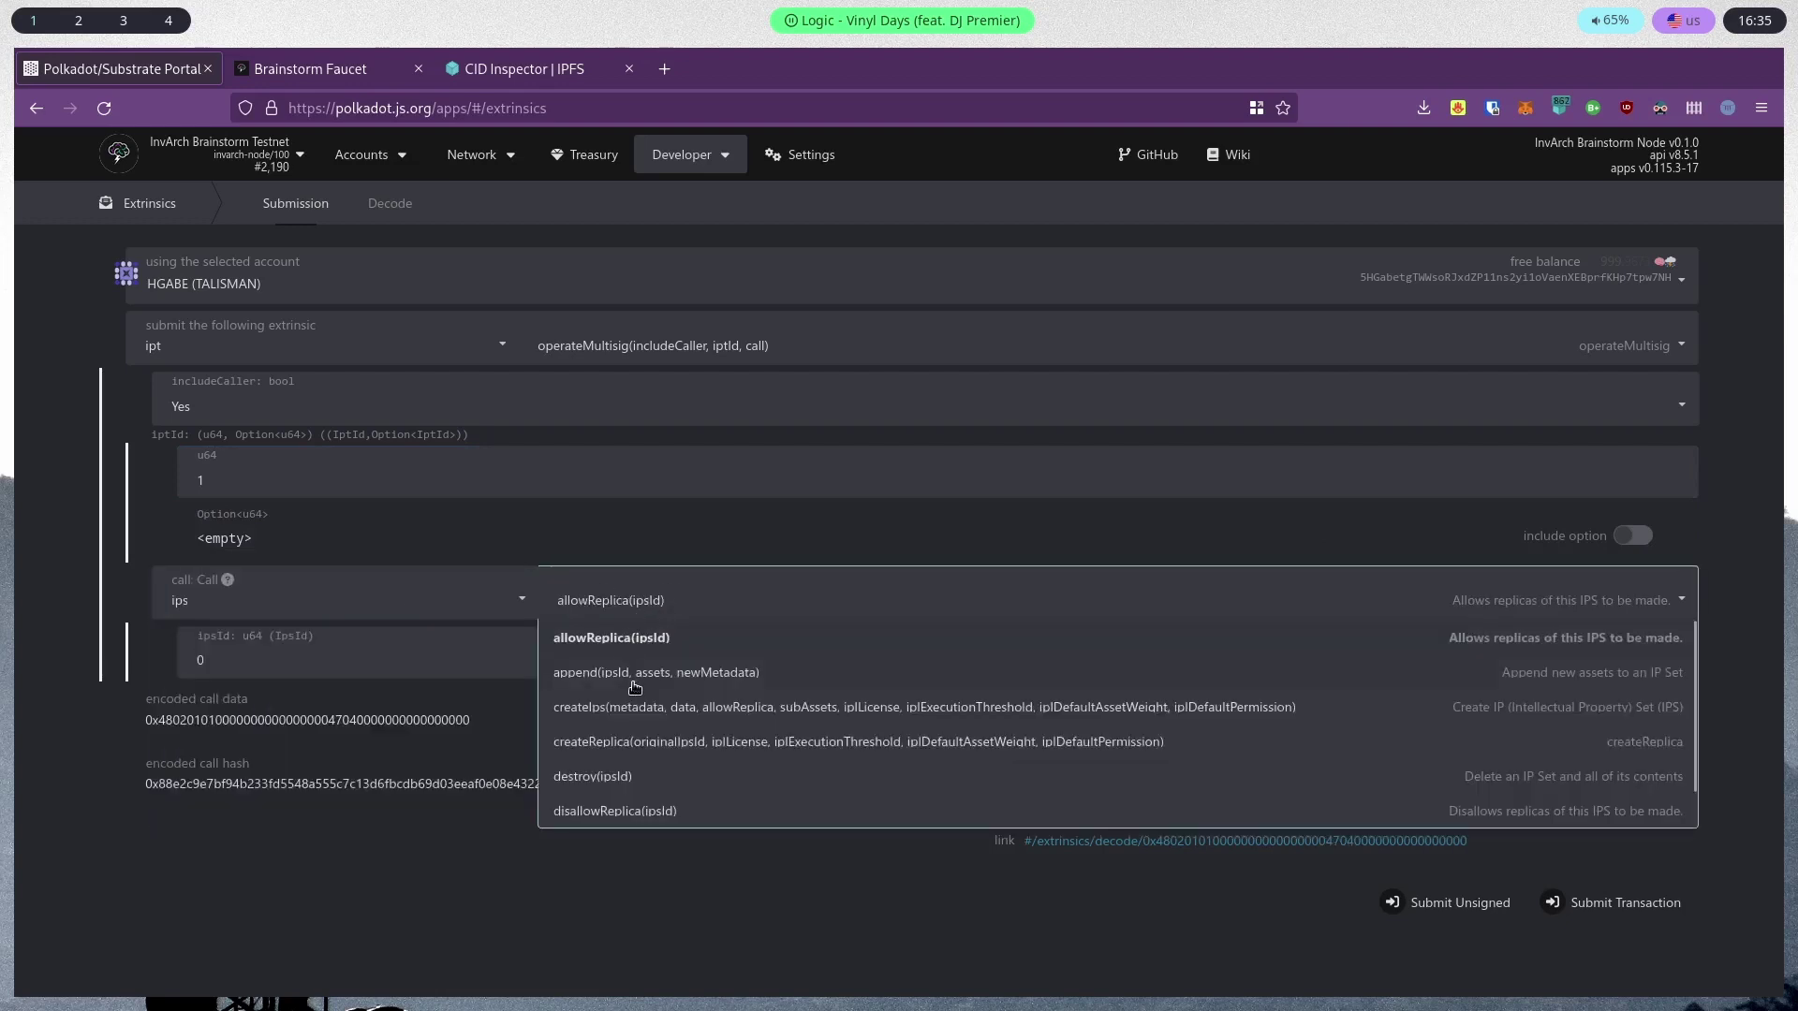
click(599, 684)
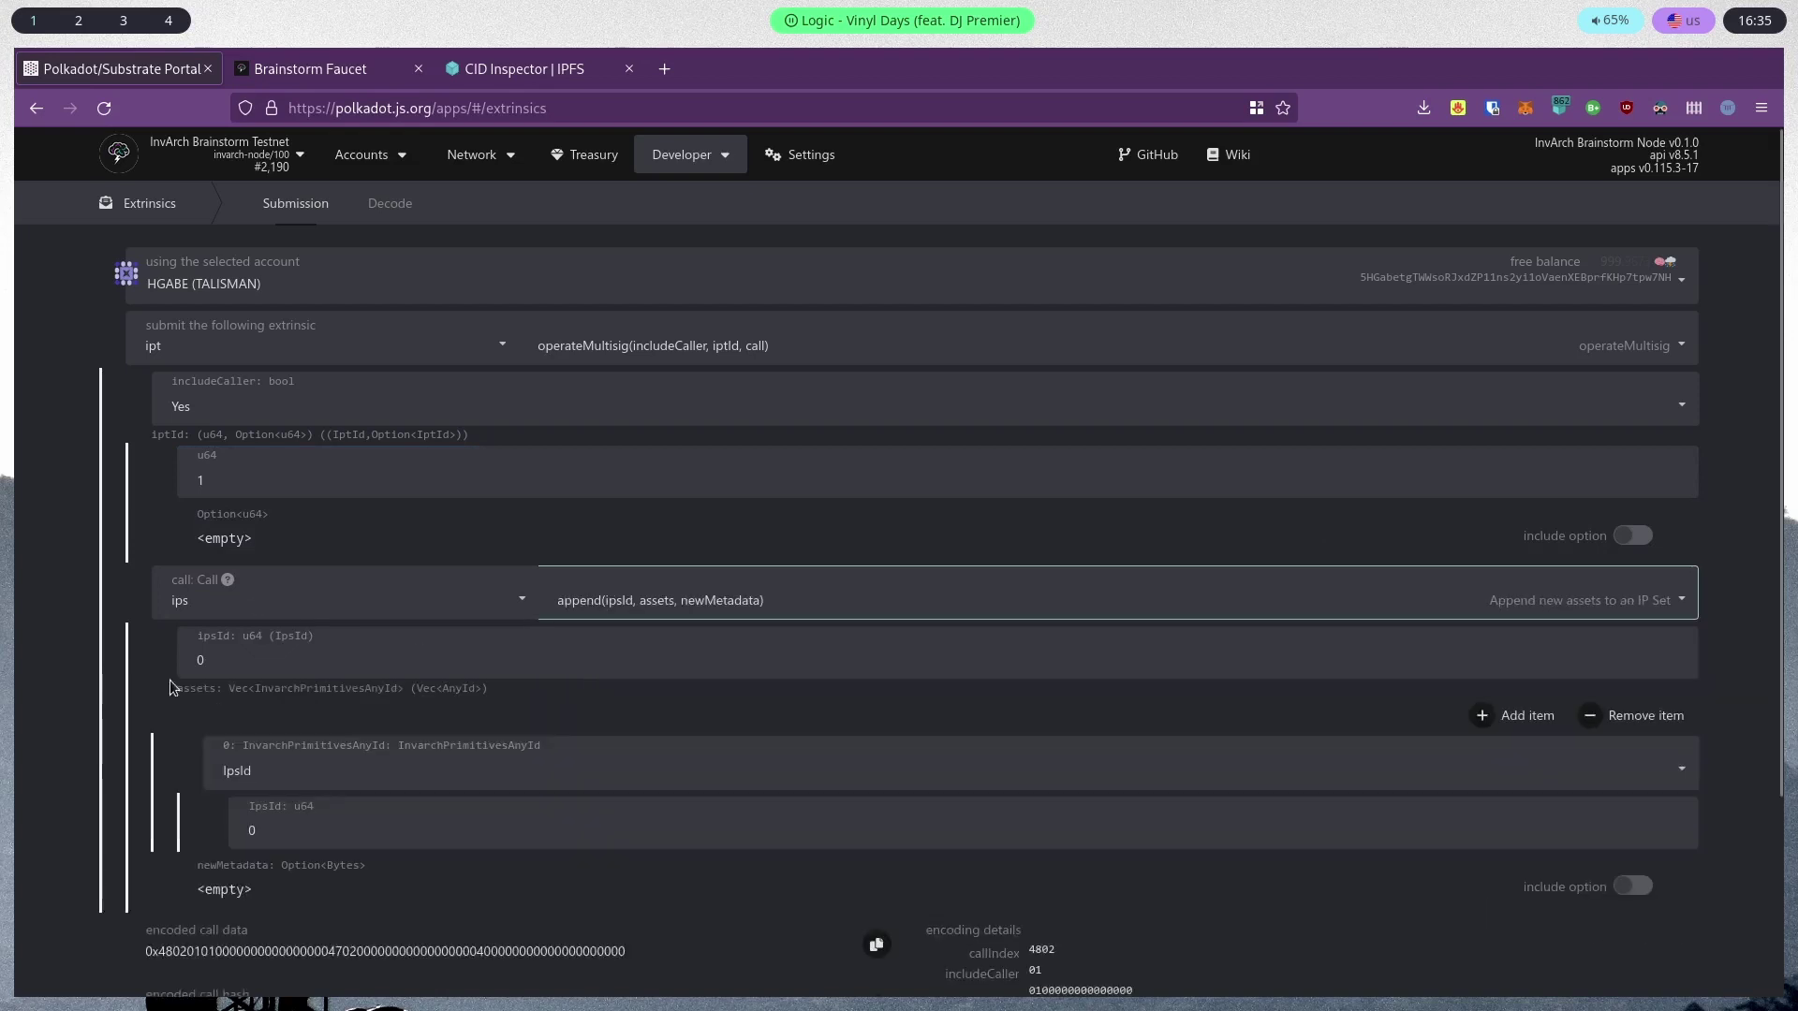
Set the append call's ipsId to 1 and its asset to type IpfId with value 8
click(171, 651)
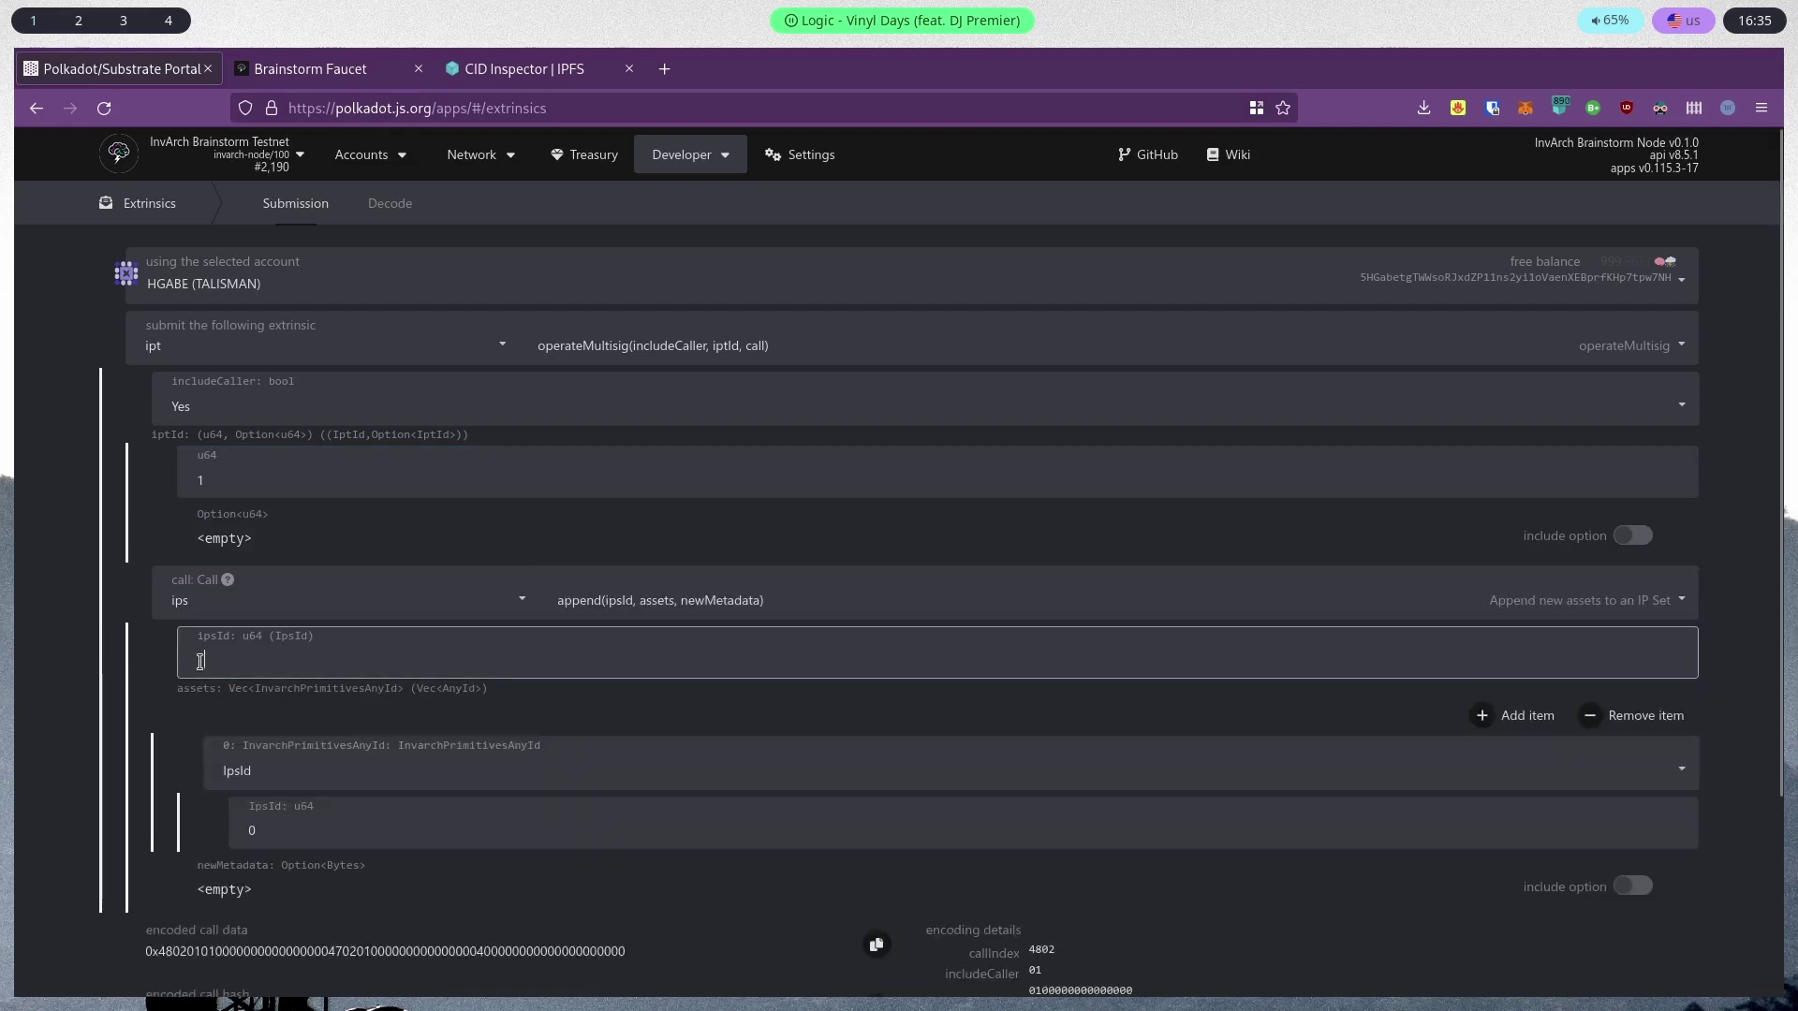
text(1)
click(276, 772)
click(269, 833)
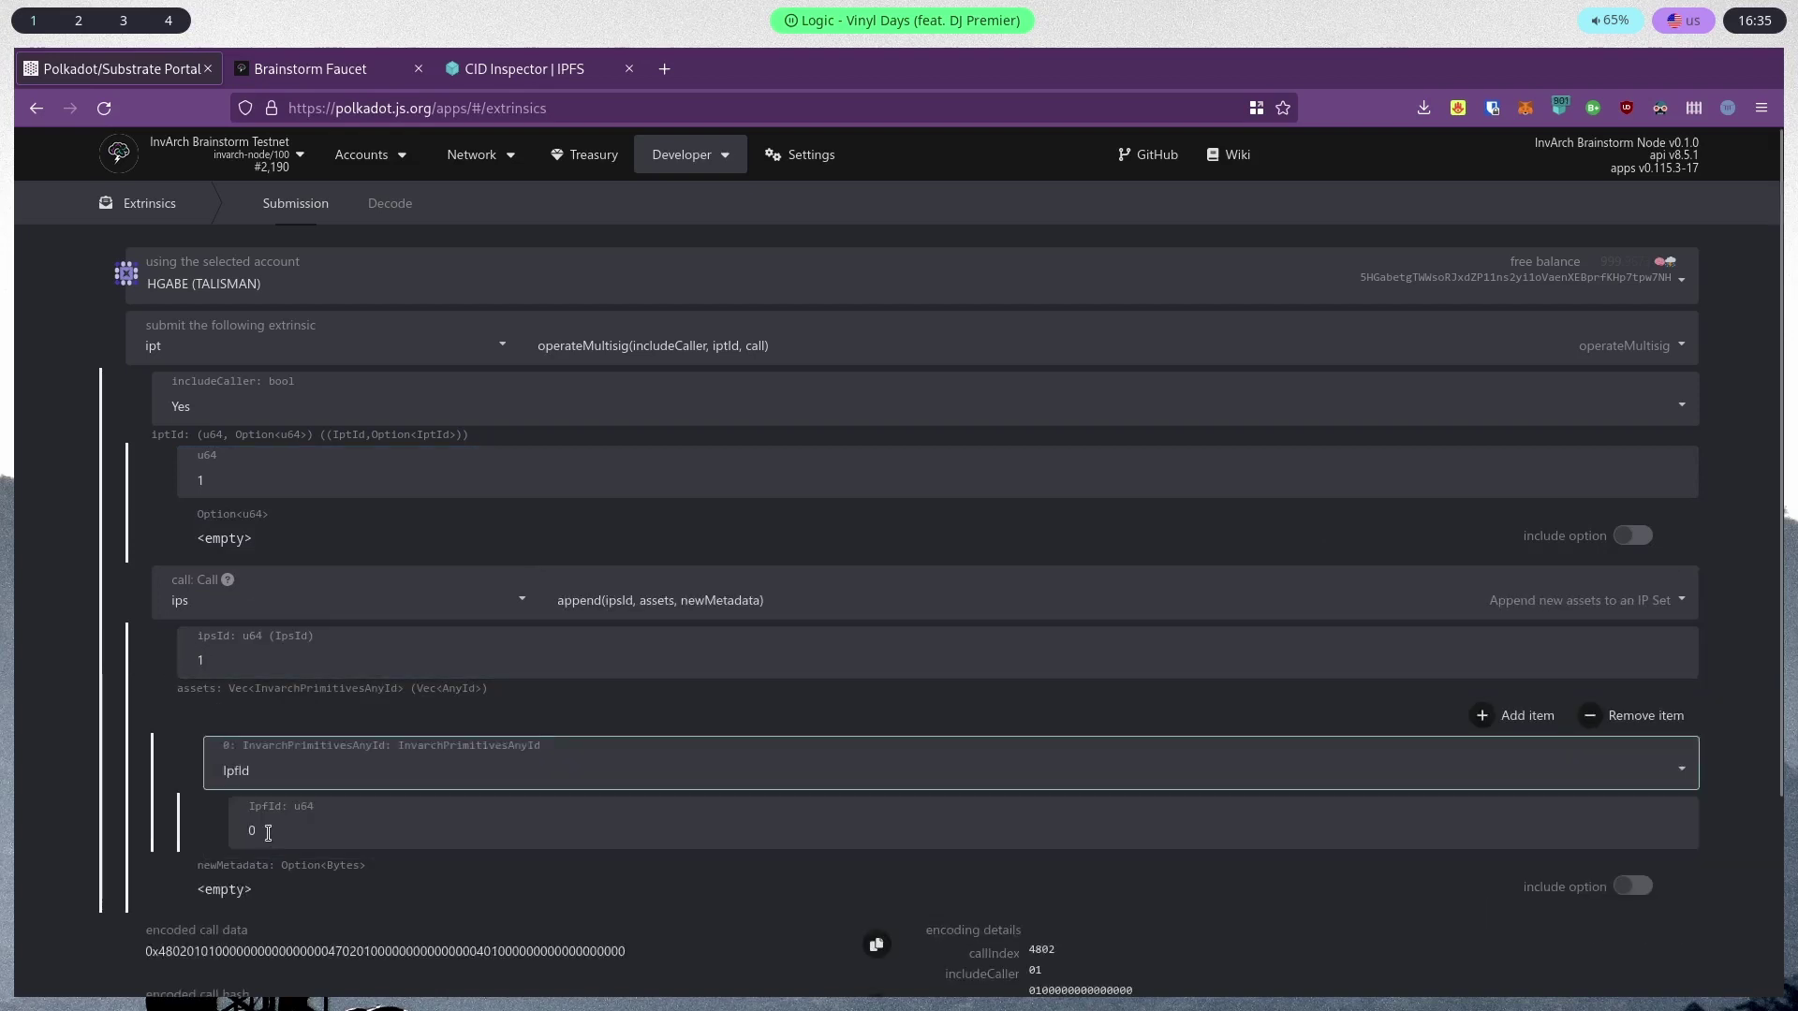
scroll(269, 833, down, 2)
click(286, 638)
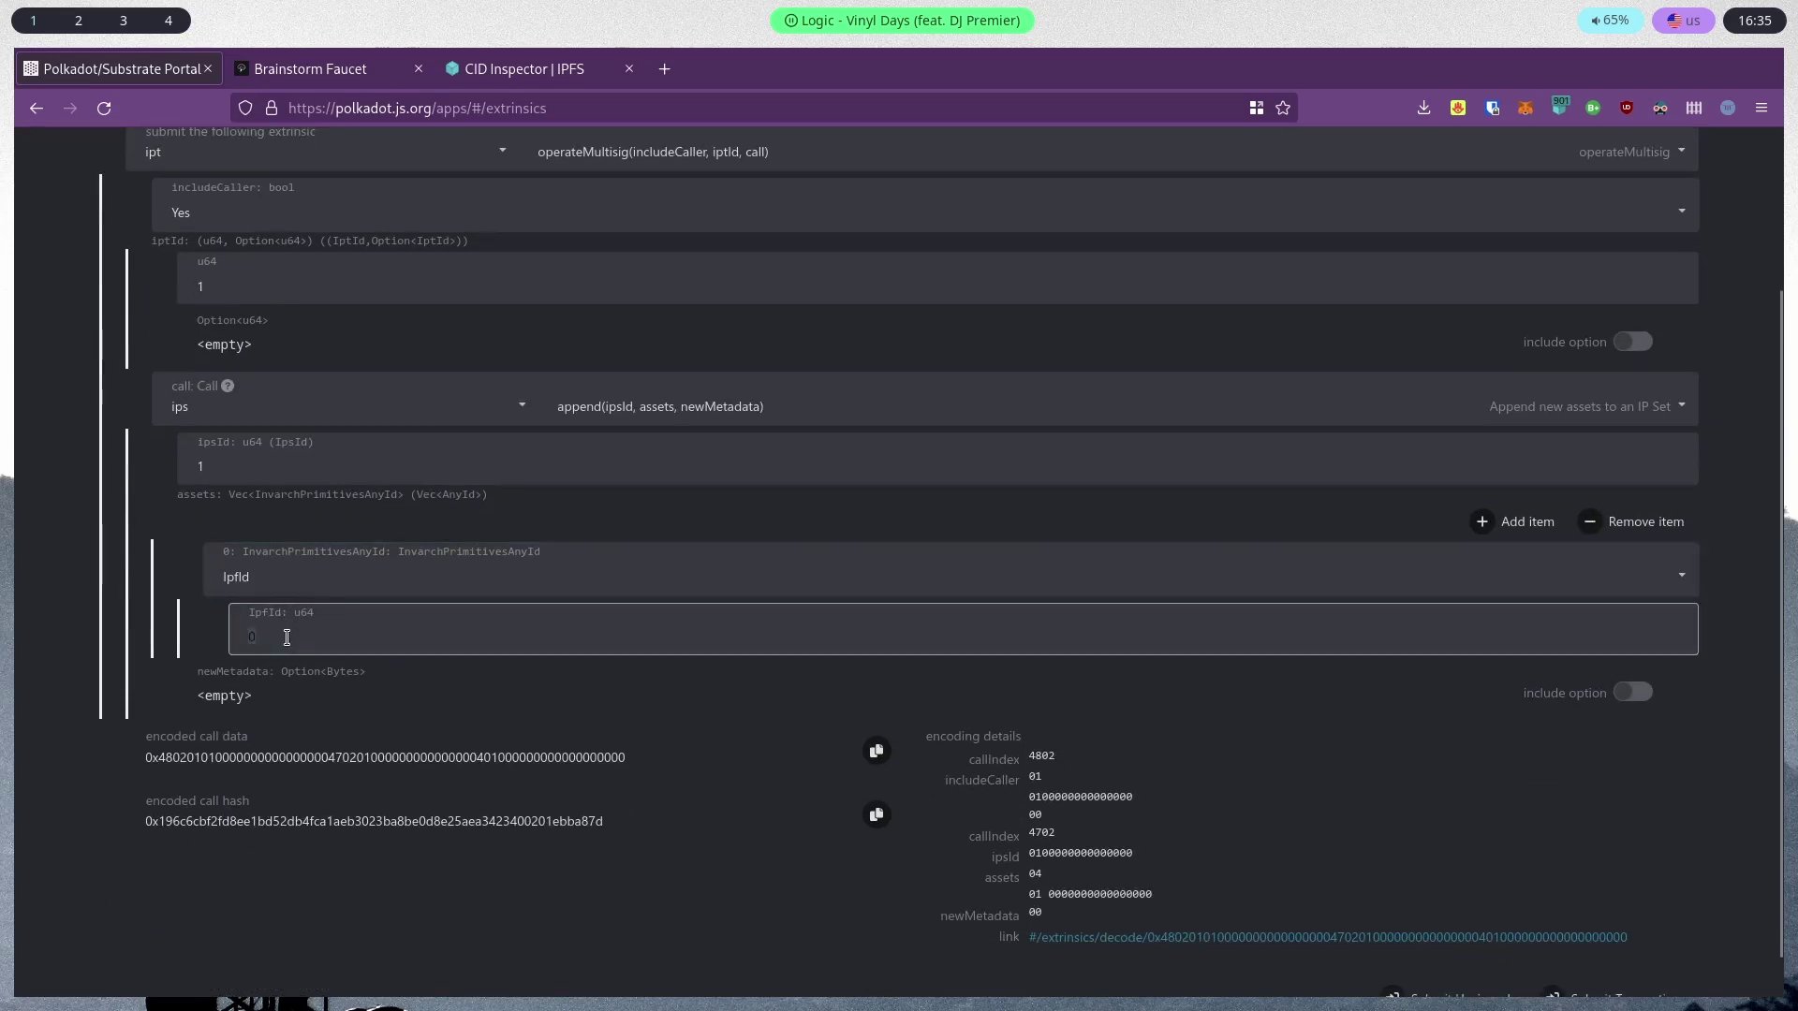
text(8)
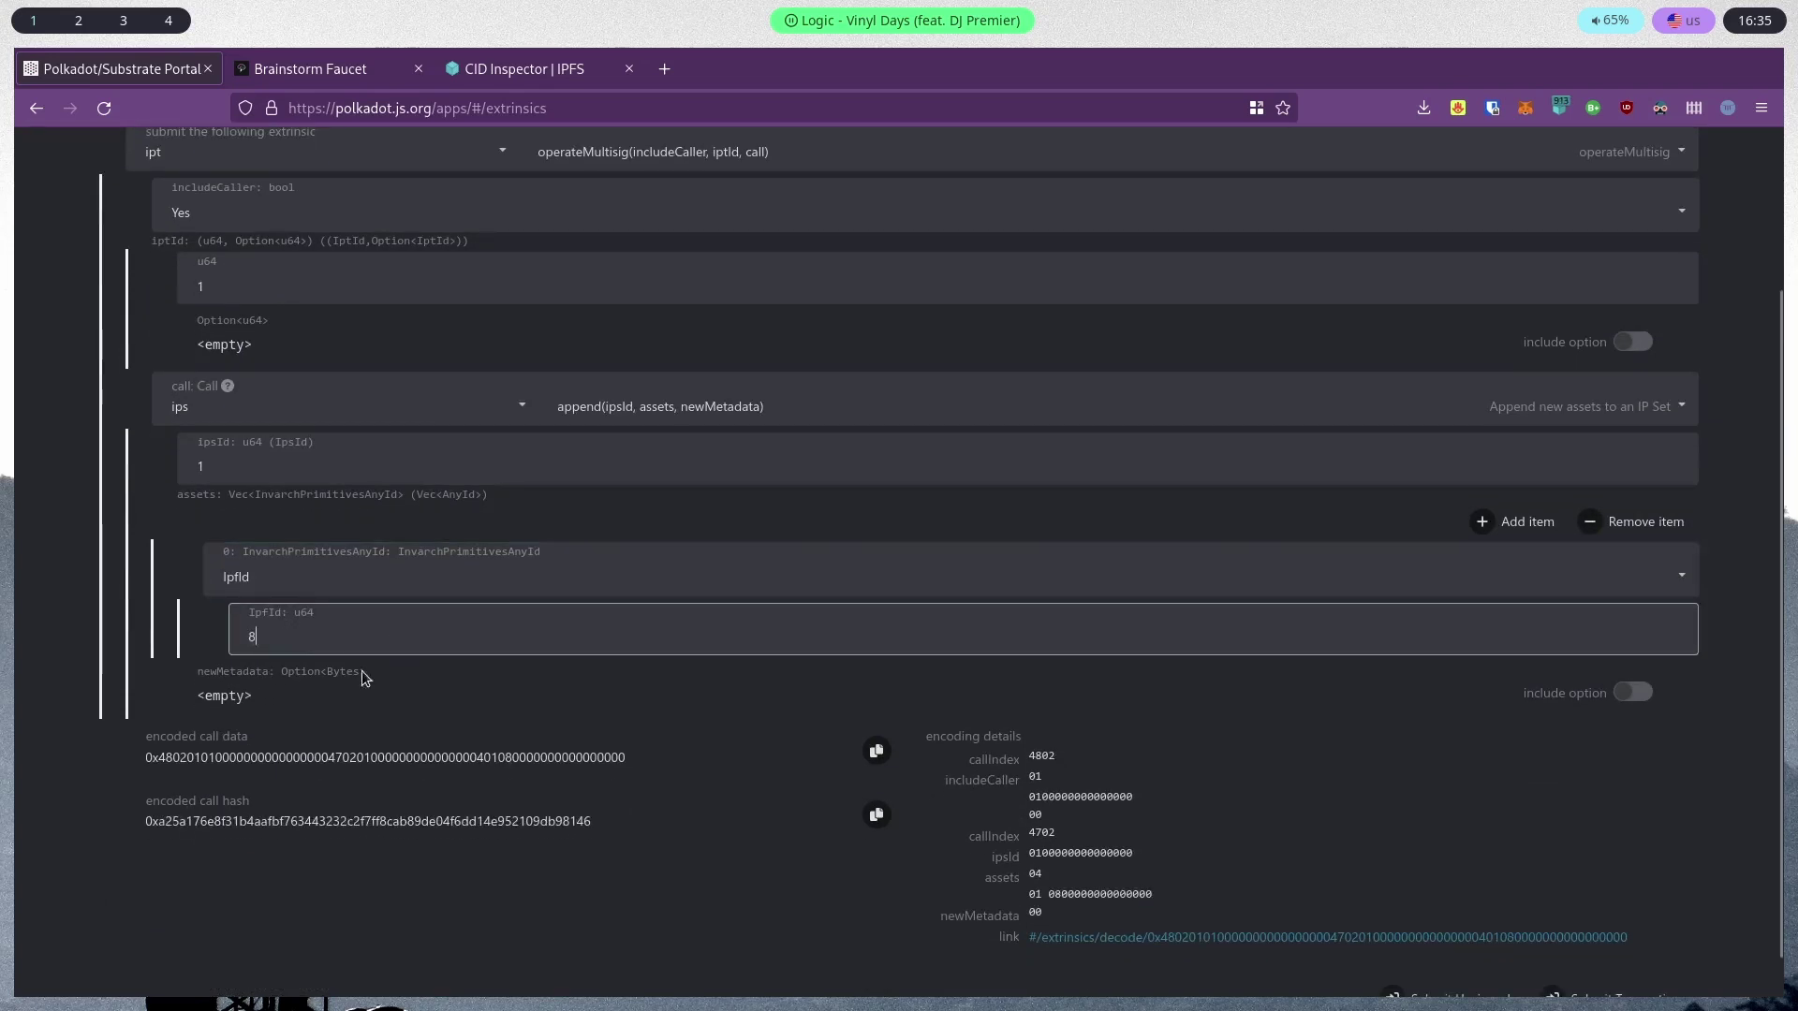
Submit the operateMultisig extrinsic as a signed transaction and approve it in the wallet
scroll(725, 833, down, 1)
click(1612, 953)
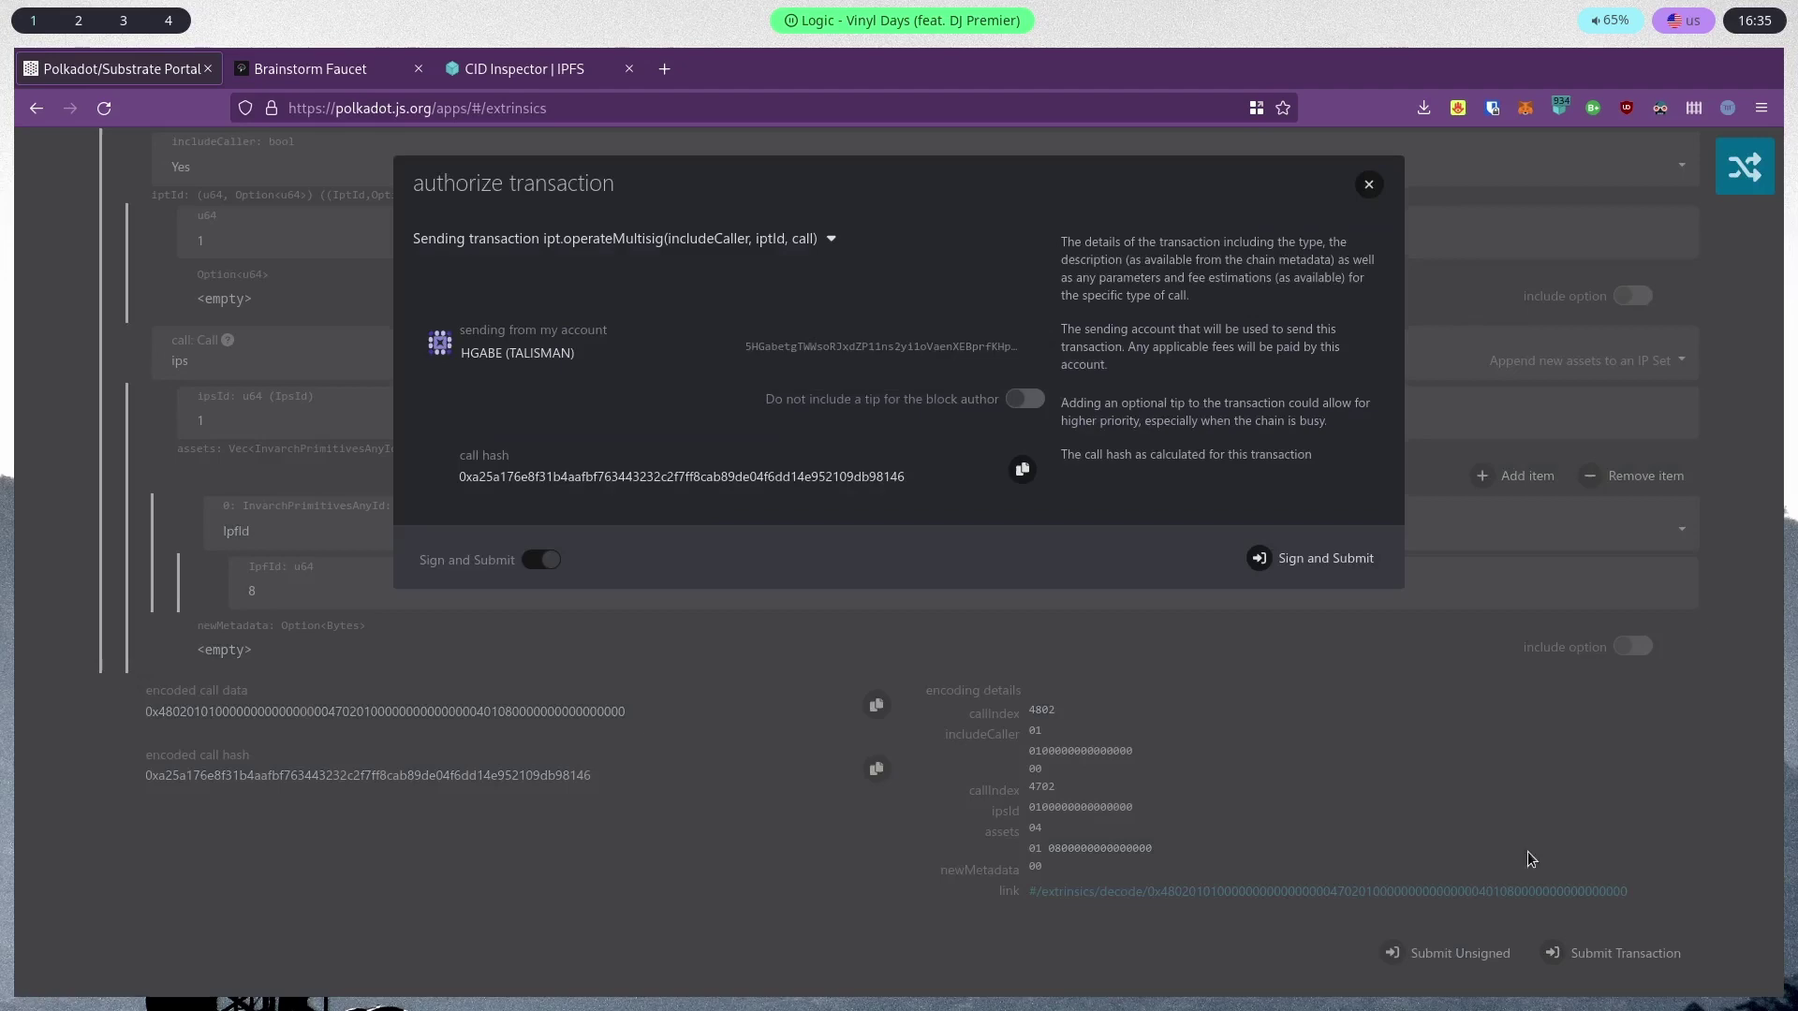
click(1325, 558)
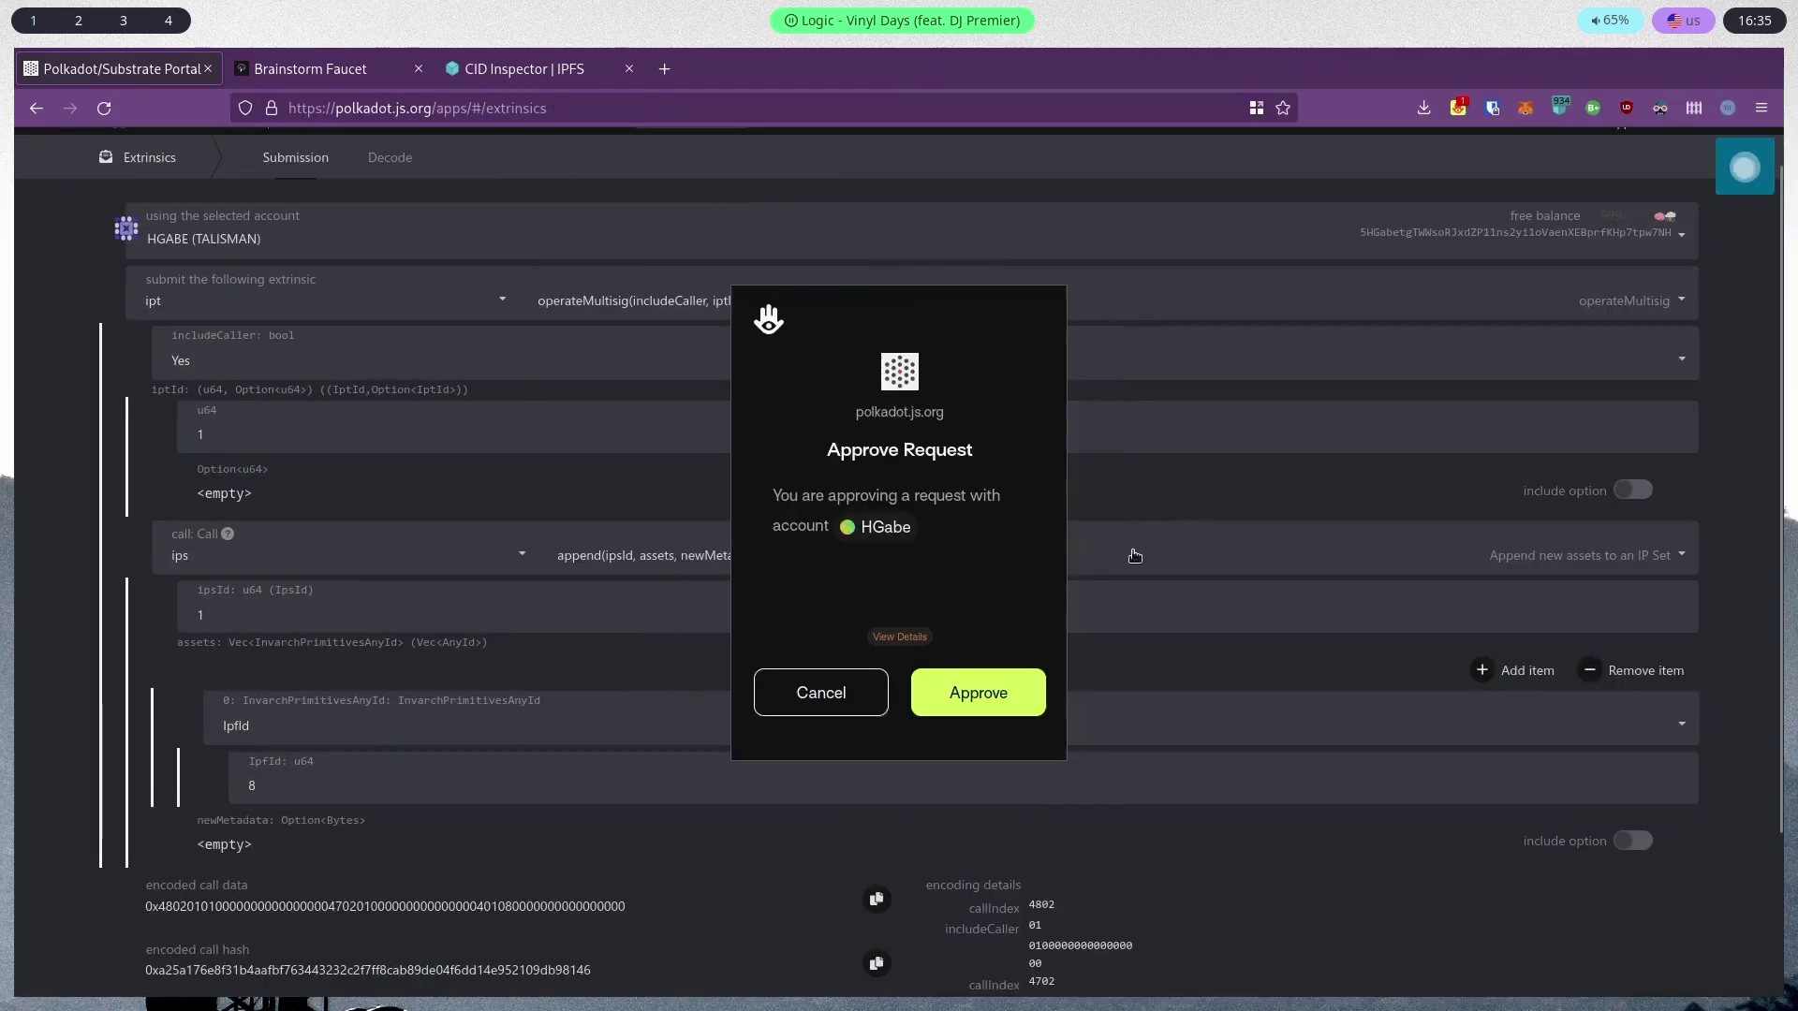
click(977, 692)
Examine the new ipt.MultisigExecuted and ips.Appended events in the explorer's recent events
scroll(634, 418, up, 1)
click(495, 191)
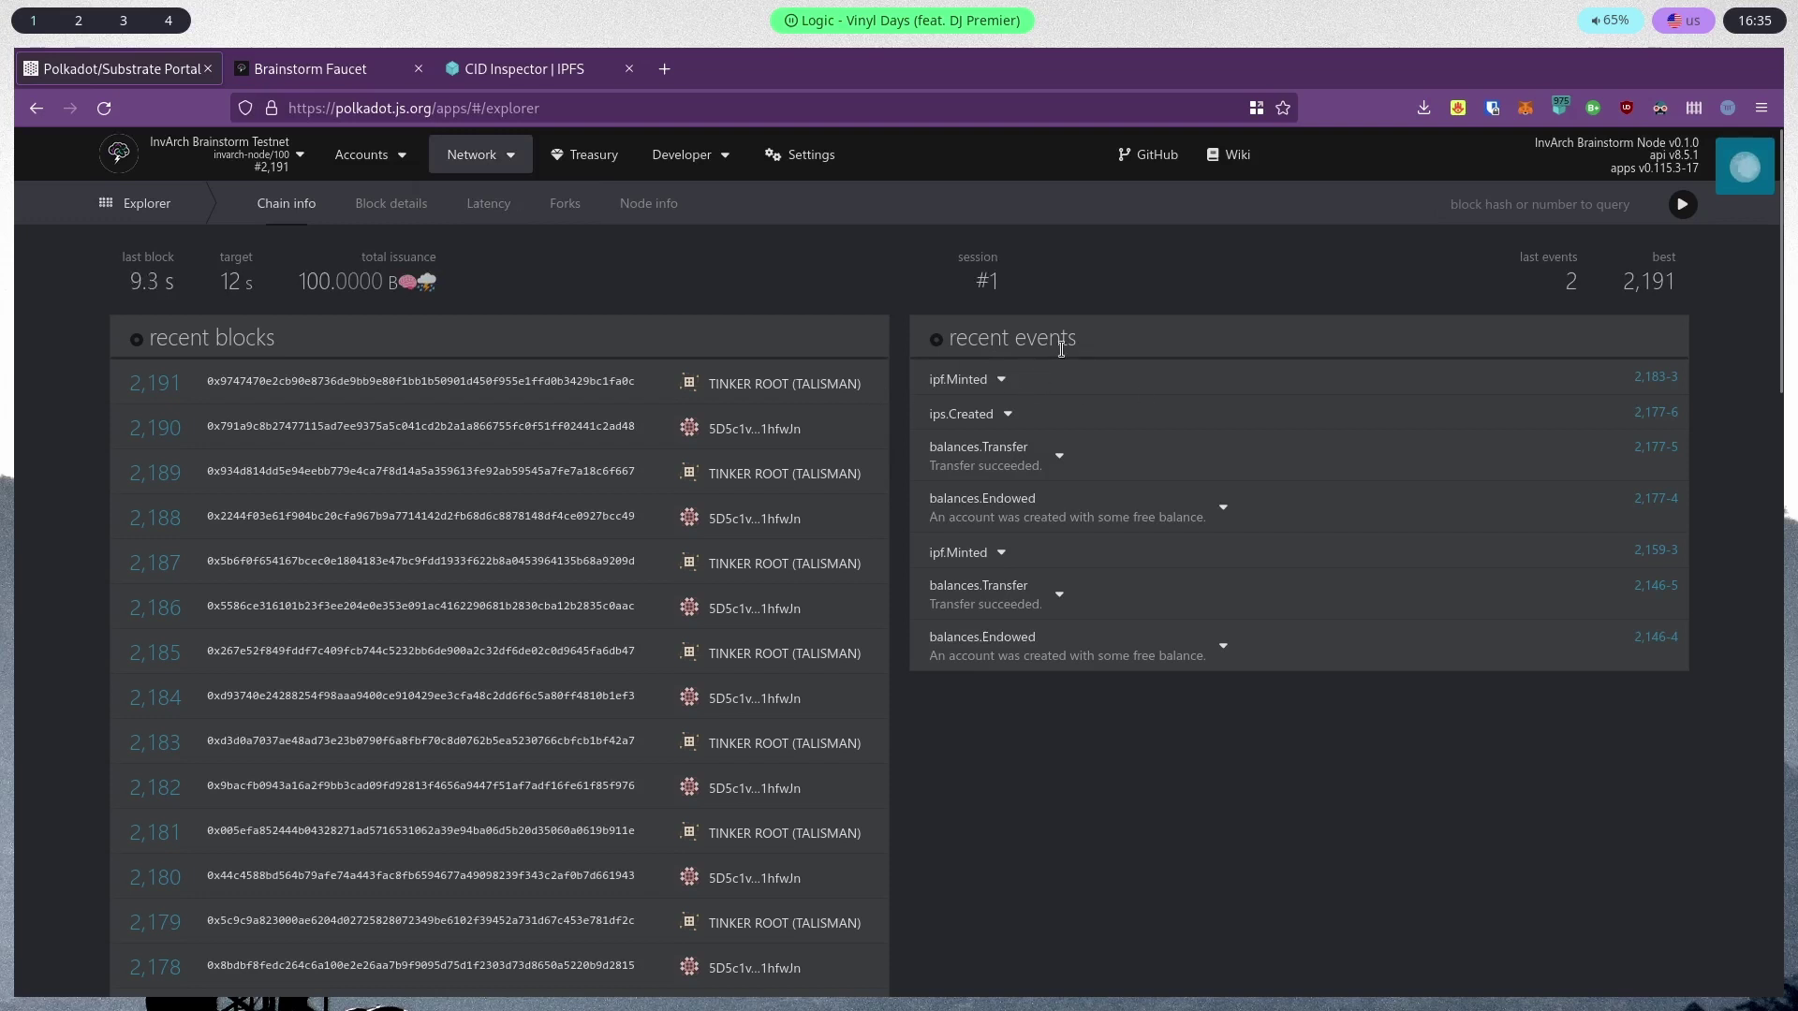
click(951, 384)
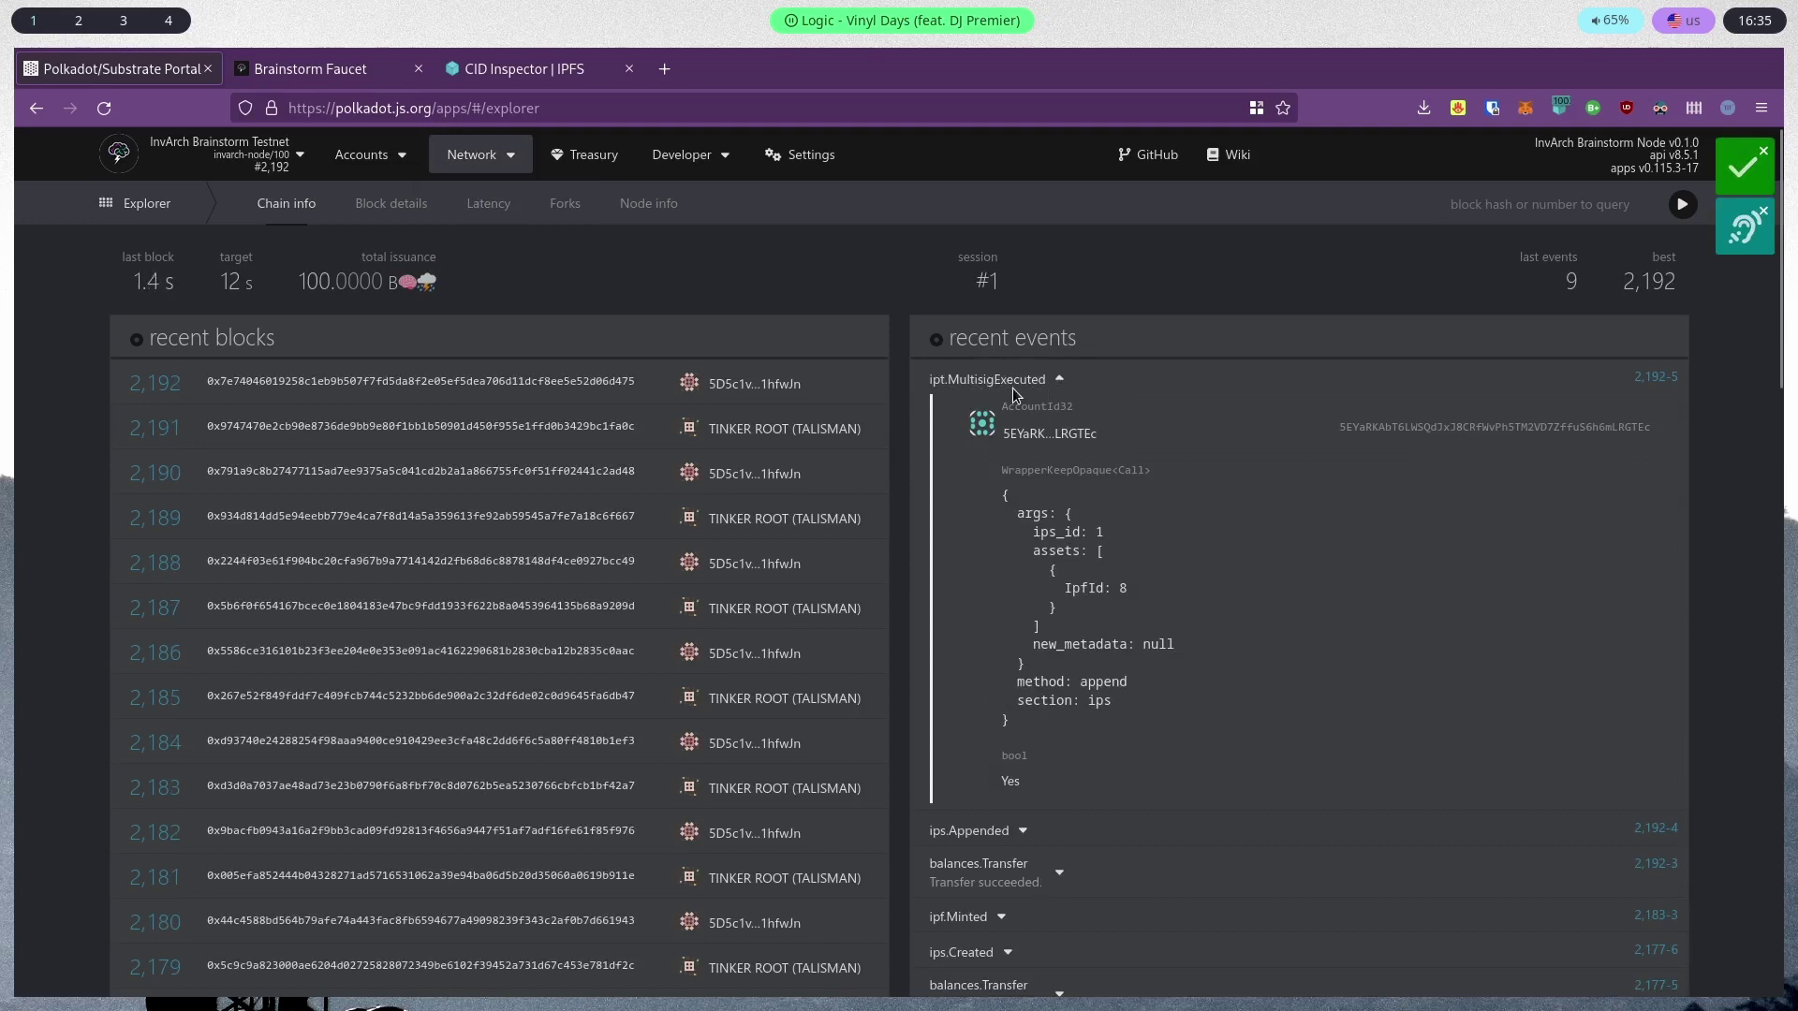
click(1013, 388)
click(975, 413)
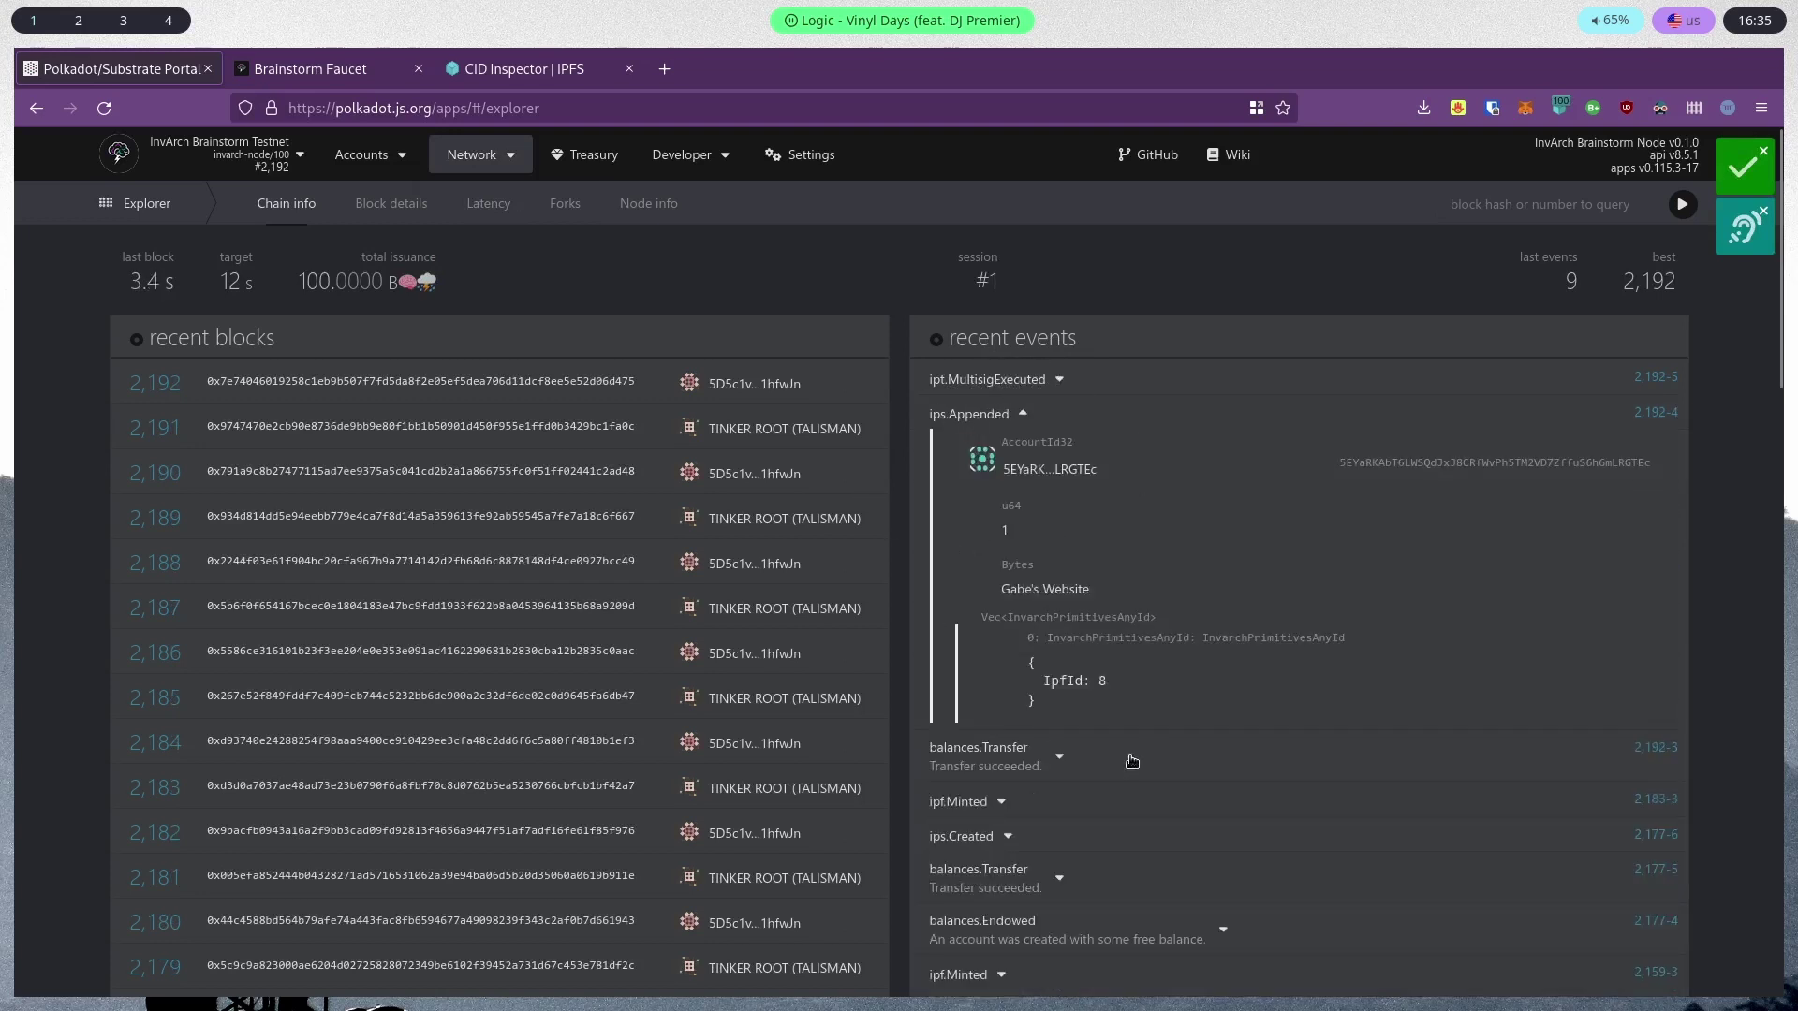
mouse_move(1050, 693)
mouse_down()
mouse_move(1030, 674)
mouse_move(1077, 690)
mouse_up()
Query the chain state's ips.ipsStorage for IP Set 1 and inspect its list of IPFs
mouse_move(682, 155)
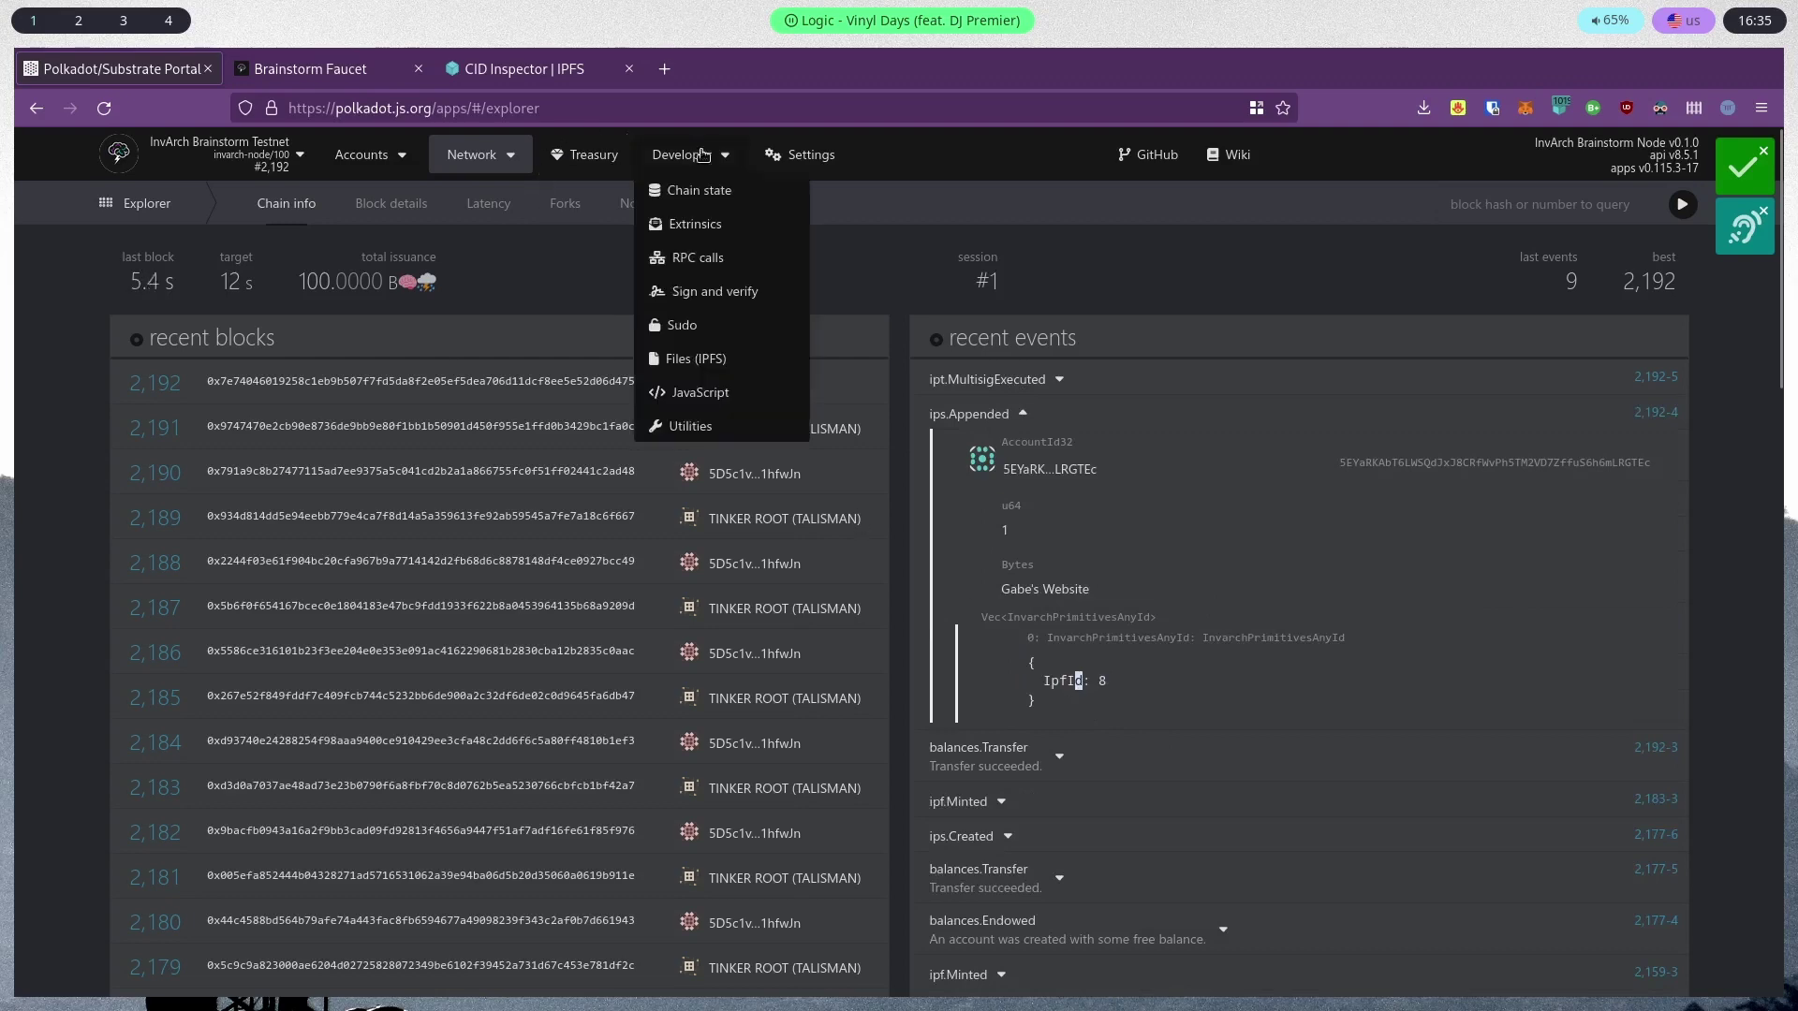
click(693, 185)
click(184, 292)
scroll(183, 438, up, 3)
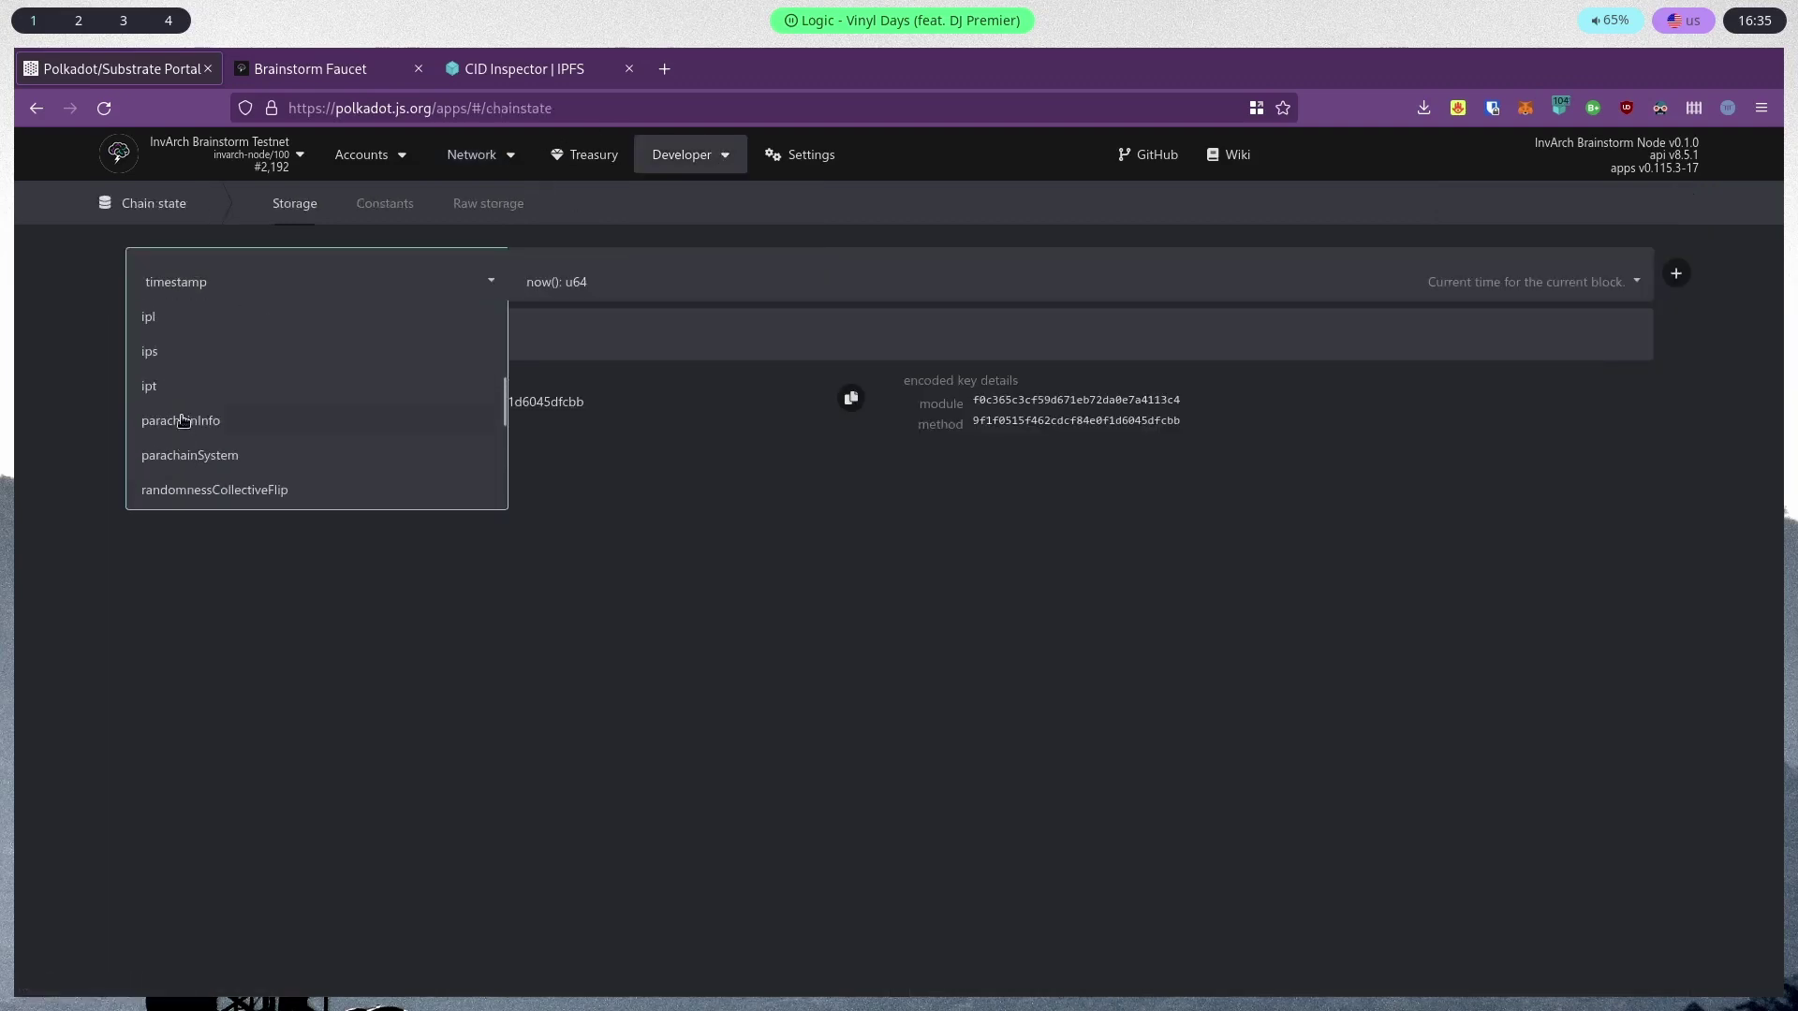
click(186, 422)
click(613, 297)
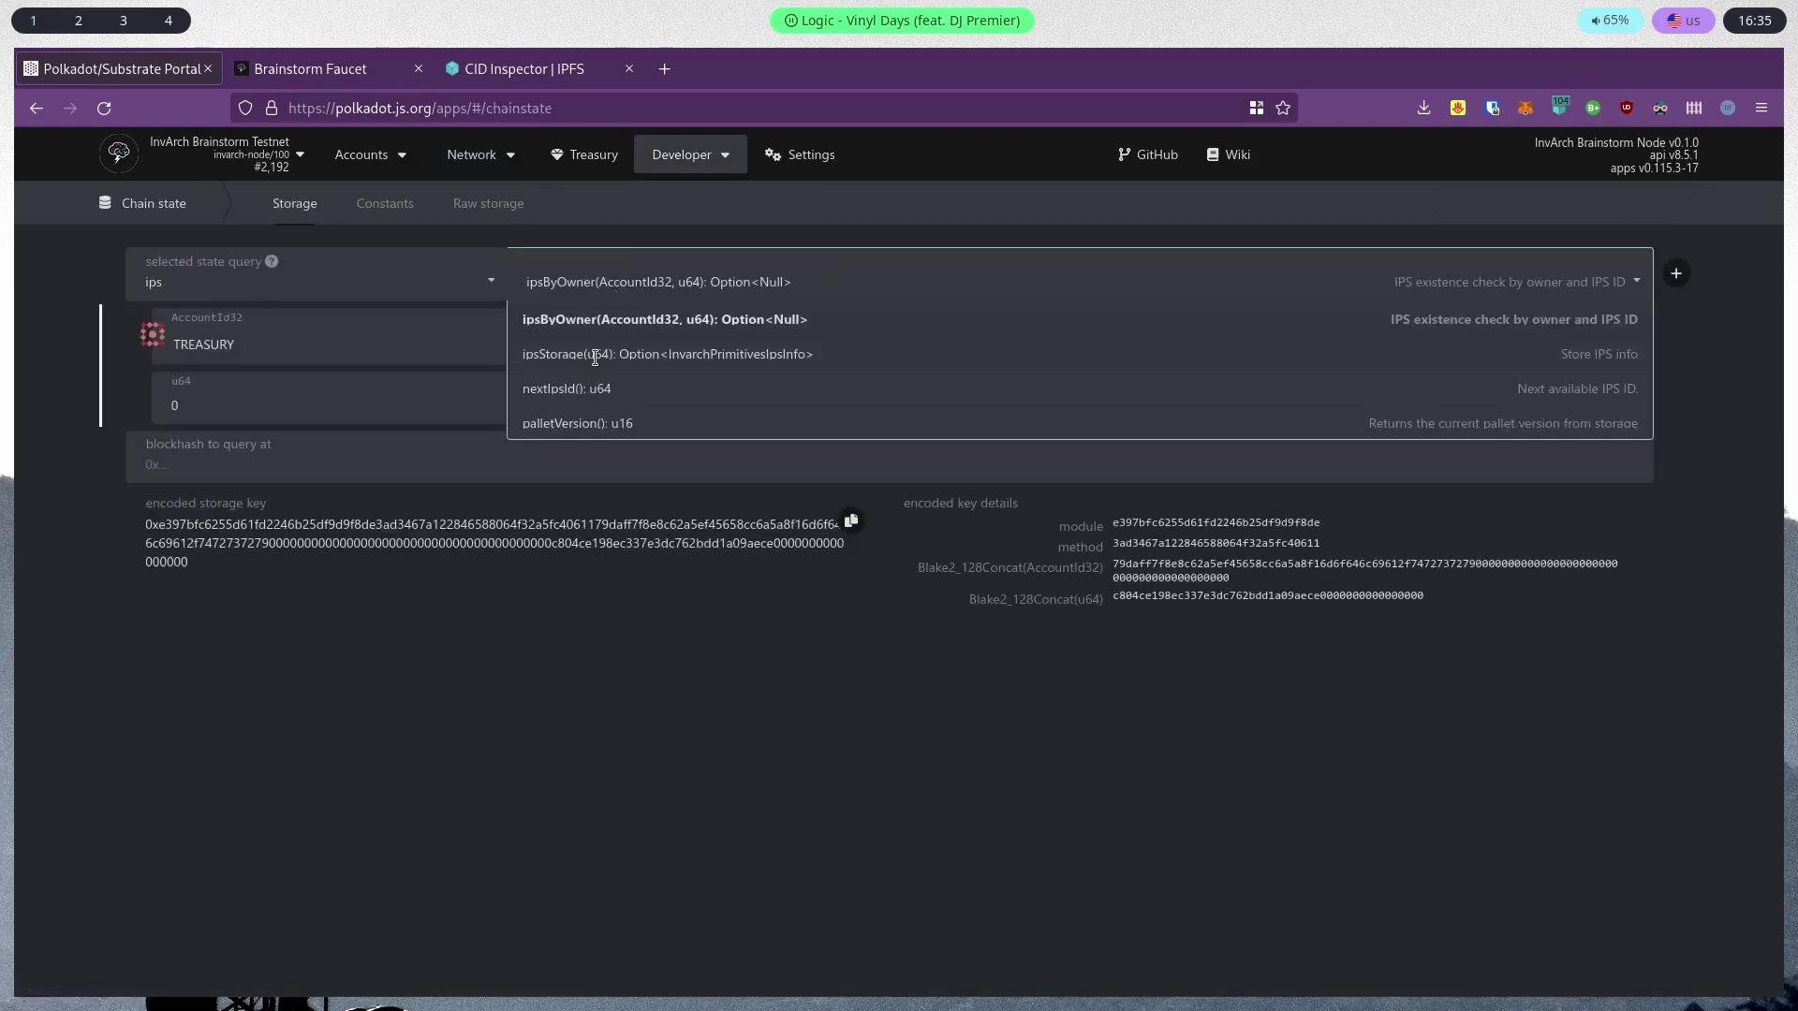
click(598, 354)
text(1)
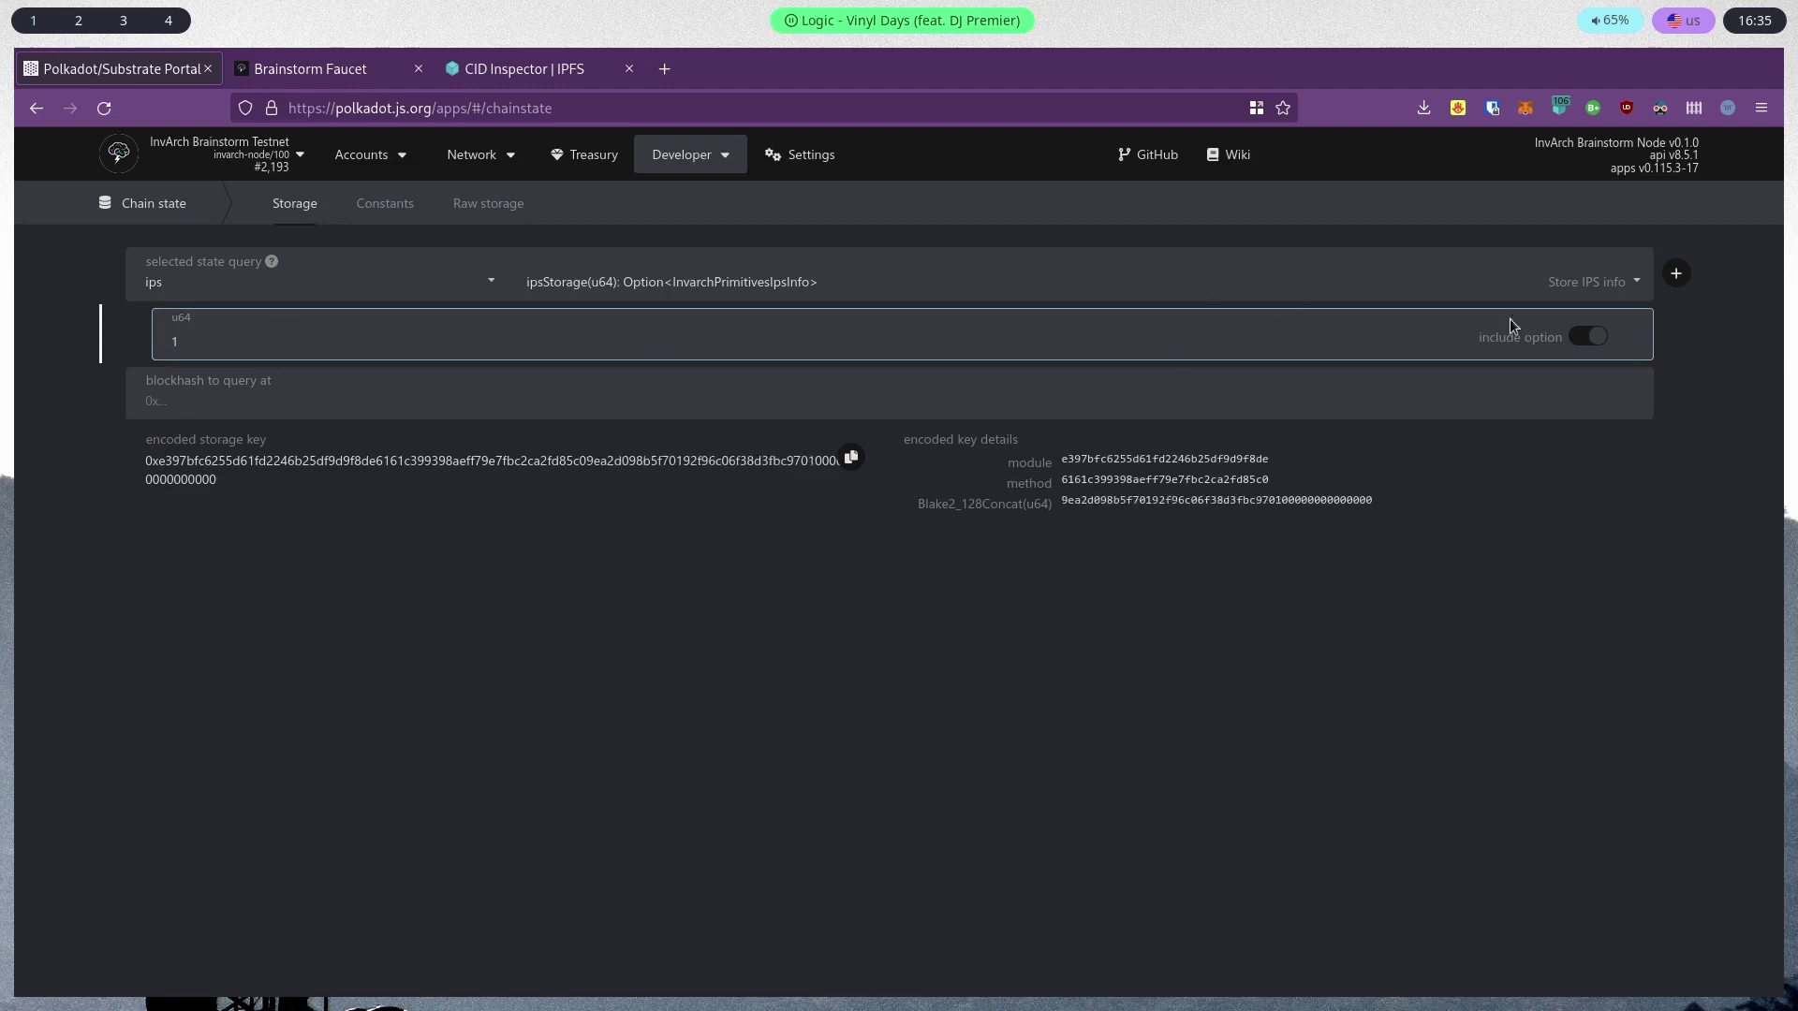
click(1676, 273)
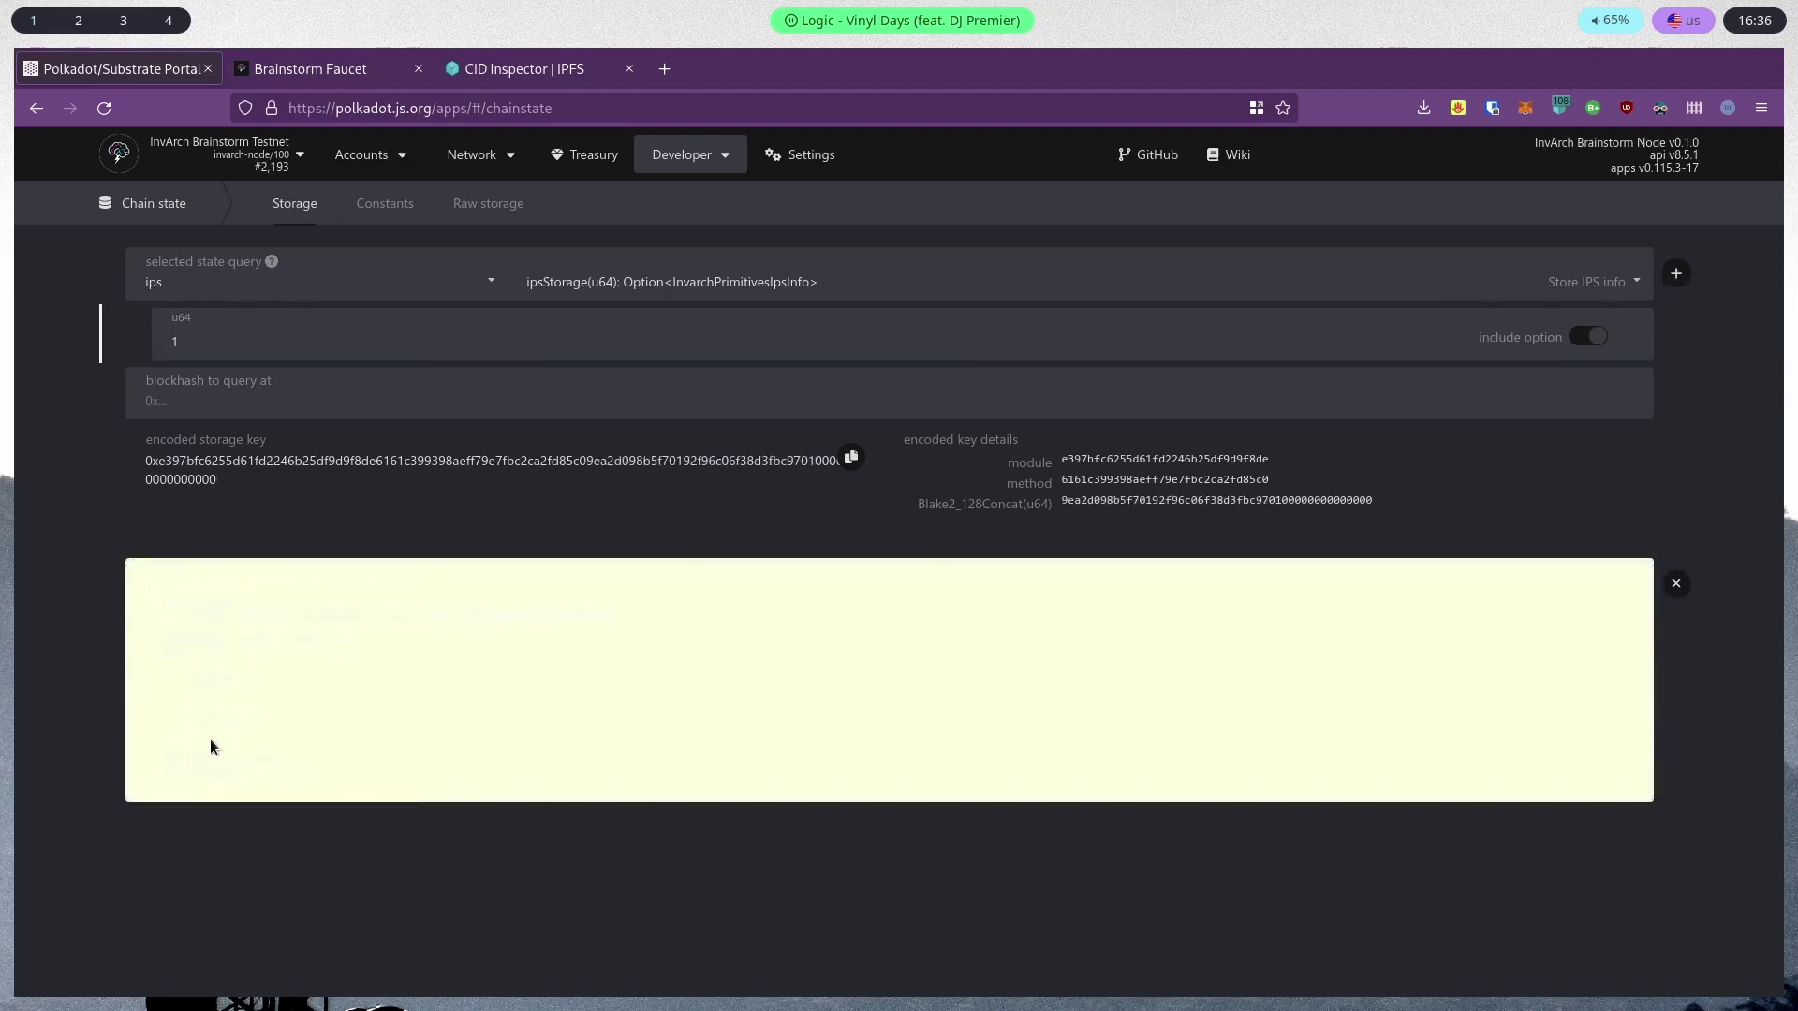
drag(210, 746, 135, 716)
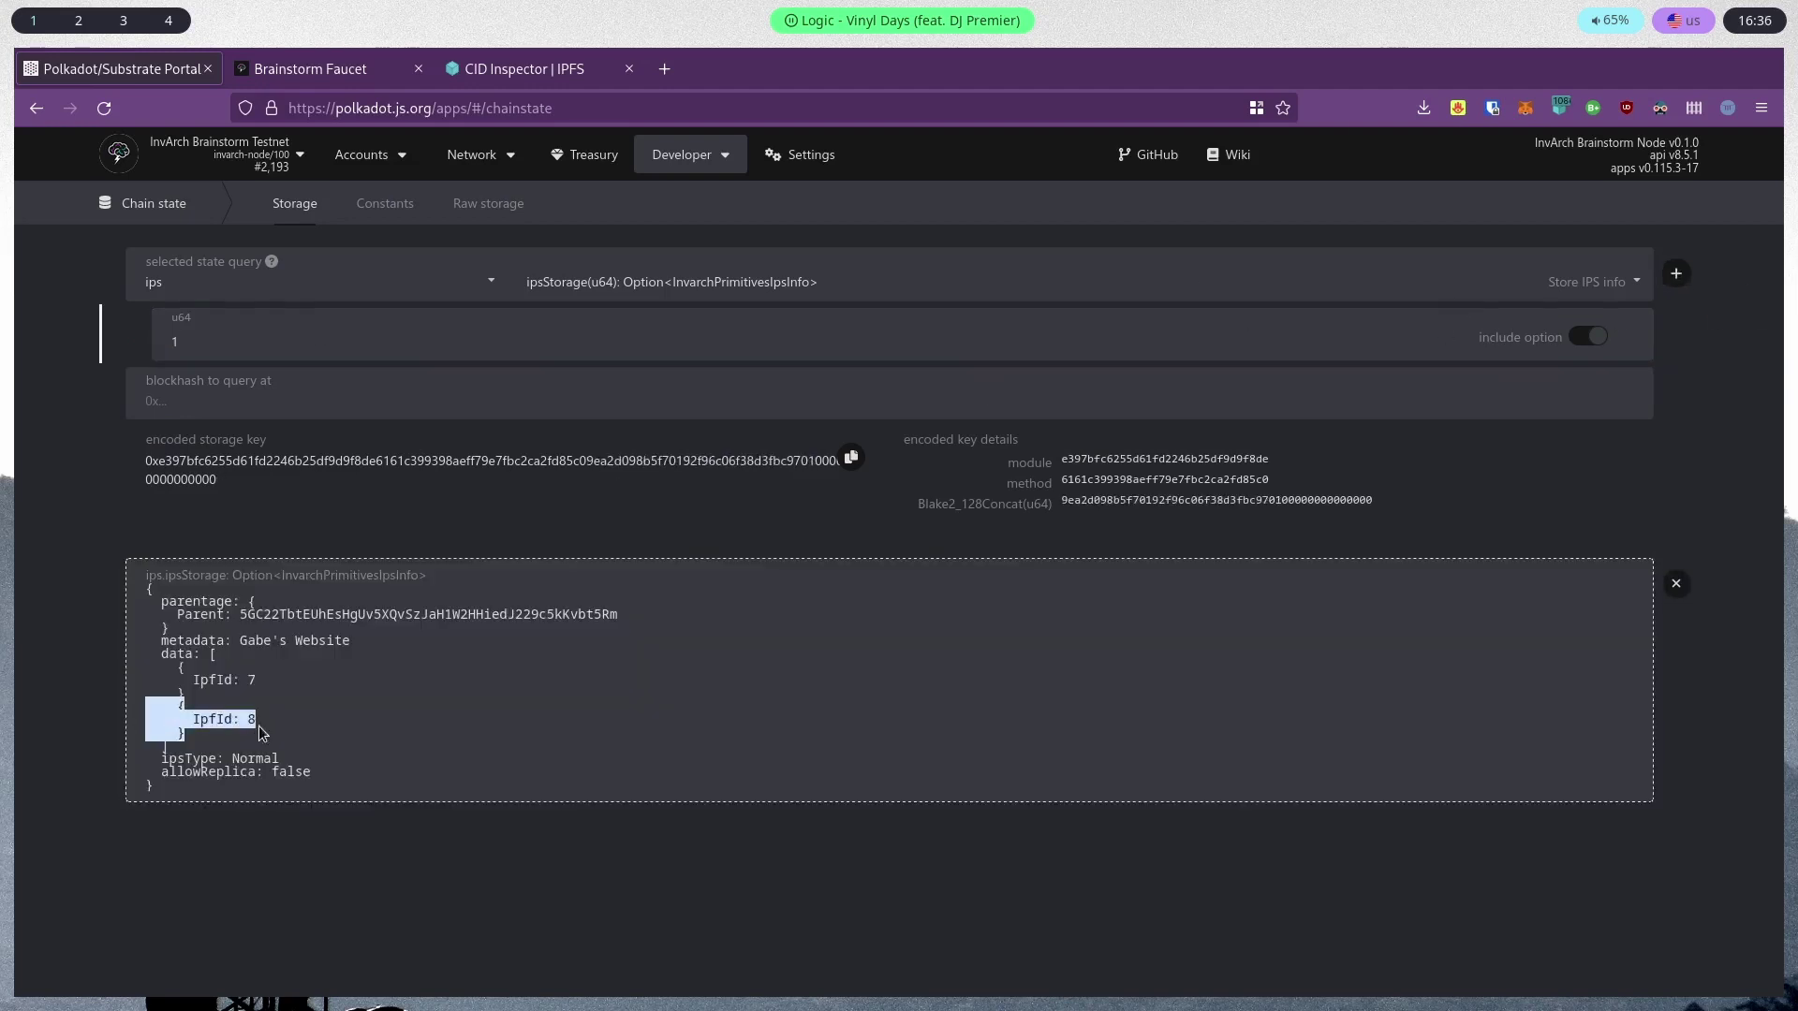
click(310, 744)
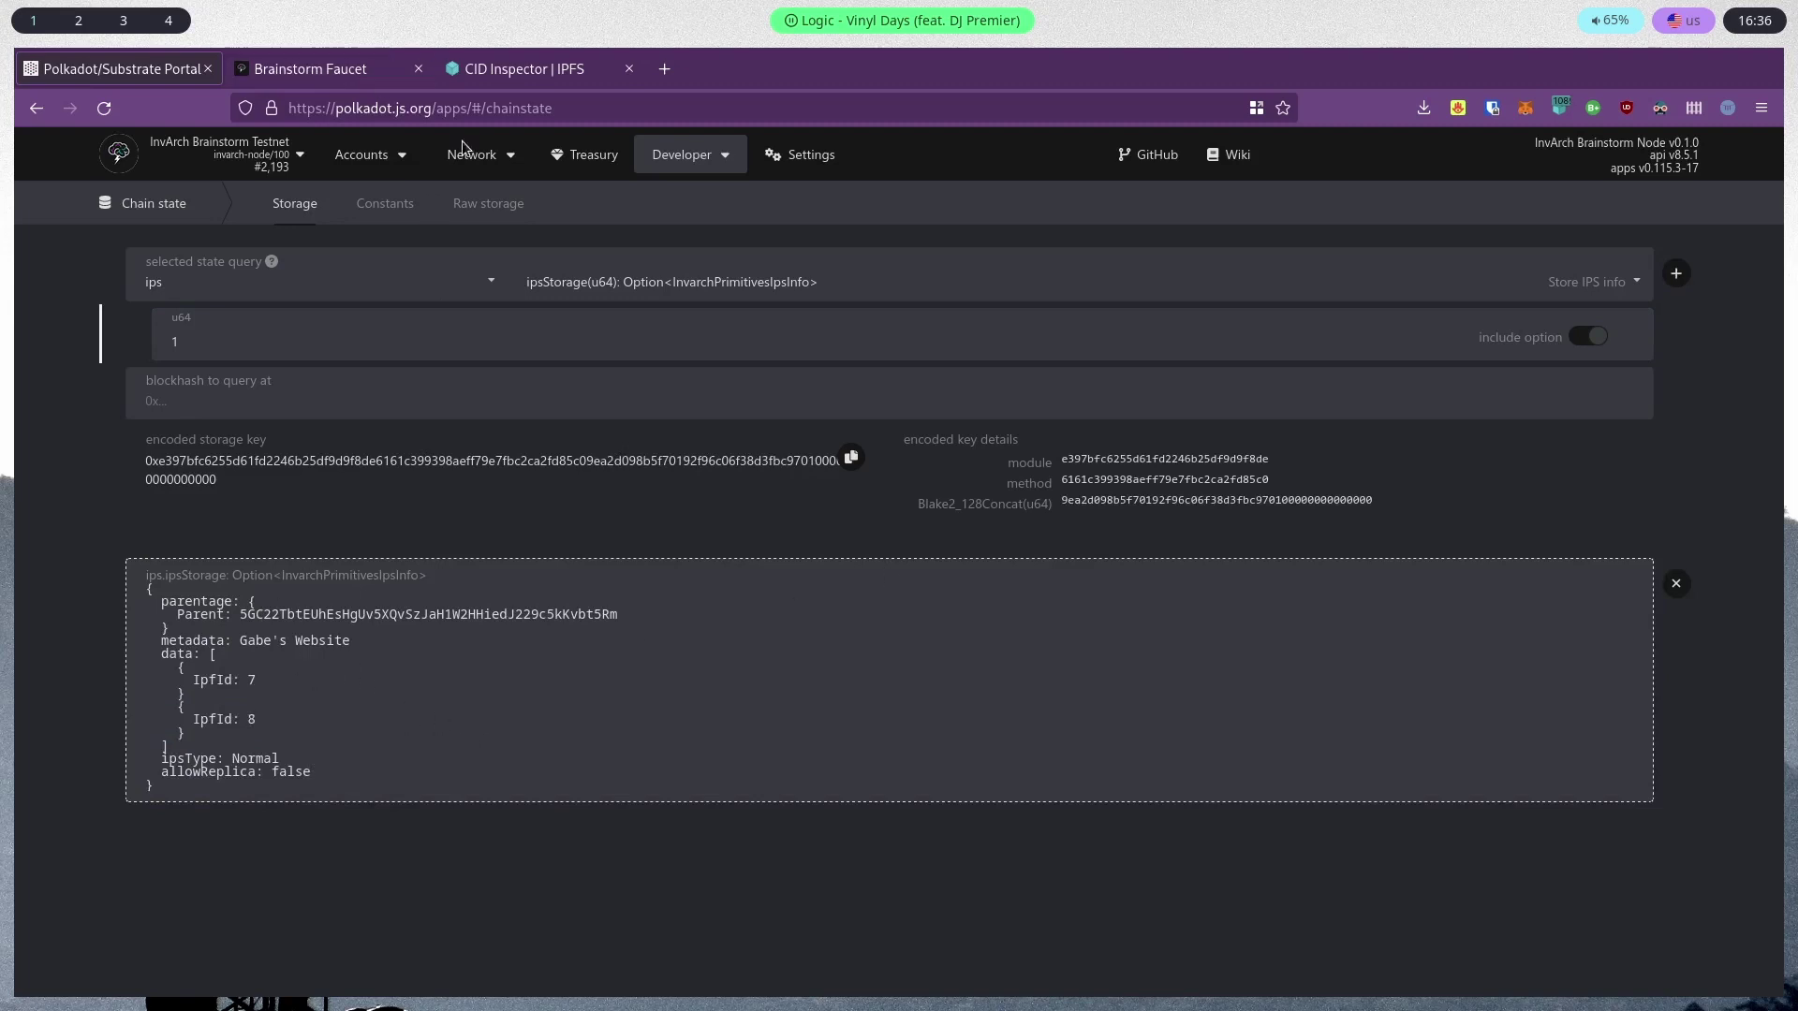
Go to the extrinsics submission page and select the ipt pallet for a new extrinsic
mouse_move(682, 155)
click(702, 224)
click(187, 363)
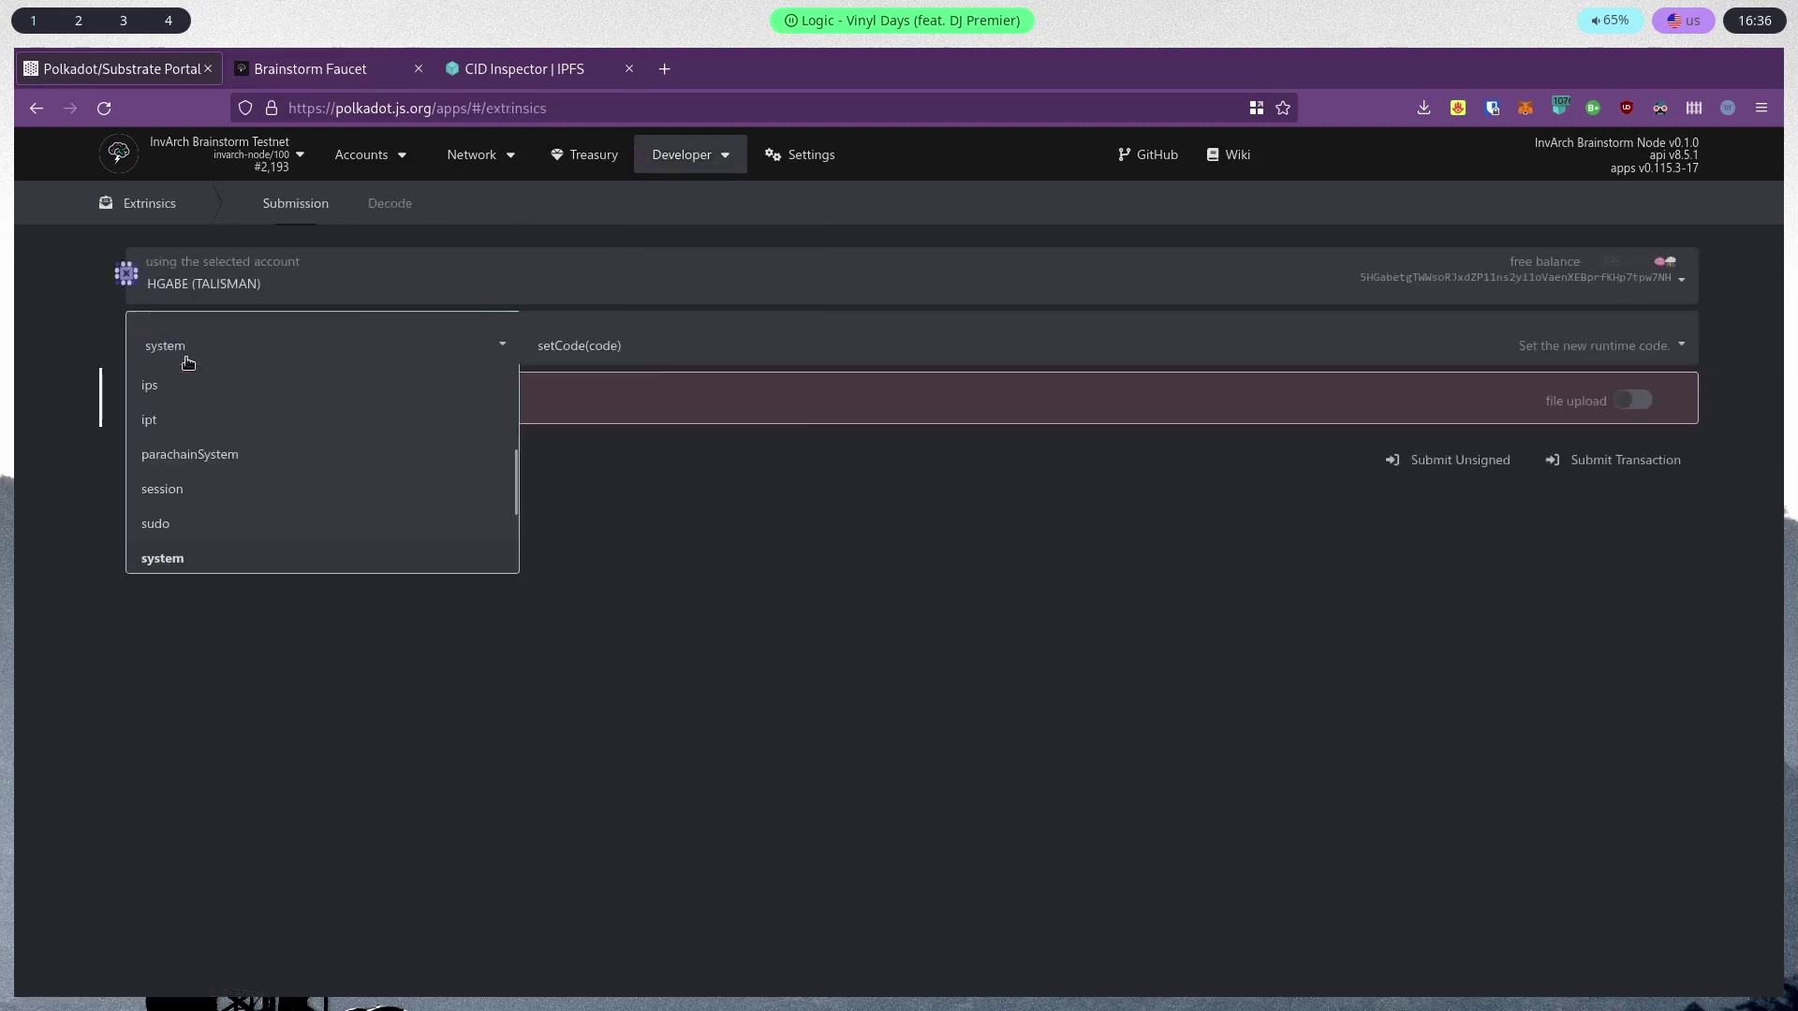
click(206, 421)
click(594, 357)
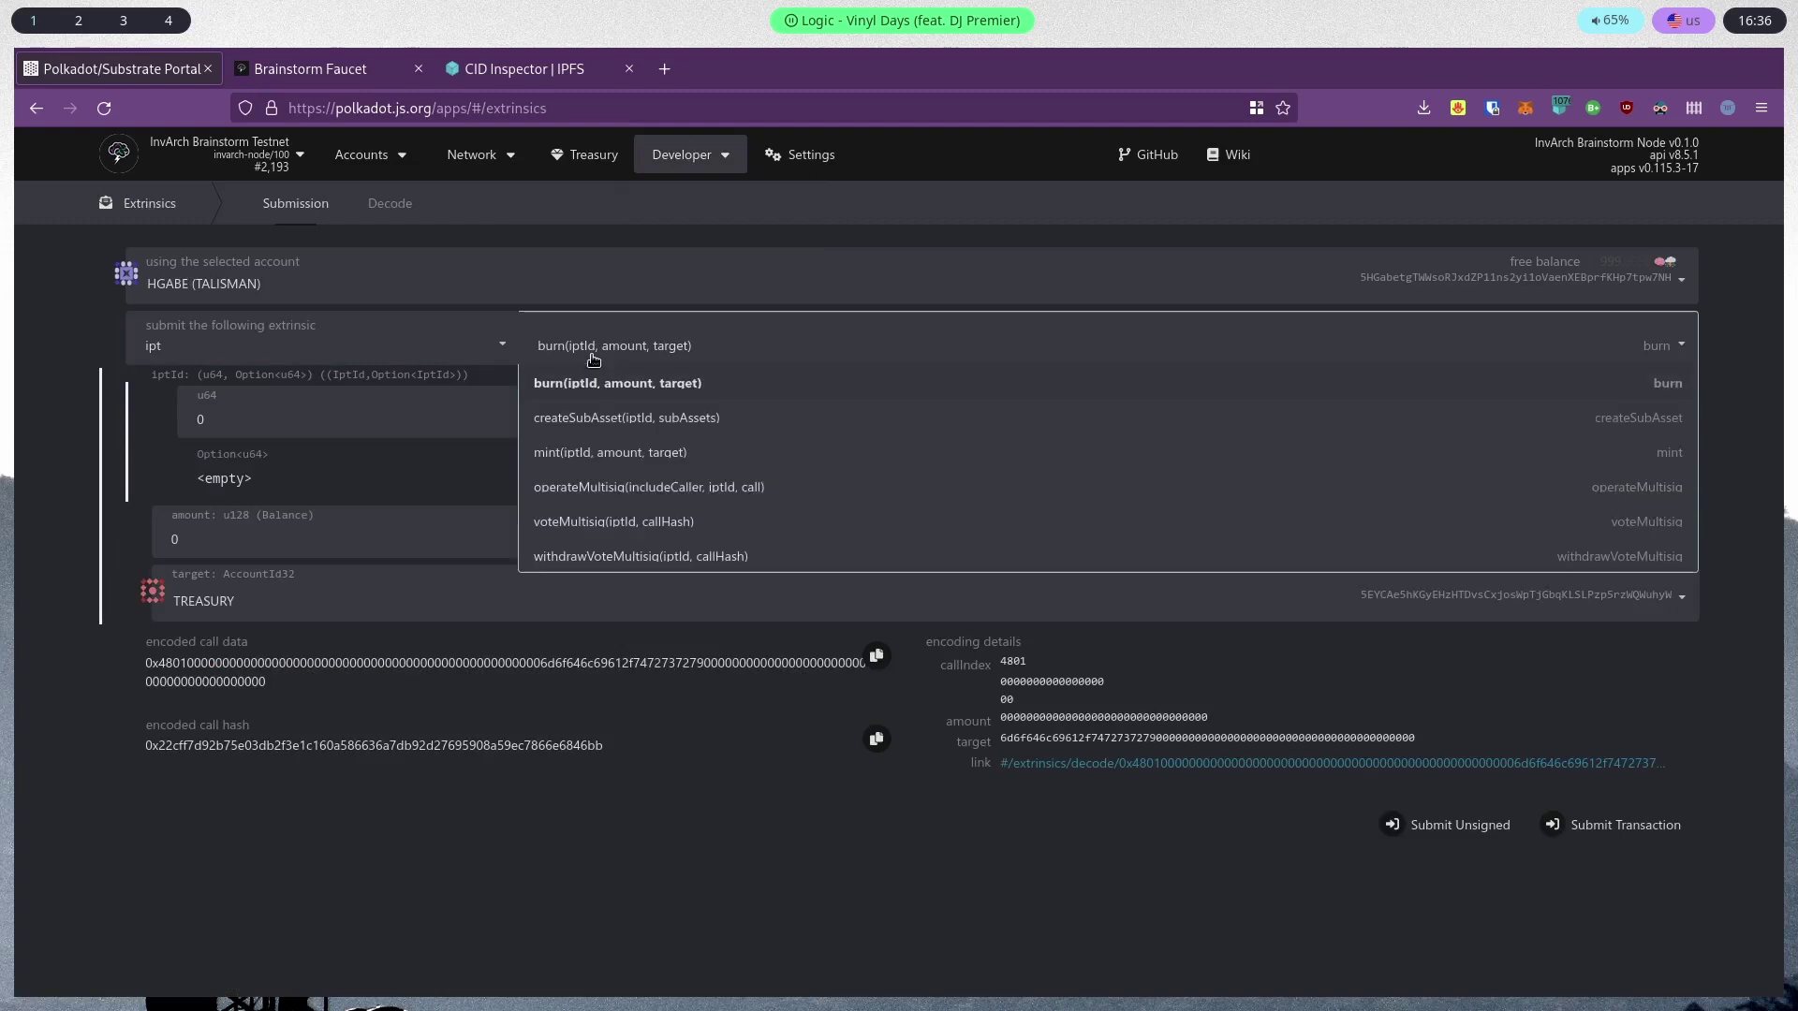
click(652, 418)
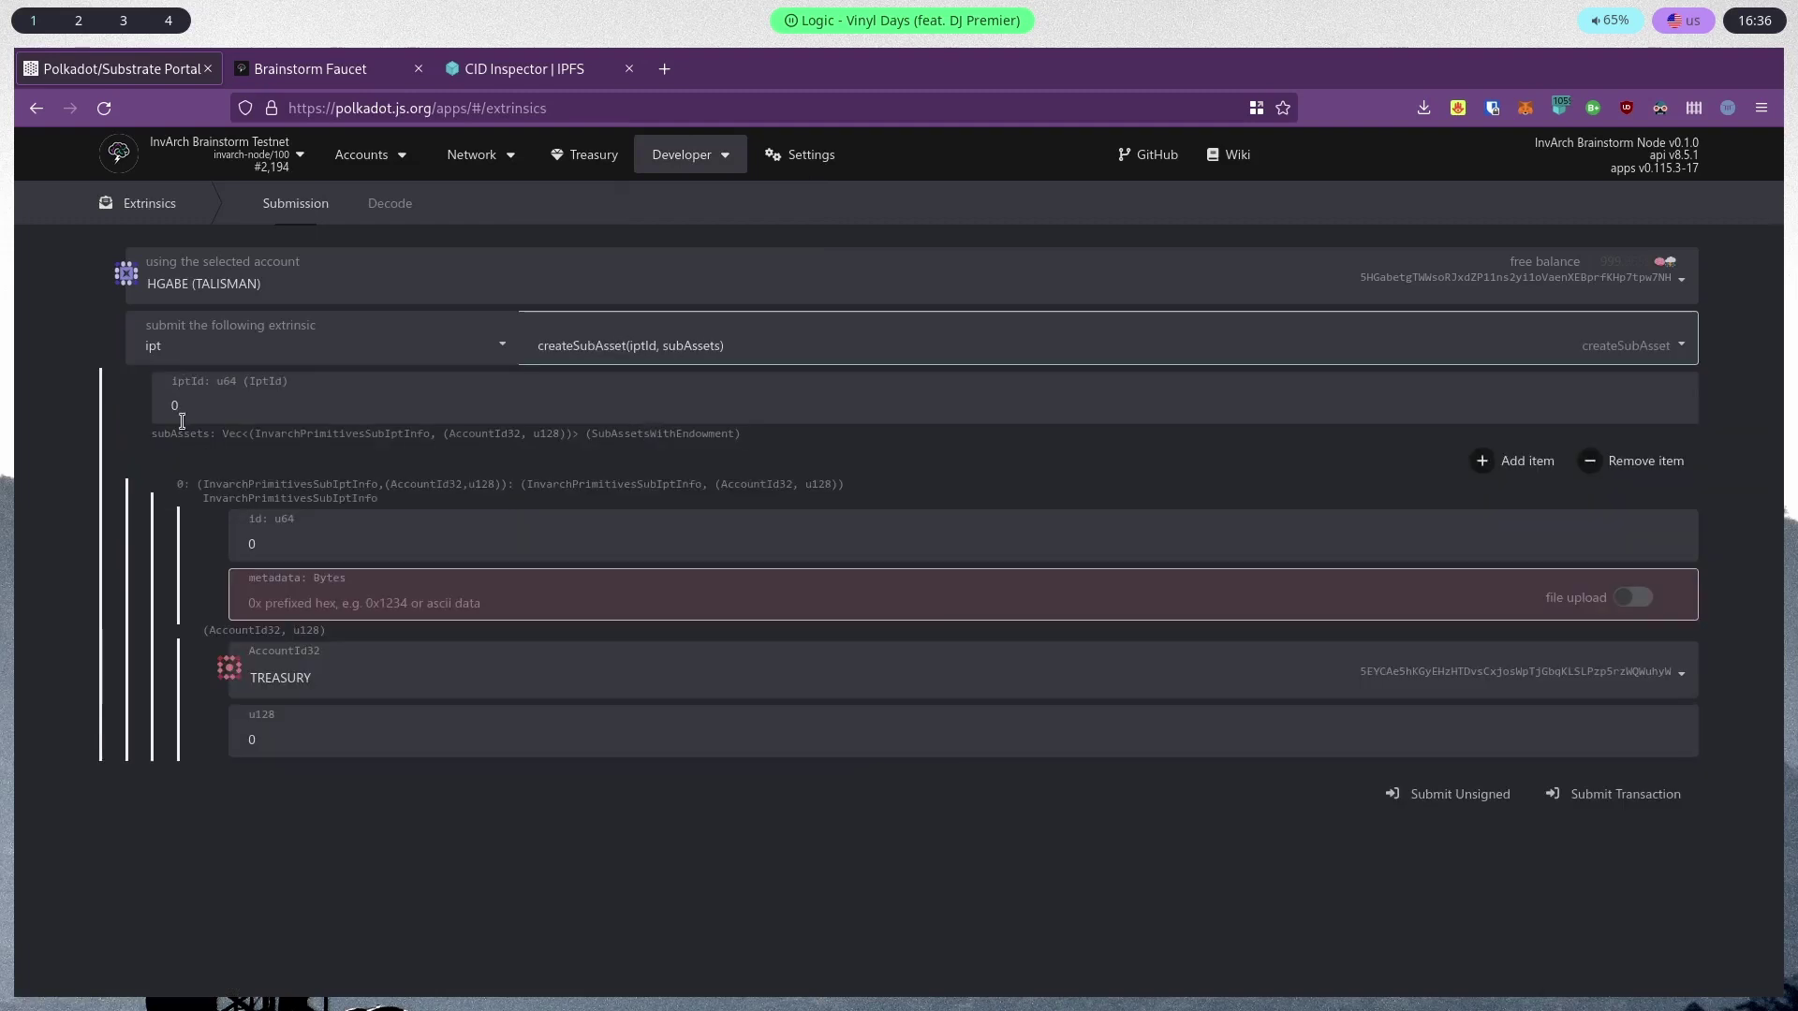
click(341, 405)
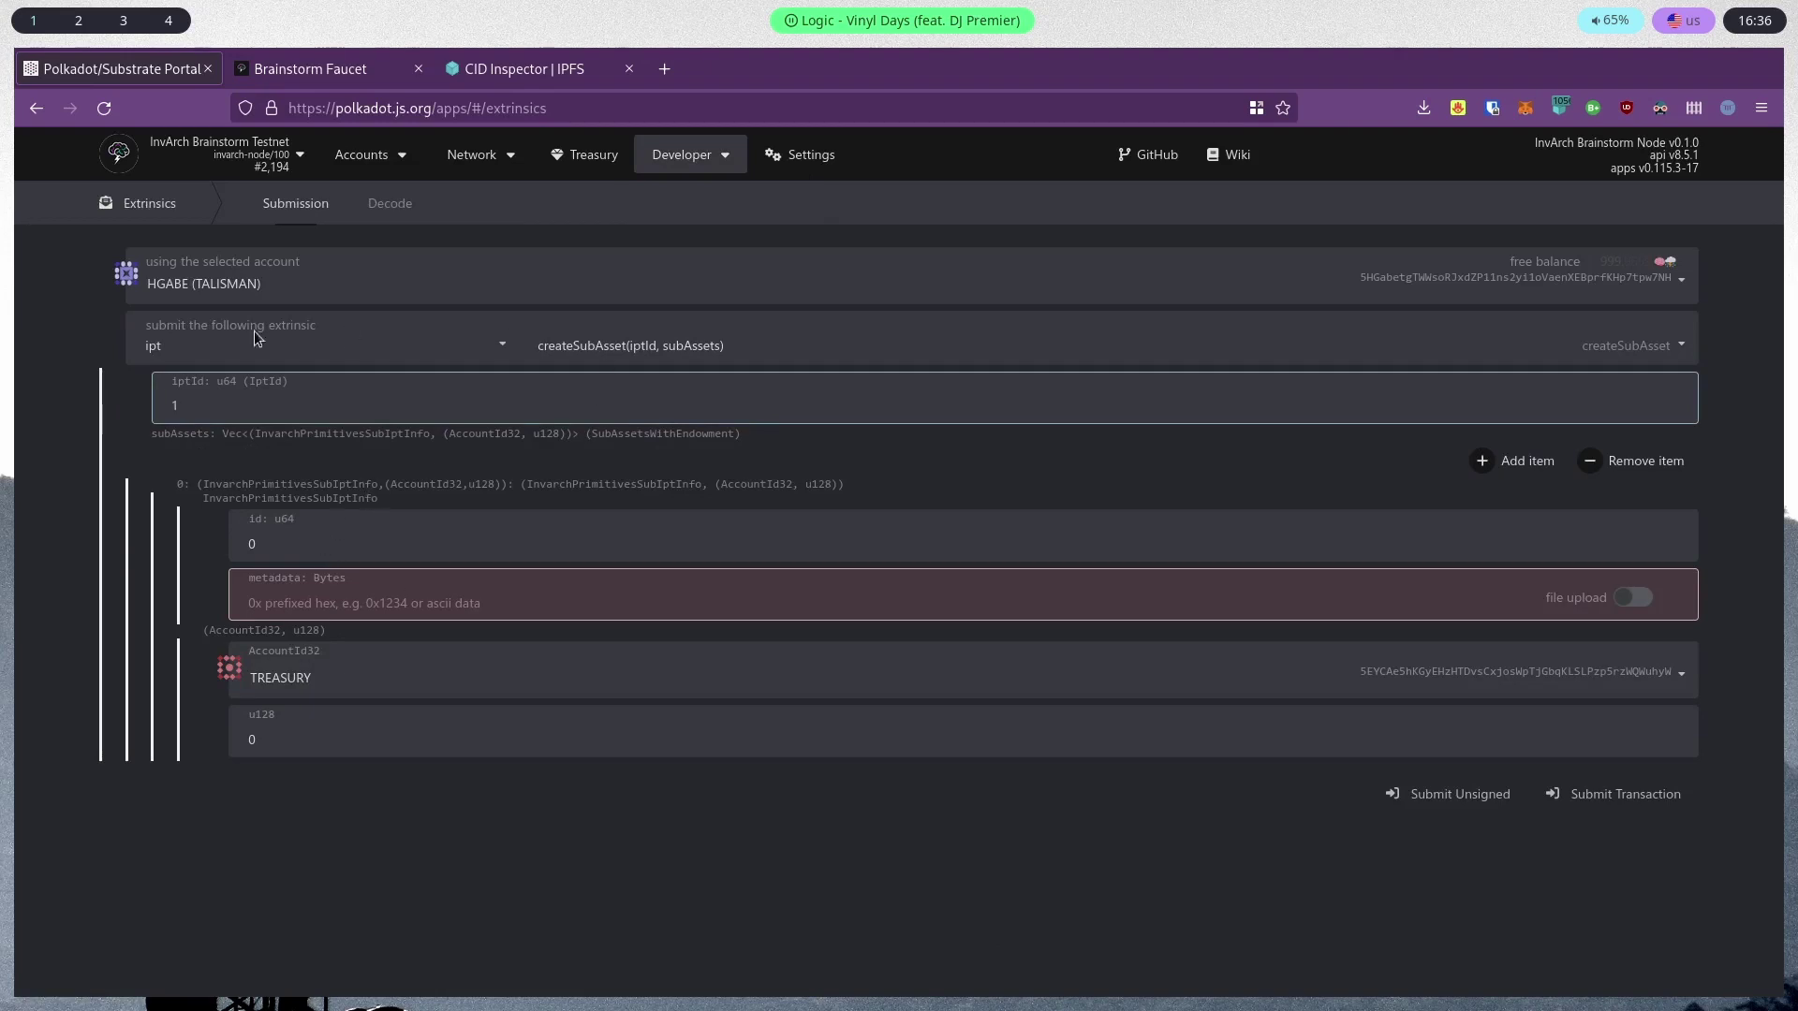
Choose the operateMultisig extrinsic of the ipt pallet and set its iptId to 1
click(584, 349)
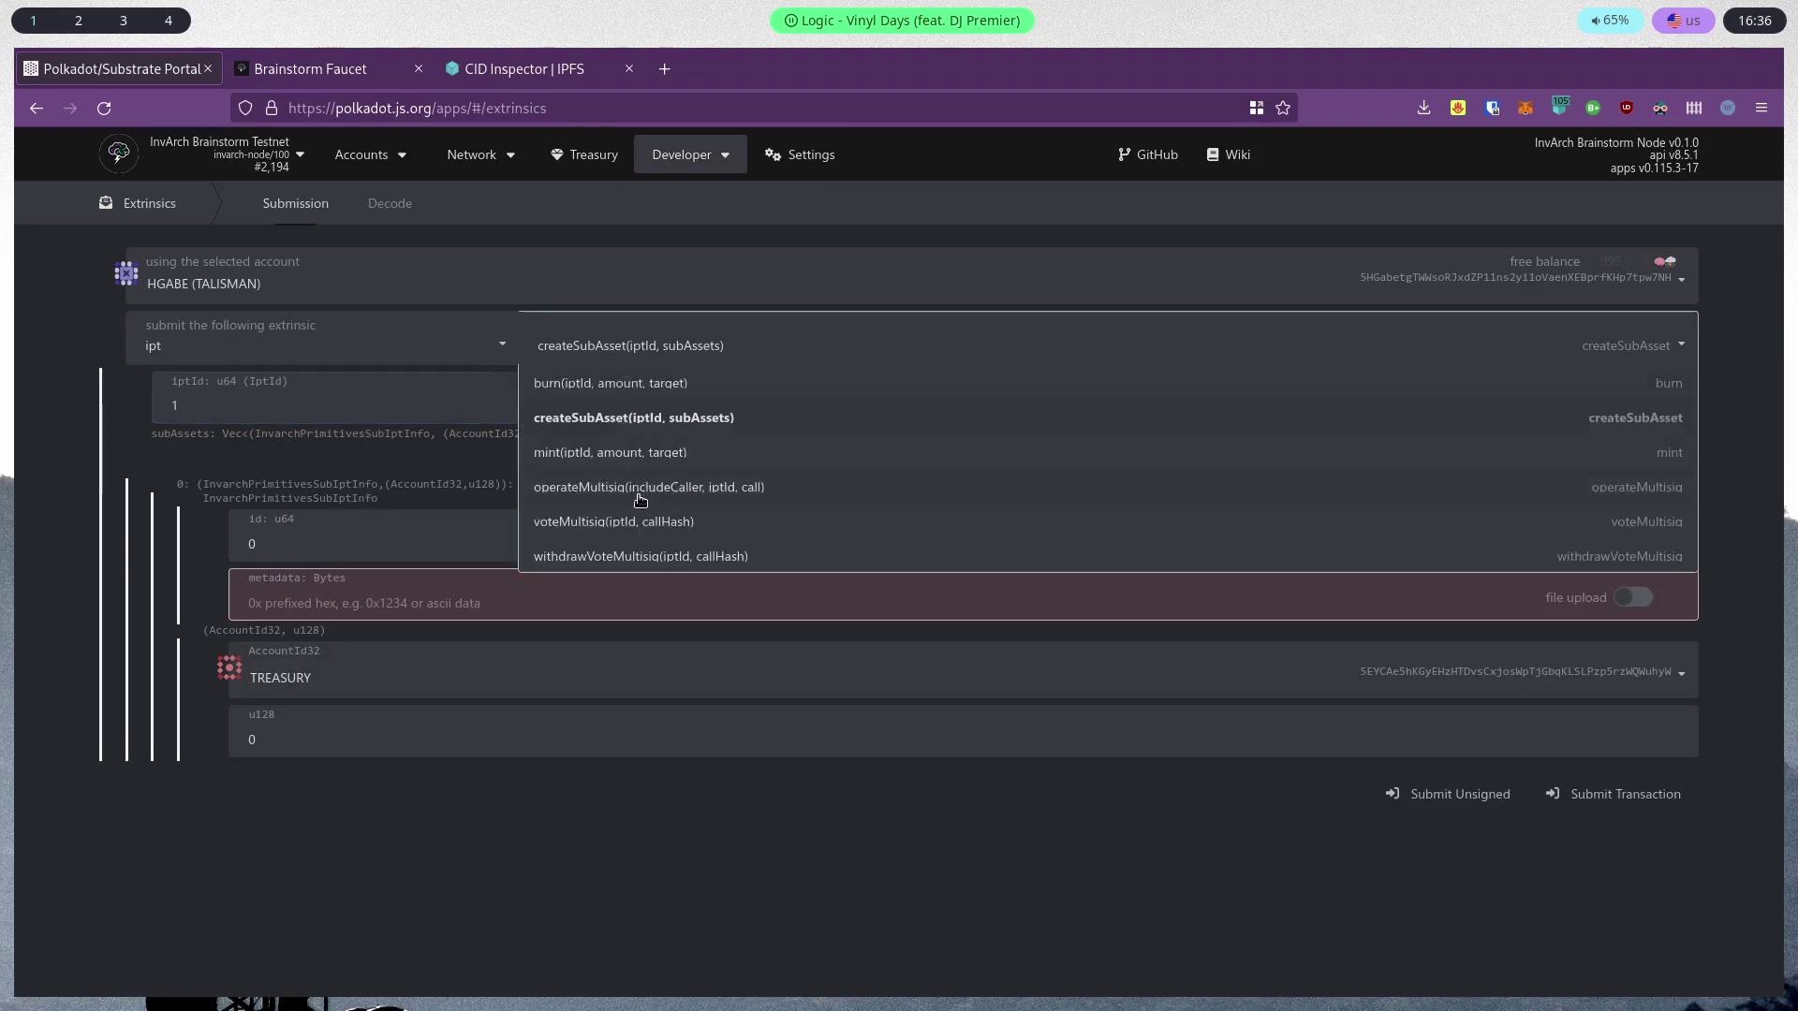
click(641, 500)
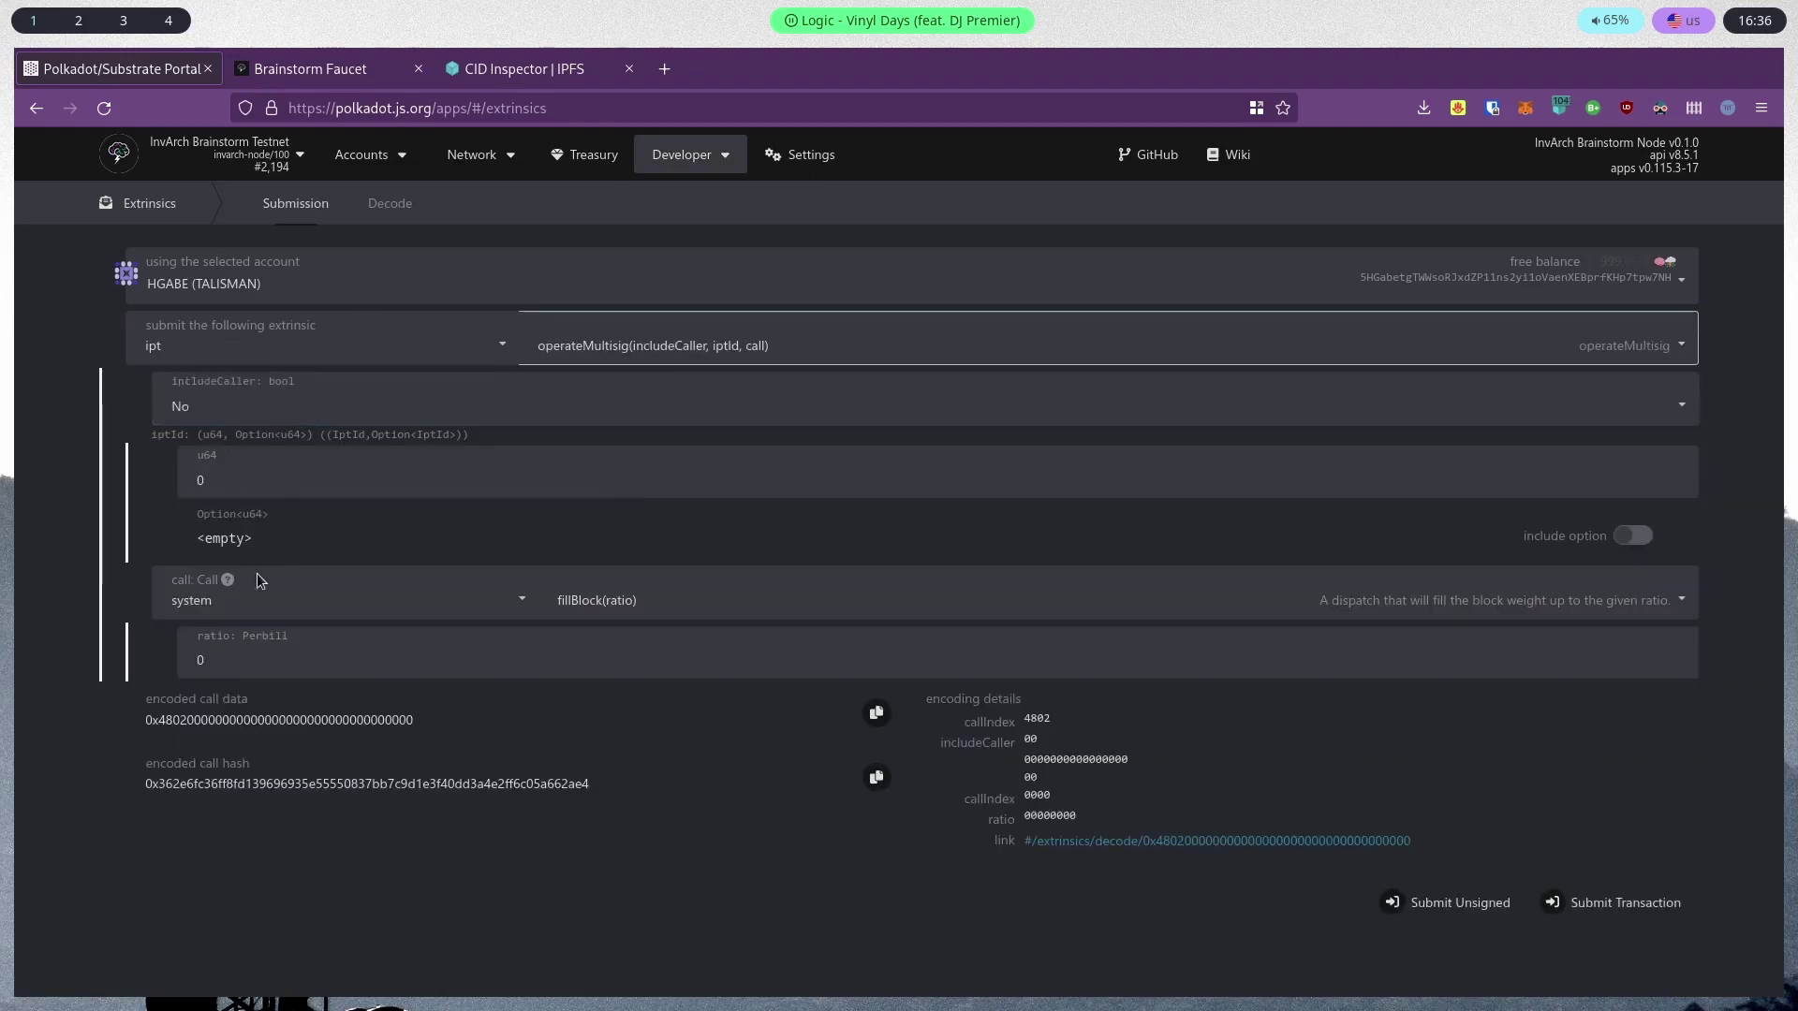
click(253, 489)
key(BackSpace)
text(1)
Set the multisig's inner call to ipt createSubAsset with iptId 1
click(253, 614)
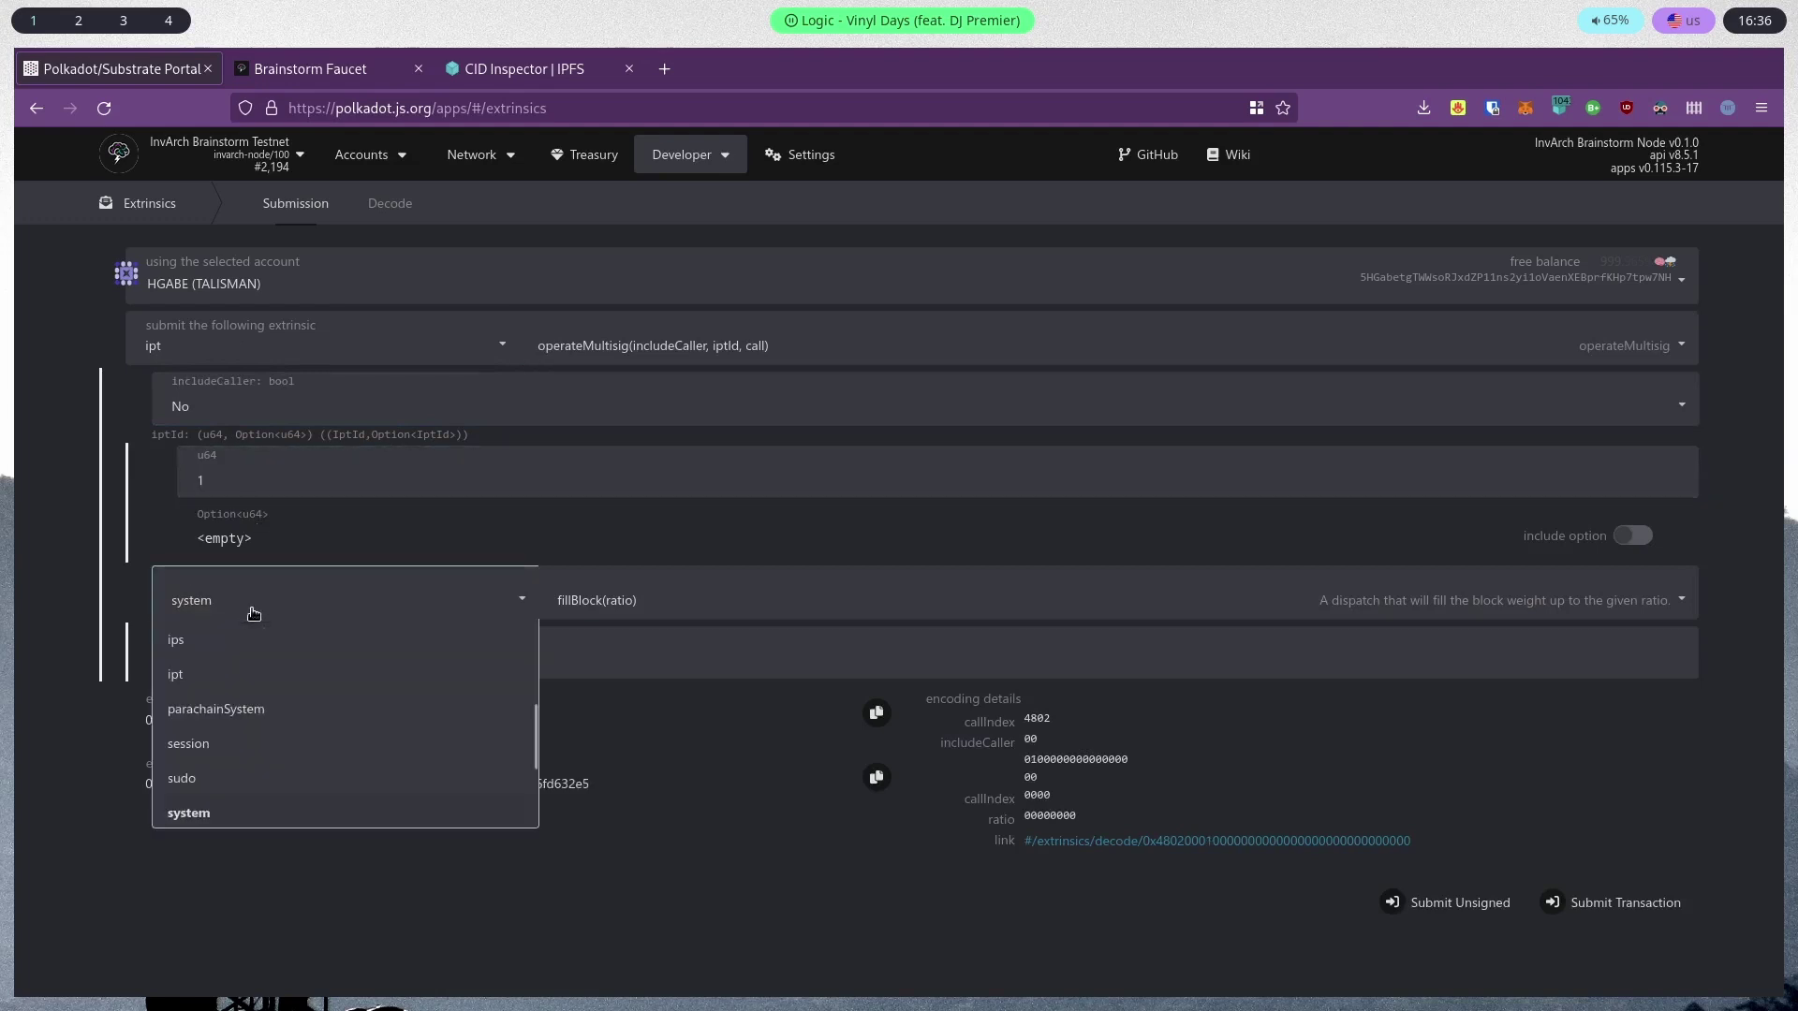
click(228, 674)
click(637, 600)
click(637, 695)
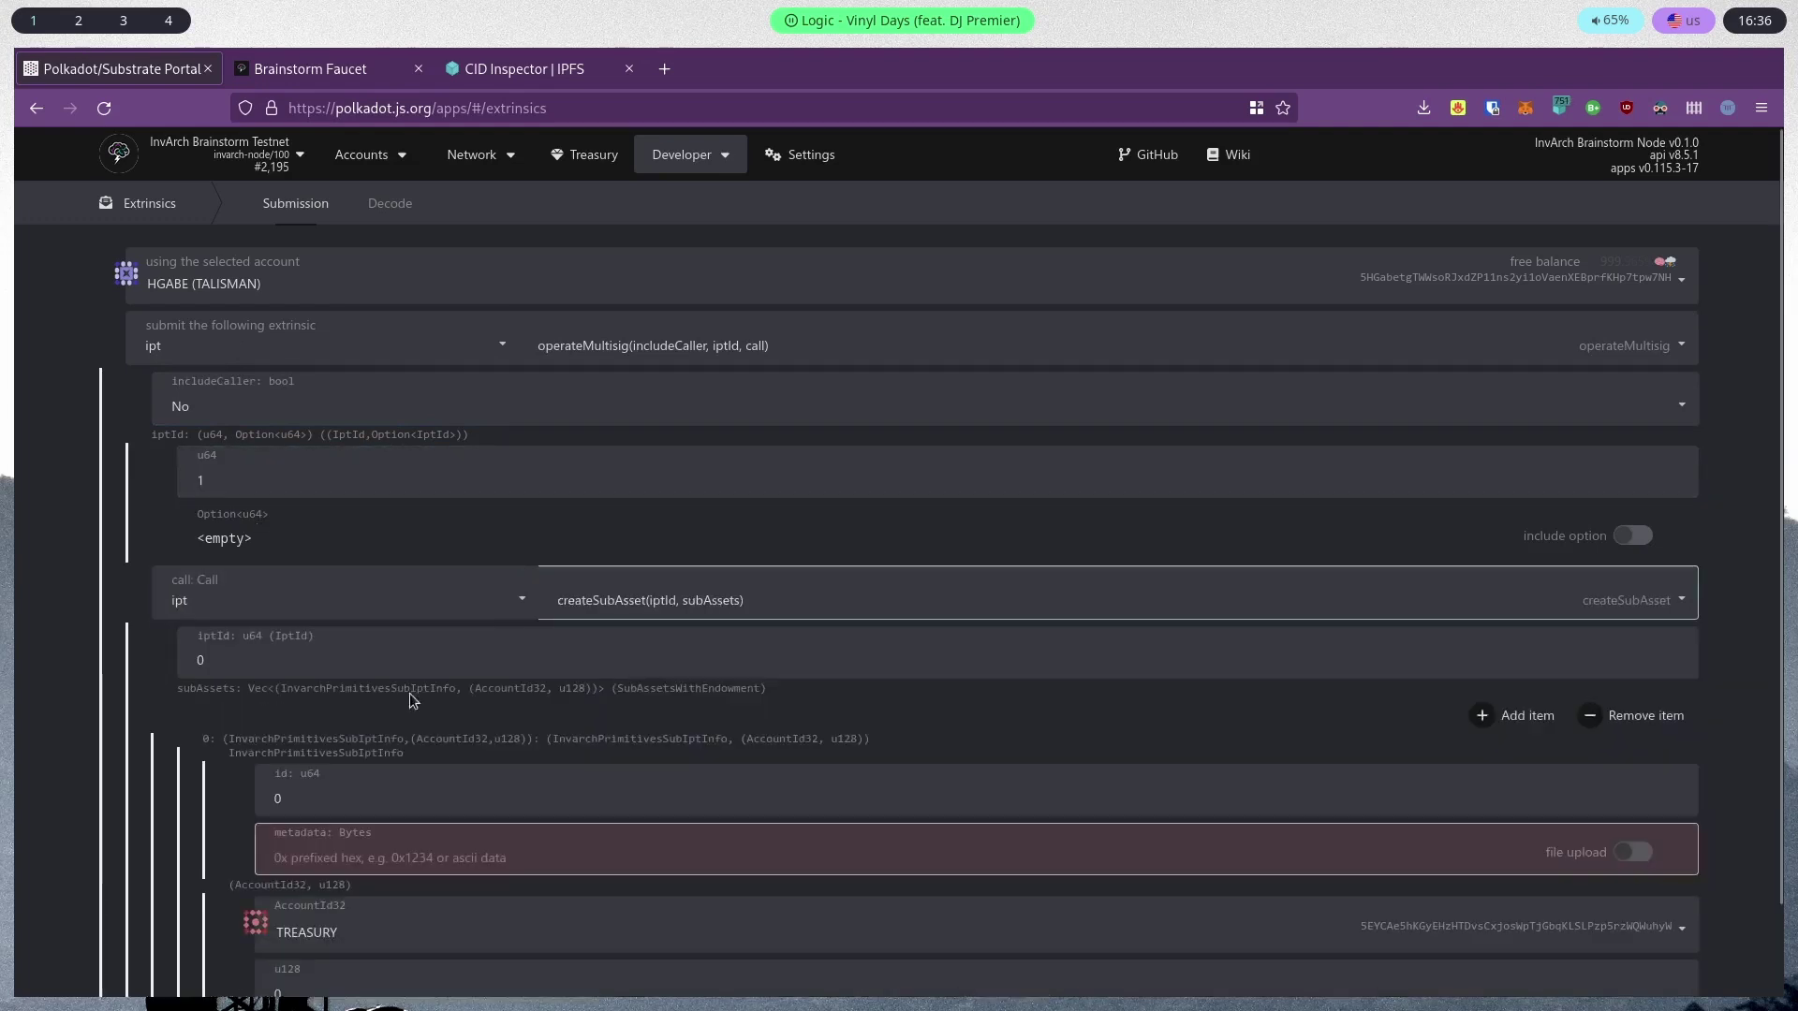
click(268, 667)
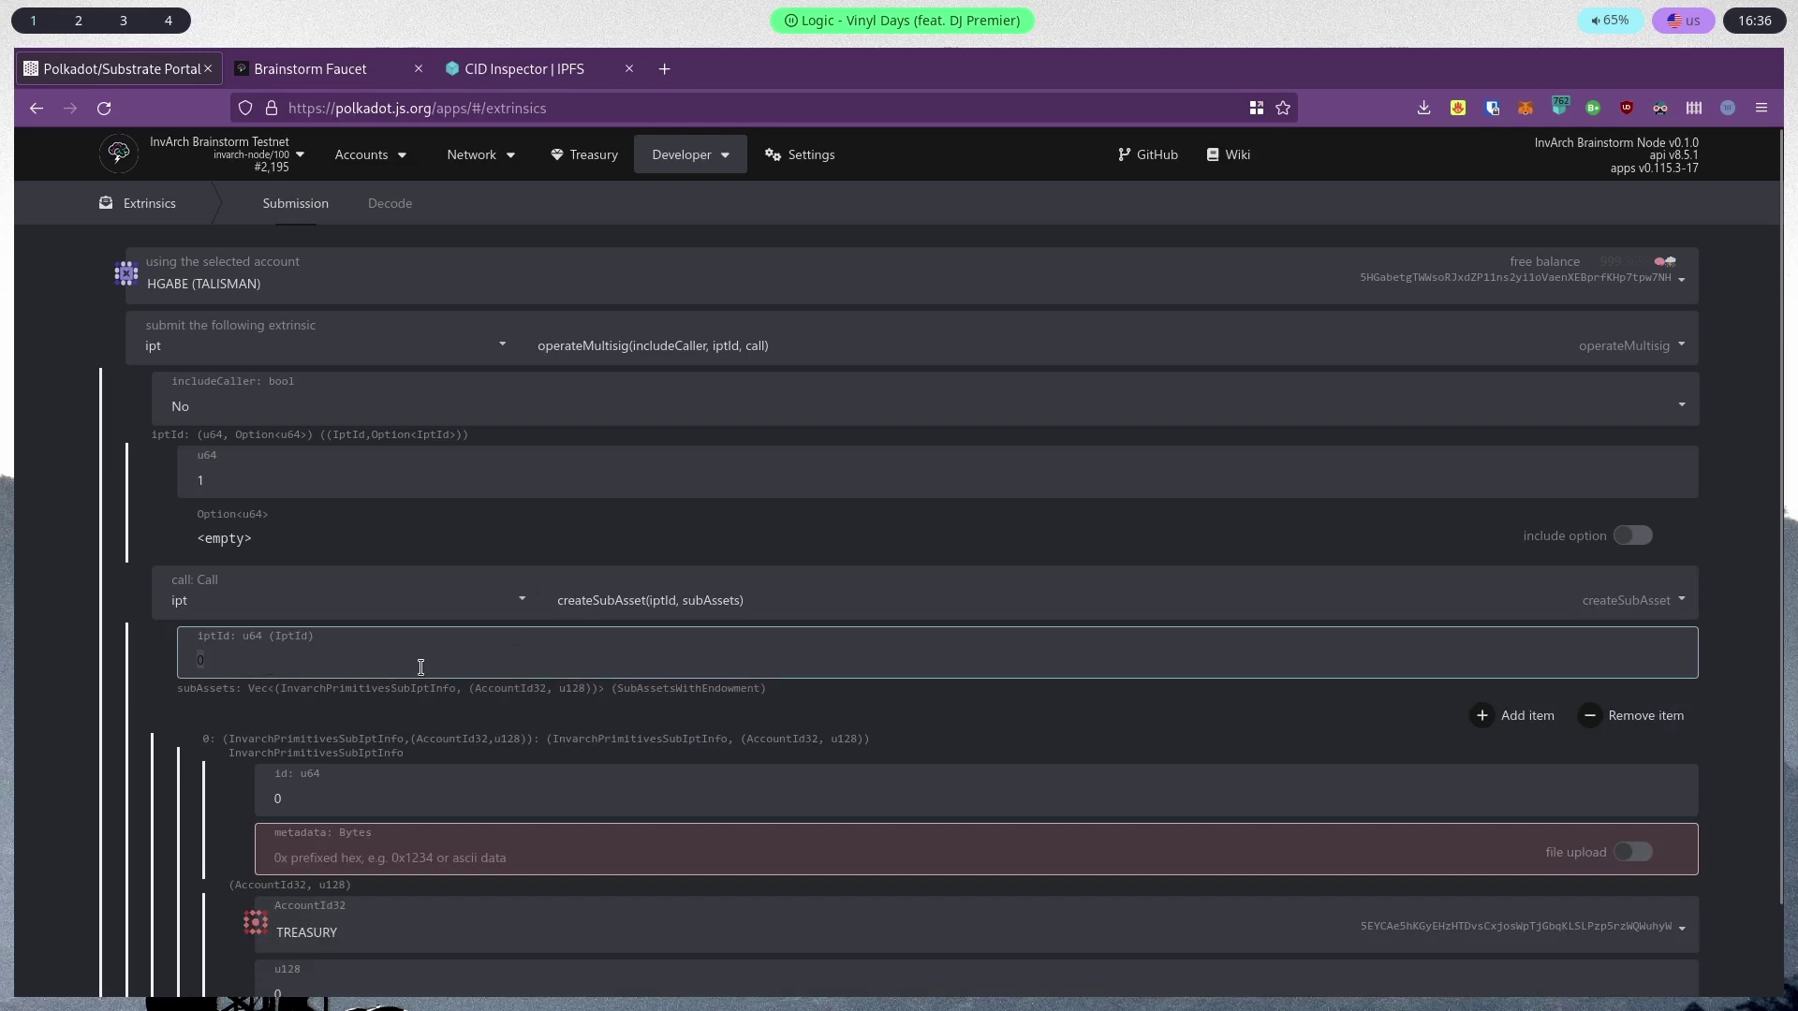
text(1)
scroll(498, 777, down, 2)
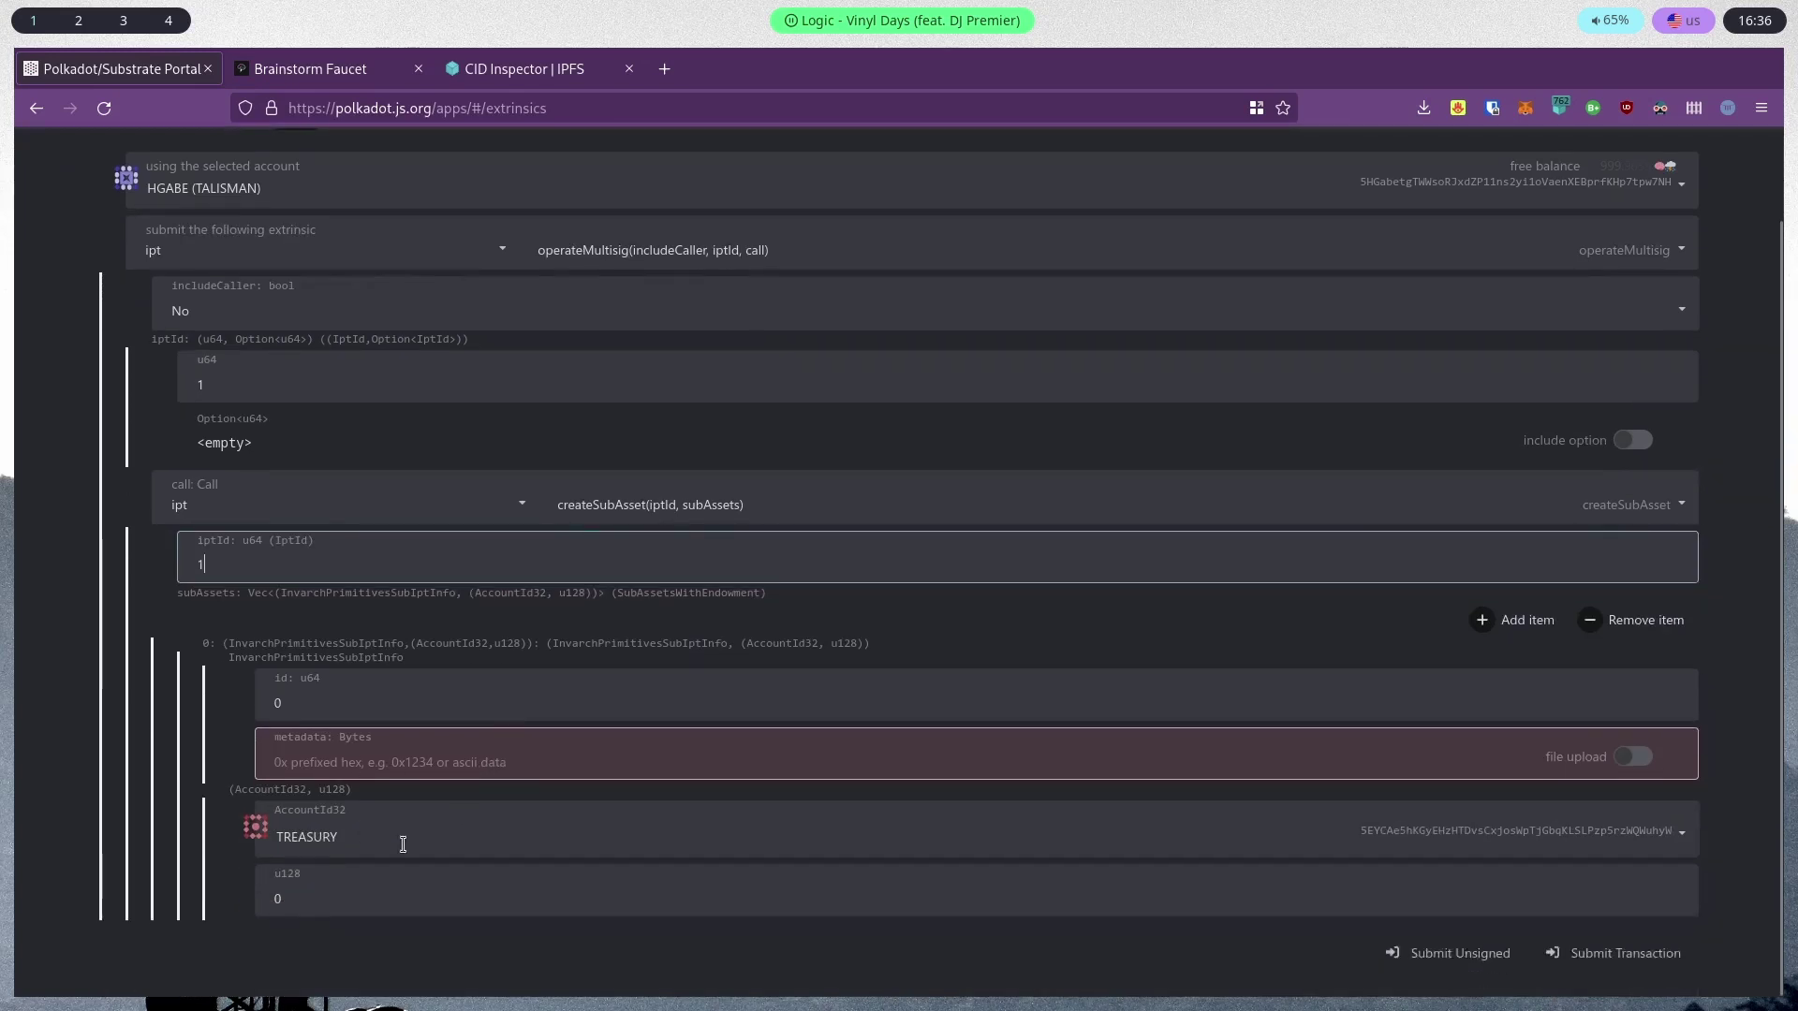
Give the sub-asset the id 1 and the metadata "Asset 1"
double_click(331, 717)
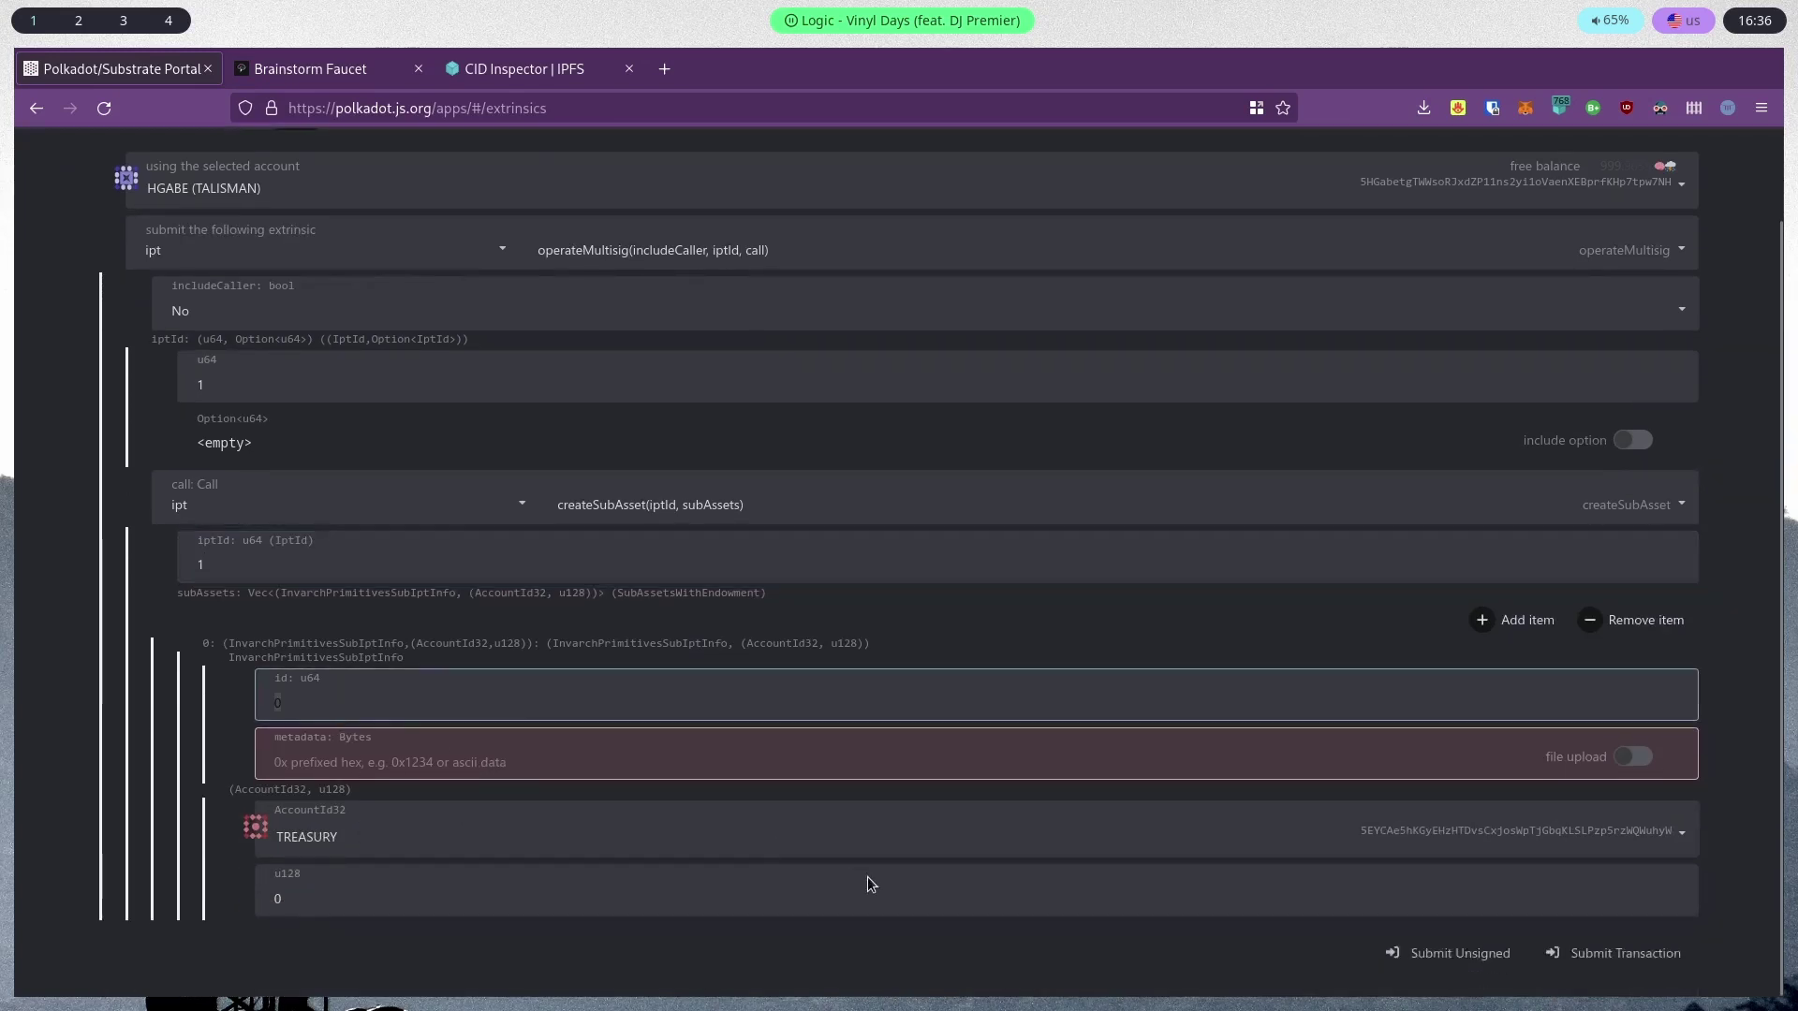
text(1)
click(328, 763)
text(Asset 1)
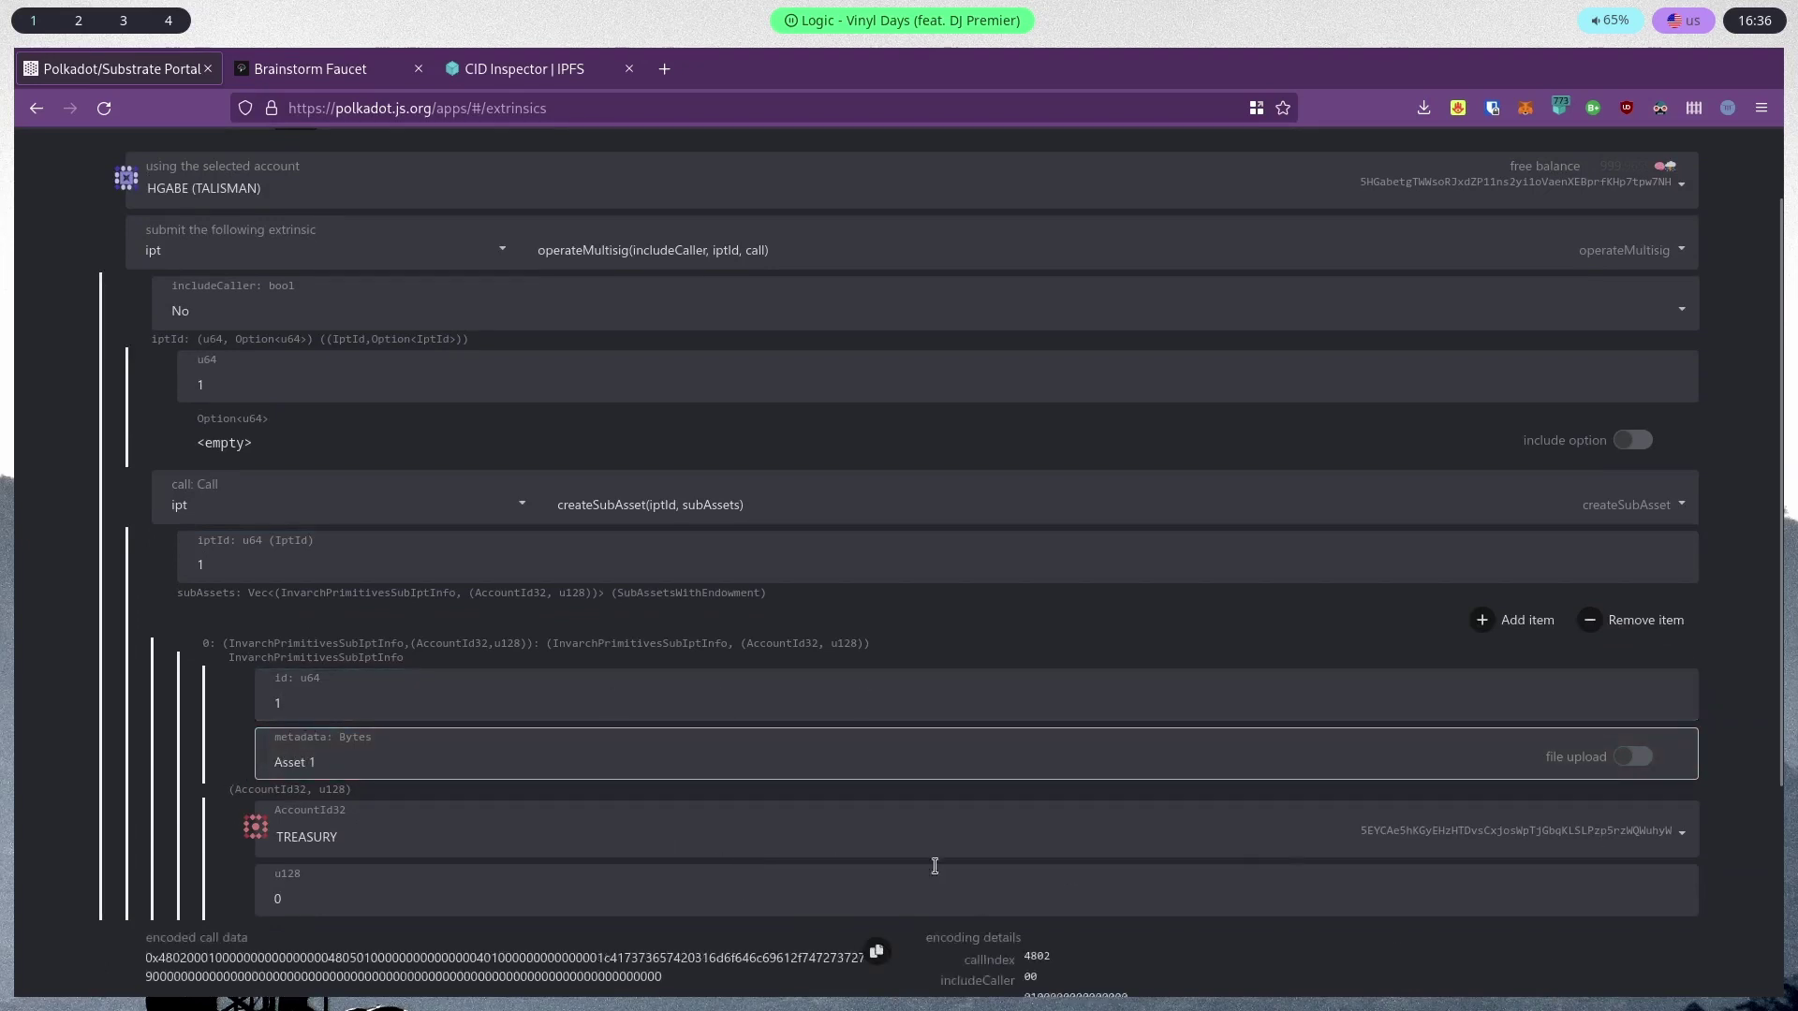
Select the signing Talisman account as the recipient of the sub-asset's initial endowment
click(463, 835)
scroll(438, 838, down, 2)
click(704, 960)
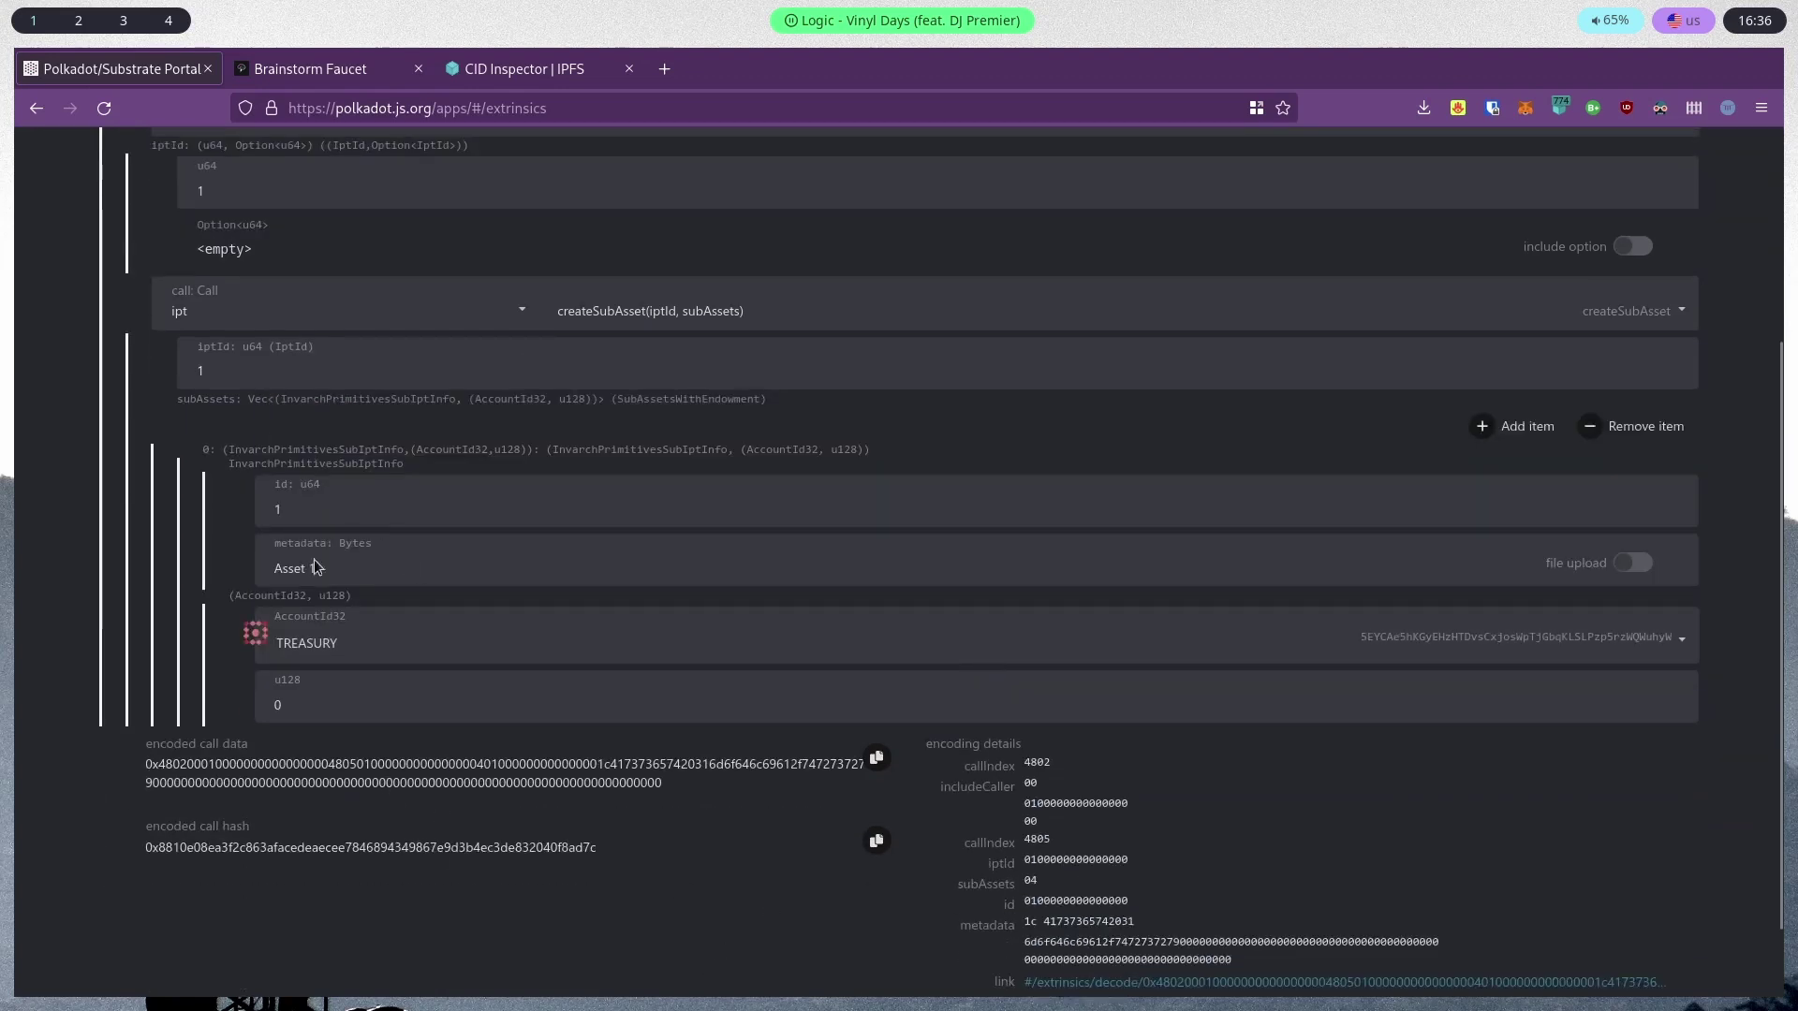
click(406, 642)
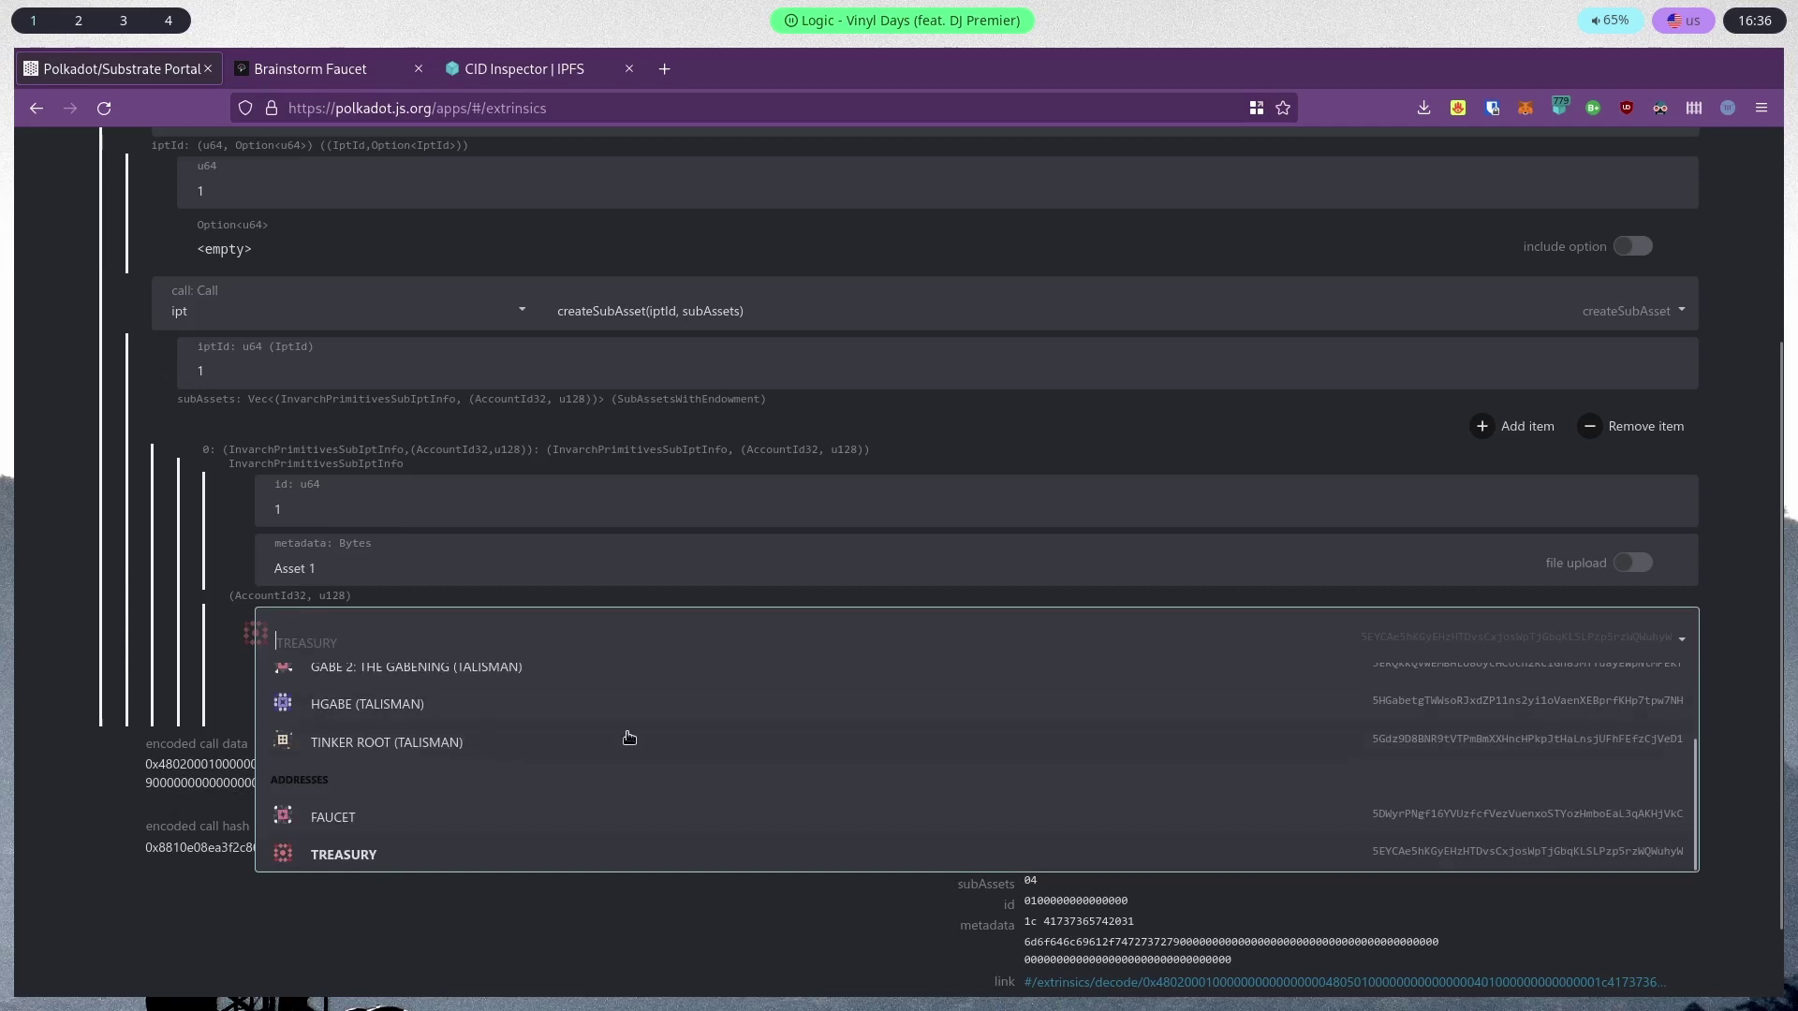
scroll(403, 745, down, 1)
click(371, 506)
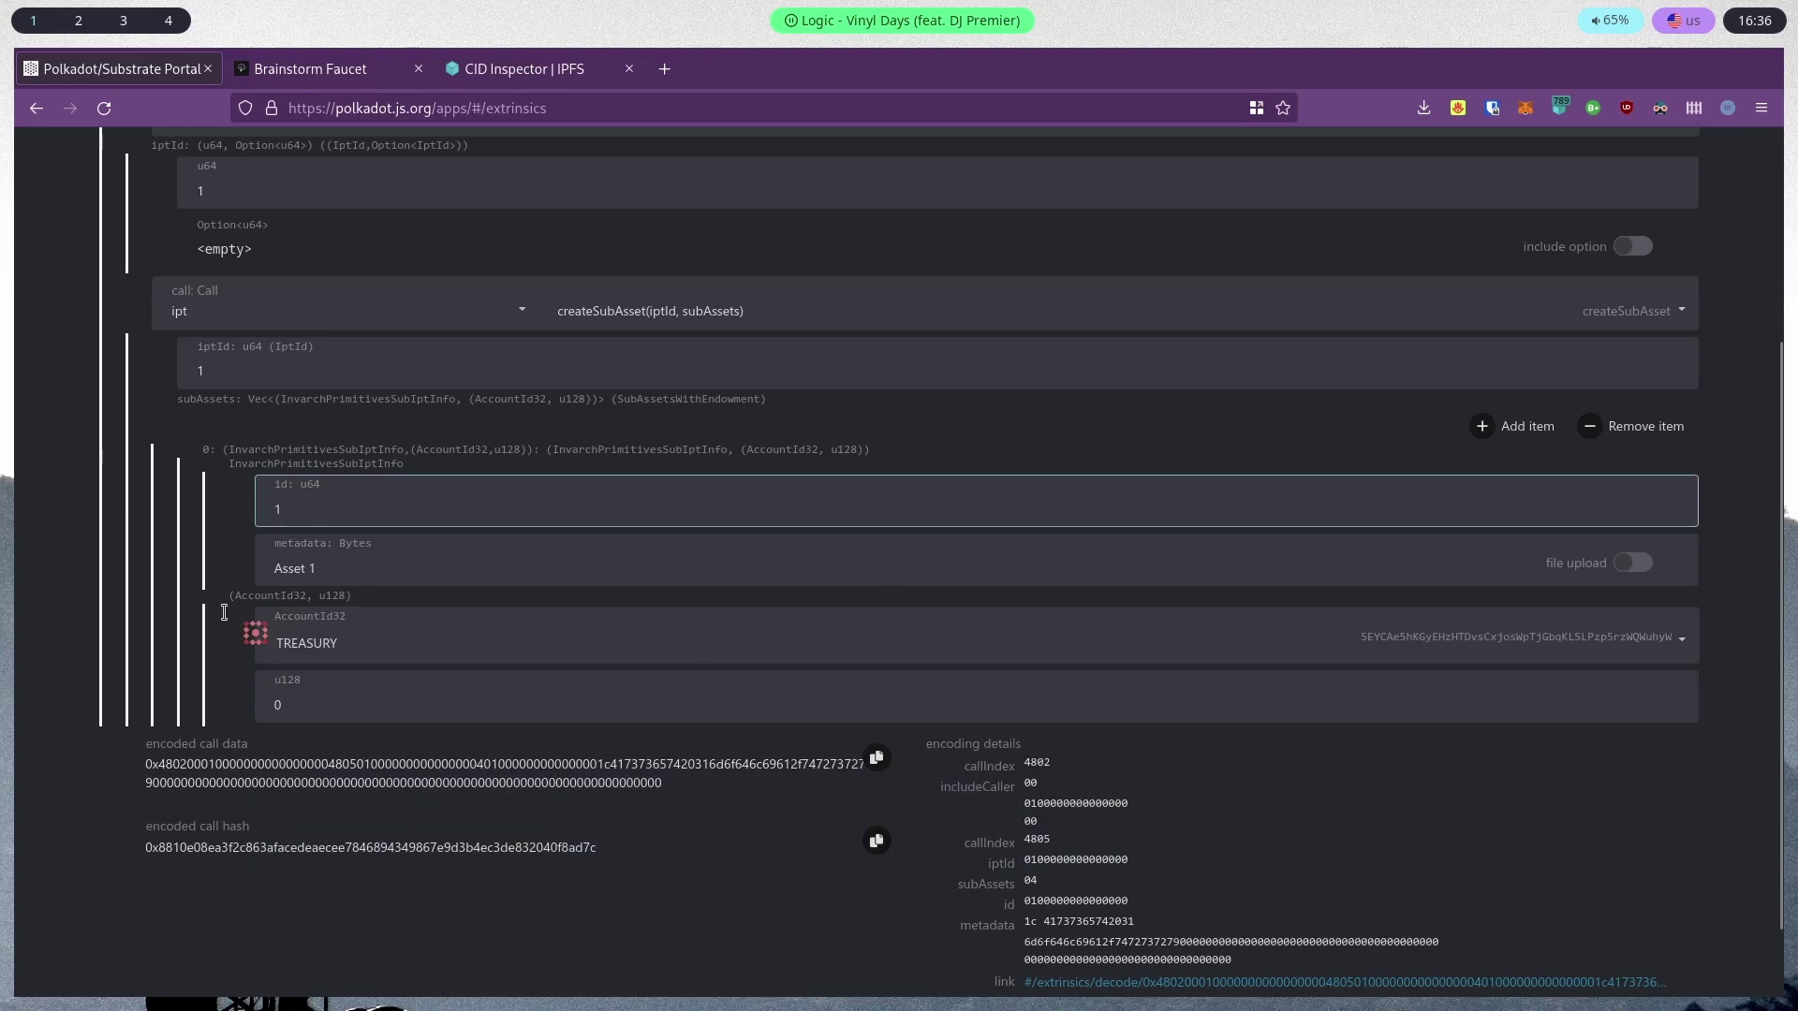
click(301, 635)
click(387, 575)
click(365, 637)
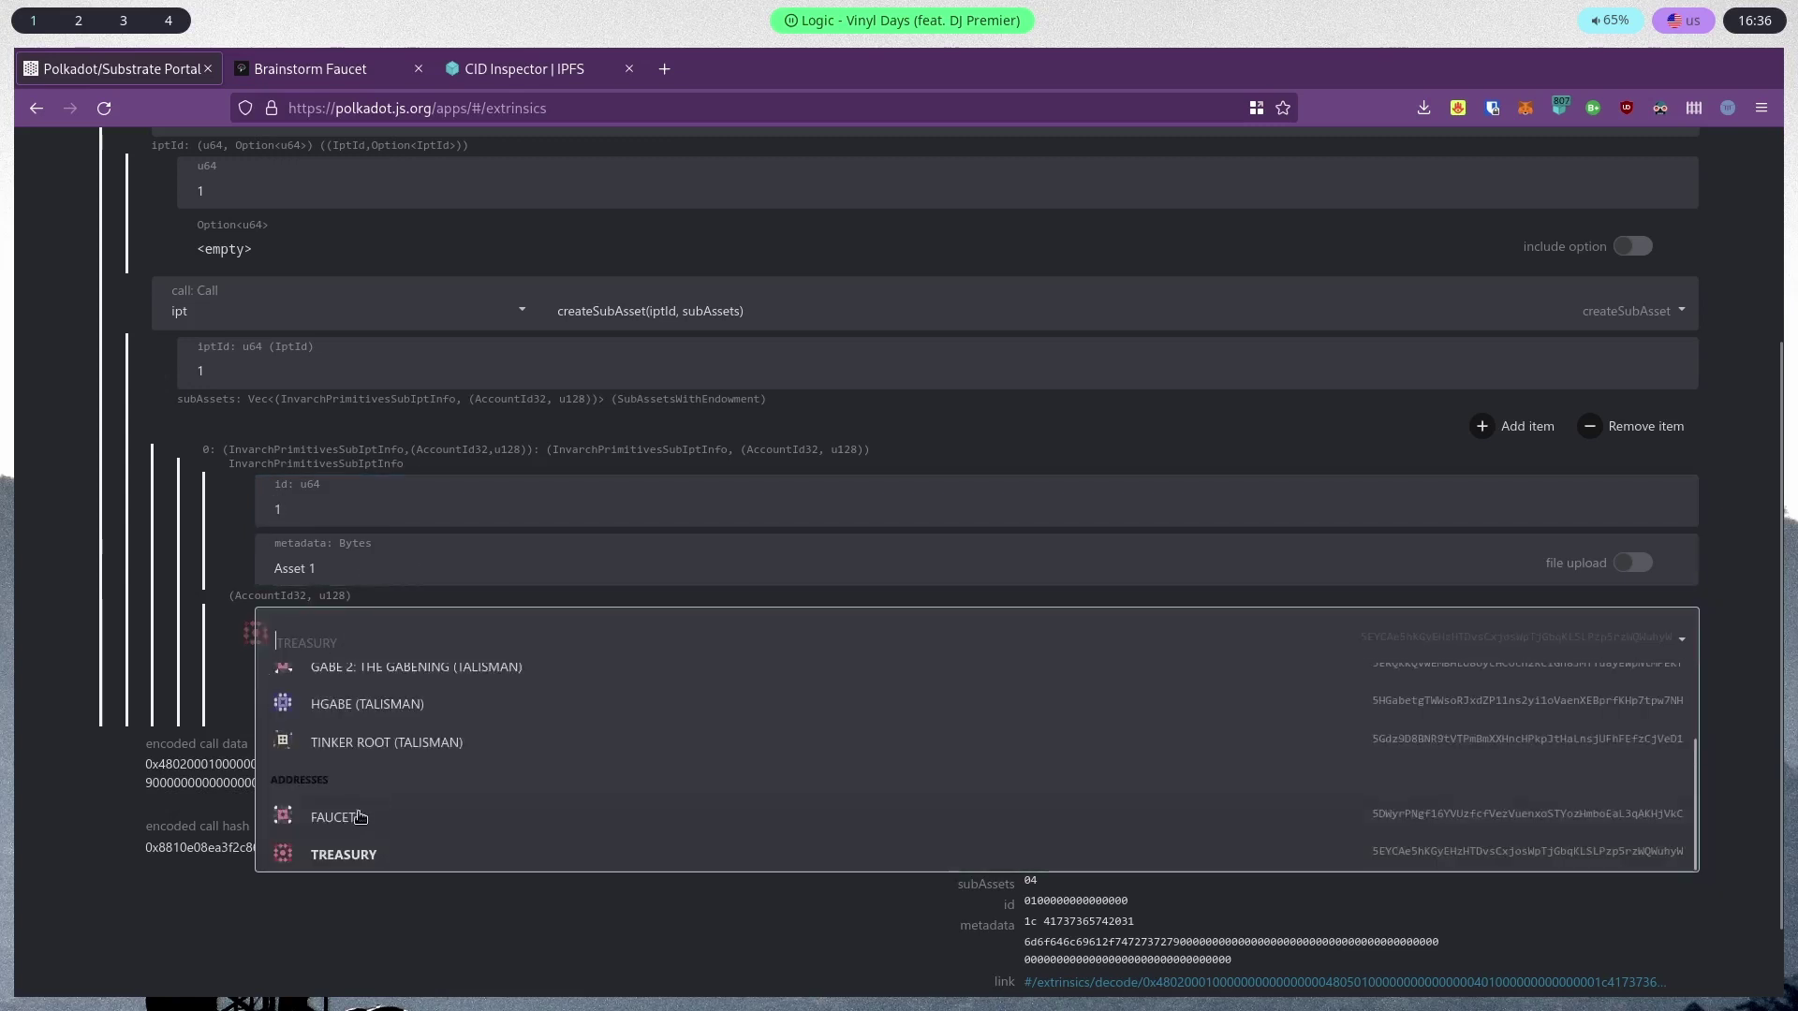
click(402, 707)
click(323, 704)
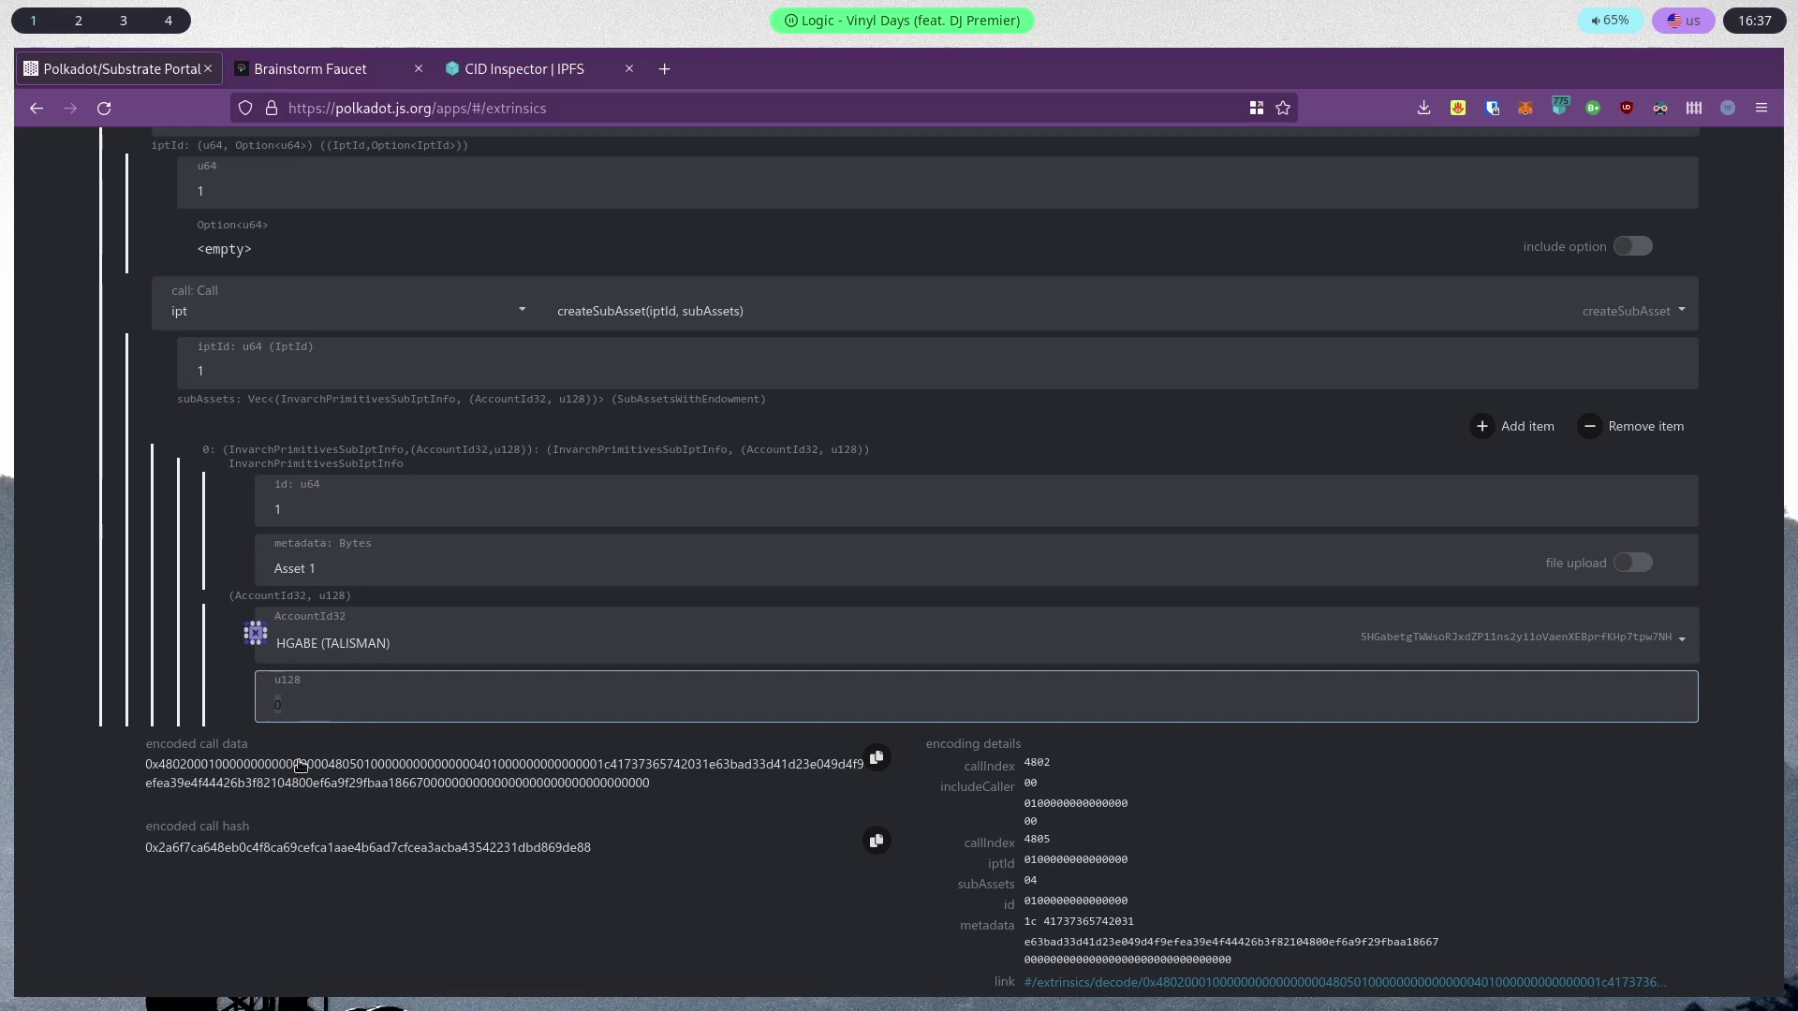
text(1)
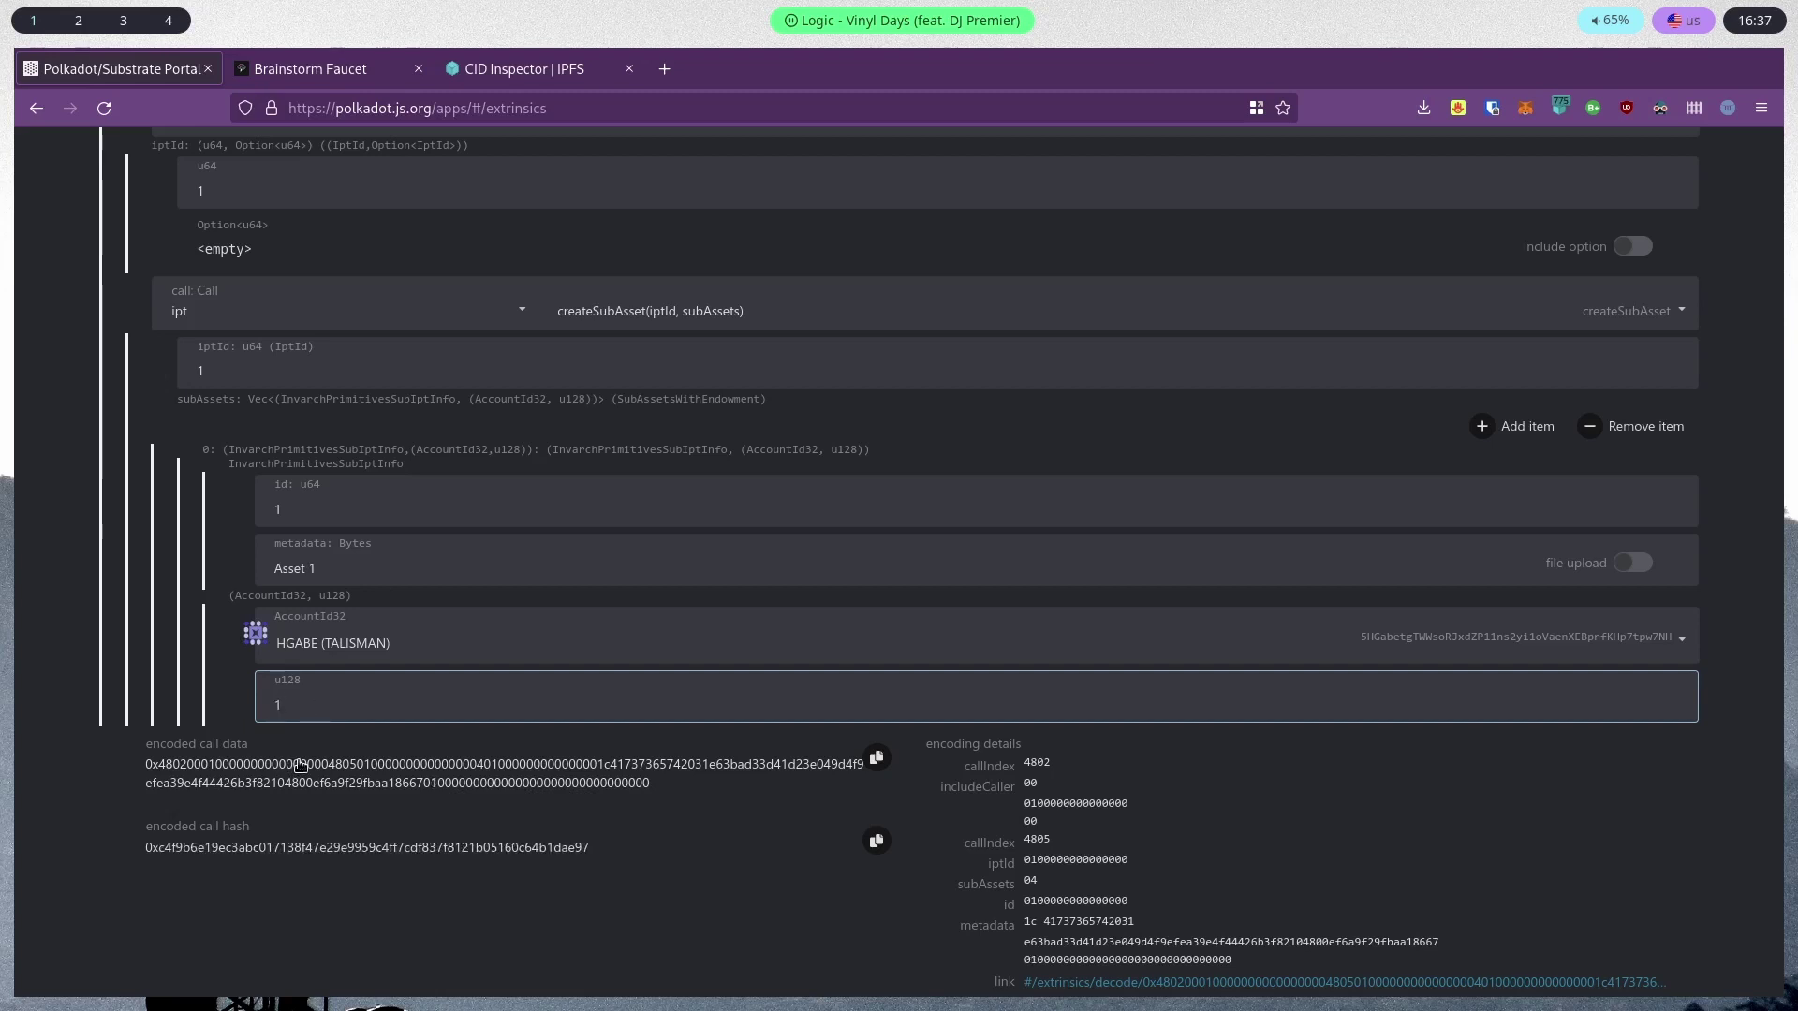
text(000000)
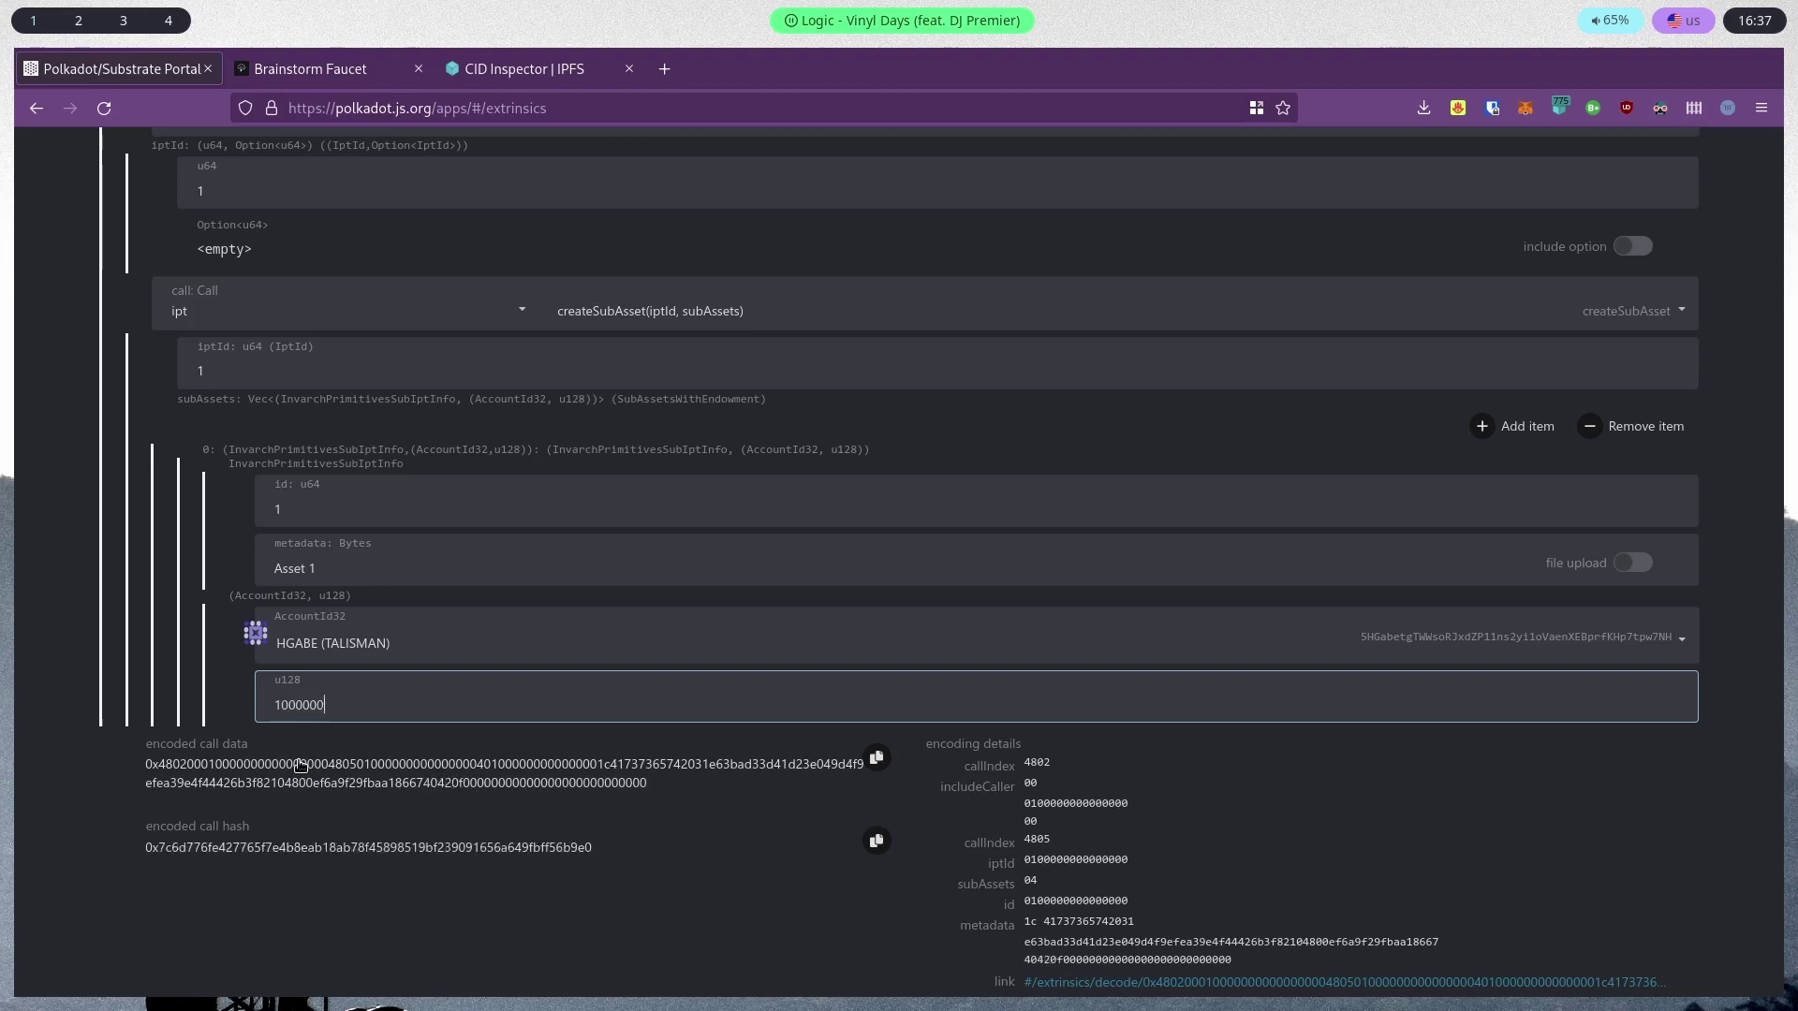
text(000000)
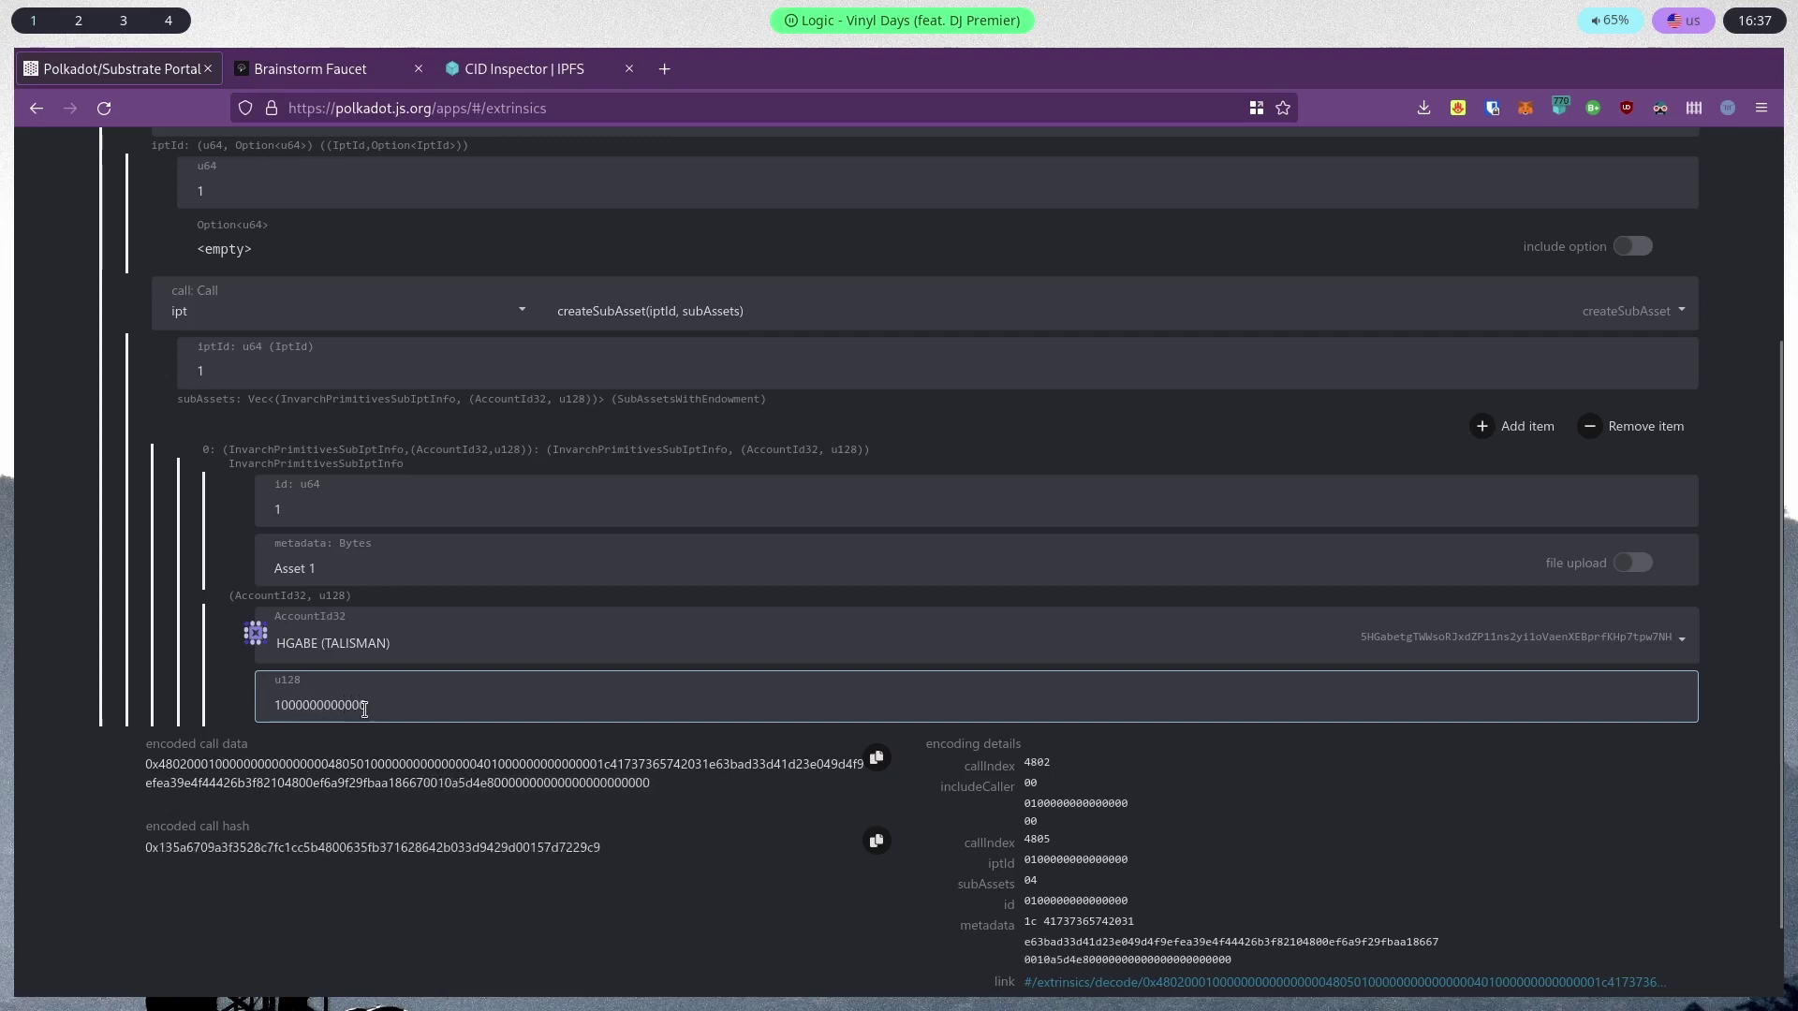
drag(383, 706, 274, 699)
click(288, 704)
Submit the createSubAsset multisig call as a signed transaction, approve it in the wallet, and dismiss the notifications
scroll(588, 676, down, 2)
click(1634, 953)
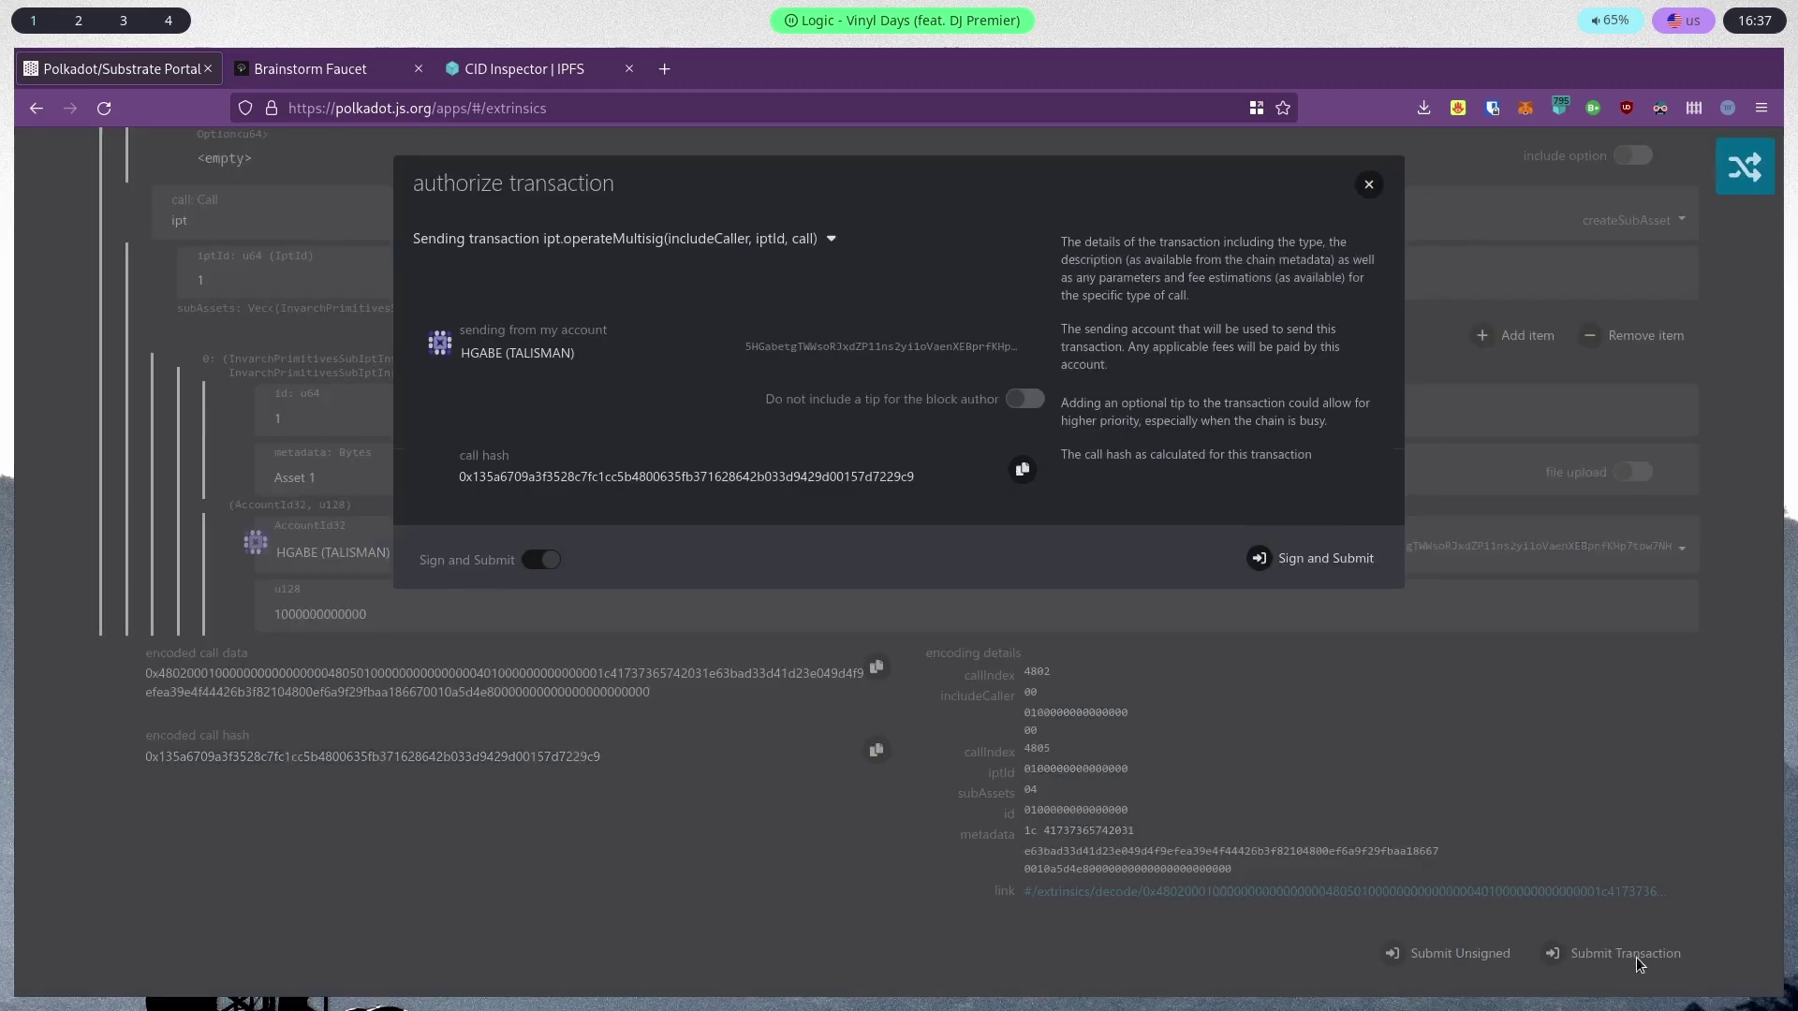
click(1268, 547)
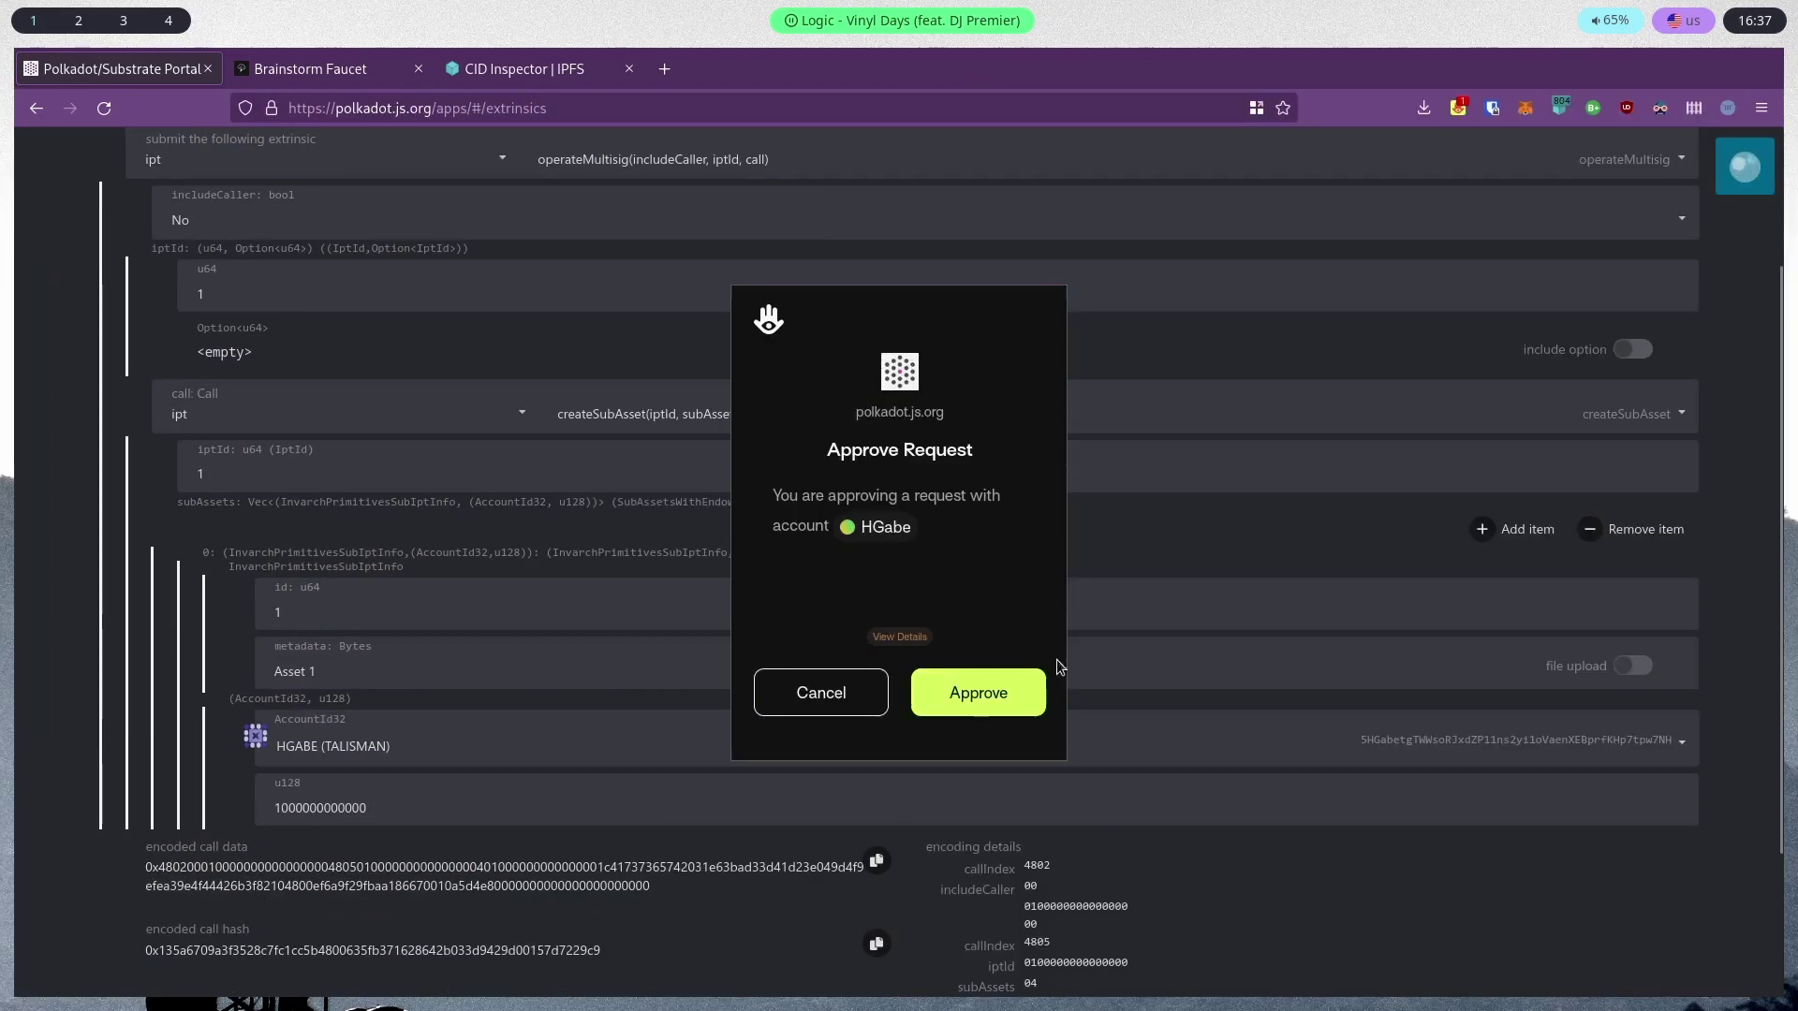
click(970, 702)
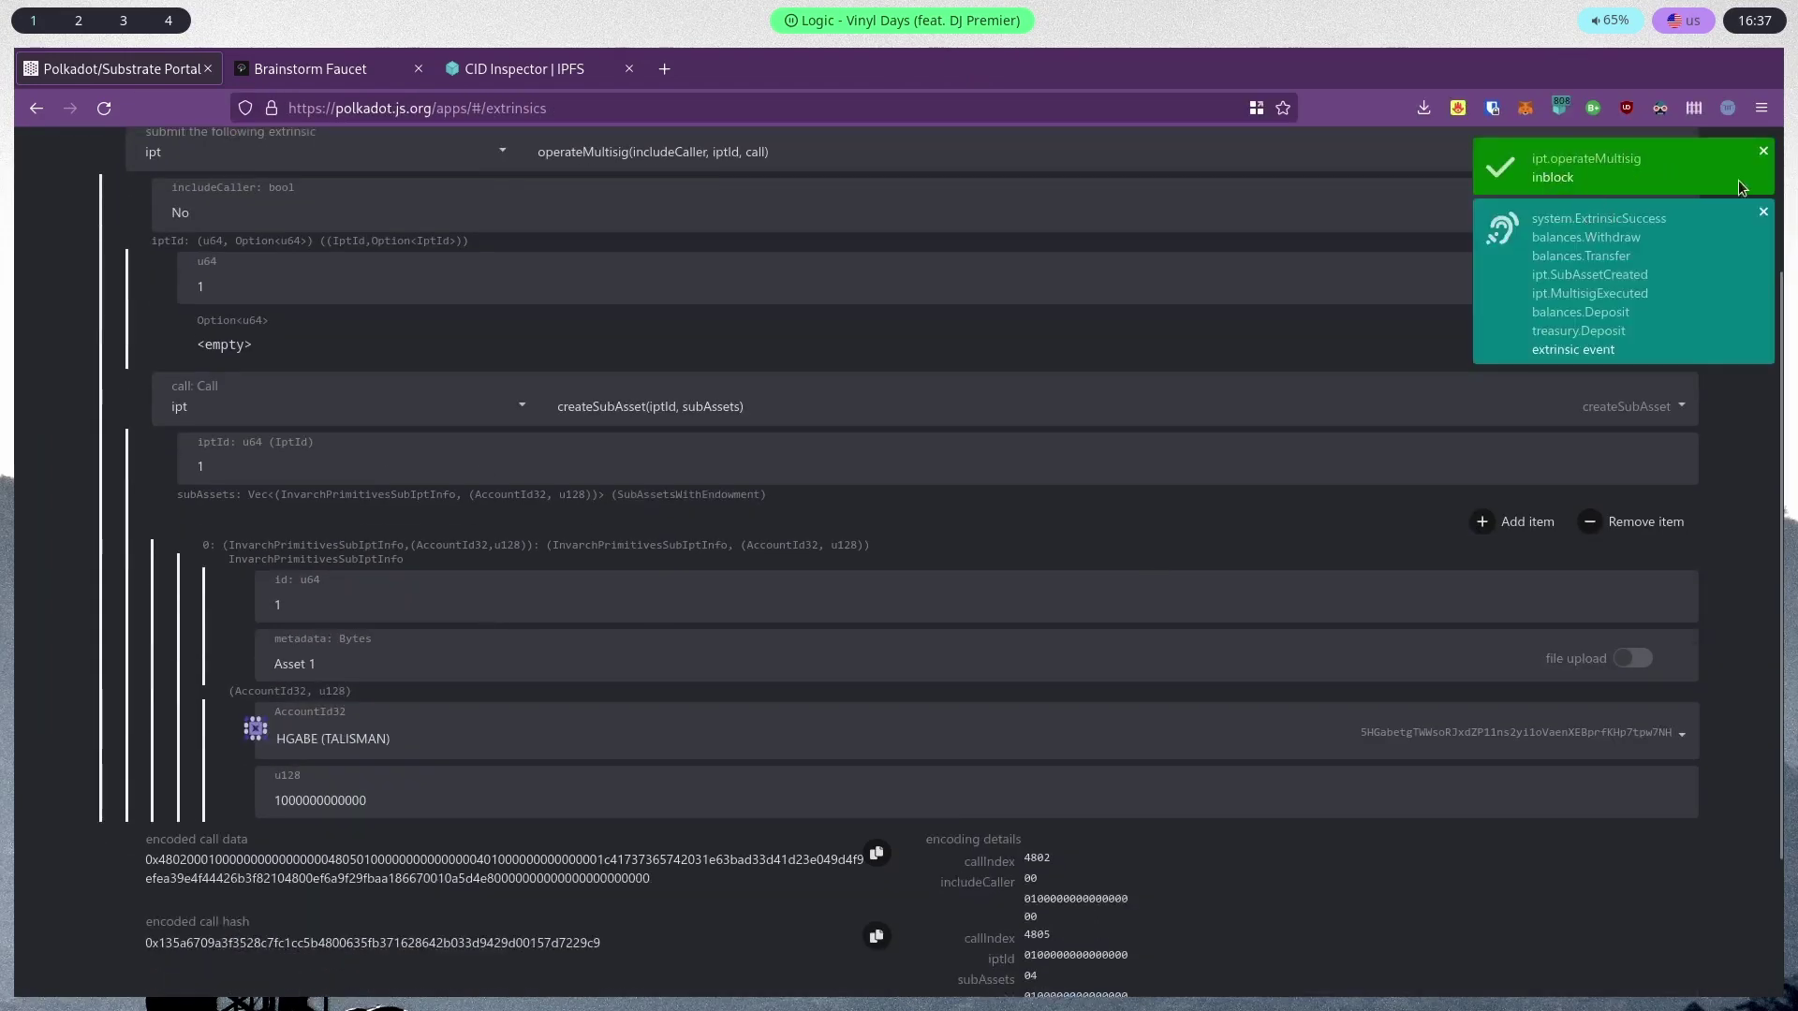
click(1762, 154)
click(1763, 153)
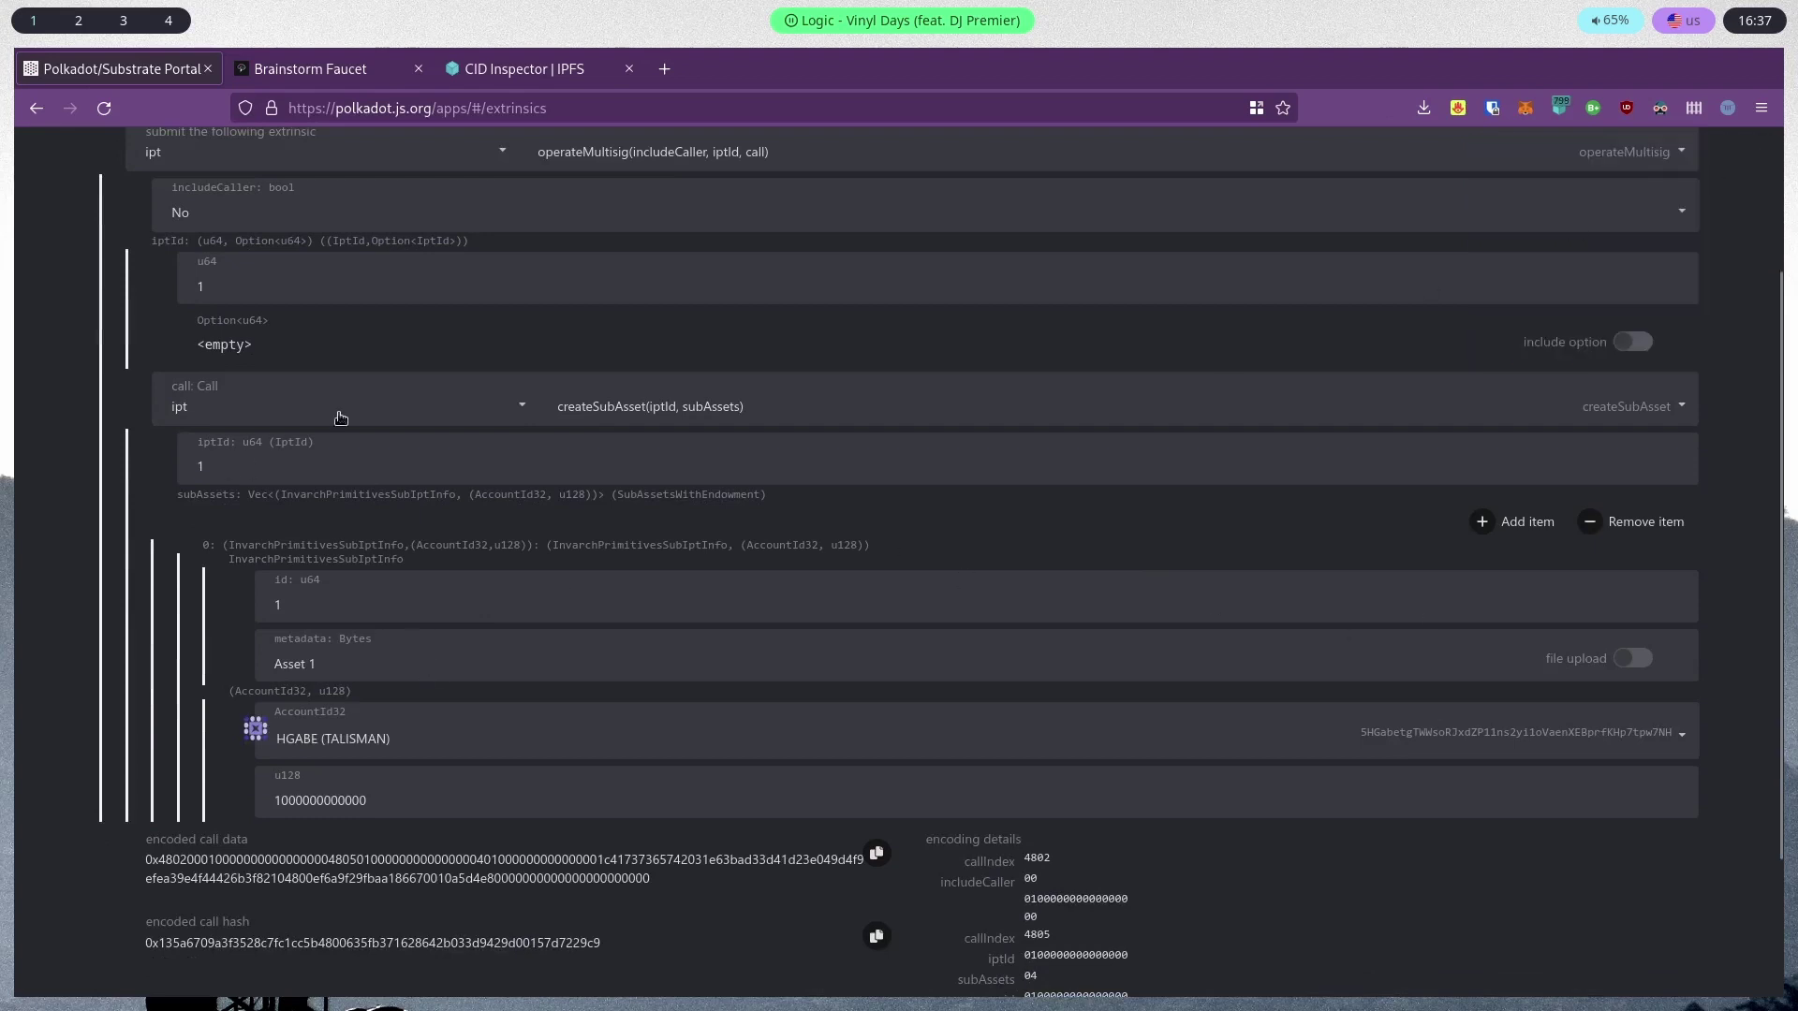
Change the multisig's inner call to ipt mint and set its iptId to 1
click(631, 410)
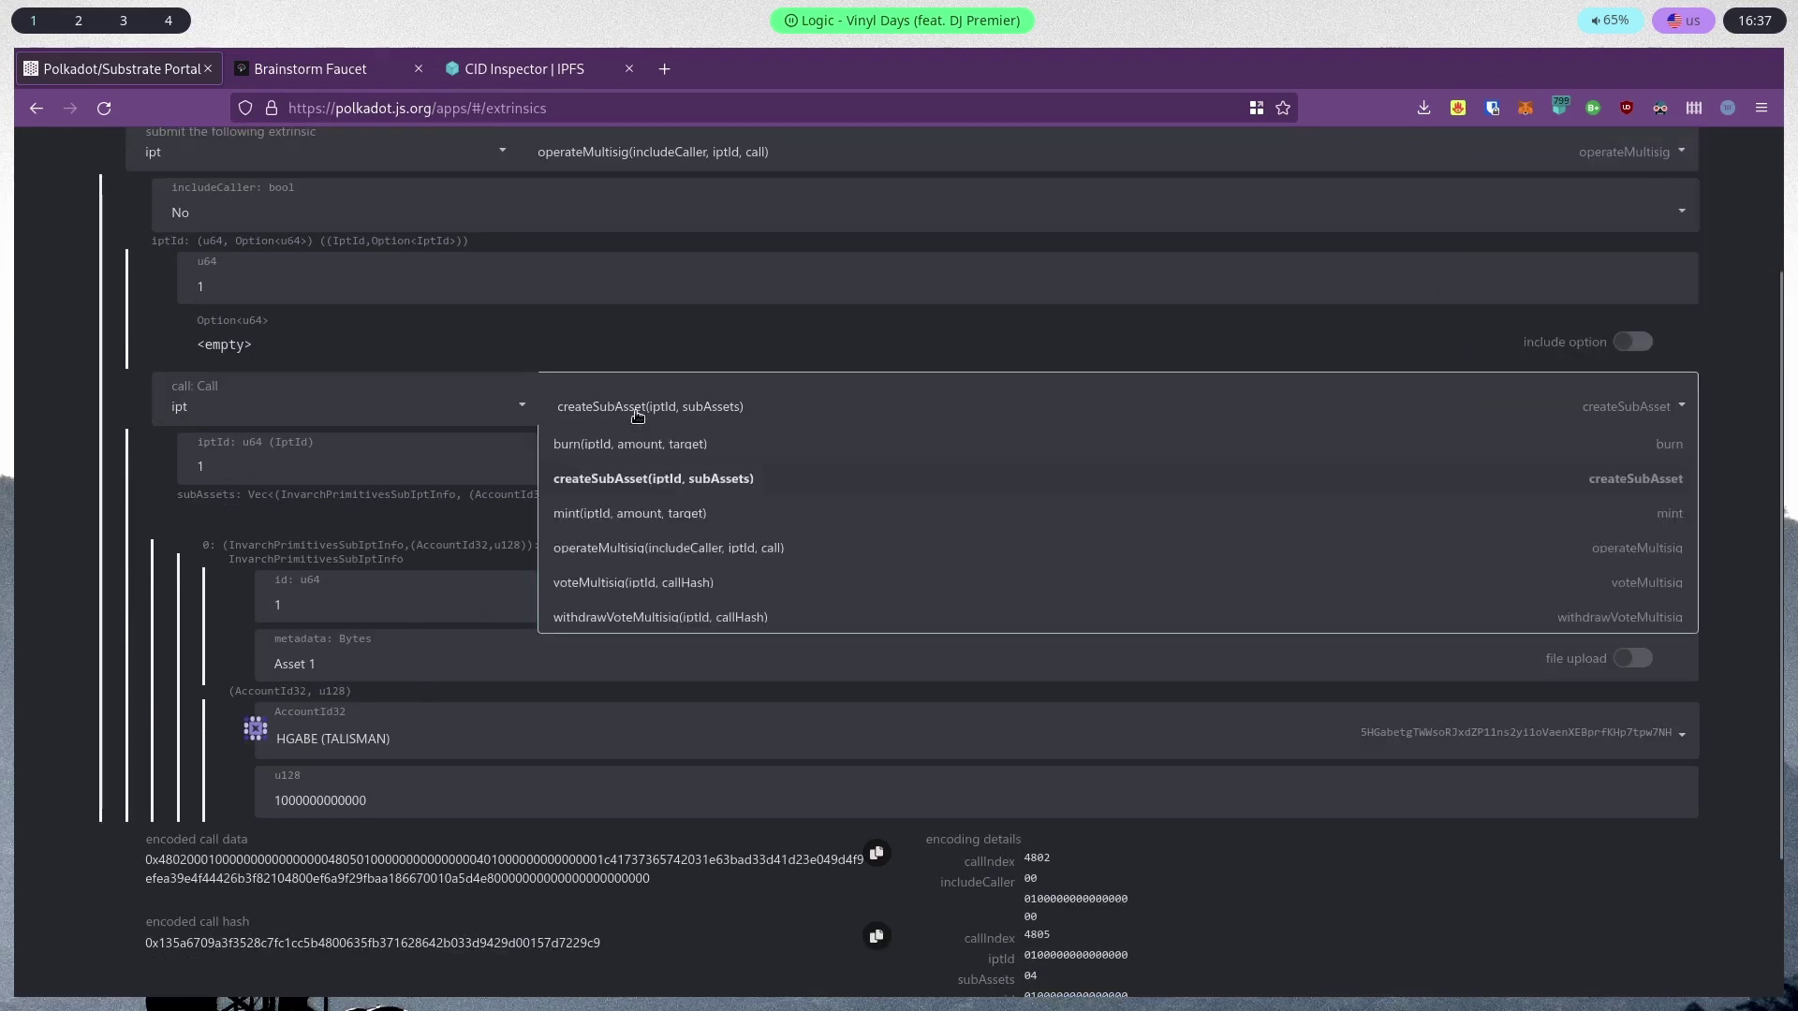
click(627, 515)
click(296, 475)
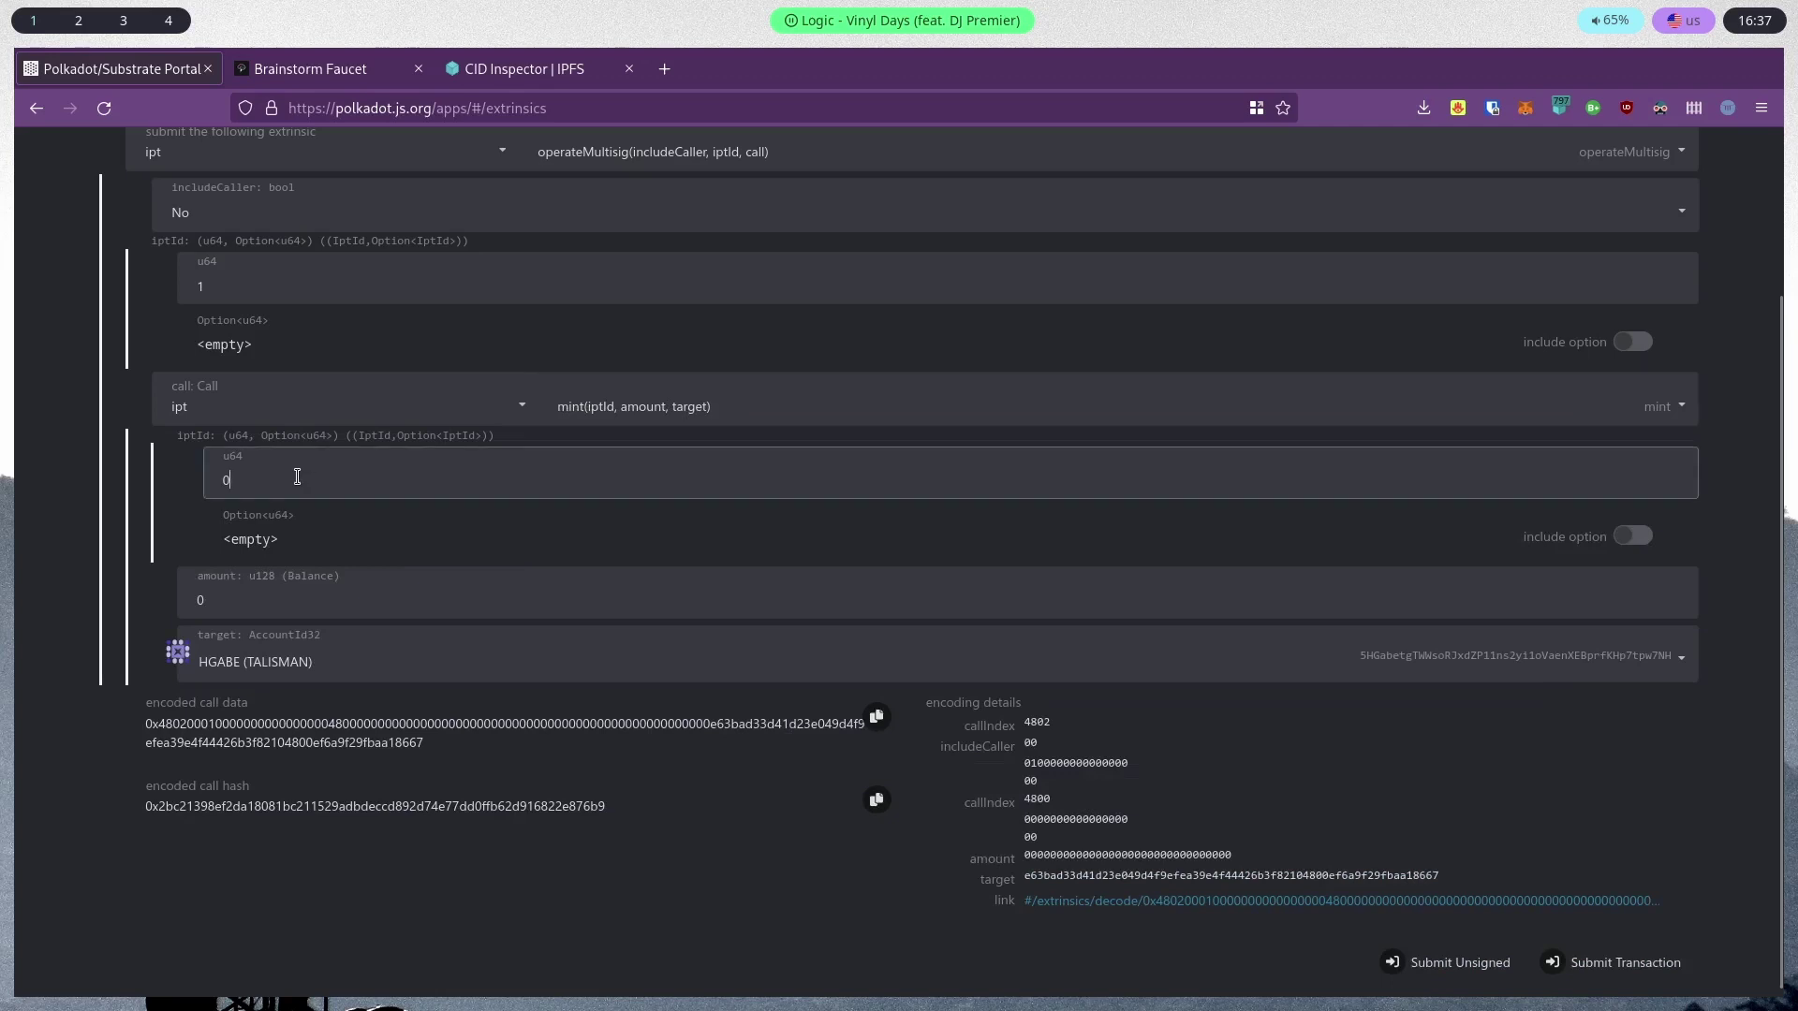
key(BackSpace)
text(1)
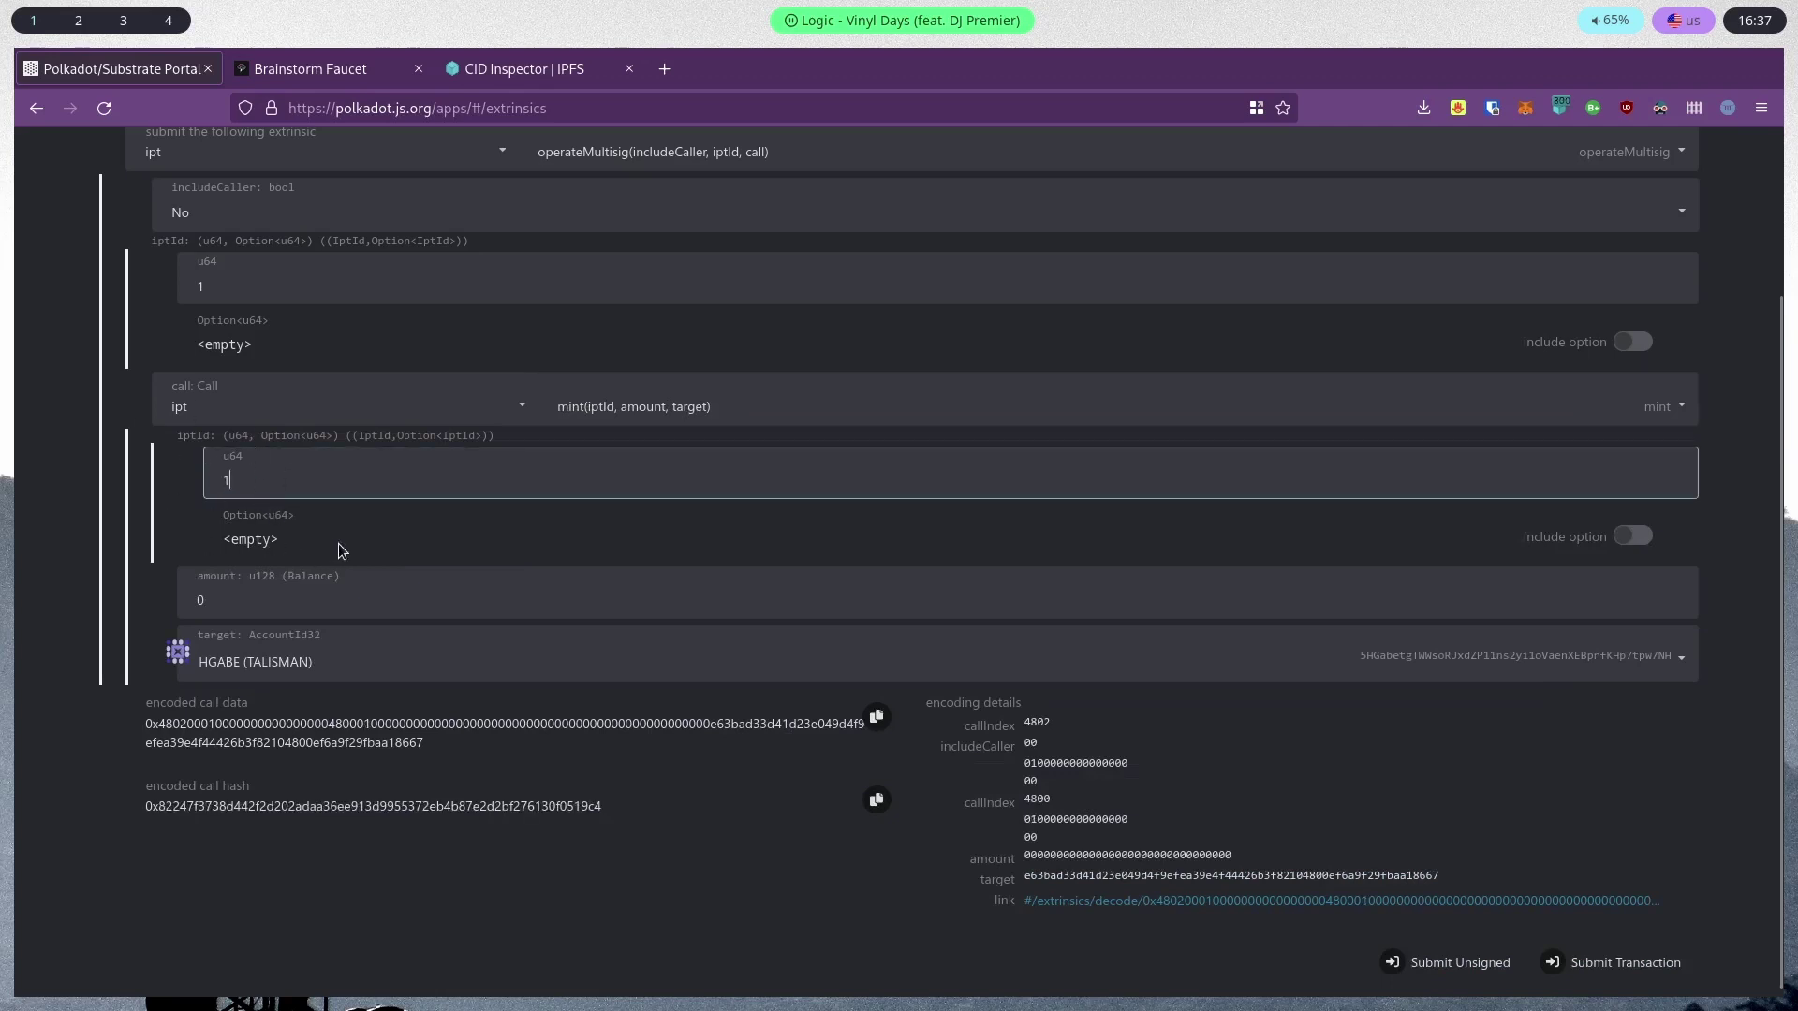
click(1632, 535)
click(242, 543)
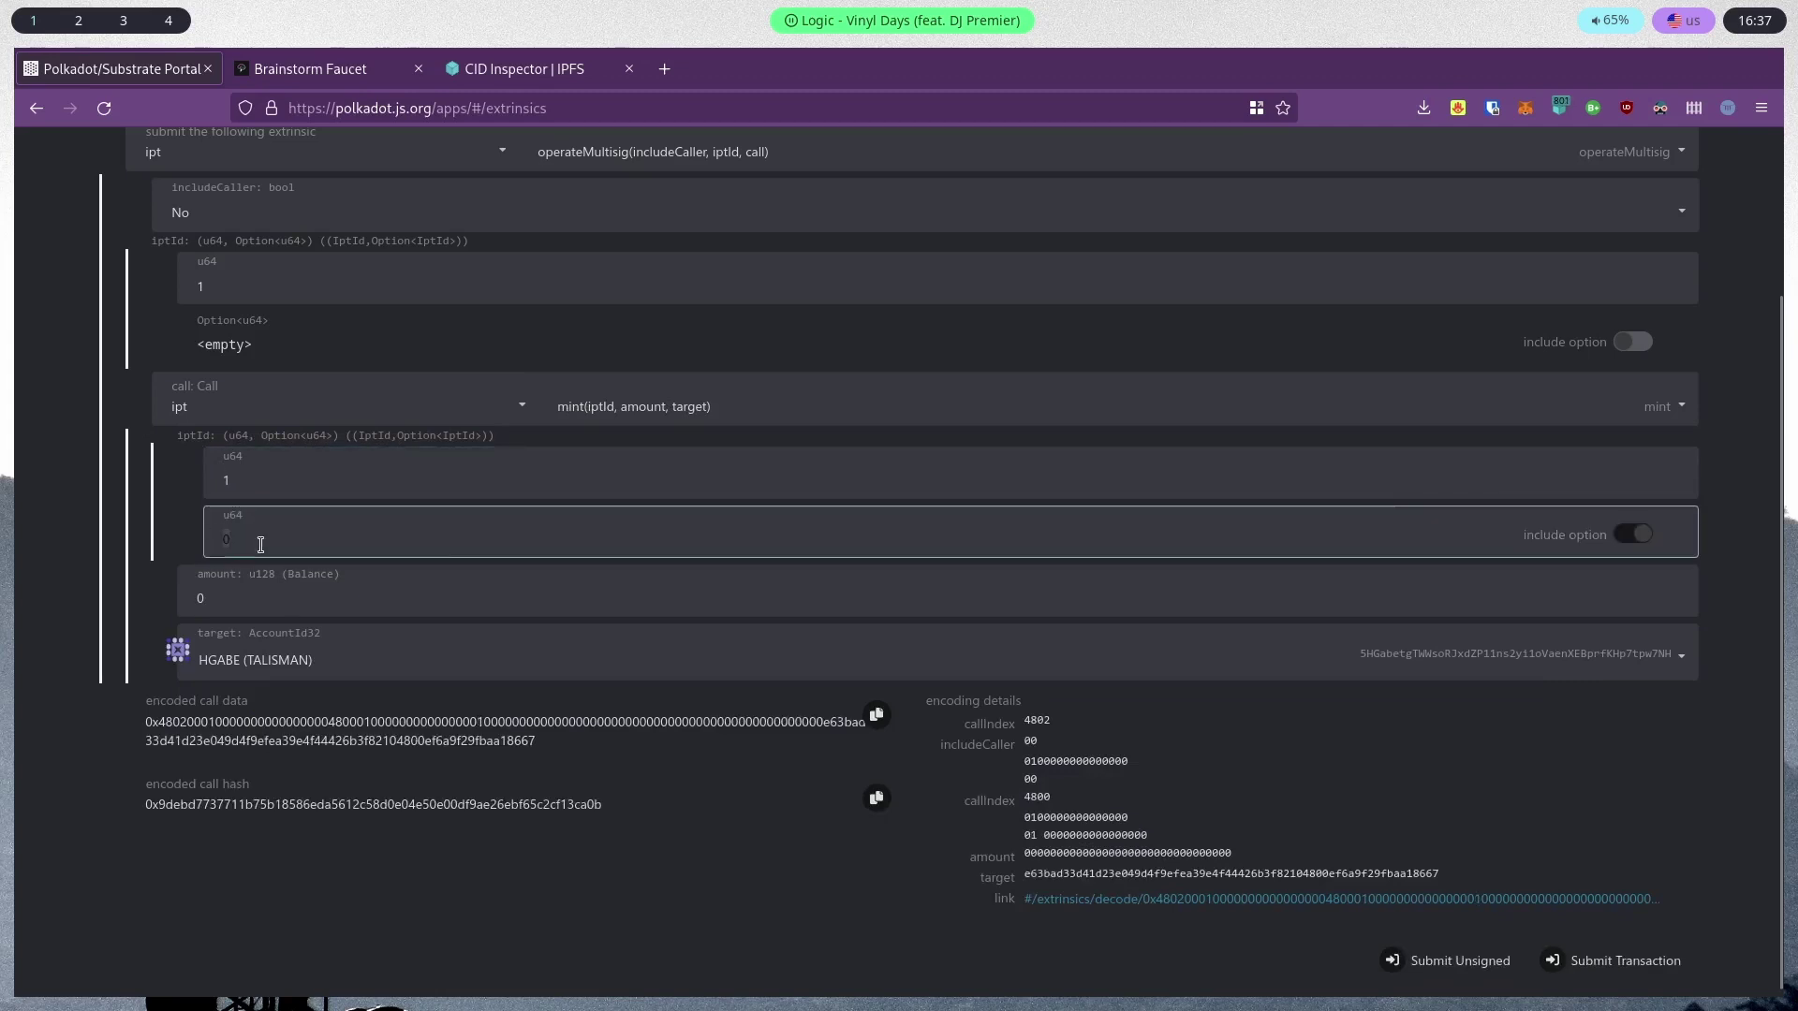
text(0)
click(256, 605)
text(1000000)
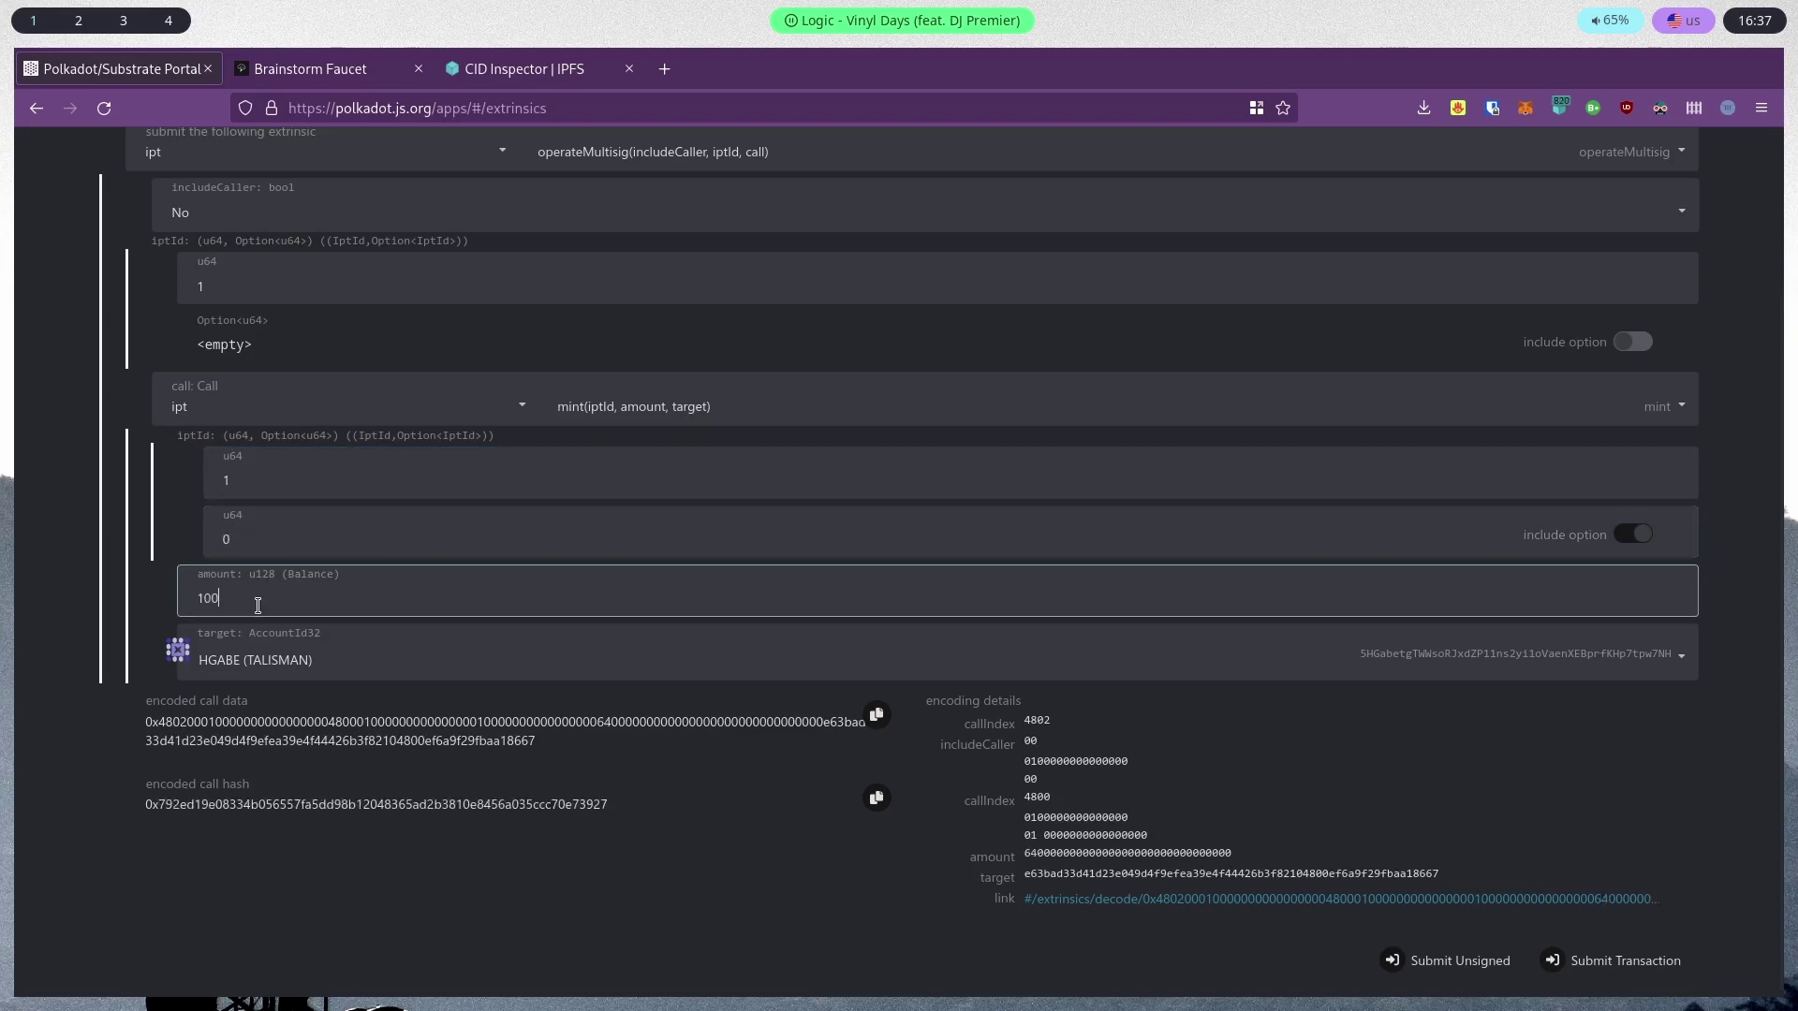
text(000000)
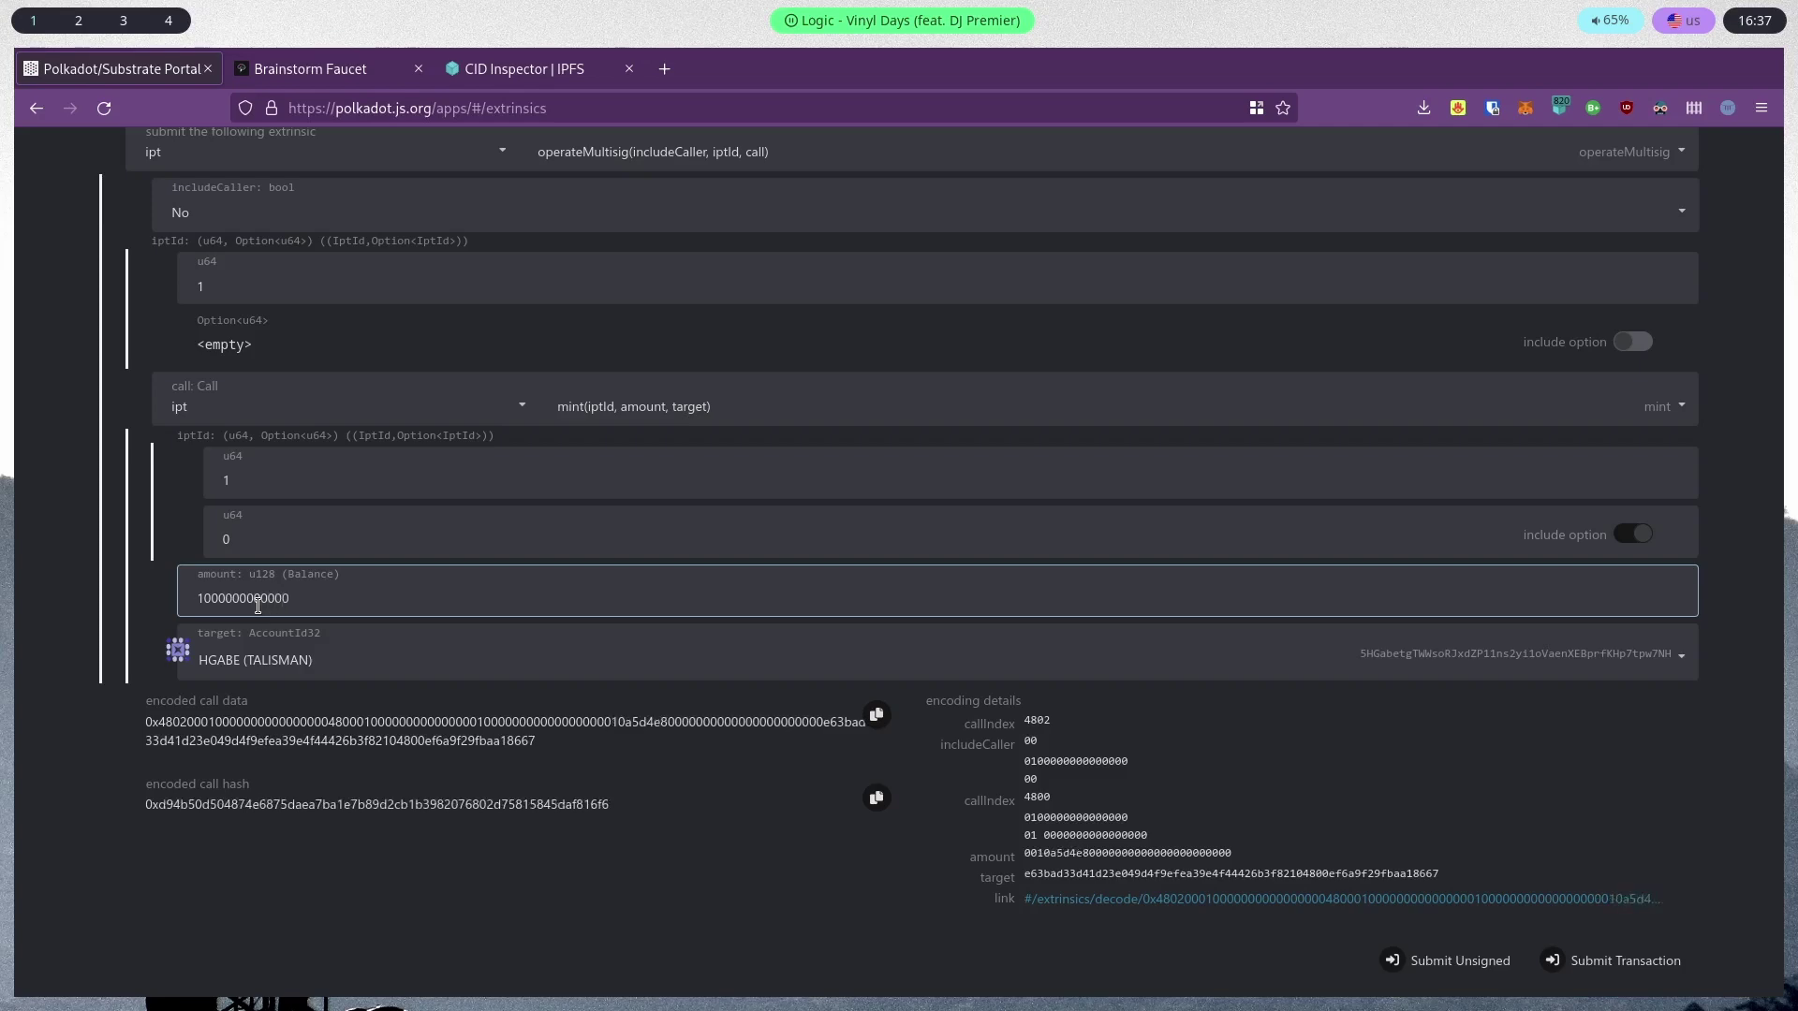
Submit the mint multisig call as a signed transaction and approve it in the wallet
scroll(1713, 978, down, 1)
click(1620, 954)
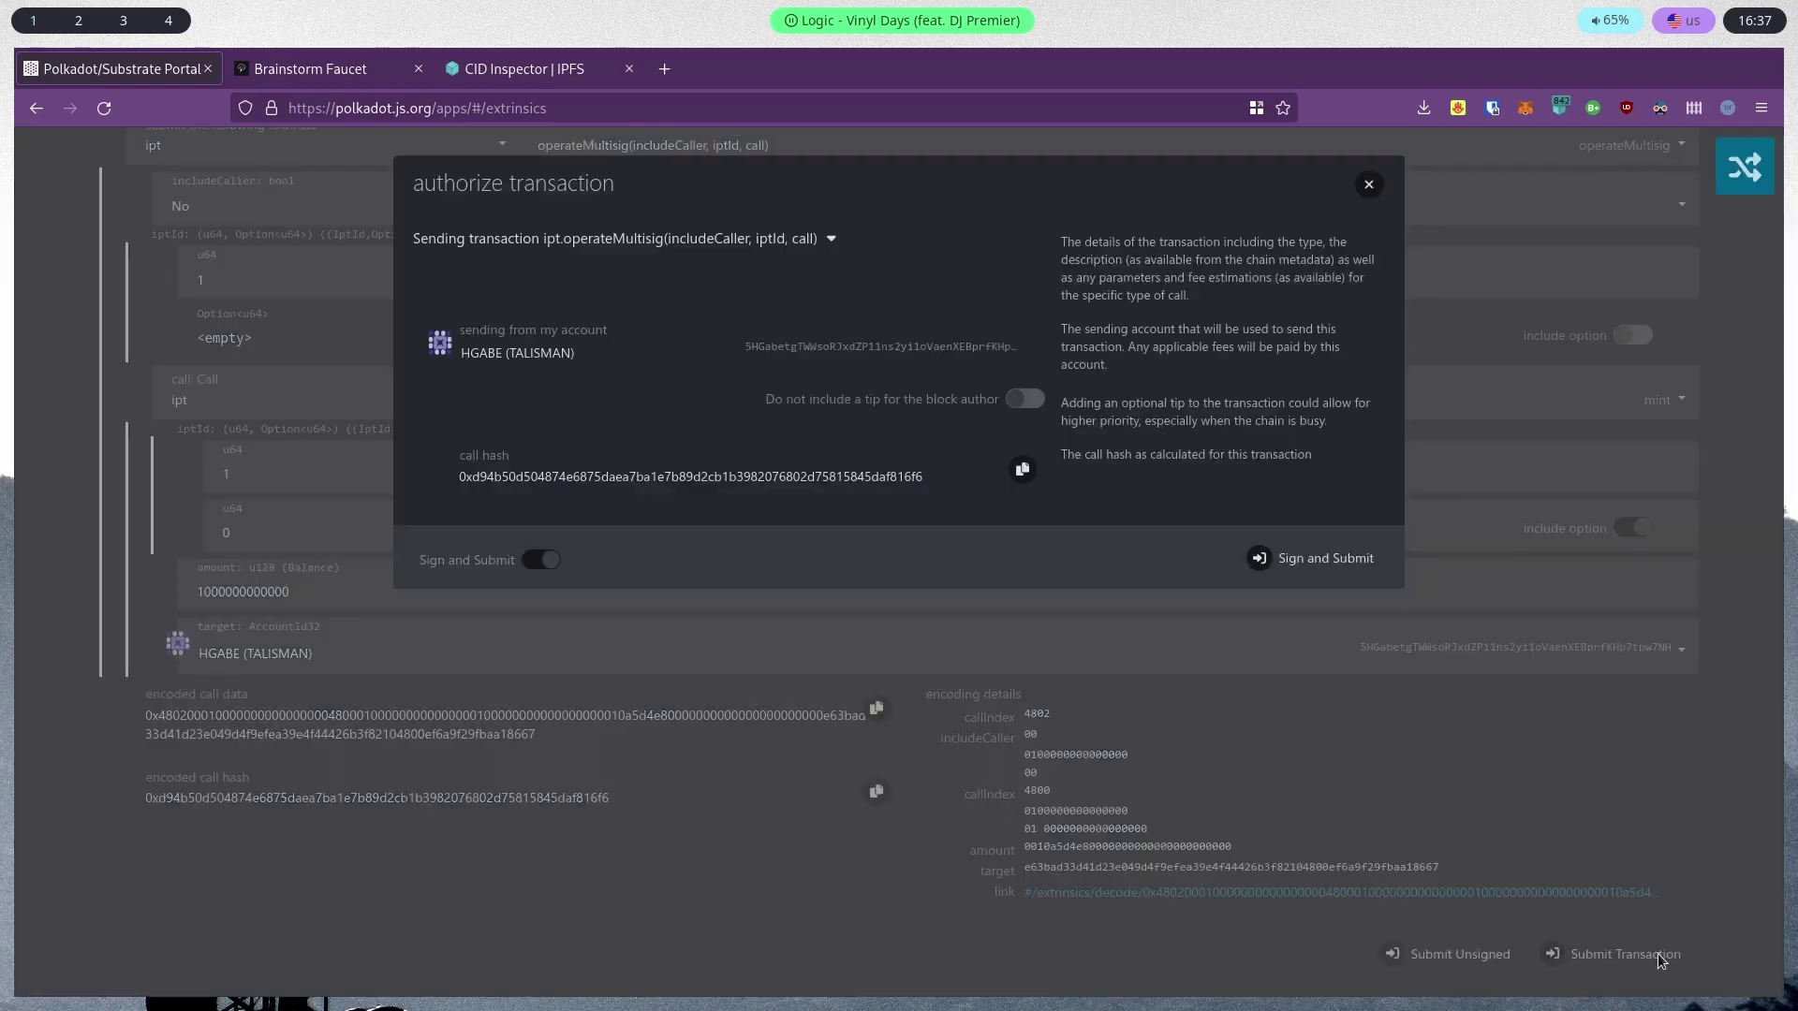
click(1360, 559)
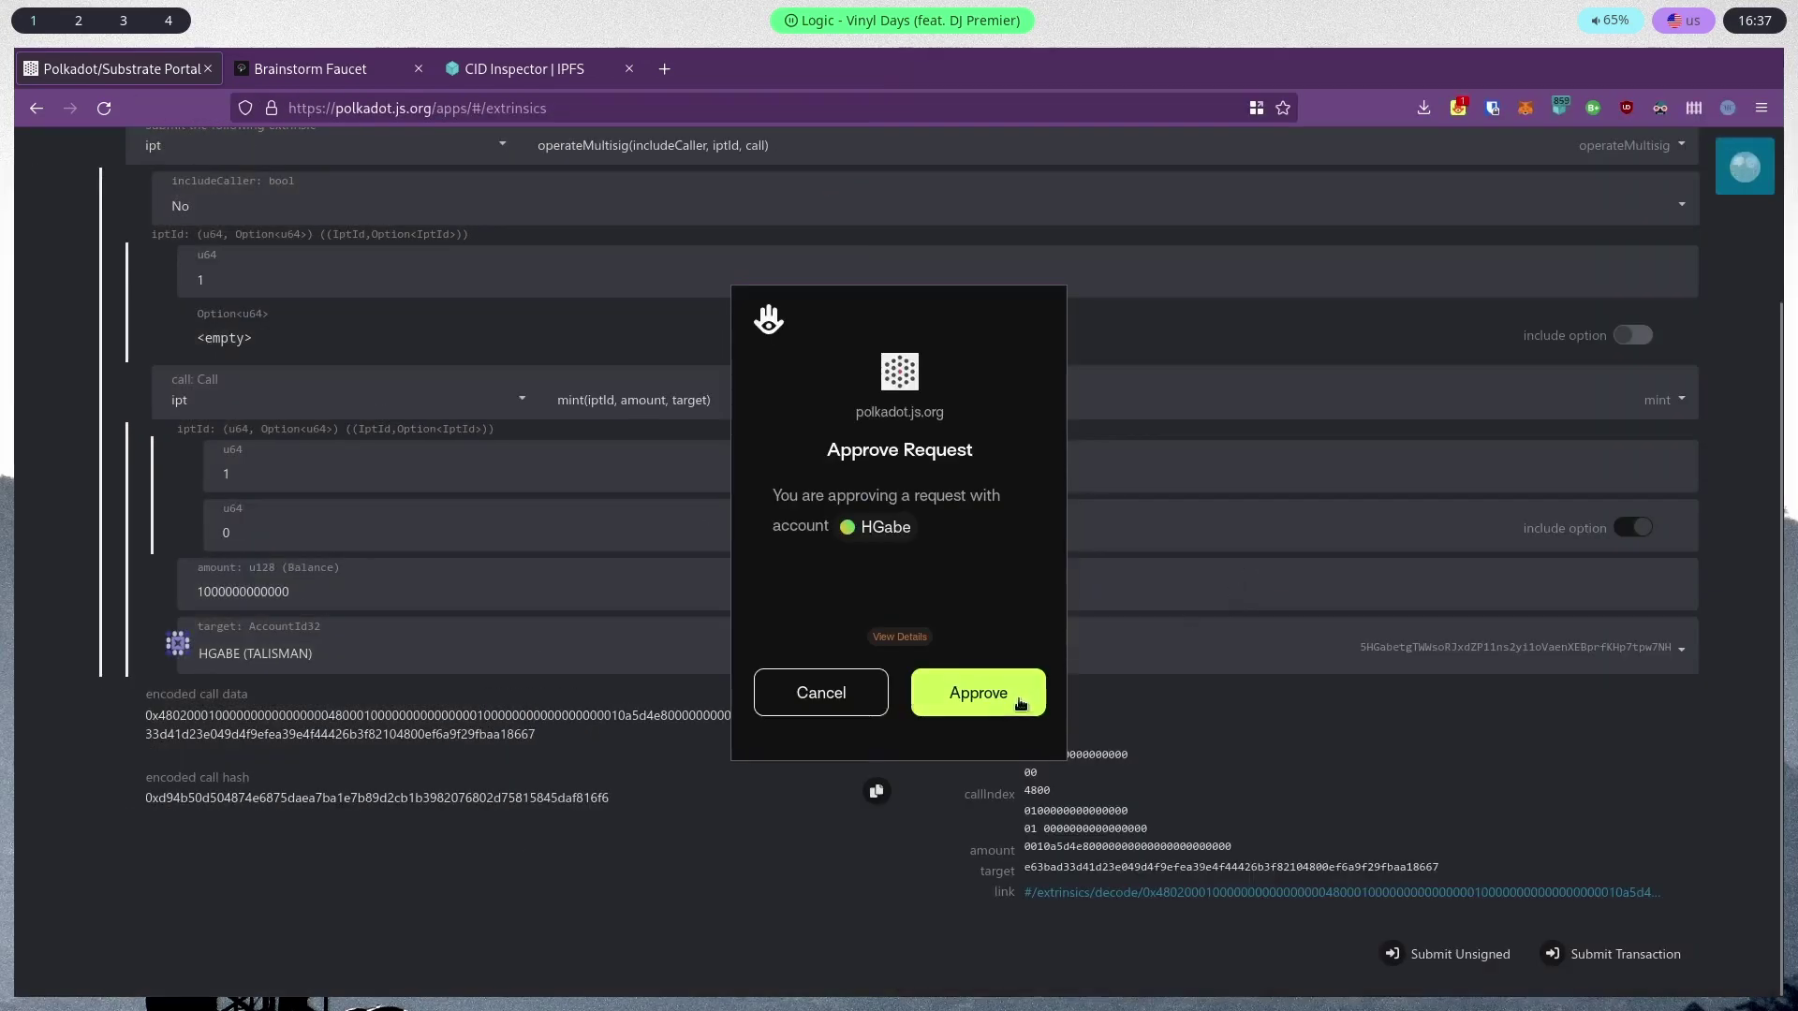
click(1019, 697)
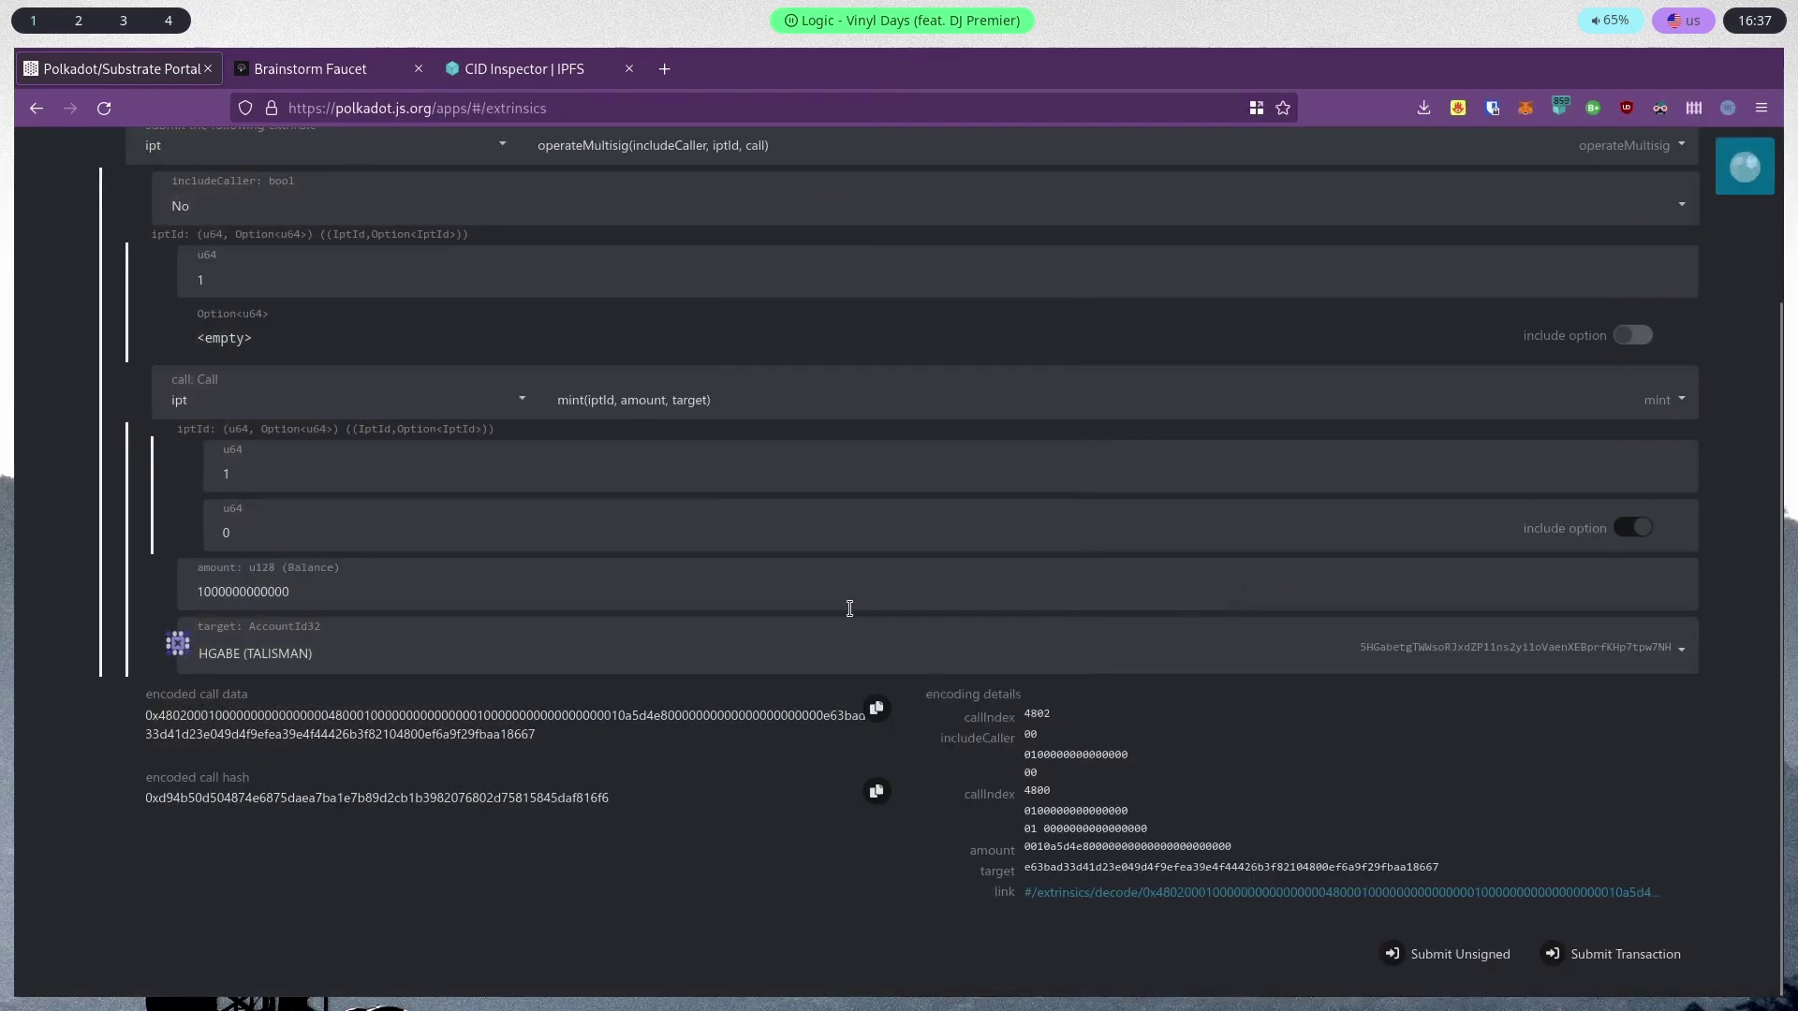
scroll(440, 478, up, 2)
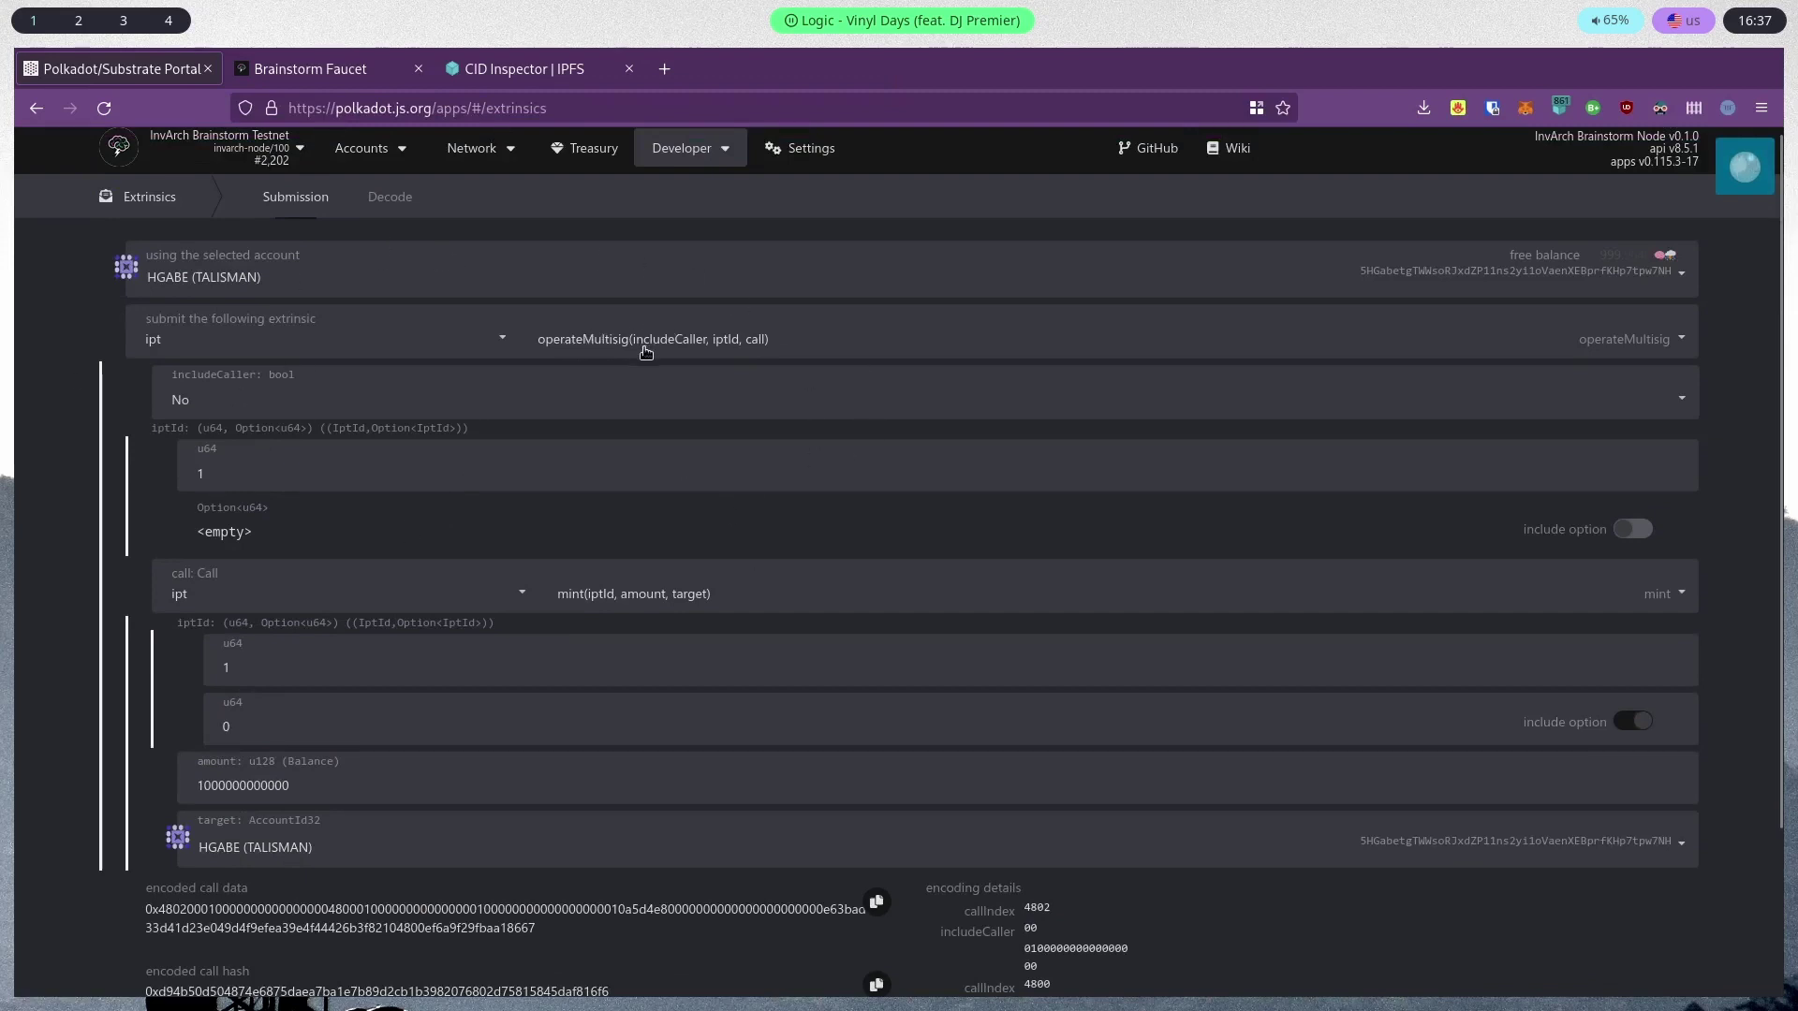
scroll(616, 383, down, 2)
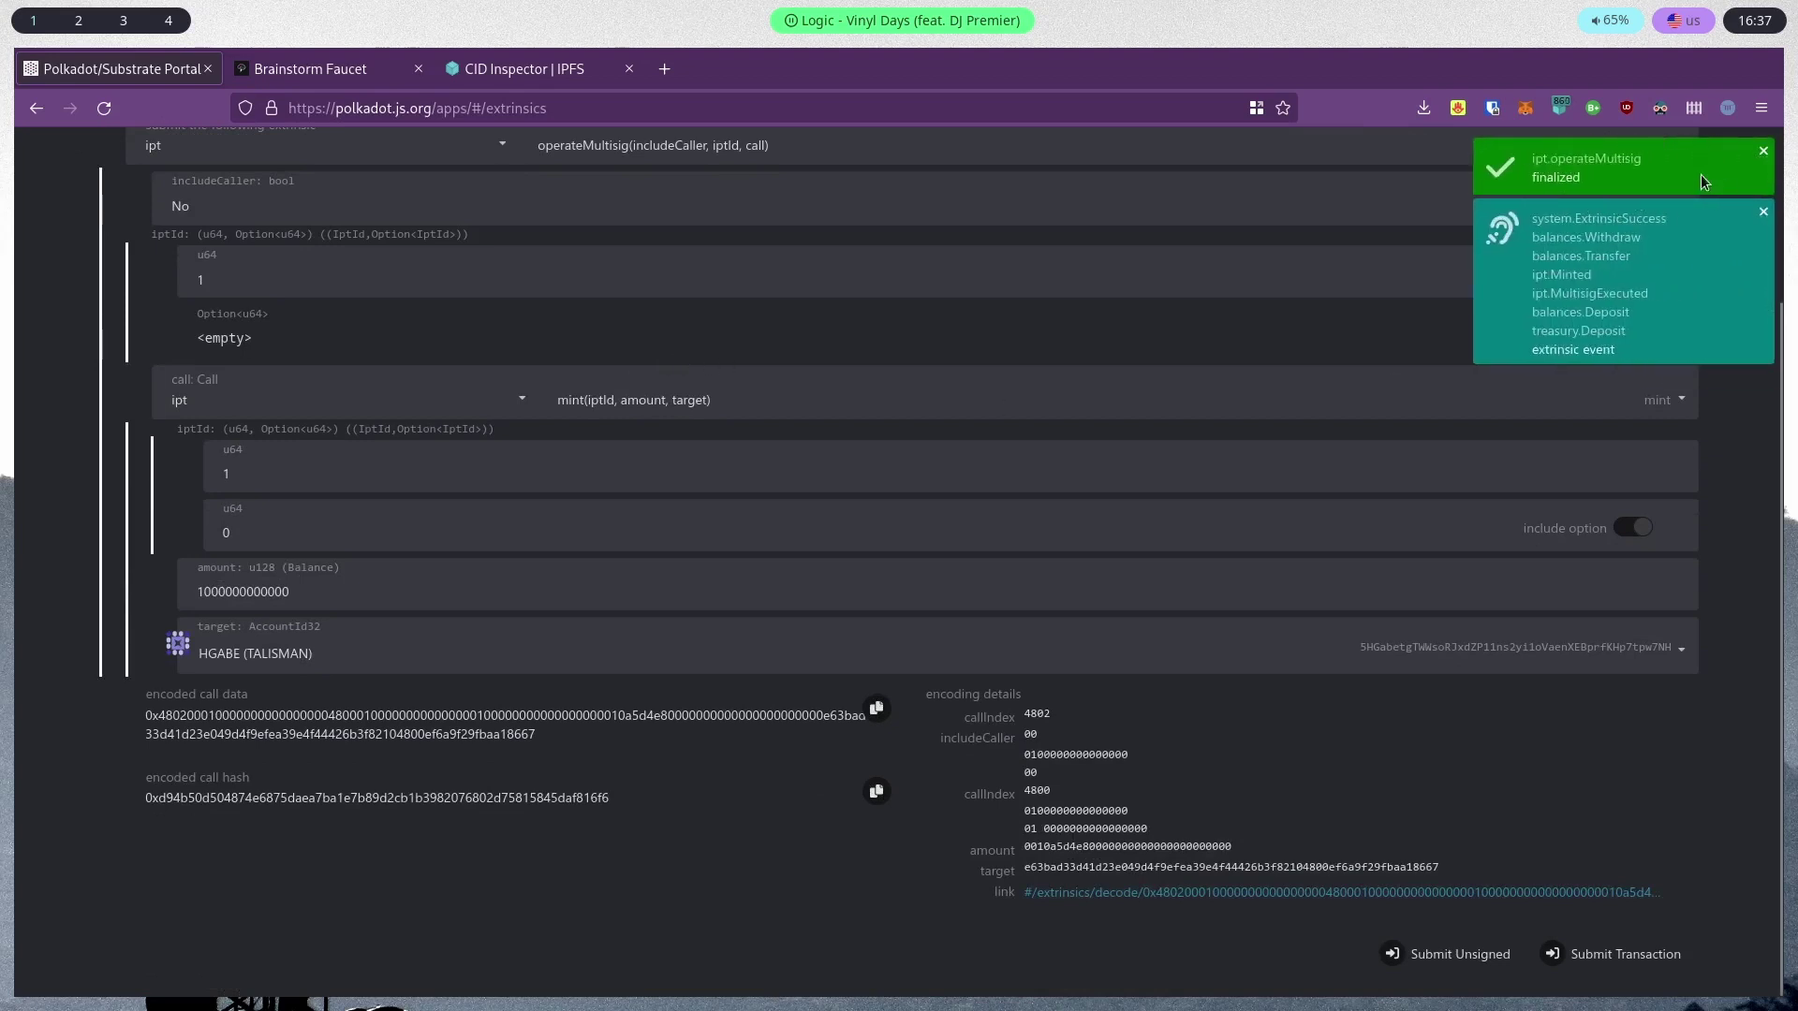
Change the multisig's inner call from ipt mint to ipl setPermission
click(682, 401)
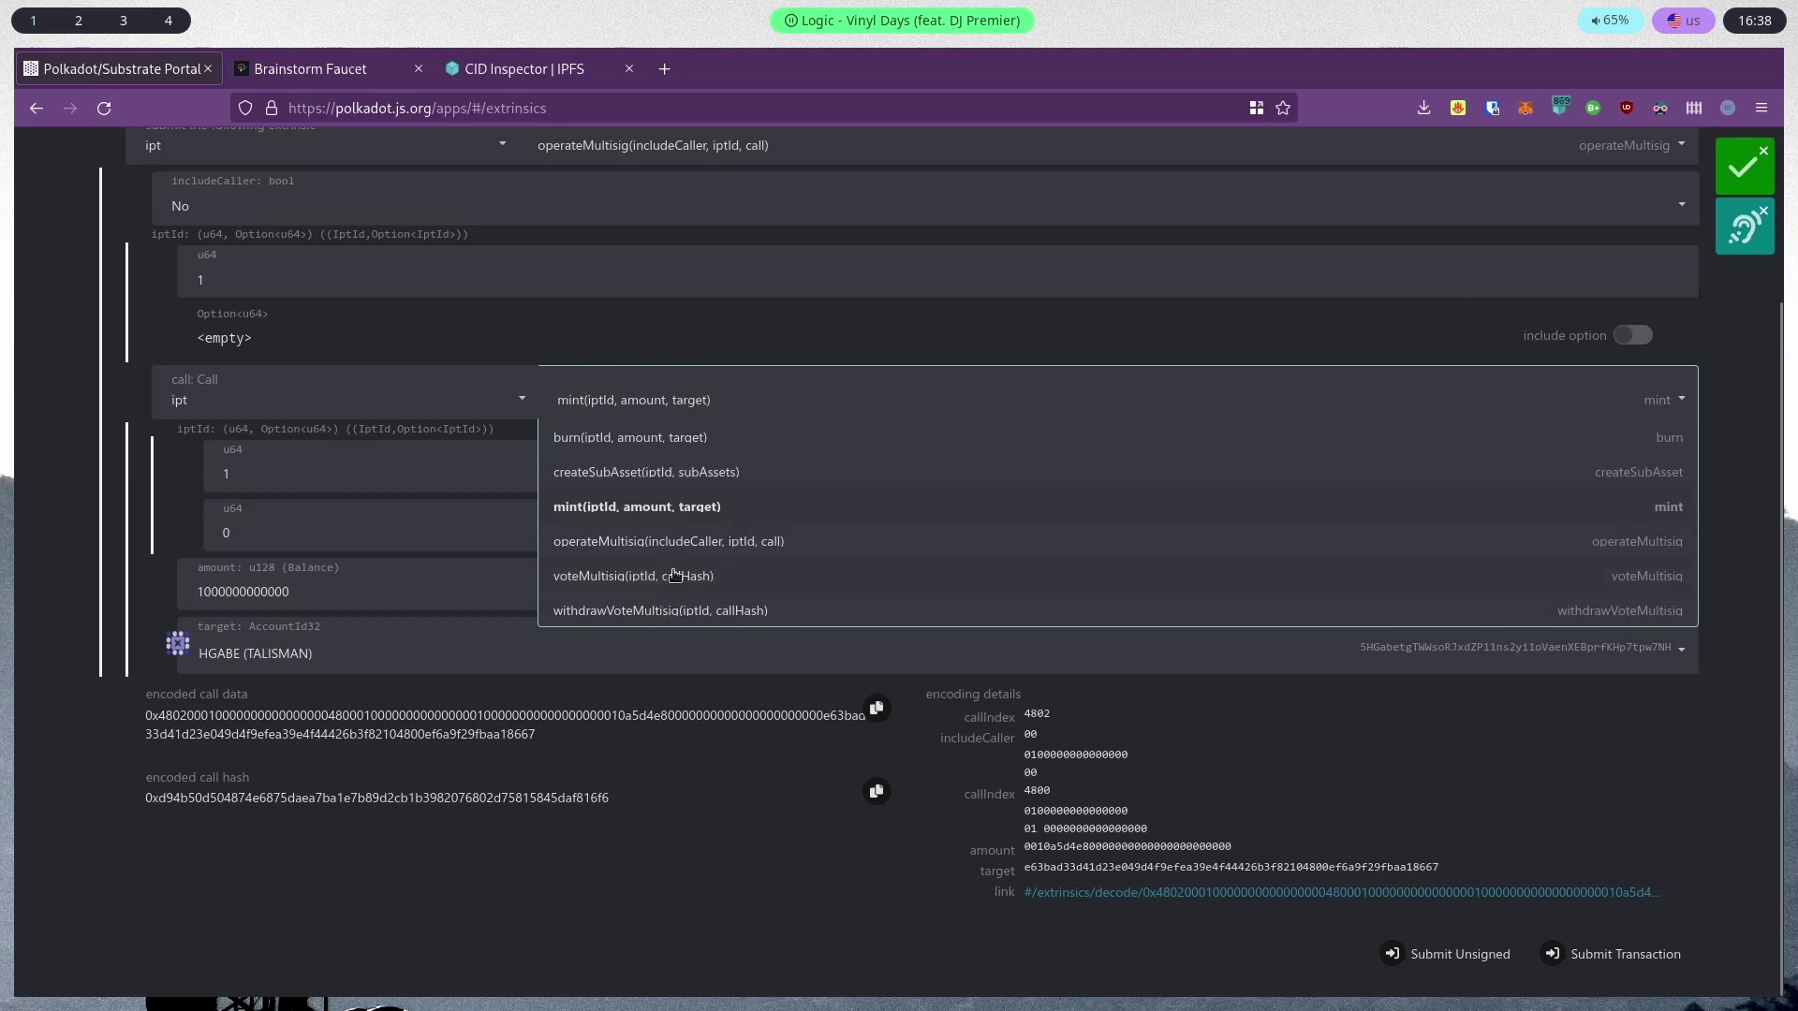
scroll(660, 581, up, 3)
scroll(659, 581, down, 3)
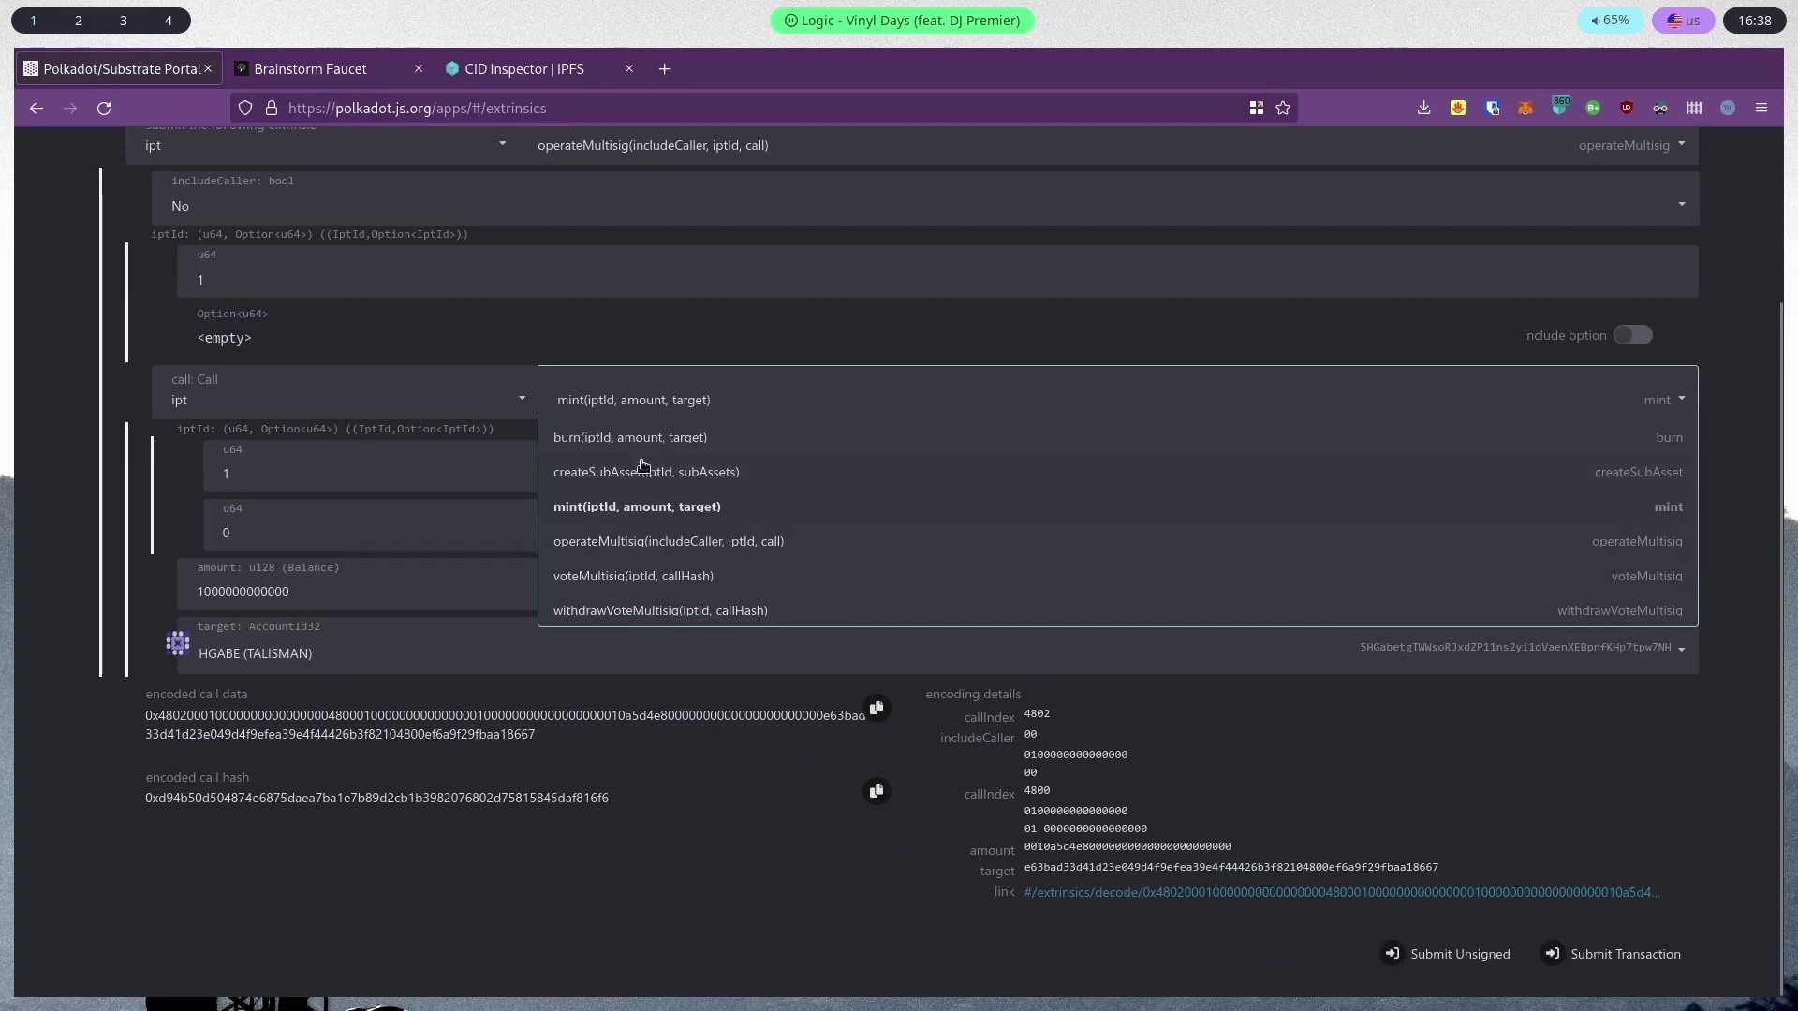
scroll(405, 523, up, 2)
click(453, 574)
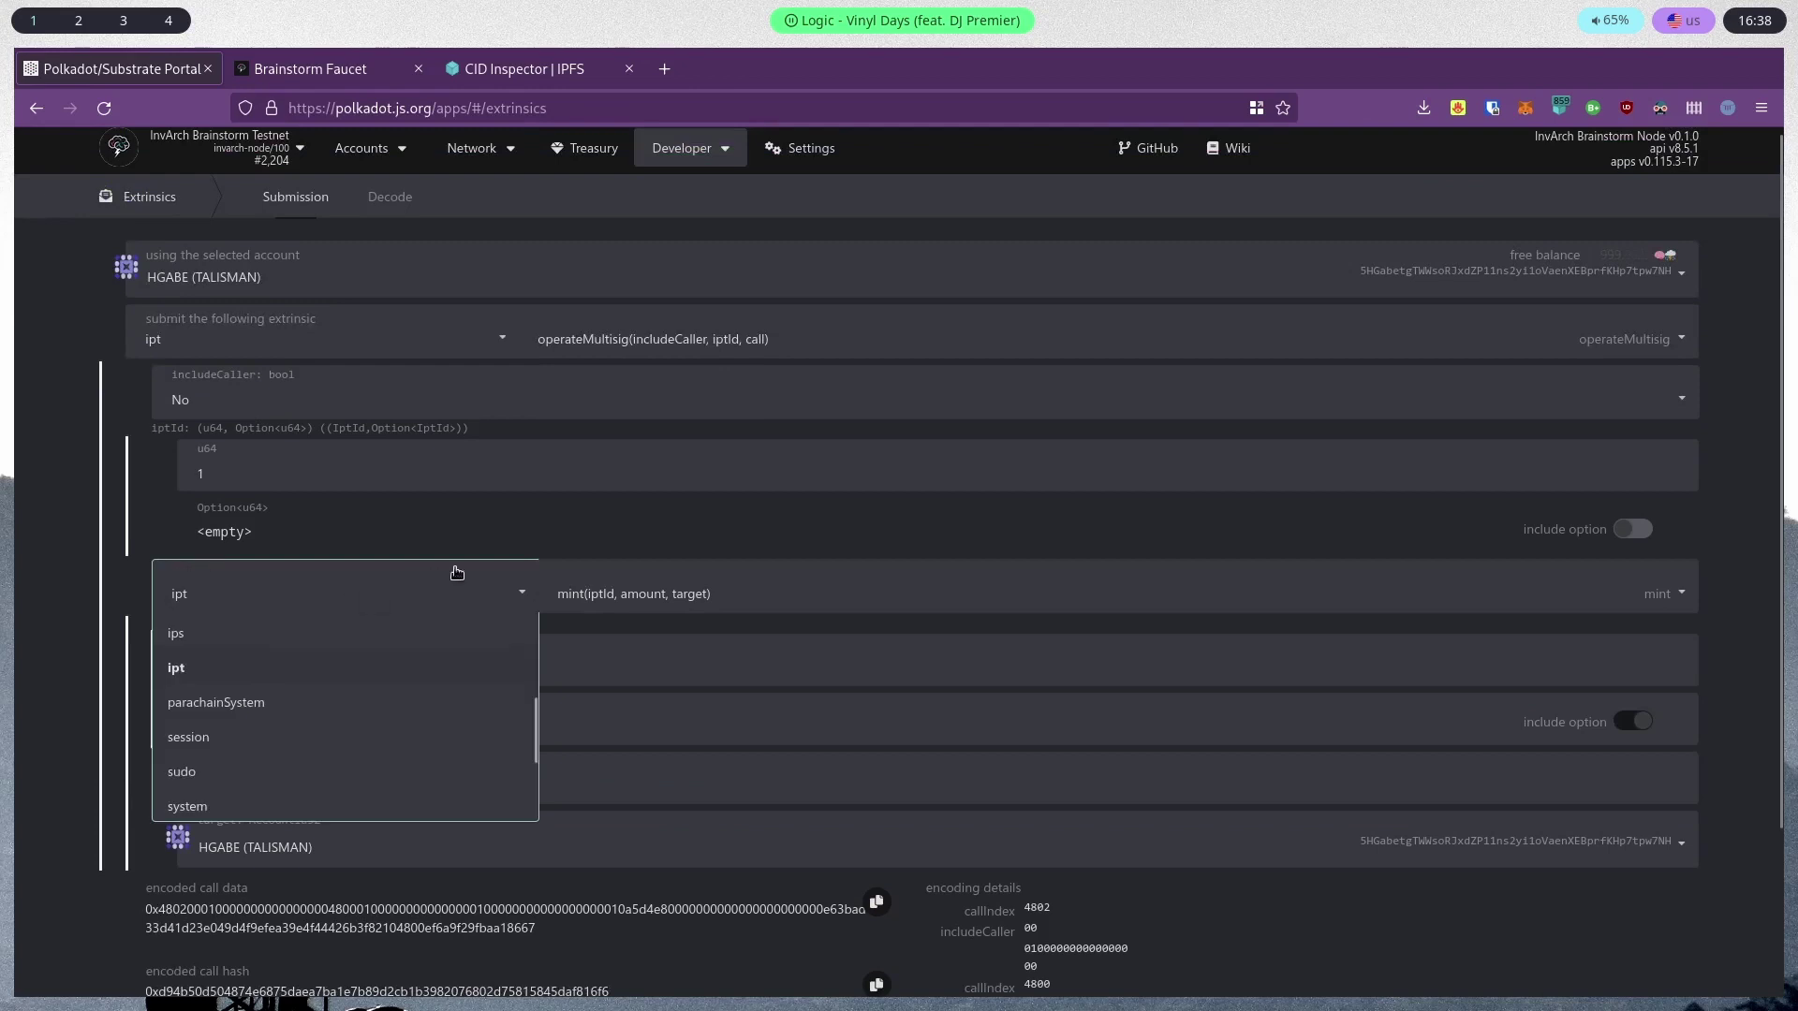
scroll(221, 686, up, 3)
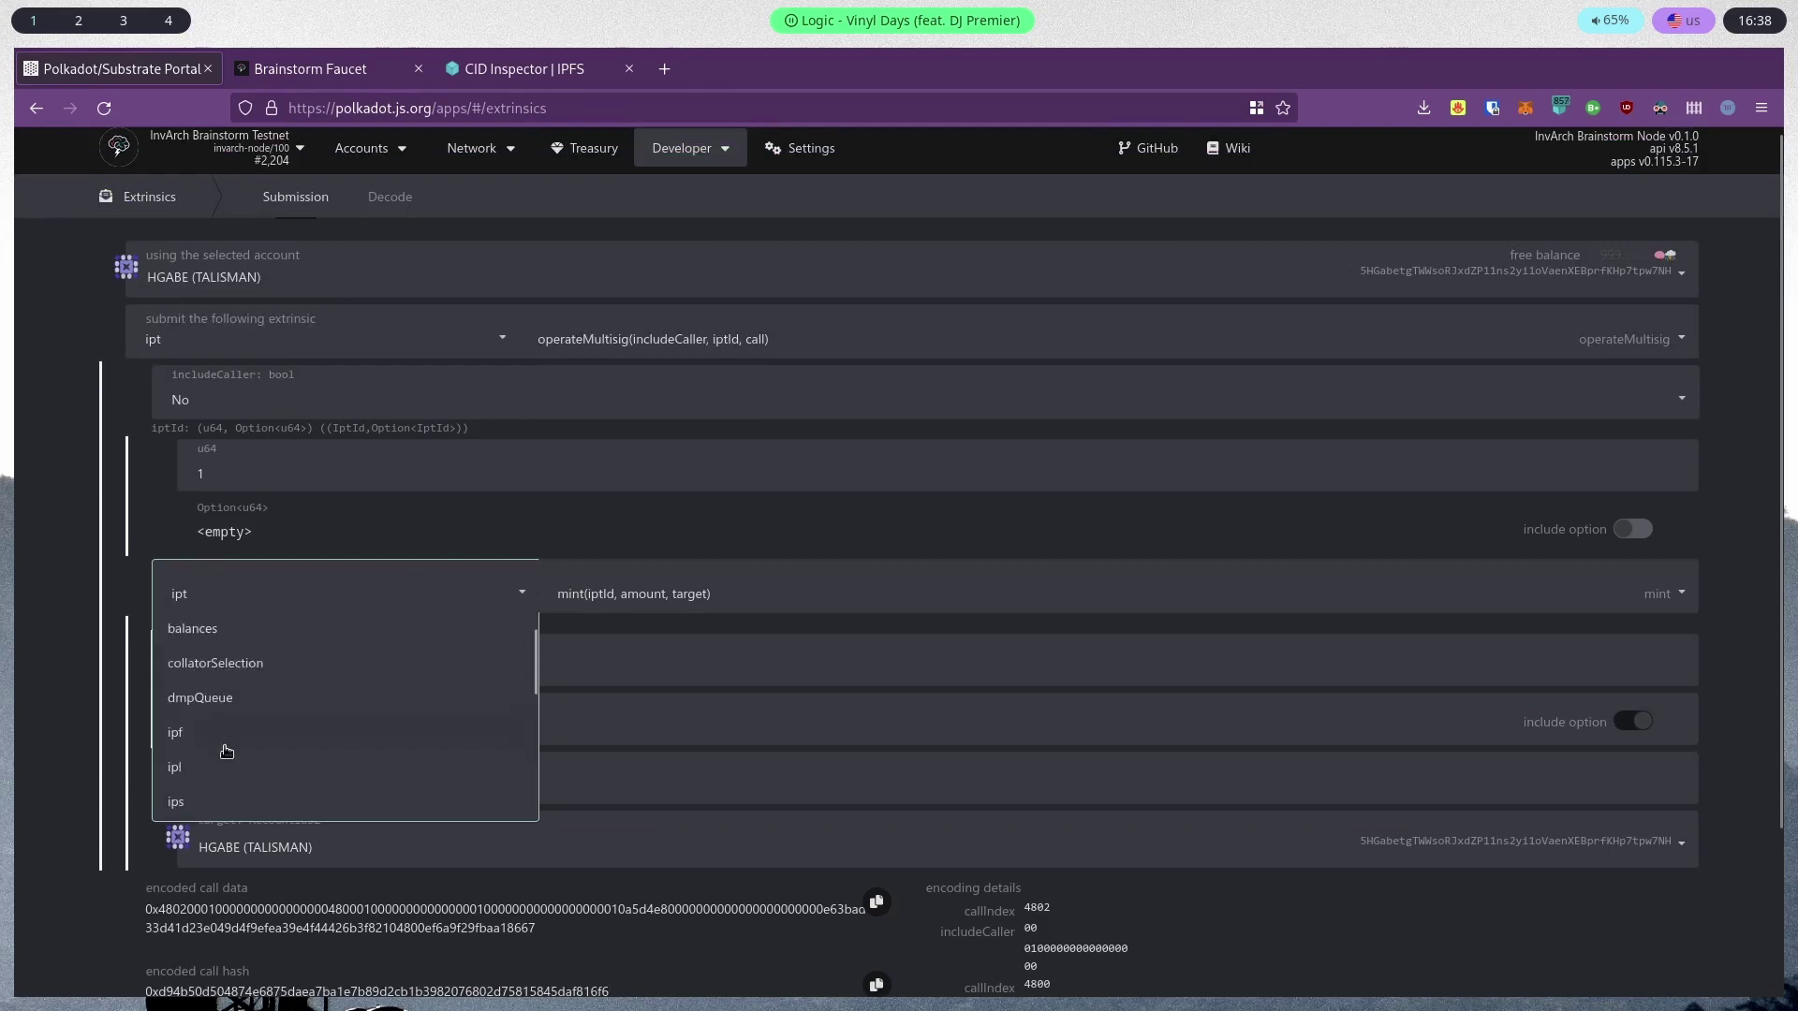
click(251, 768)
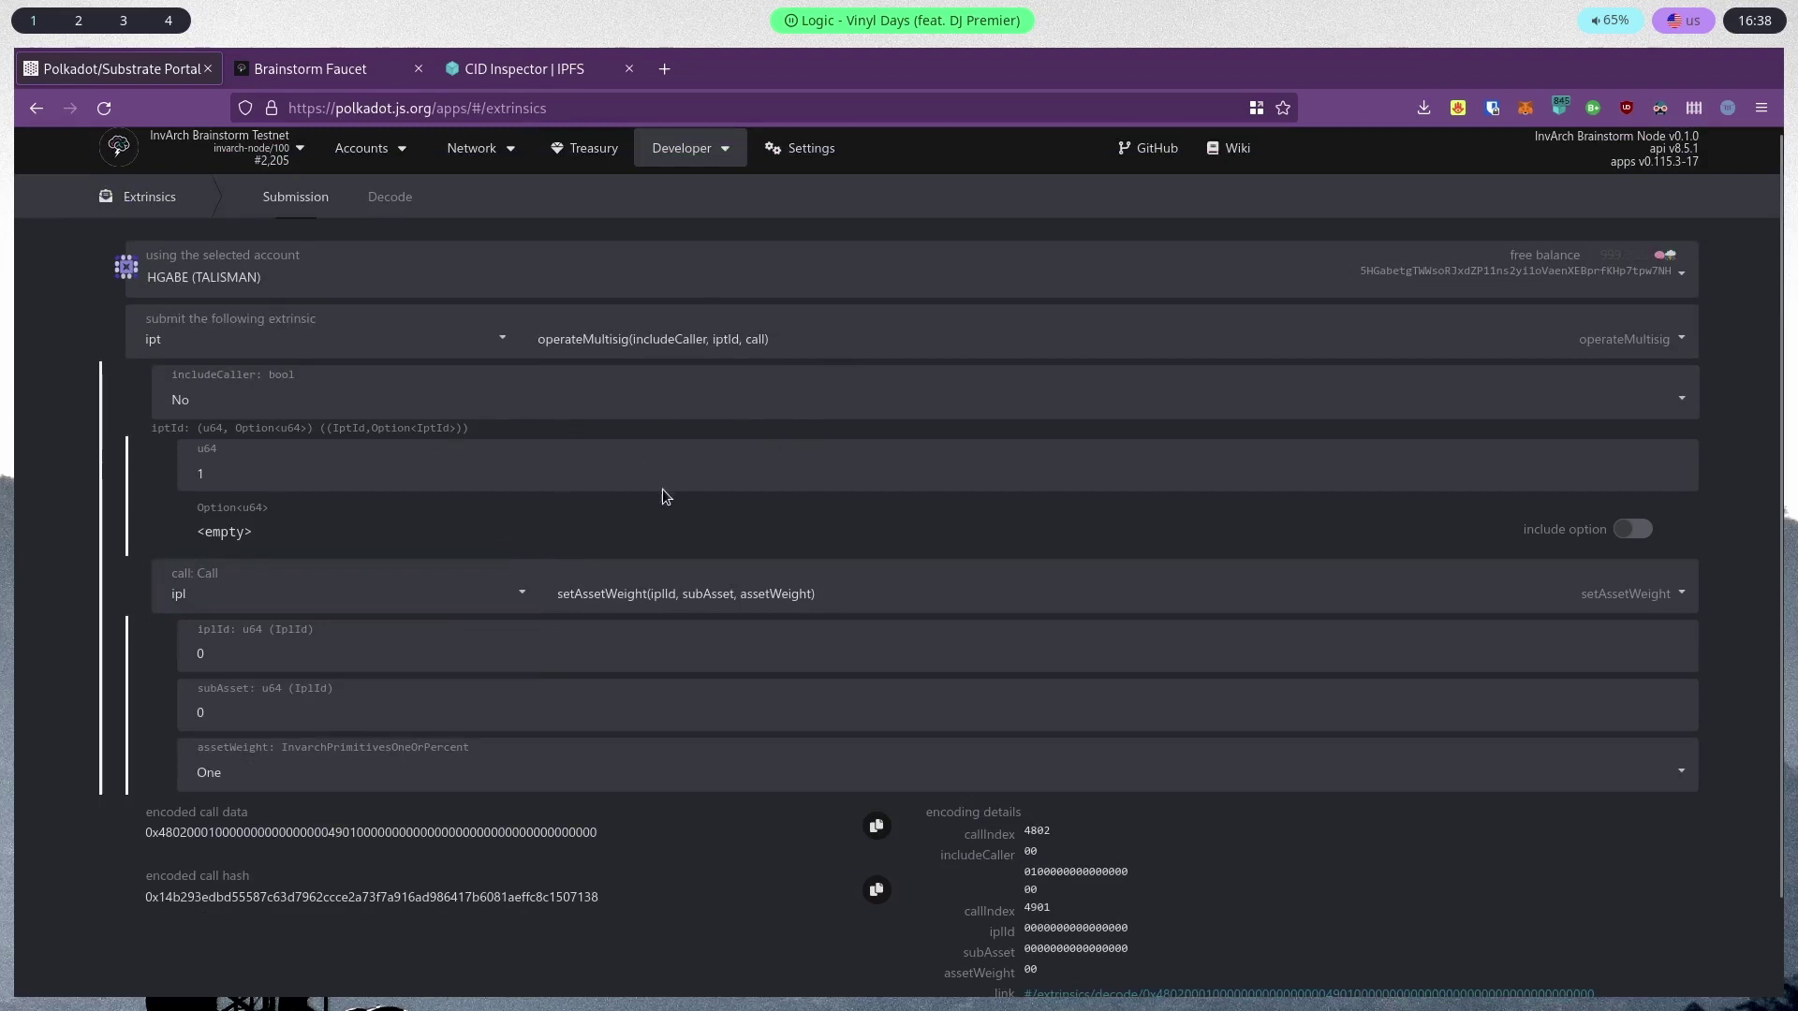
click(638, 607)
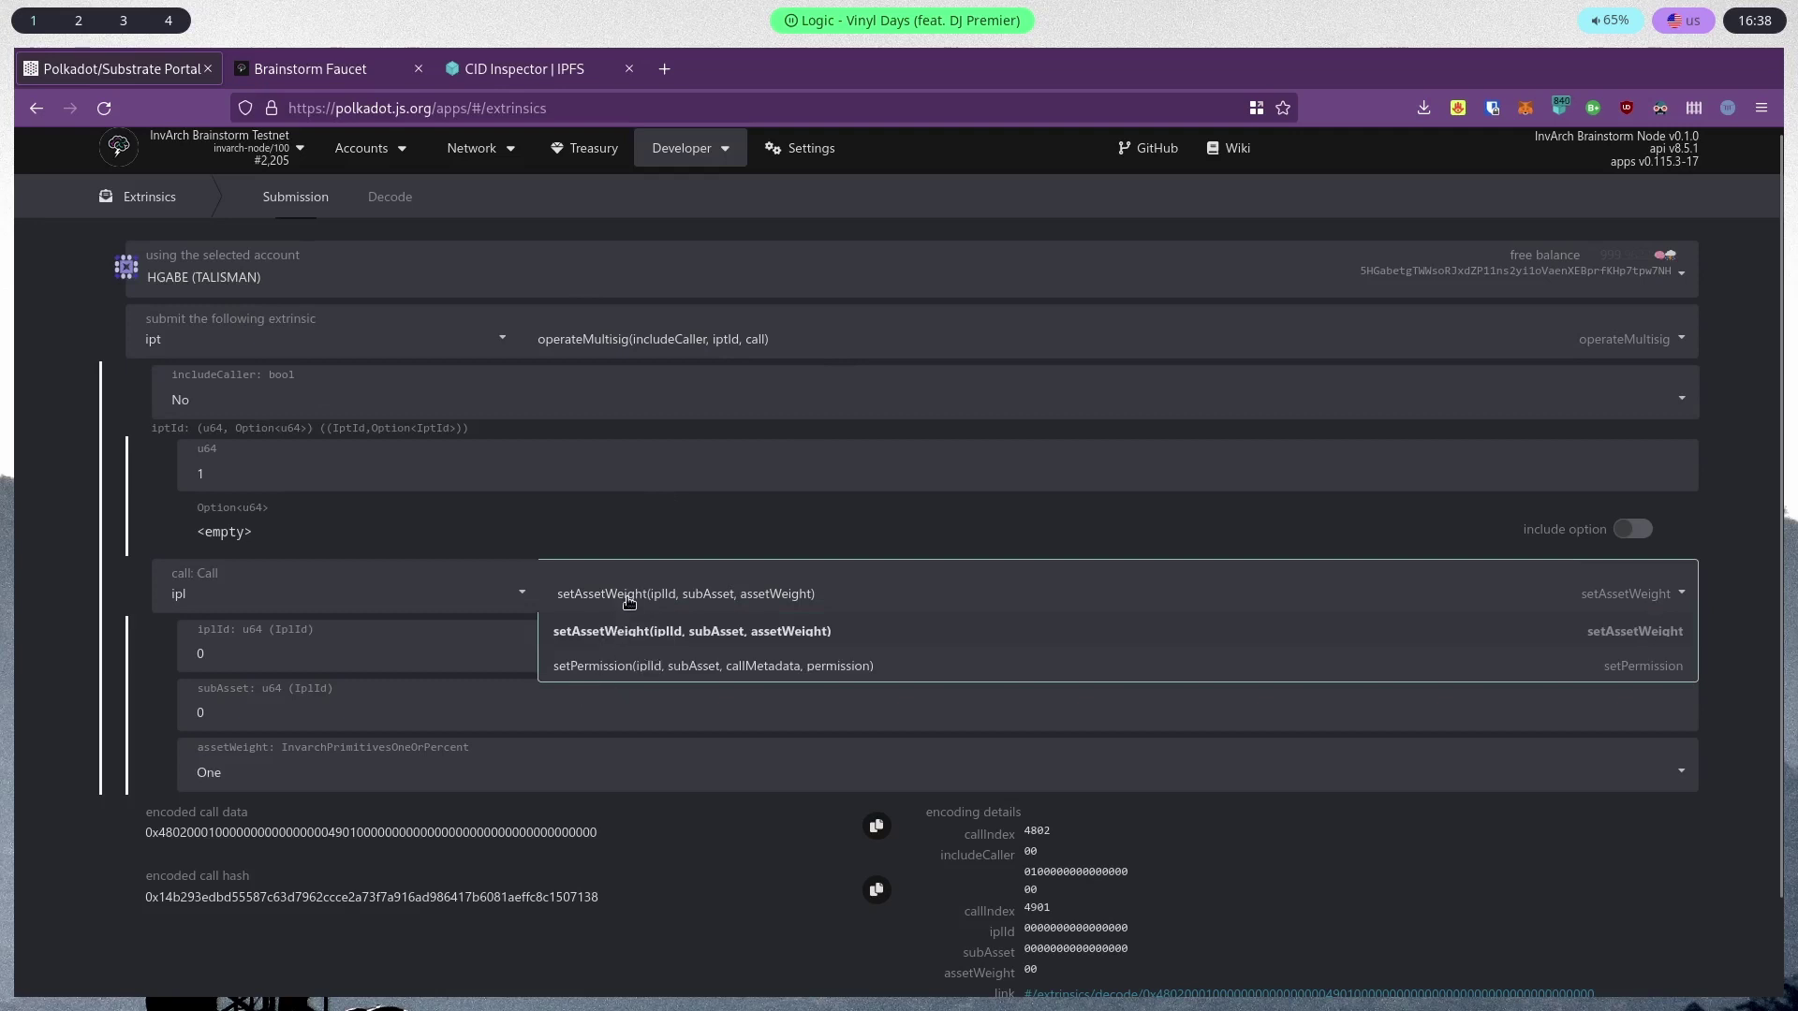
click(665, 666)
scroll(281, 667, down, 2)
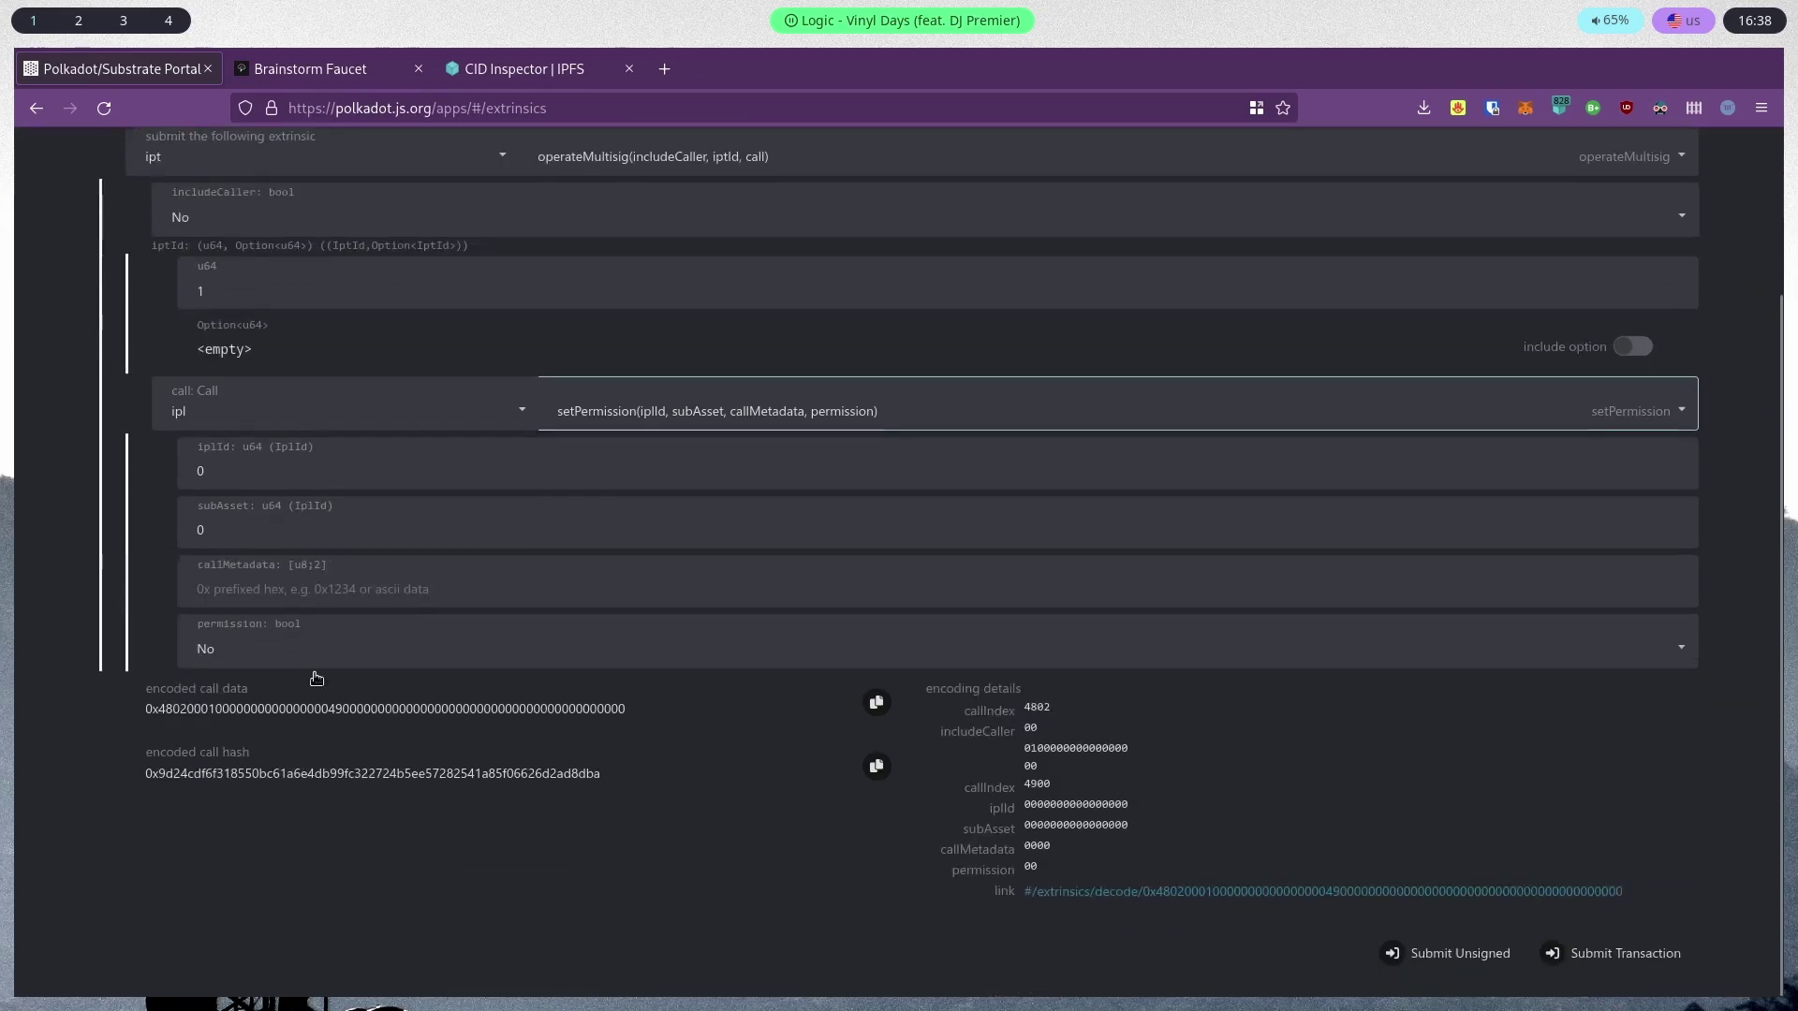
Copy the operateMultisig call index 4802 from the encoding details into the setPermission call's callMetadata
scroll(334, 319, up, 2)
scroll(334, 319, up, 1)
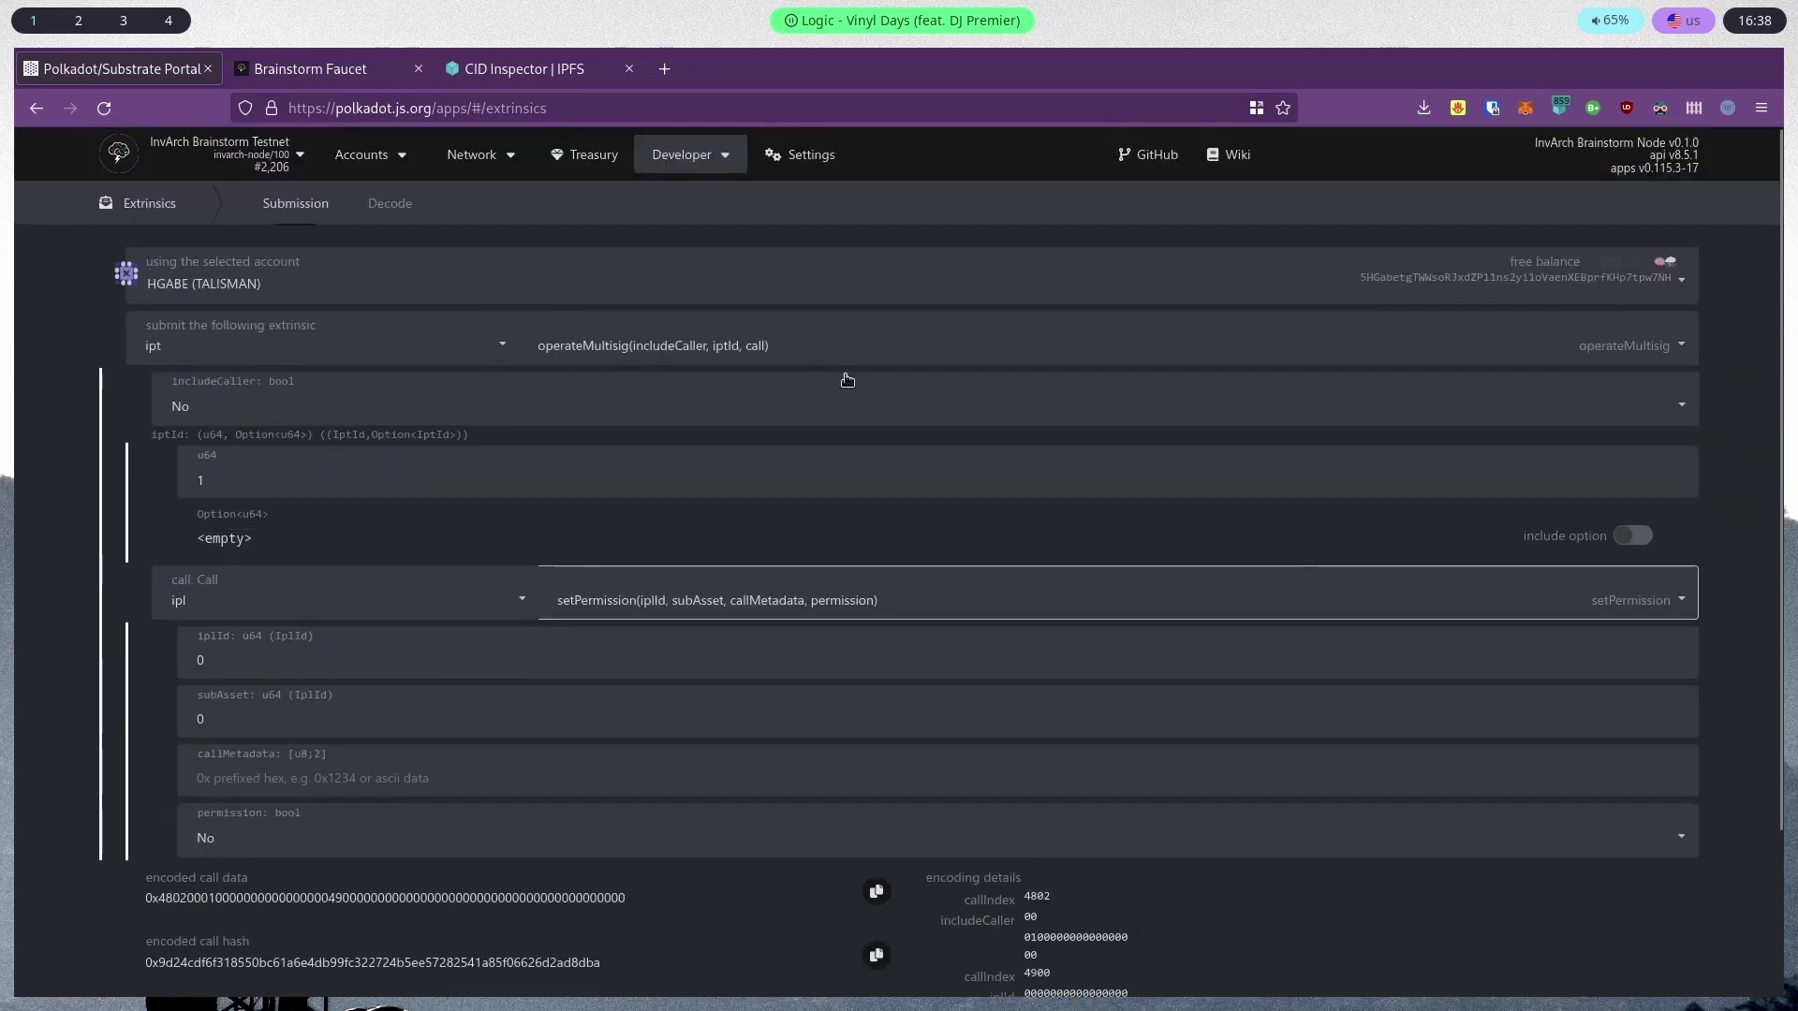
click(578, 349)
click(590, 350)
scroll(1154, 880, down, 2)
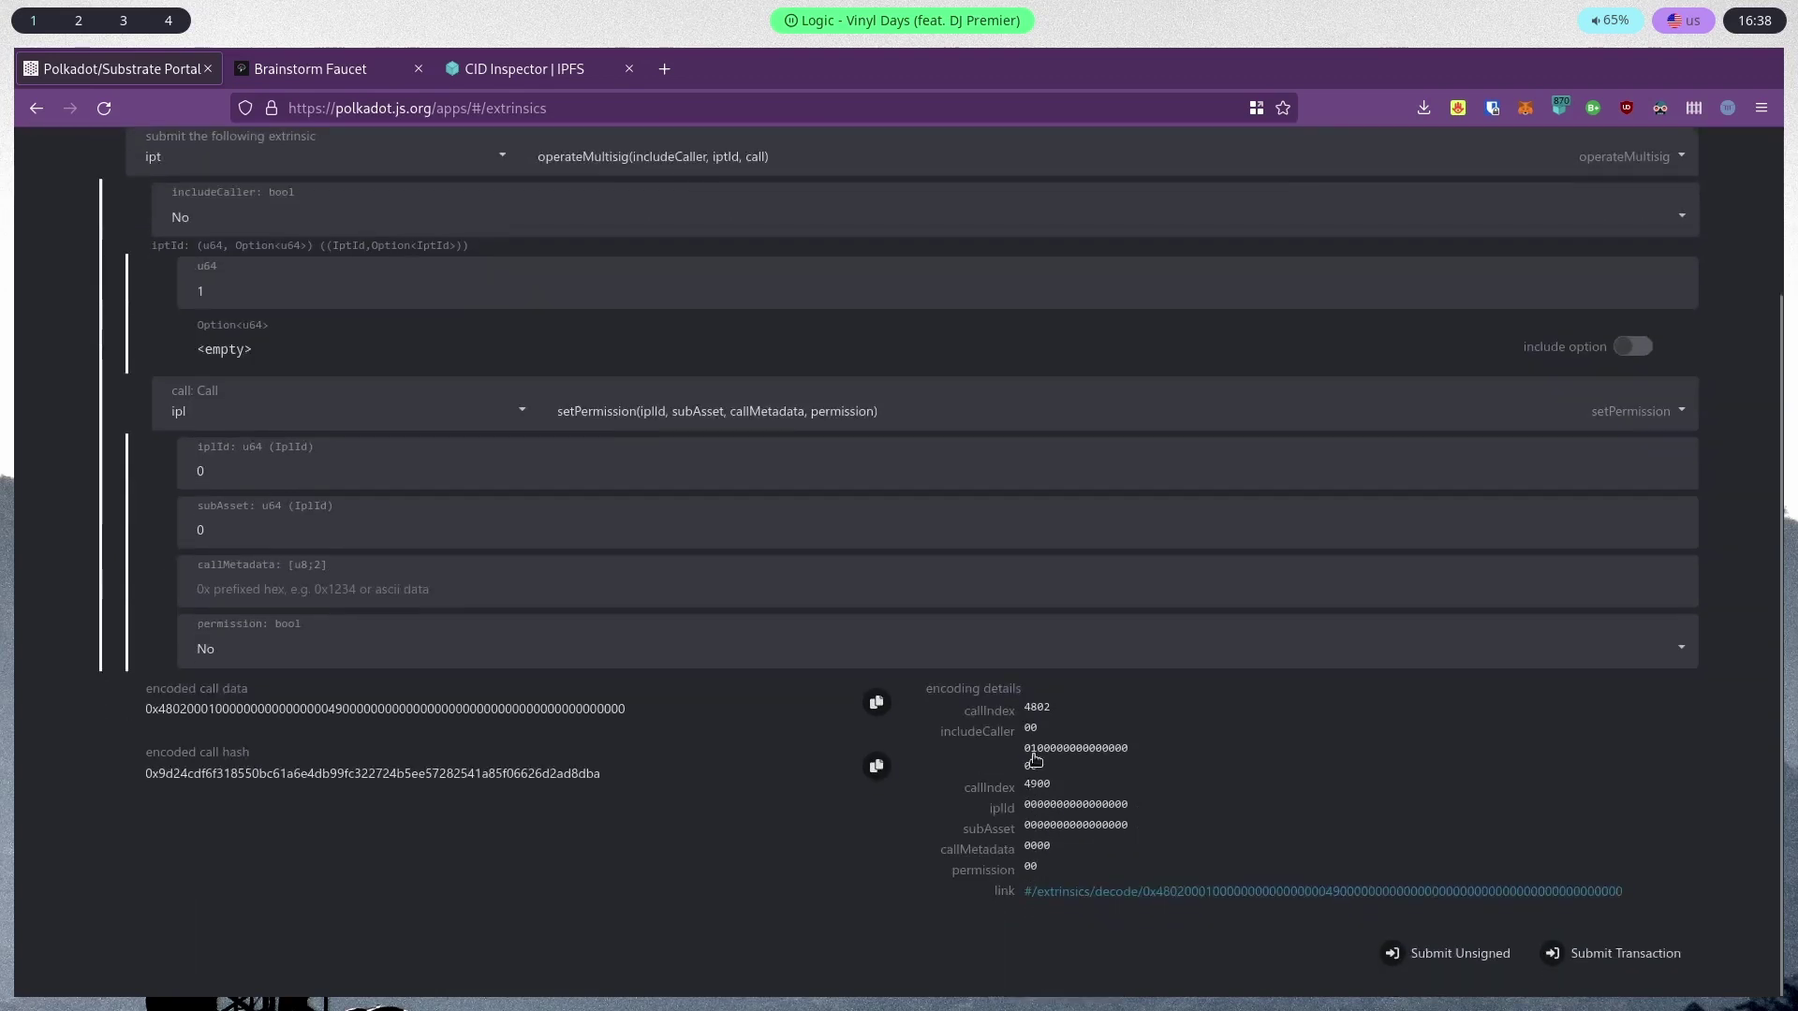
mouse_move(1056, 709)
mouse_down()
mouse_move(1012, 708)
mouse_move(1037, 716)
mouse_up()
click(1073, 713)
drag(1067, 709, 1024, 715)
key(ctrl+c)
click(239, 591)
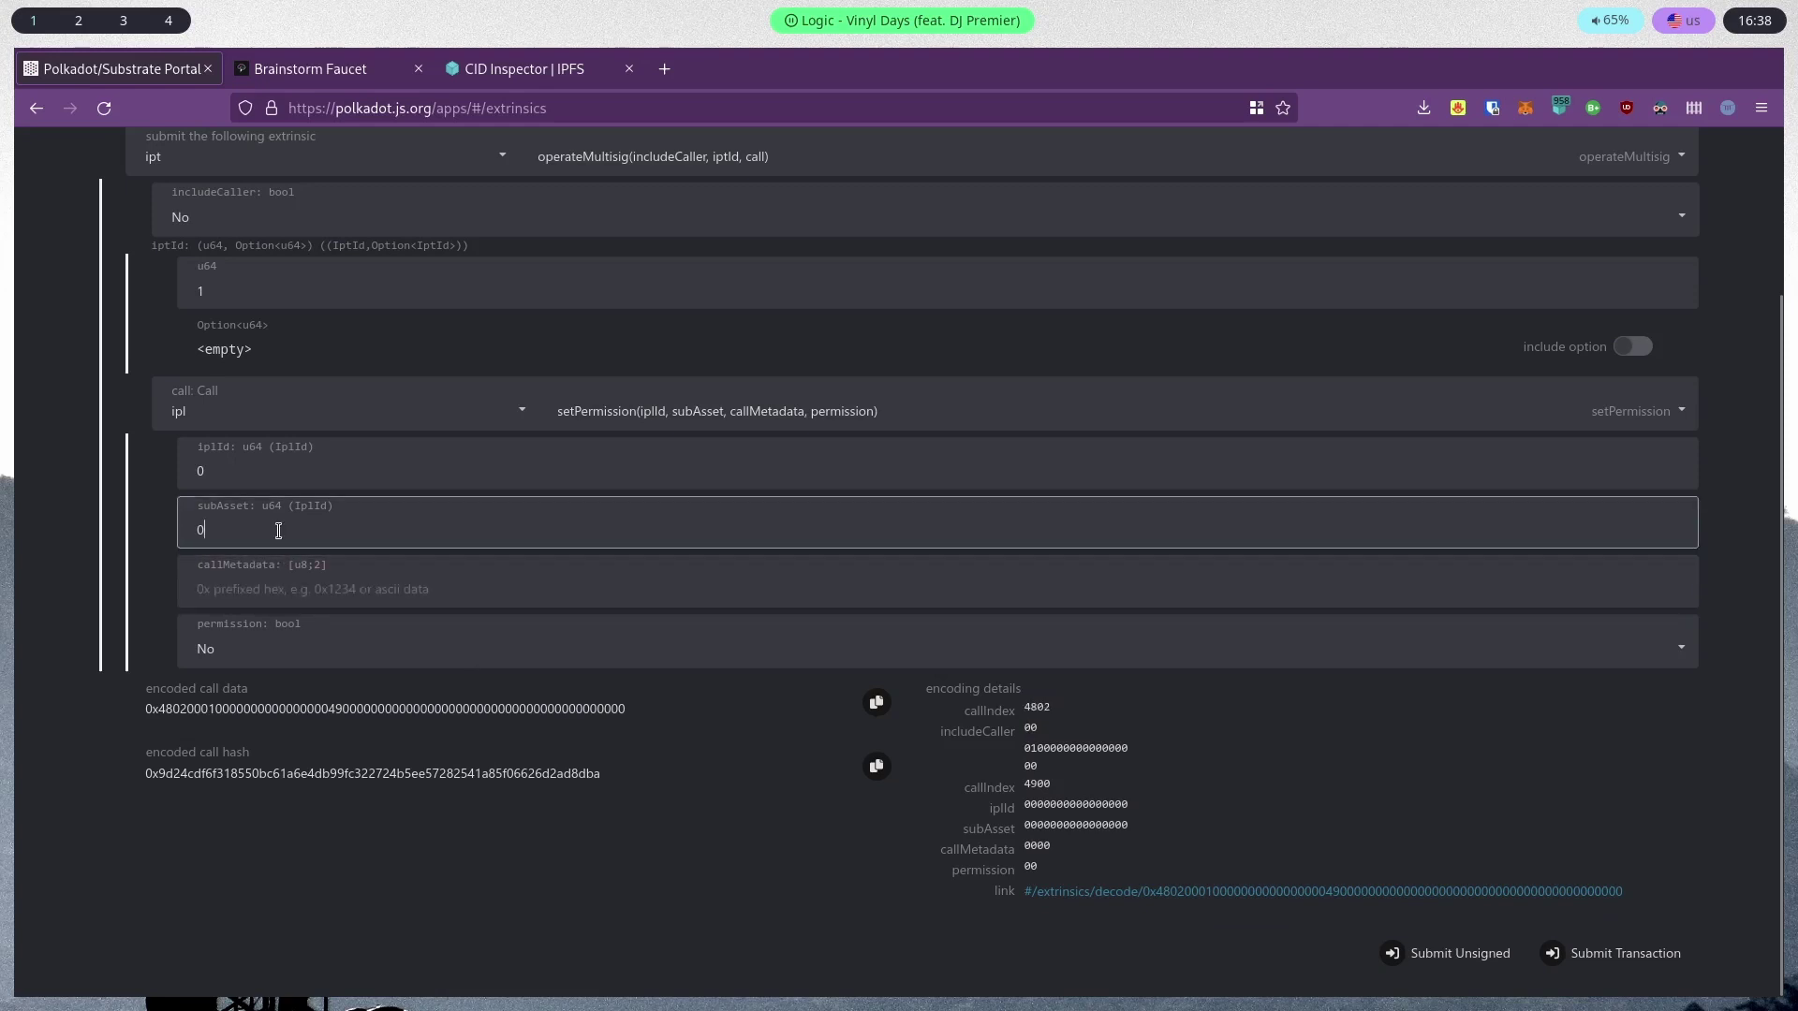
key(ctrl+v)
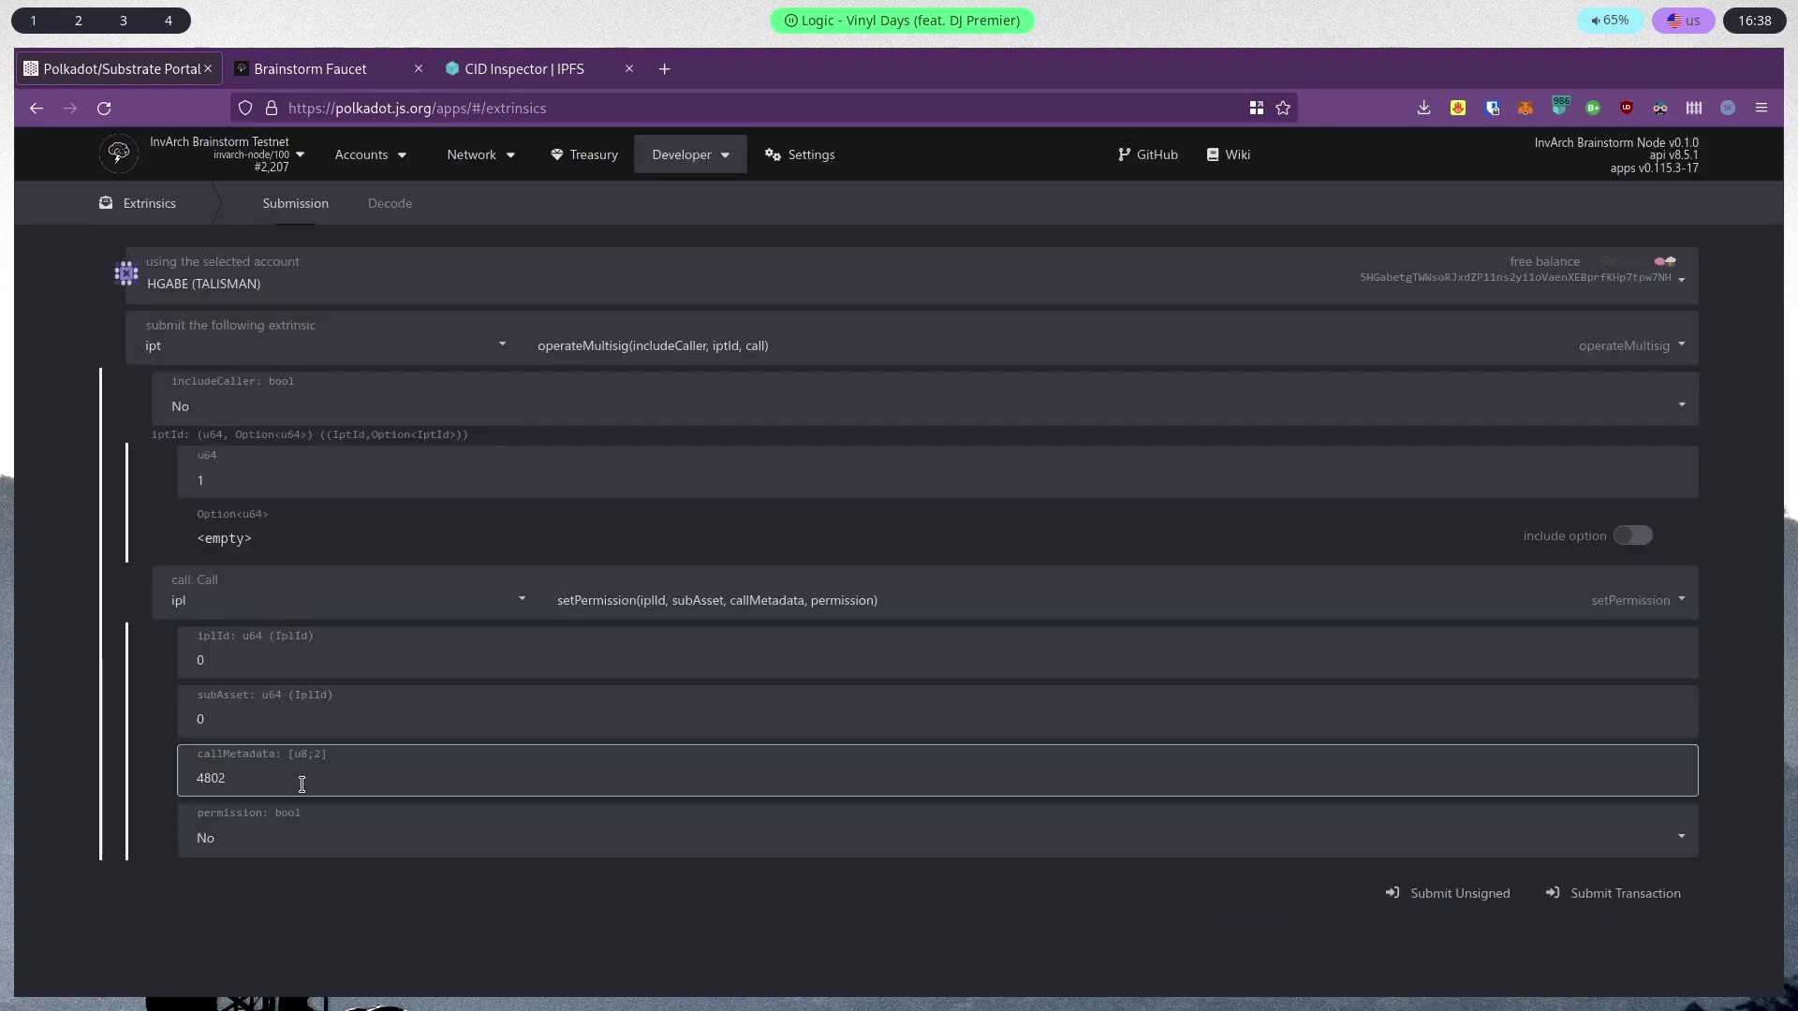
Set the setPermission call's permission to Yes, with both iplId and subAsset as 1
click(269, 842)
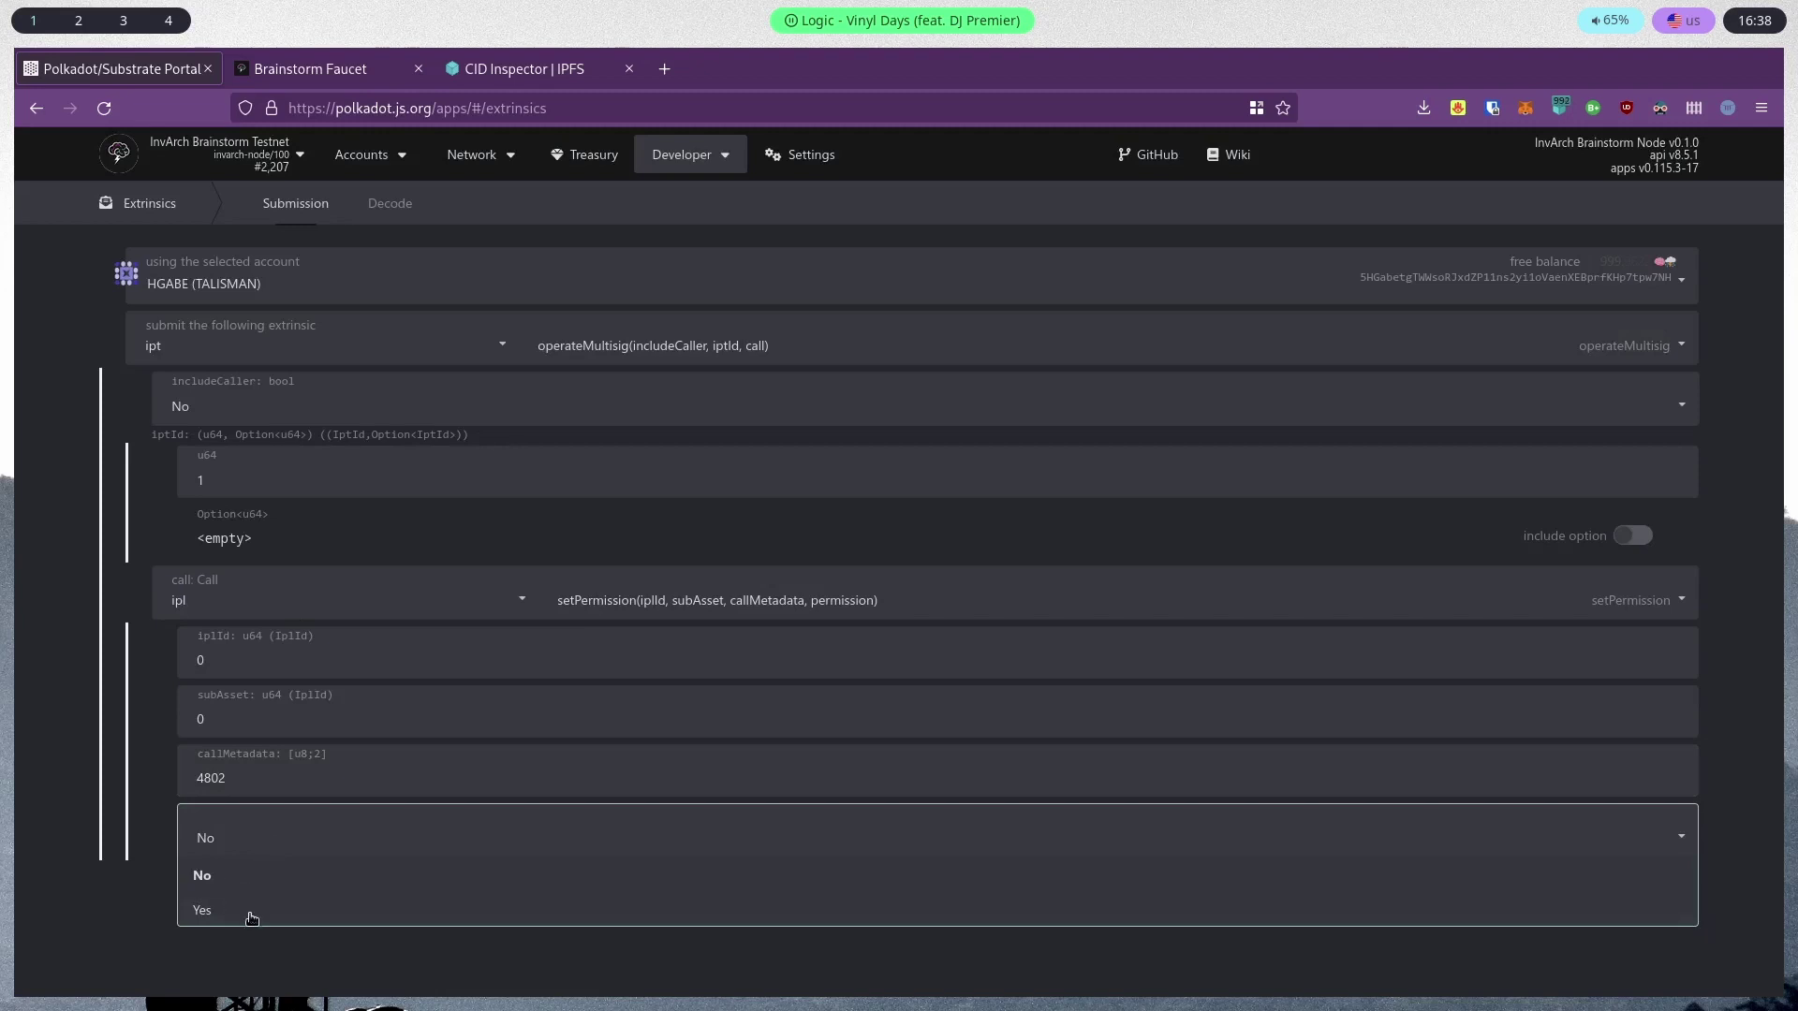
click(202, 911)
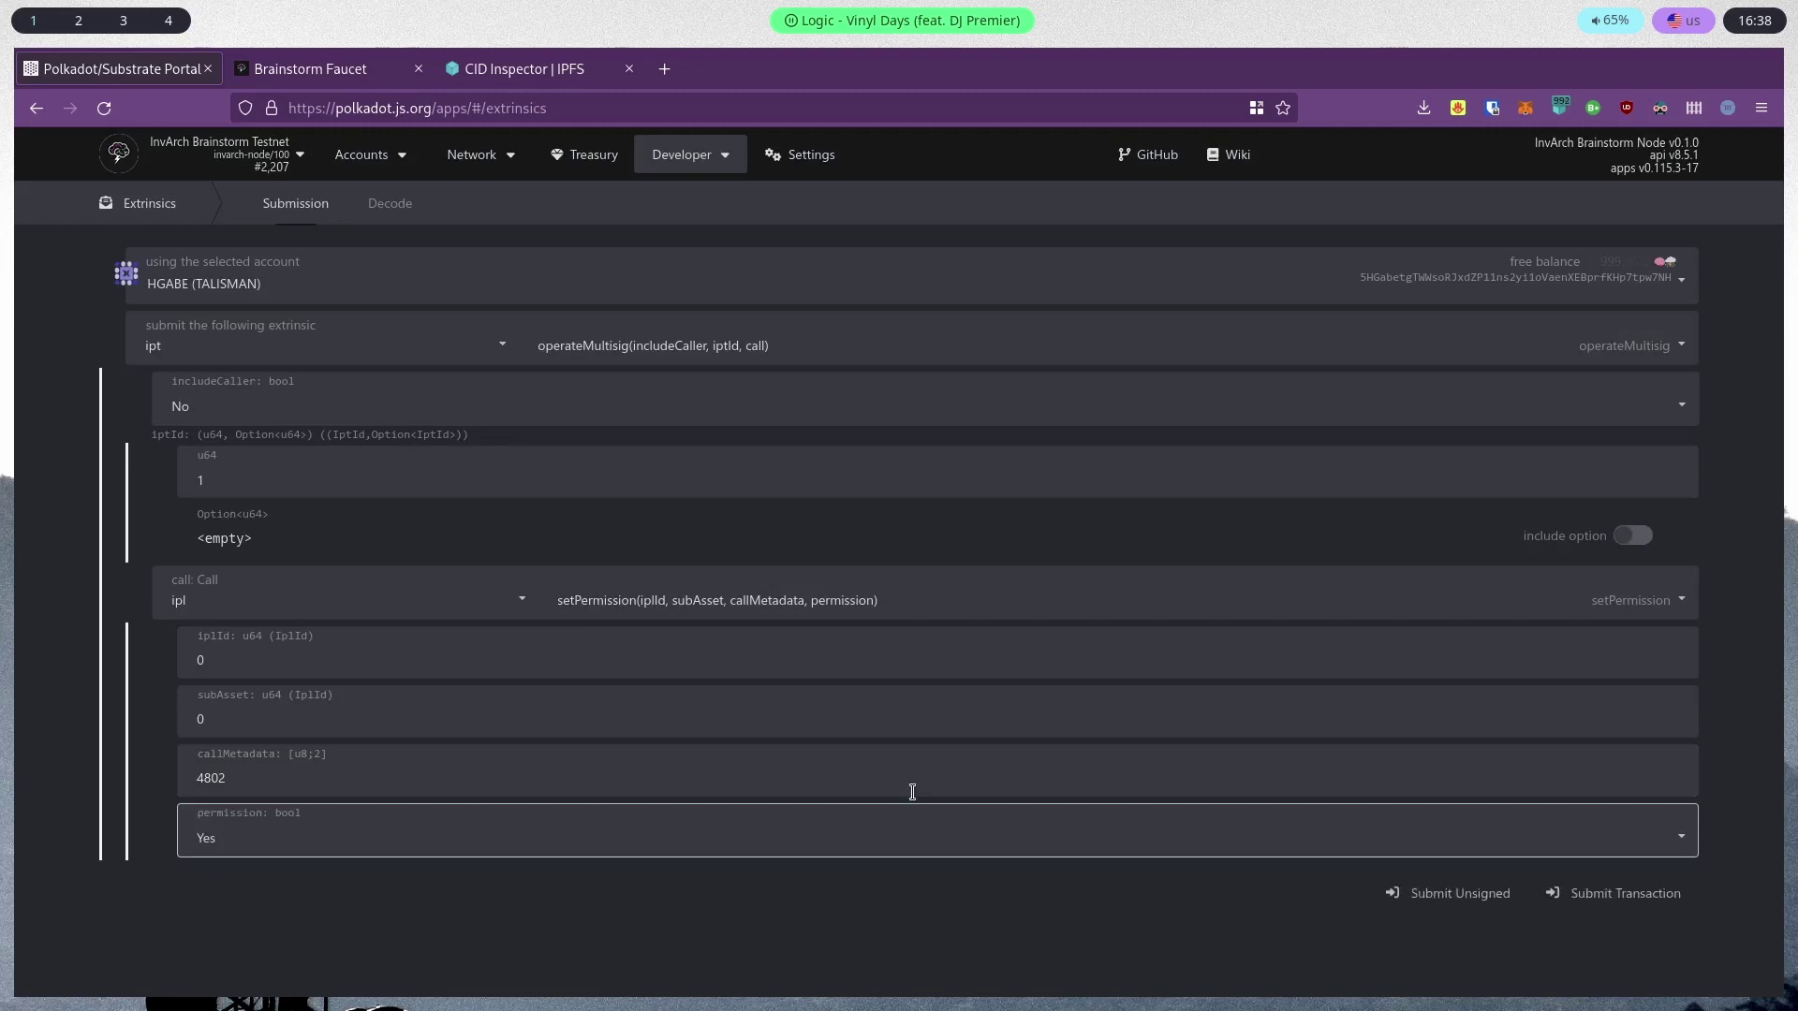
click(251, 662)
key(BackSpace)
text(1)
click(250, 712)
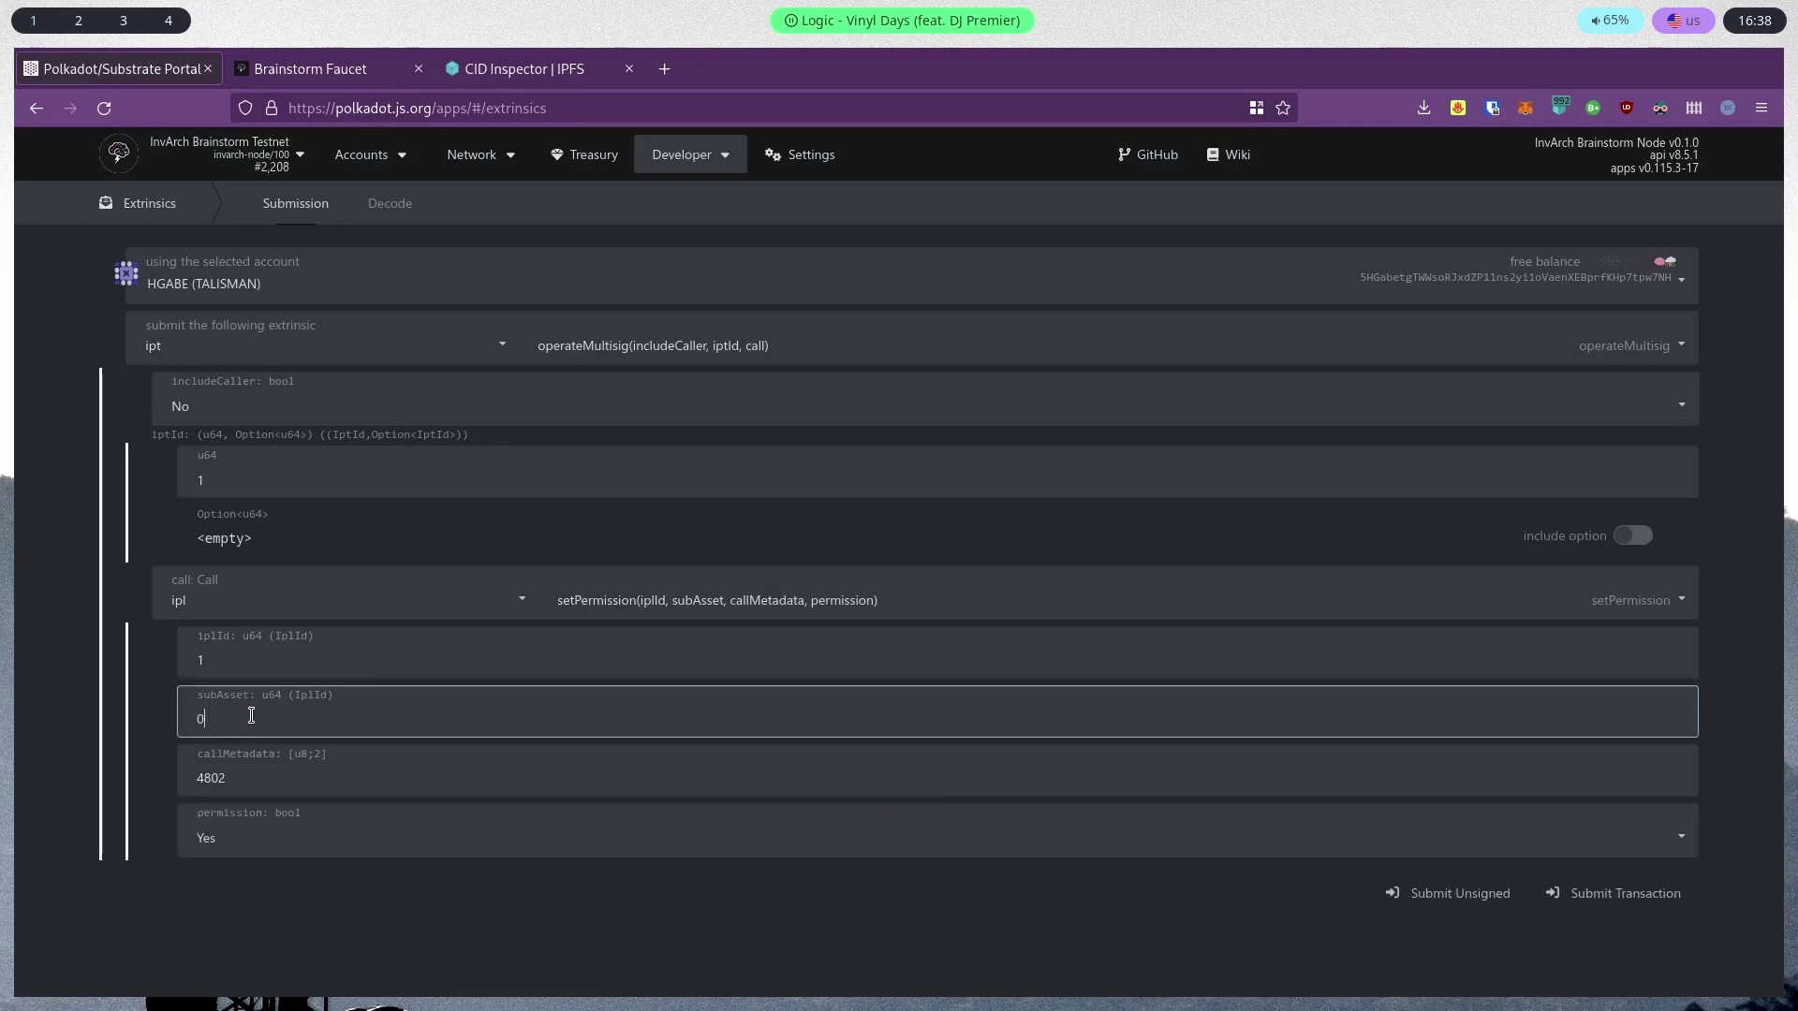
key(BackSpace)
text(1)
Clear the callMetadata value of the setPermission call
click(227, 486)
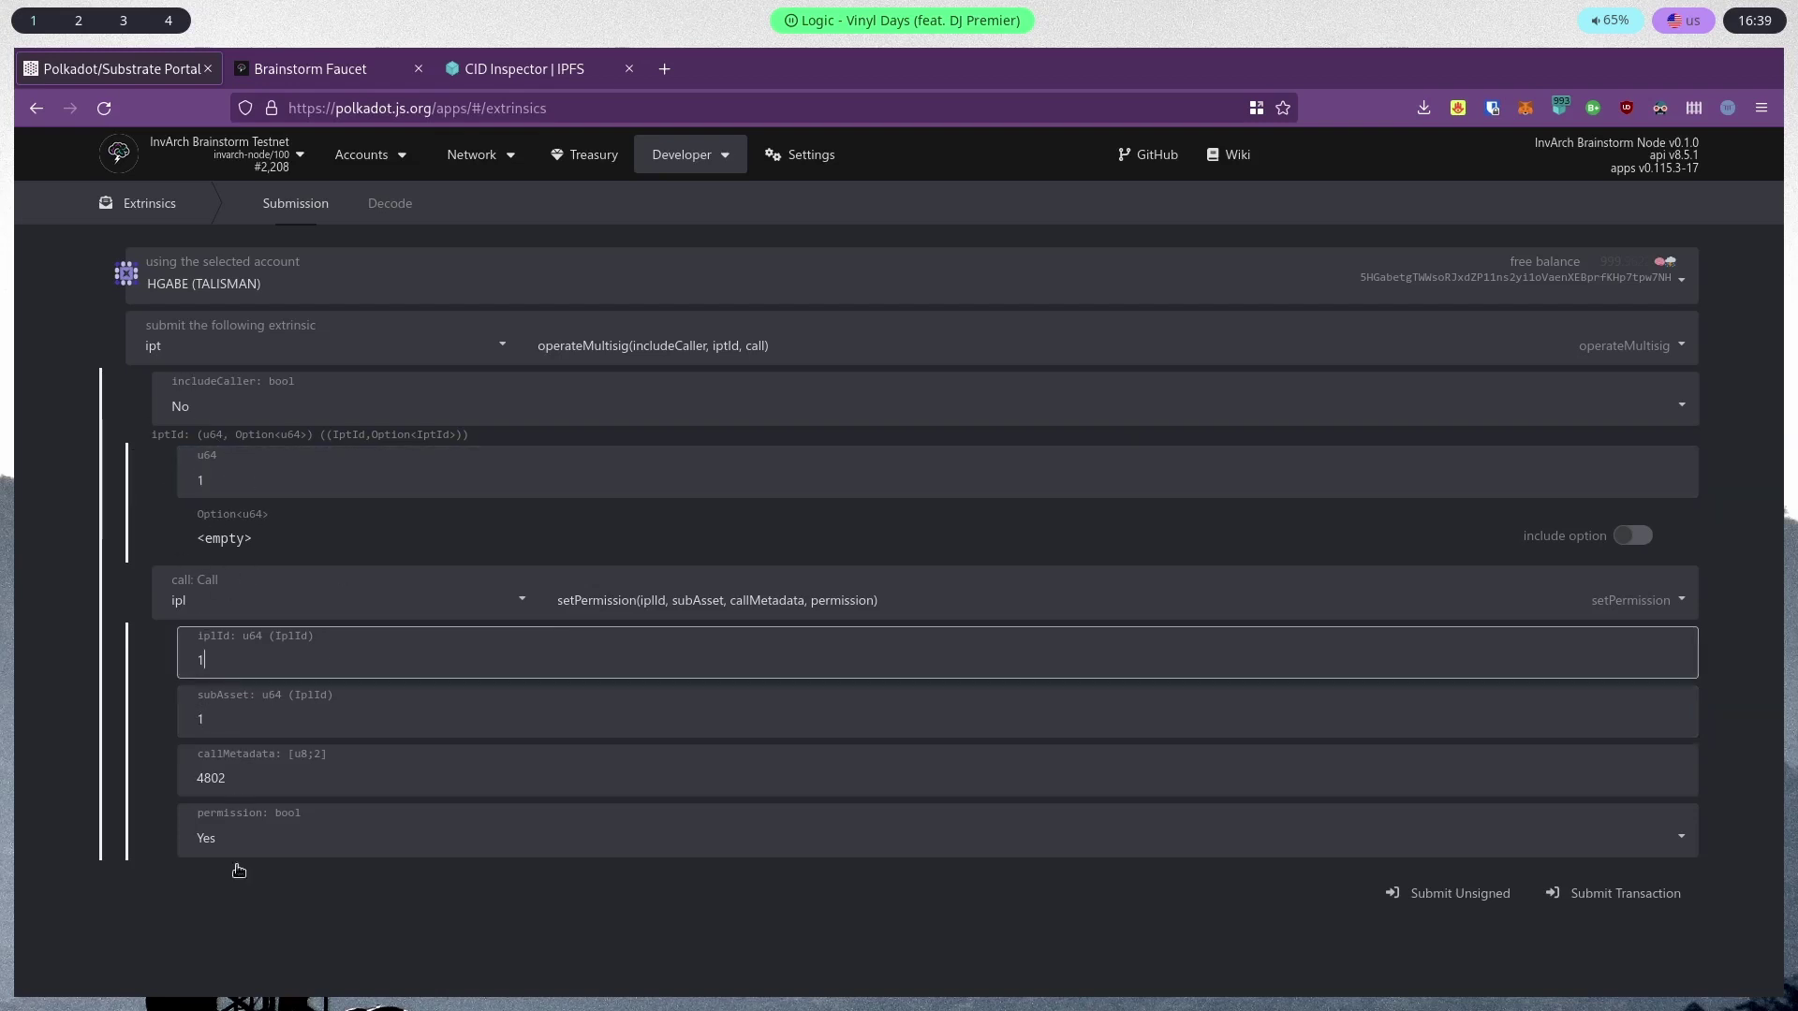
click(264, 661)
mouse_move(235, 772)
mouse_down()
mouse_move(187, 777)
mouse_move(203, 782)
mouse_up()
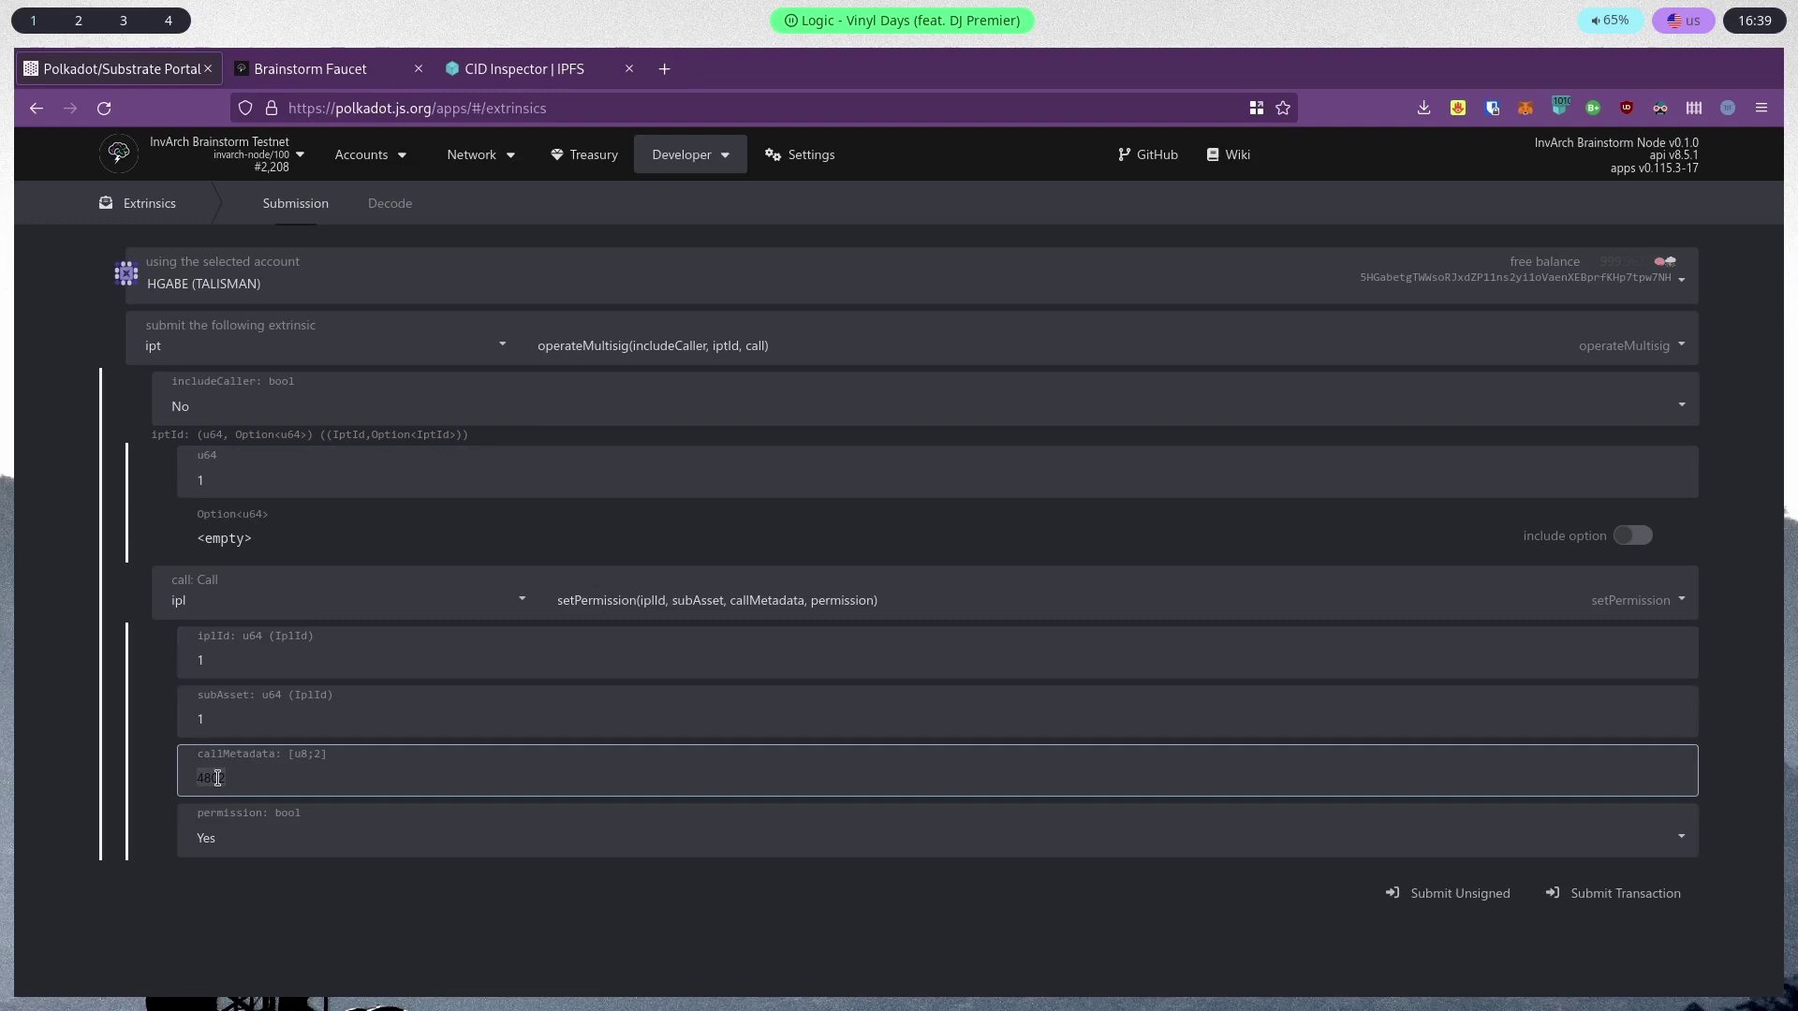
click(279, 776)
key(BackSpace)
key(BackSpace)
key(BackSpace)
key(BackSpace)
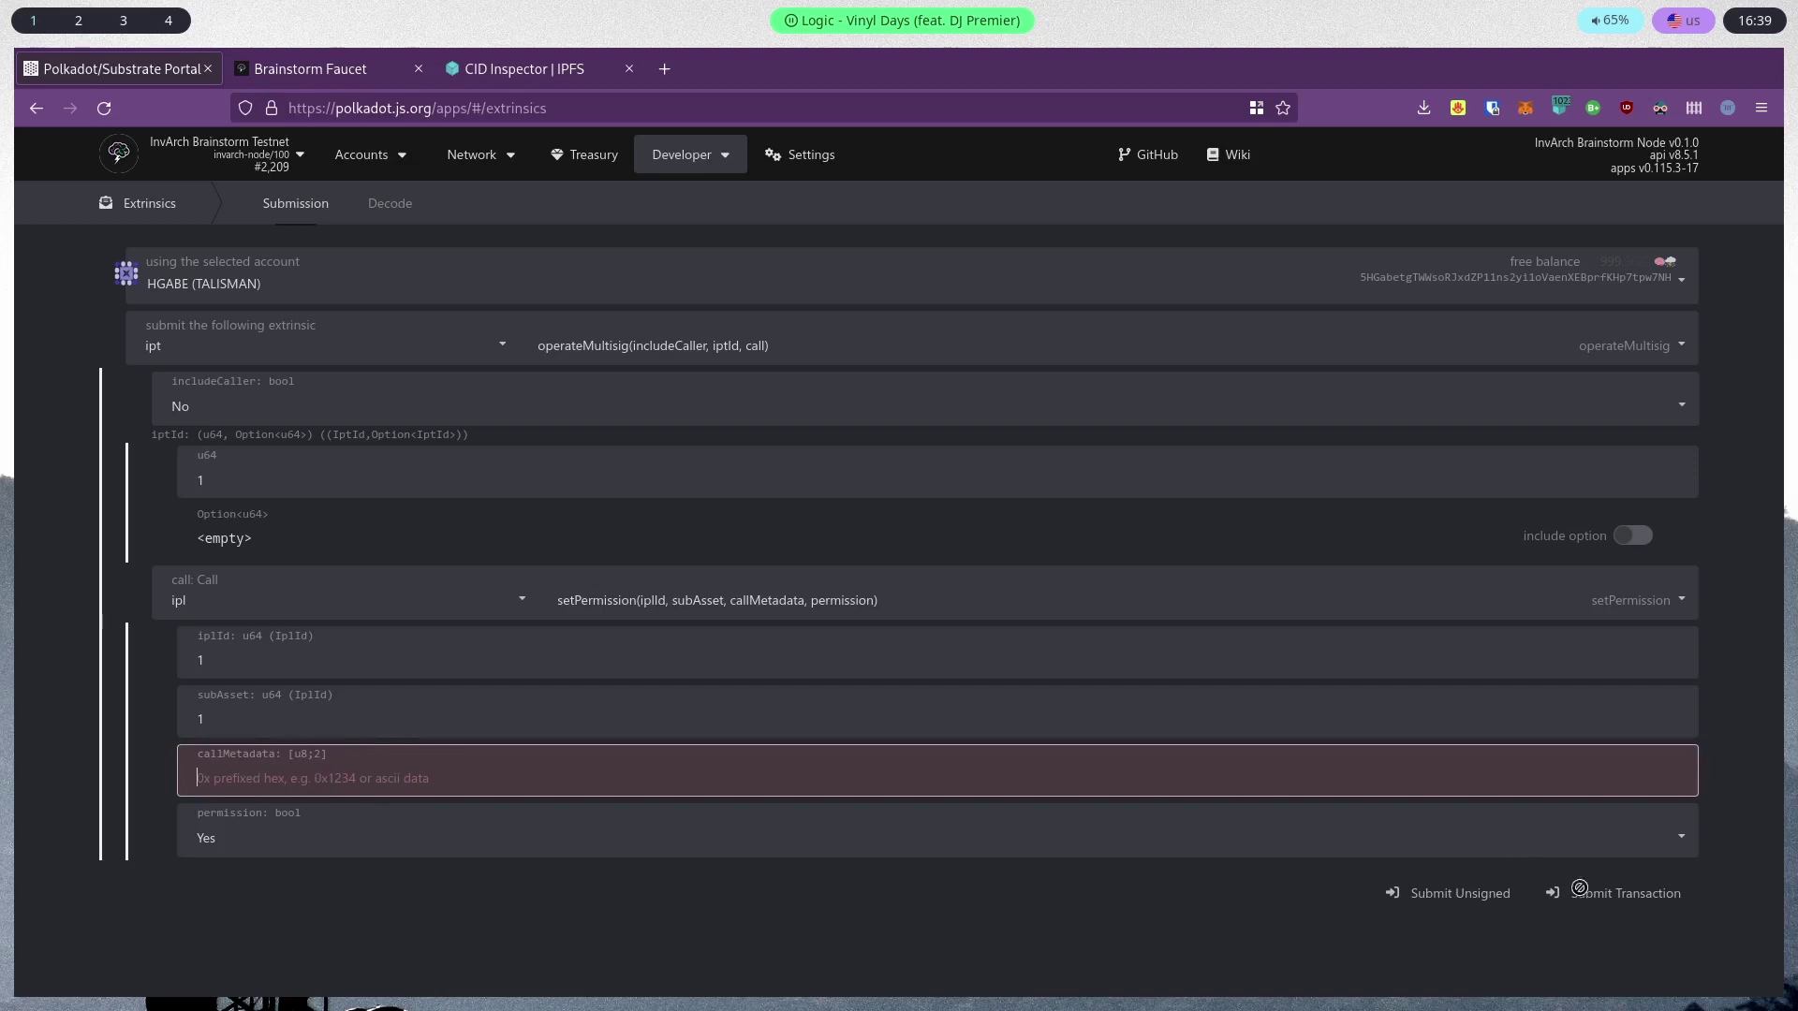
Change the inner call to ipl setAssetWeight and set both iplId and subAsset to 1
click(626, 599)
click(575, 643)
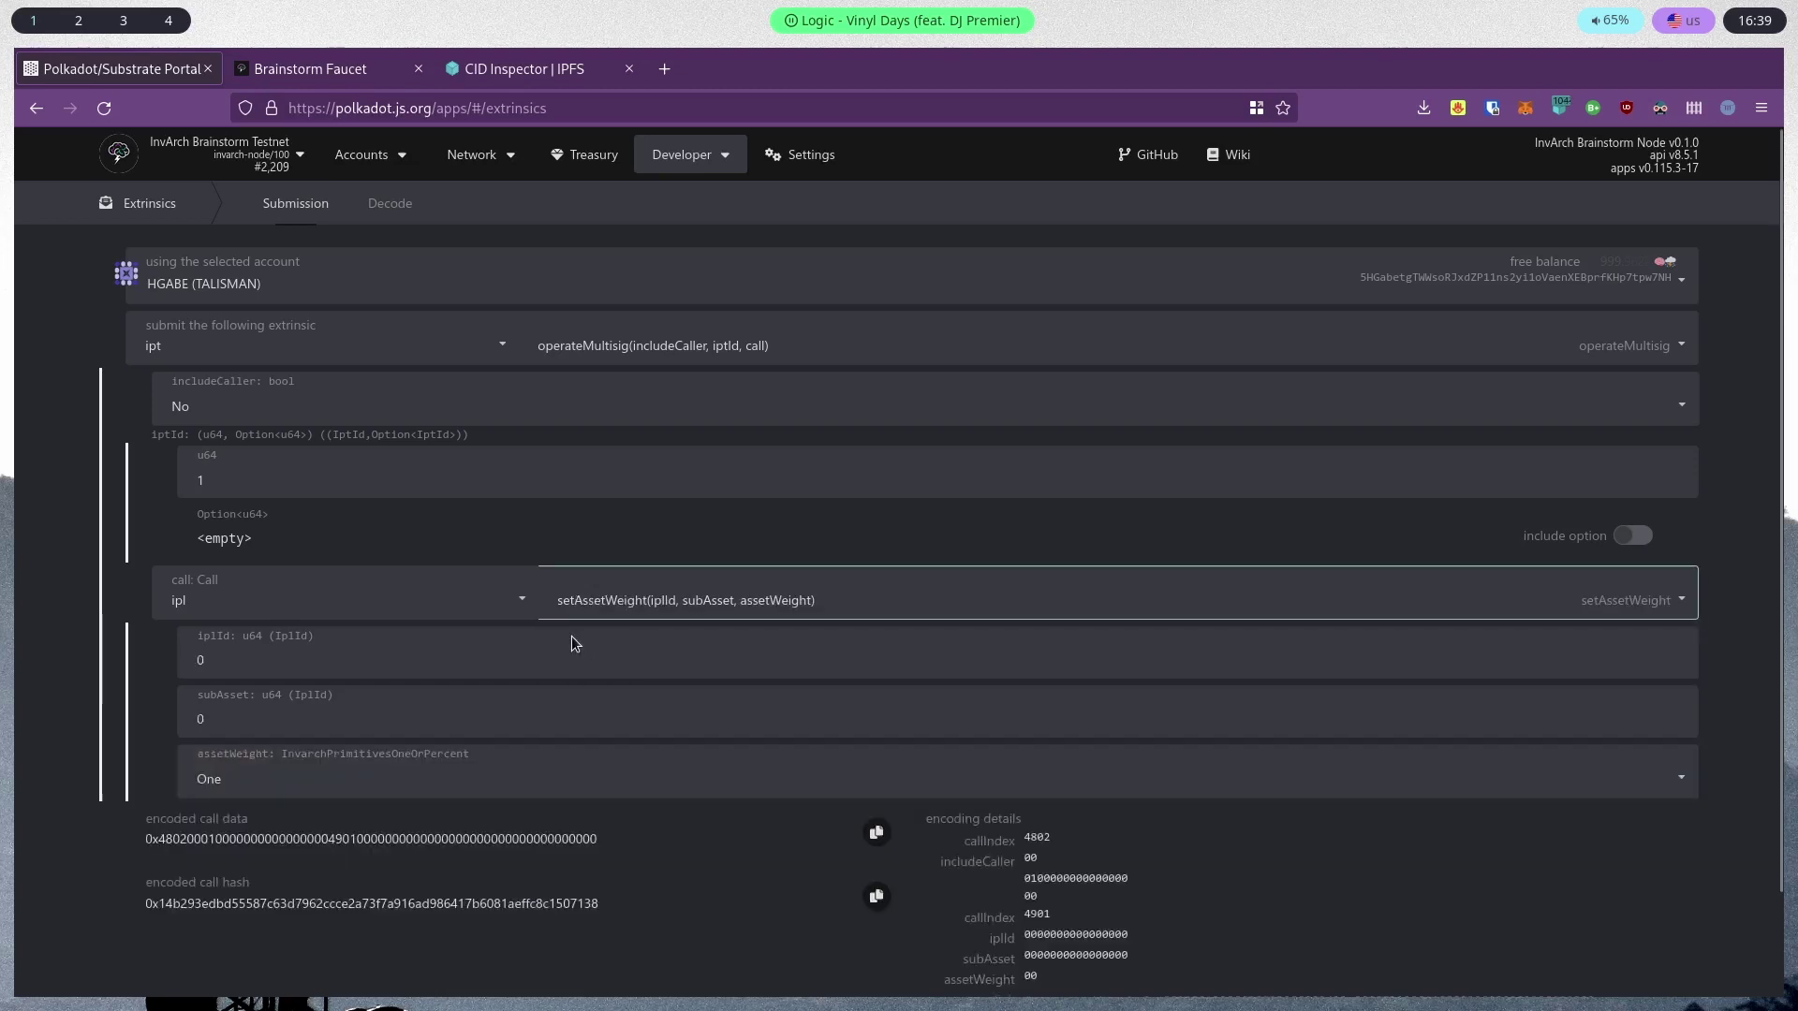
click(345, 667)
click(322, 718)
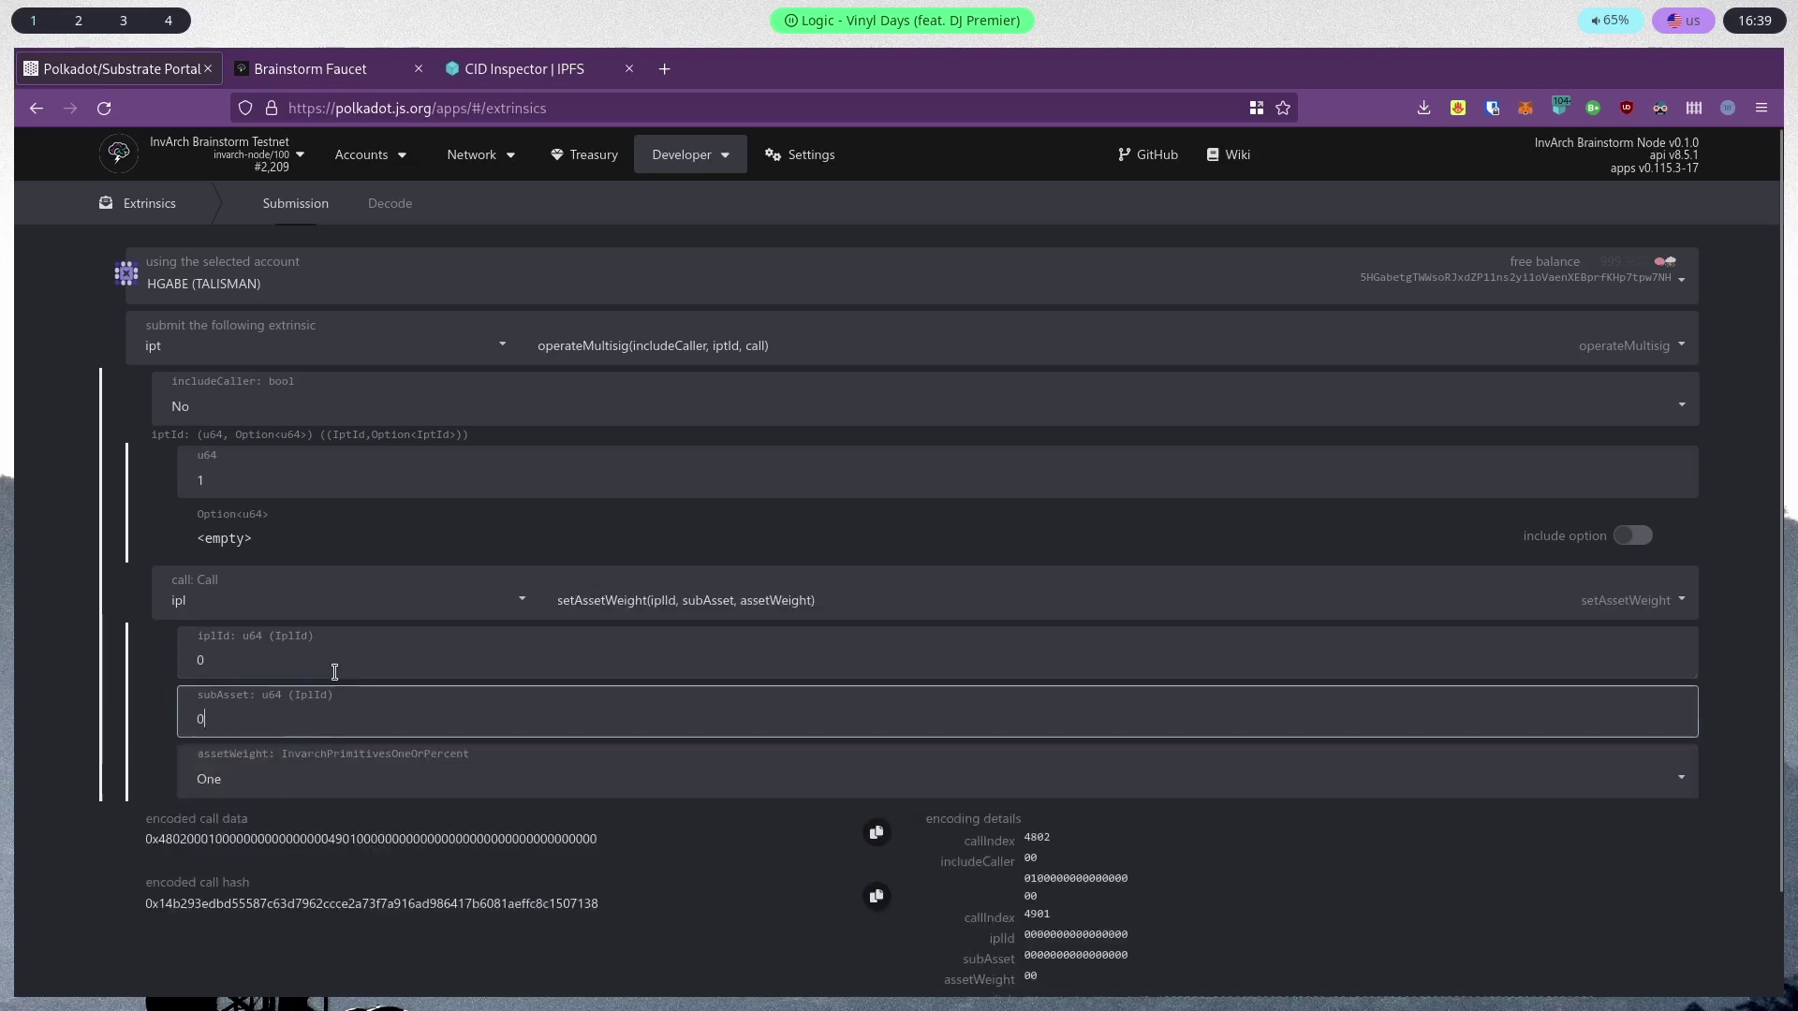
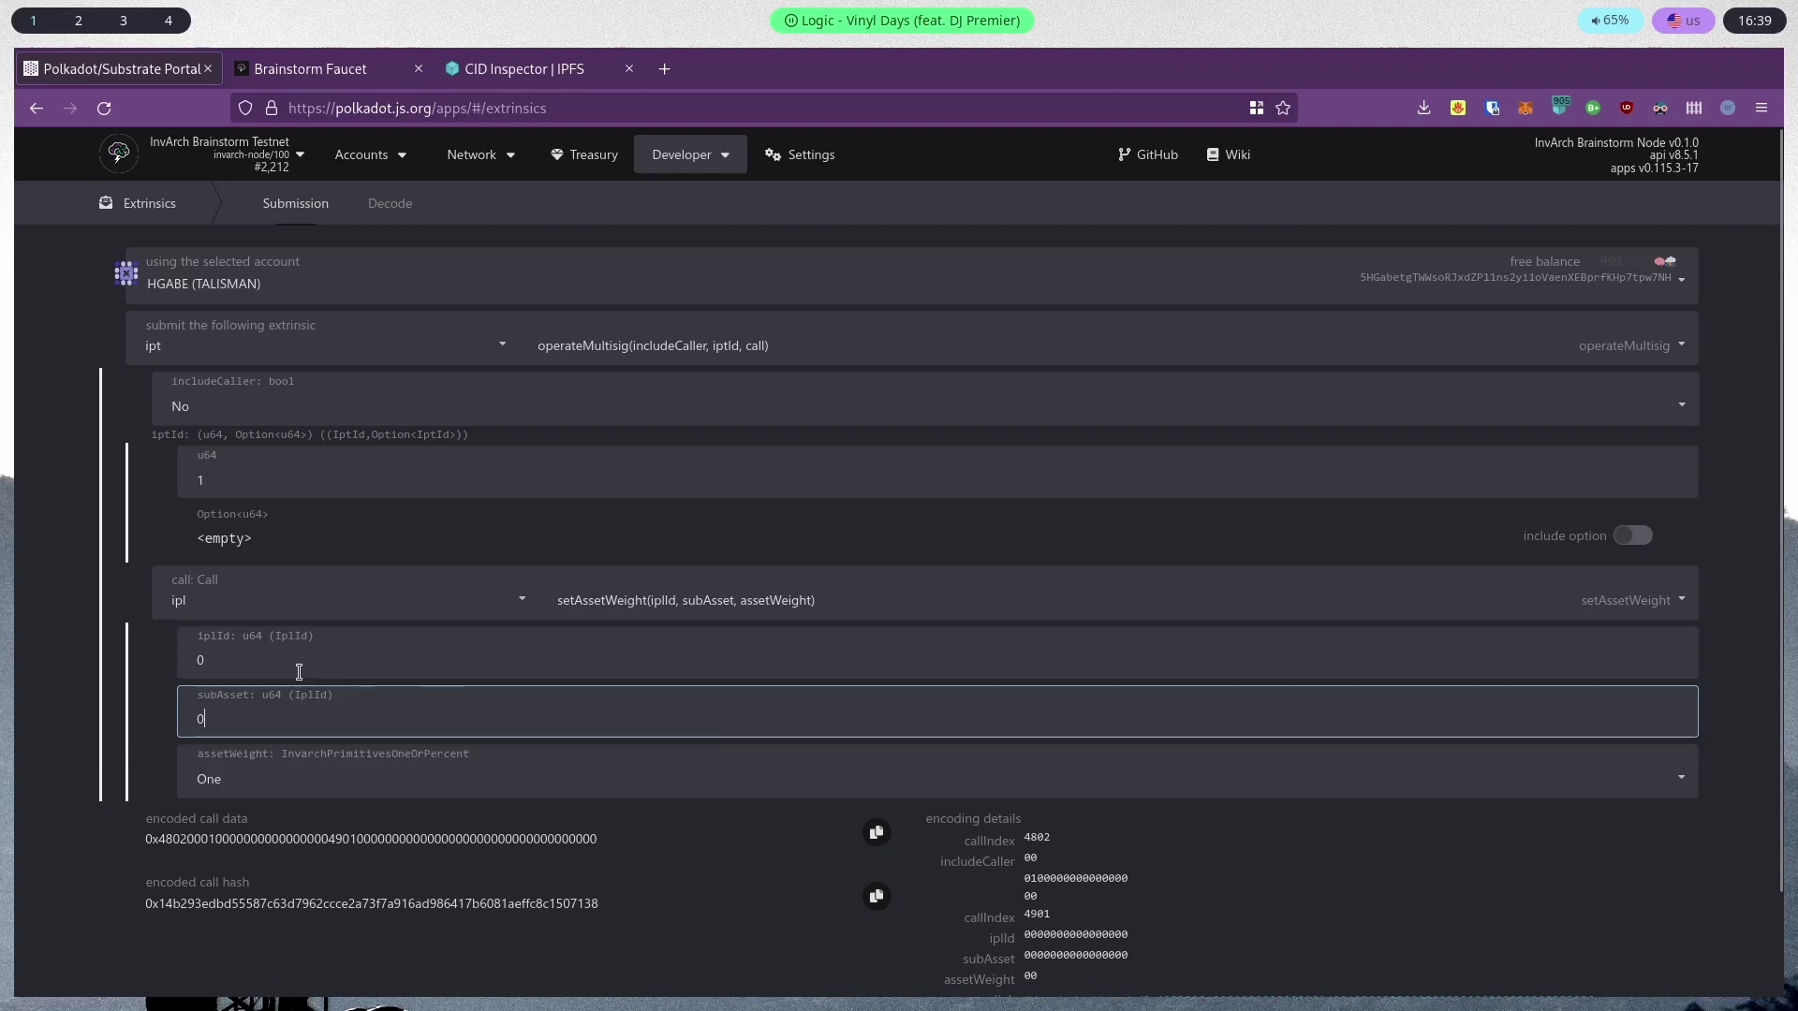
text(1)
click(240, 661)
text(1)
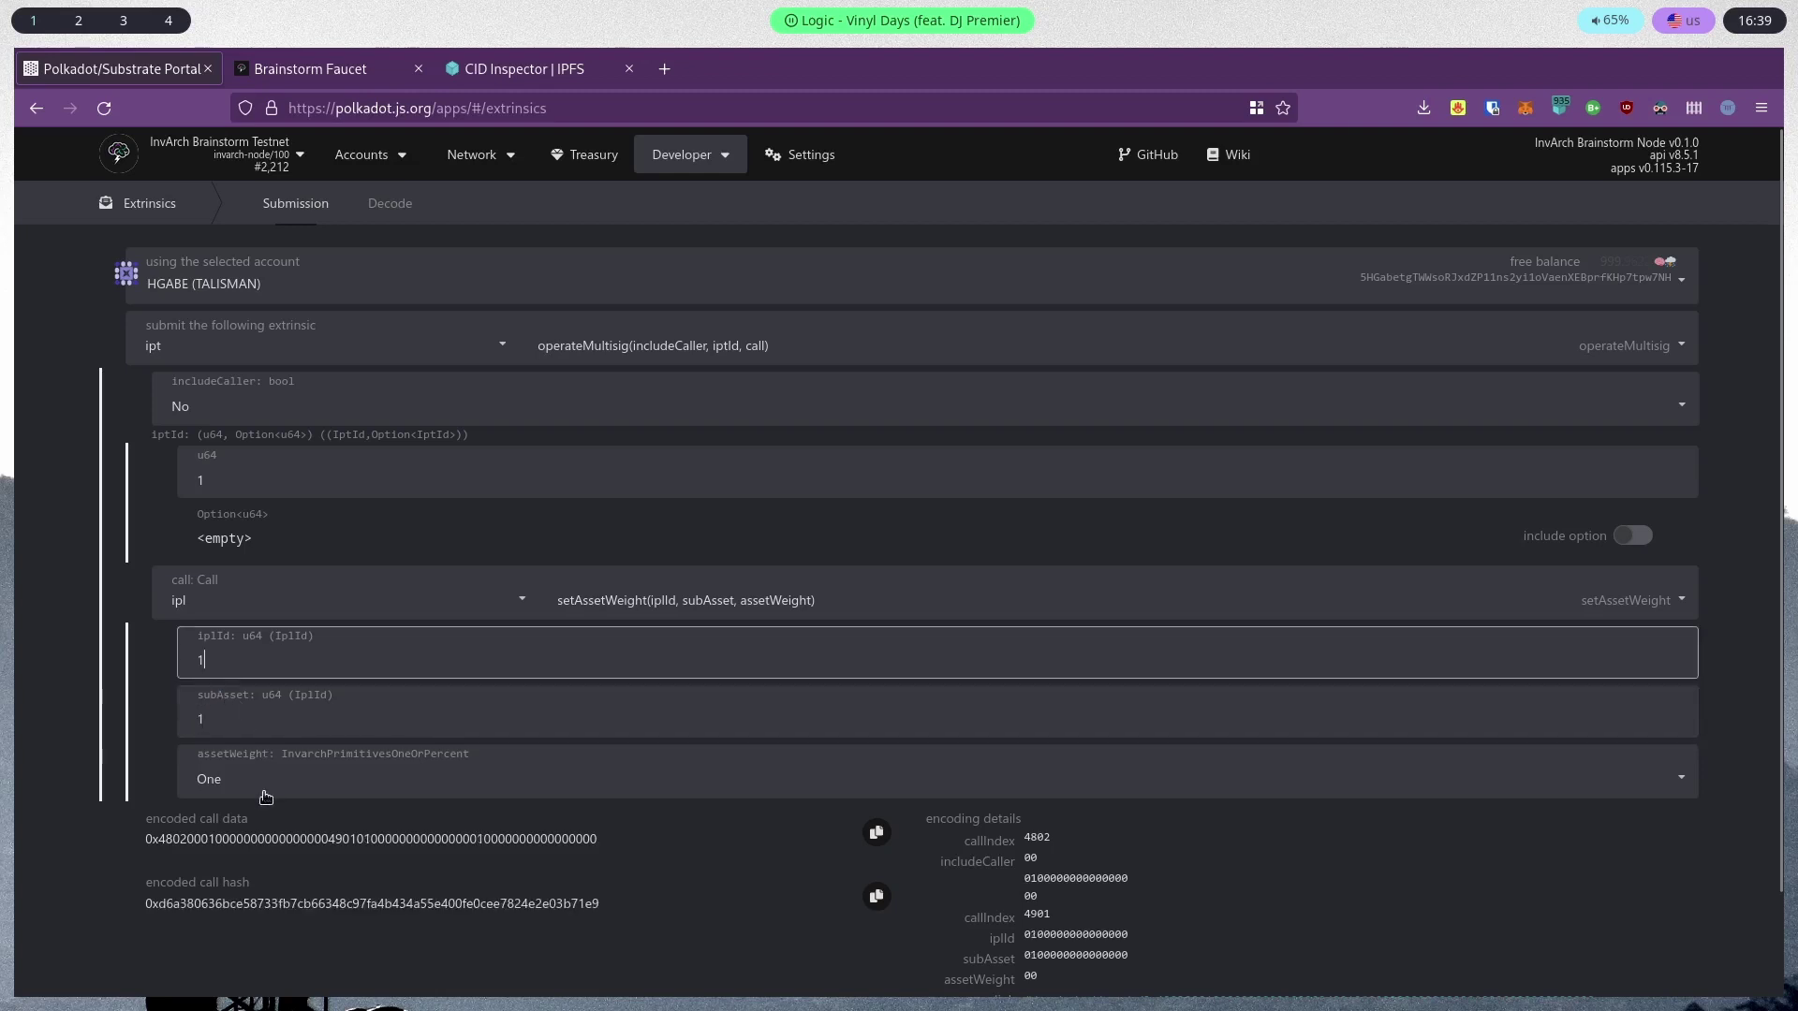
Set the assetWeight to ZeroPoint with a value of 50 percent
click(245, 779)
click(259, 838)
click(265, 832)
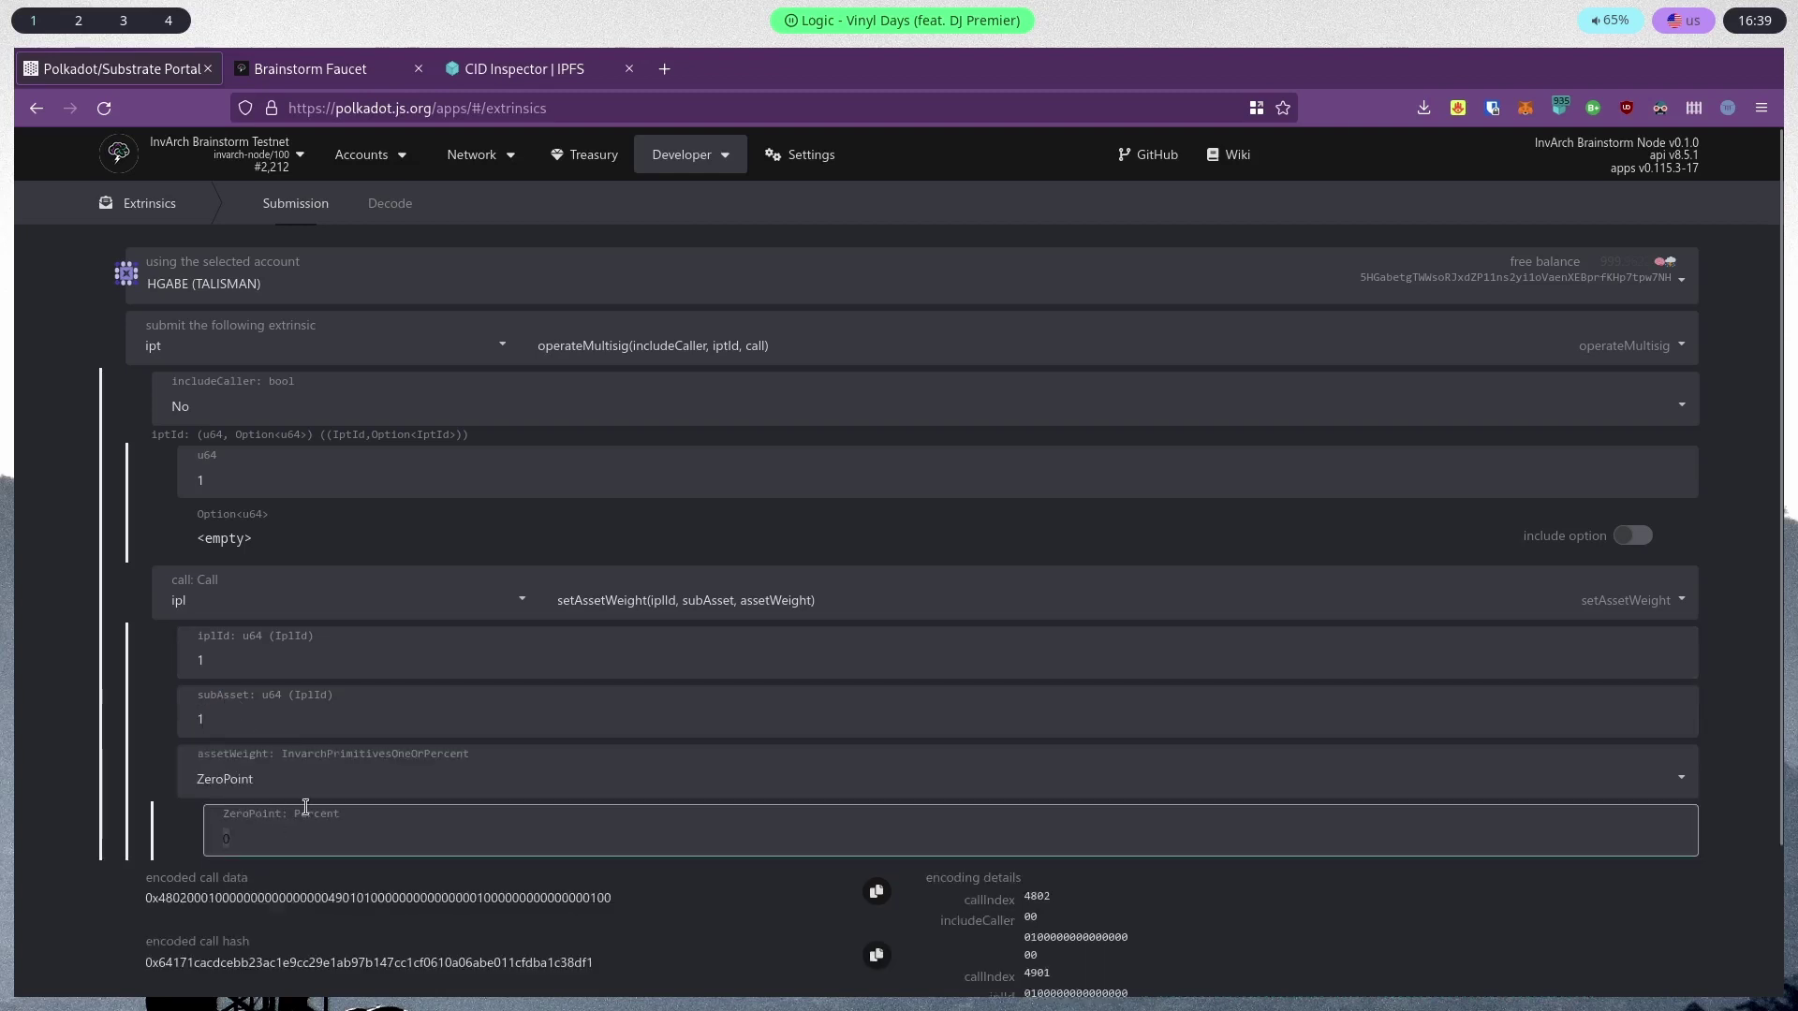
text(50)
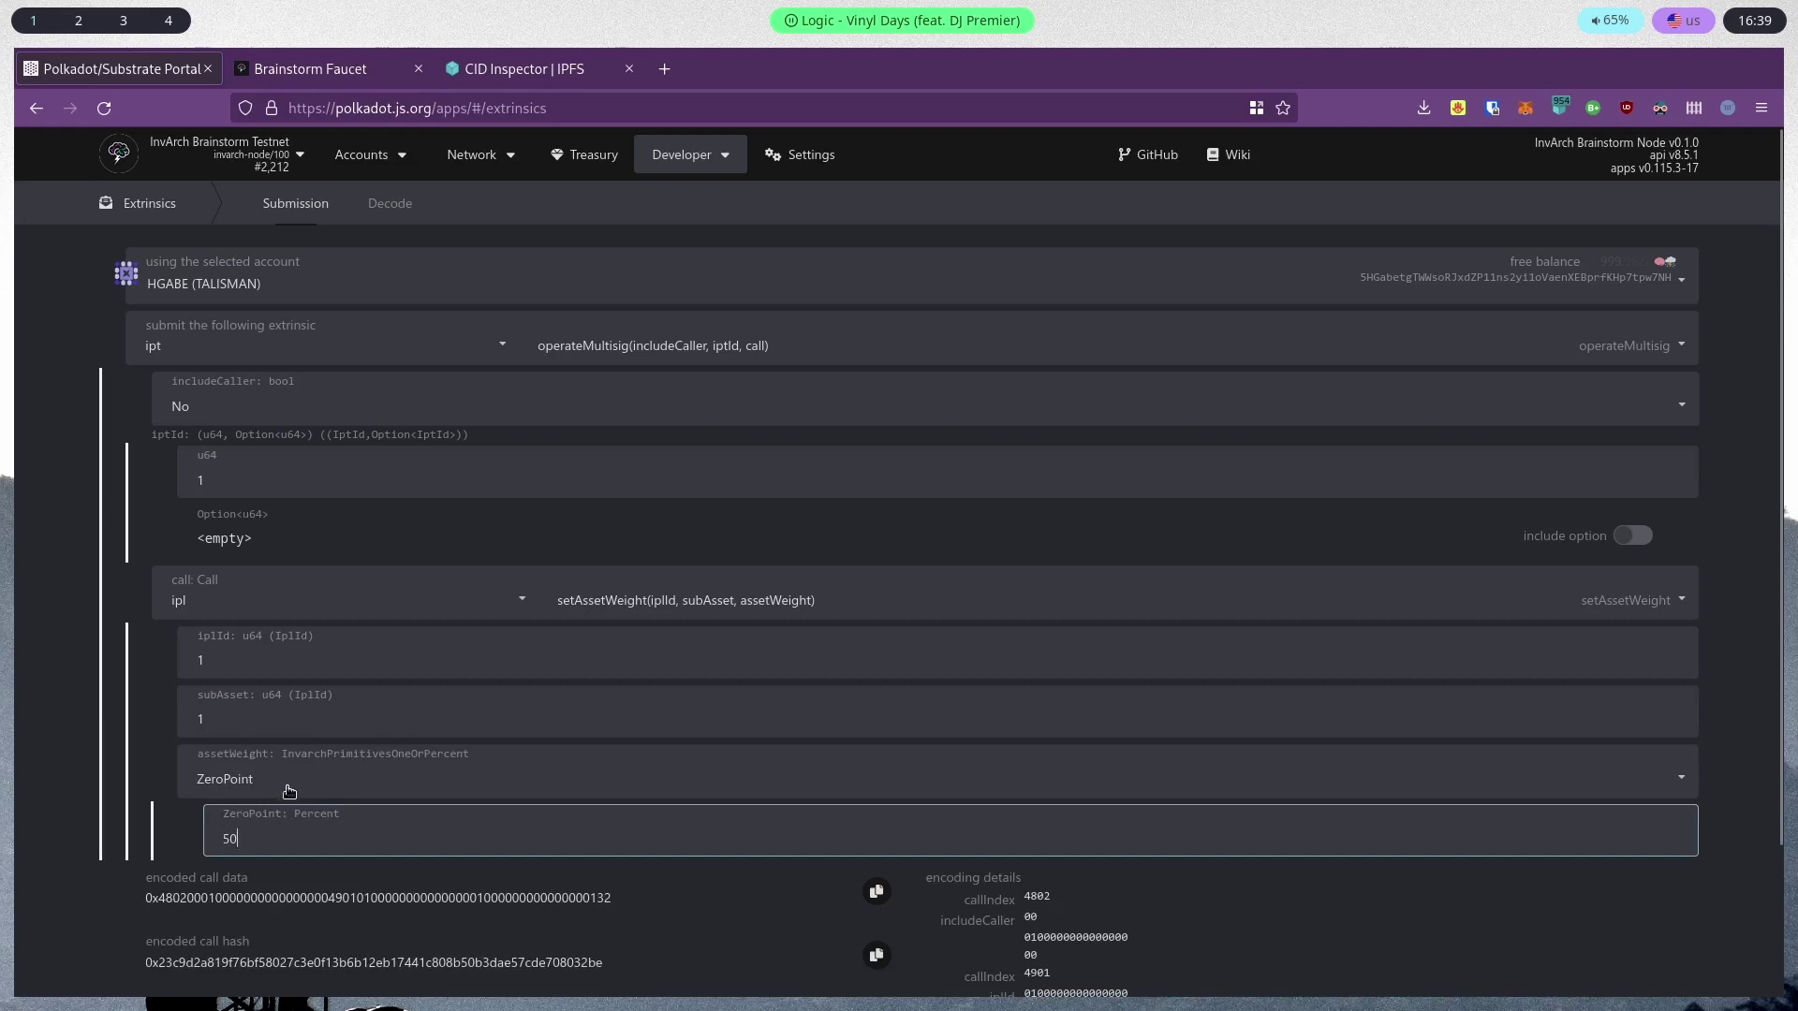
click(281, 879)
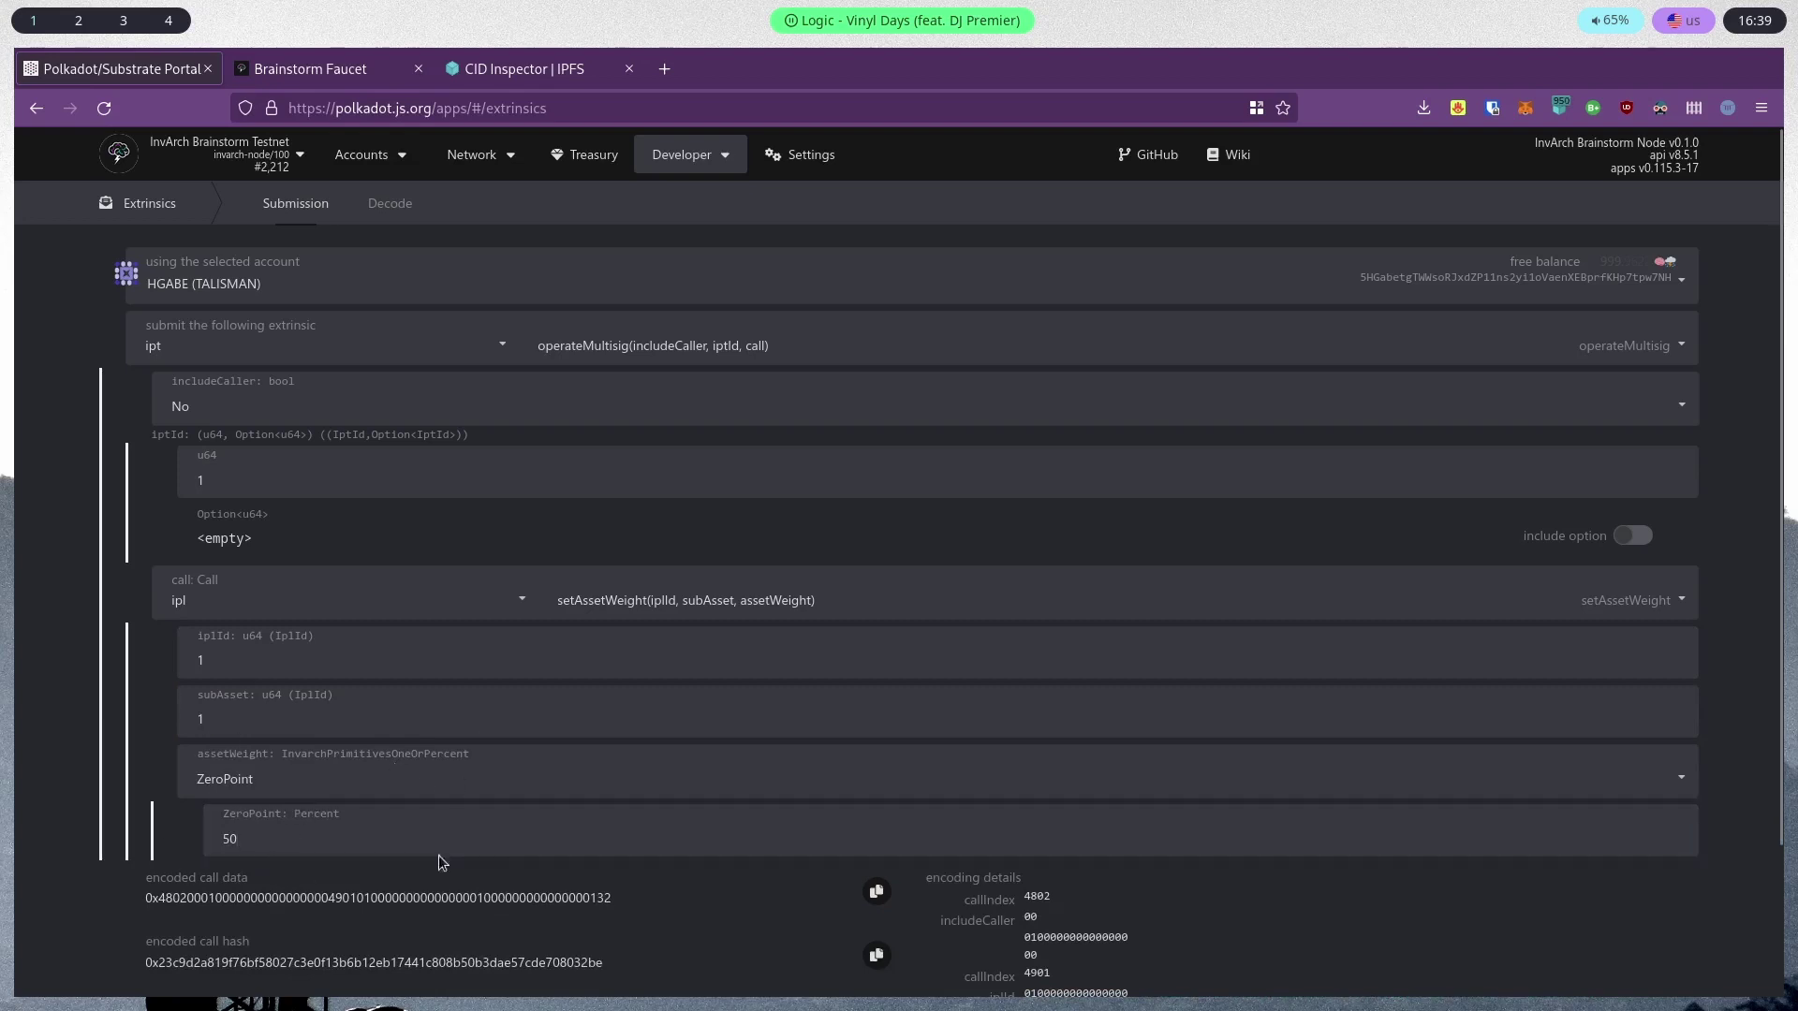
Switch the assetWeight back to One
click(287, 791)
click(234, 815)
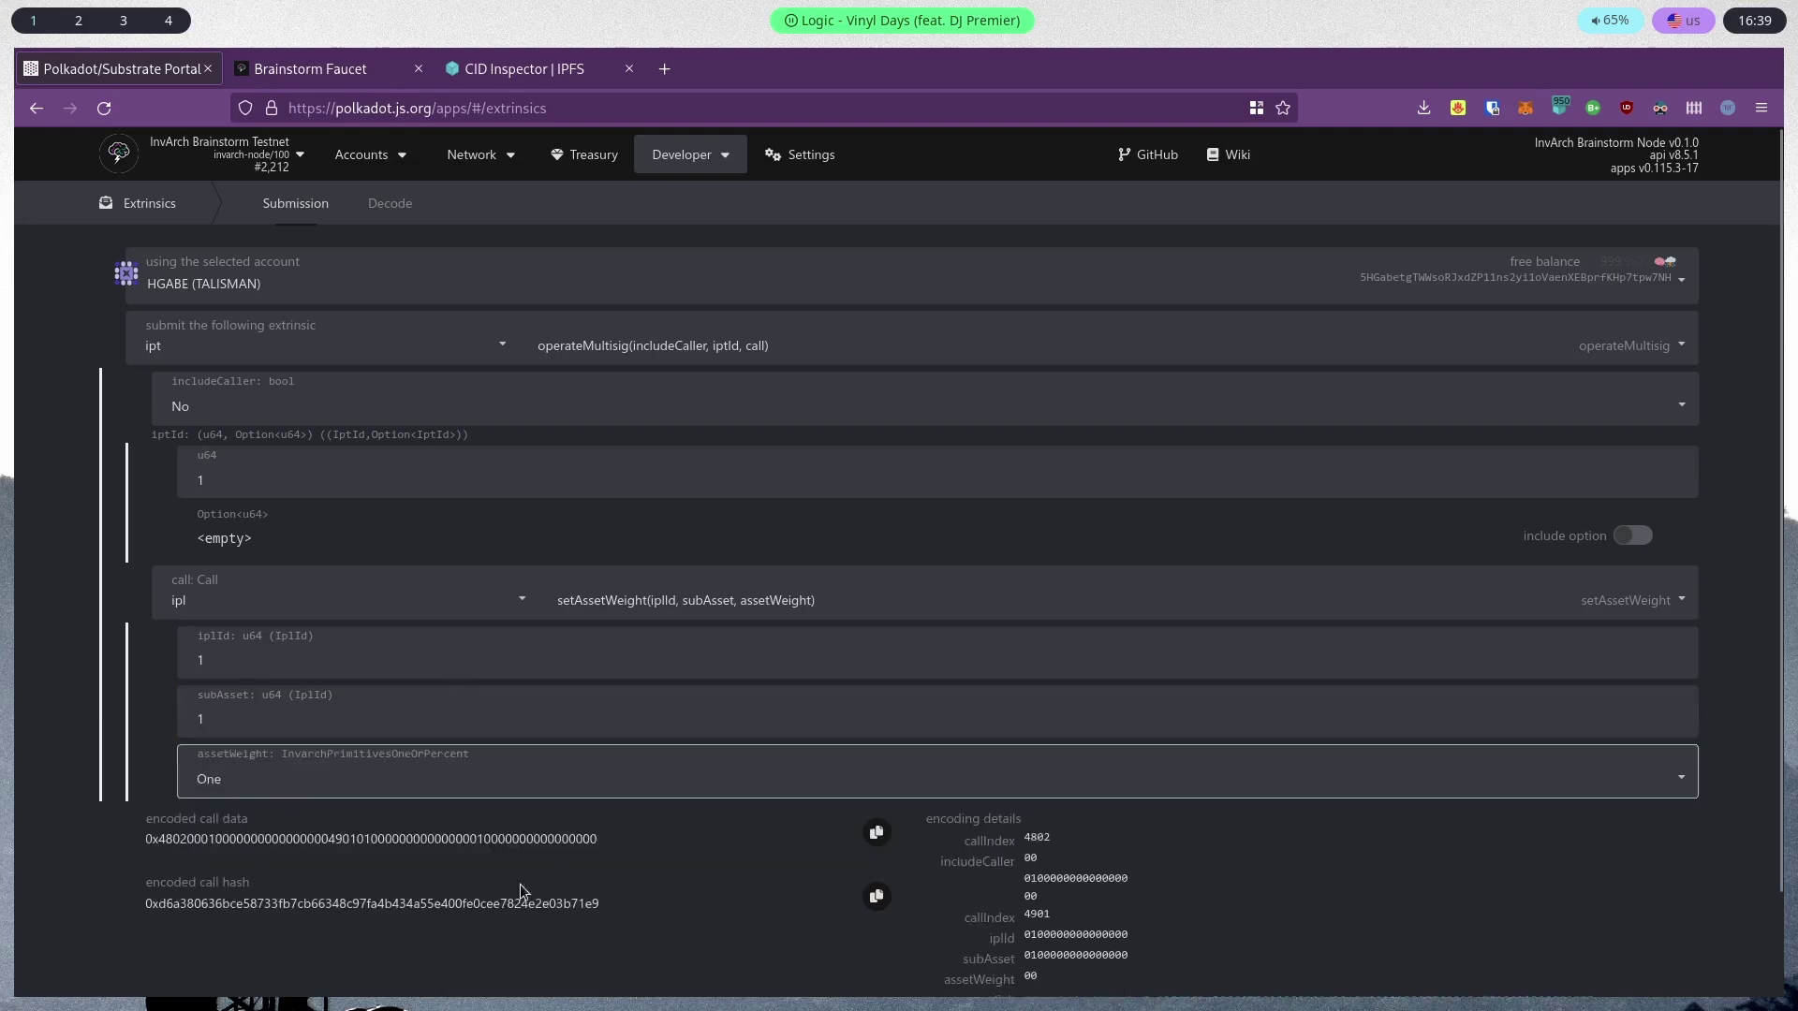
click(403, 831)
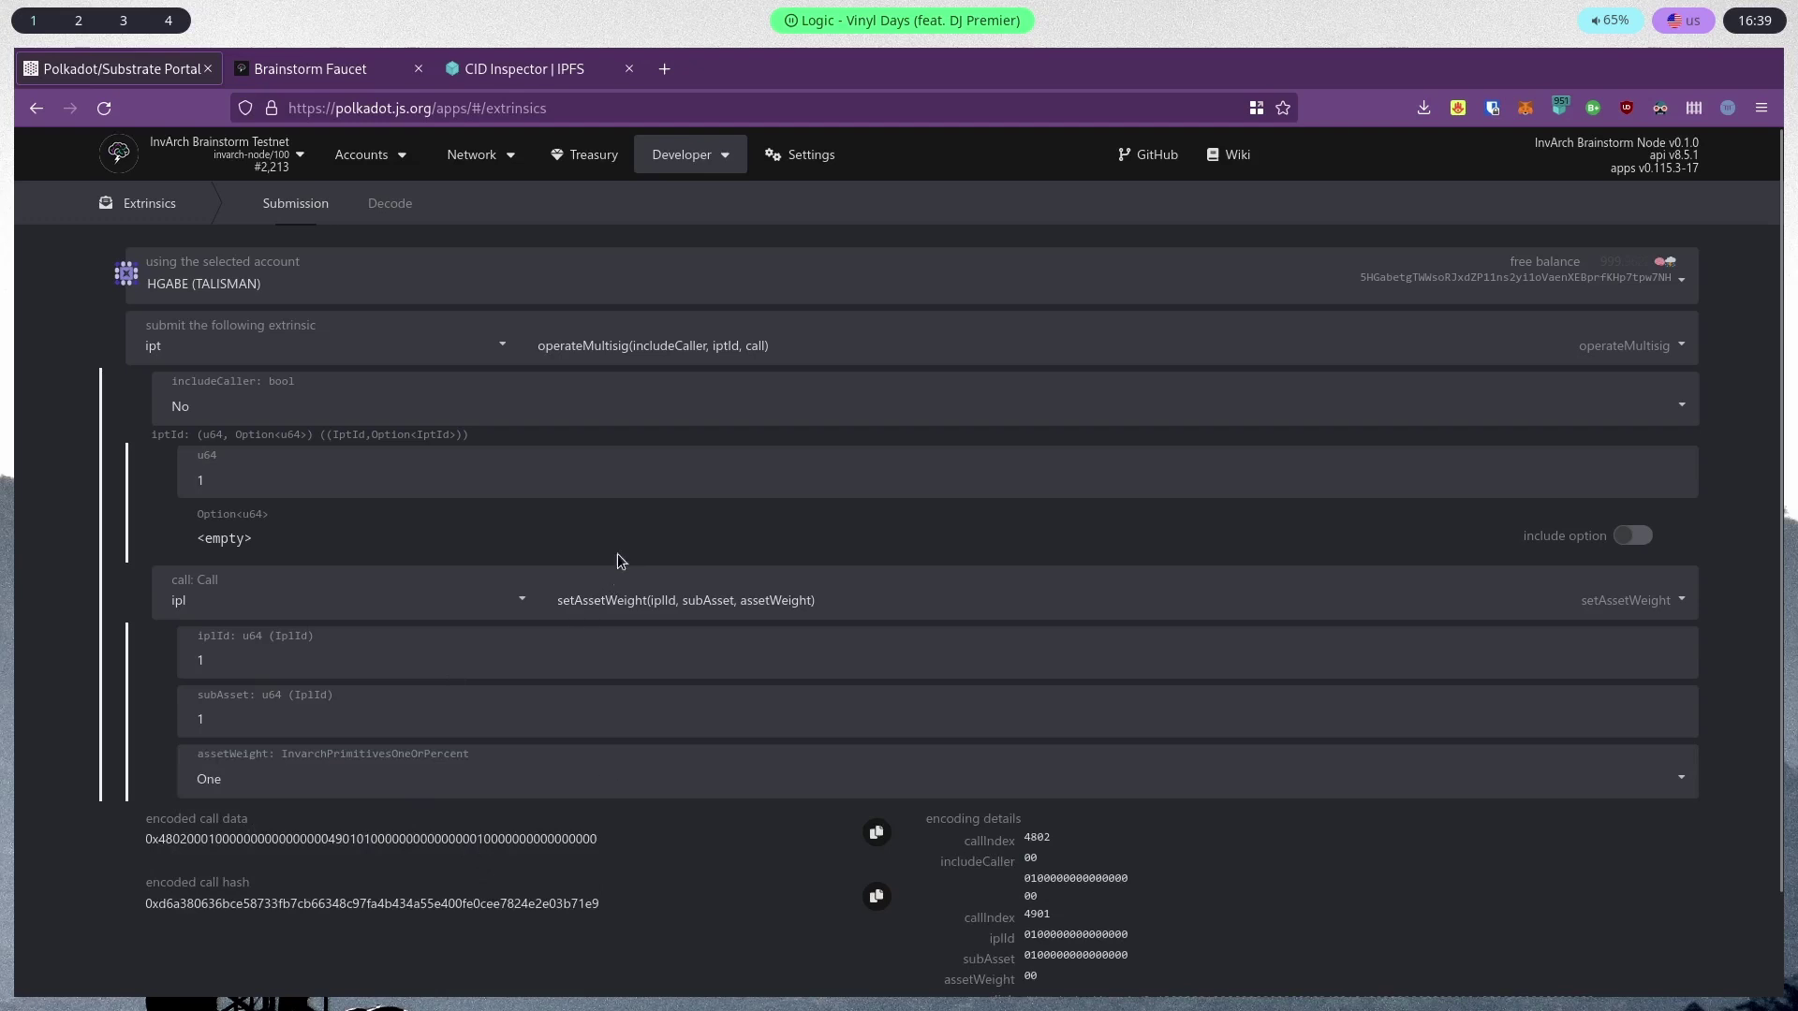
Query the chain state storage of the ipl pallet for the ipl entry with ID 1
mouse_move(693, 155)
click(712, 188)
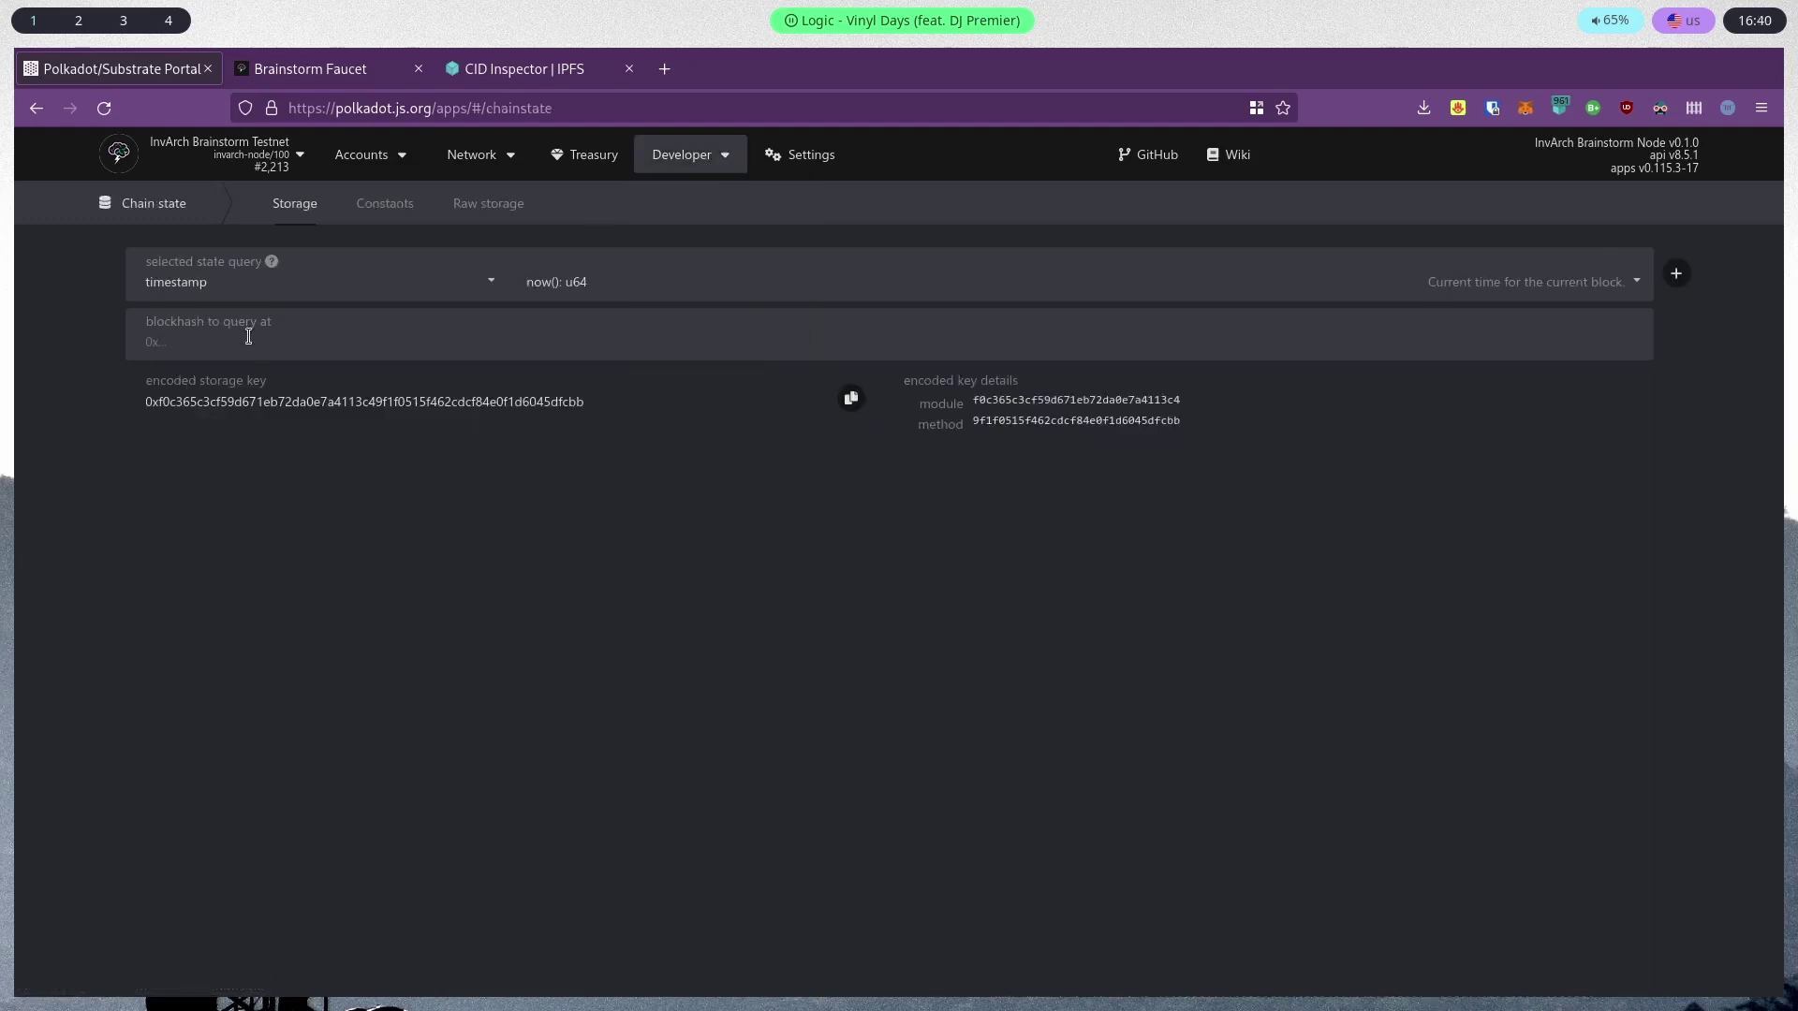
click(192, 285)
scroll(187, 421, up, 5)
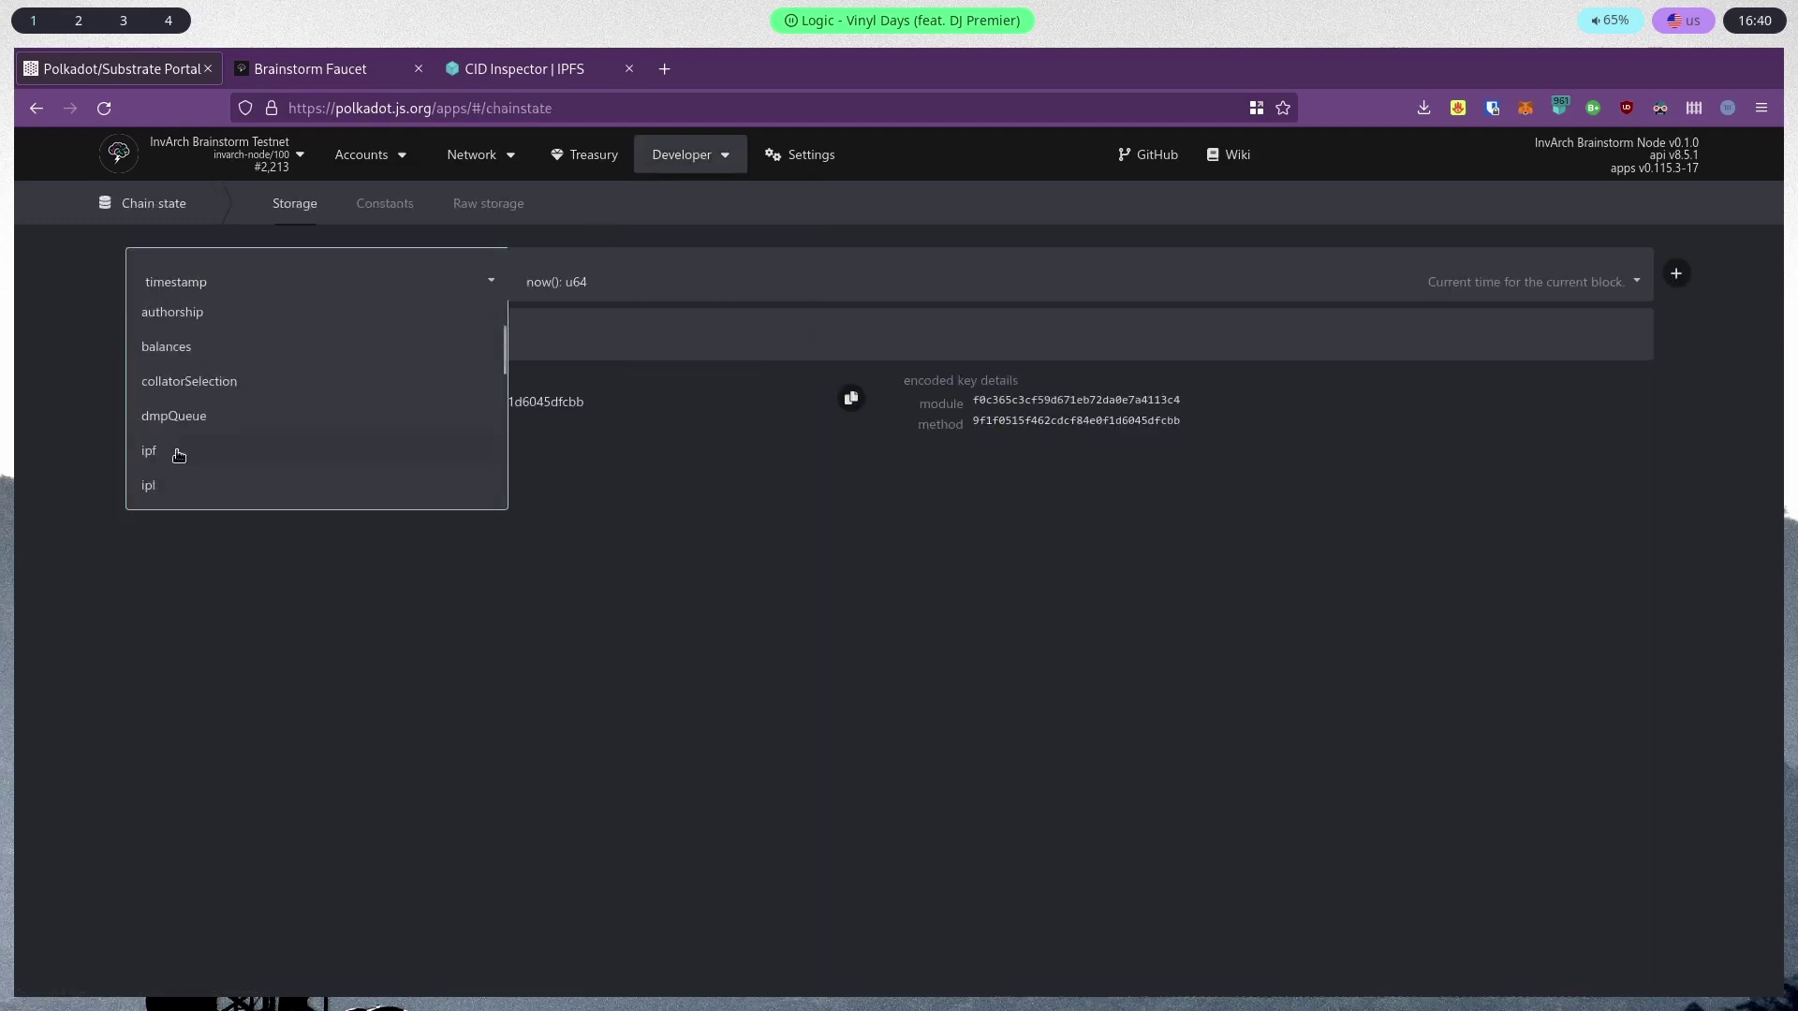
click(172, 487)
click(580, 283)
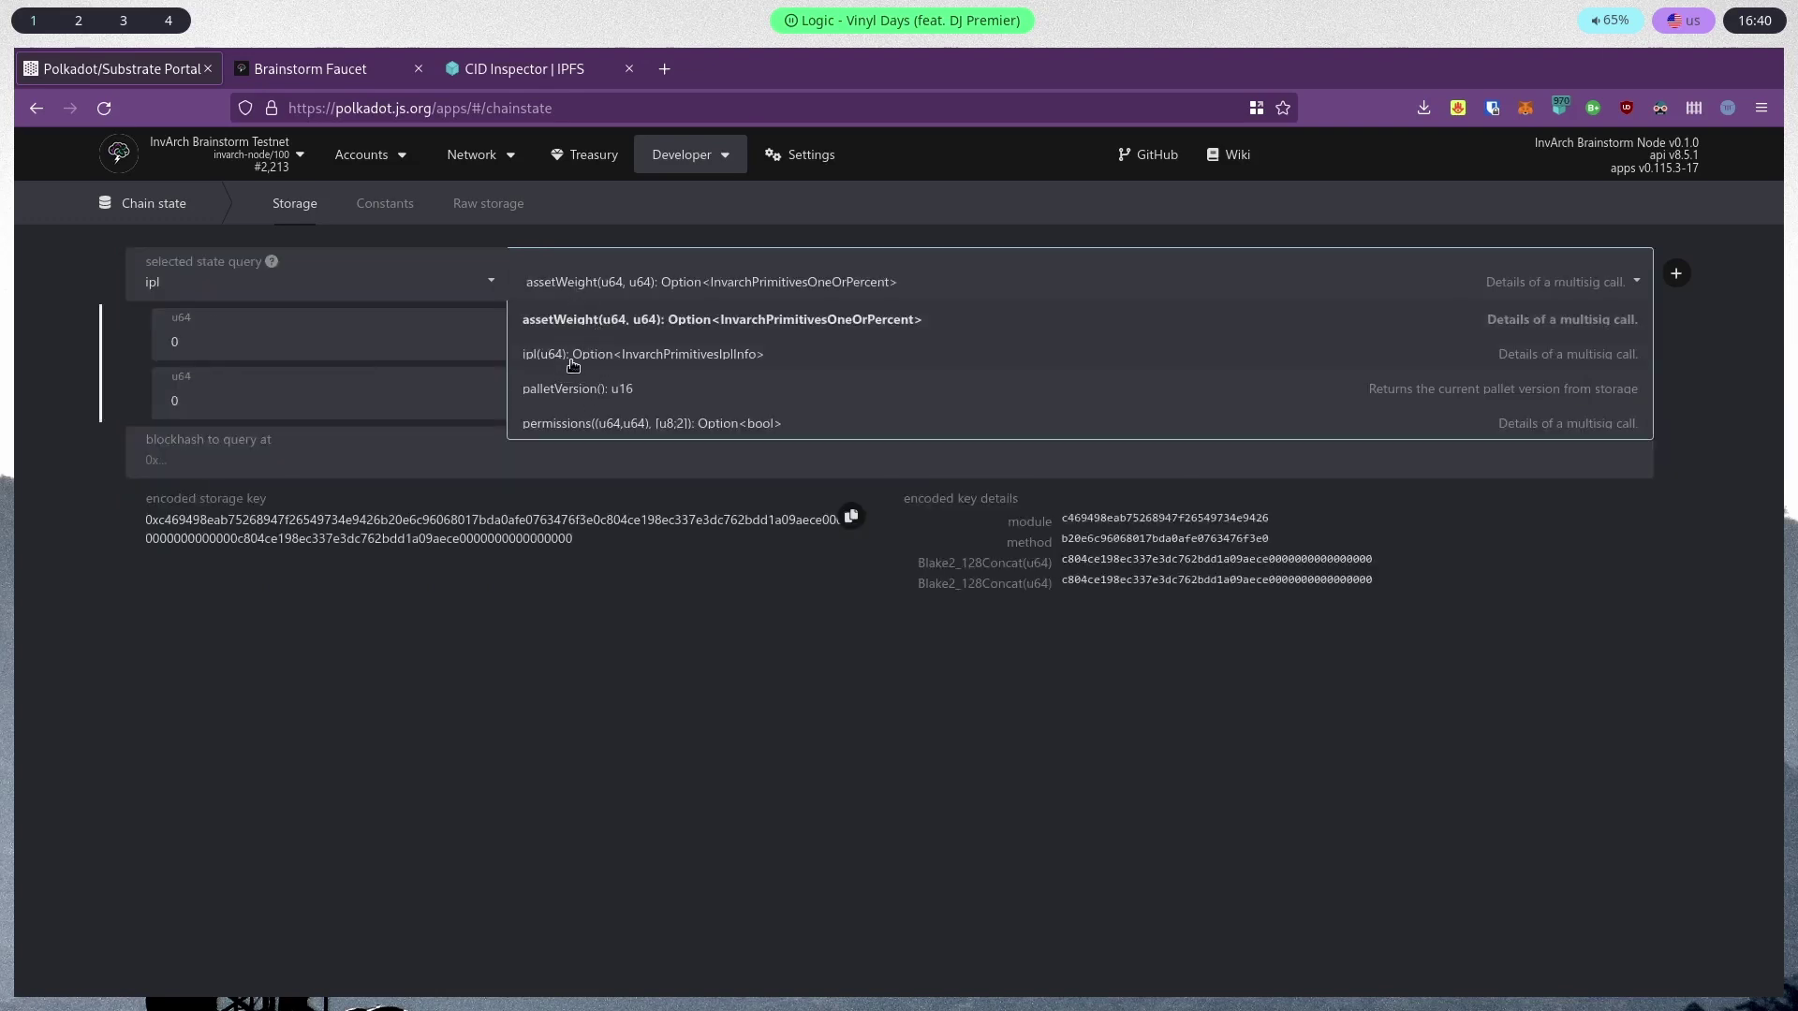
click(572, 360)
click(310, 335)
text(1)
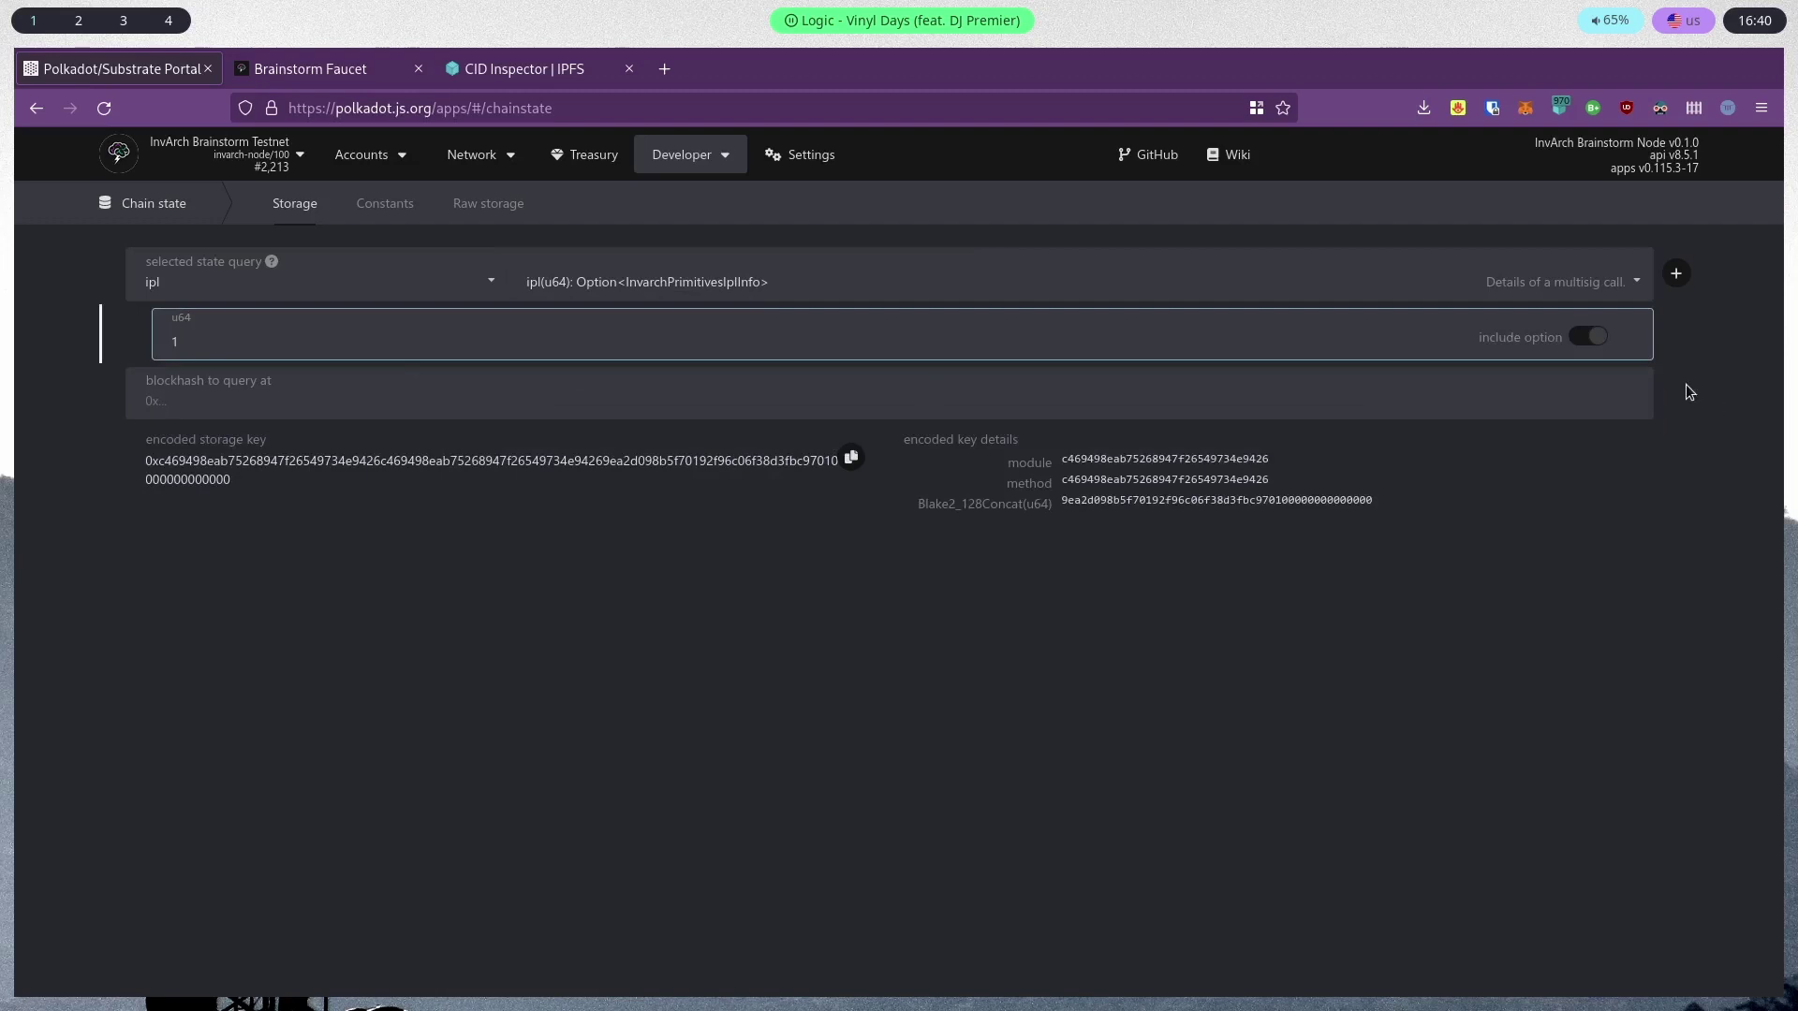
click(1676, 273)
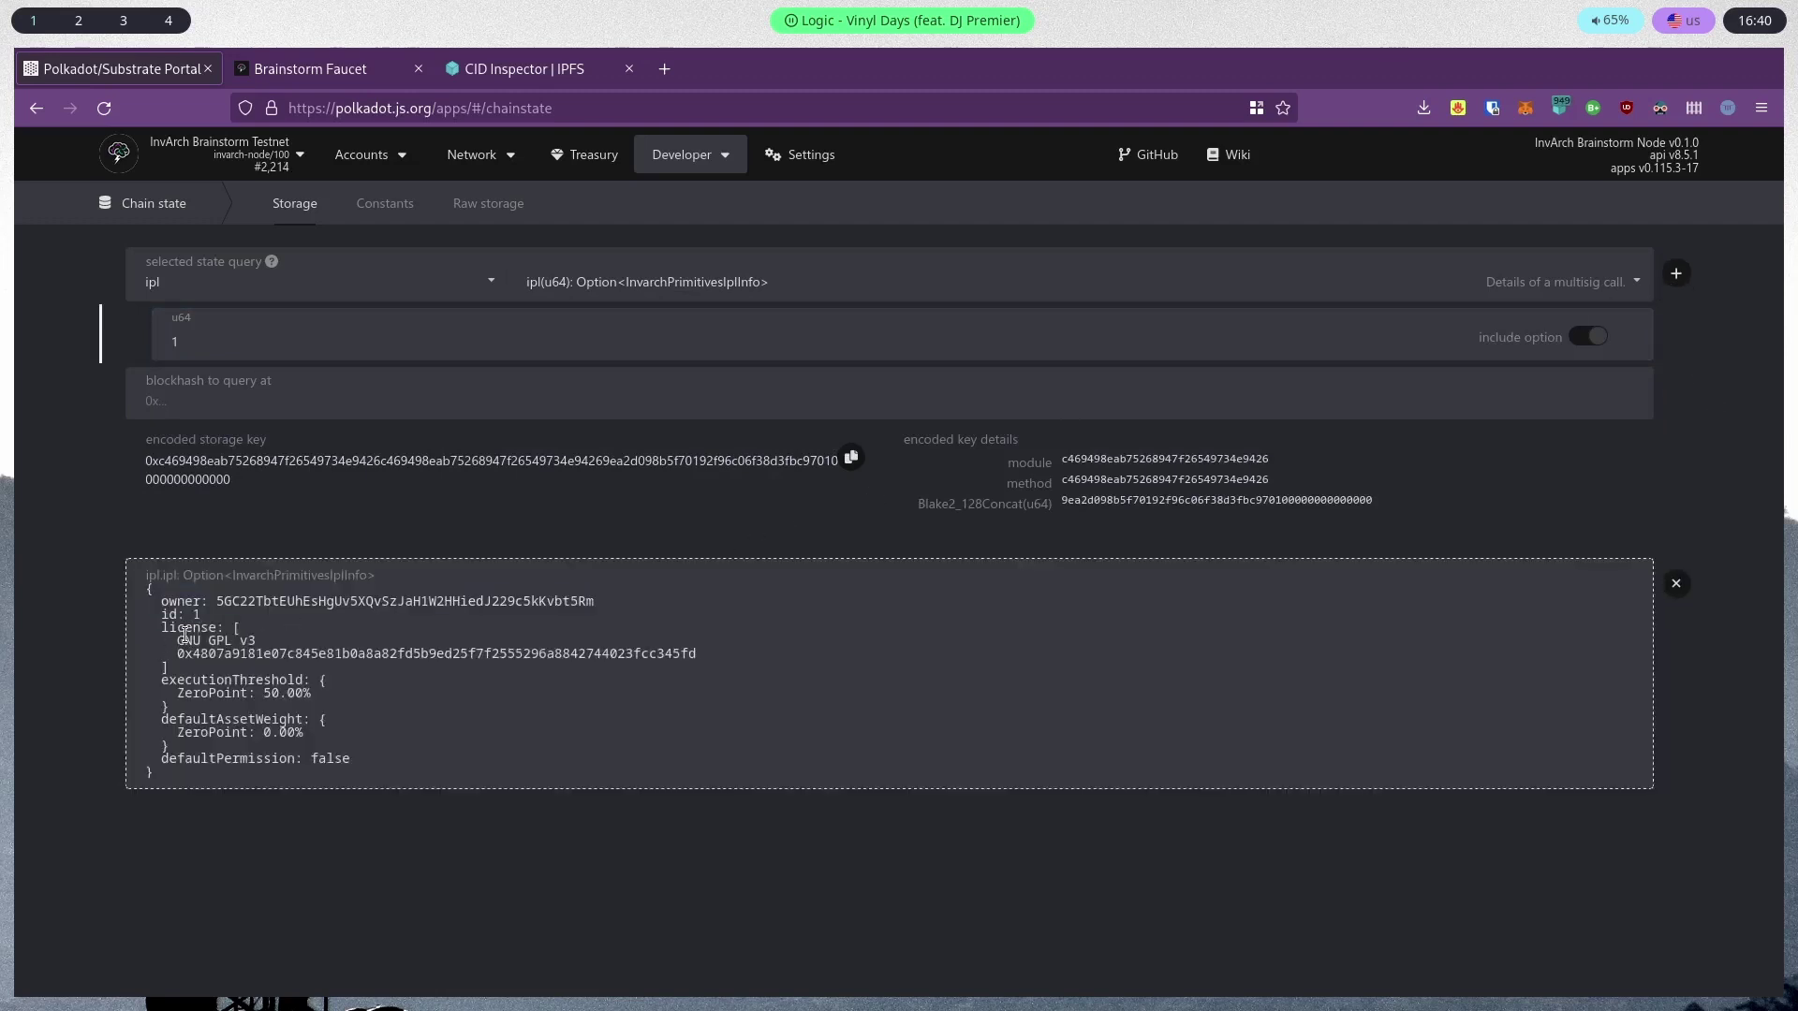
Examine the license name and hash, execution threshold, default asset weight and default permission in the ipl query result
drag(176, 640, 316, 645)
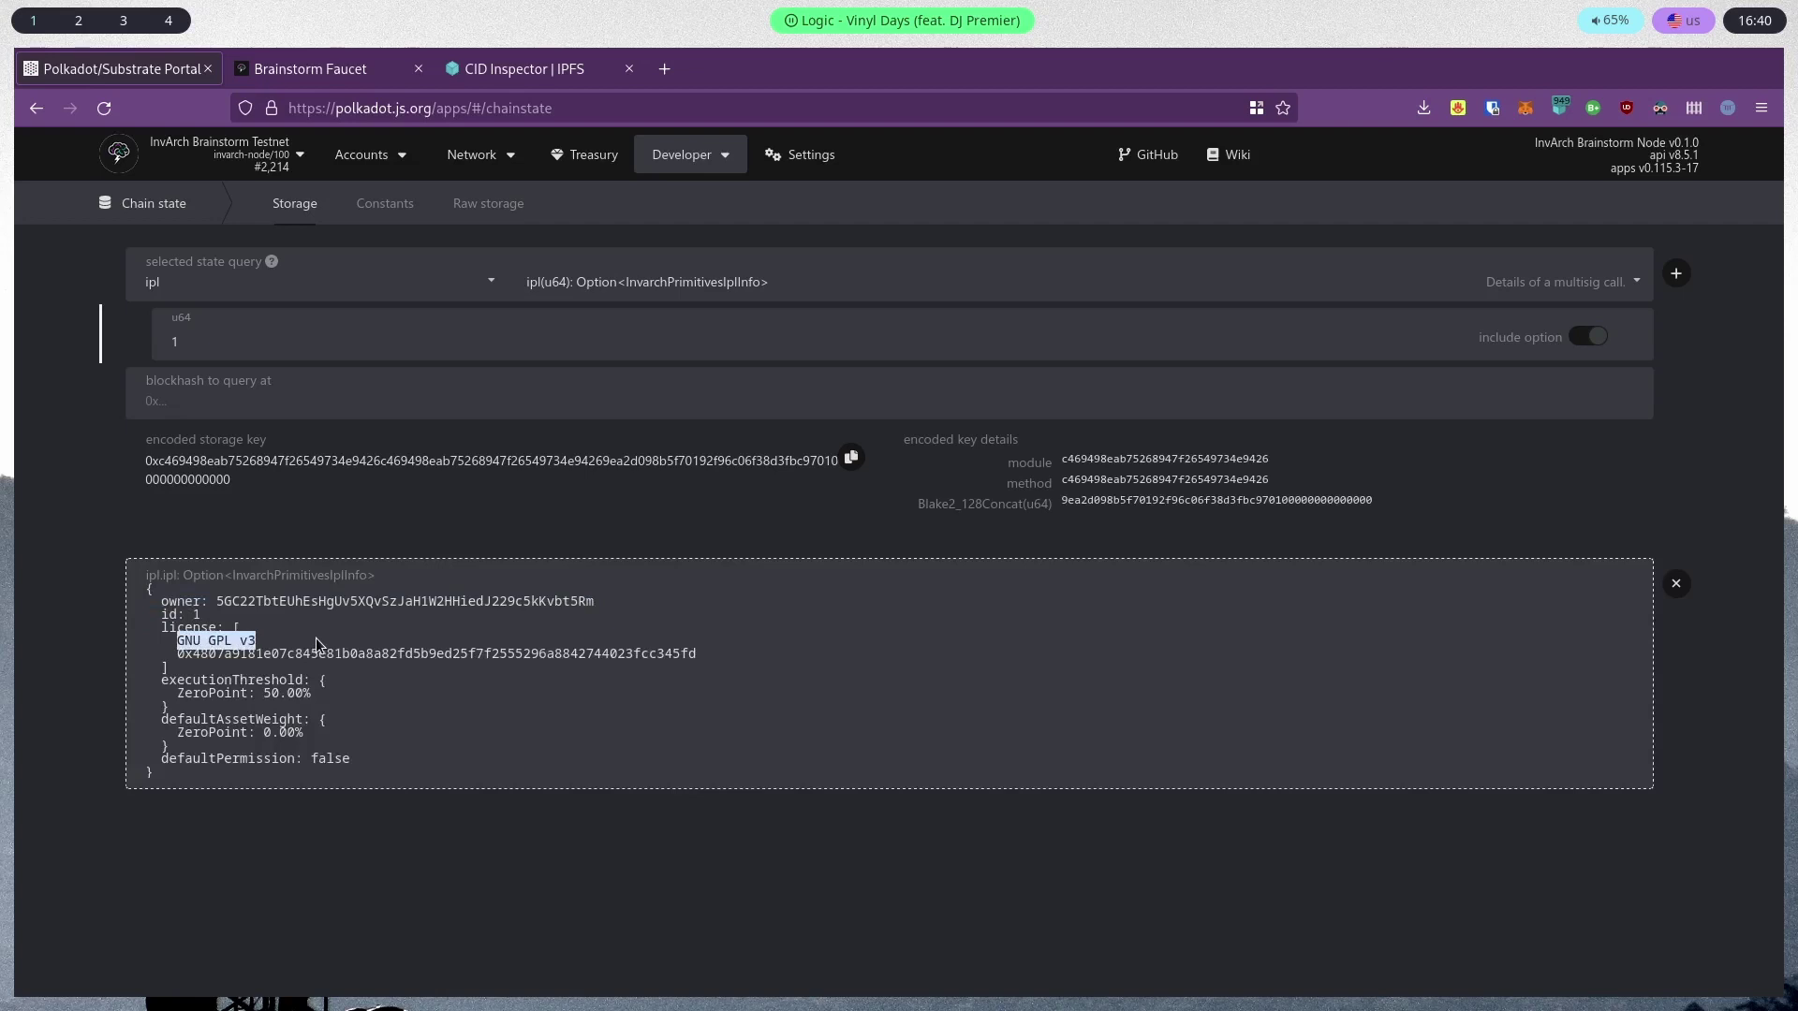
click(293, 649)
drag(178, 653, 694, 645)
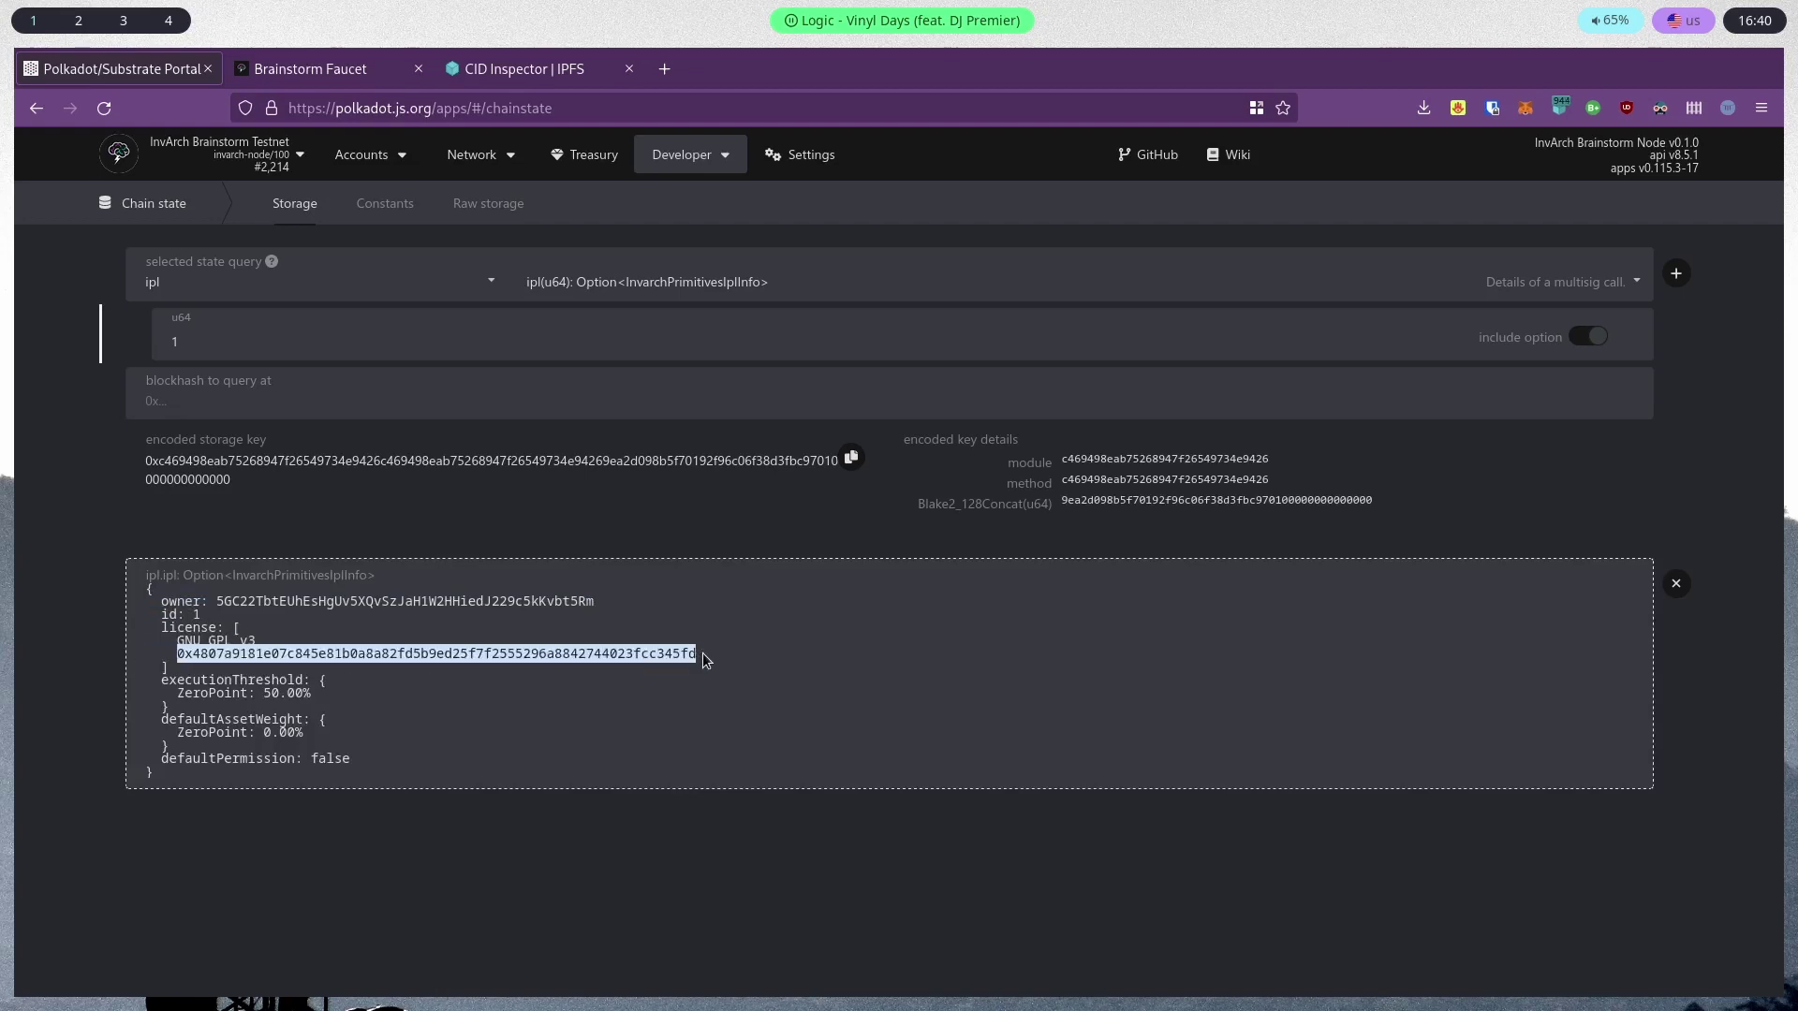
click(706, 660)
mouse_move(163, 682)
mouse_down()
mouse_move(389, 778)
mouse_move(149, 675)
mouse_move(133, 686)
mouse_up()
click(385, 760)
click(646, 757)
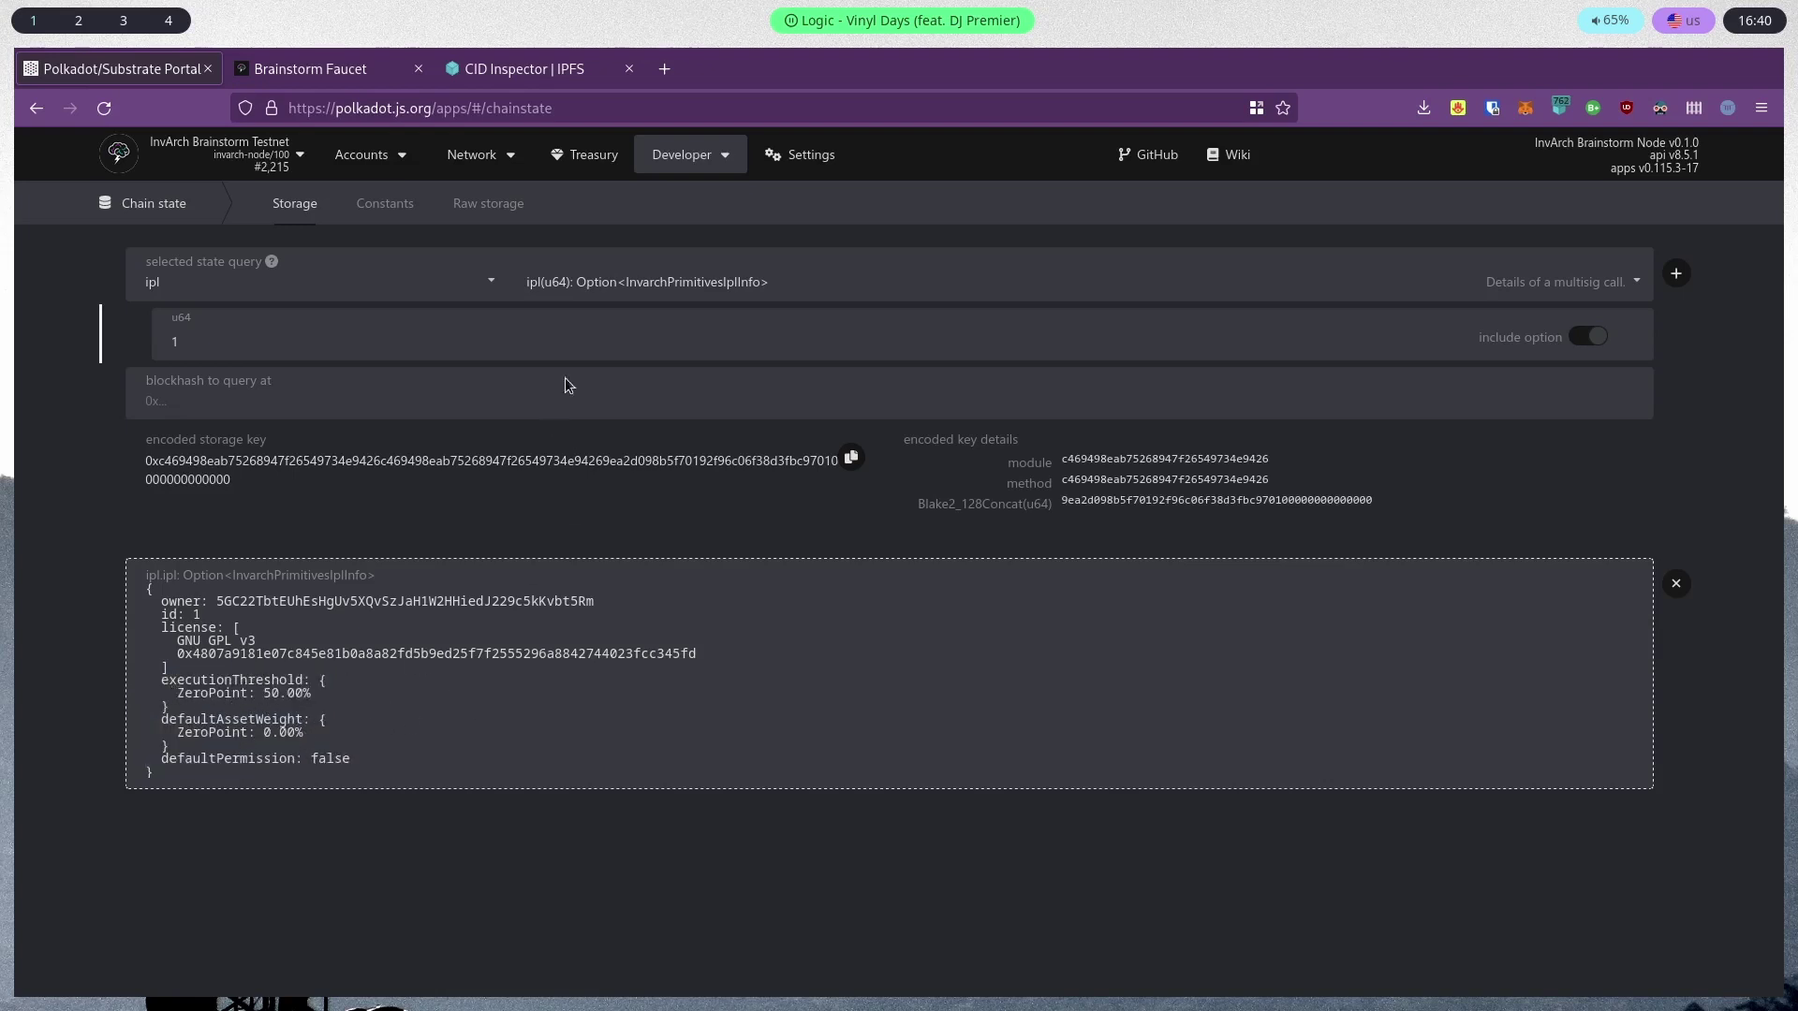
mouse_move(674, 161)
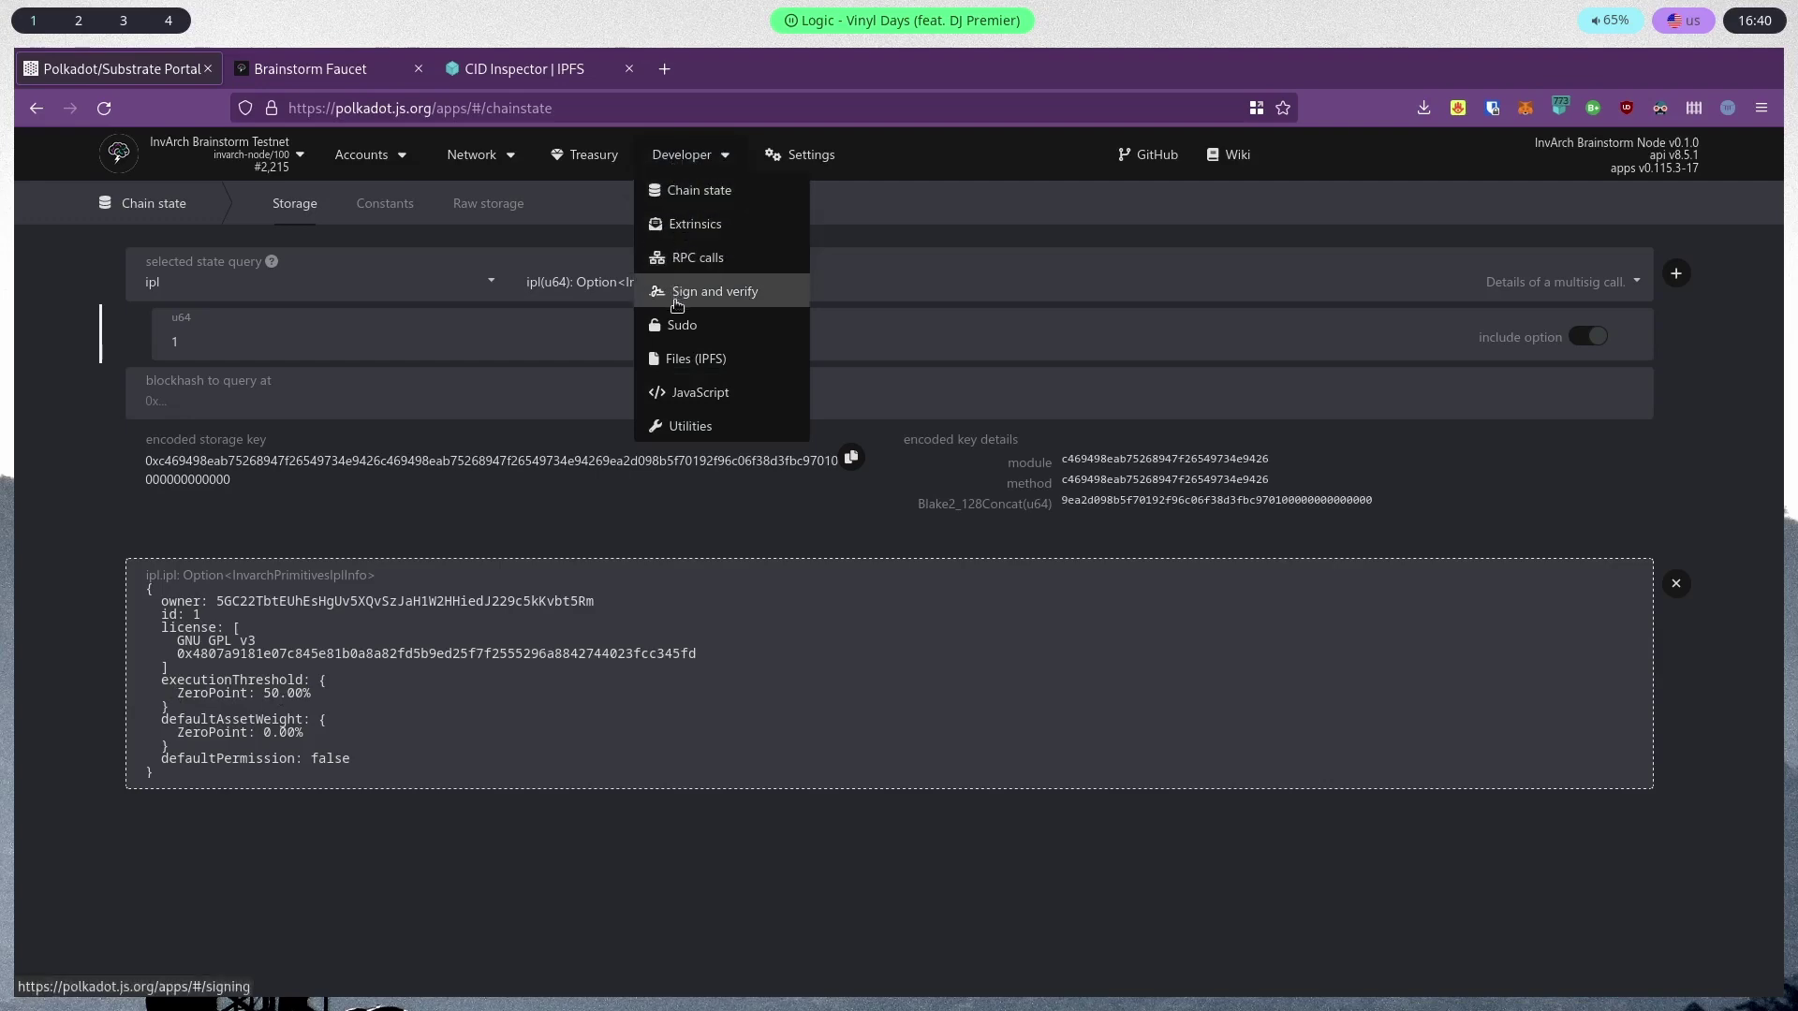
Review the recent events in the network explorer and inspect the details of the latest ipt.MultisigExecuted event
click(486, 190)
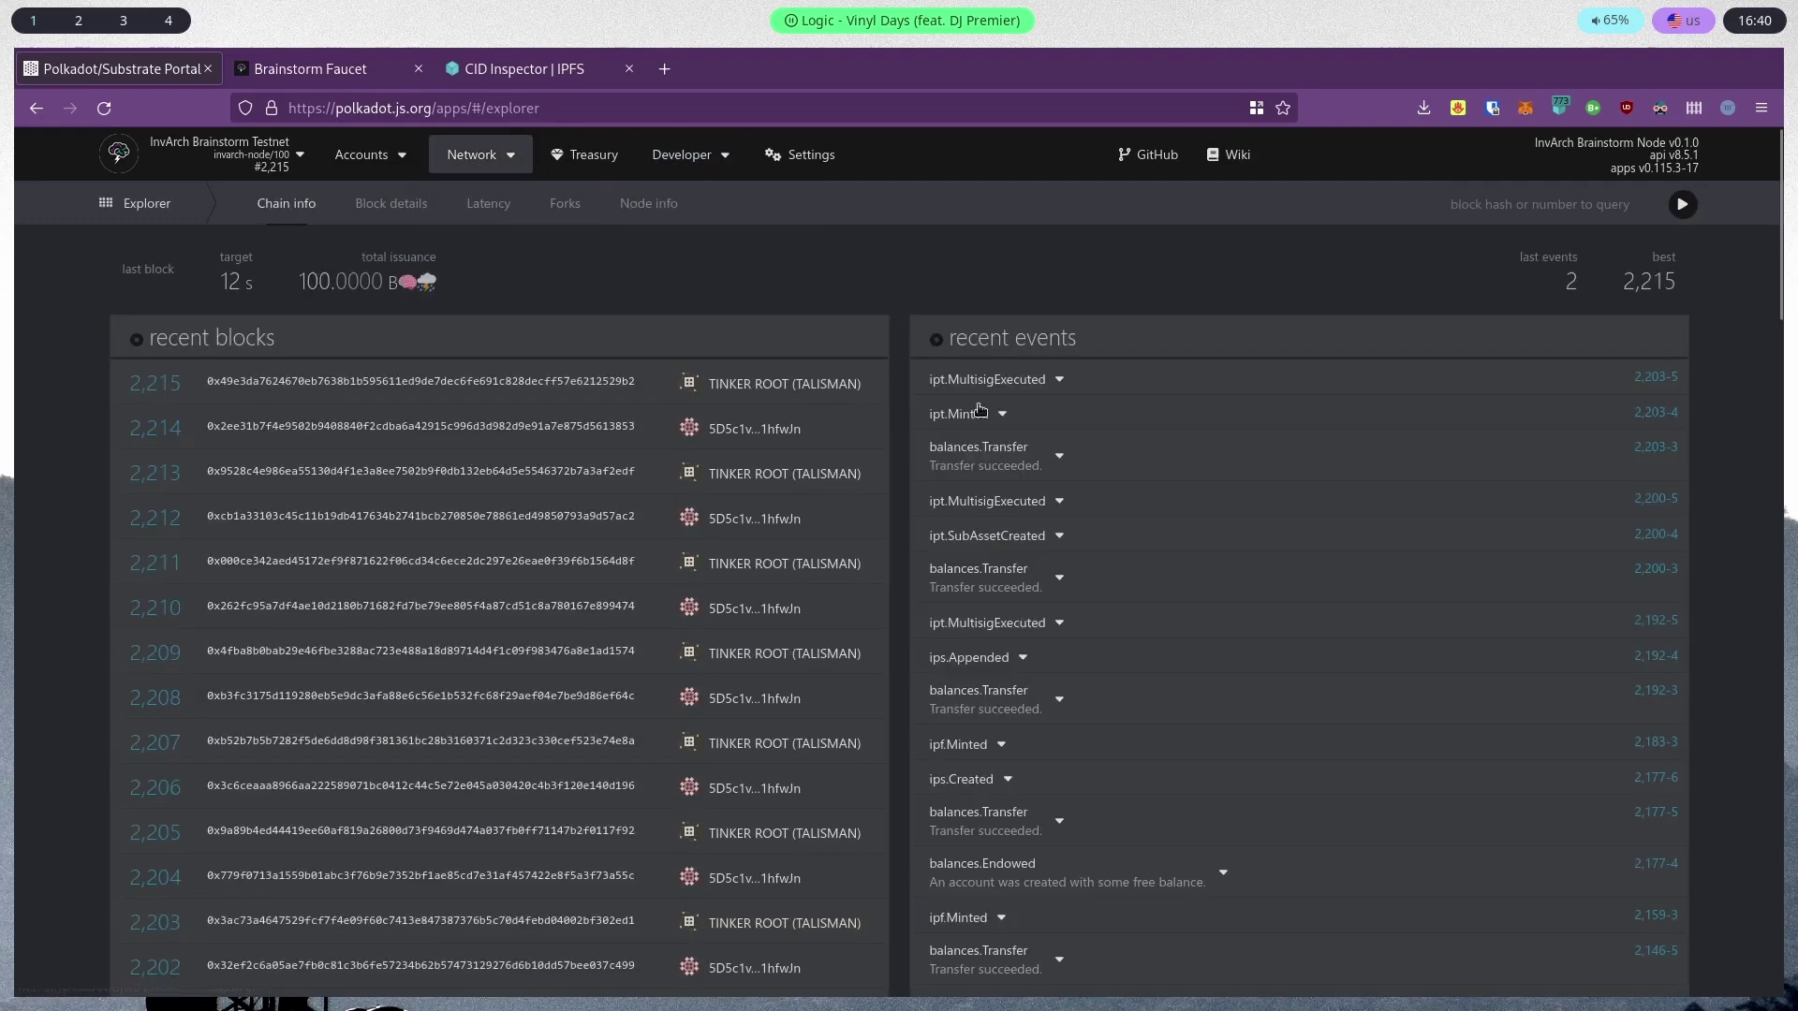
scroll(1044, 379, down, 3)
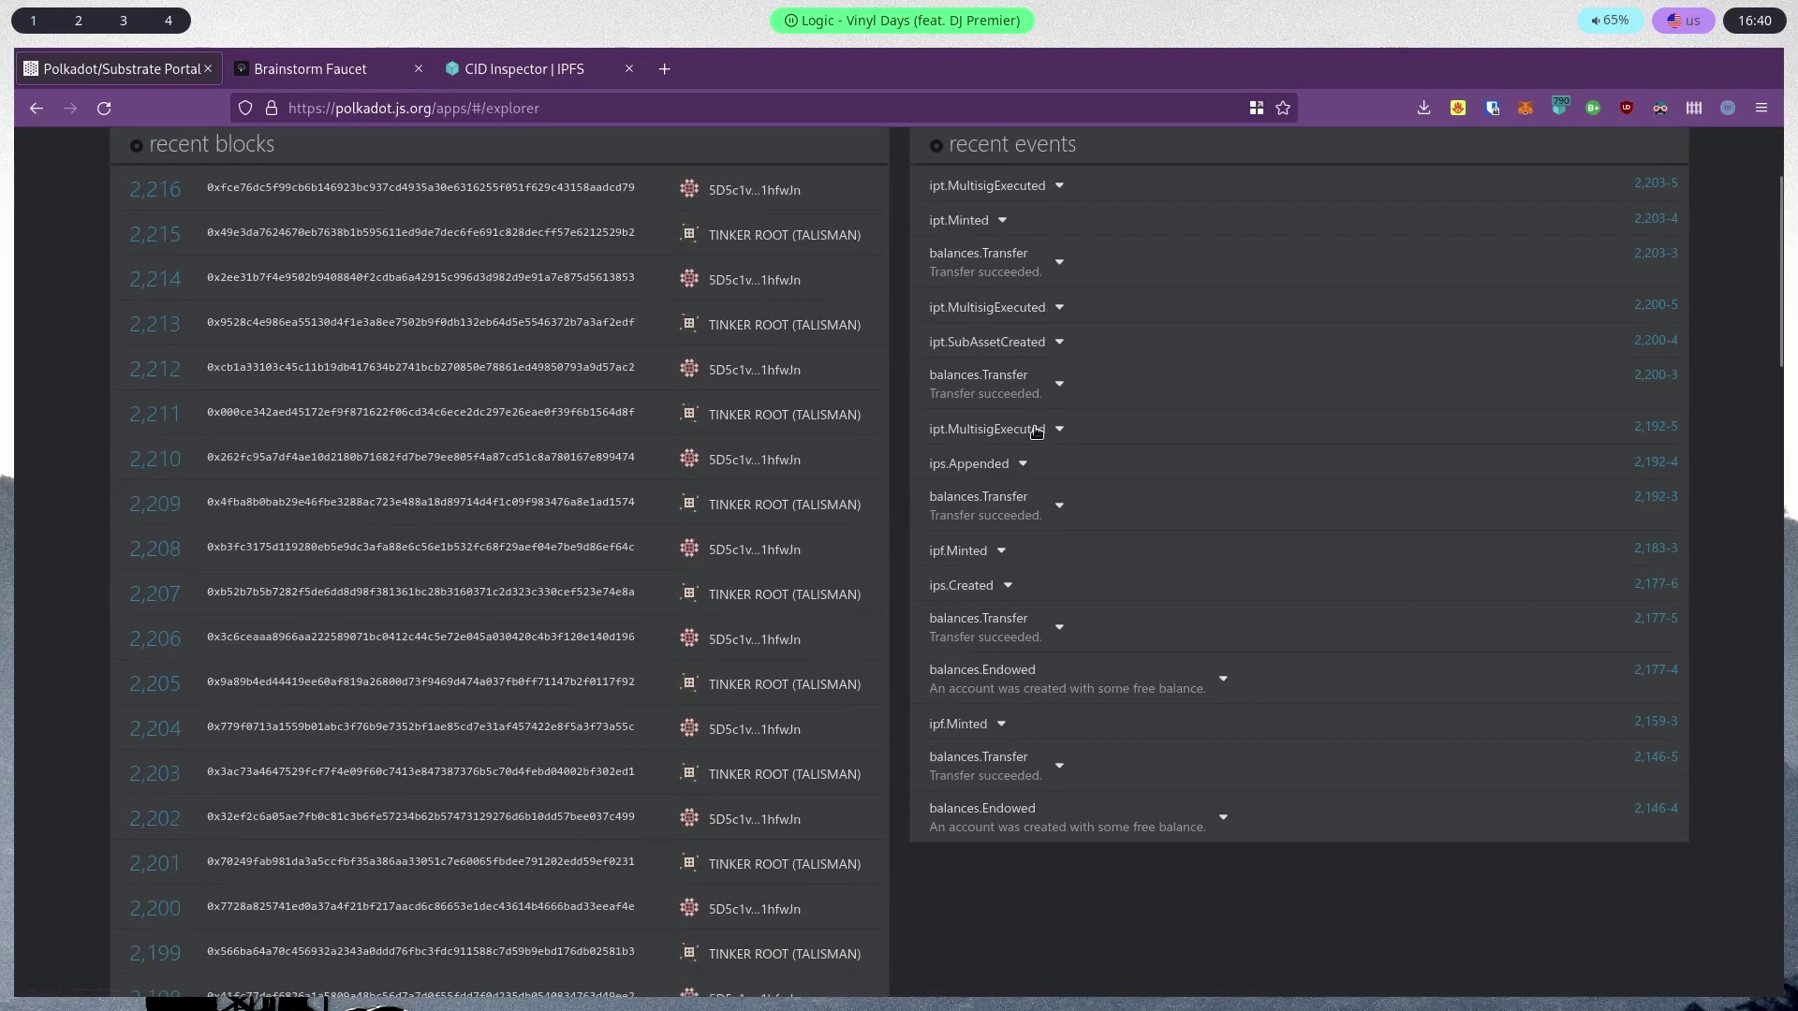
scroll(1039, 384, up, 3)
click(1035, 382)
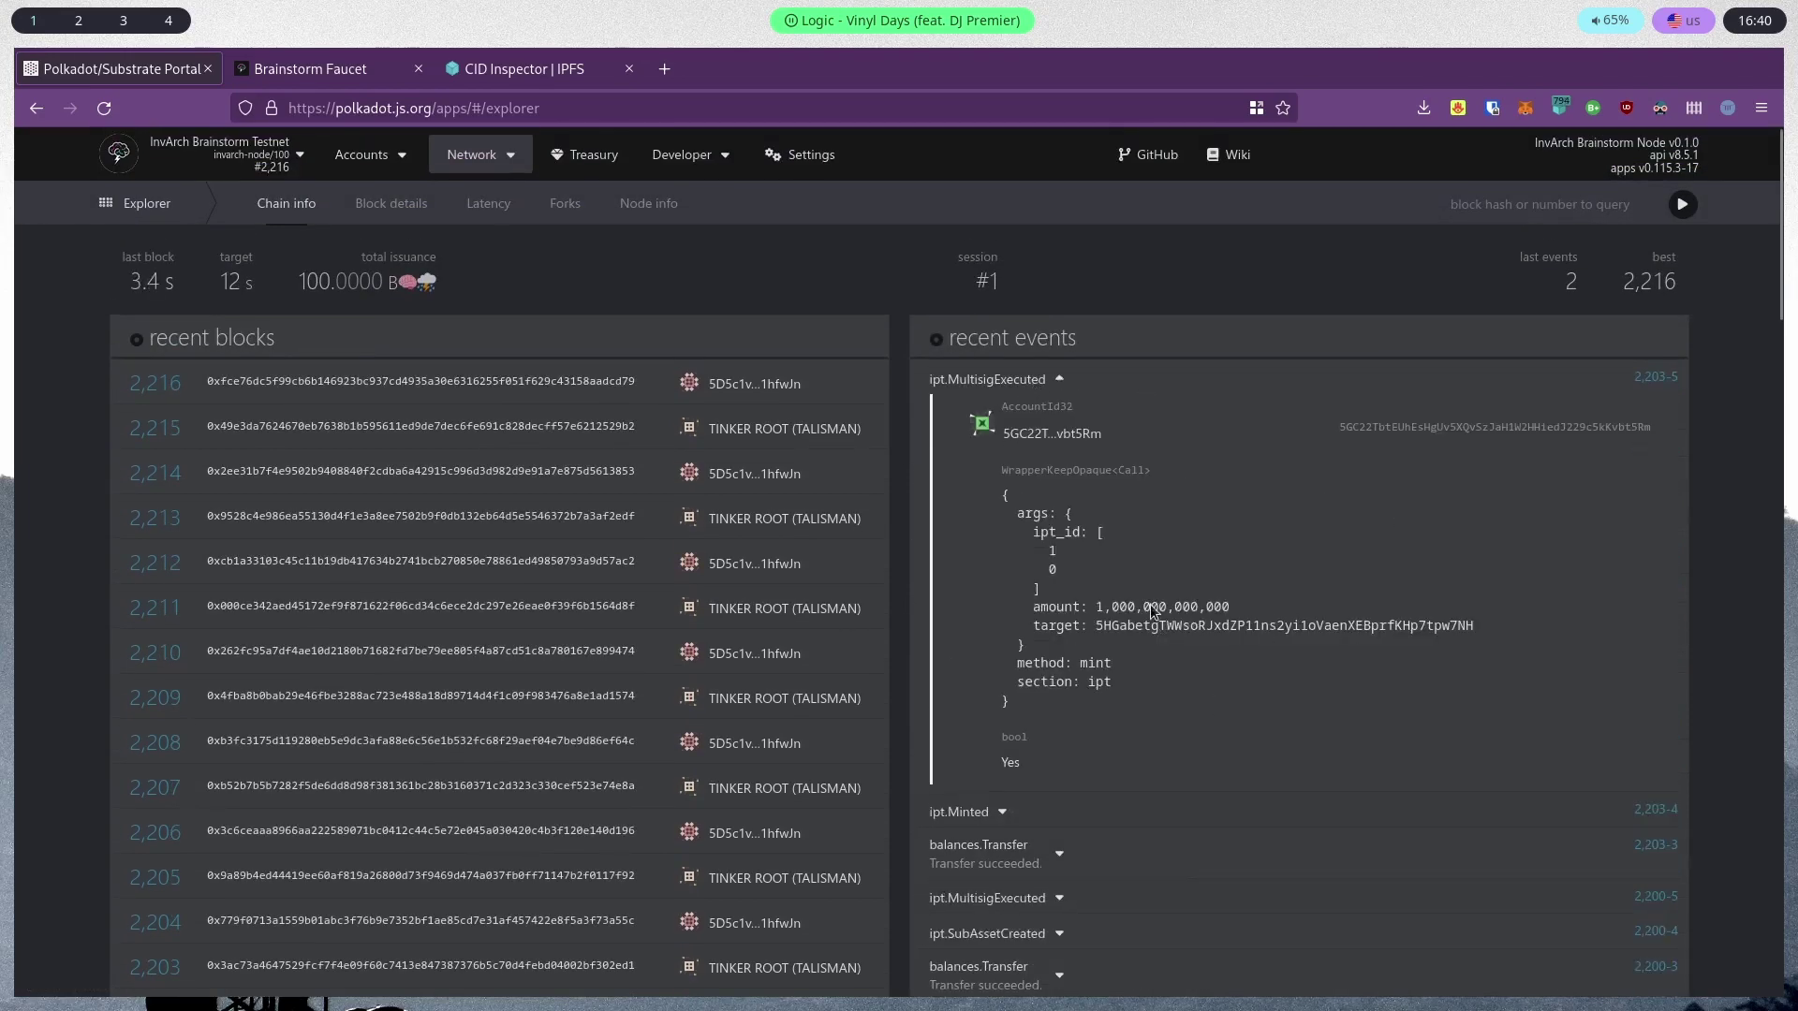
click(1050, 380)
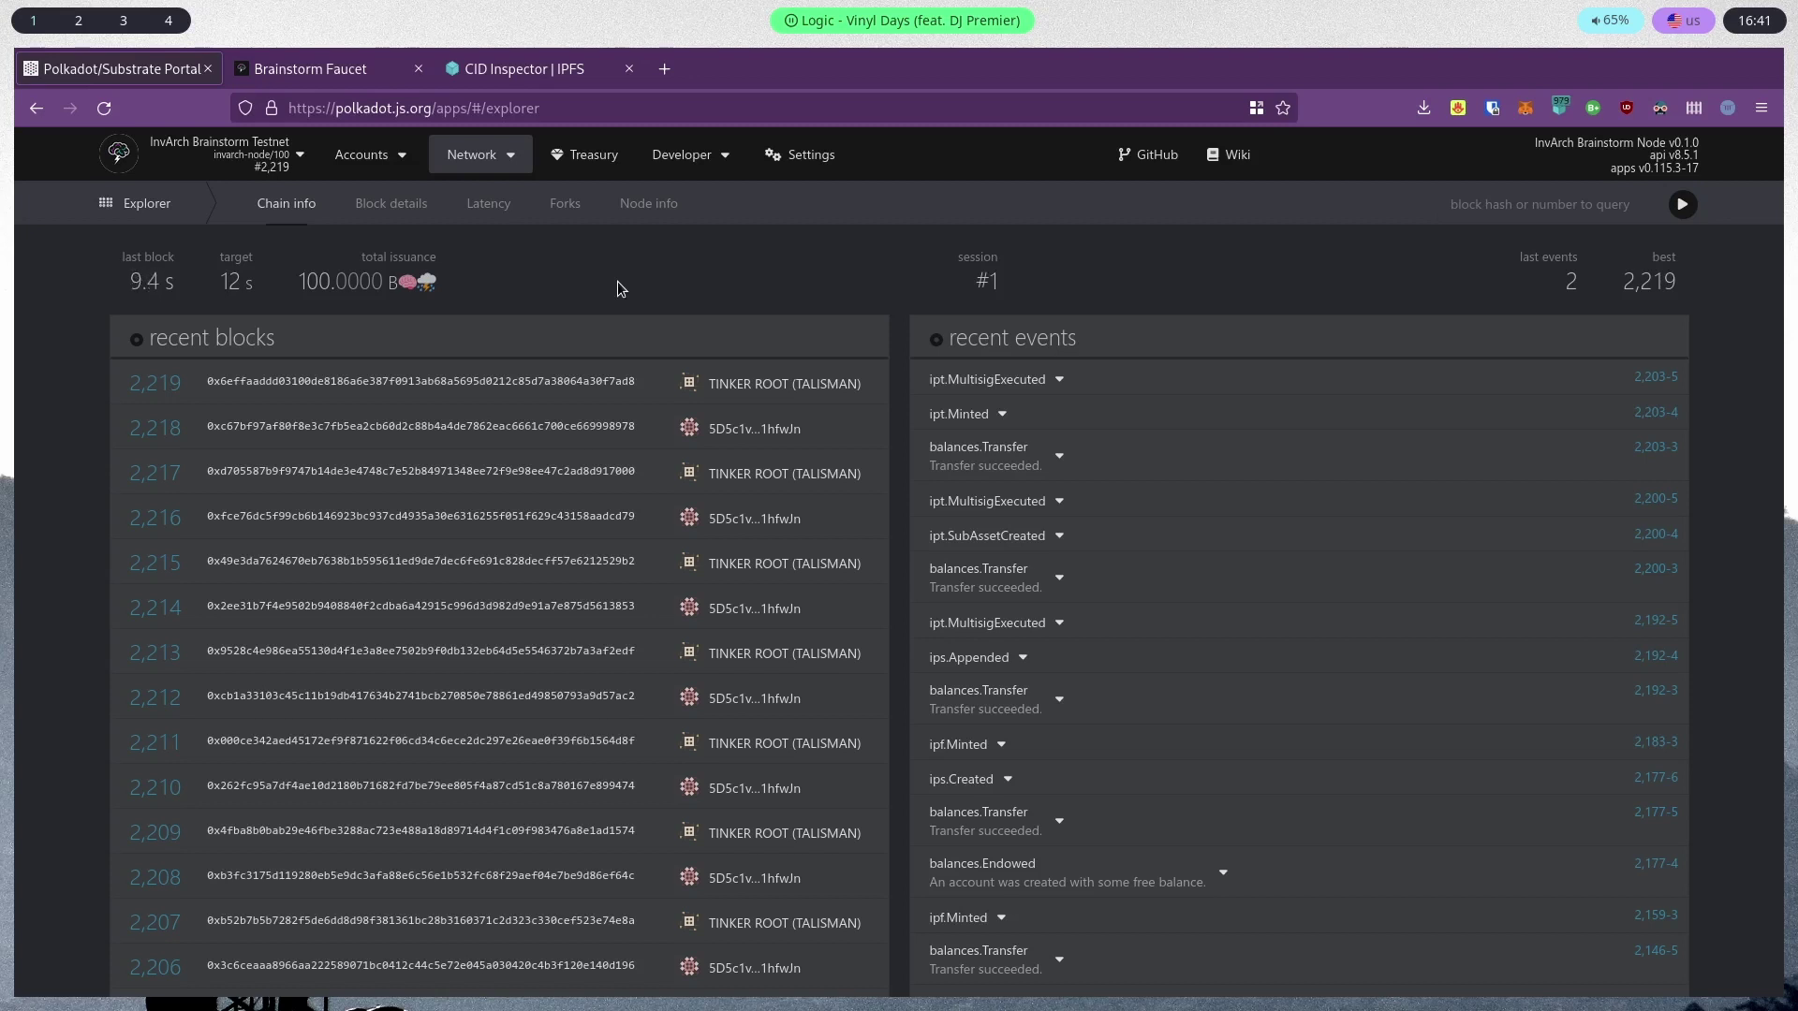
double_click(750, 290)
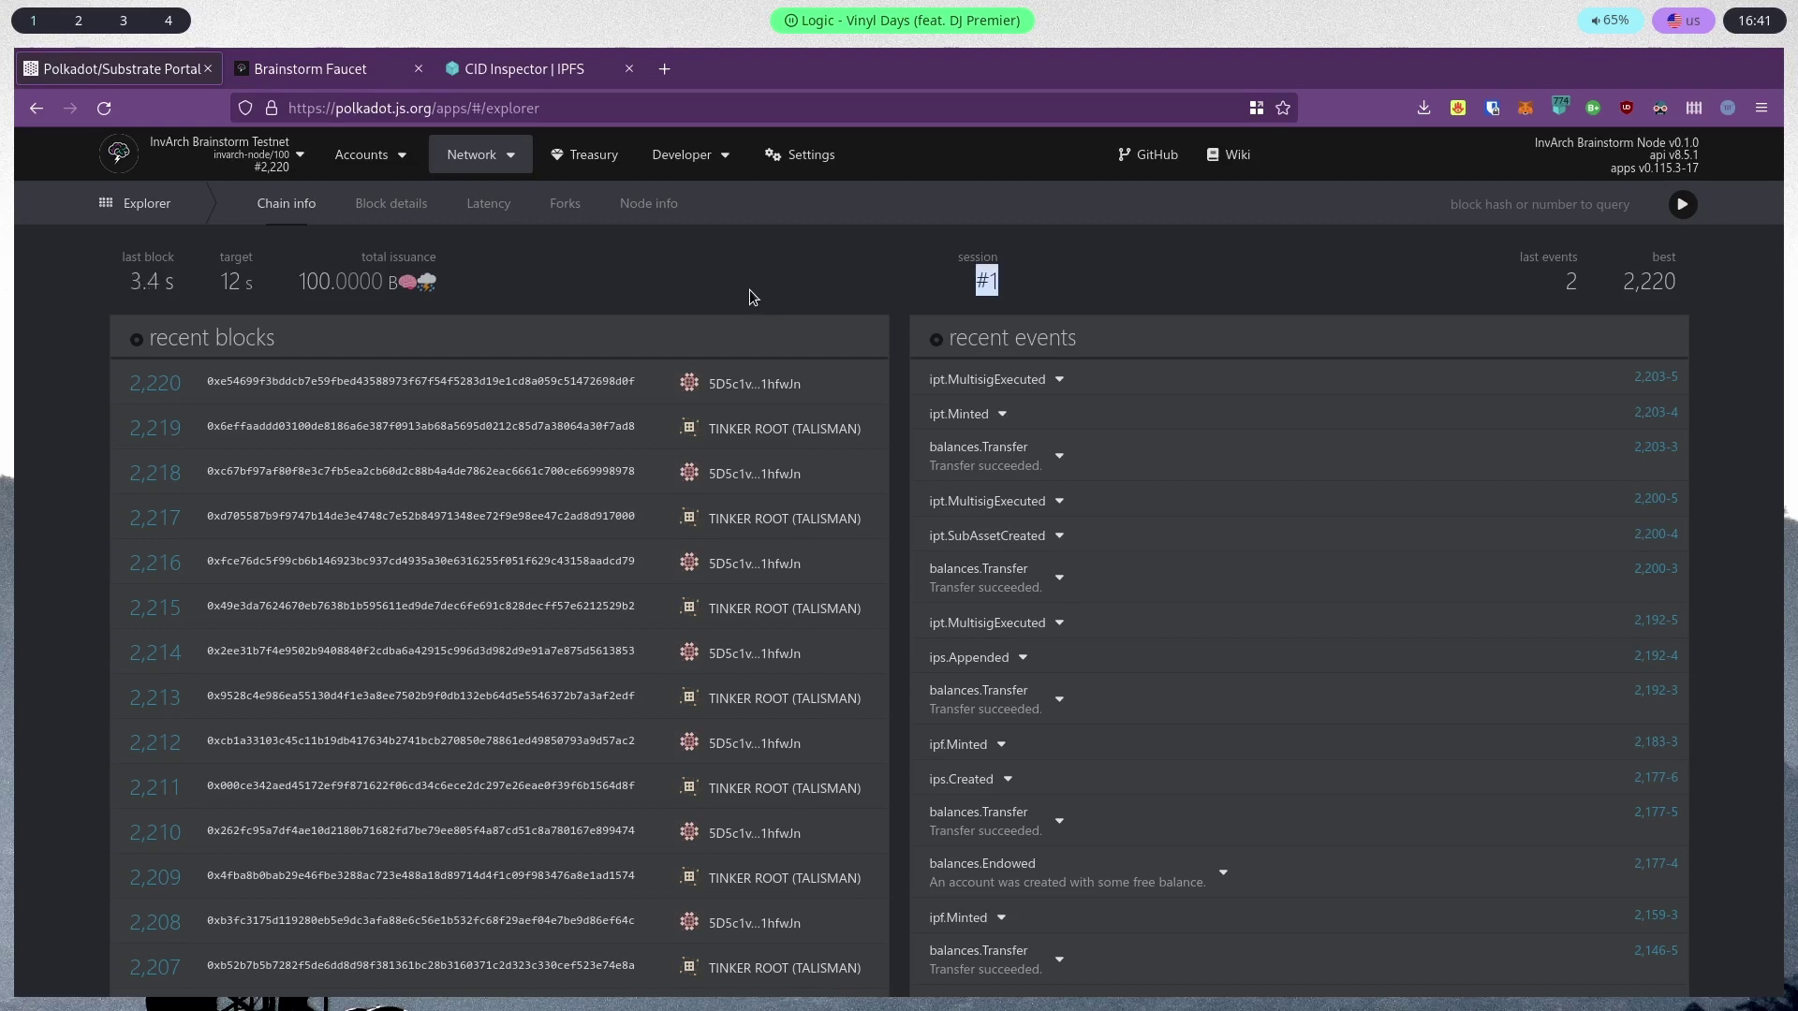
click(749, 290)
Open the extrinsics submission page and look through the available pallets for ipf, ipl, ips and ipt without choosing one
mouse_move(689, 166)
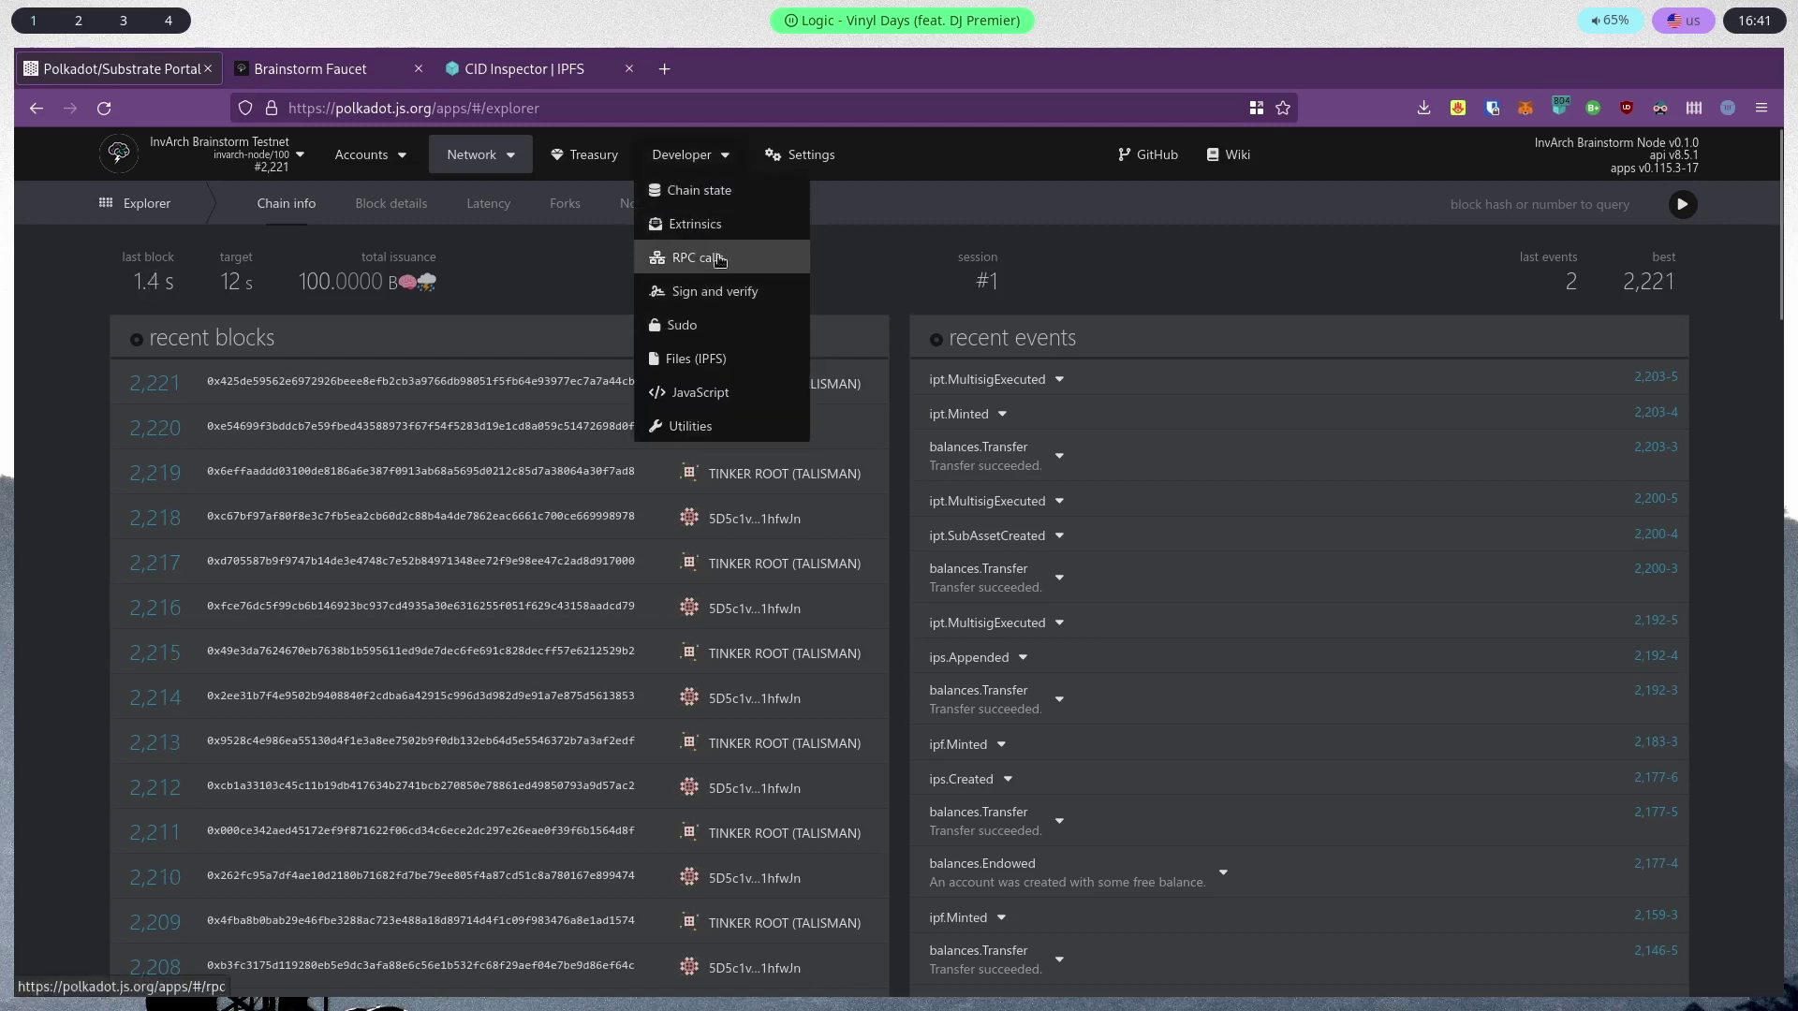
click(710, 224)
click(249, 349)
scroll(211, 441, up, 5)
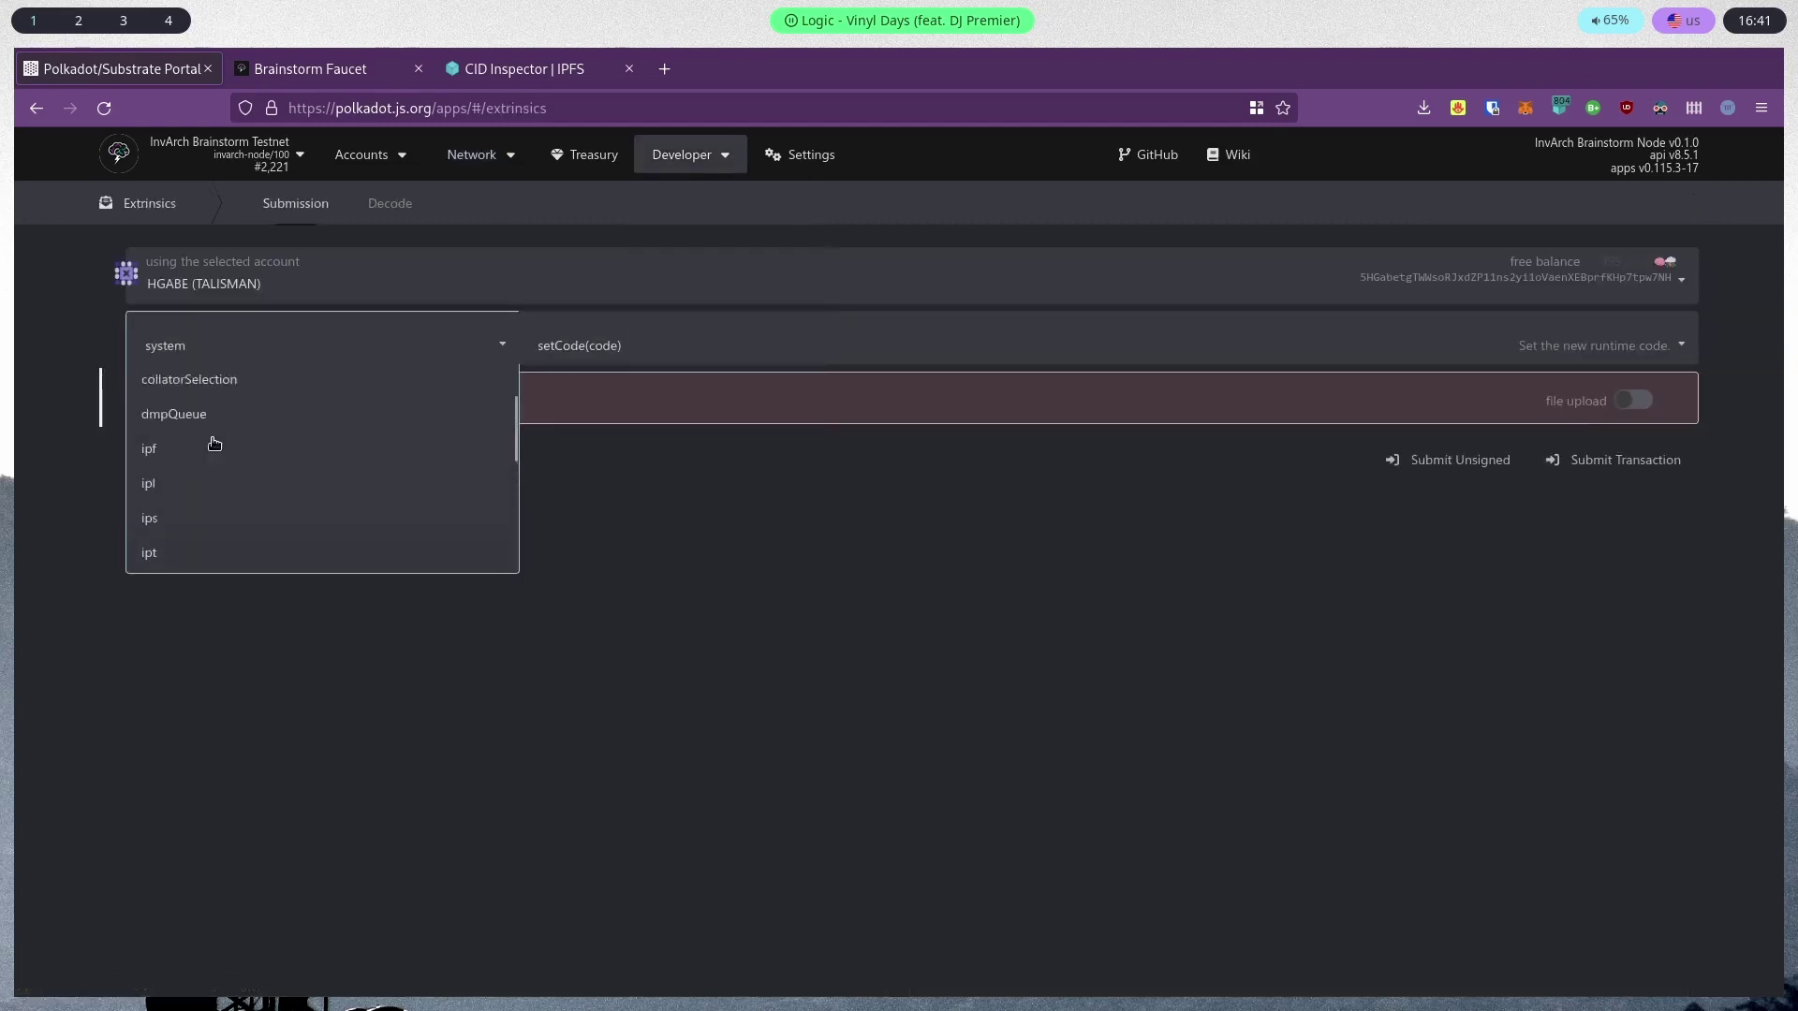
scroll(514, 438, down, 1)
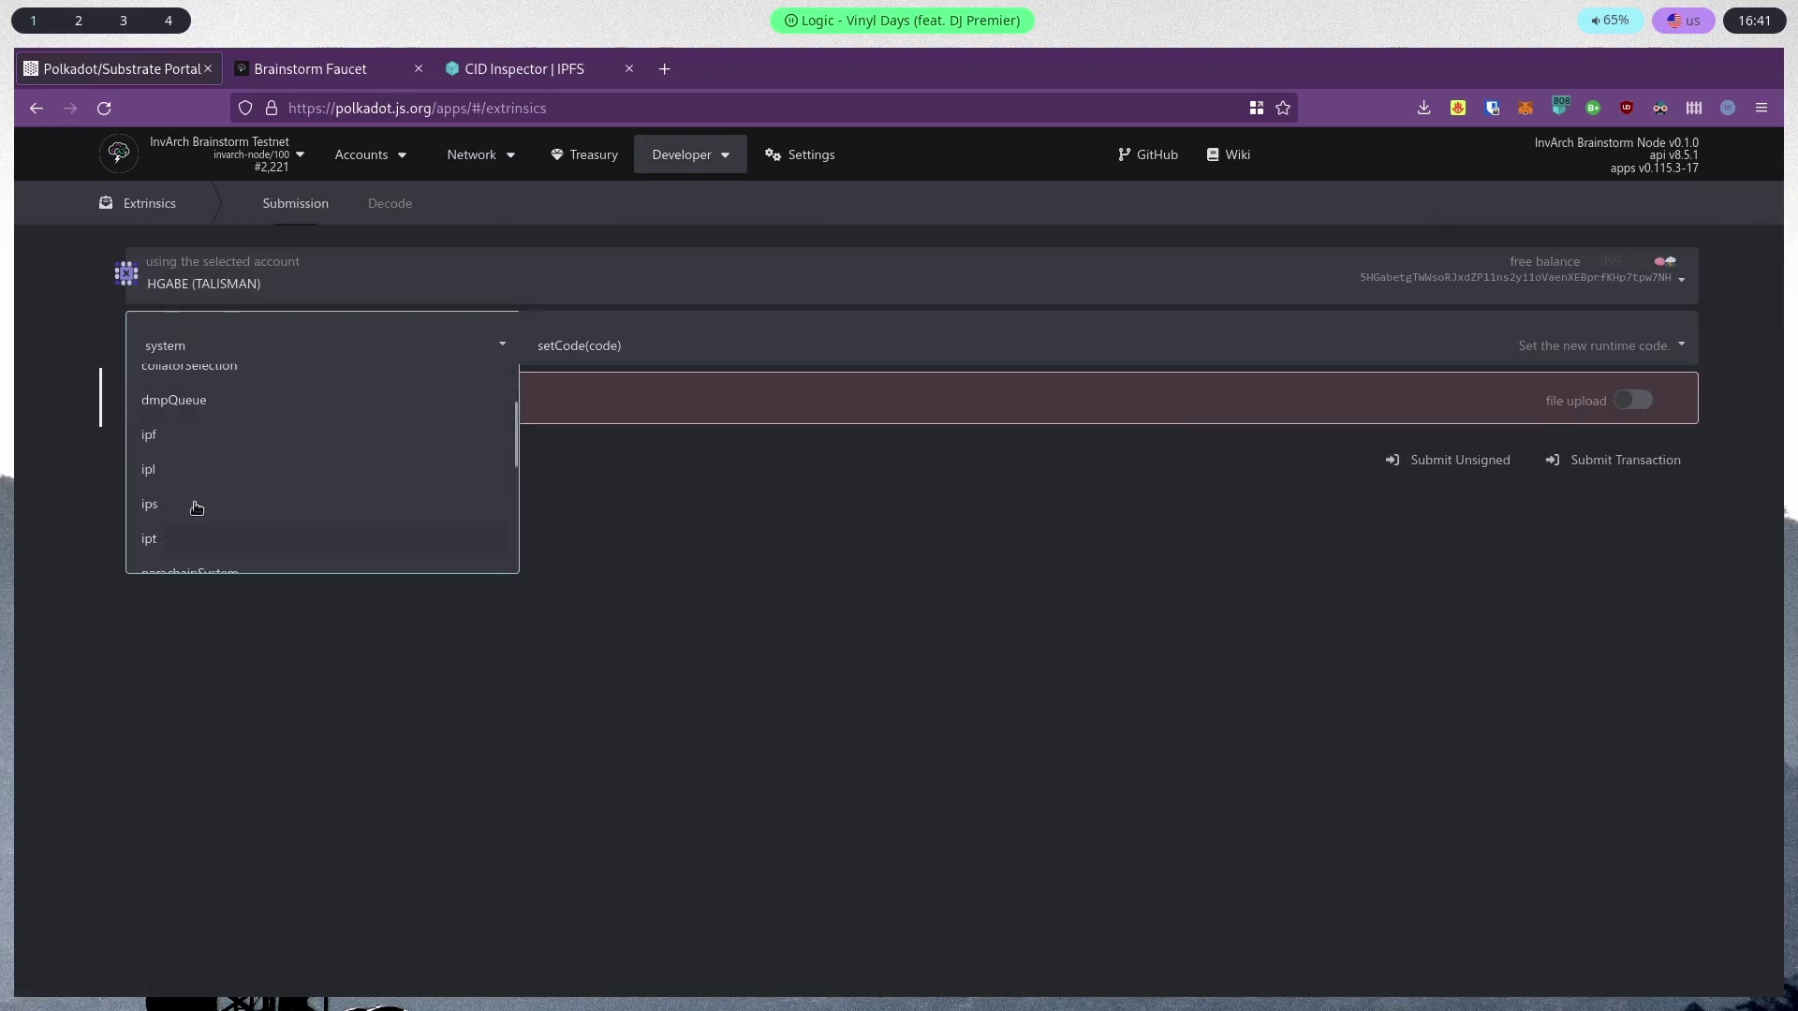
click(724, 253)
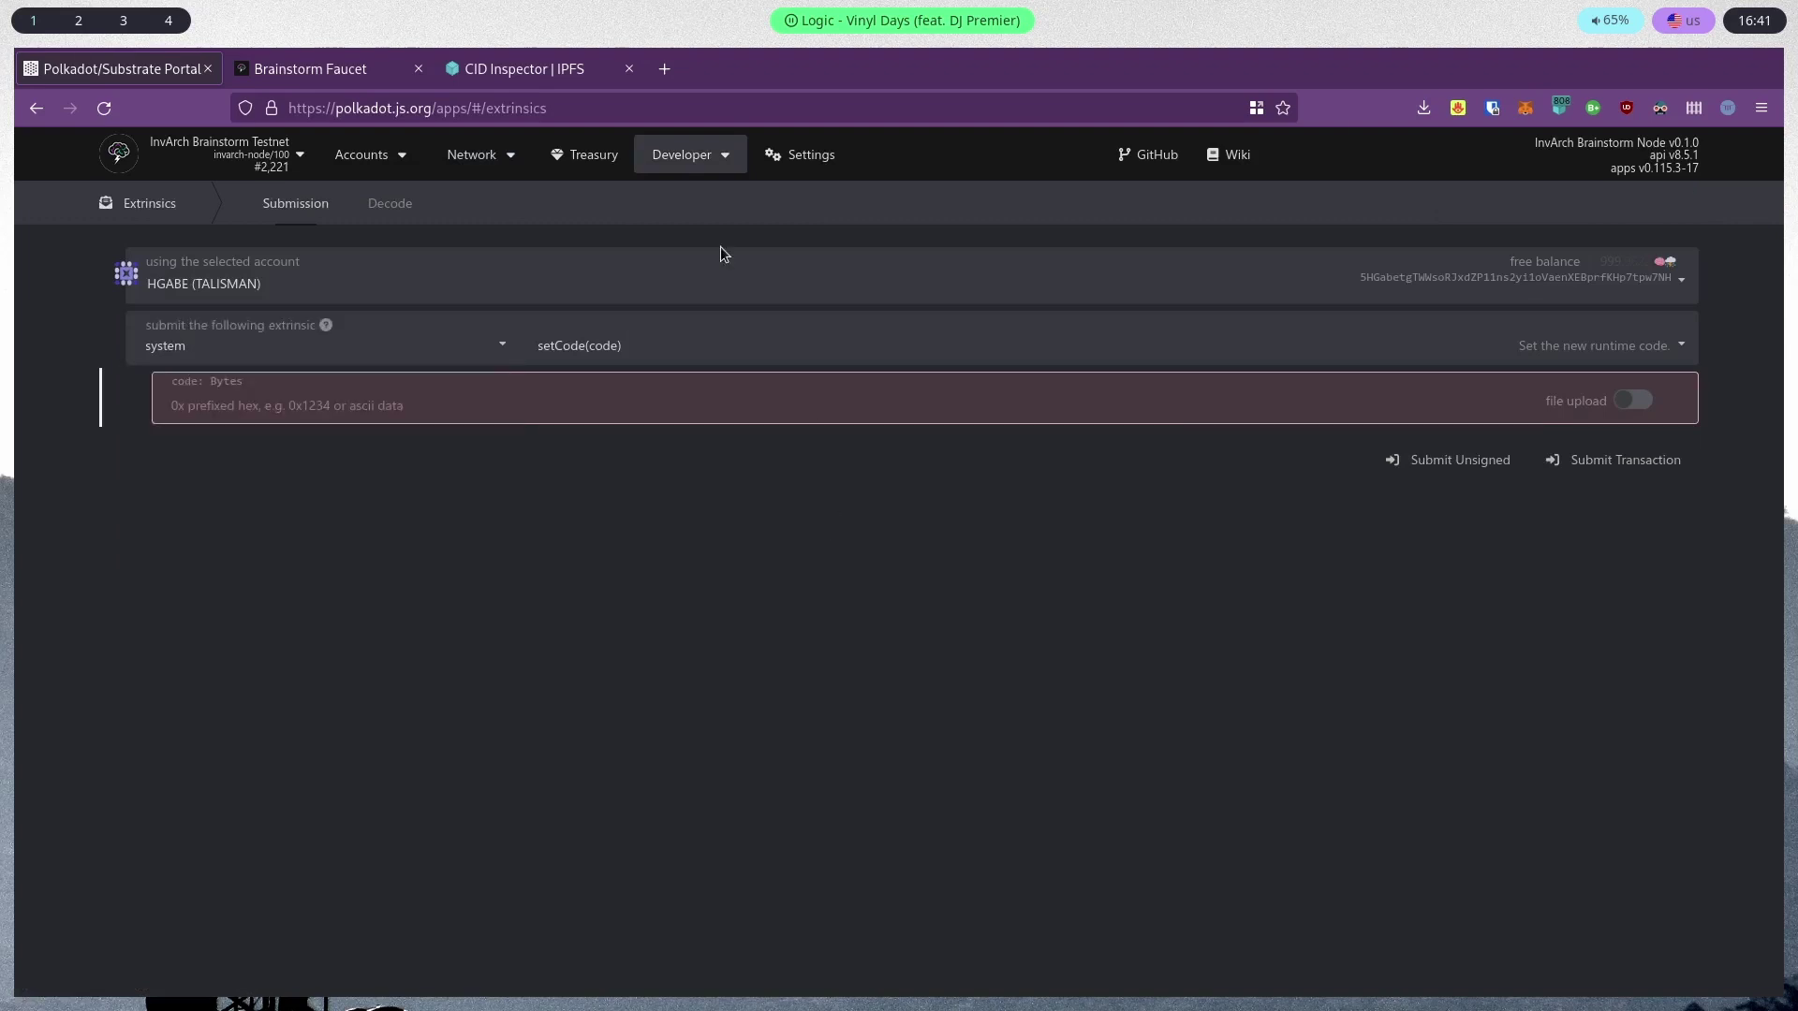
View the Brainstorm Faucet page, and locate InvArch Brainstorm Testnet among the portal's test networks without switching networks
click(349, 73)
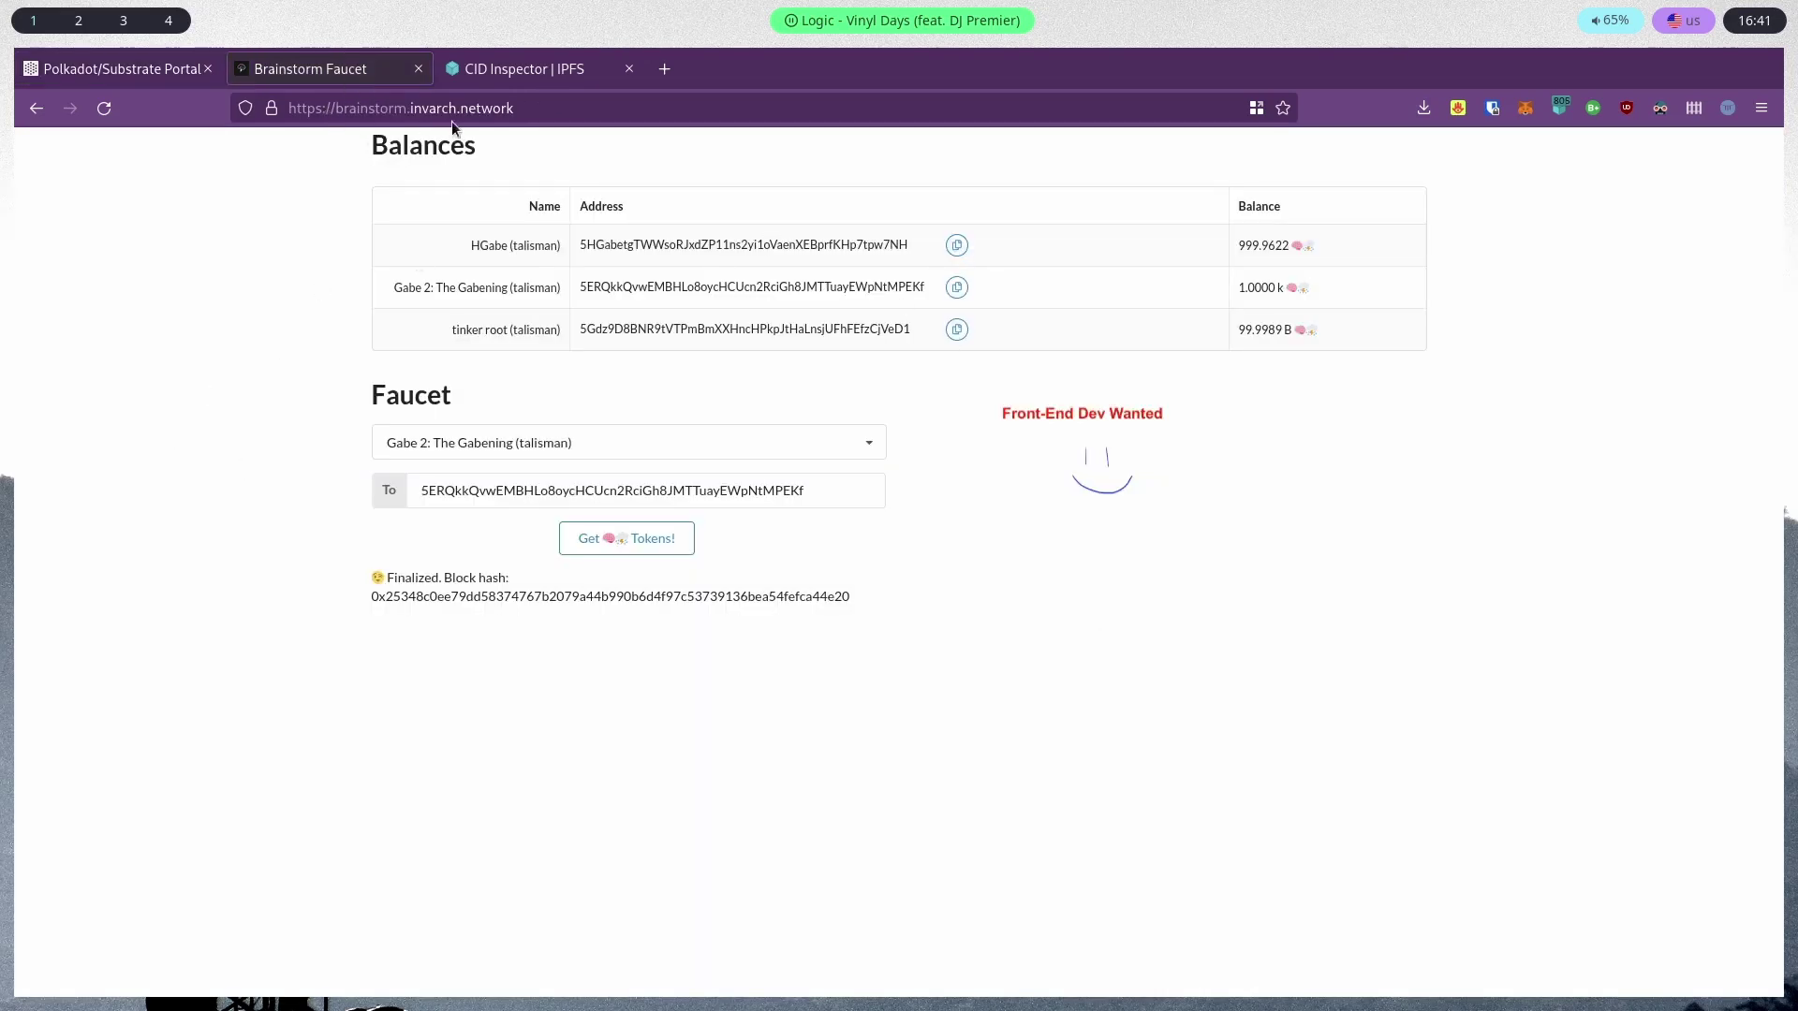
click(103, 70)
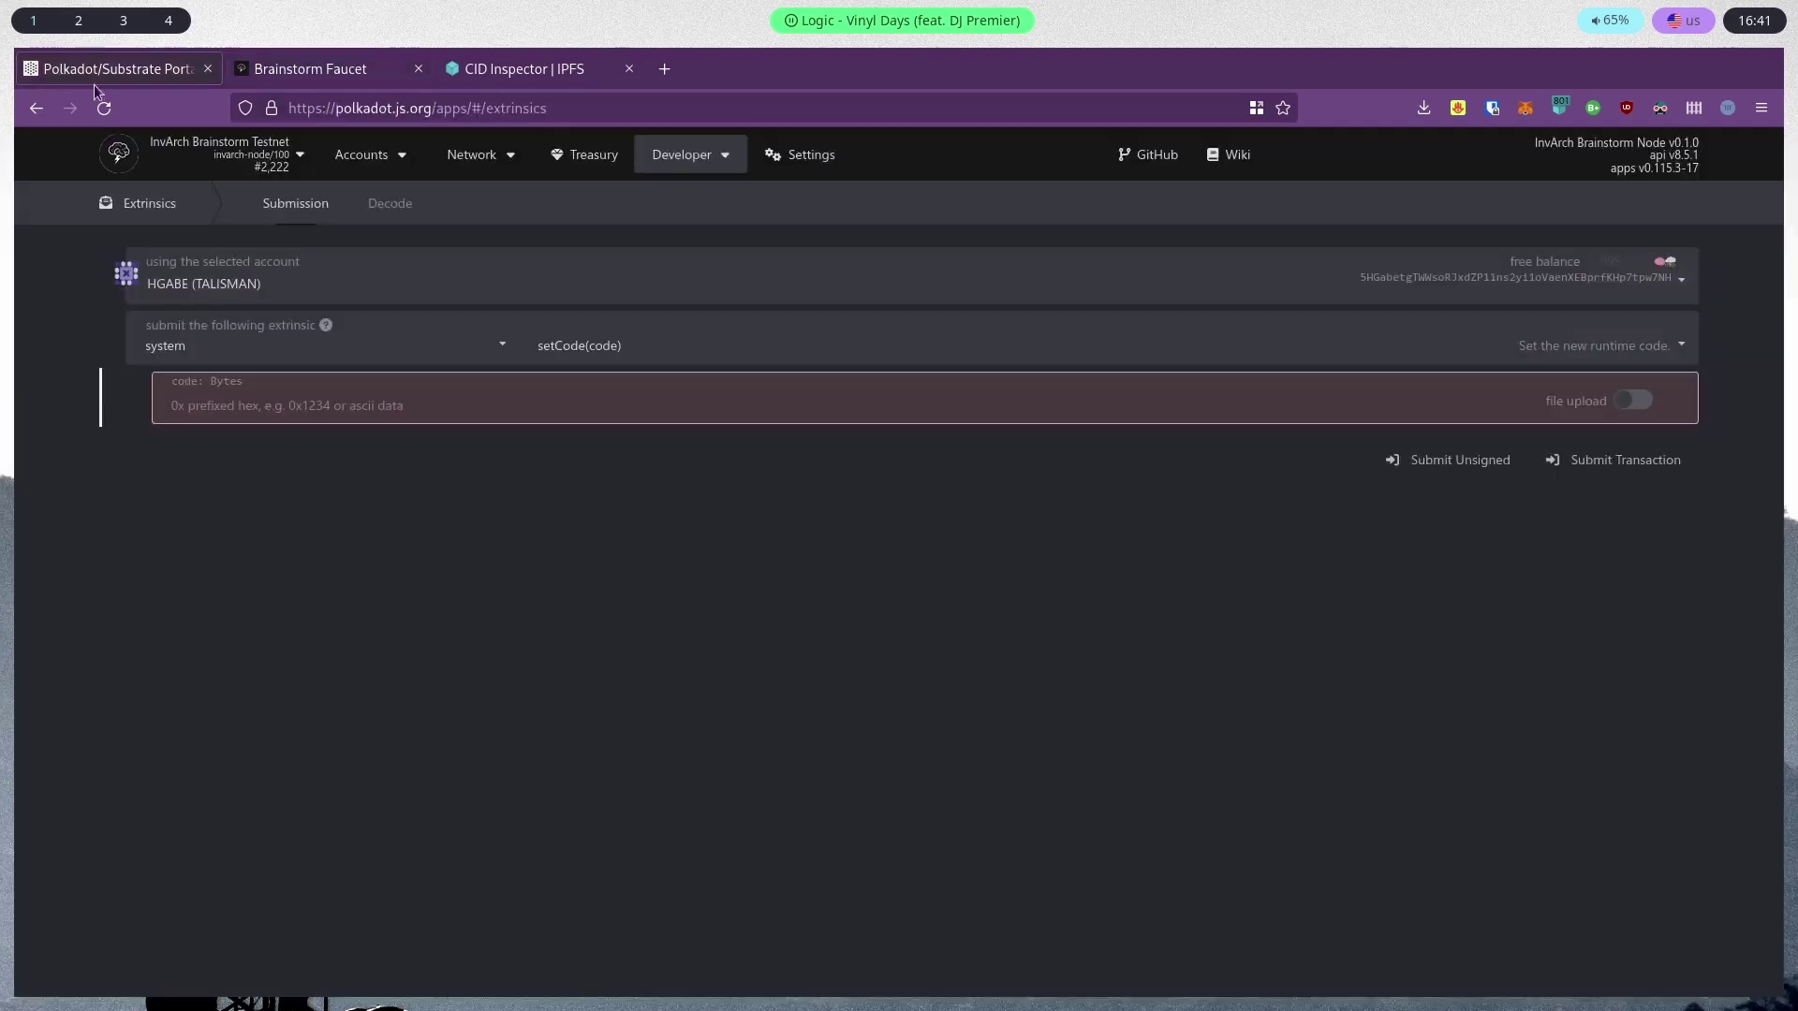
click(262, 157)
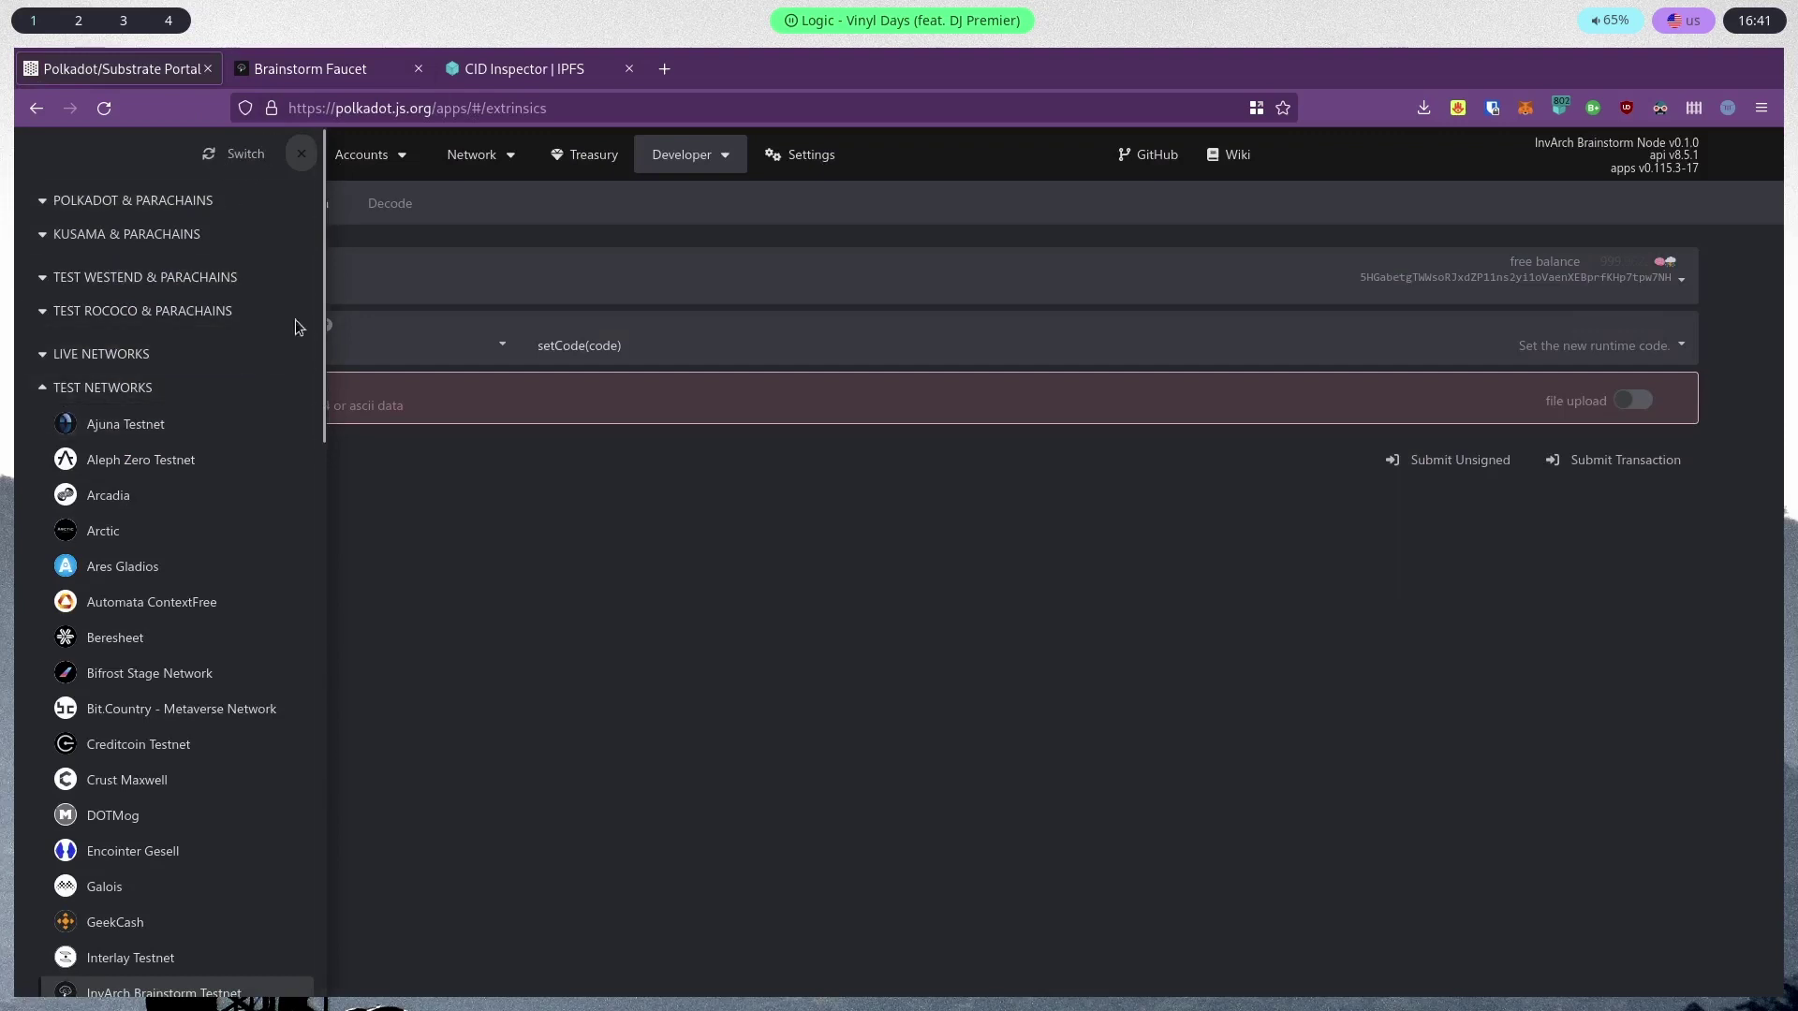
scroll(321, 342, down, 2)
scroll(321, 342, down, 4)
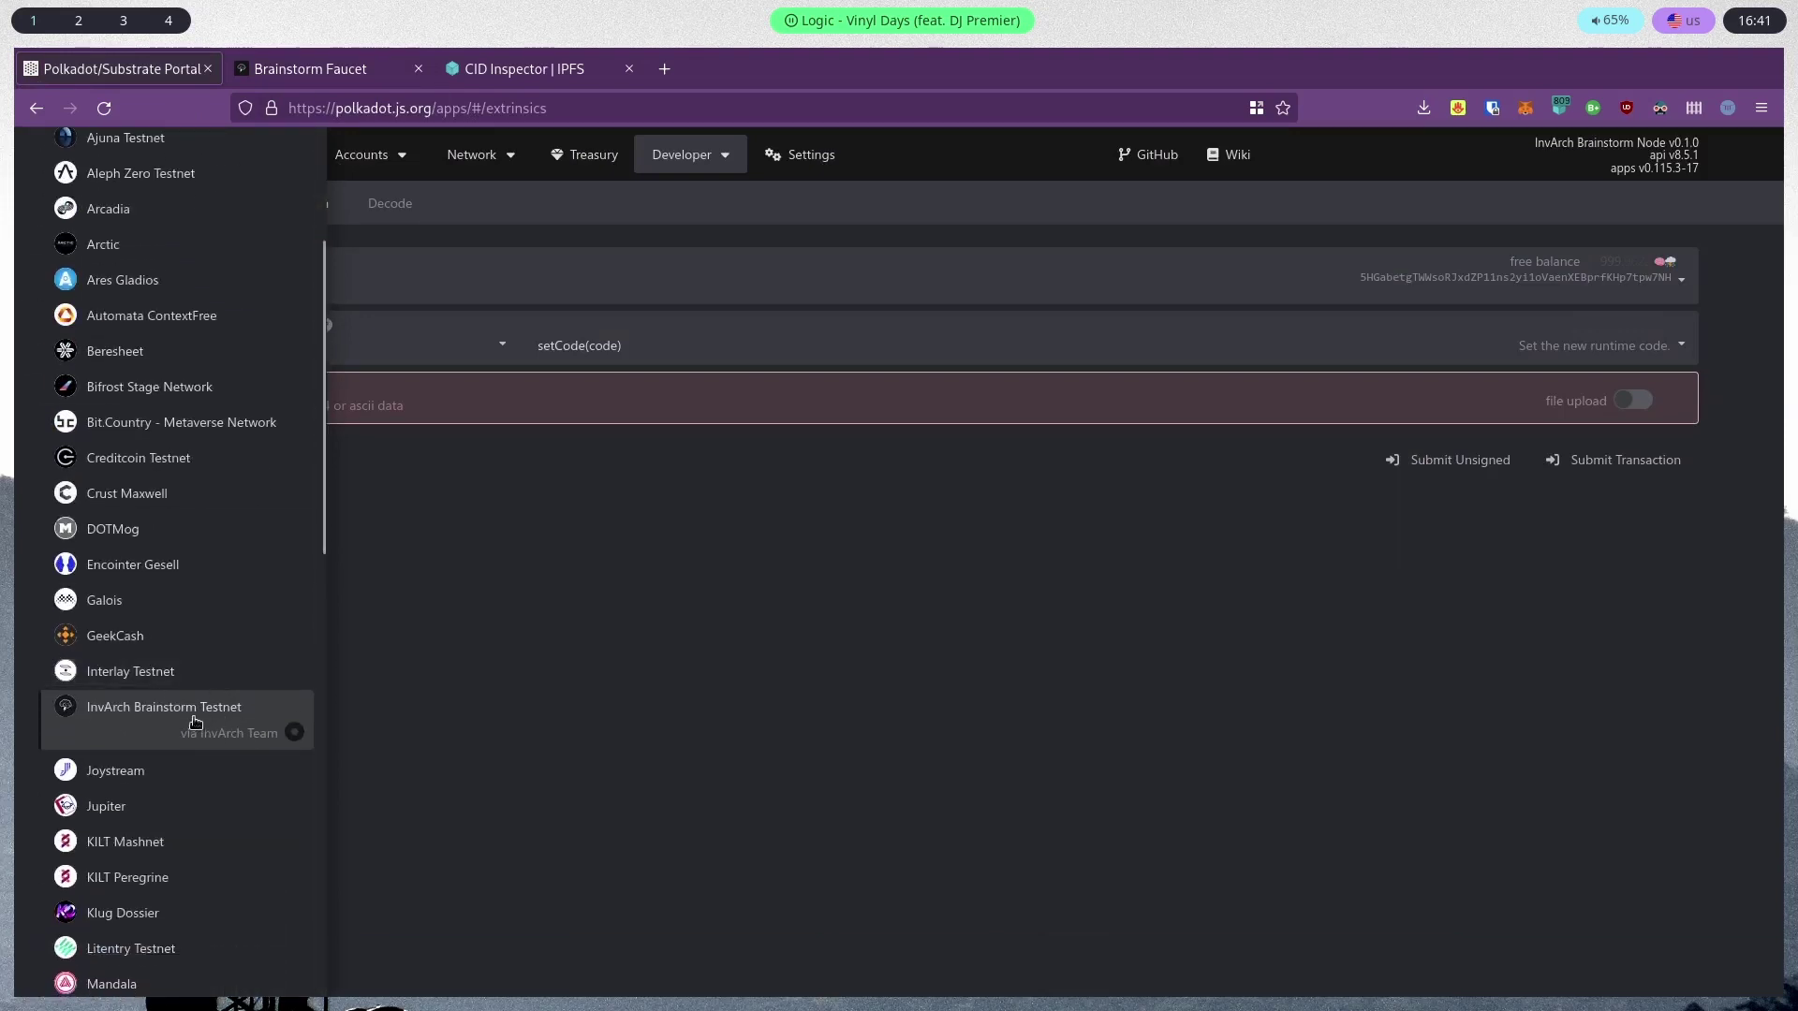
scroll(301, 592, up, 6)
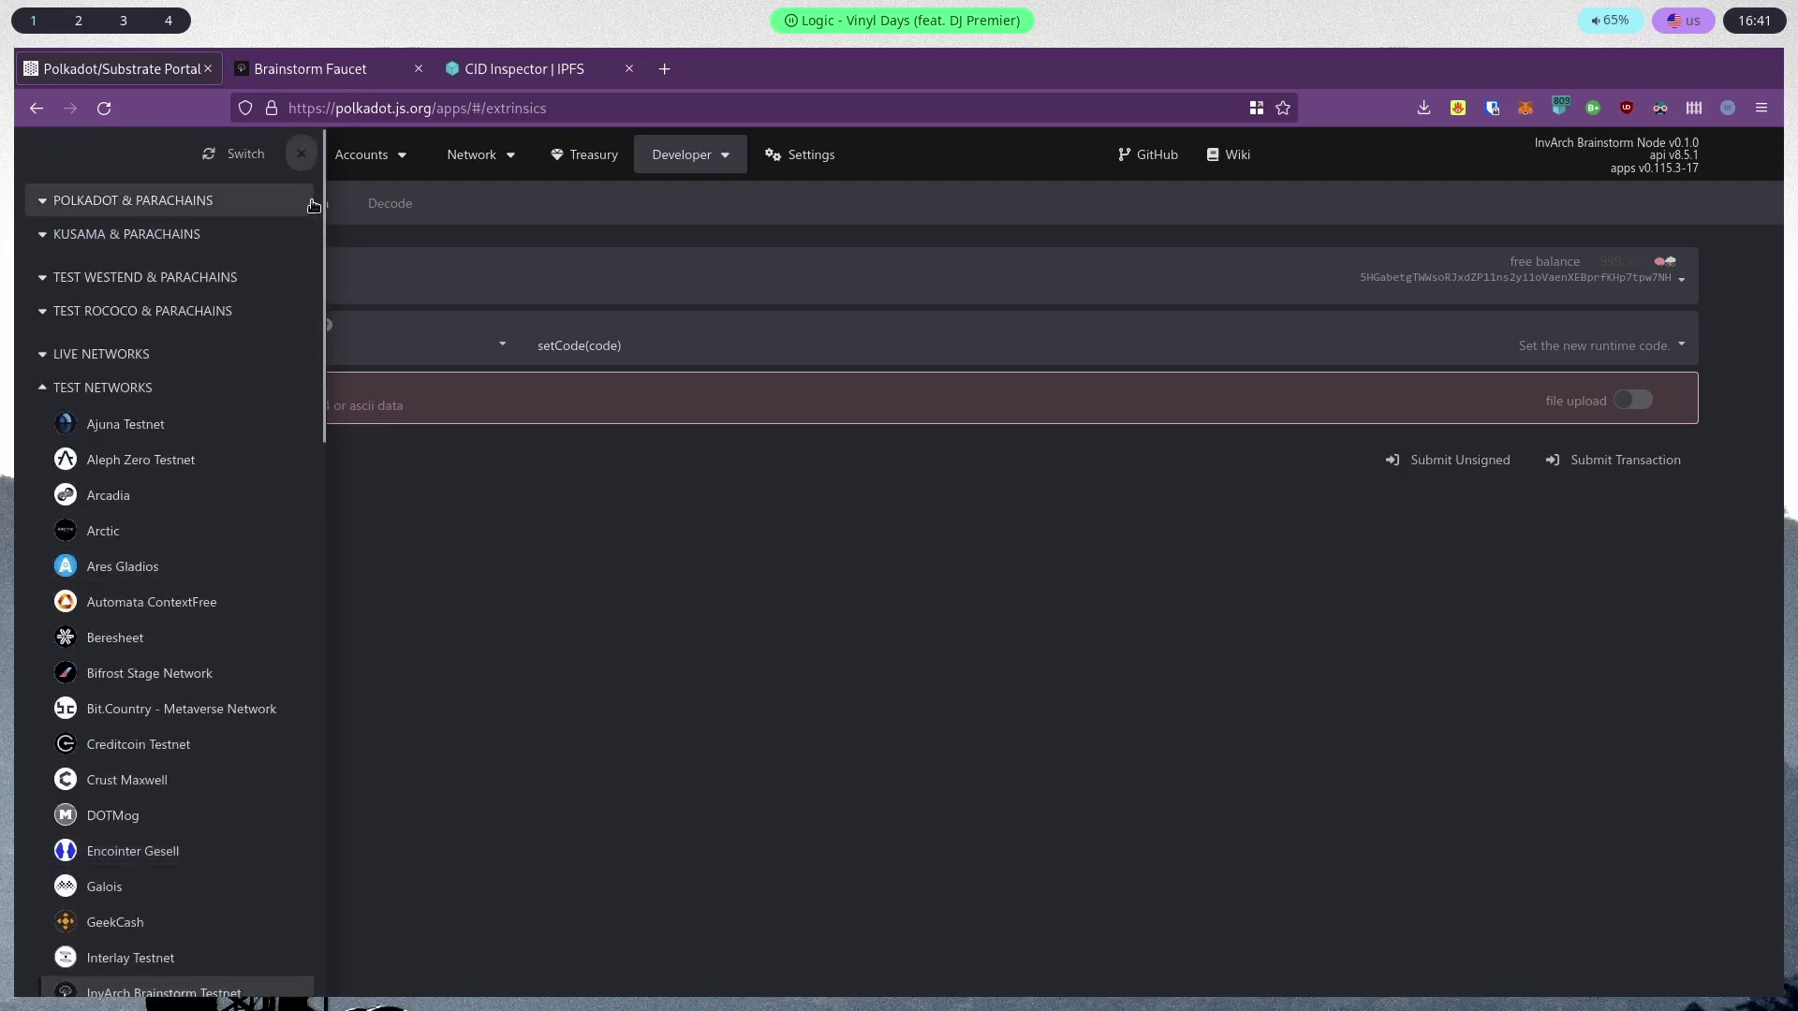
click(301, 154)
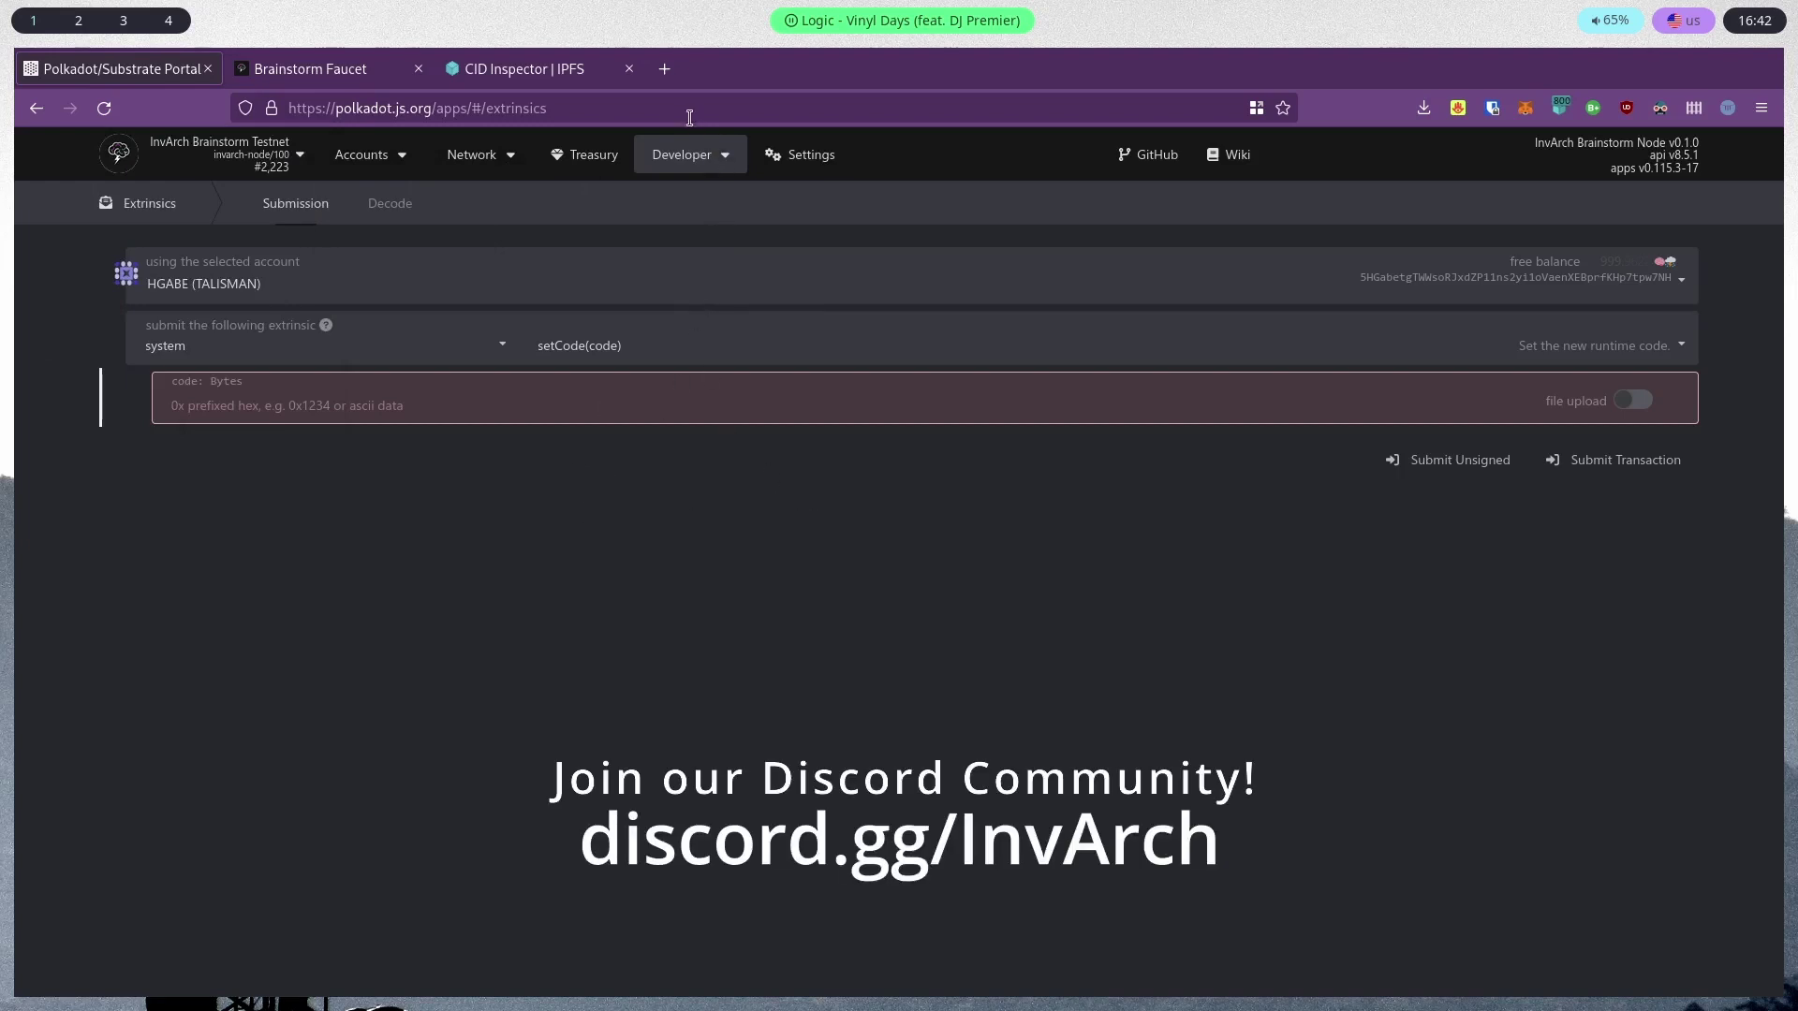
Open the Discord invite discord.gg/invarch in a new browser tab and return to the Polkadot/Substrate Portal
click(670, 83)
text(discord)
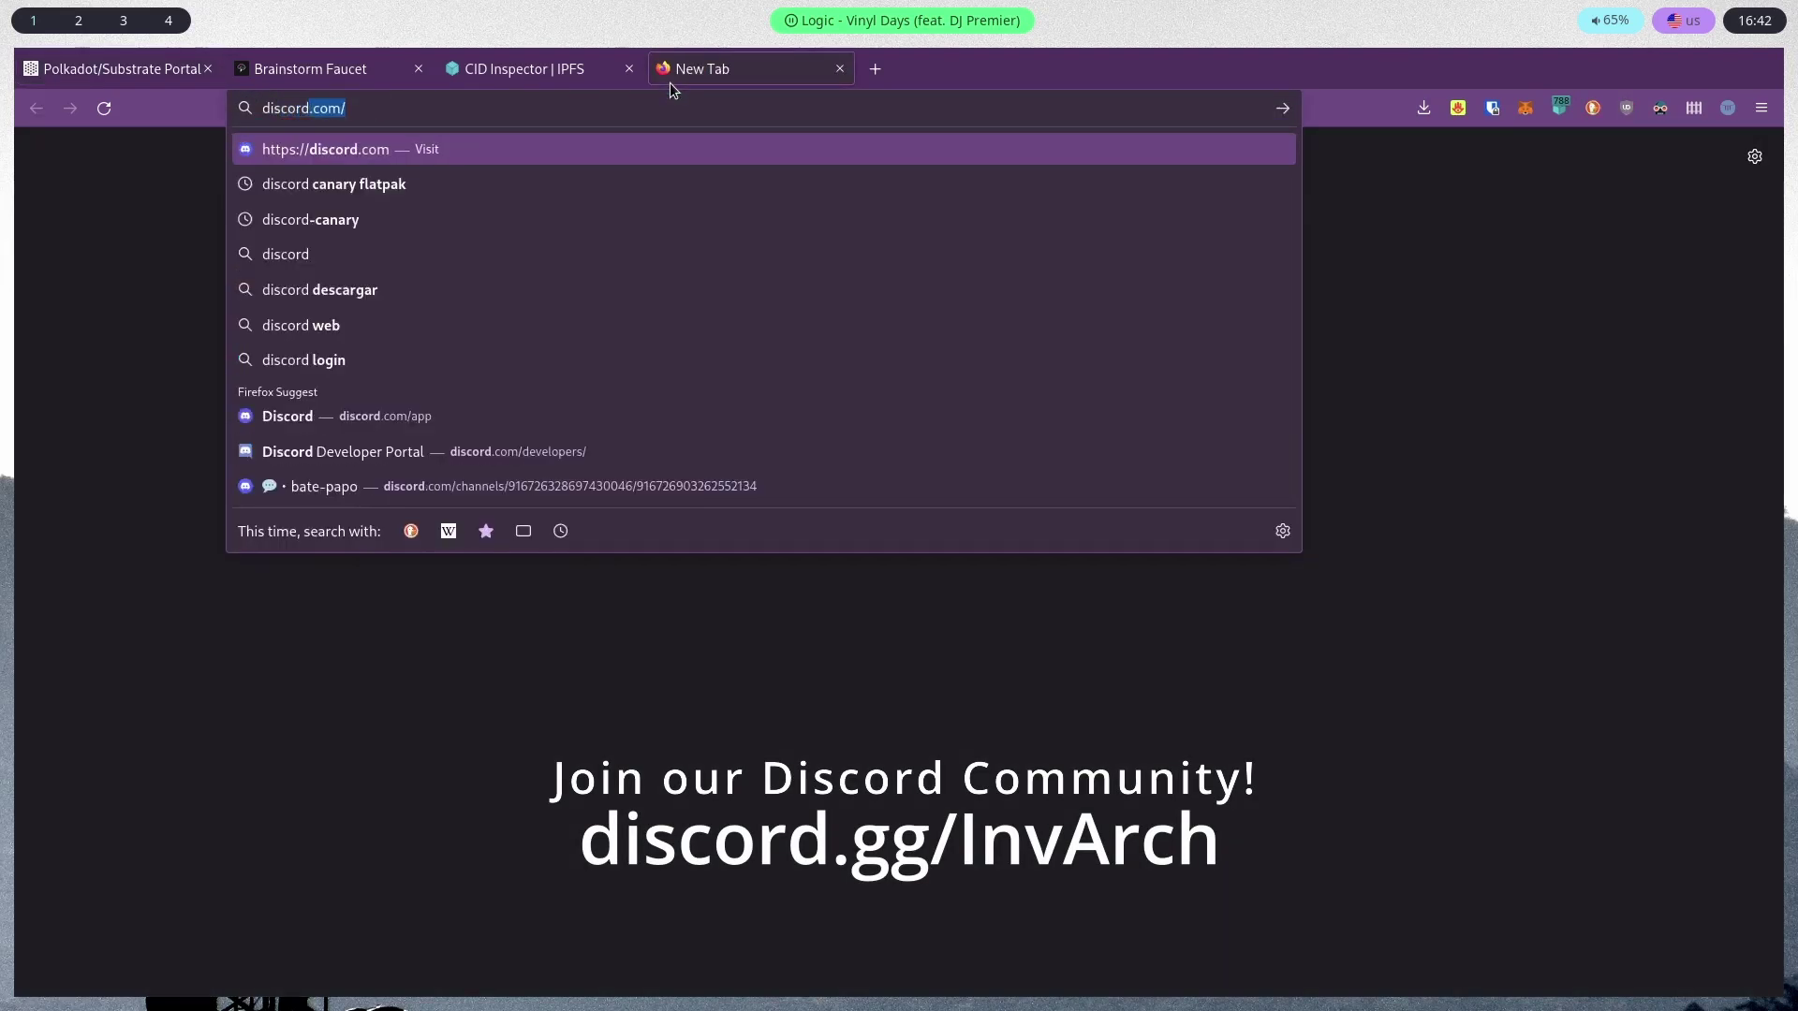
text(.gg/invarch)
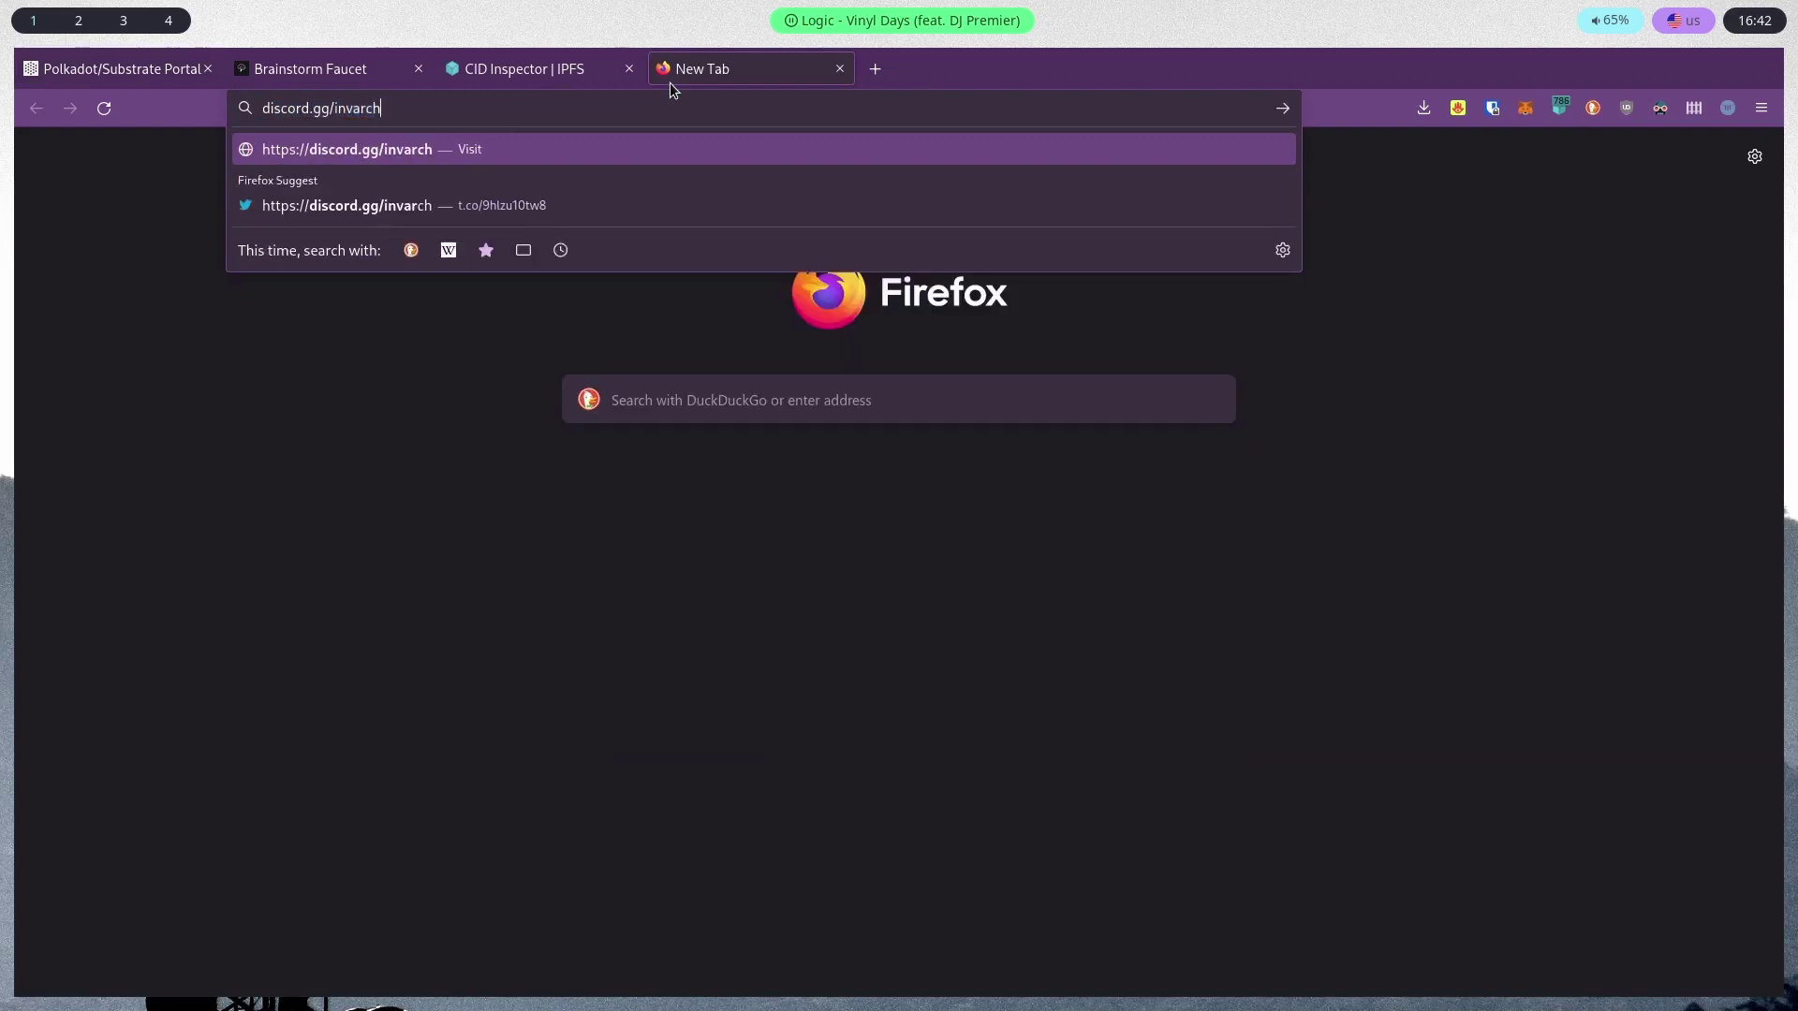
key(Return)
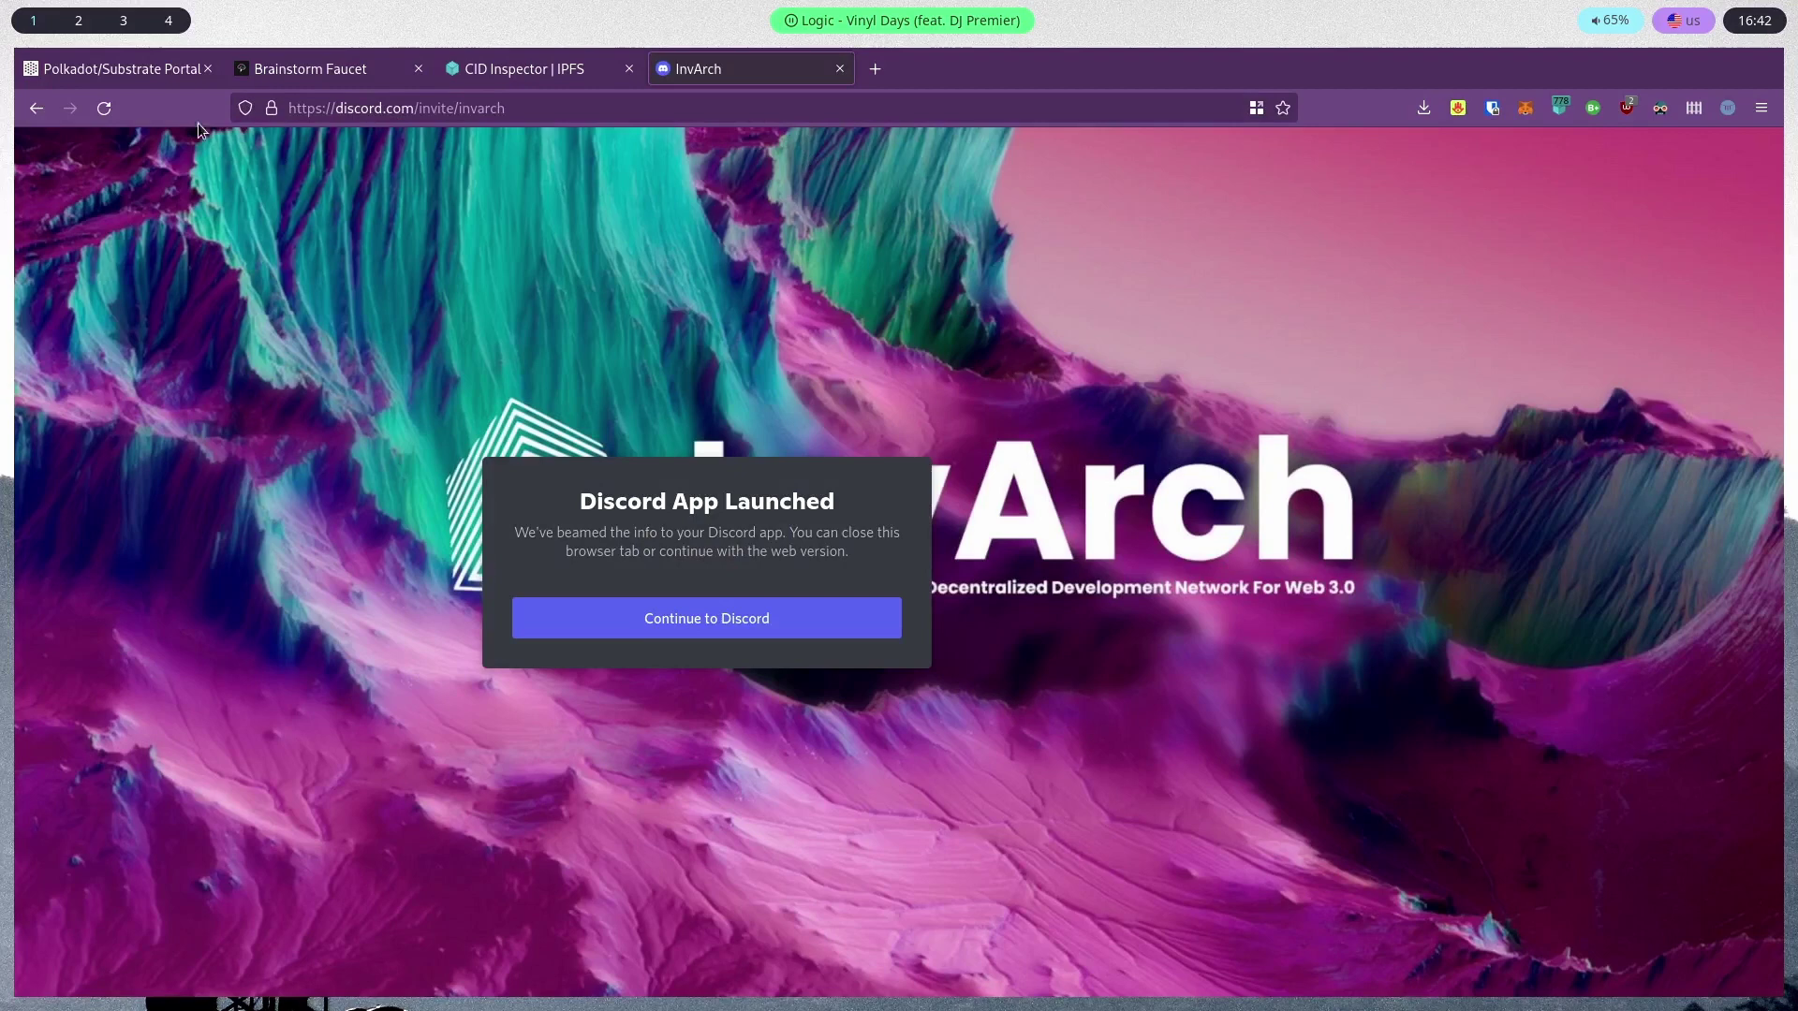
click(159, 80)
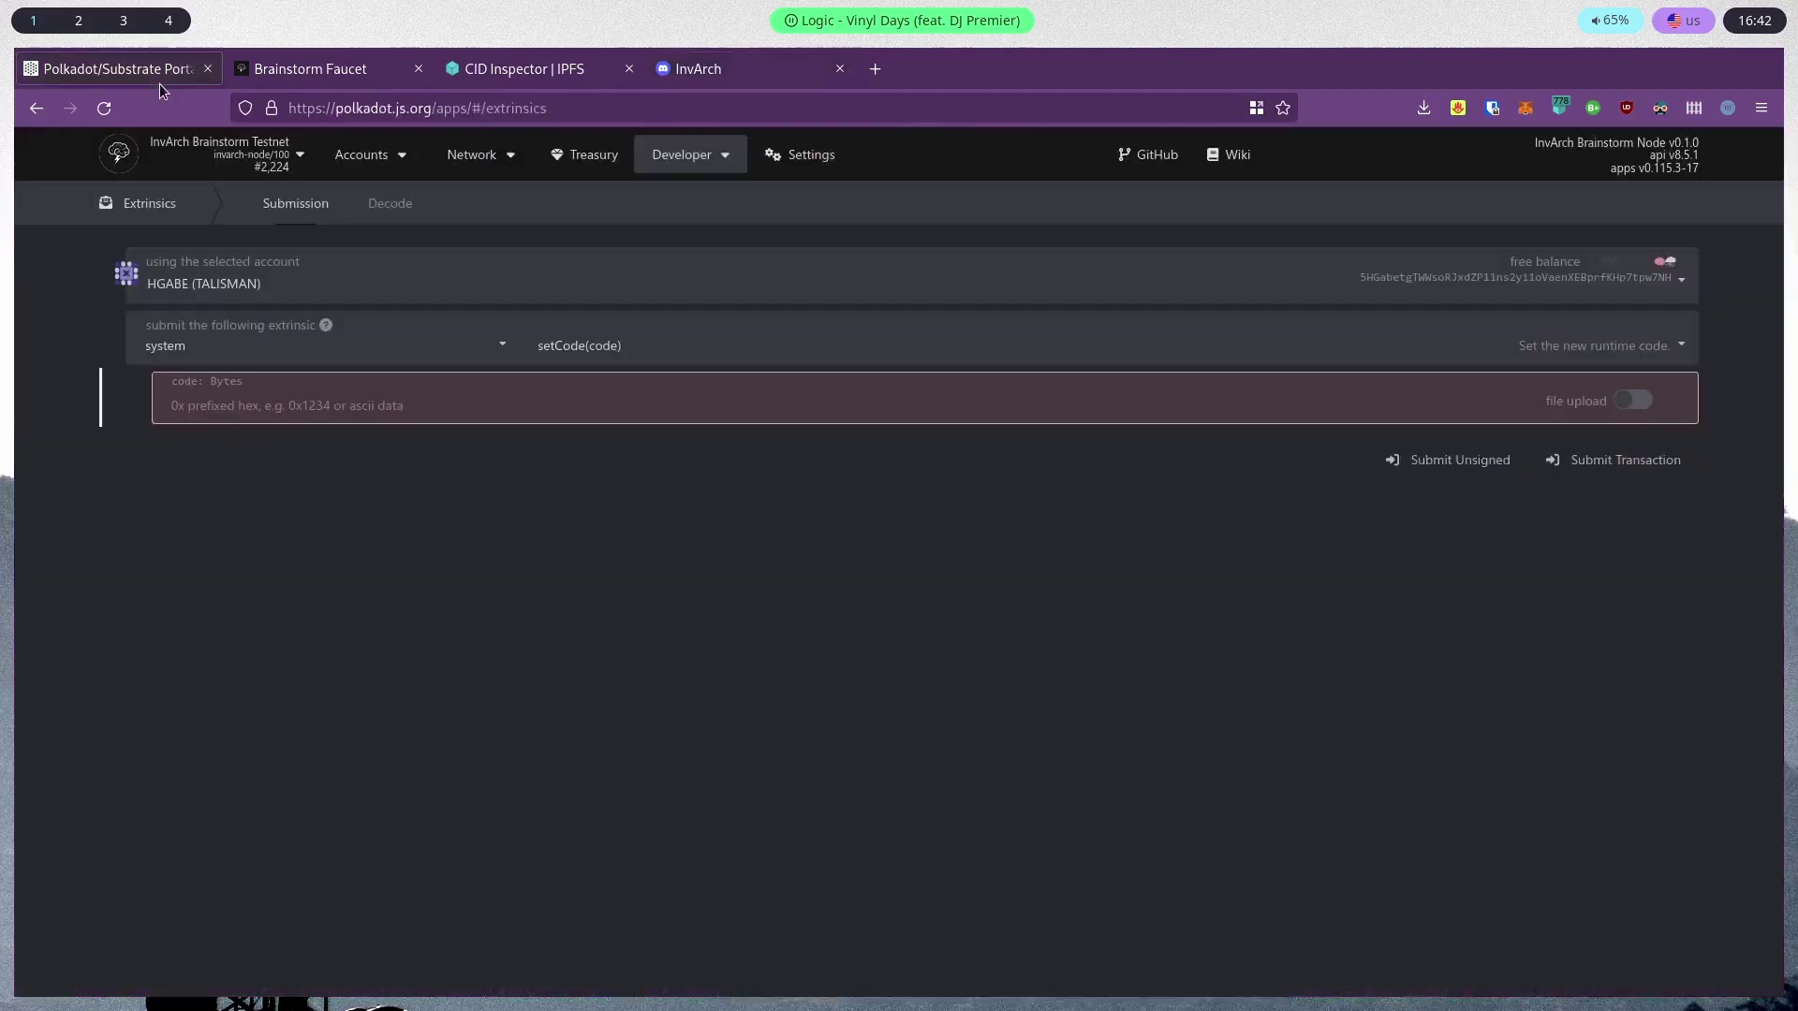